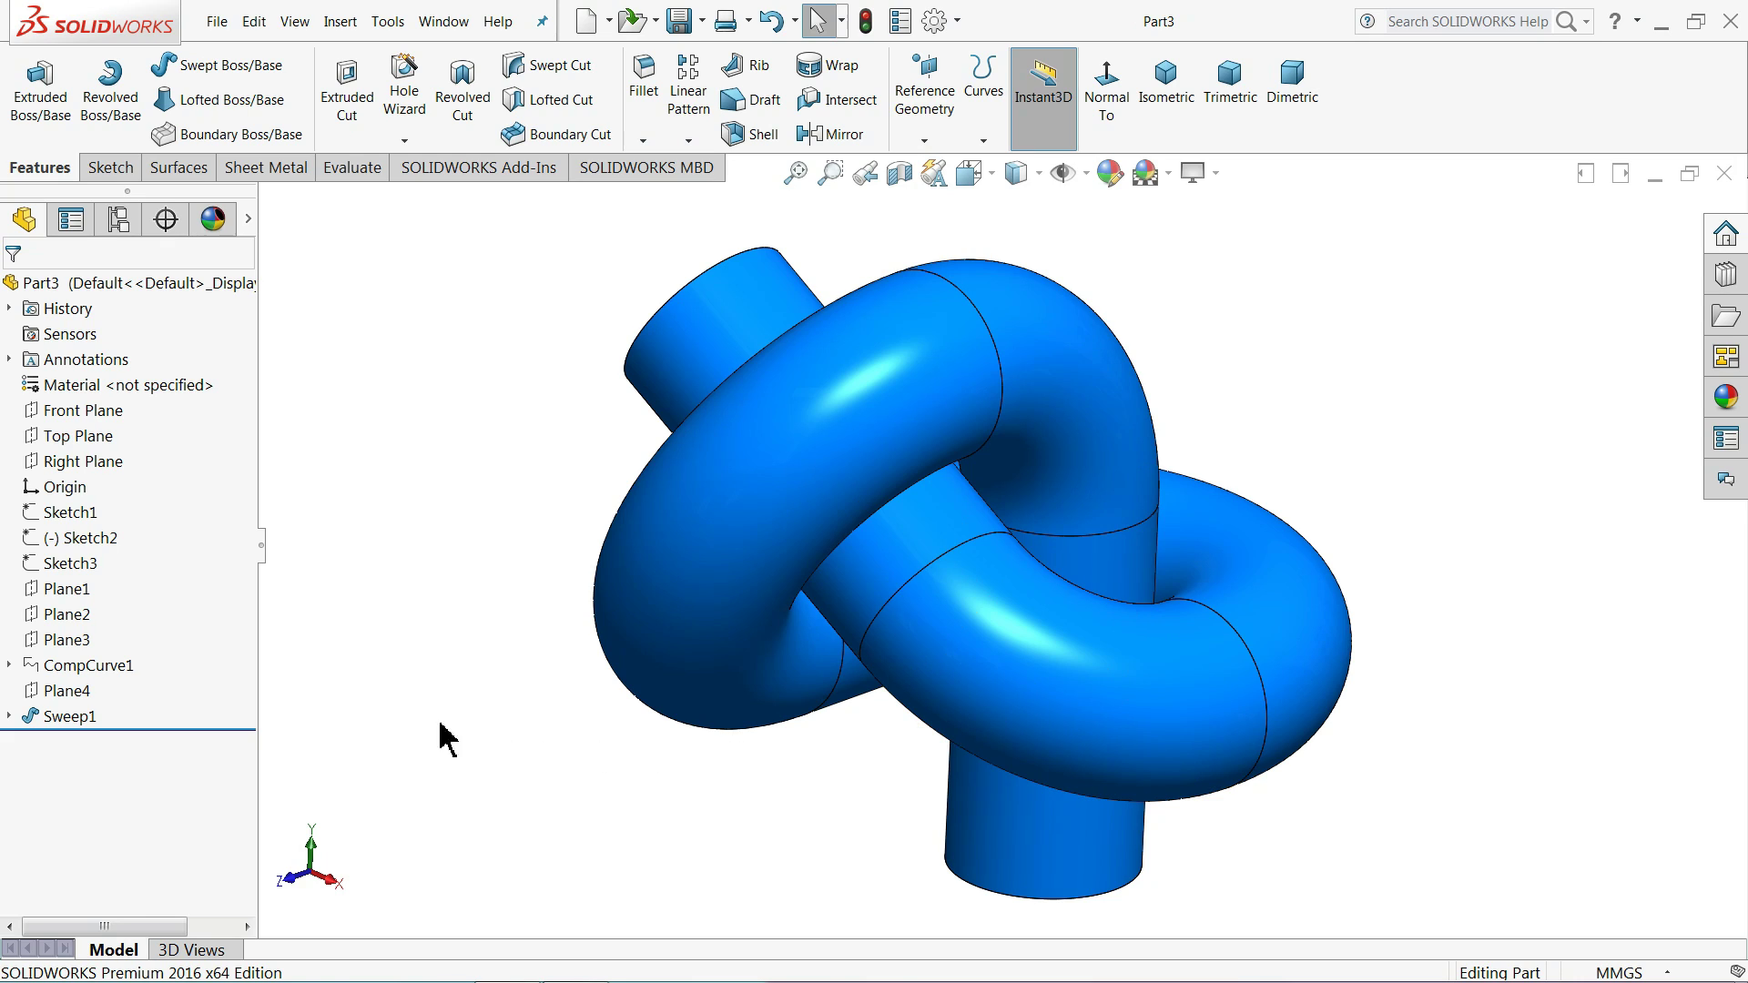
- Show the CompCurve1 composite curve that runs through the knotted pipe
click(33, 667)
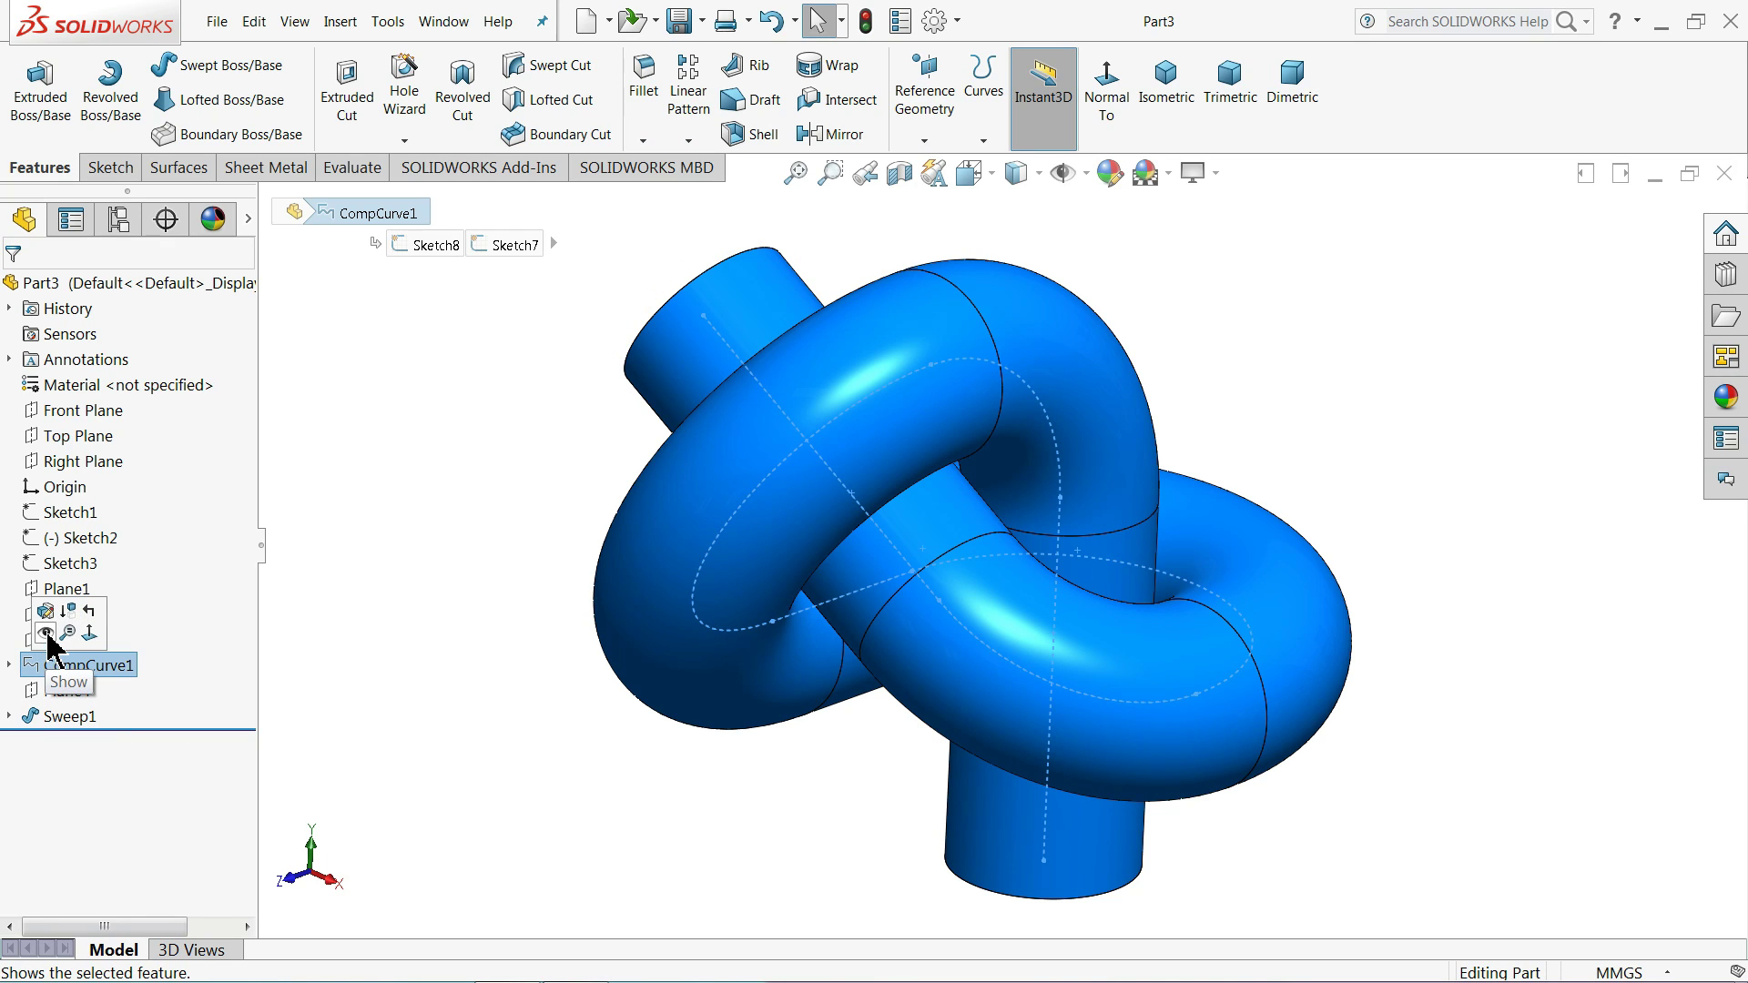
click(45, 632)
click(422, 652)
middle_drag(422, 652, 460, 625)
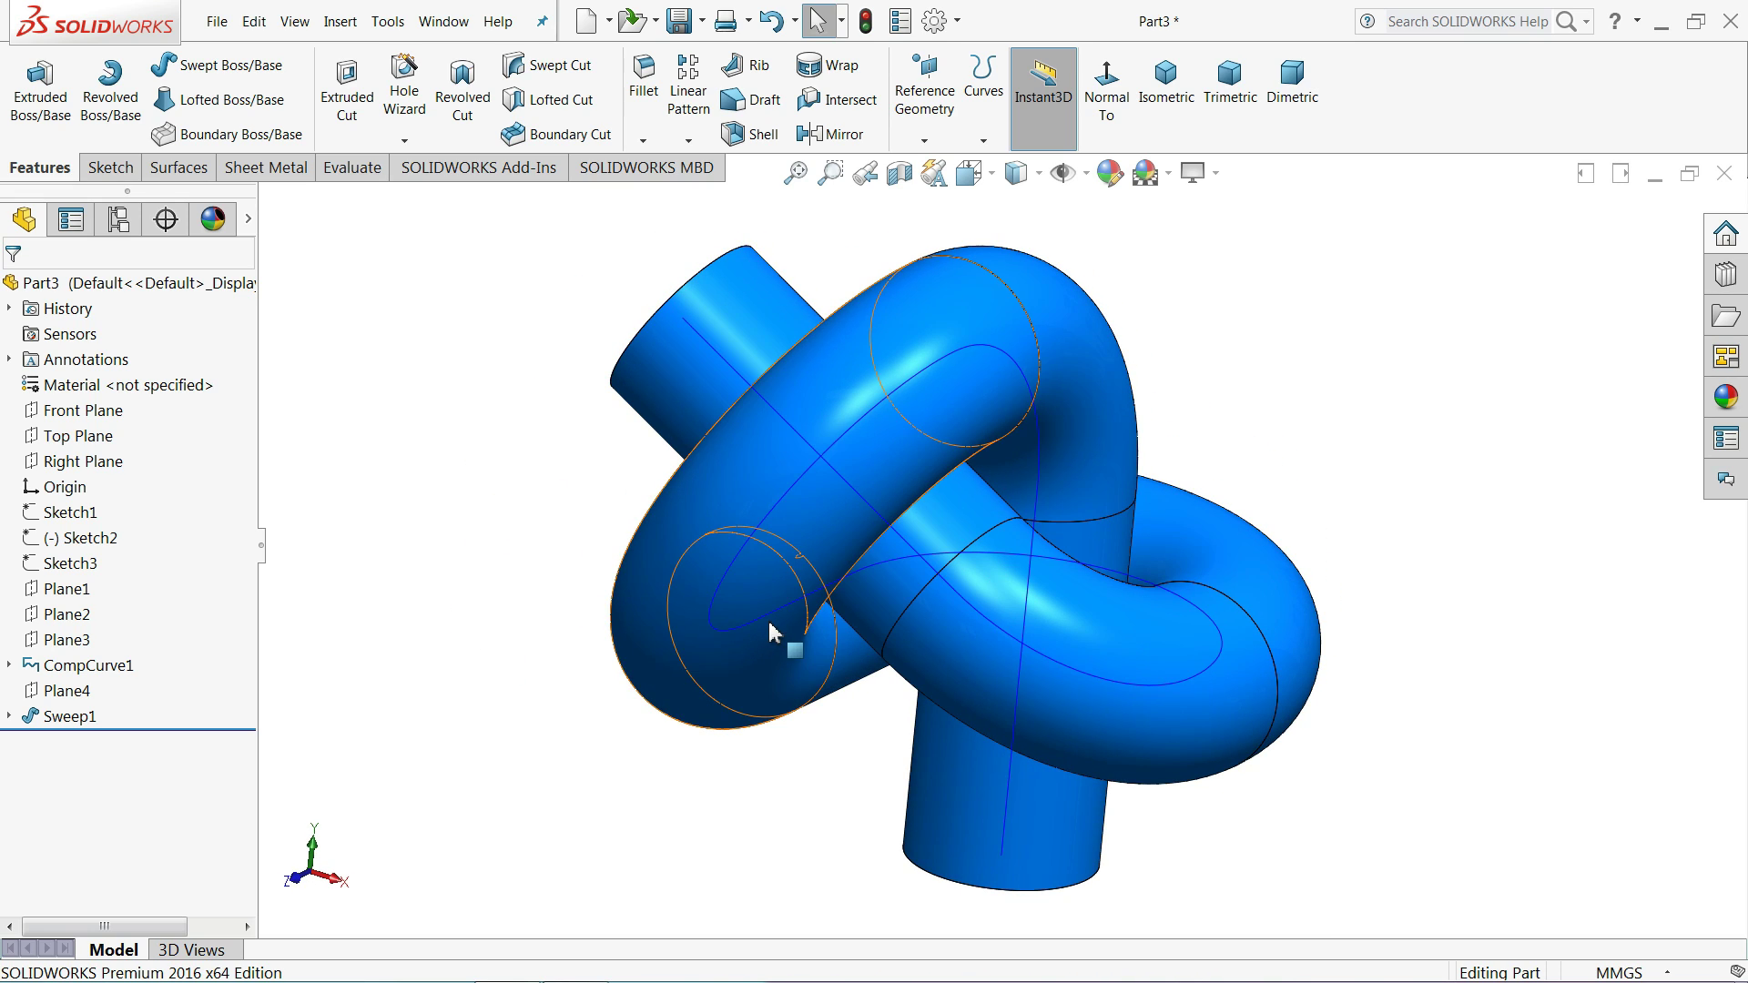
- Hide the Sweep1 body so that only the composite path curve is displayed
click(60, 718)
click(72, 693)
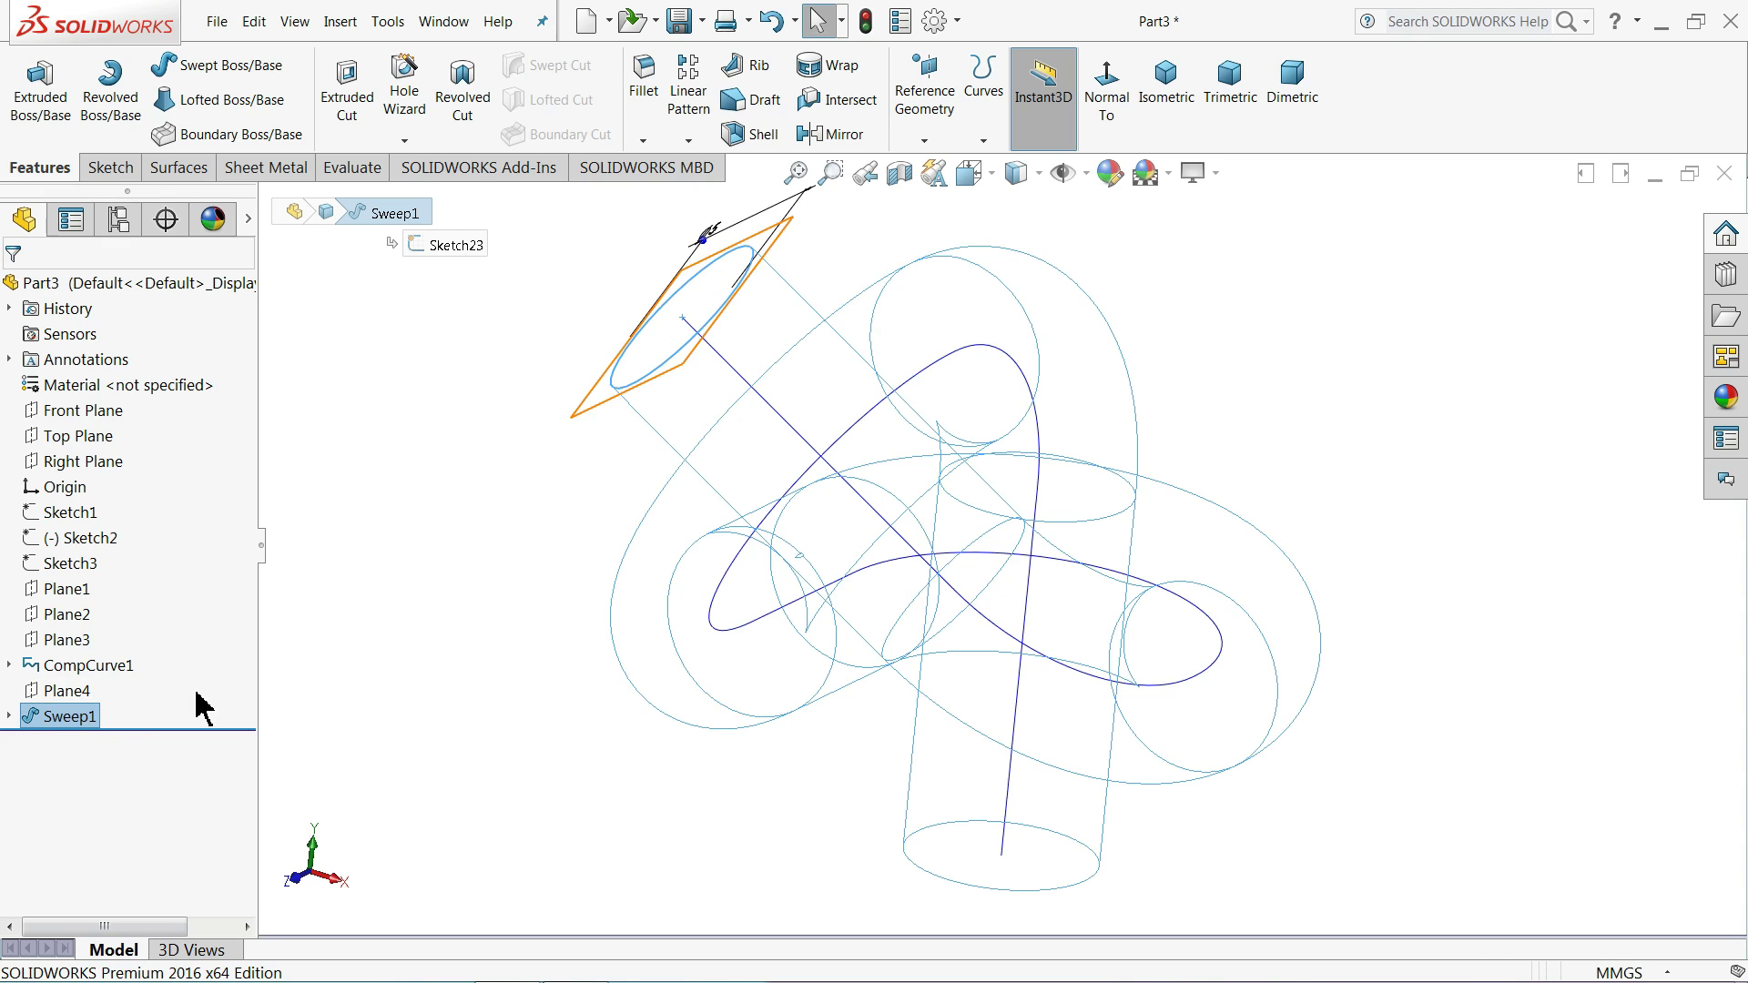
scroll(590, 640, up, 5)
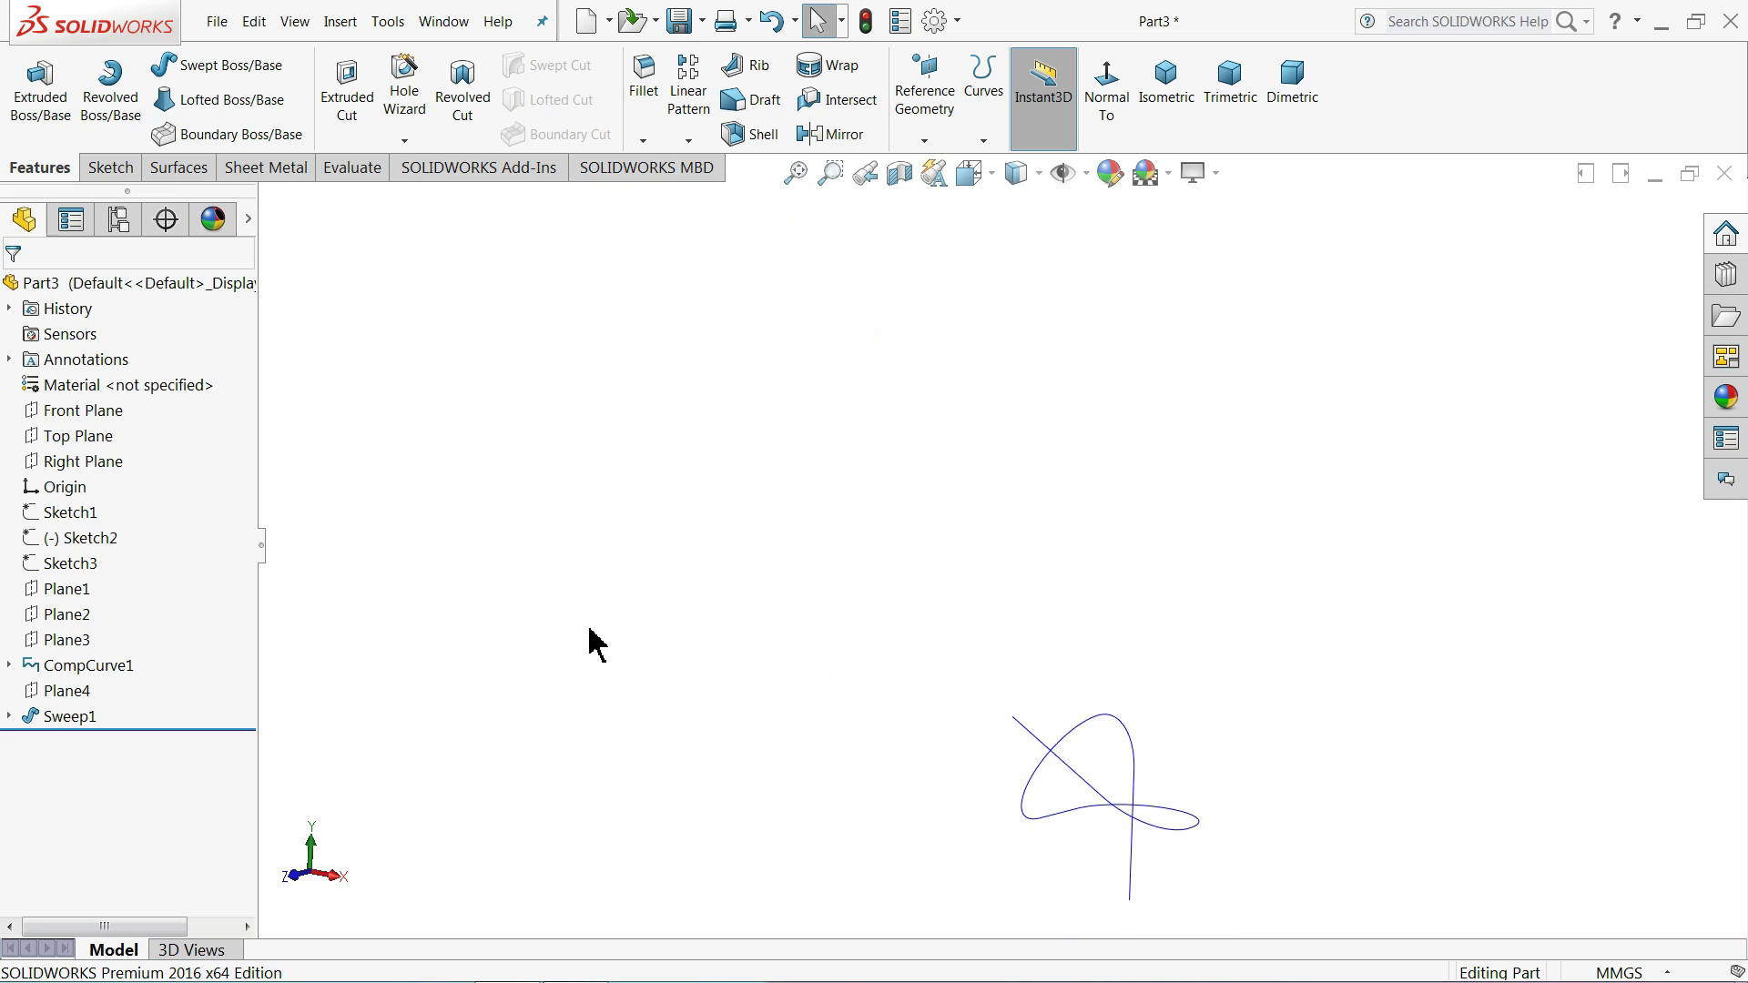
scroll(1104, 714, down, 6)
middle_drag(824, 463, 761, 500)
scroll(761, 466, down, 2)
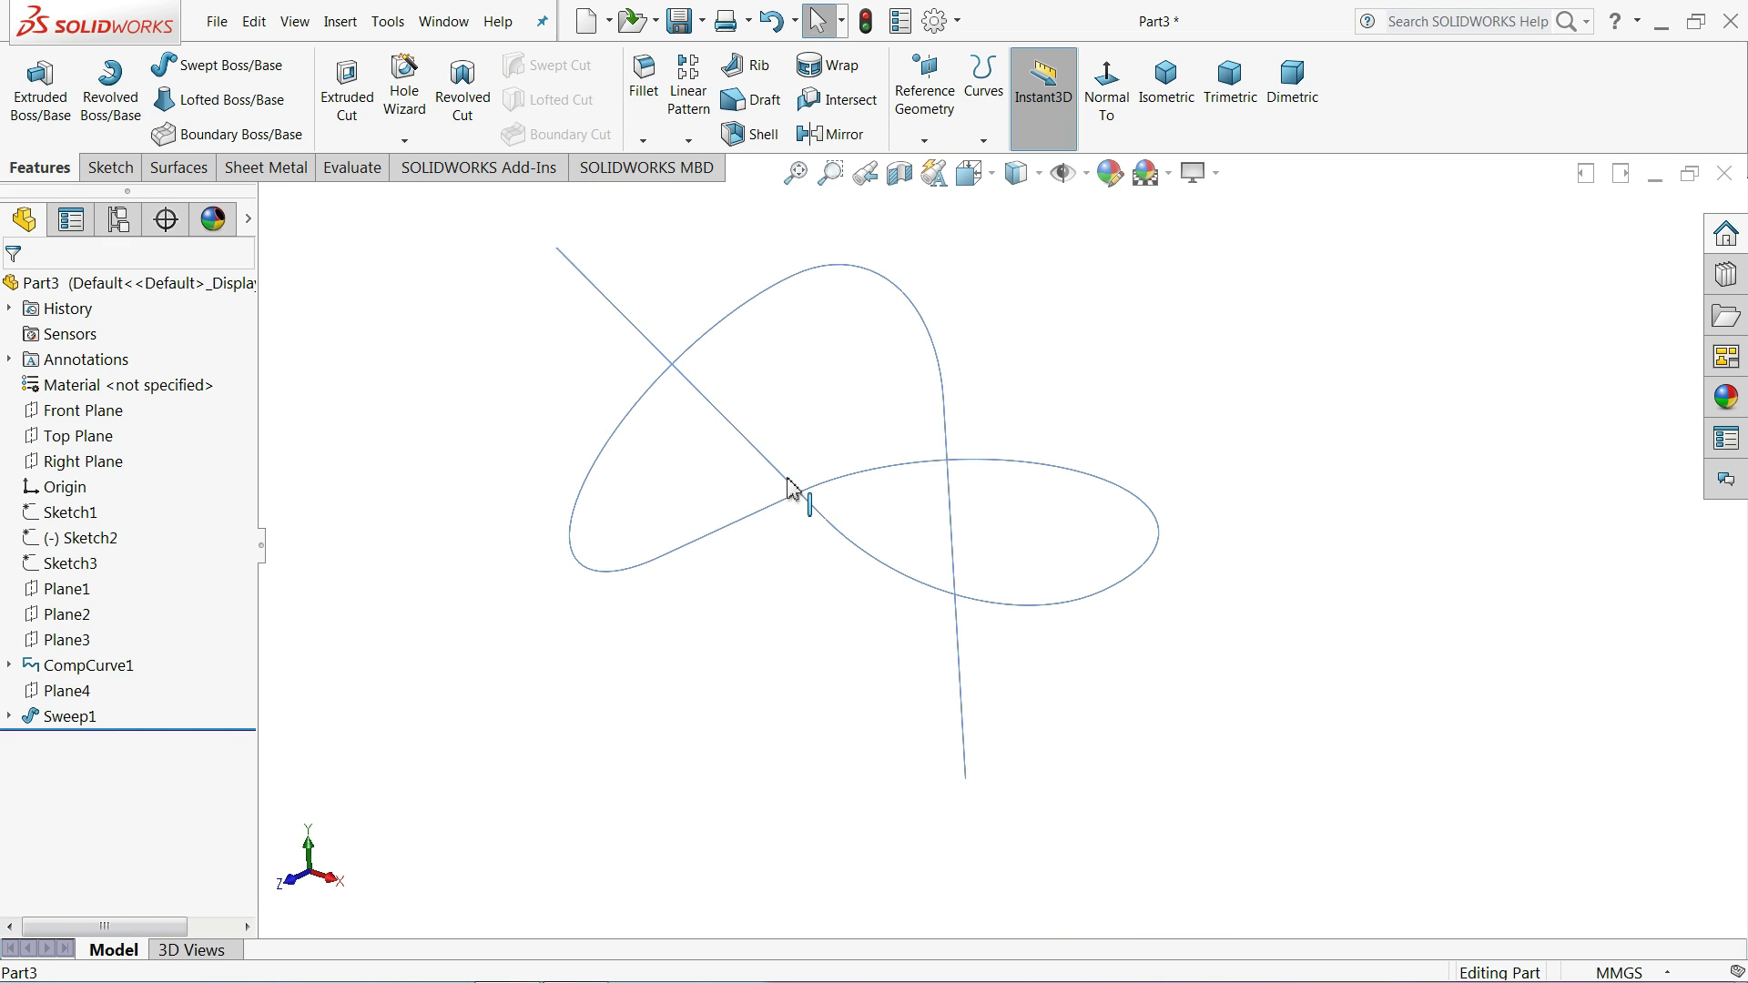
- Examine the composite path curve in isometric view, the sketches that make it up, and the reference geometry commands
click(797, 492)
middle_drag(800, 593, 816, 507)
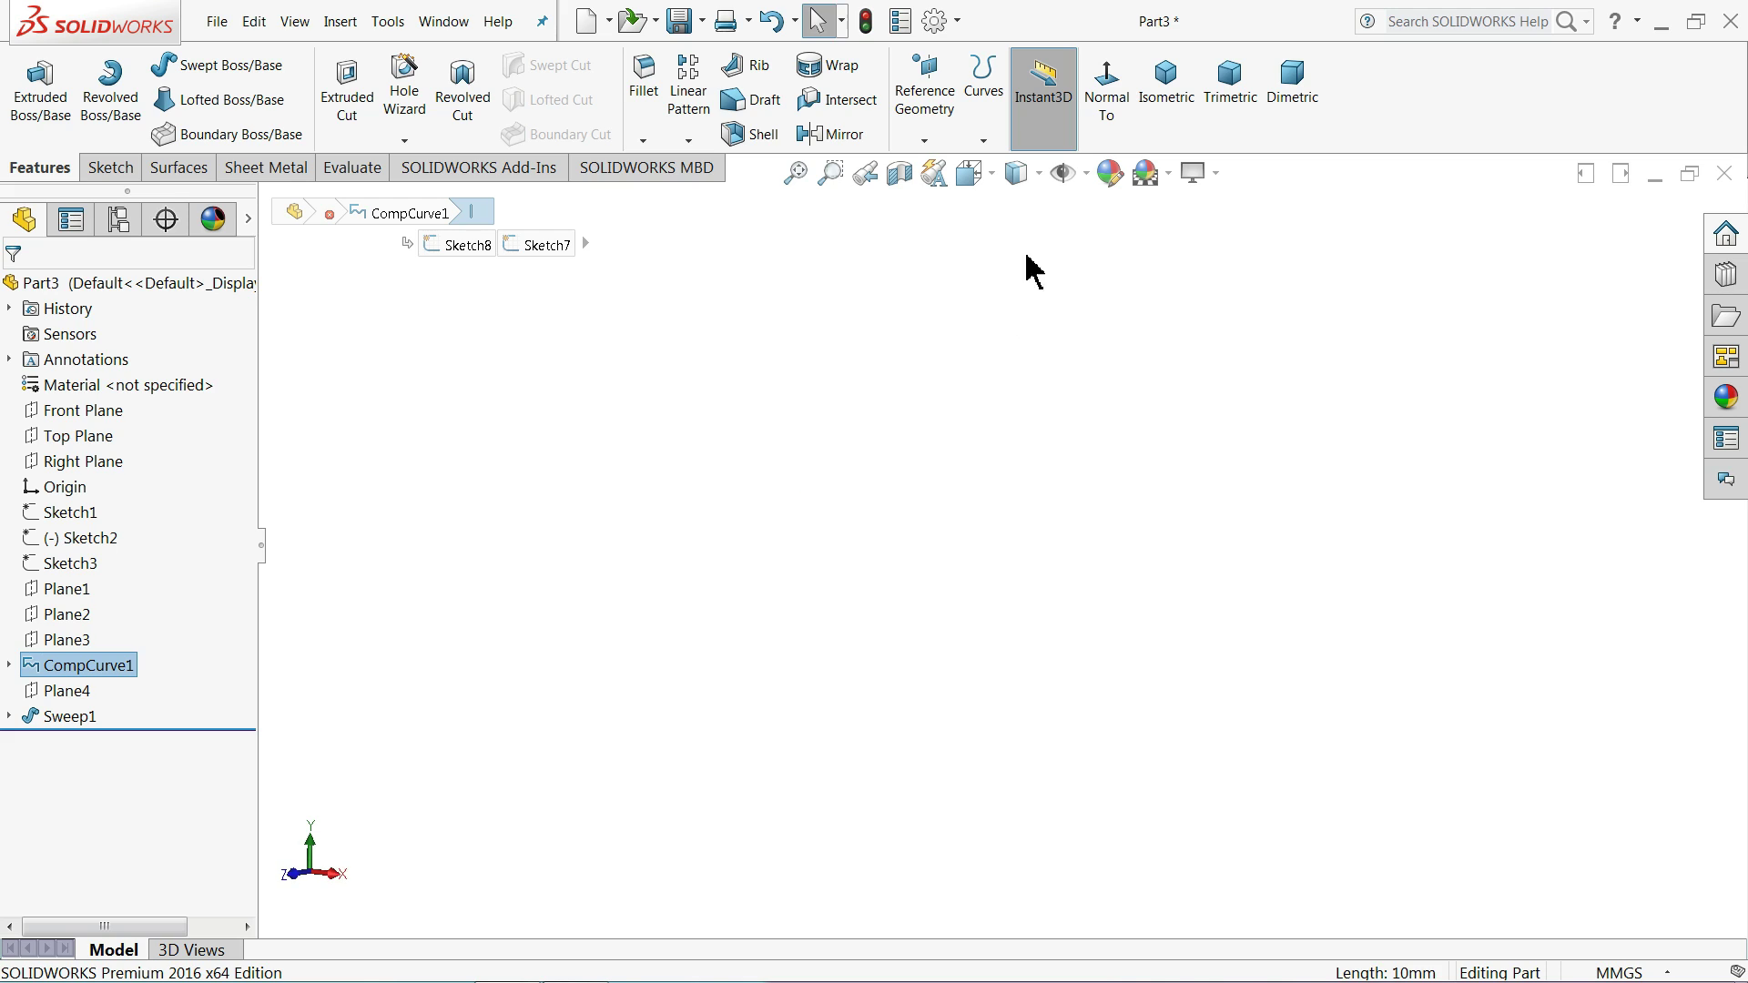
click(1161, 100)
scroll(1070, 605, down, 3)
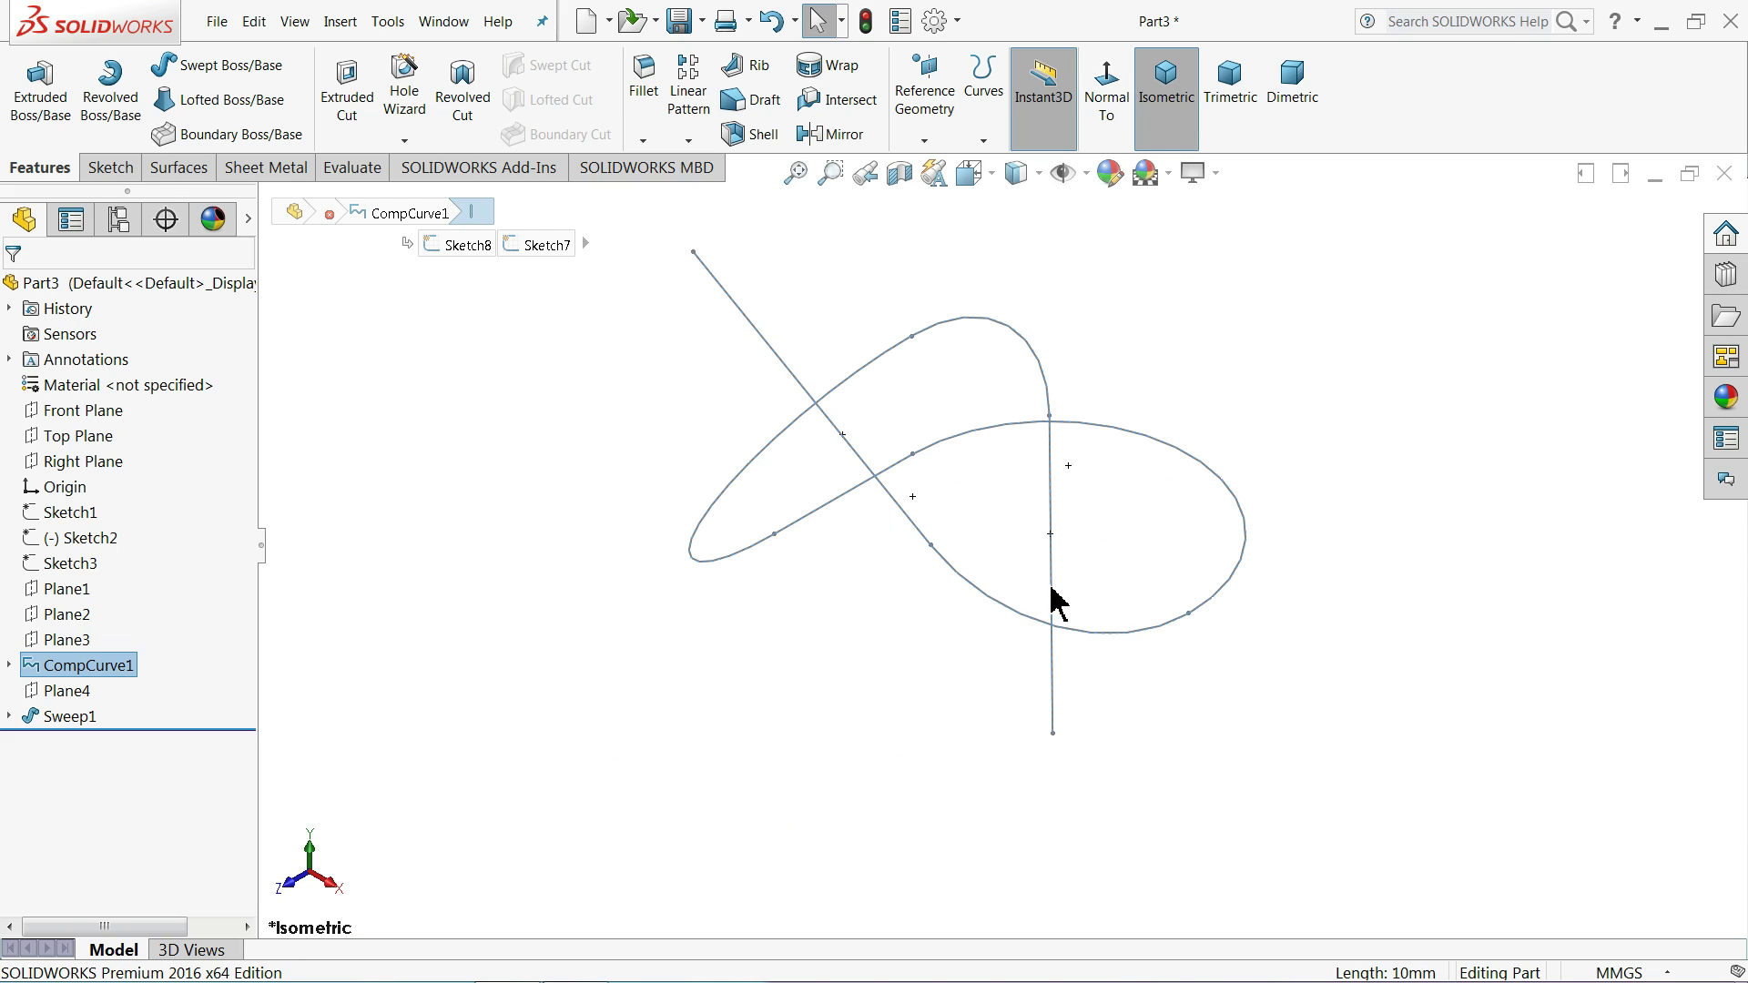
key(Escape)
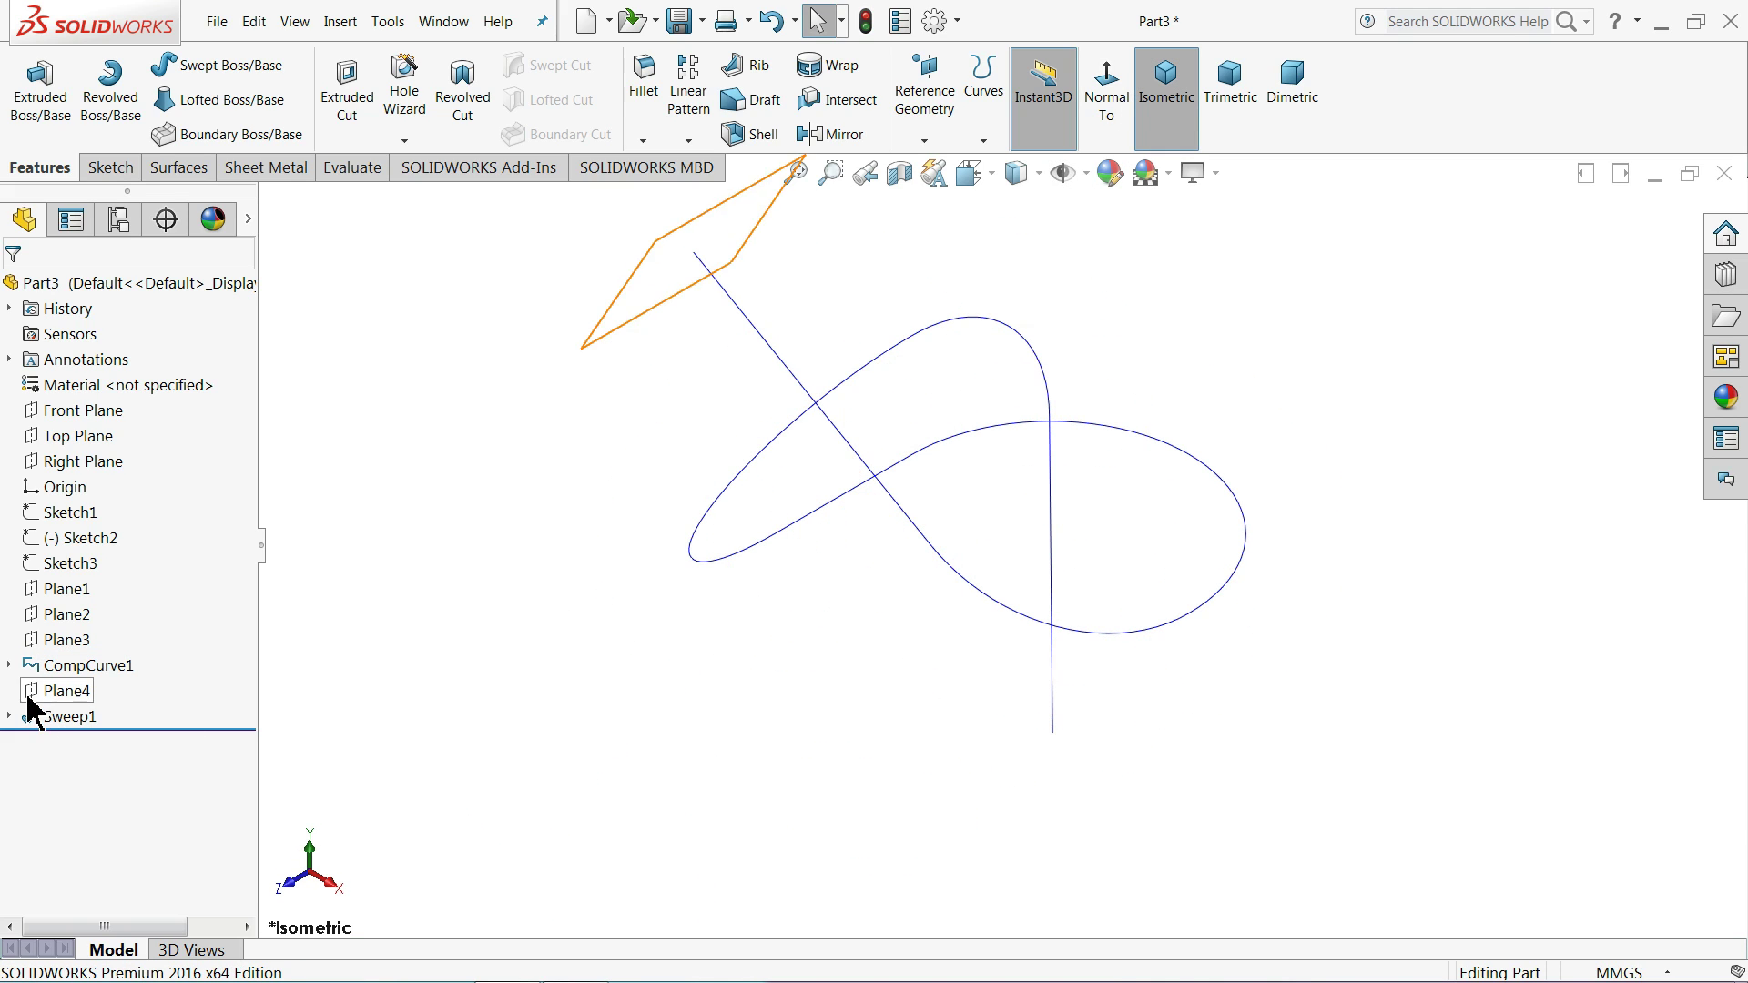
click(9, 665)
click(57, 698)
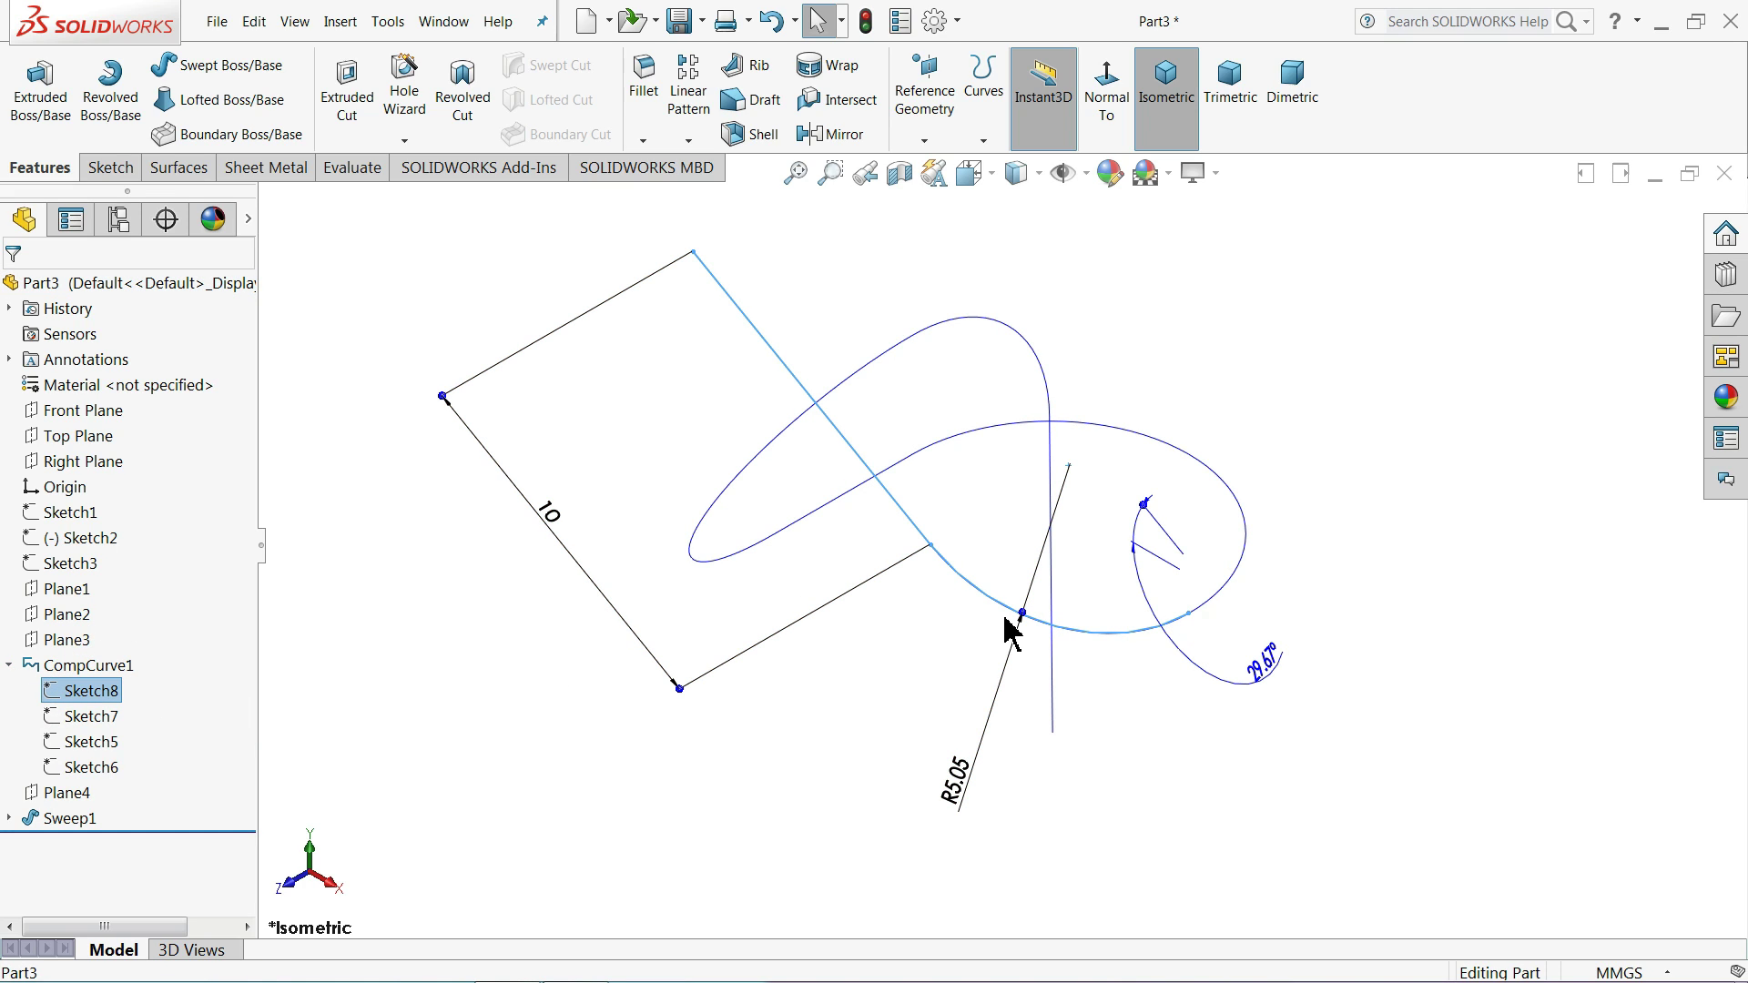
click(902, 475)
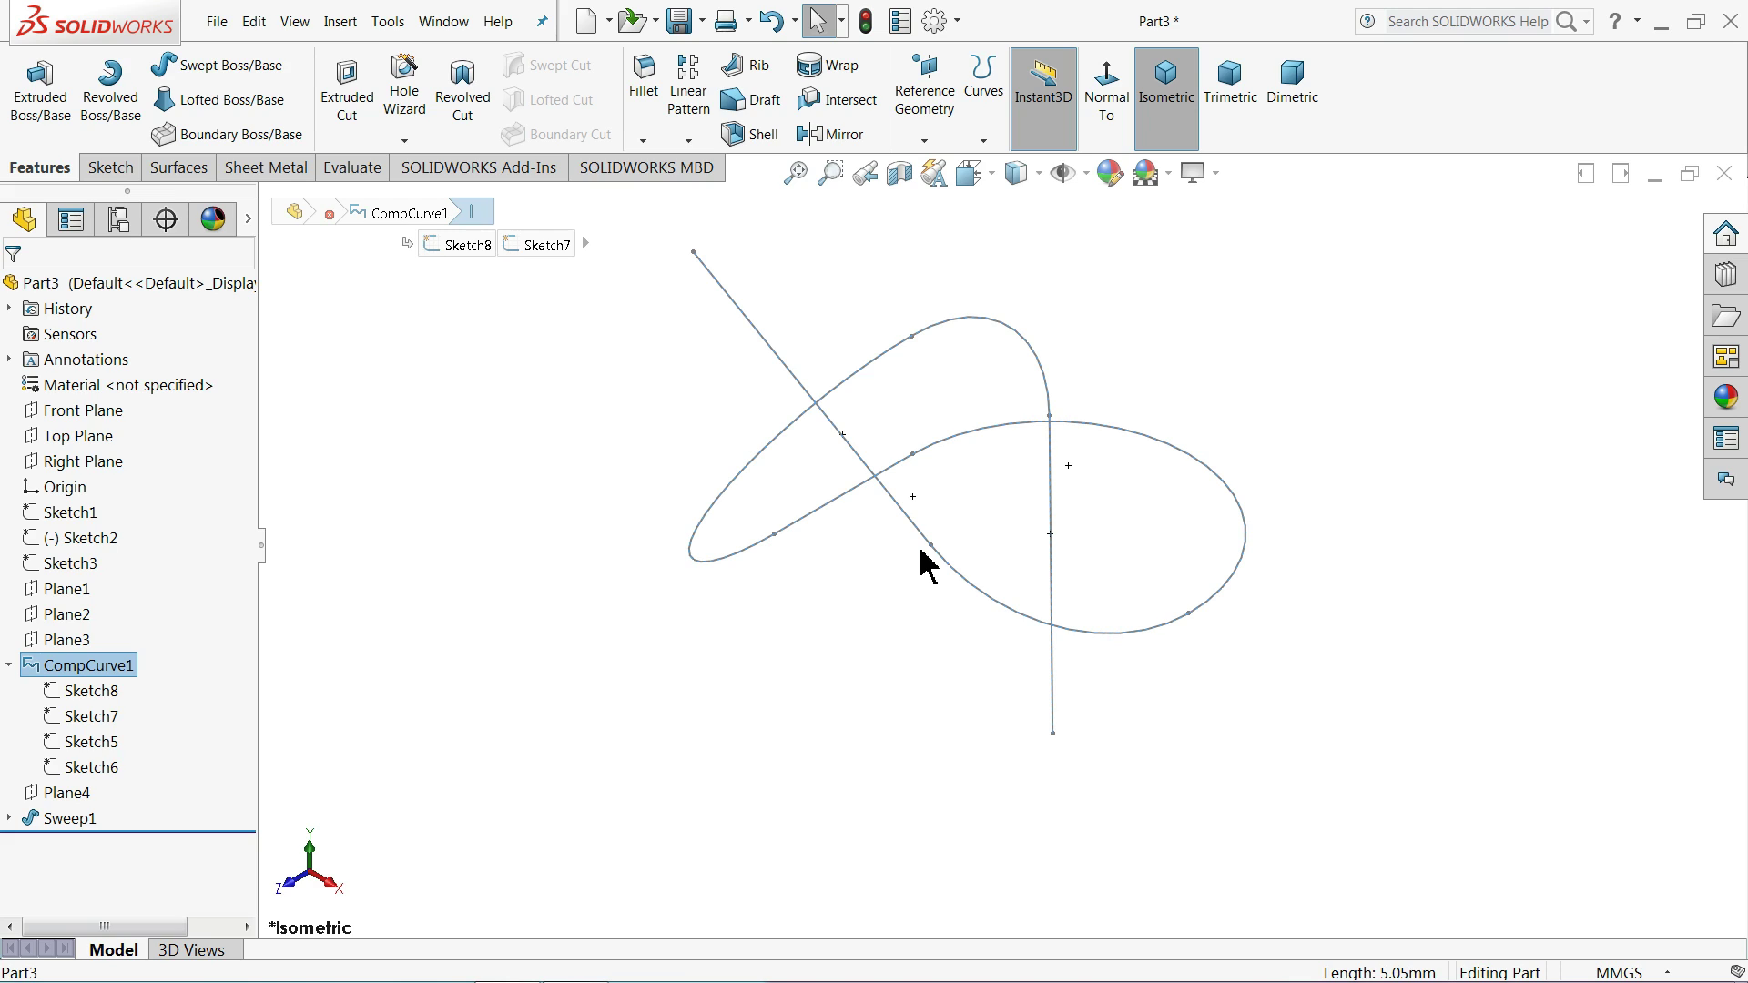
click(888, 285)
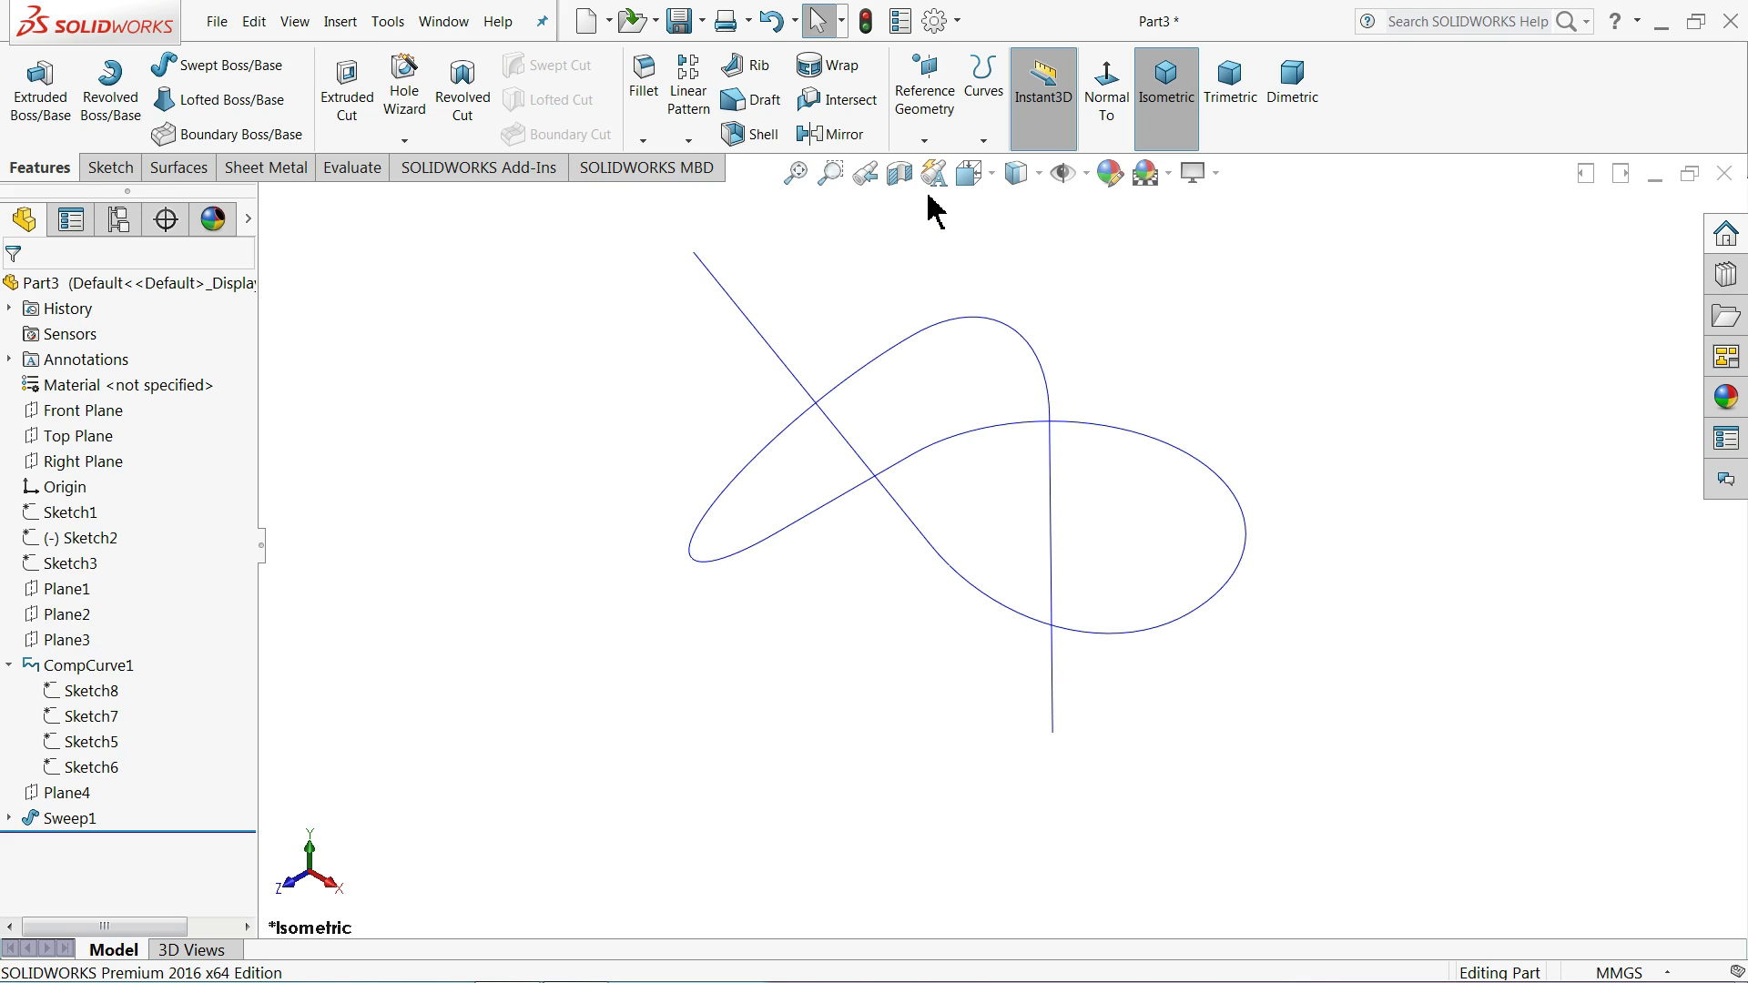
click(925, 140)
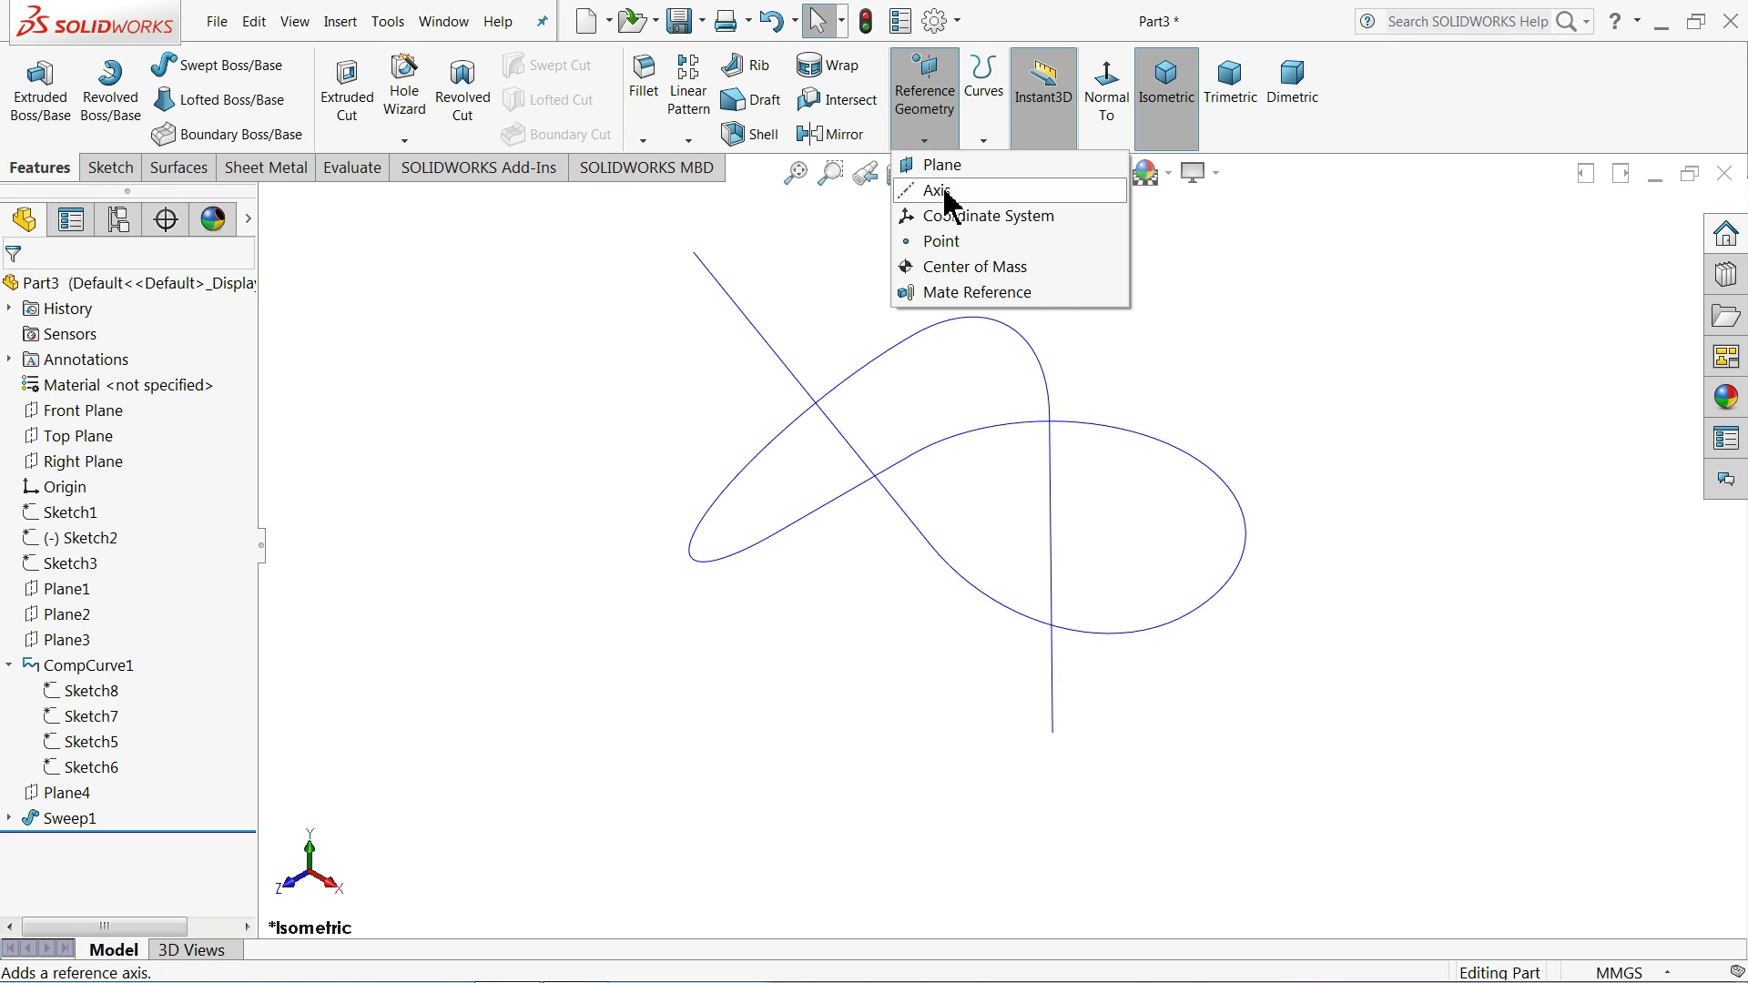
click(984, 140)
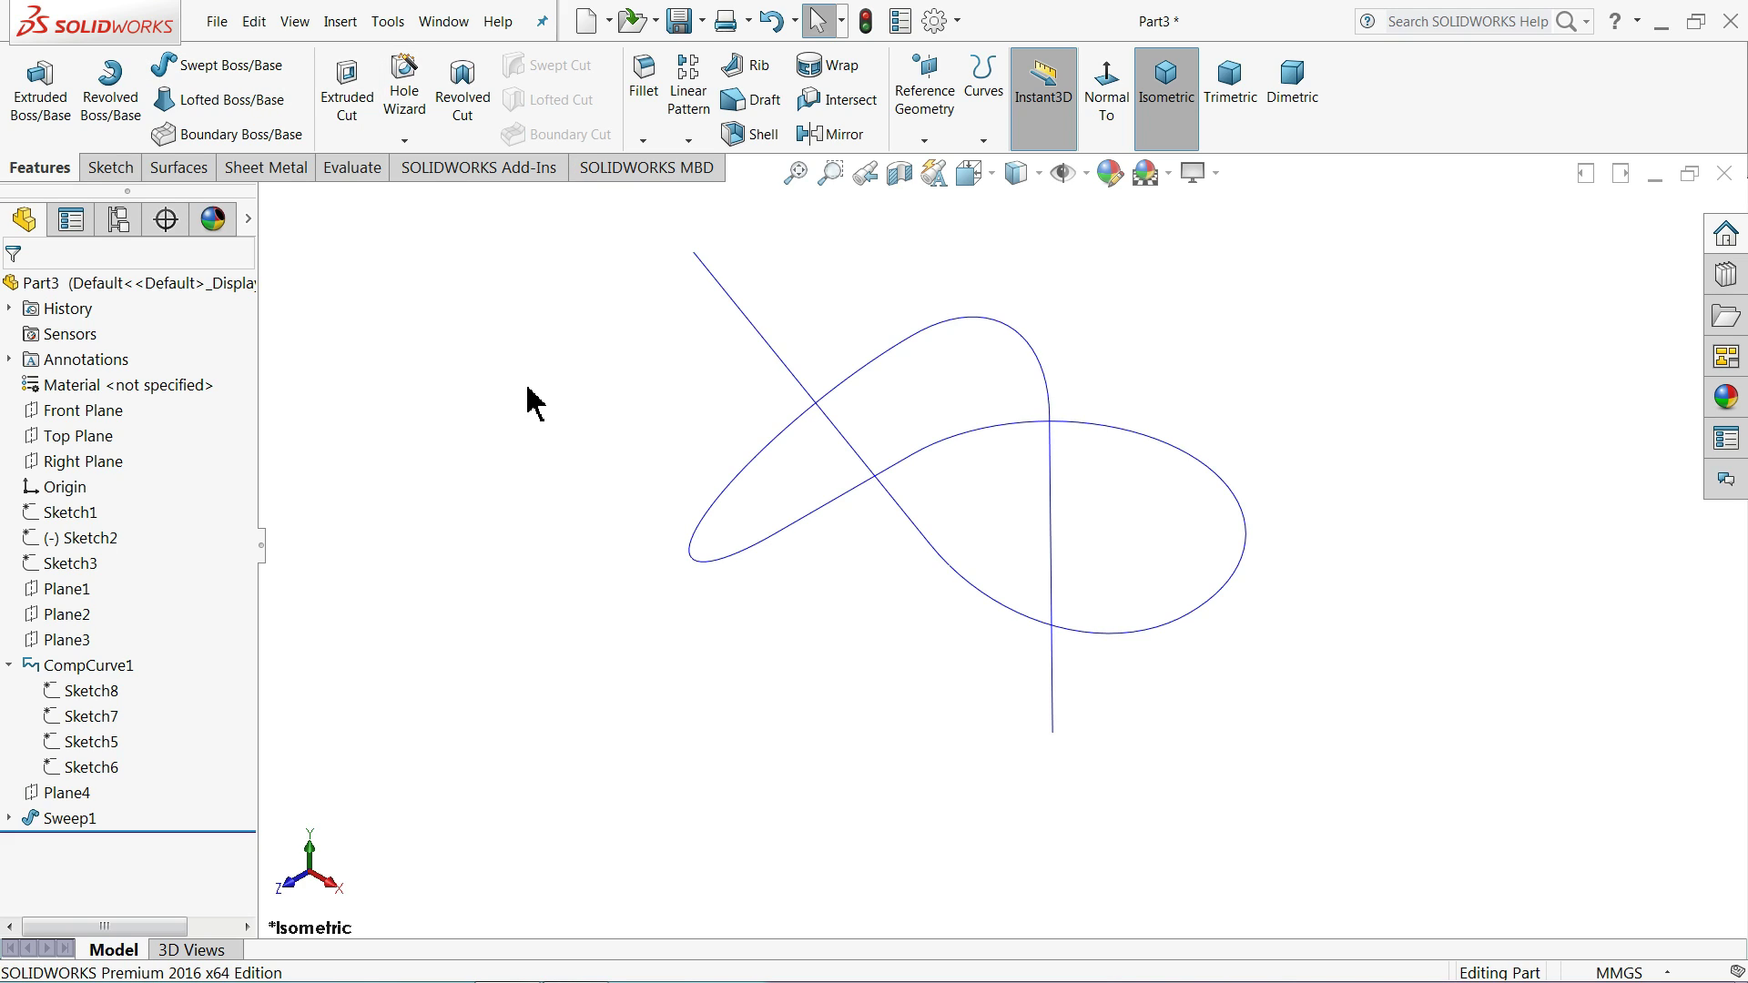
- Show the Sweep1 body around the path curve again and view the knot at an angle
click(36, 819)
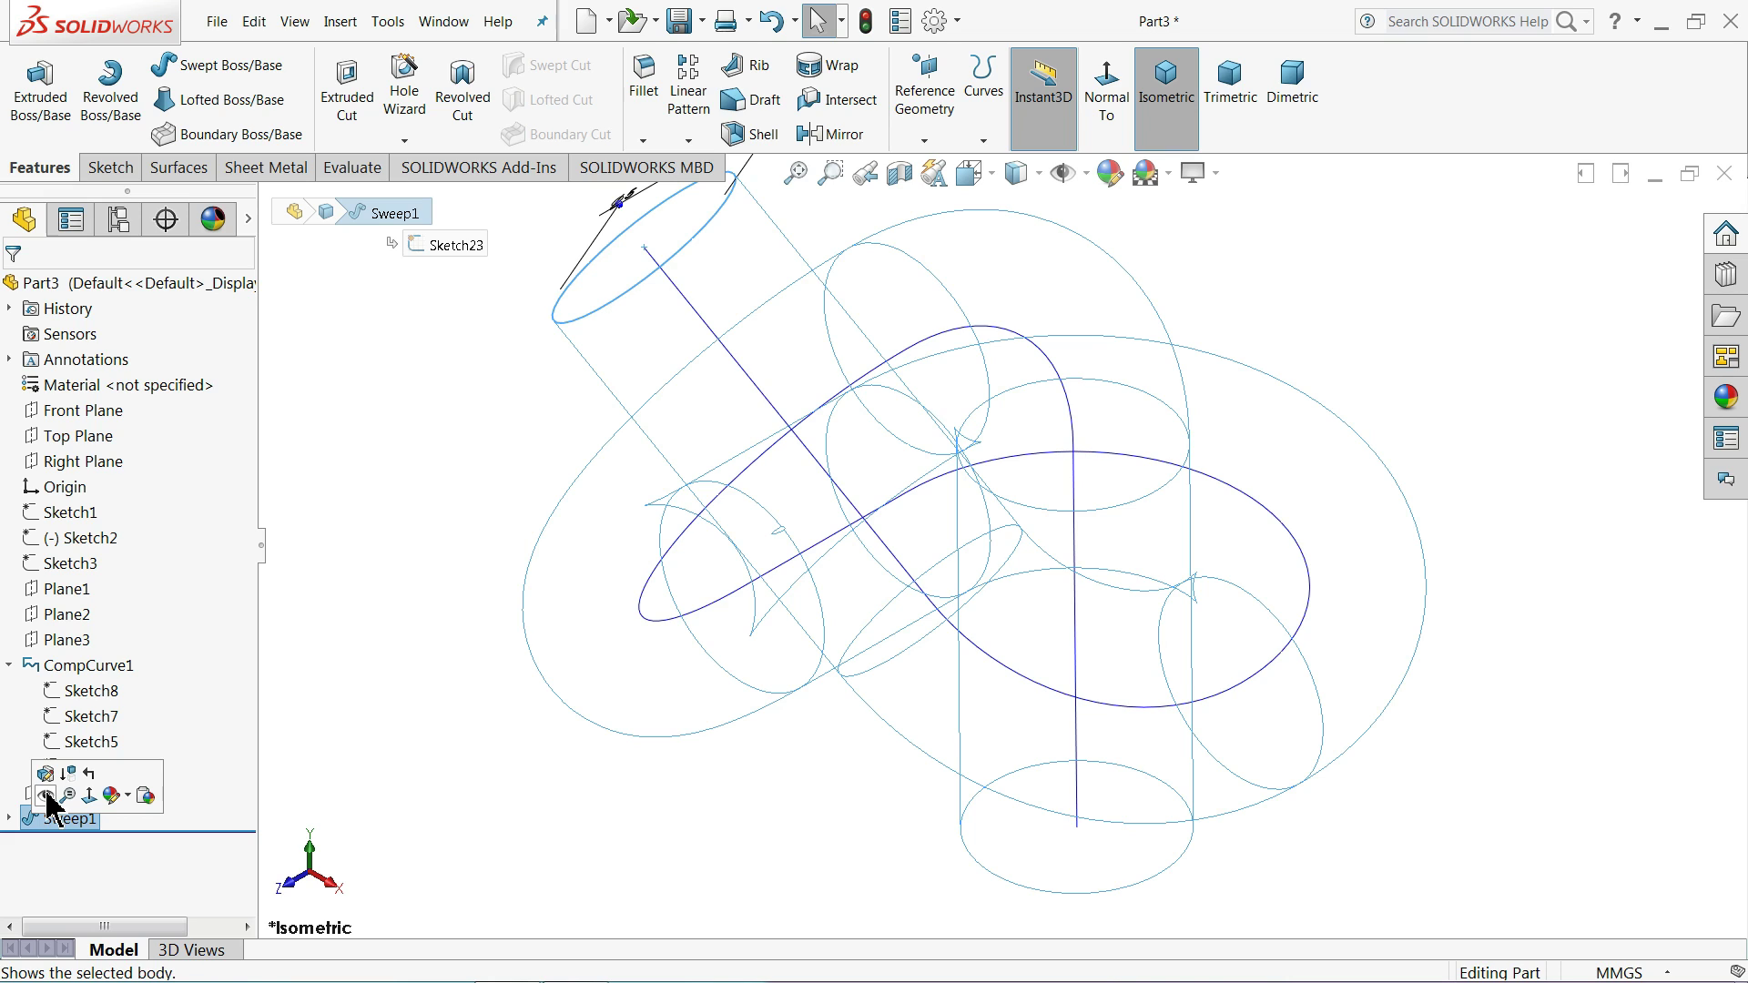
click(46, 799)
click(351, 683)
scroll(429, 722, up, 2)
middle_drag(476, 683, 742, 642)
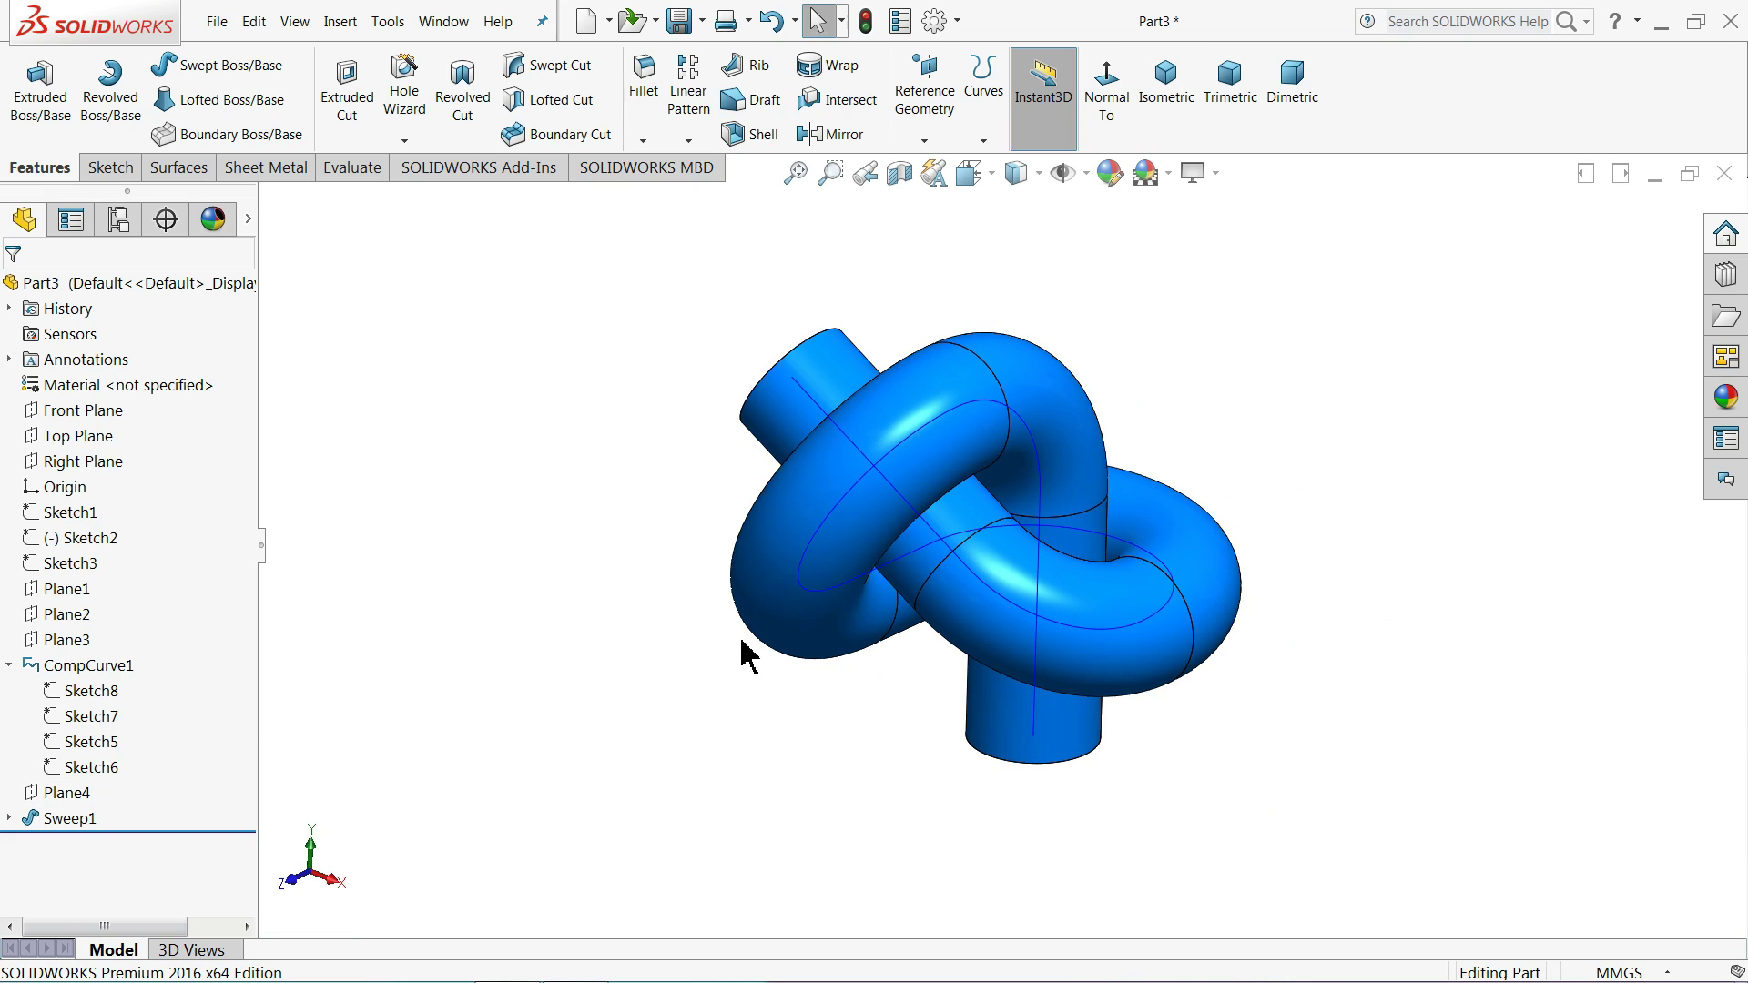
scroll(1084, 574, down, 3)
- Open Motion Study 1 and play the animation of the knot
click(255, 951)
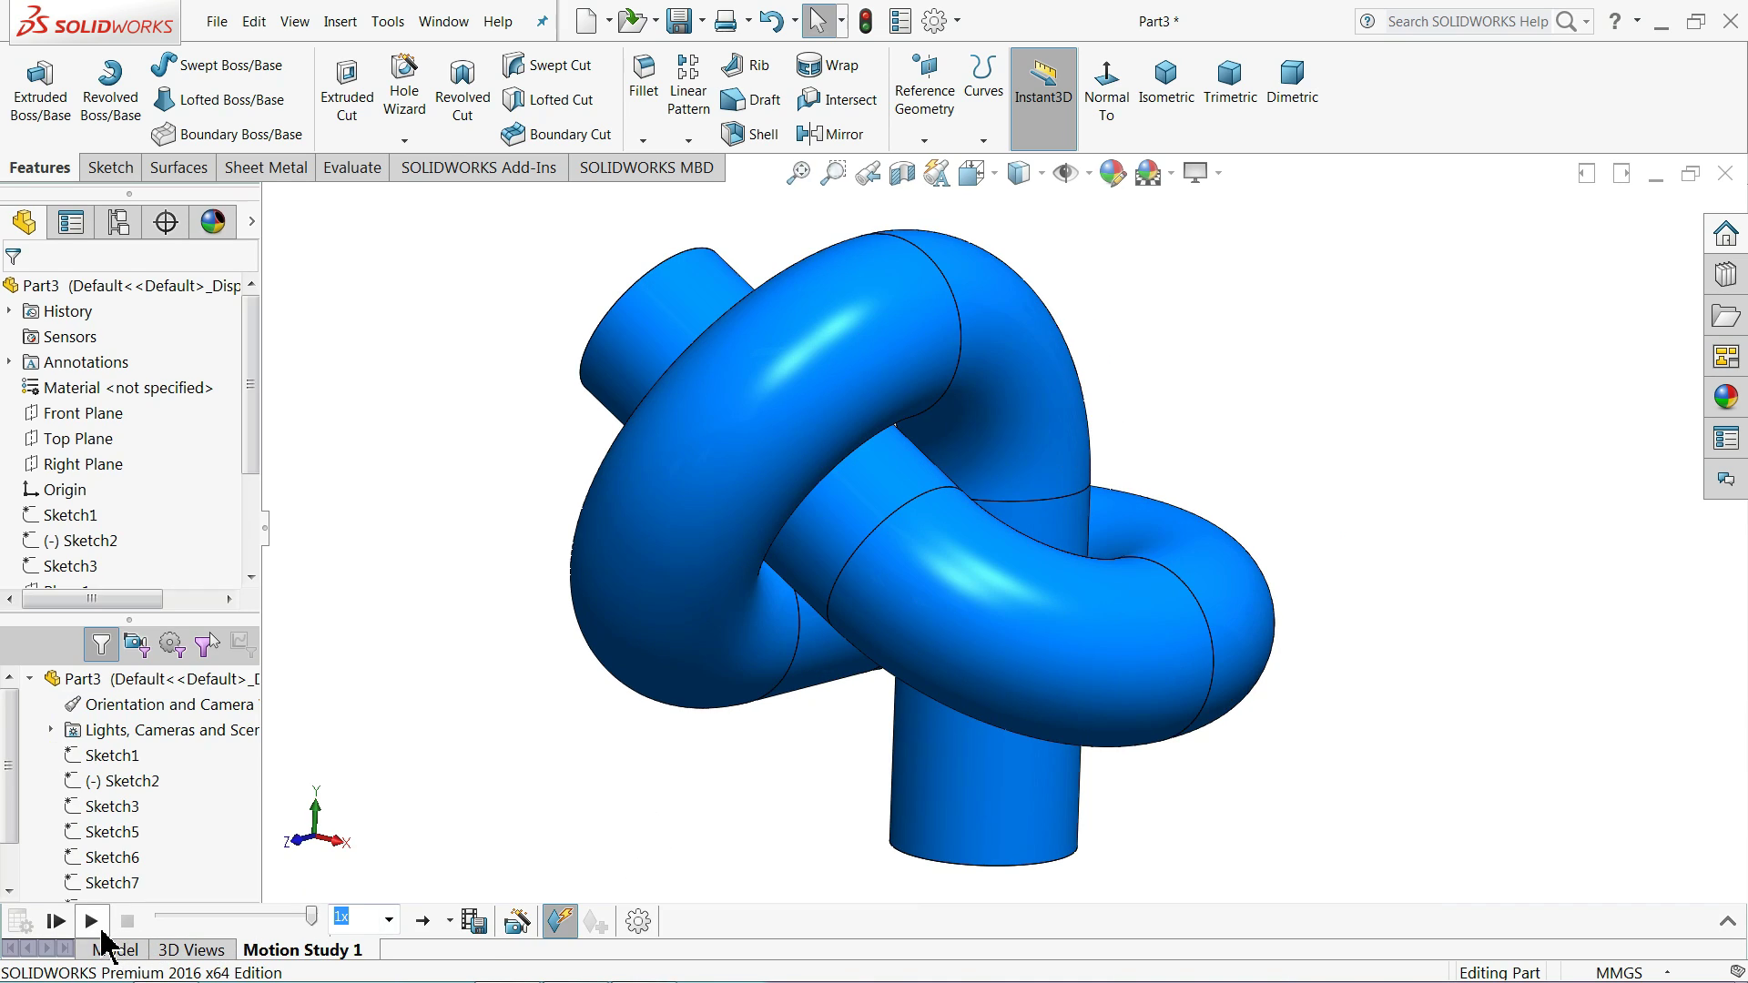
click(96, 925)
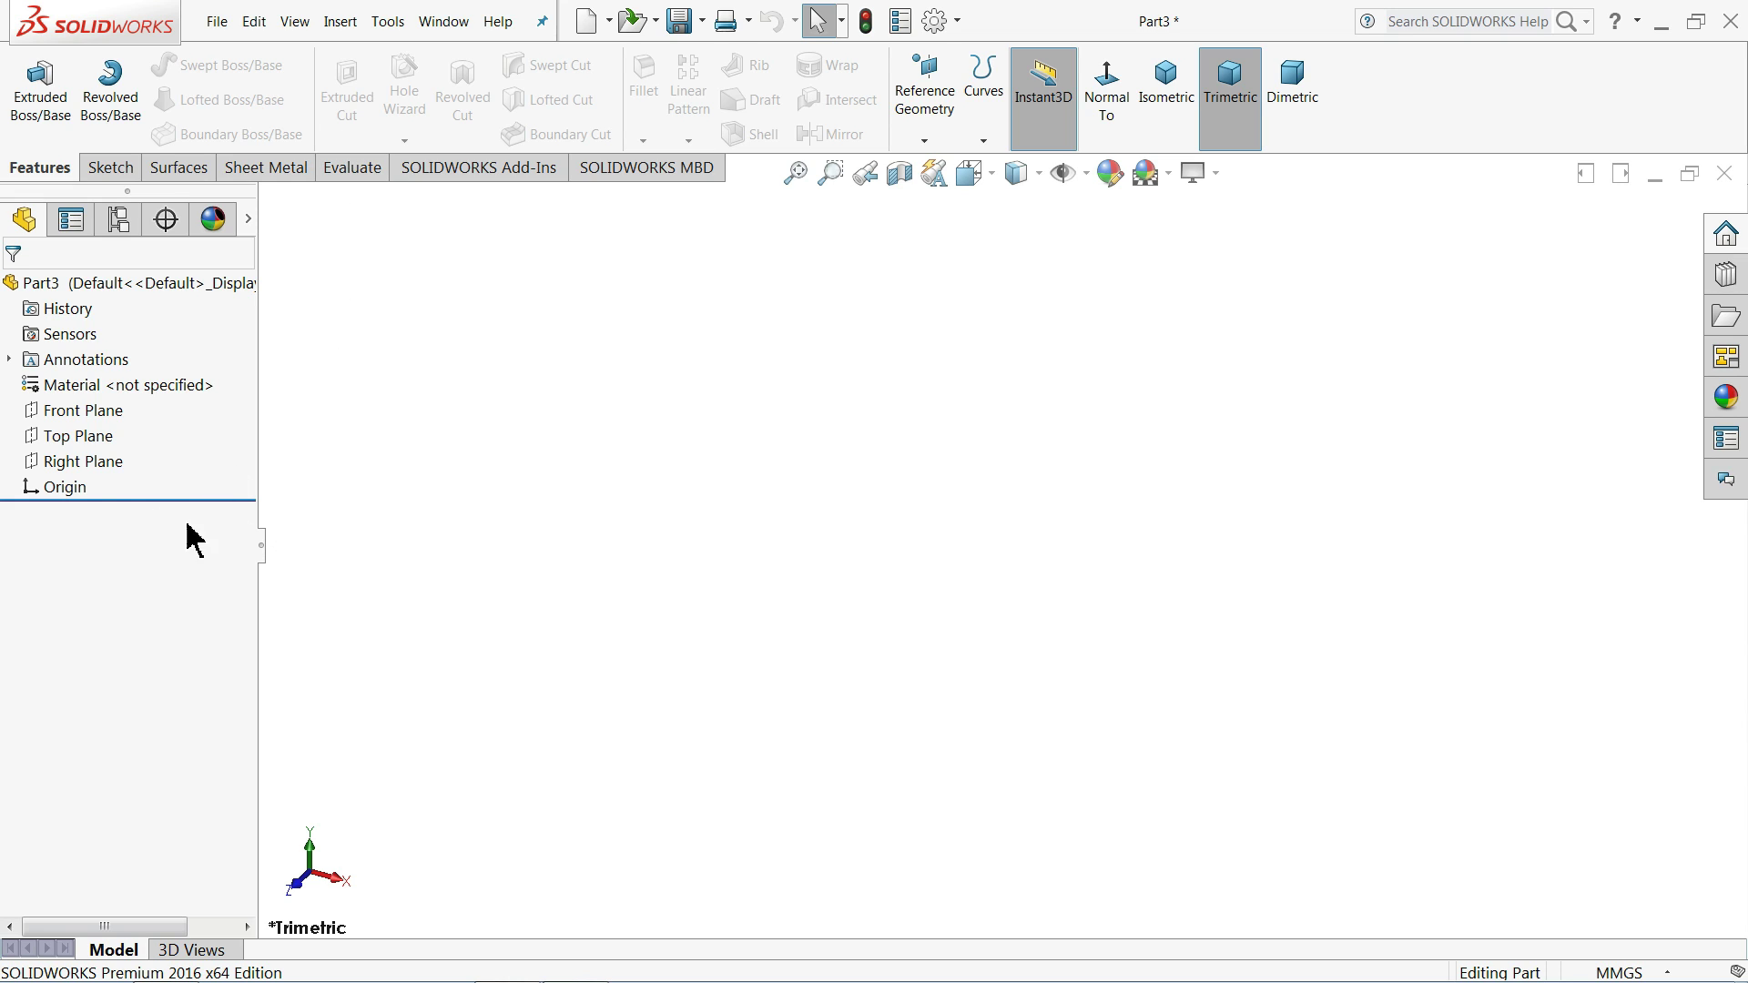
- Sketch on the Front Plane a horizontal line about 125 mm long ending at the origin and a line rising from there at about 57 degrees
click(37, 420)
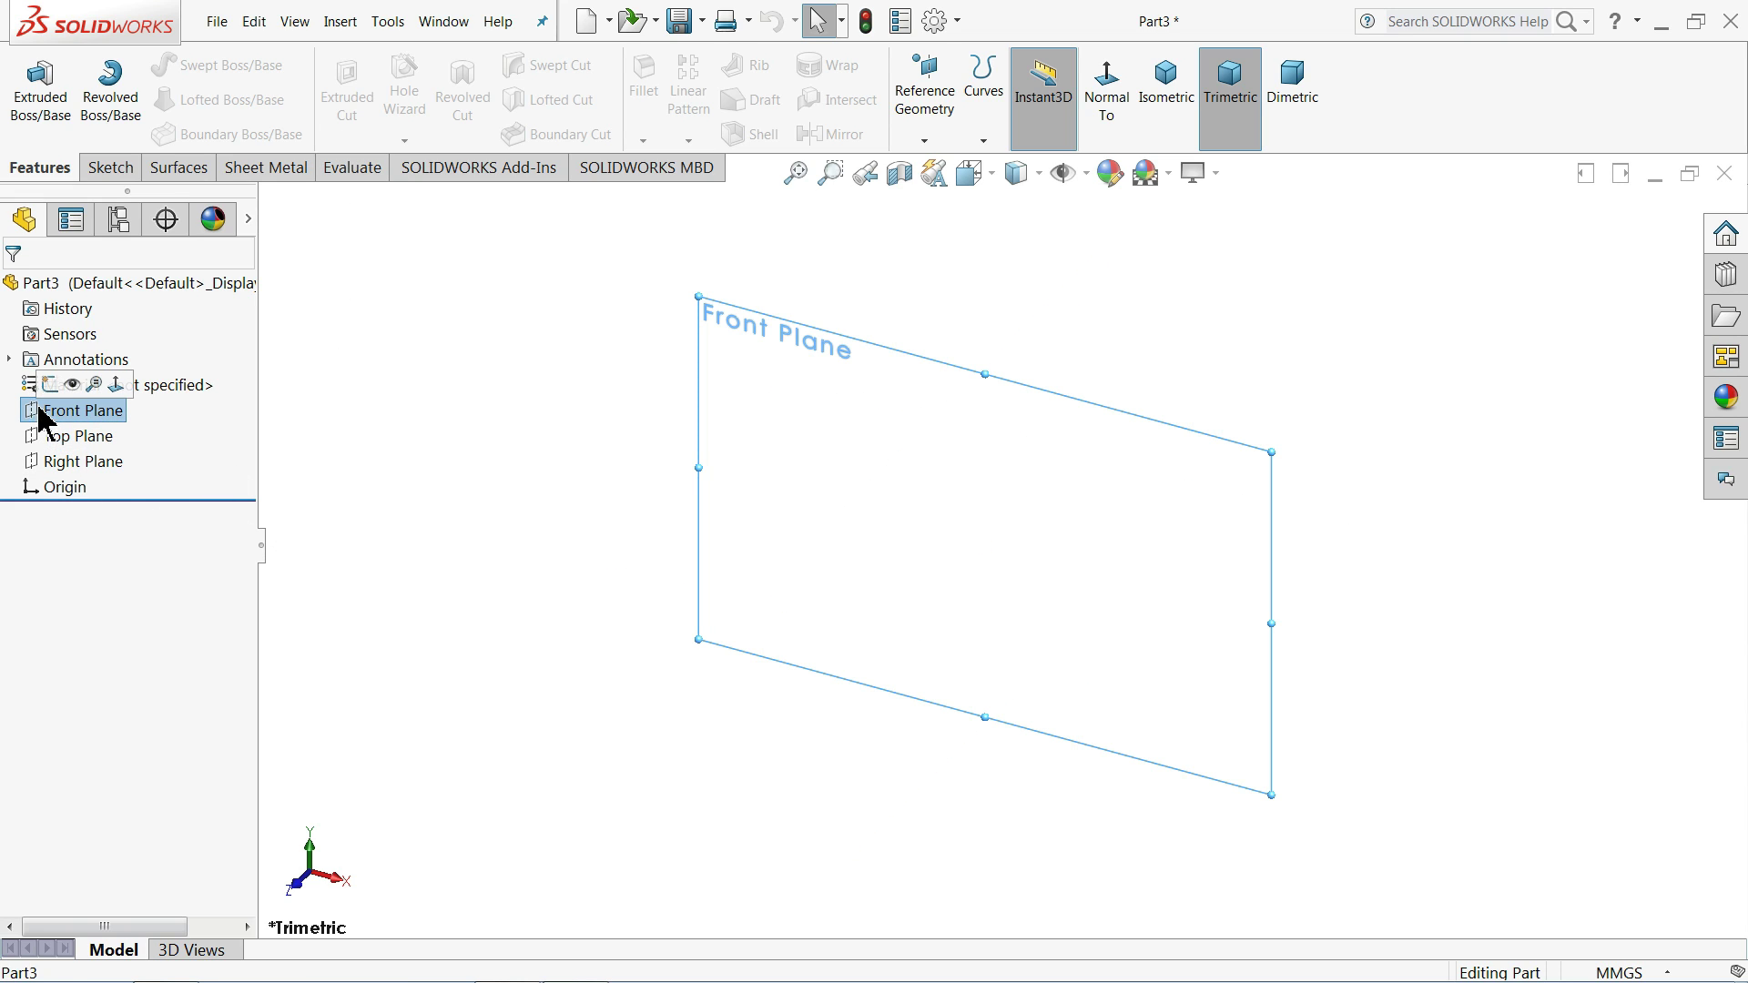
click(67, 379)
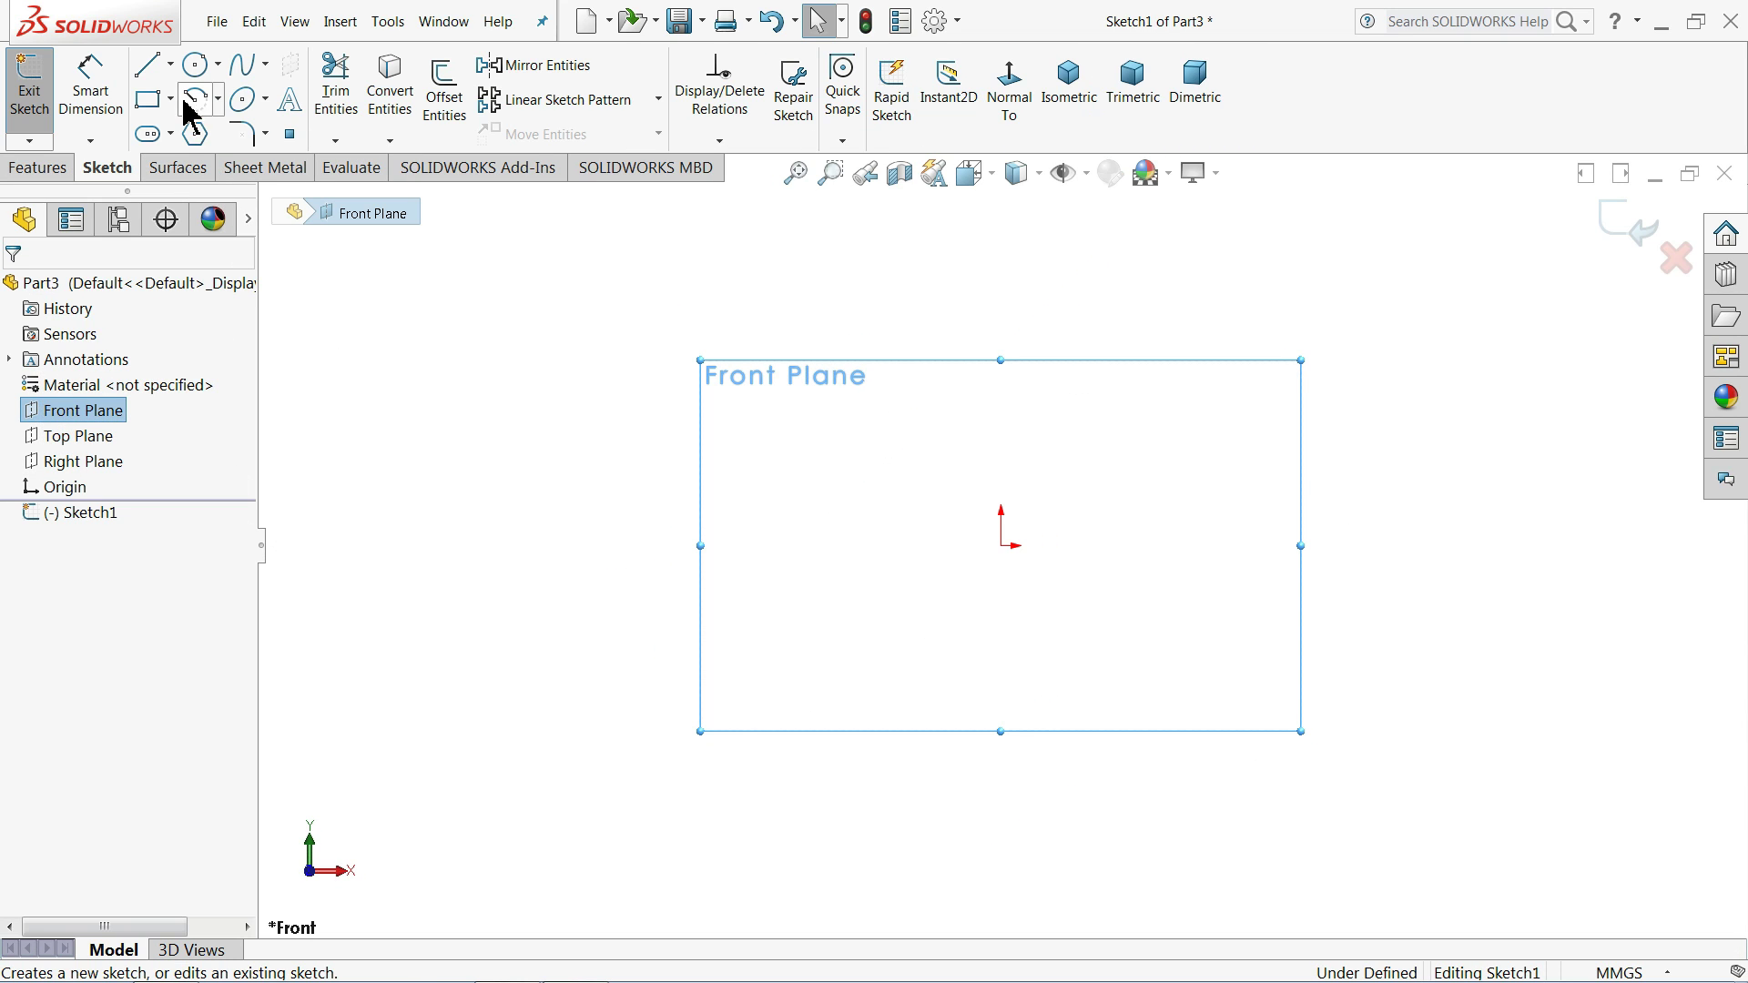
click(148, 64)
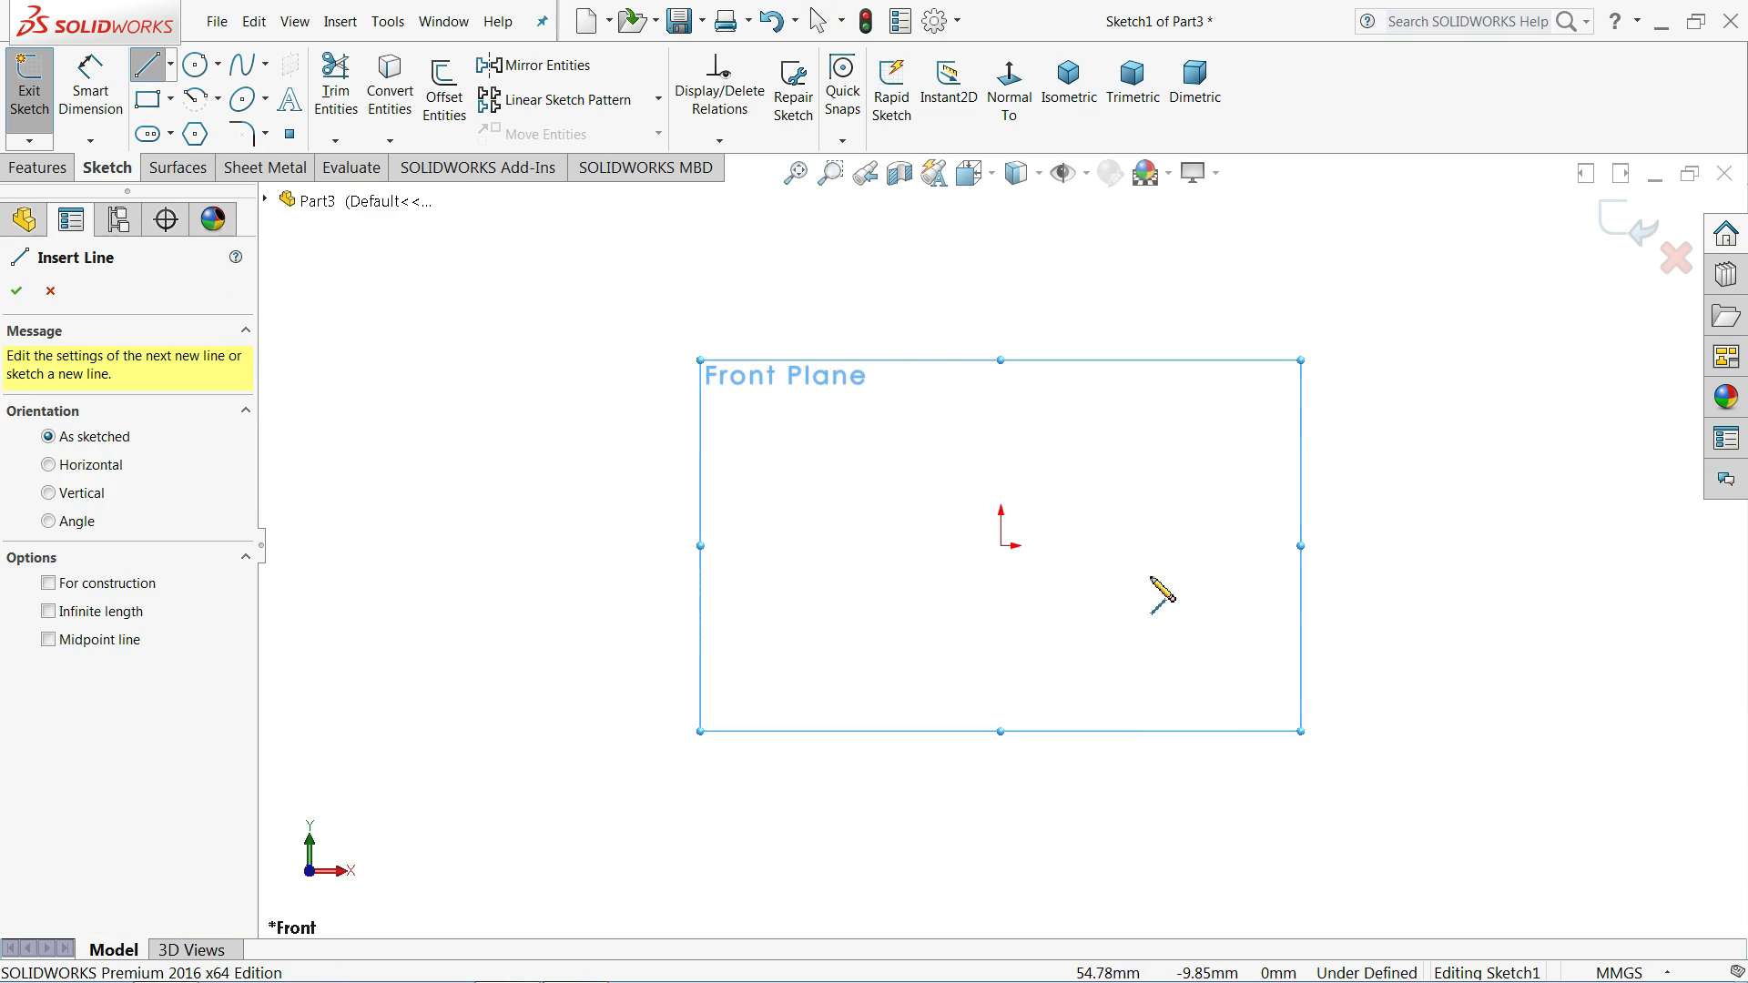
click(1423, 545)
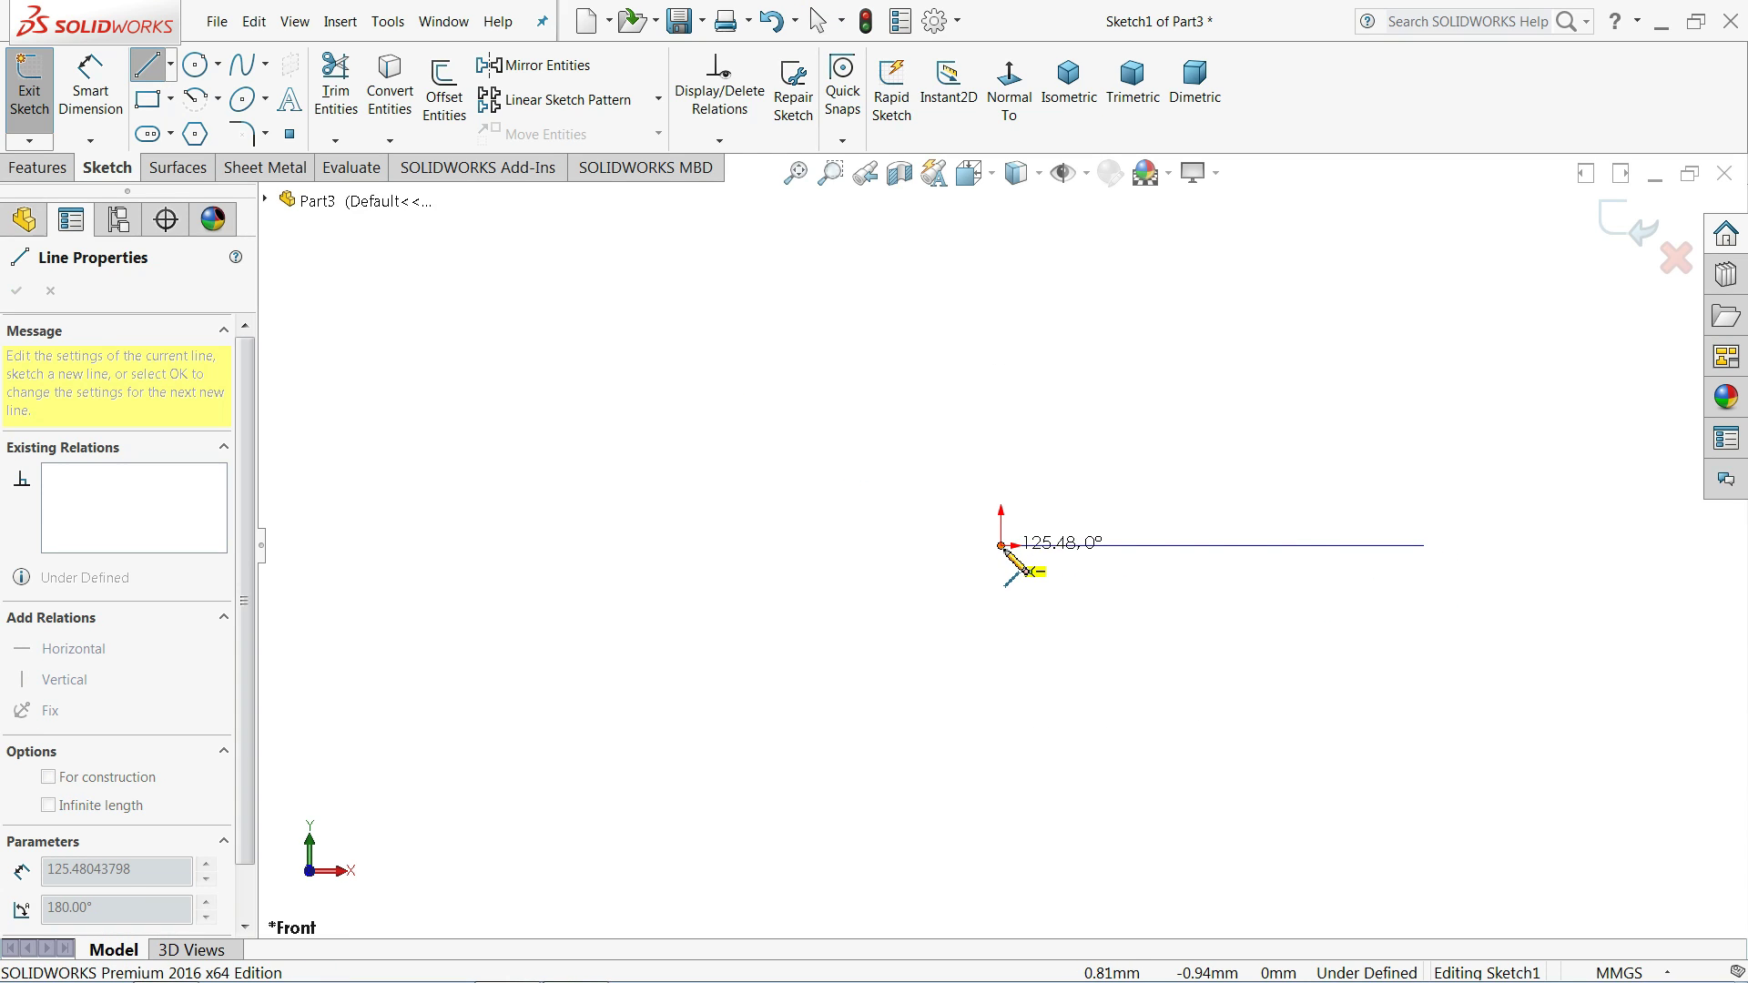
click(1002, 545)
click(1220, 214)
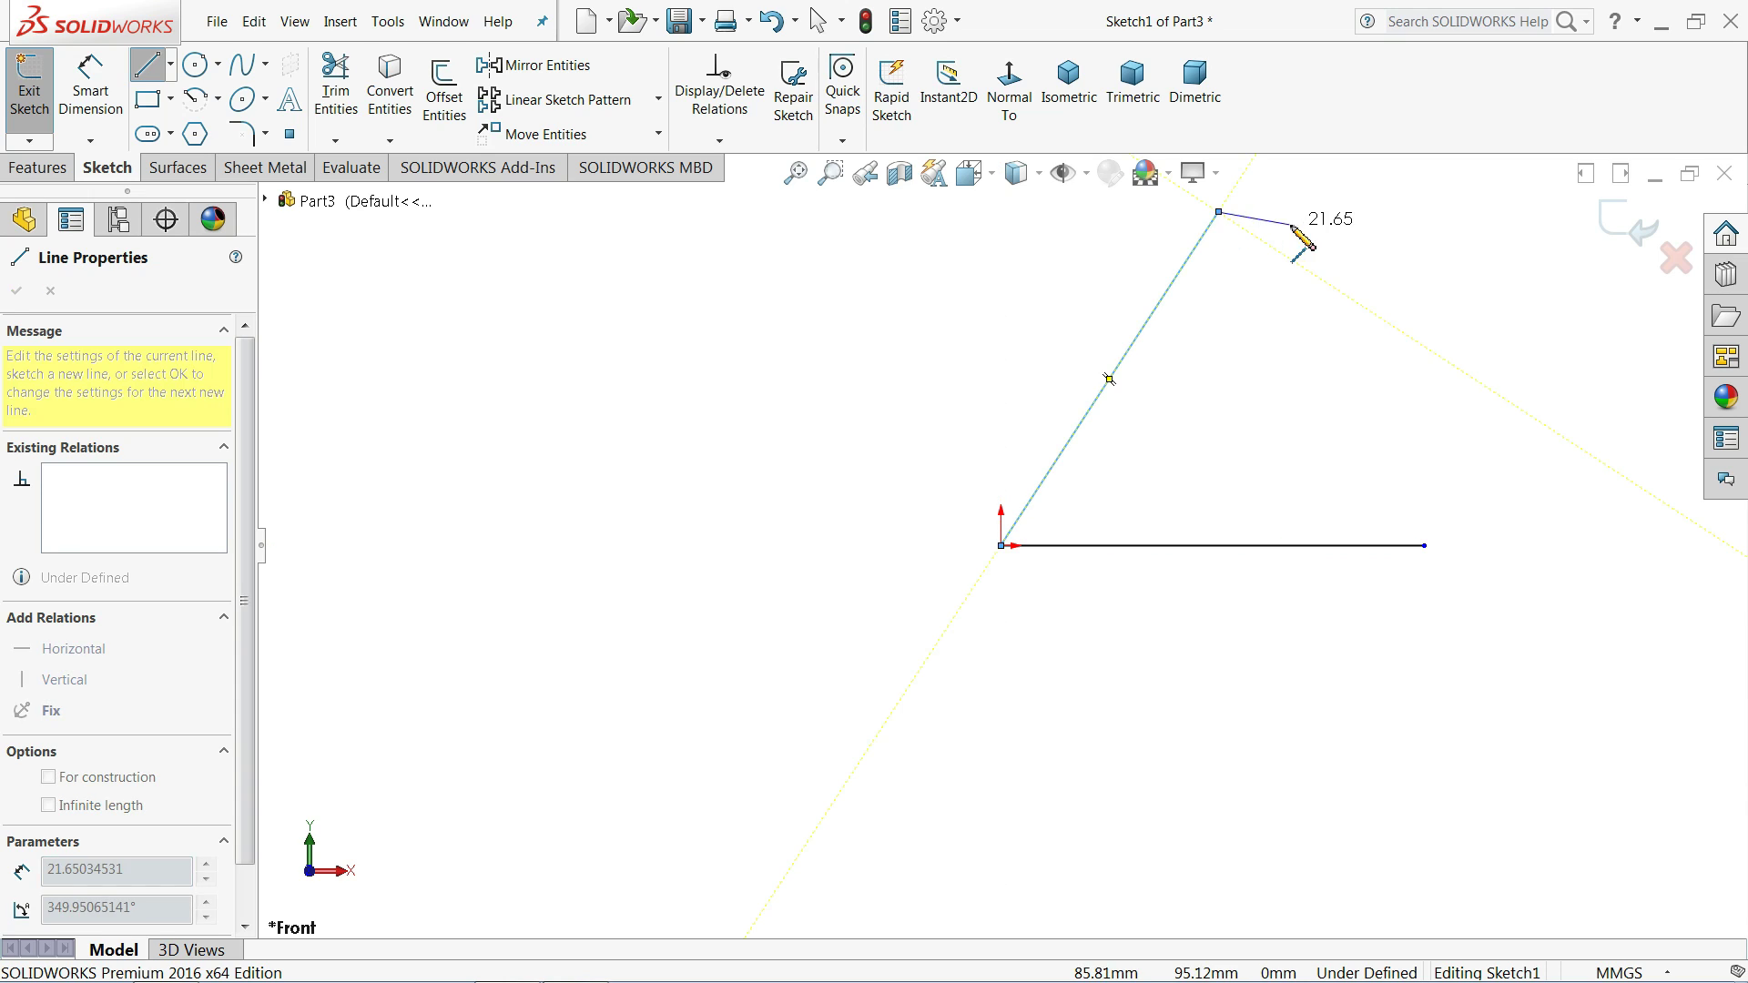
right_click(1304, 216)
click(1360, 238)
key(f)
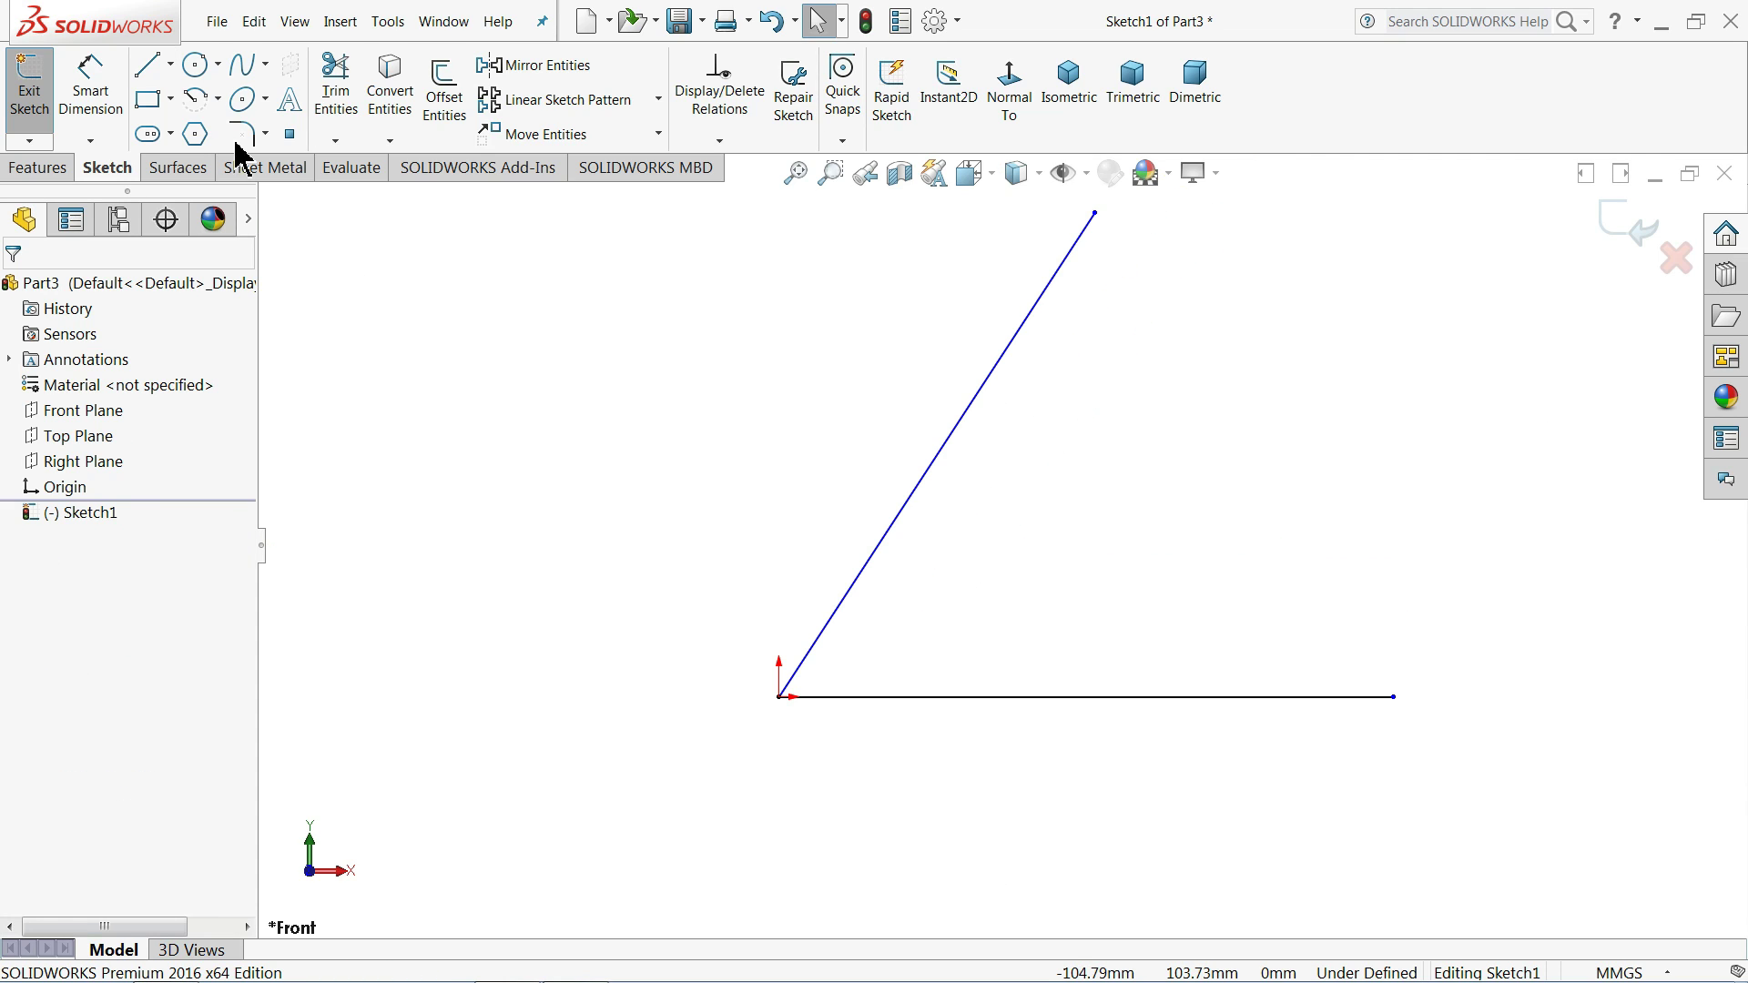
- Dimension the horizontal line's length as 10.1 mm
click(90, 92)
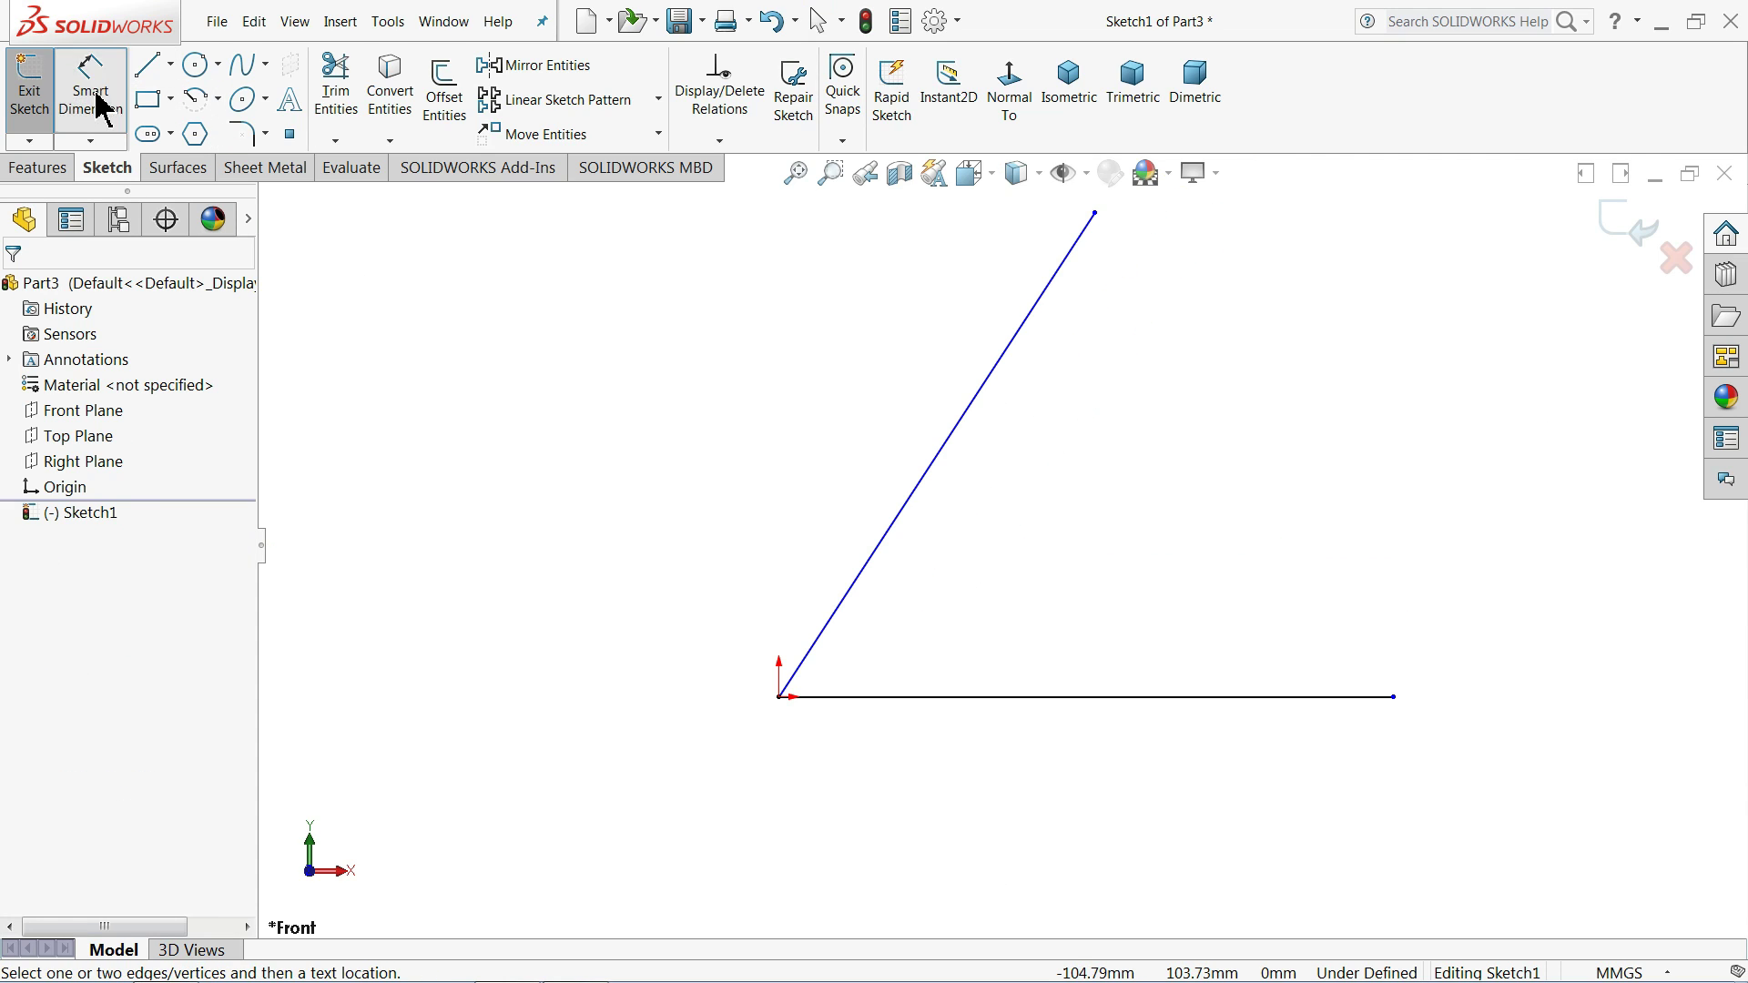
click(1027, 699)
click(1043, 765)
text(10.1)
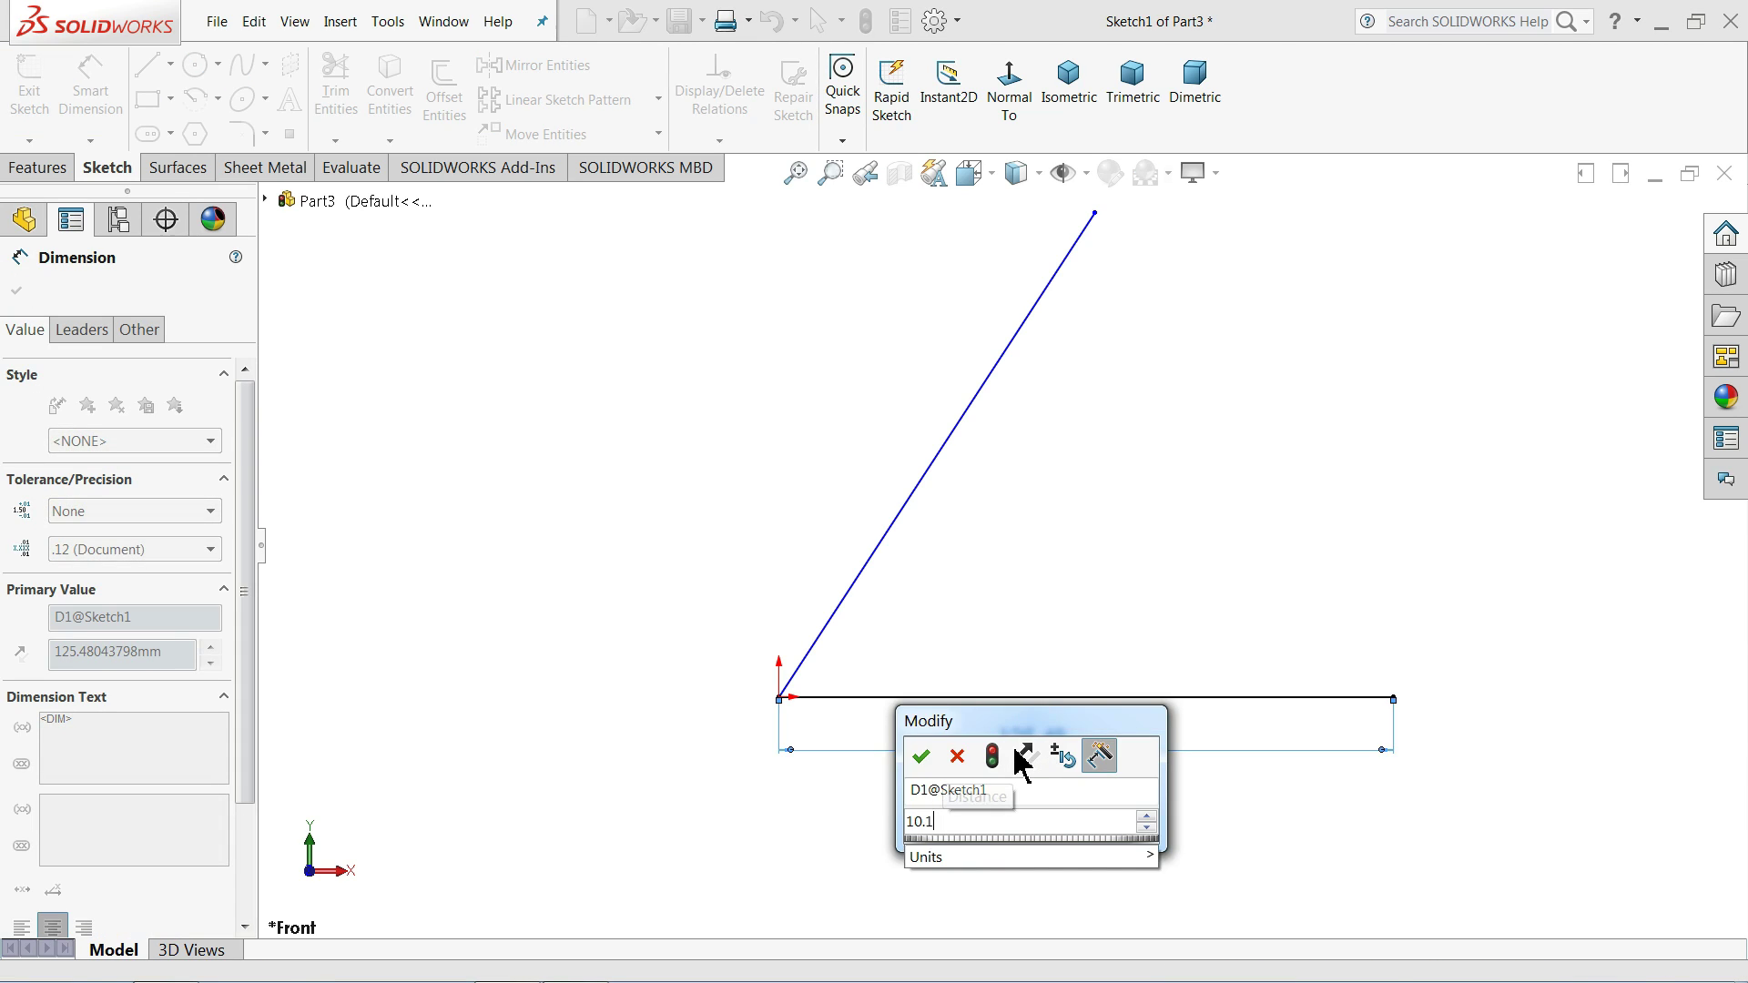
key(Return)
- Dimension the angle between the sloped line and the horizontal line as 60.33 degrees
click(877, 572)
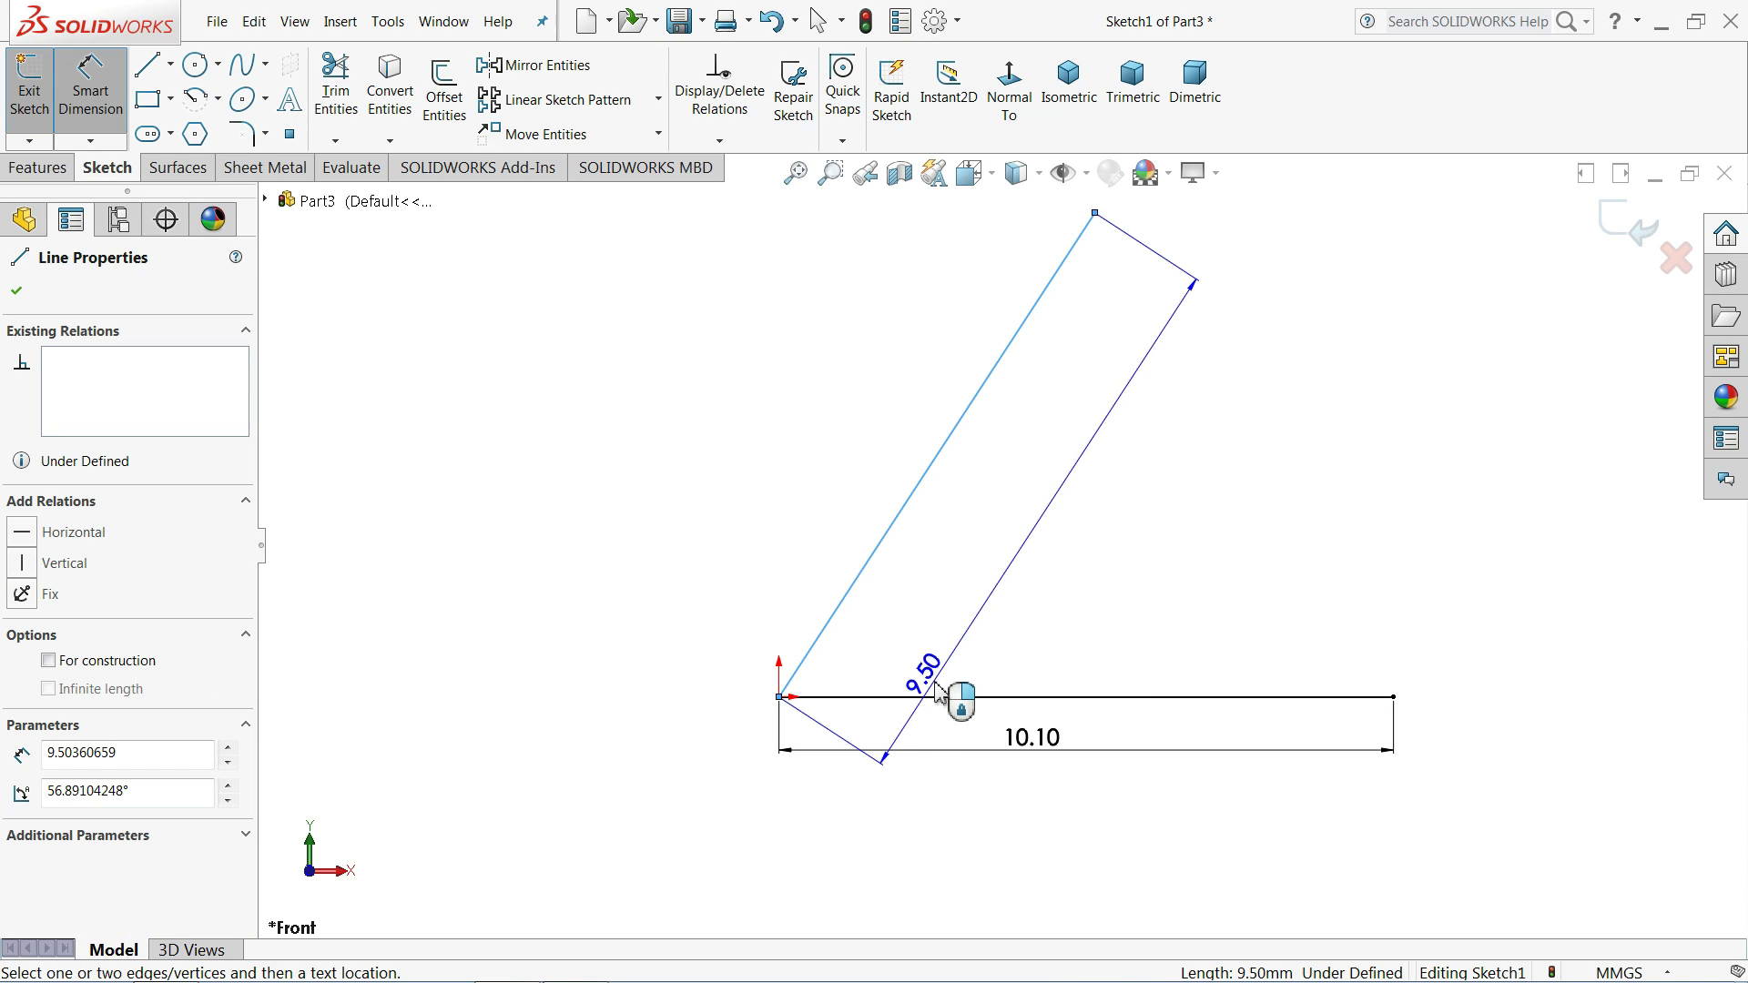
click(963, 698)
click(952, 622)
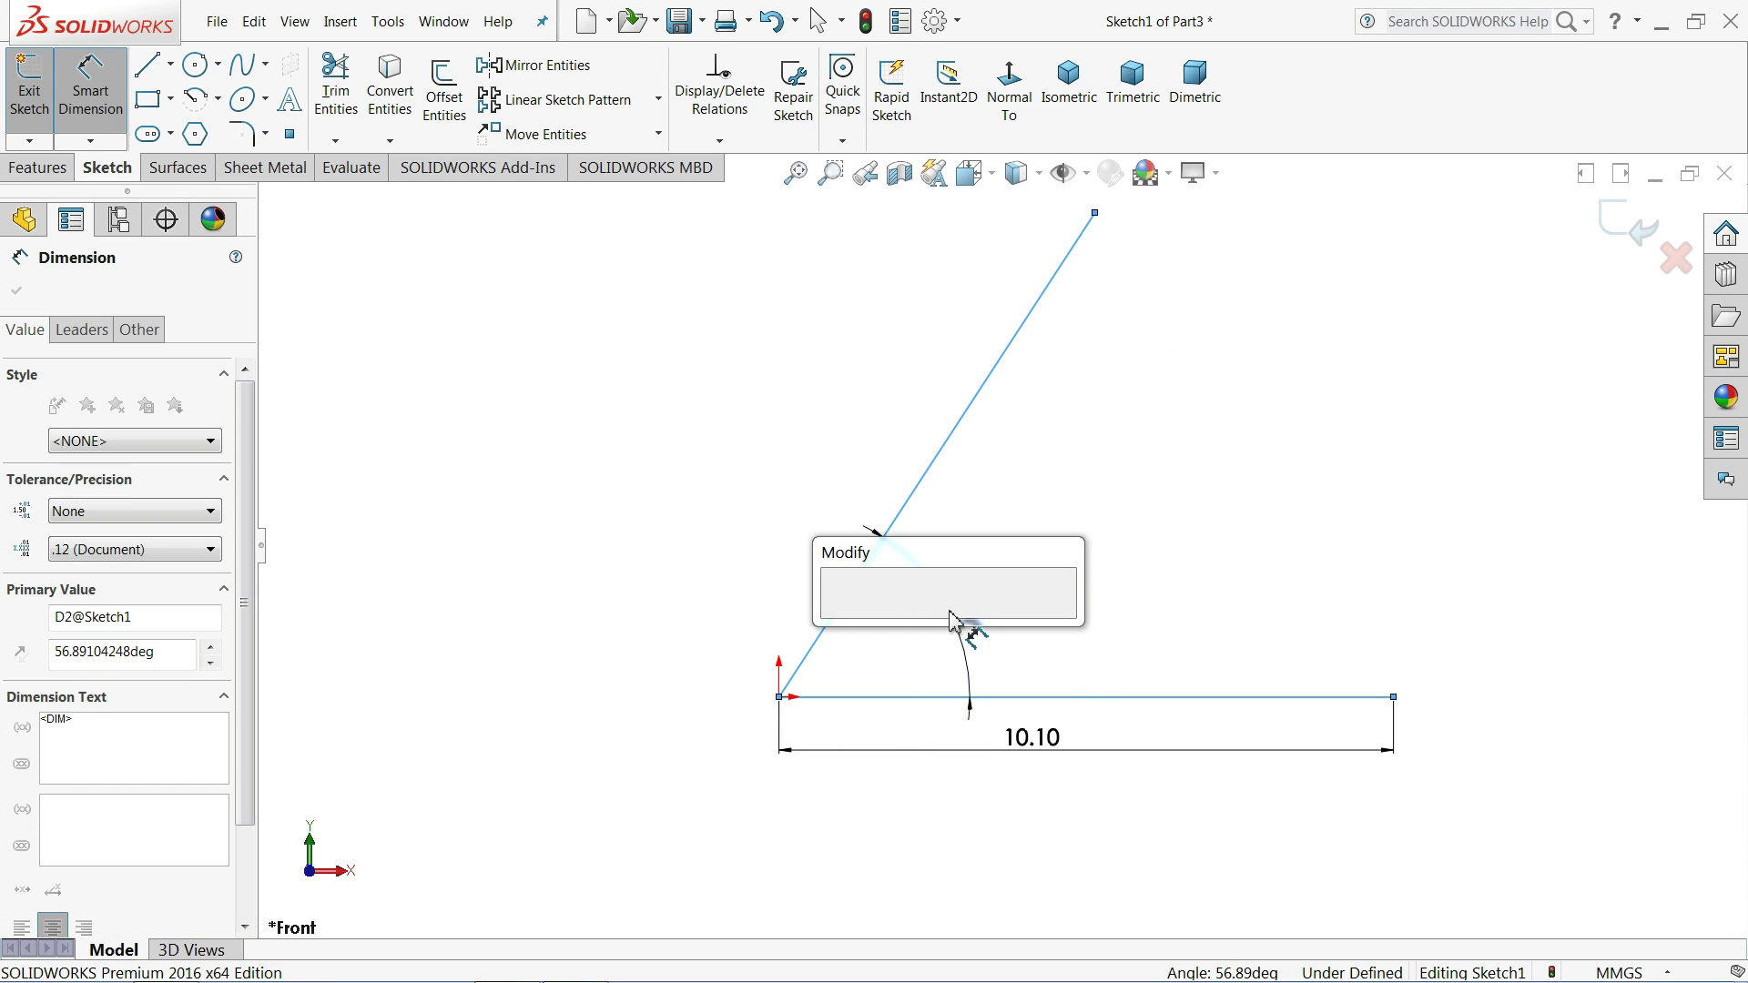
text(60.)
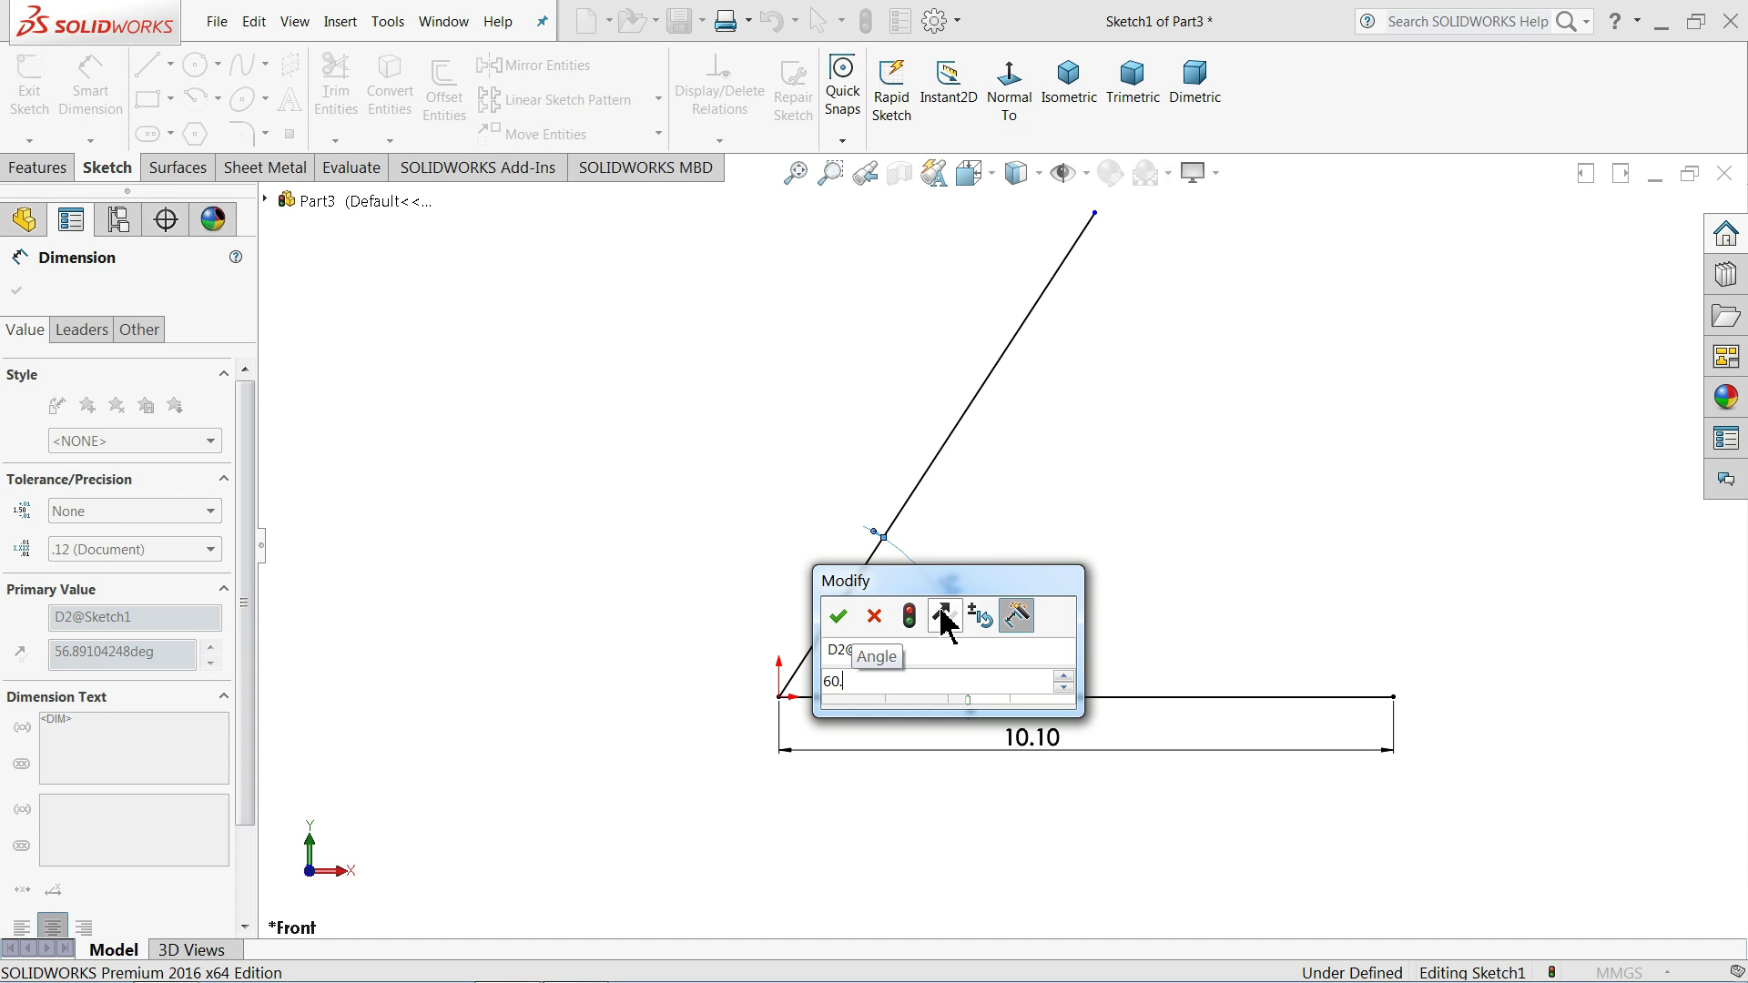
text(33)
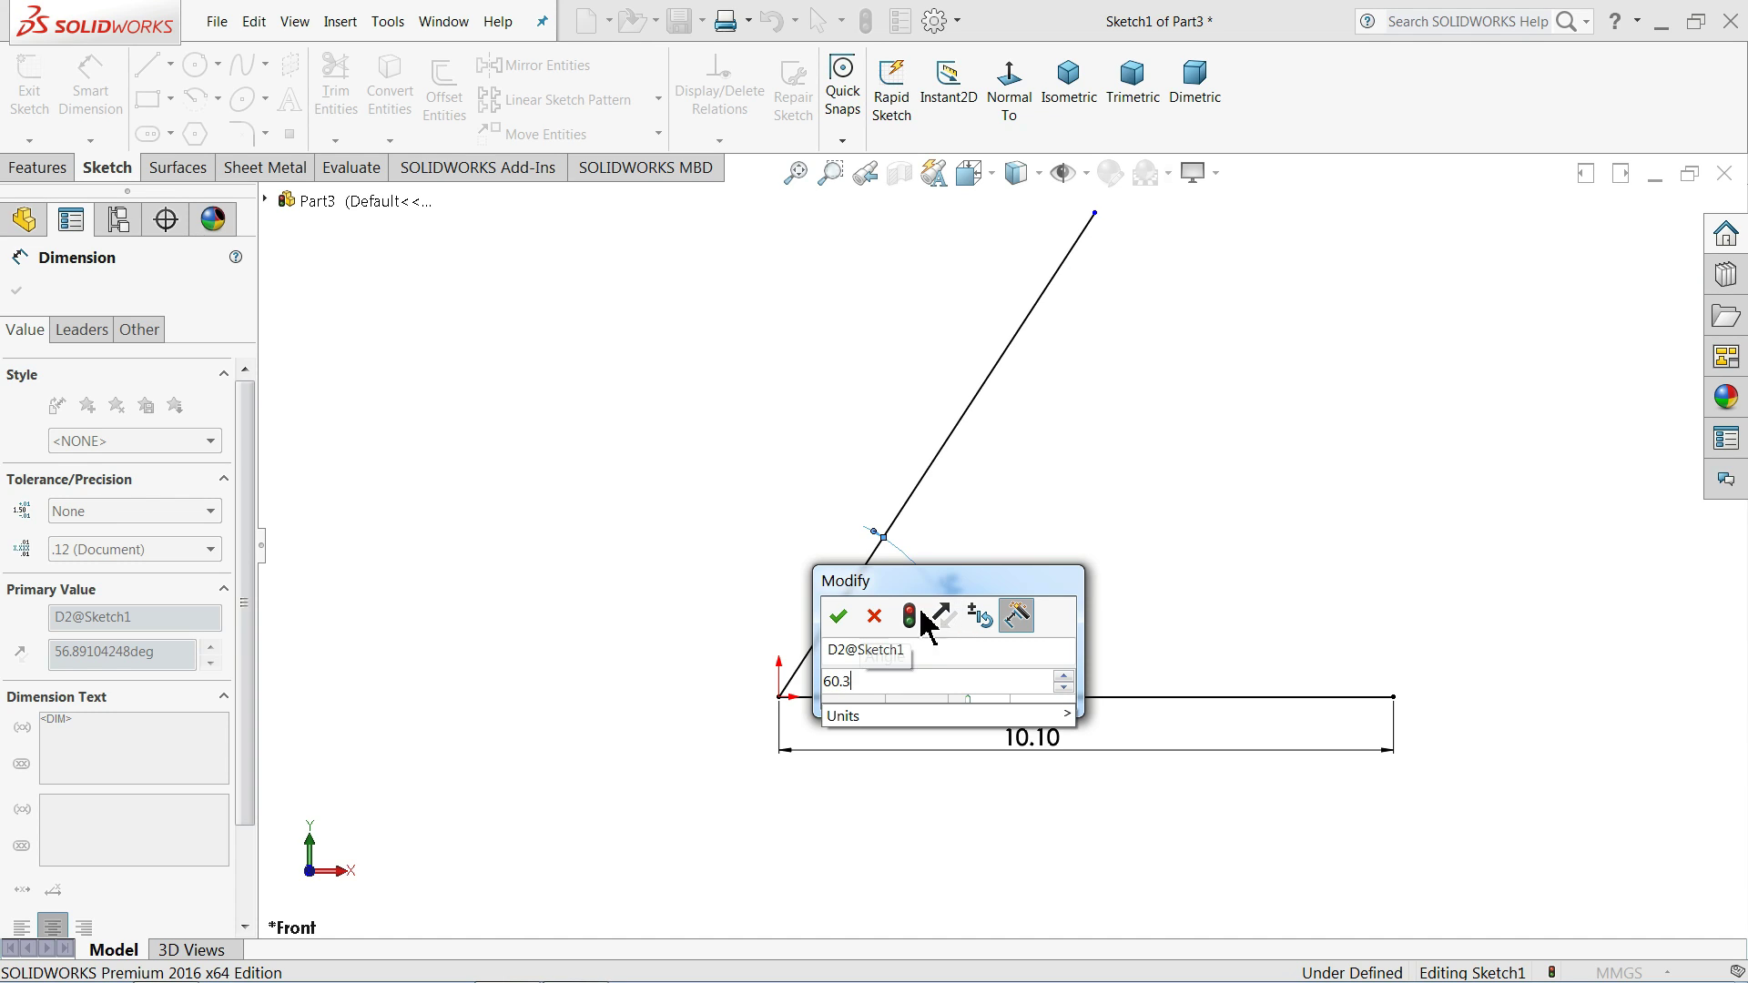
key(Return)
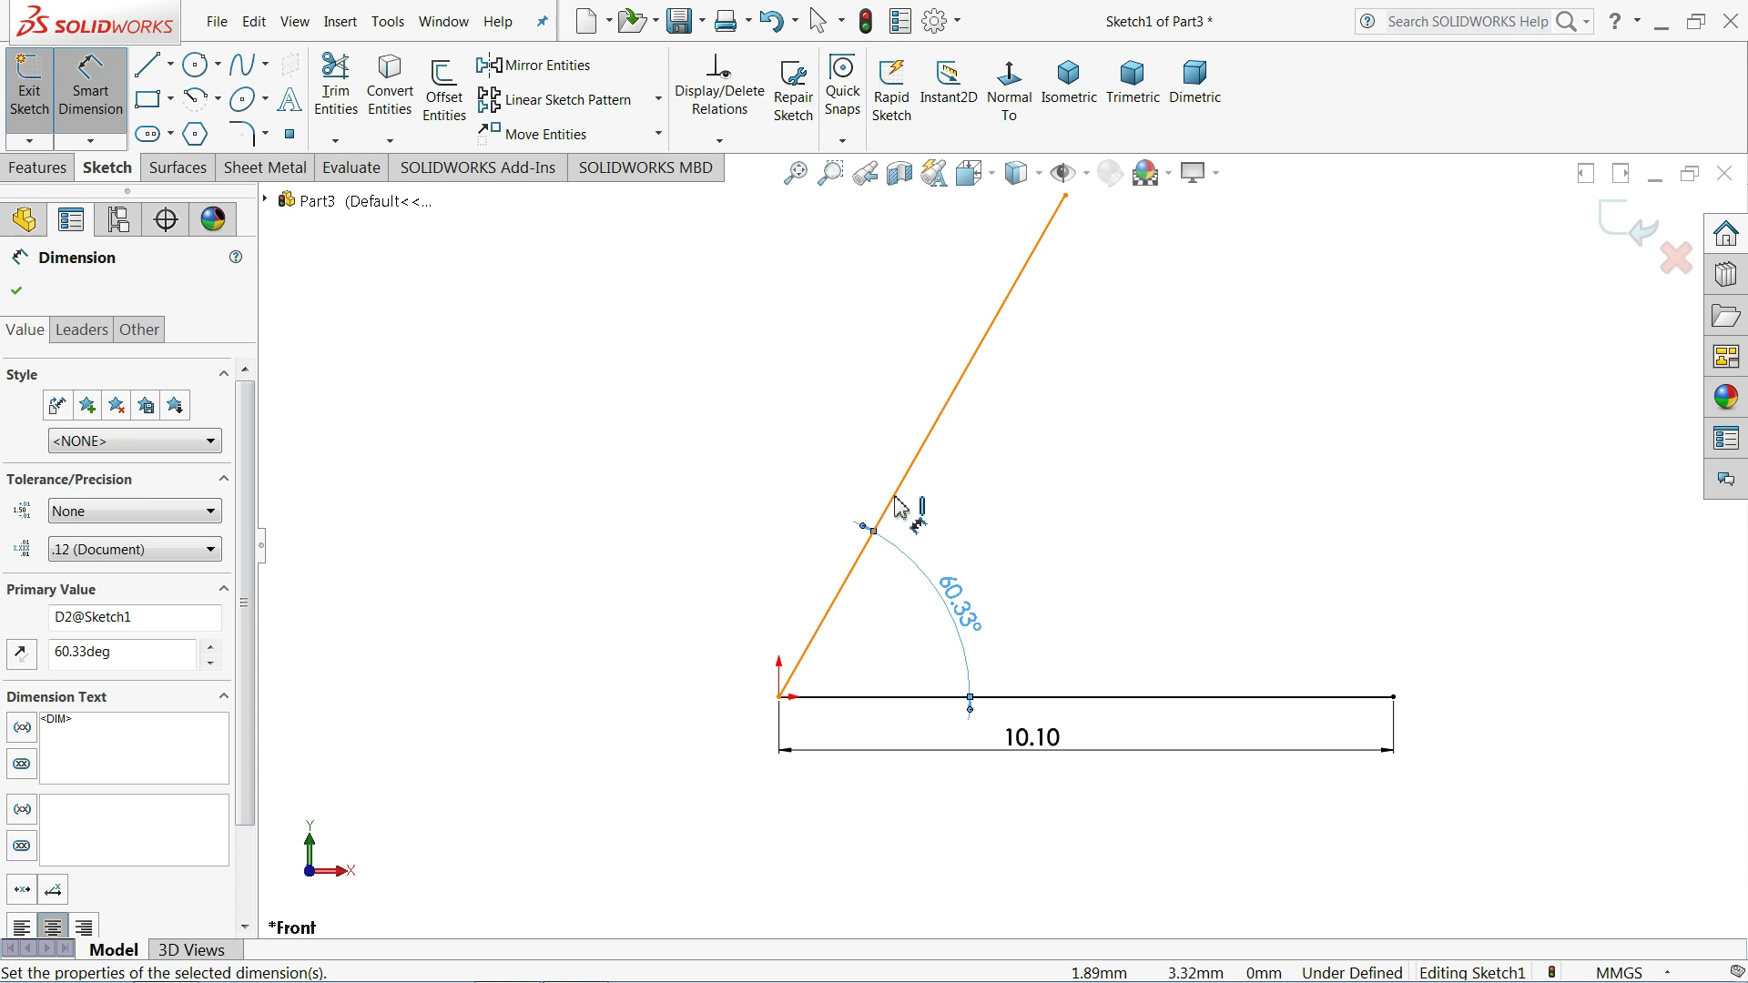
- Dimension the sloped line's length as 10 mm and finish dimensioning
click(906, 508)
click(860, 469)
text(10)
key(Return)
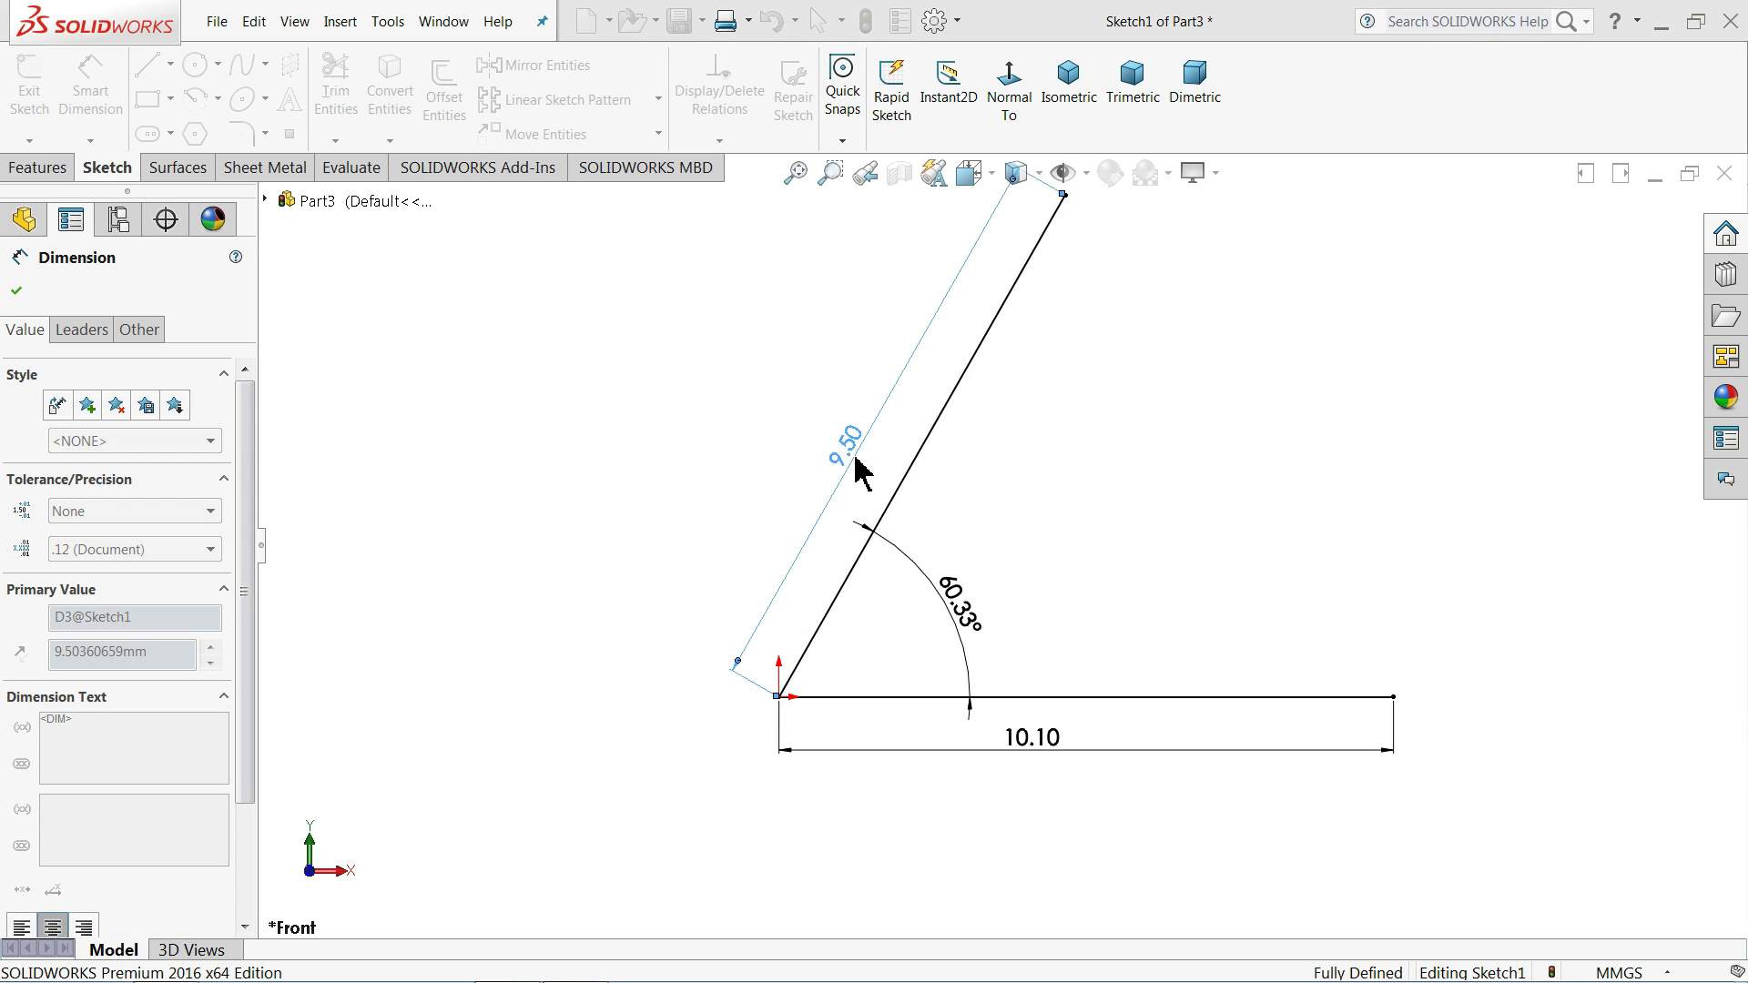
click(16, 289)
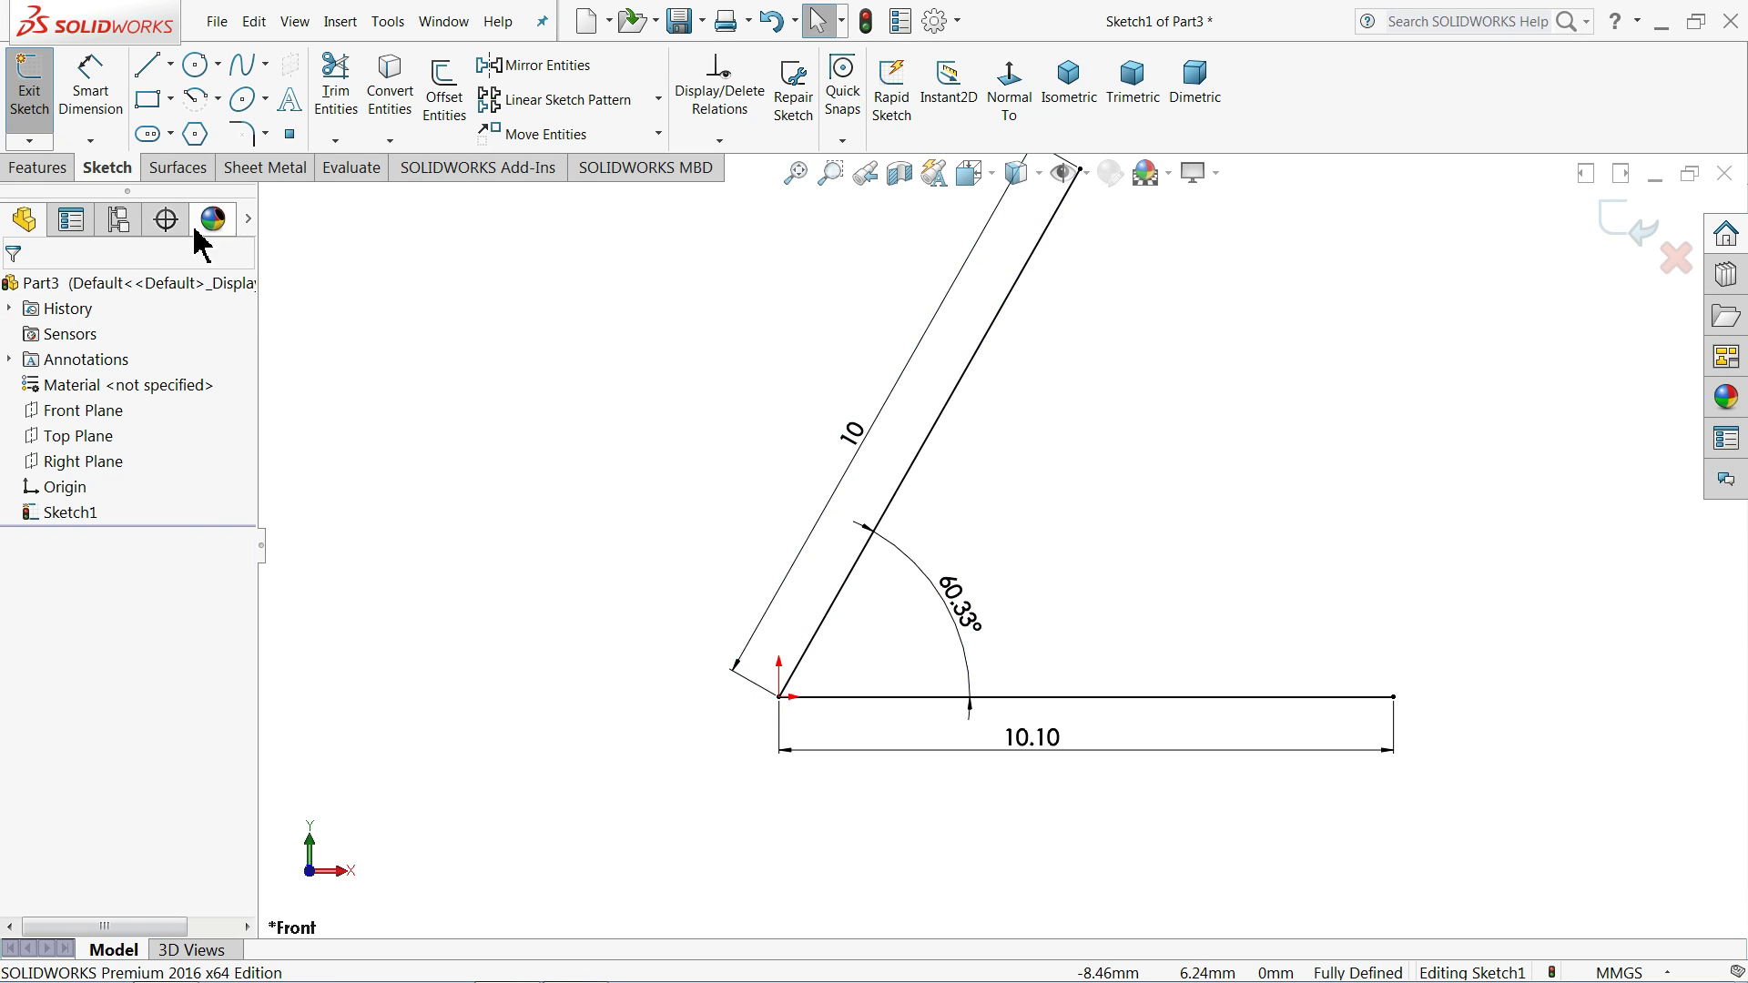
- Place a sketch point at the midpoint of the sloped line
click(290, 134)
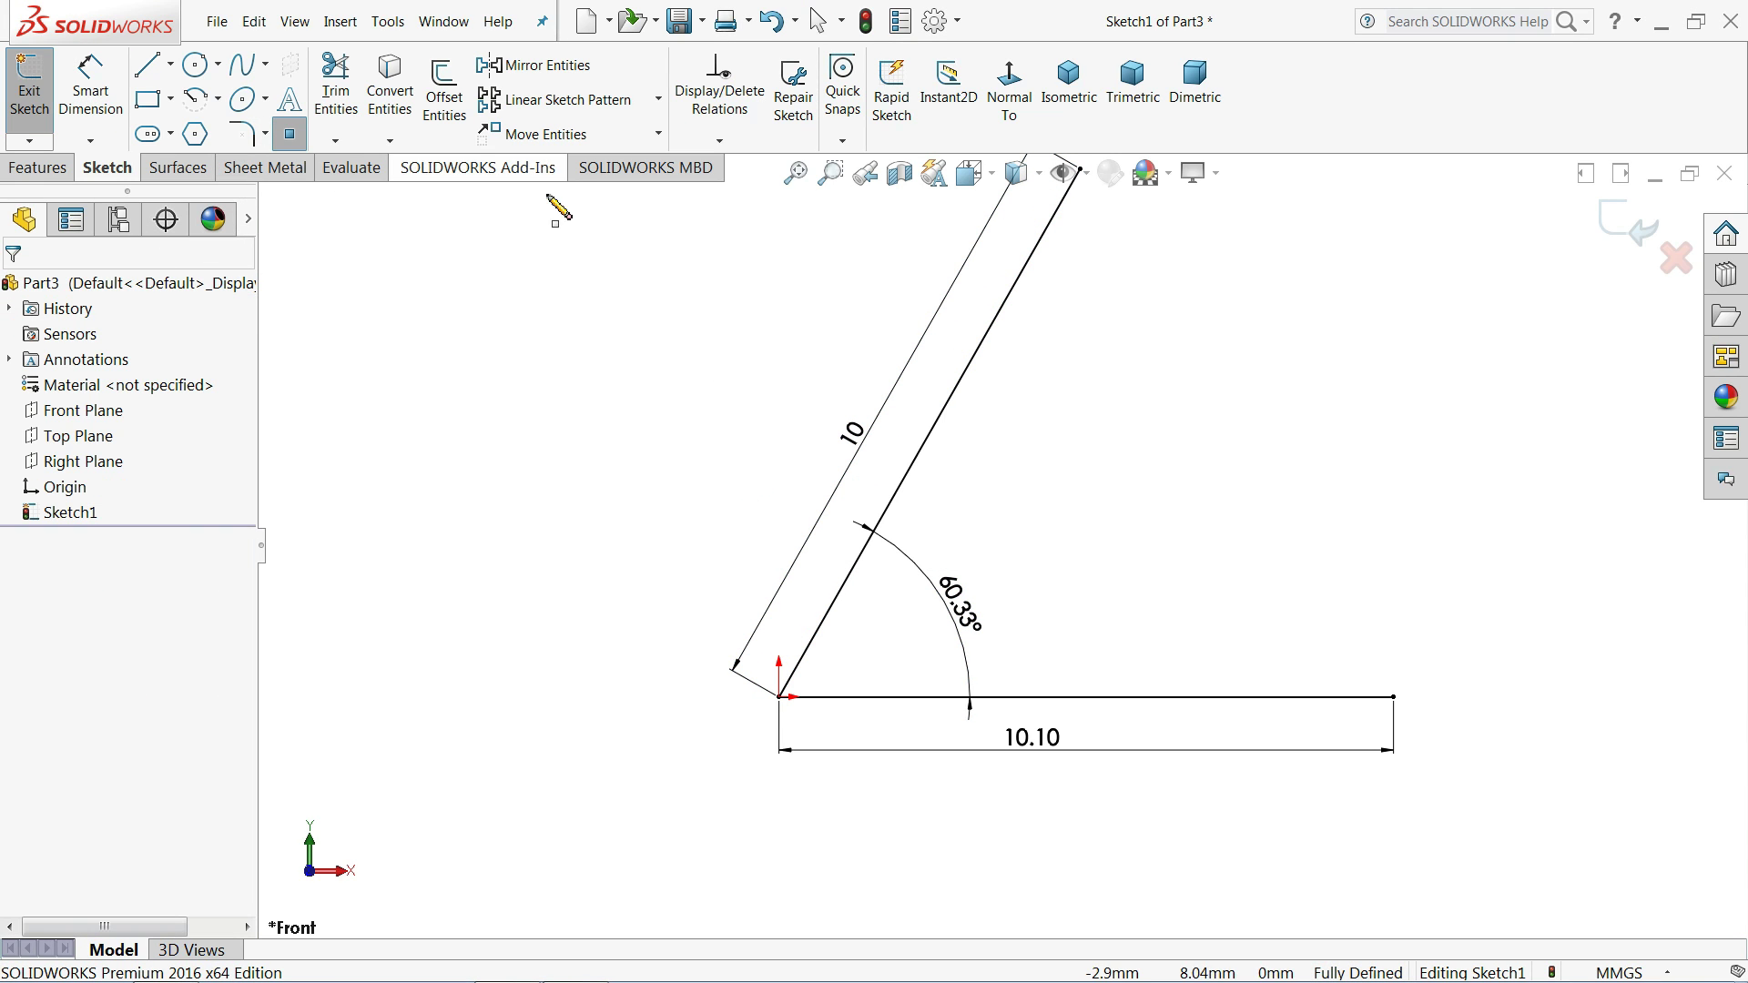
click(928, 431)
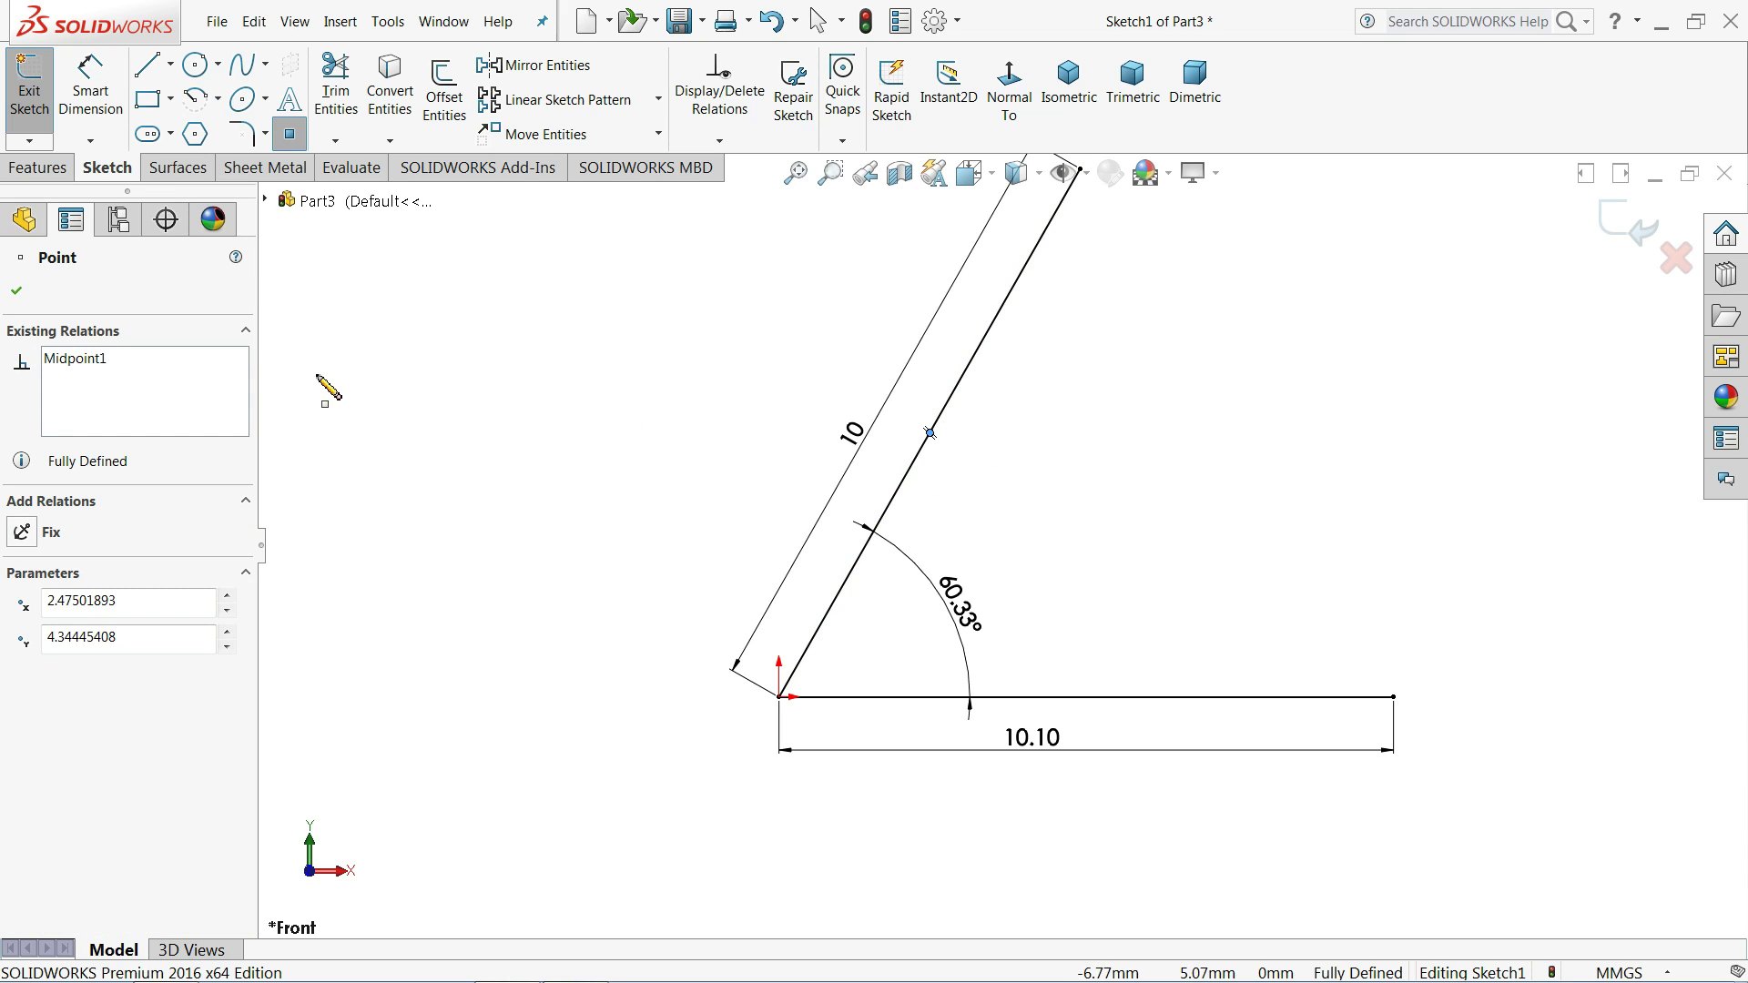
click(17, 292)
key(f)
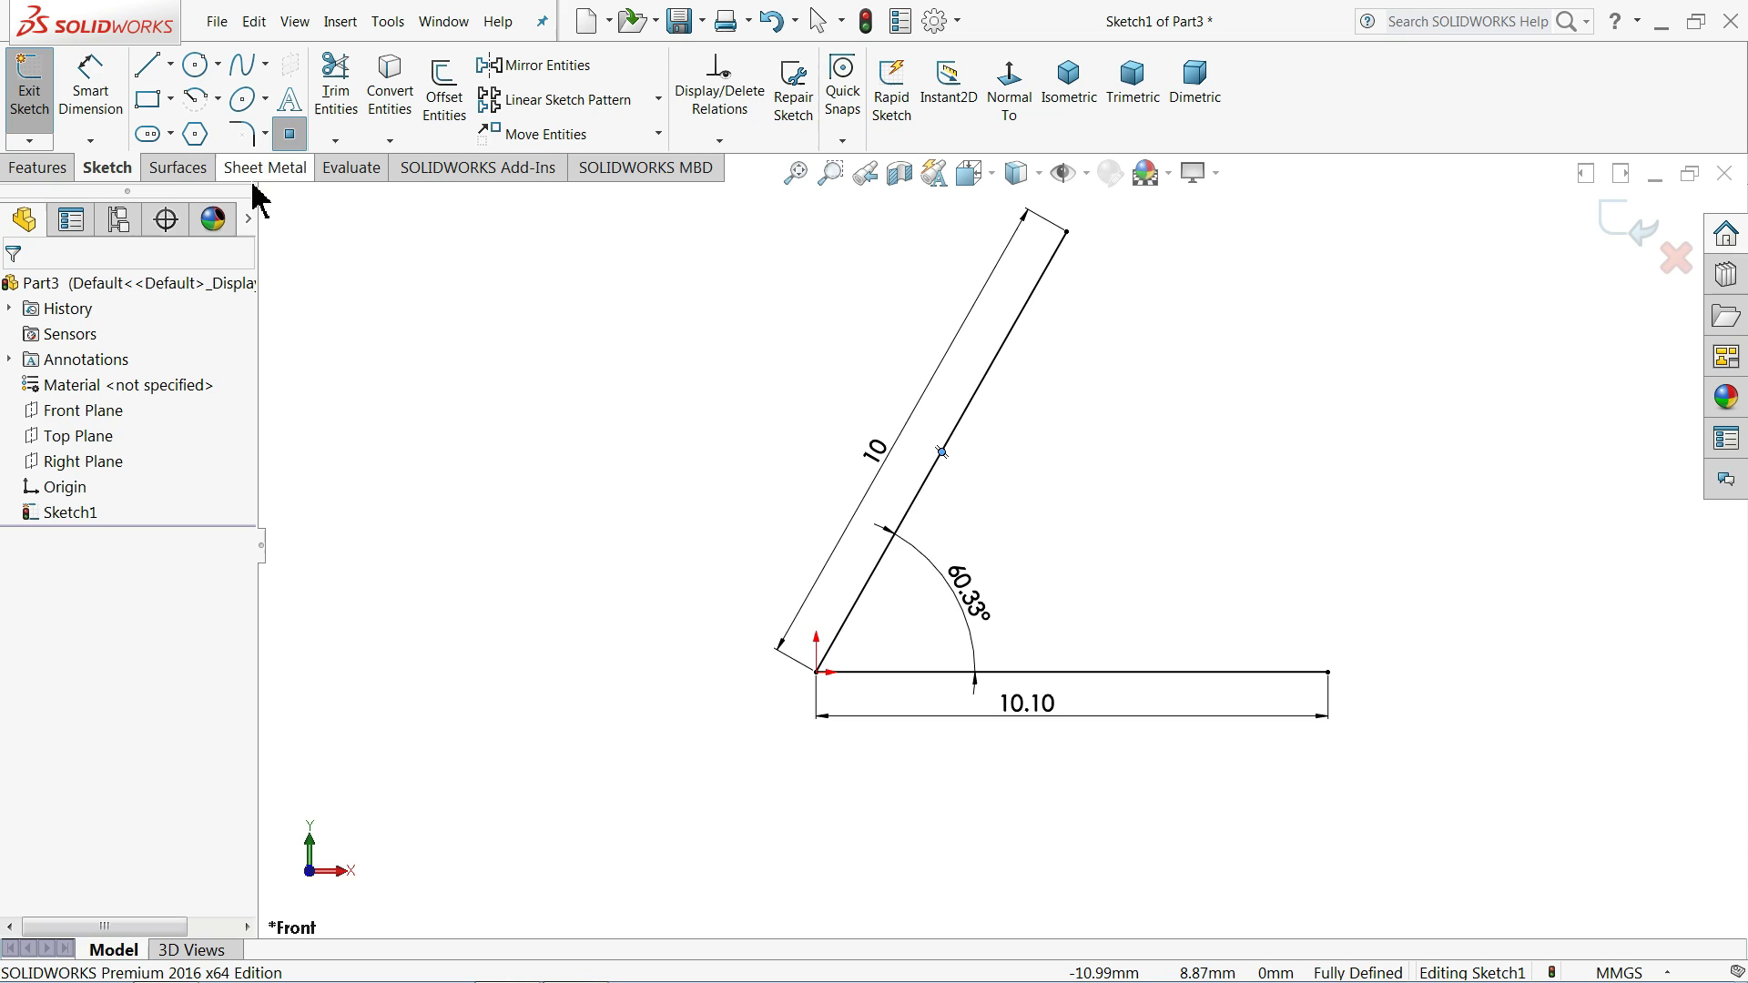
- Finish placing points and close the sketch containing the horizontal and sloped lines
click(292, 136)
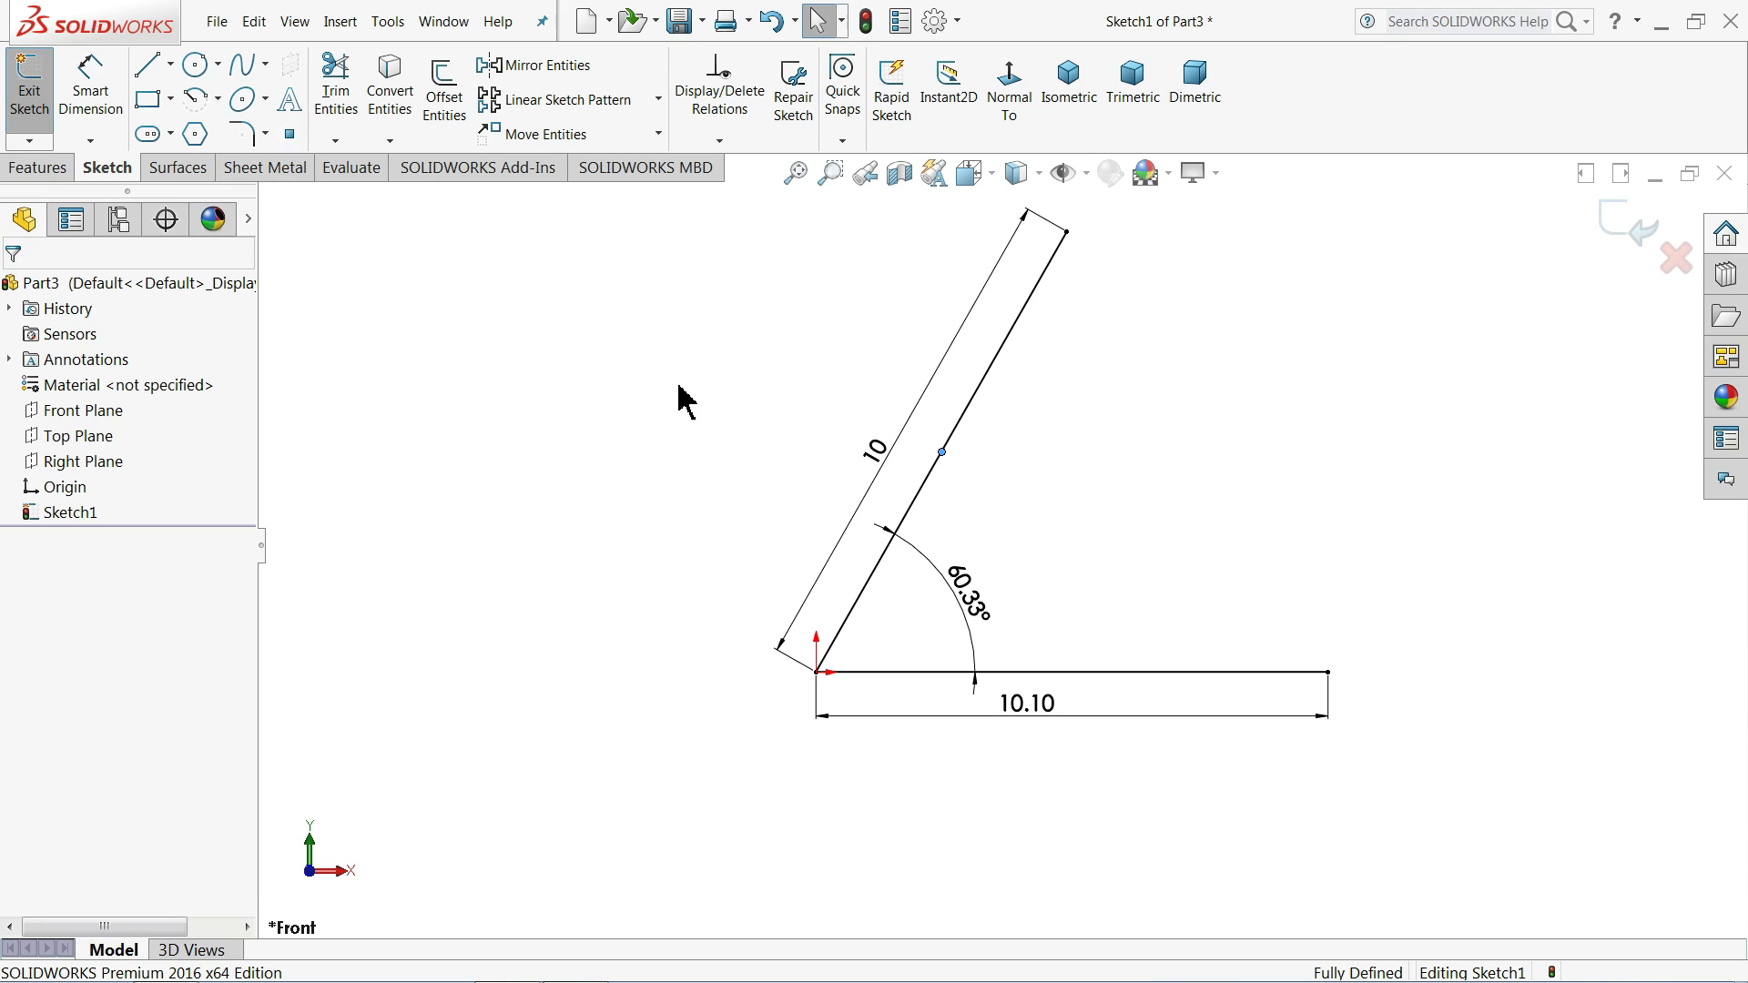
click(1103, 674)
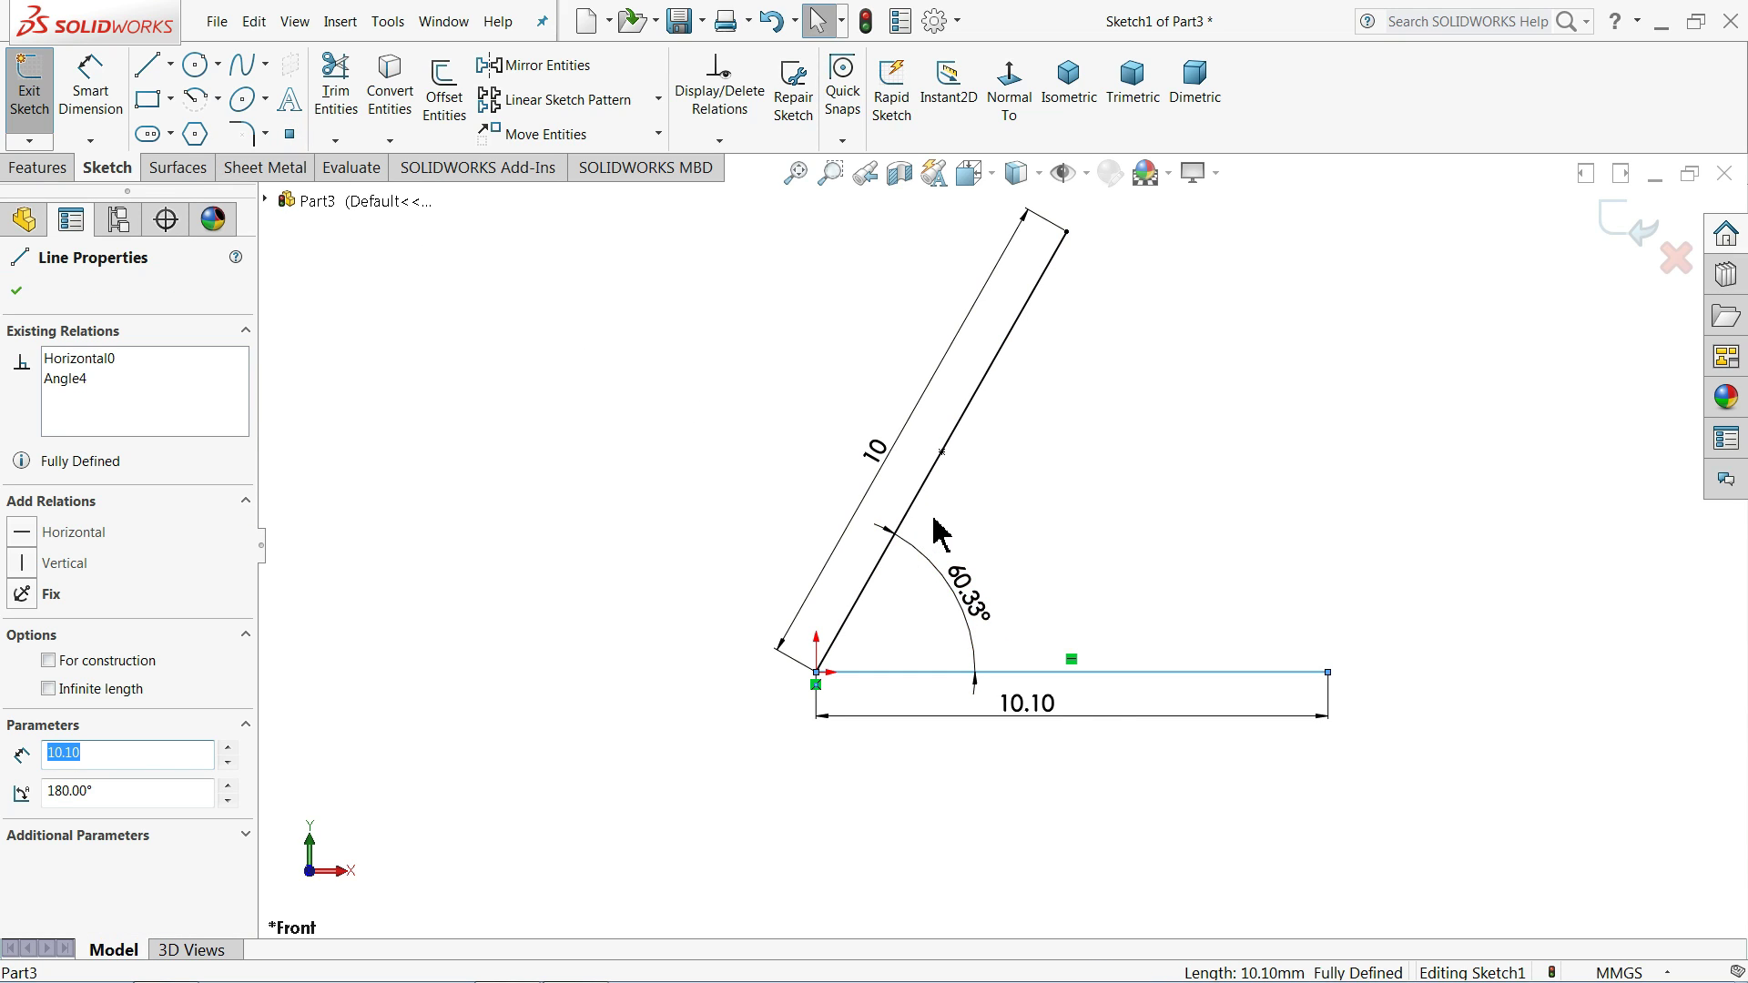
click(1635, 229)
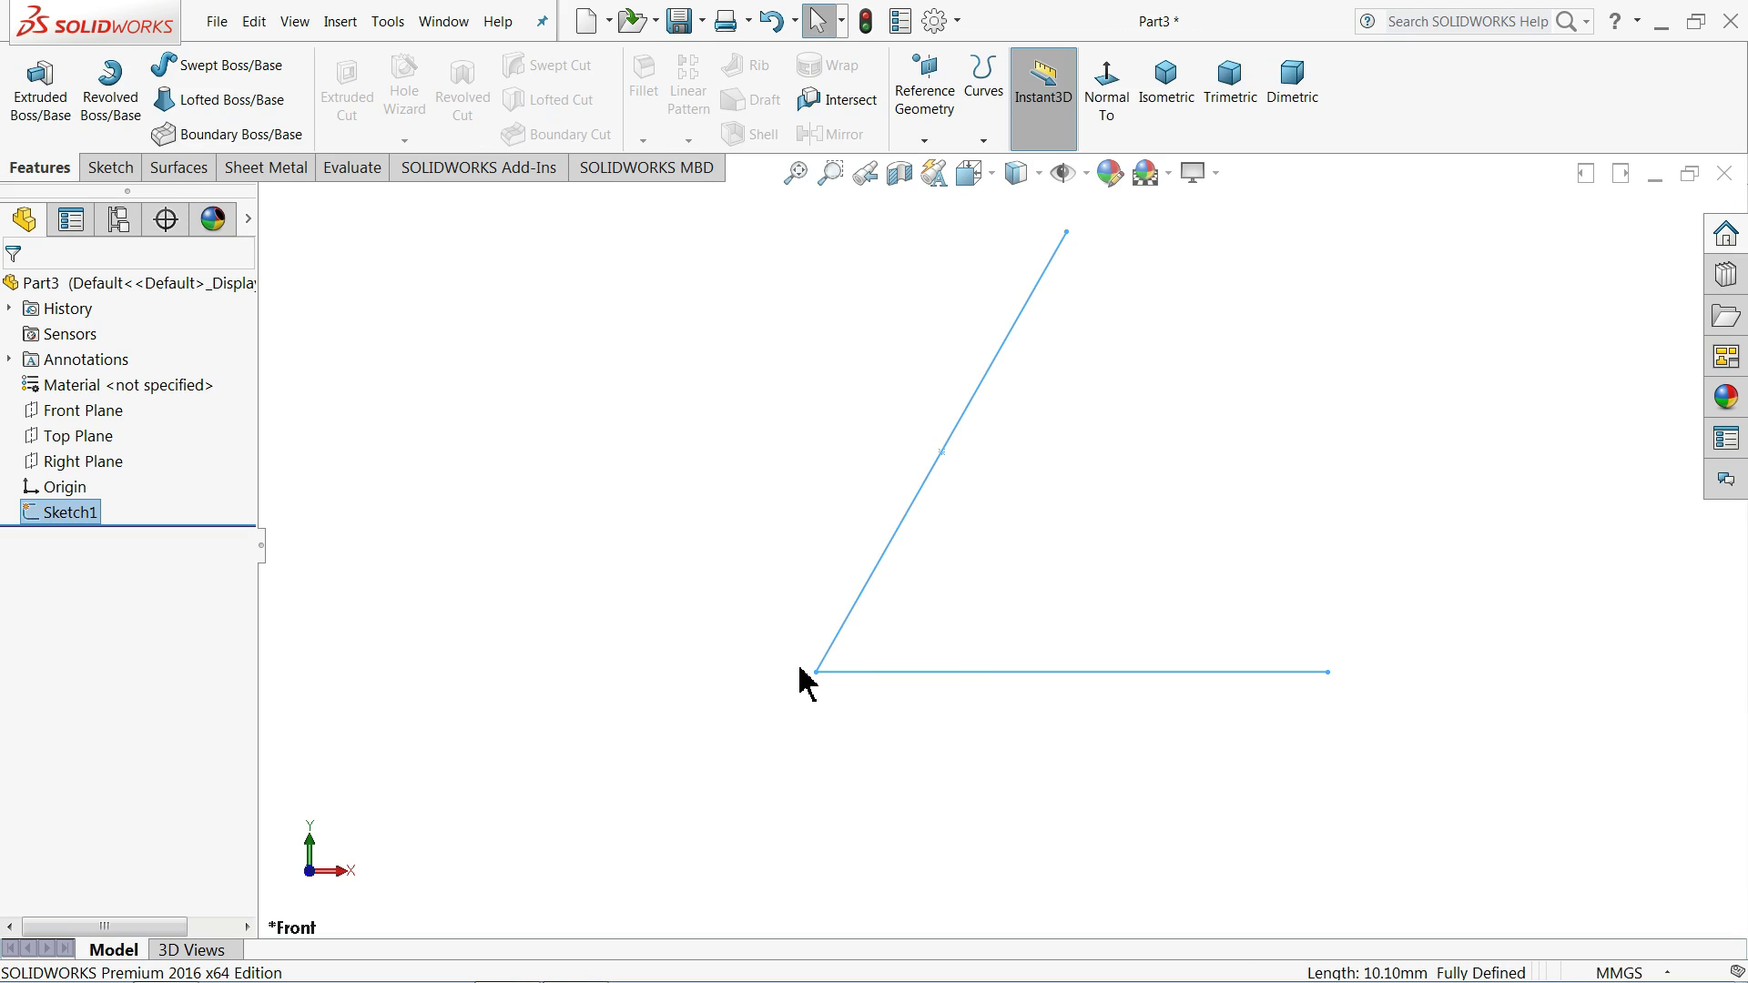
click(673, 585)
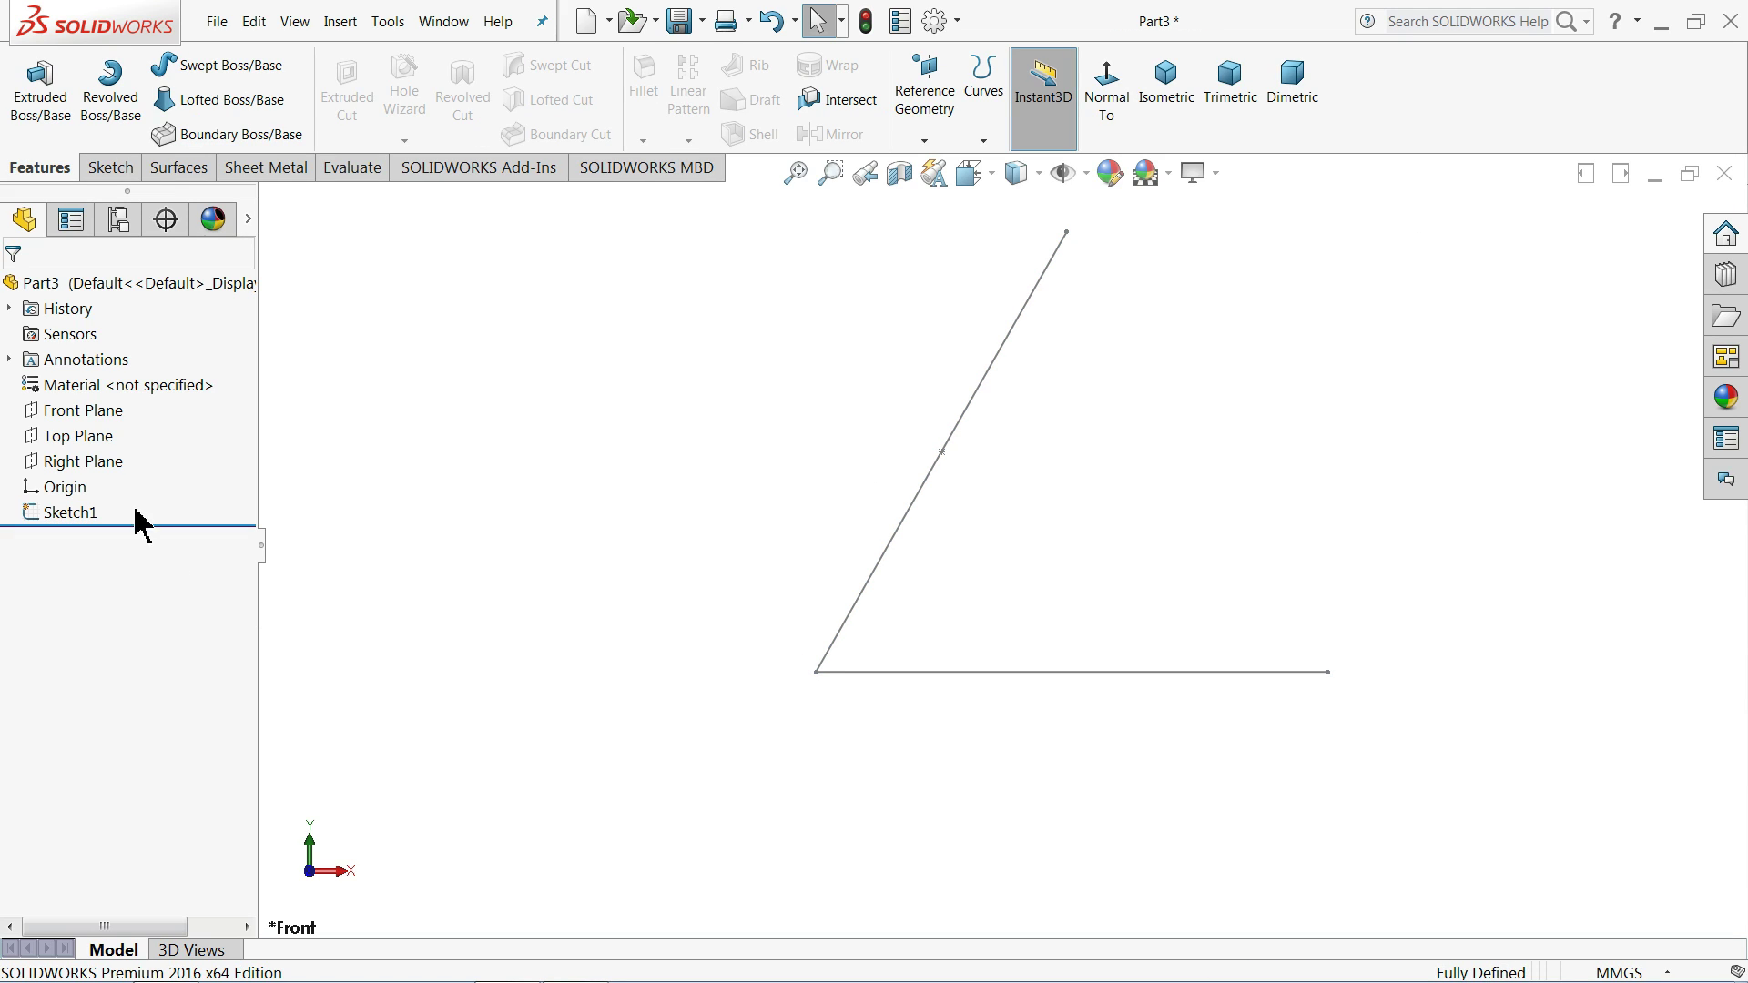
- On the Top Plane, sketch a vertical centerline about 7.47 mm long from the horizontal line's far end, and close the sketch
click(30, 438)
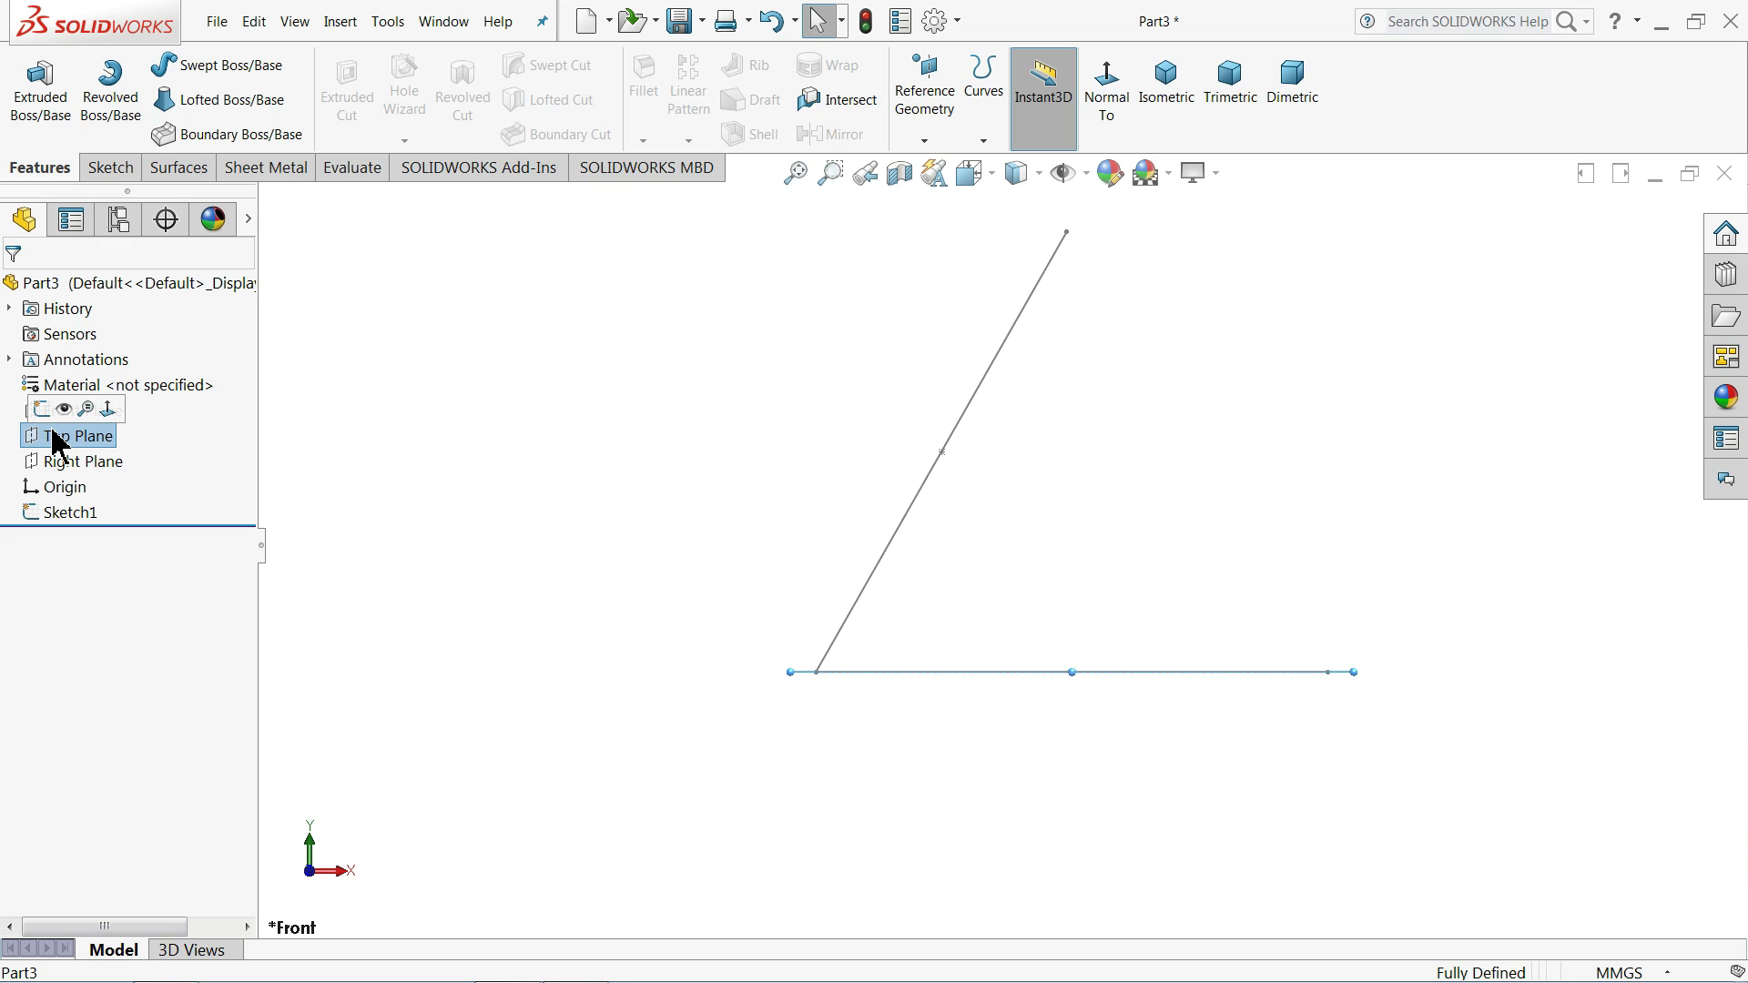
click(42, 418)
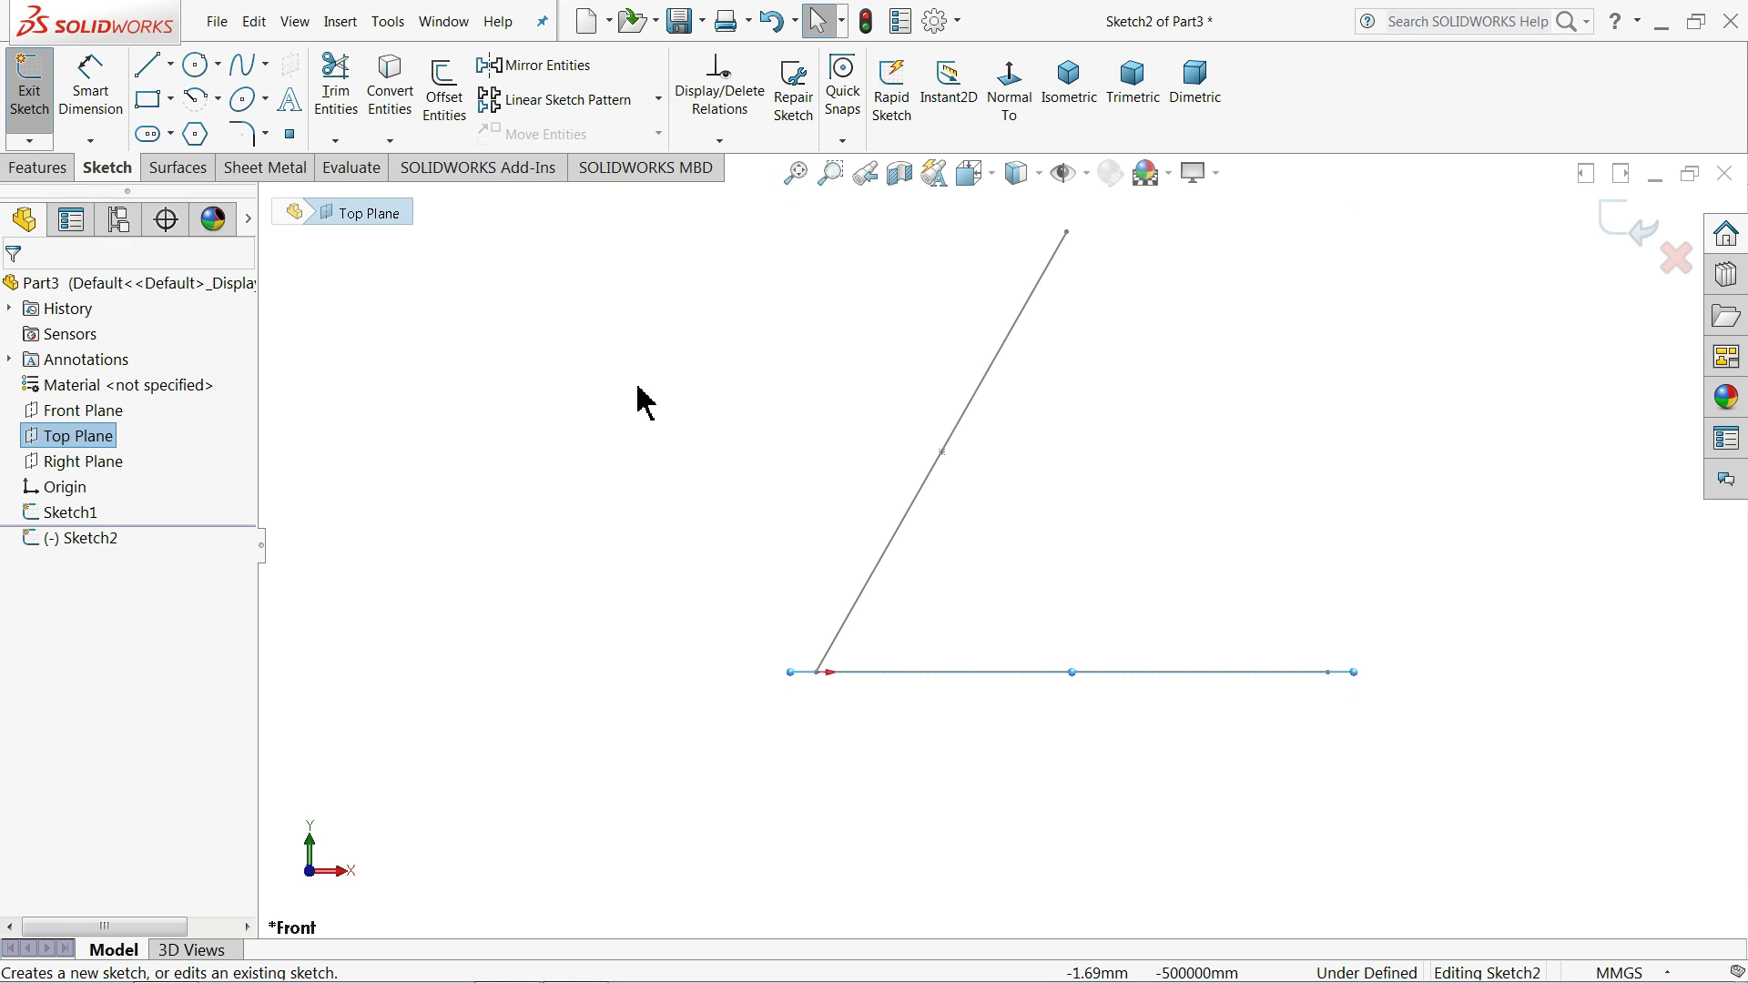
click(1013, 80)
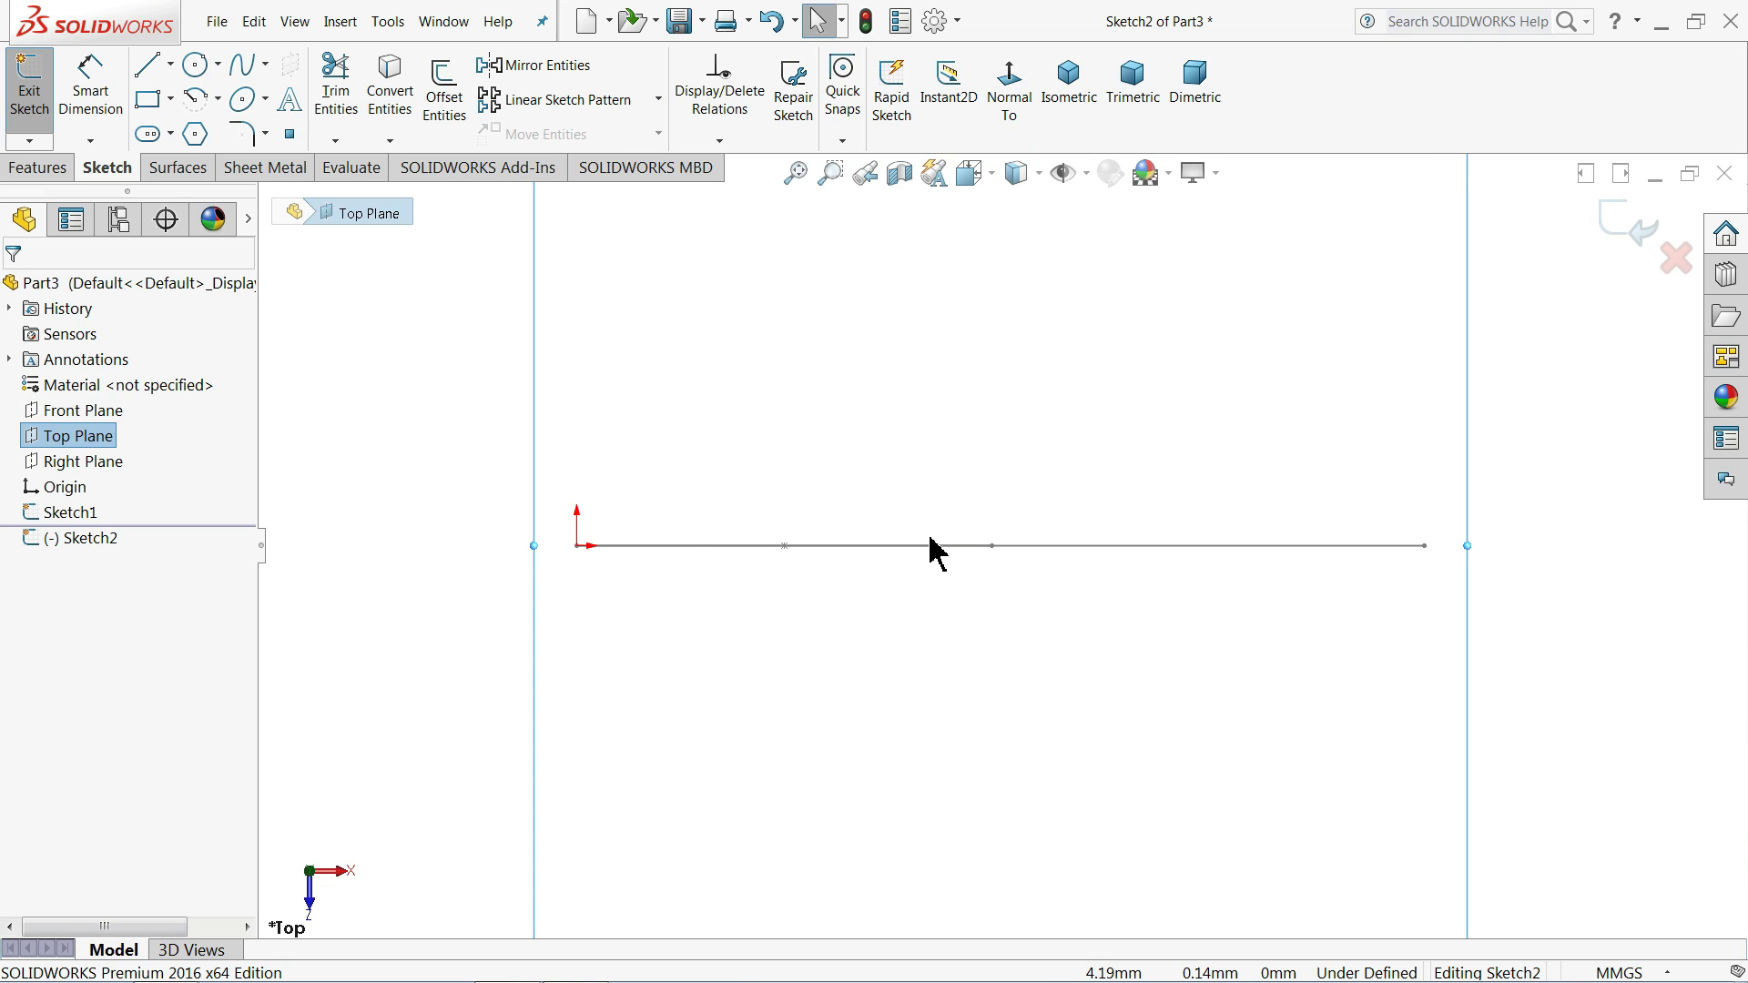
click(170, 65)
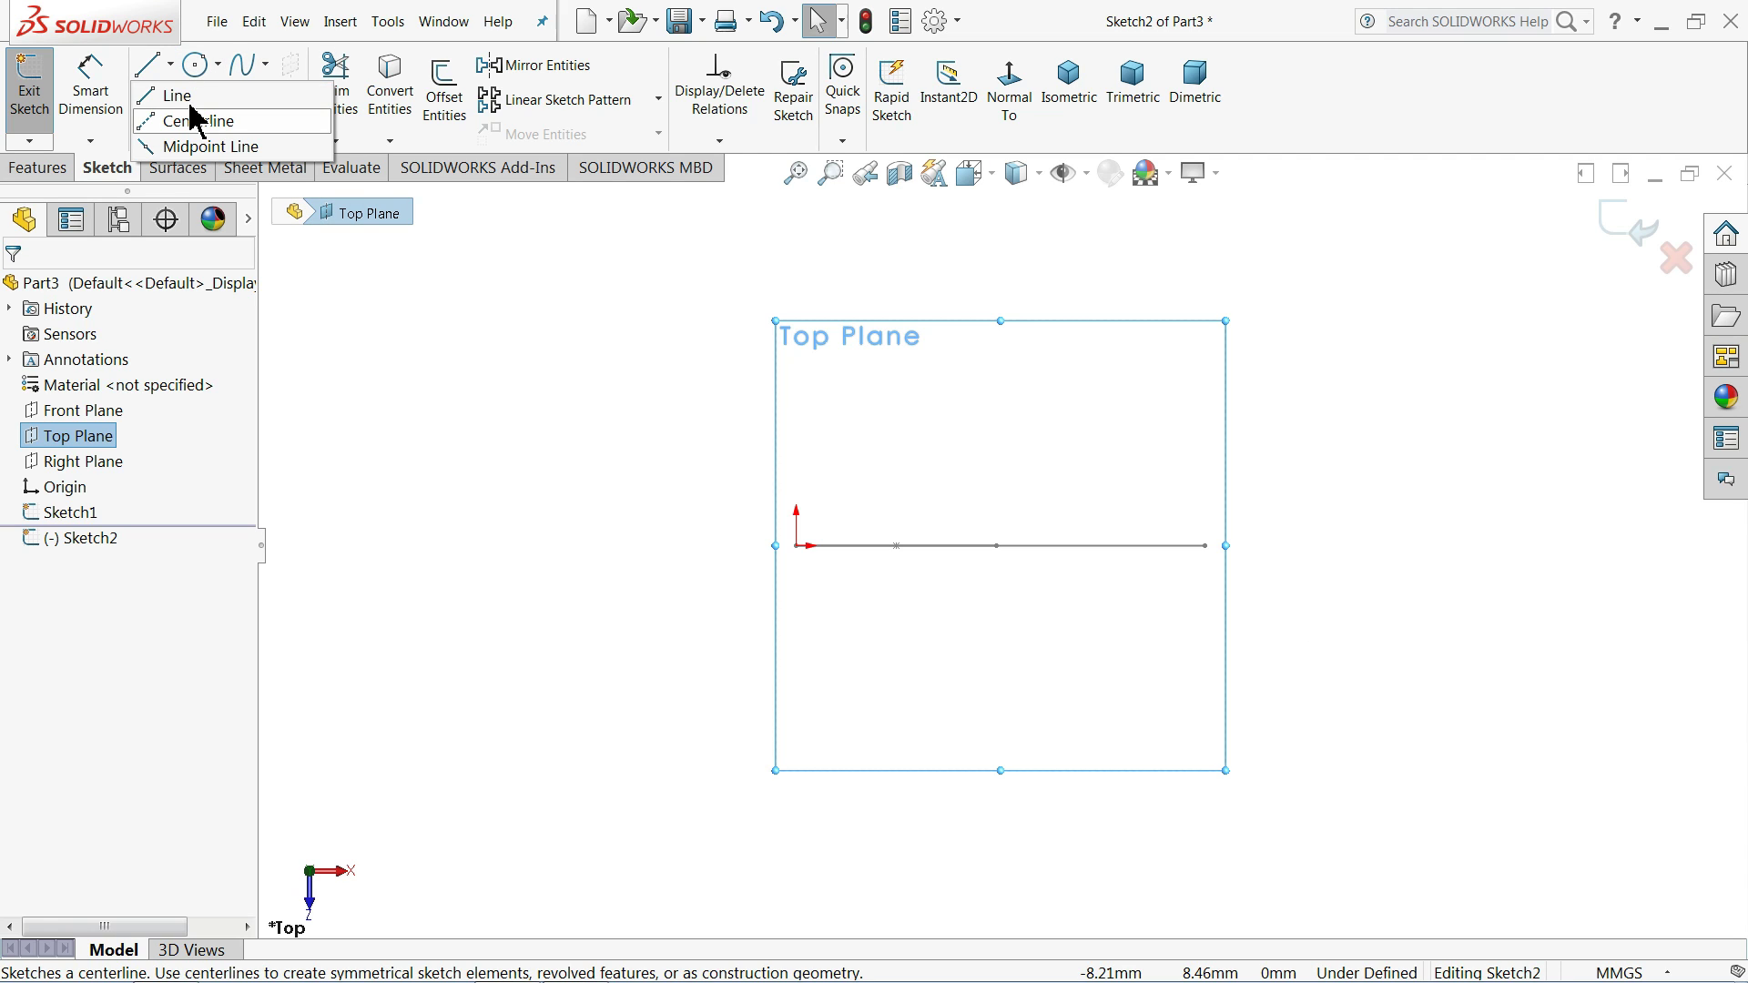
click(201, 115)
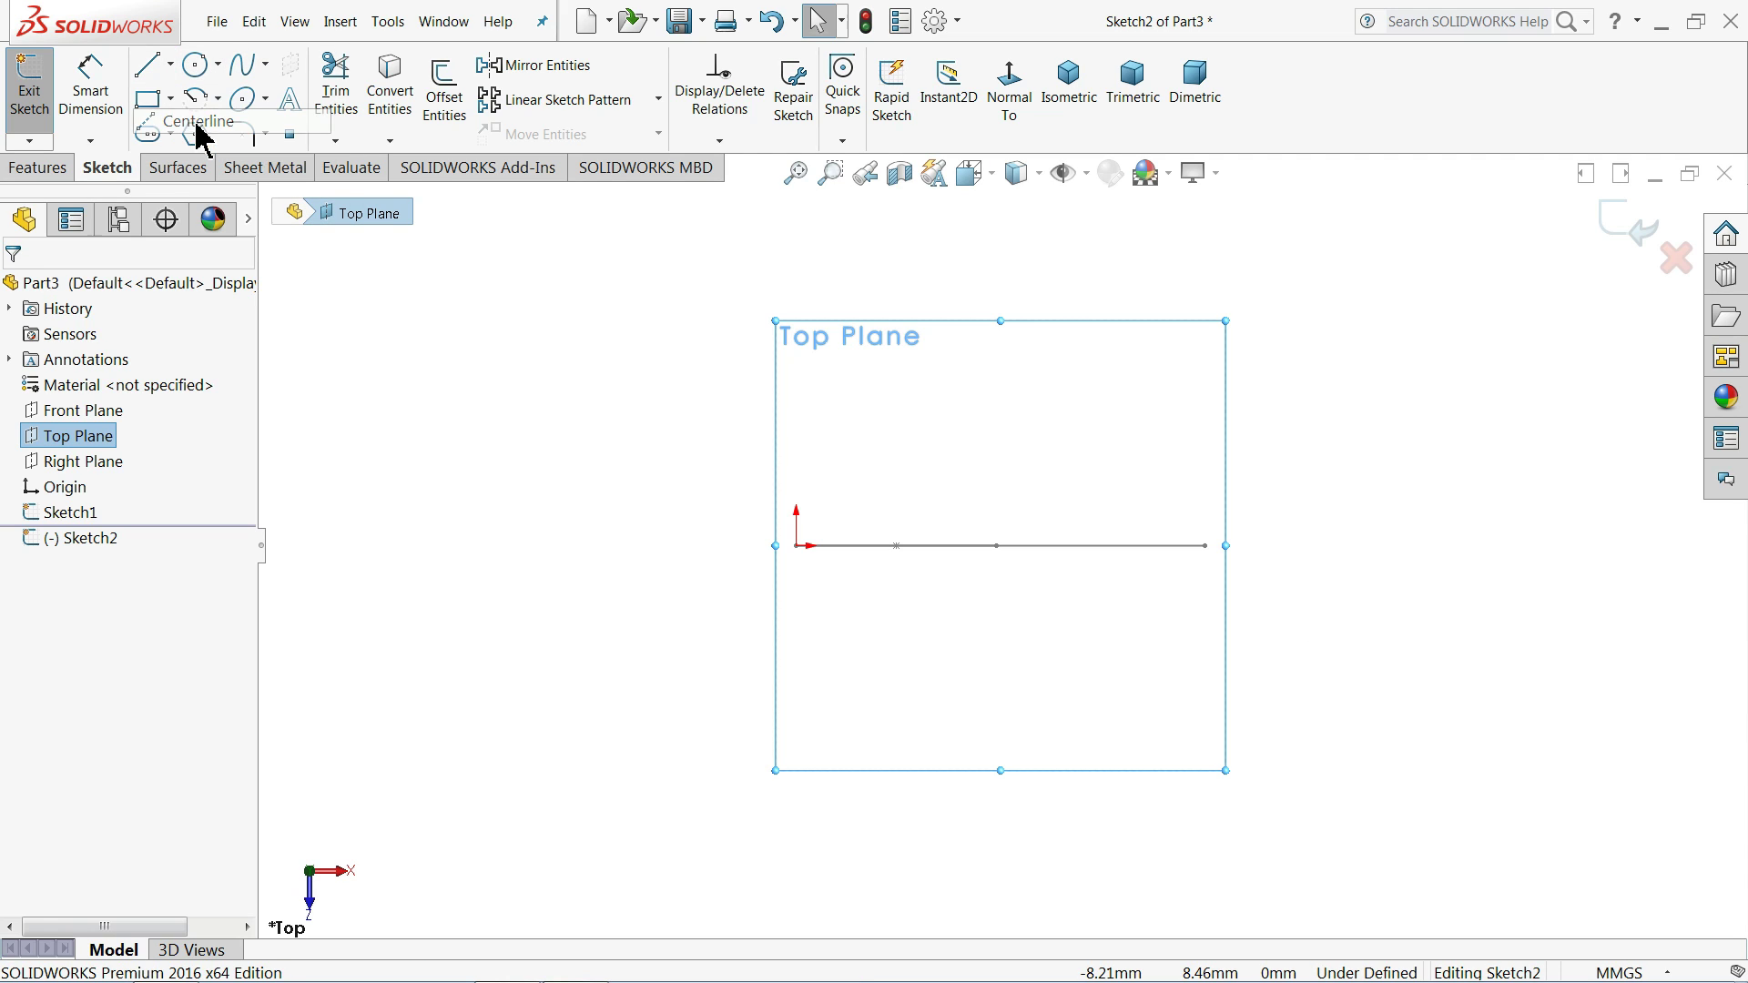
click(1208, 545)
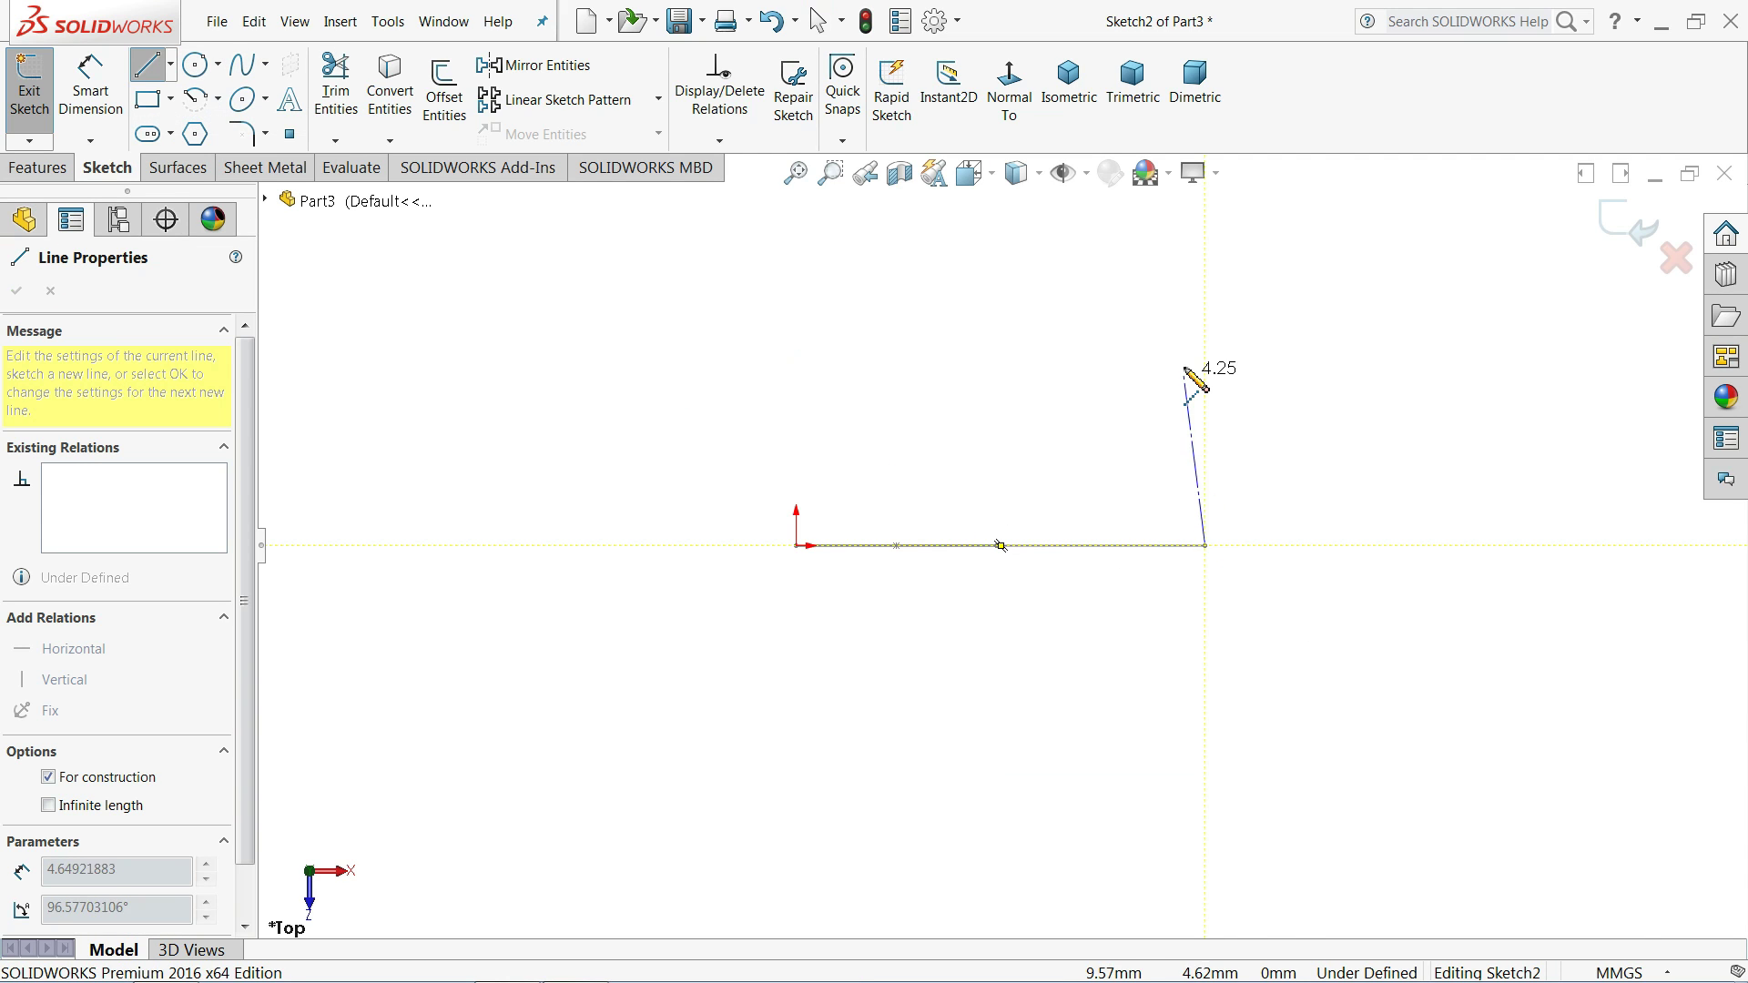
click(1208, 244)
right_click(1297, 244)
click(1340, 259)
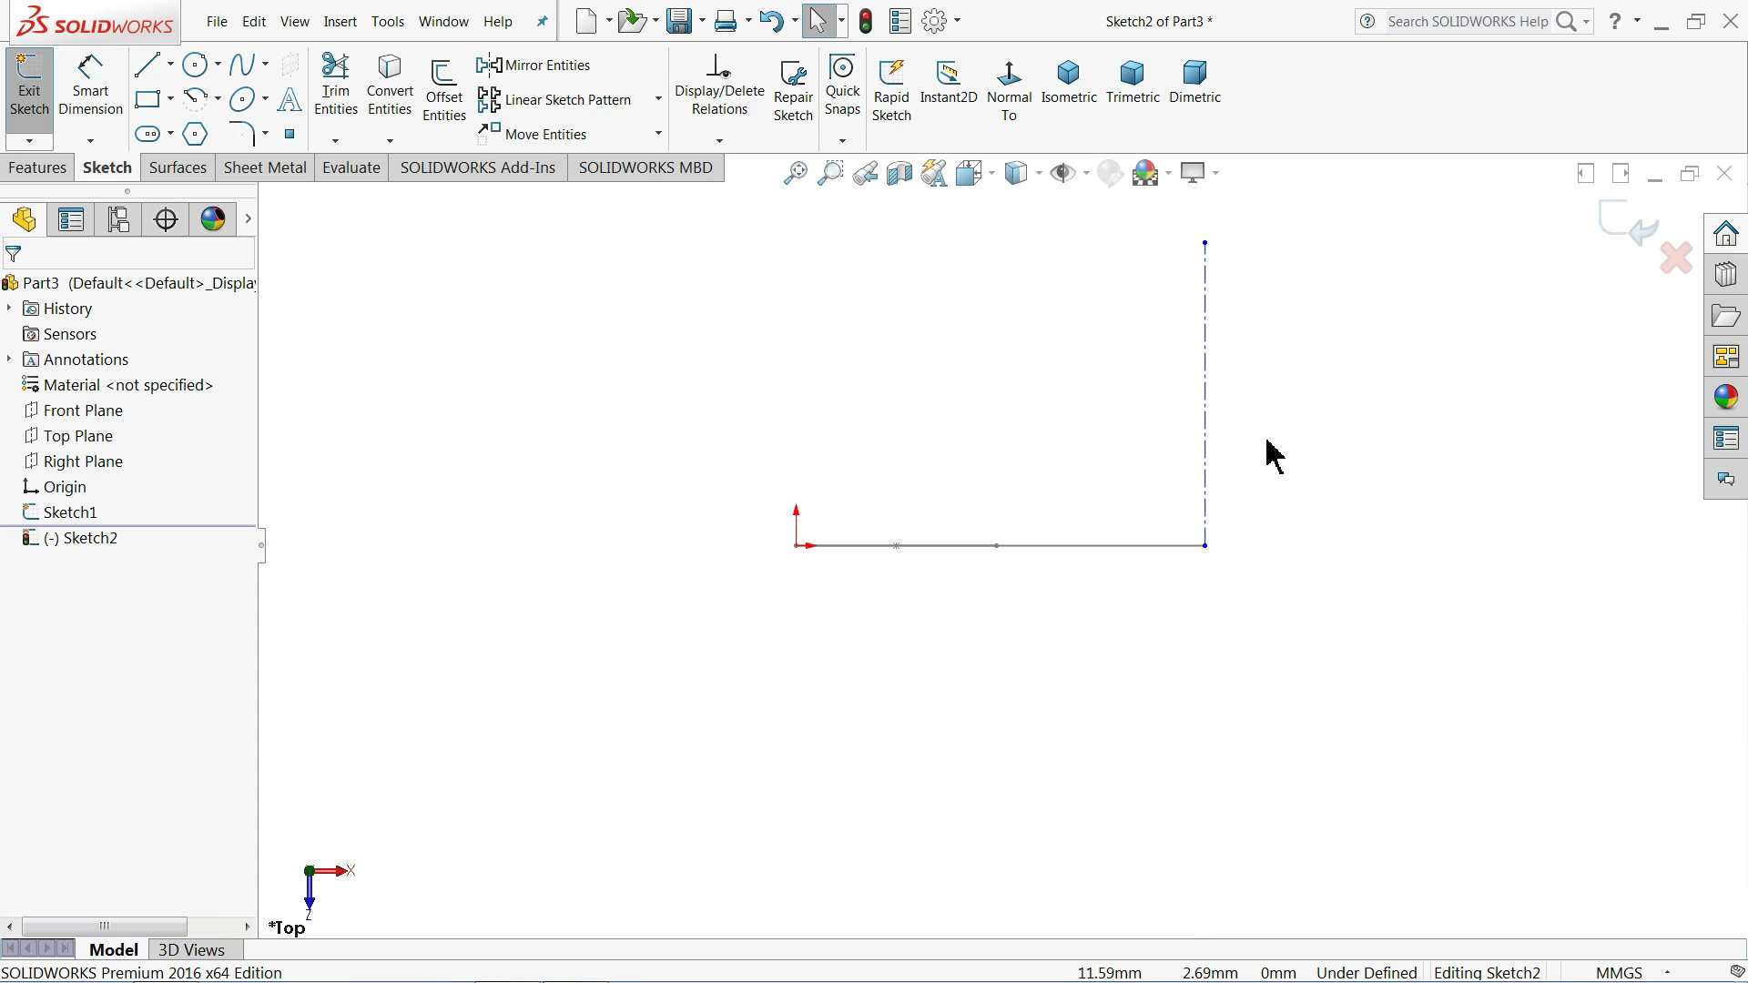
middle_drag(1273, 456, 1210, 343)
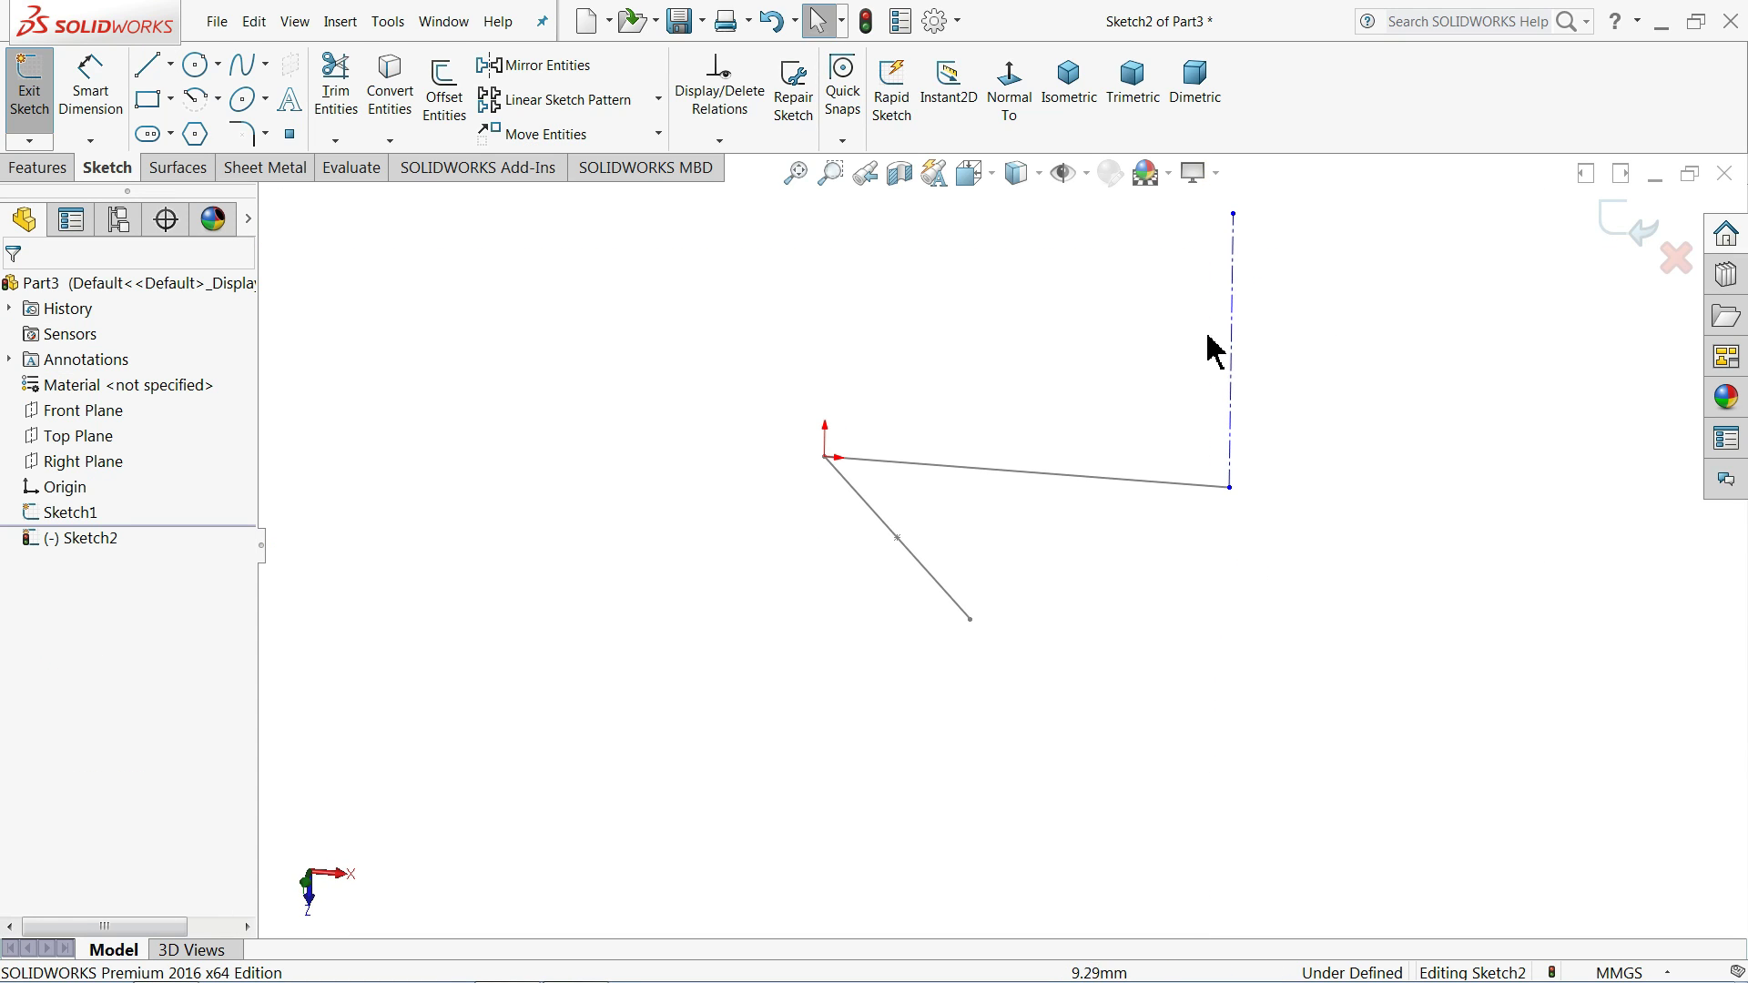
click(1233, 405)
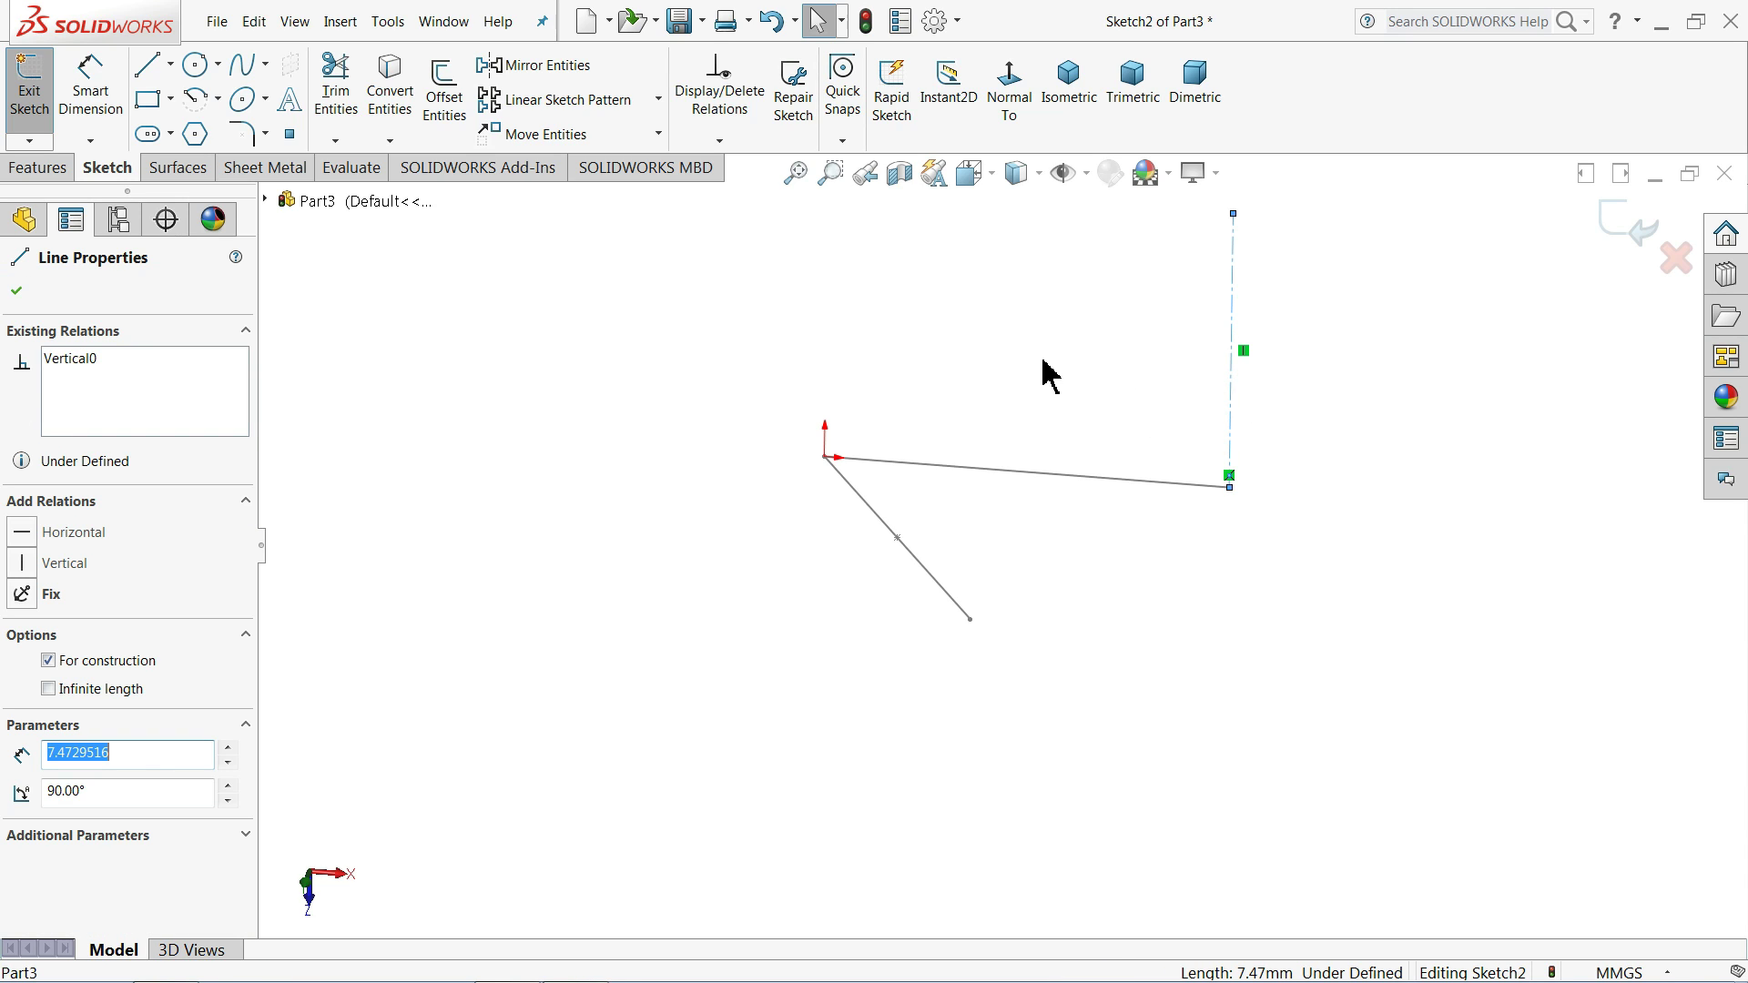
click(1616, 228)
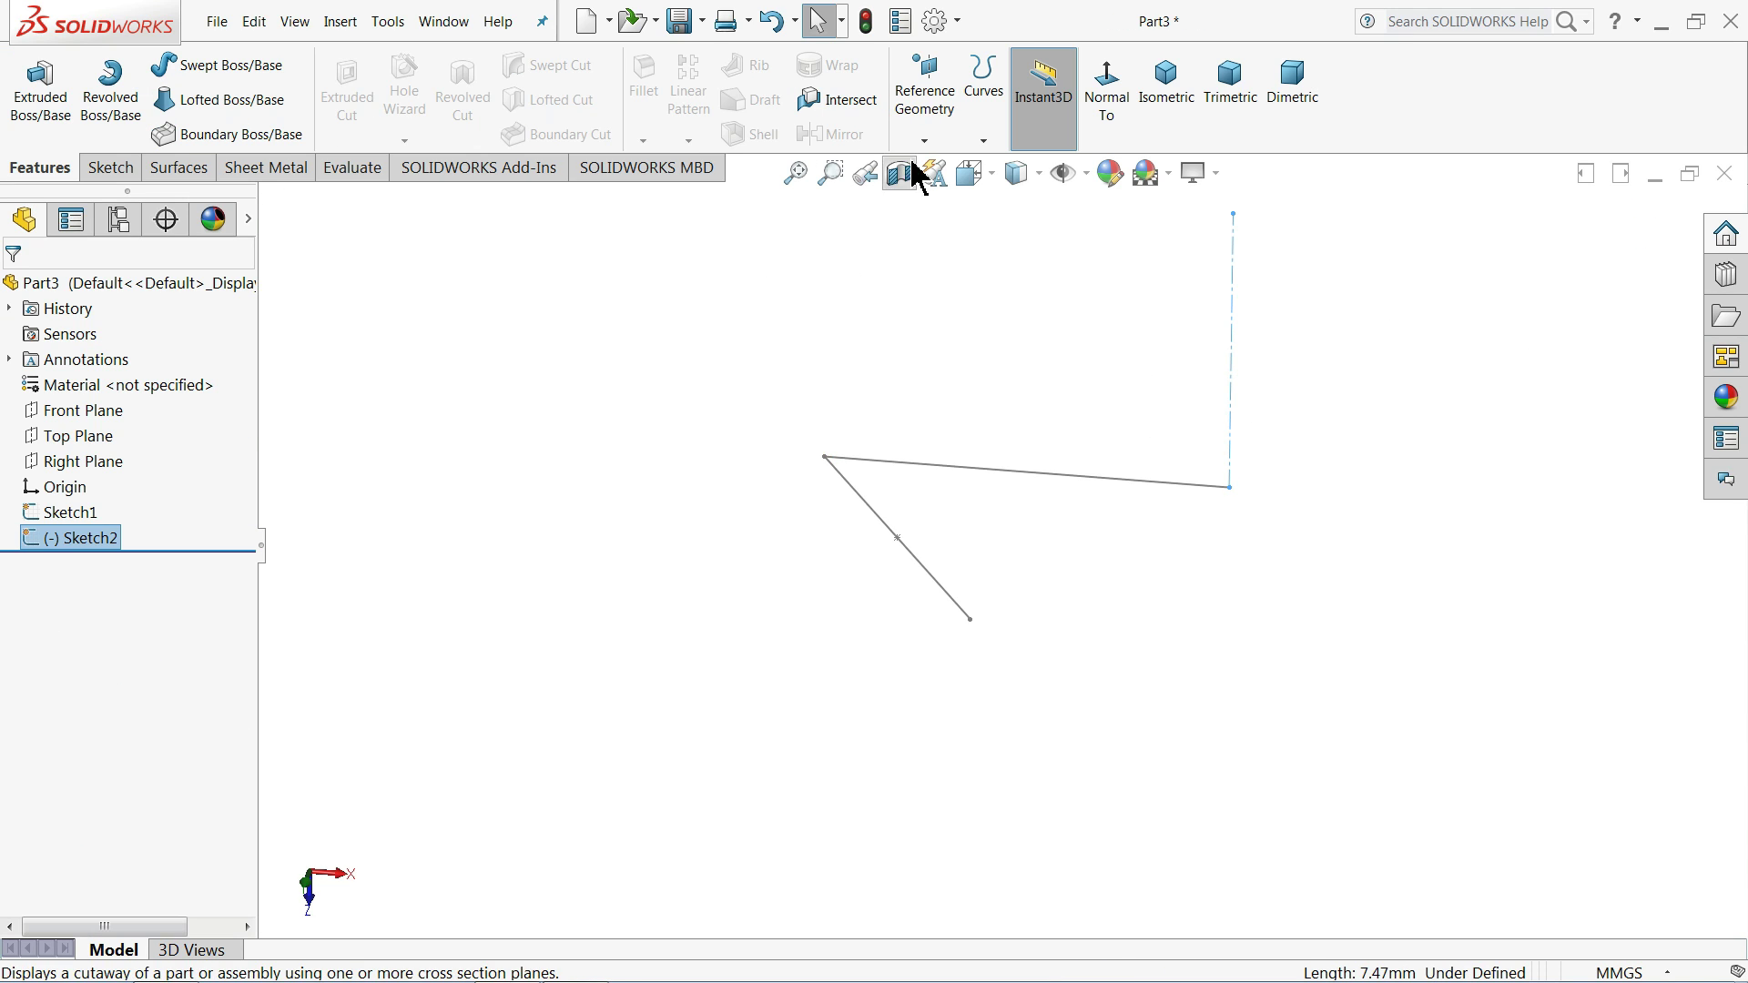
- In a new Top Plane sketch, draw a vertical centerline from the origin, running opposite to the first centerline
click(41, 438)
click(41, 409)
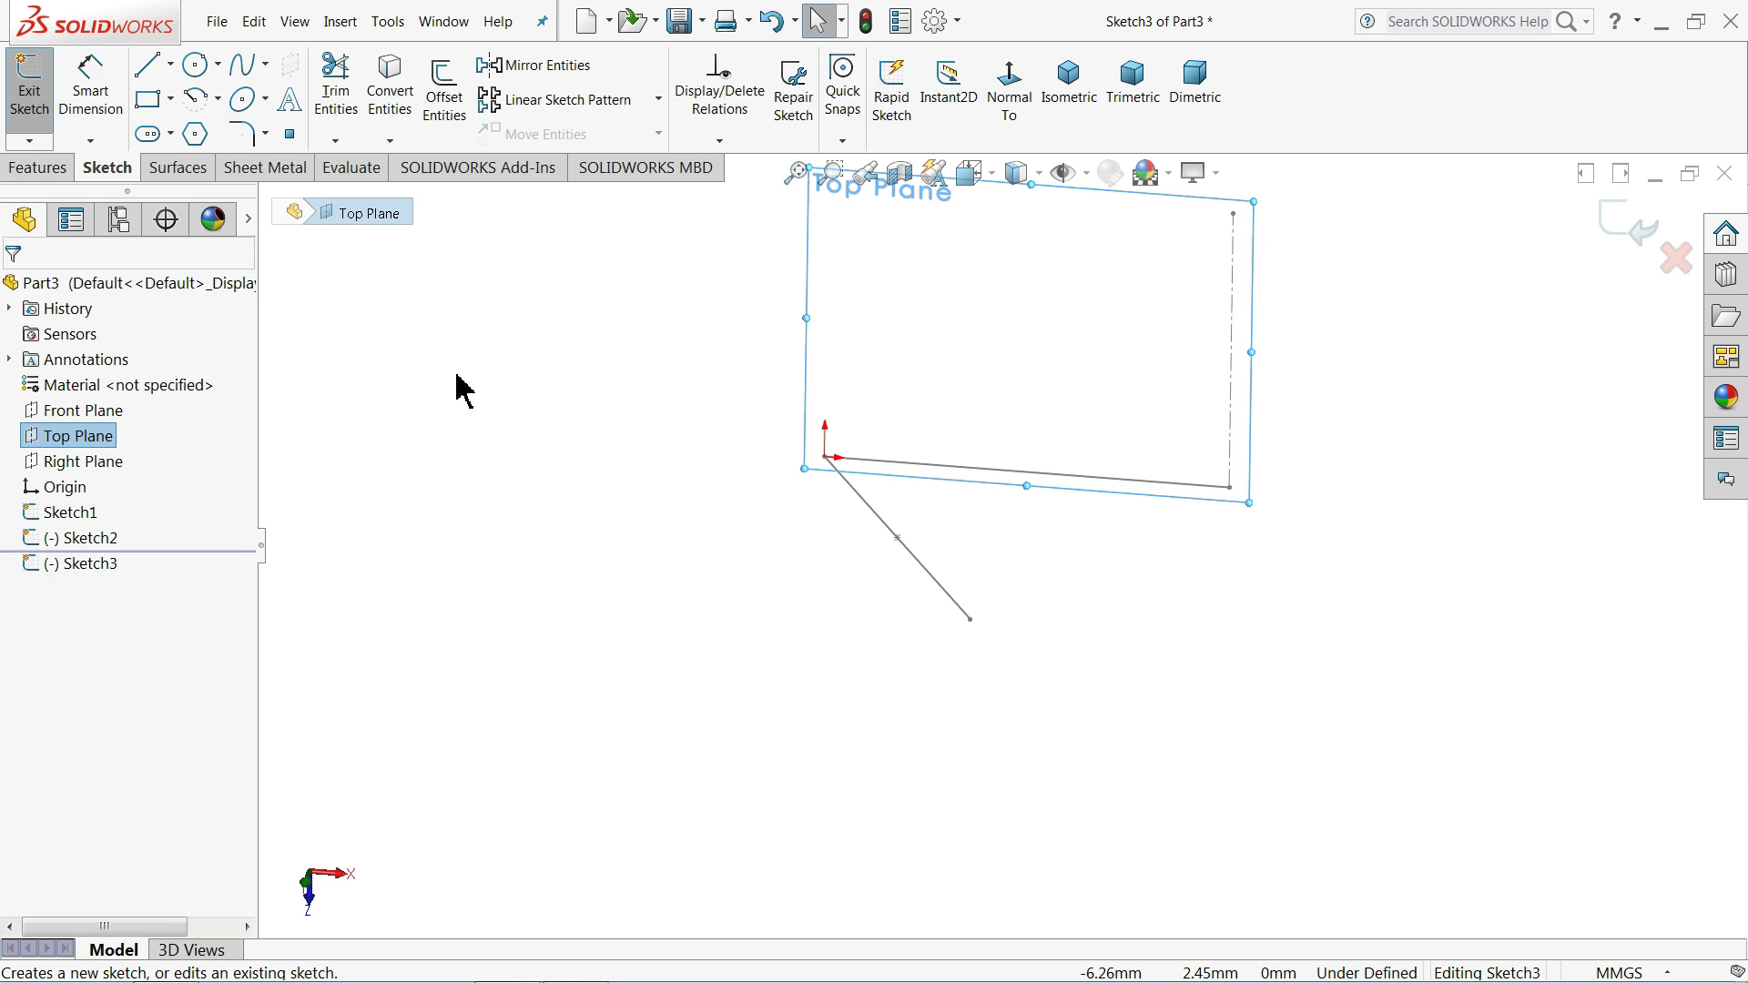
click(1018, 111)
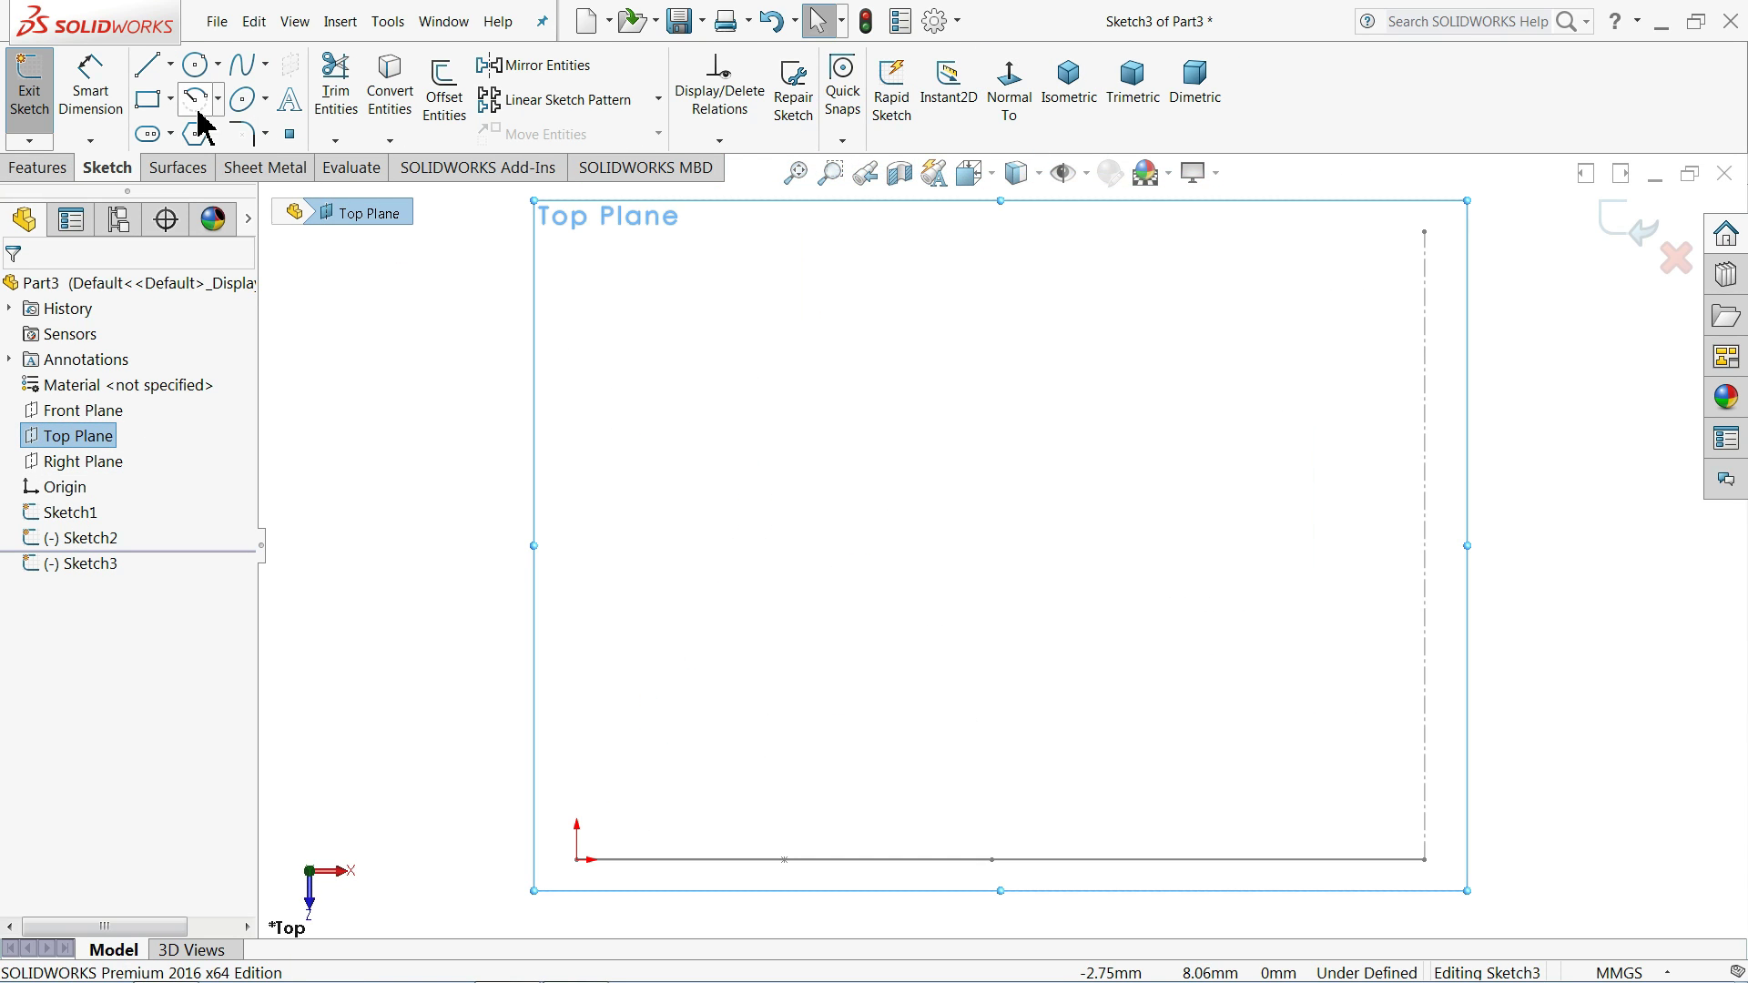
click(171, 65)
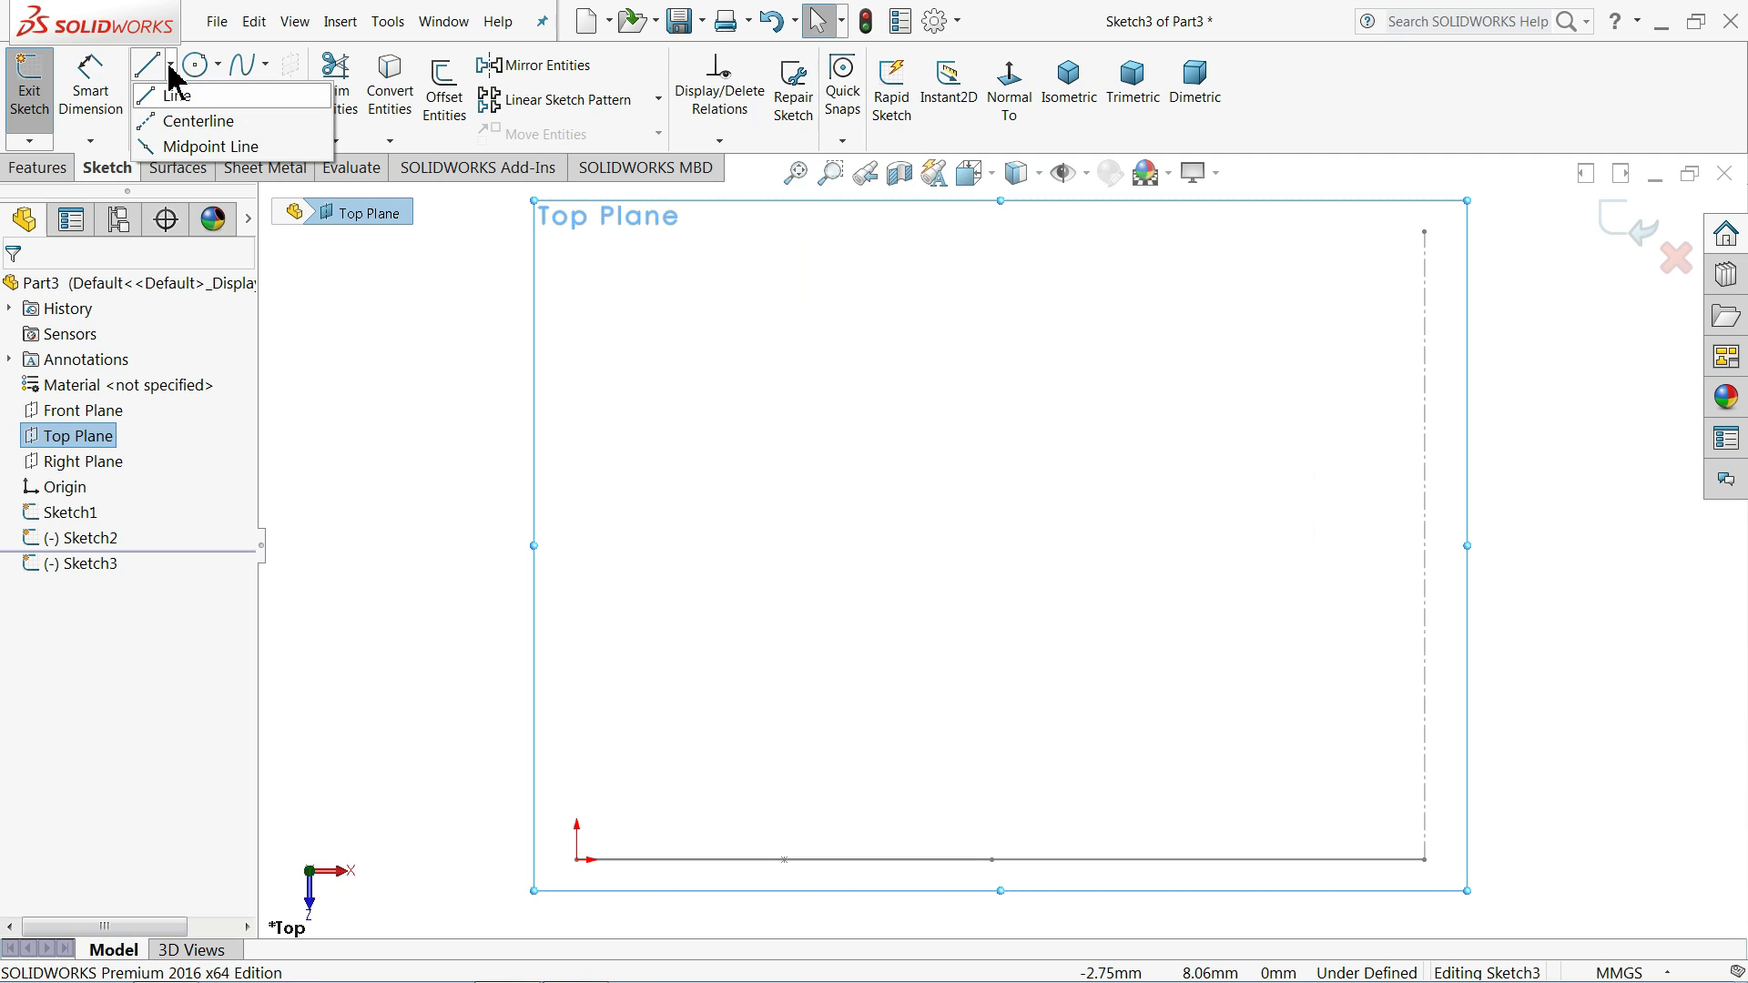
click(181, 122)
scroll(996, 570, up, 5)
scroll(975, 750, down, 2)
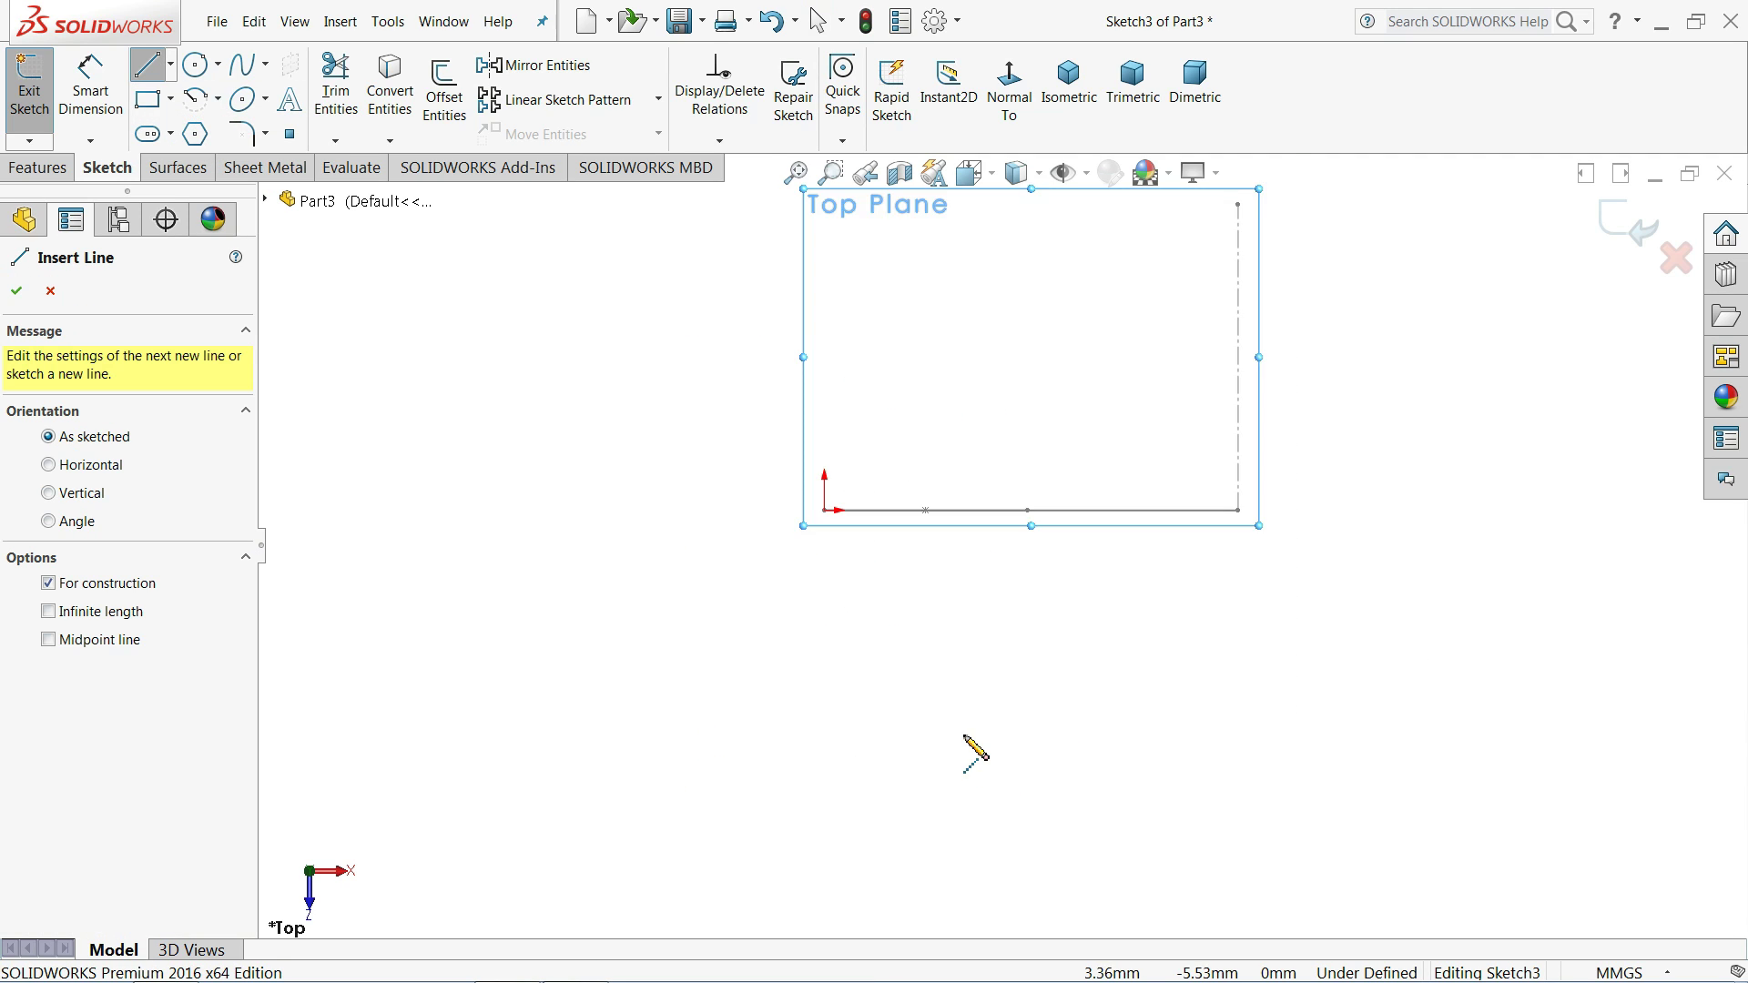
click(799, 456)
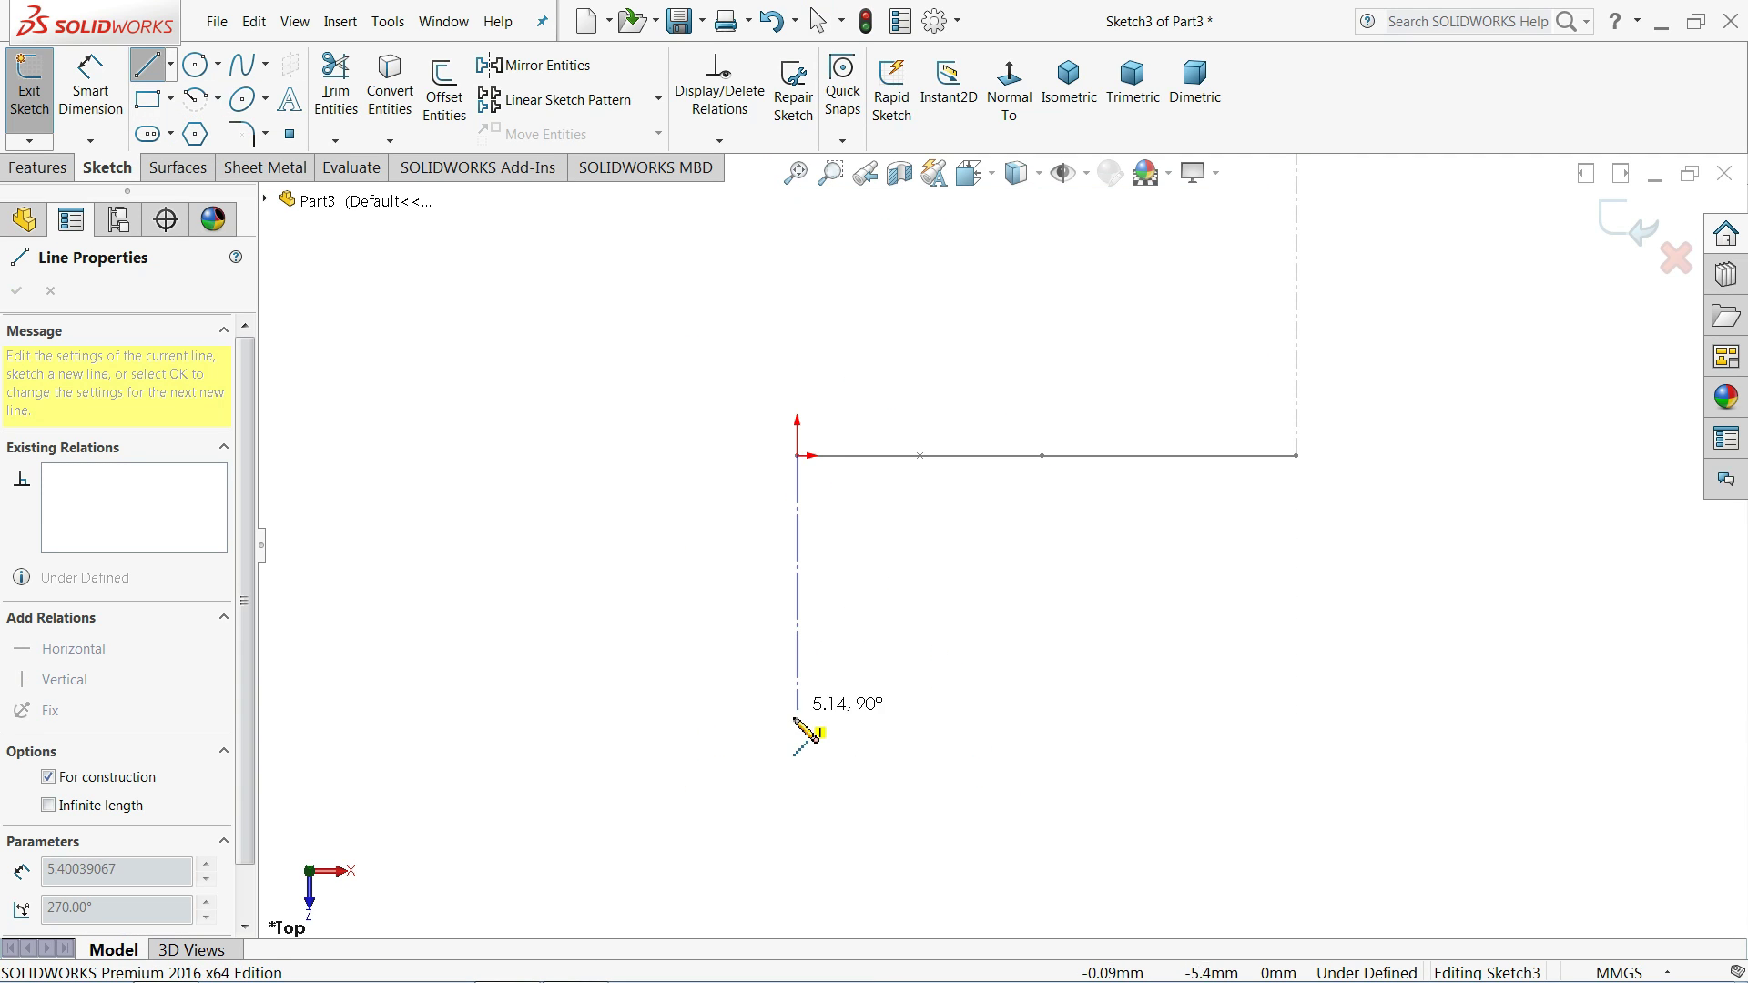
click(799, 921)
right_click(846, 671)
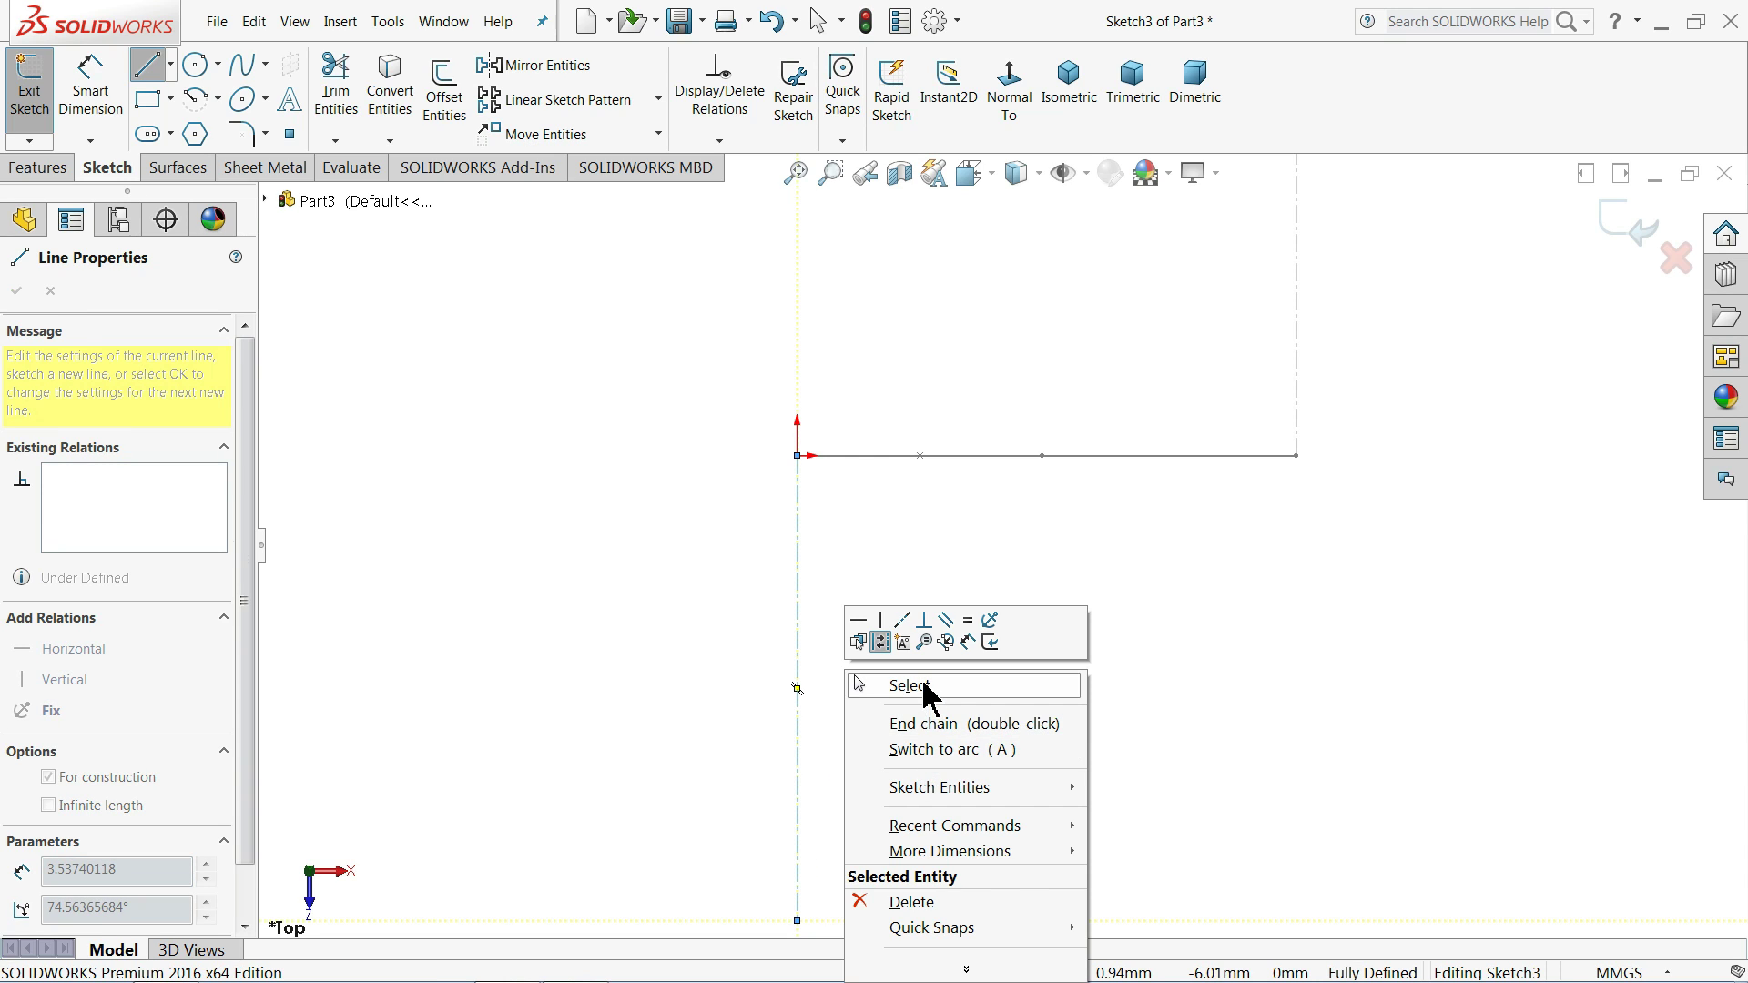
click(926, 687)
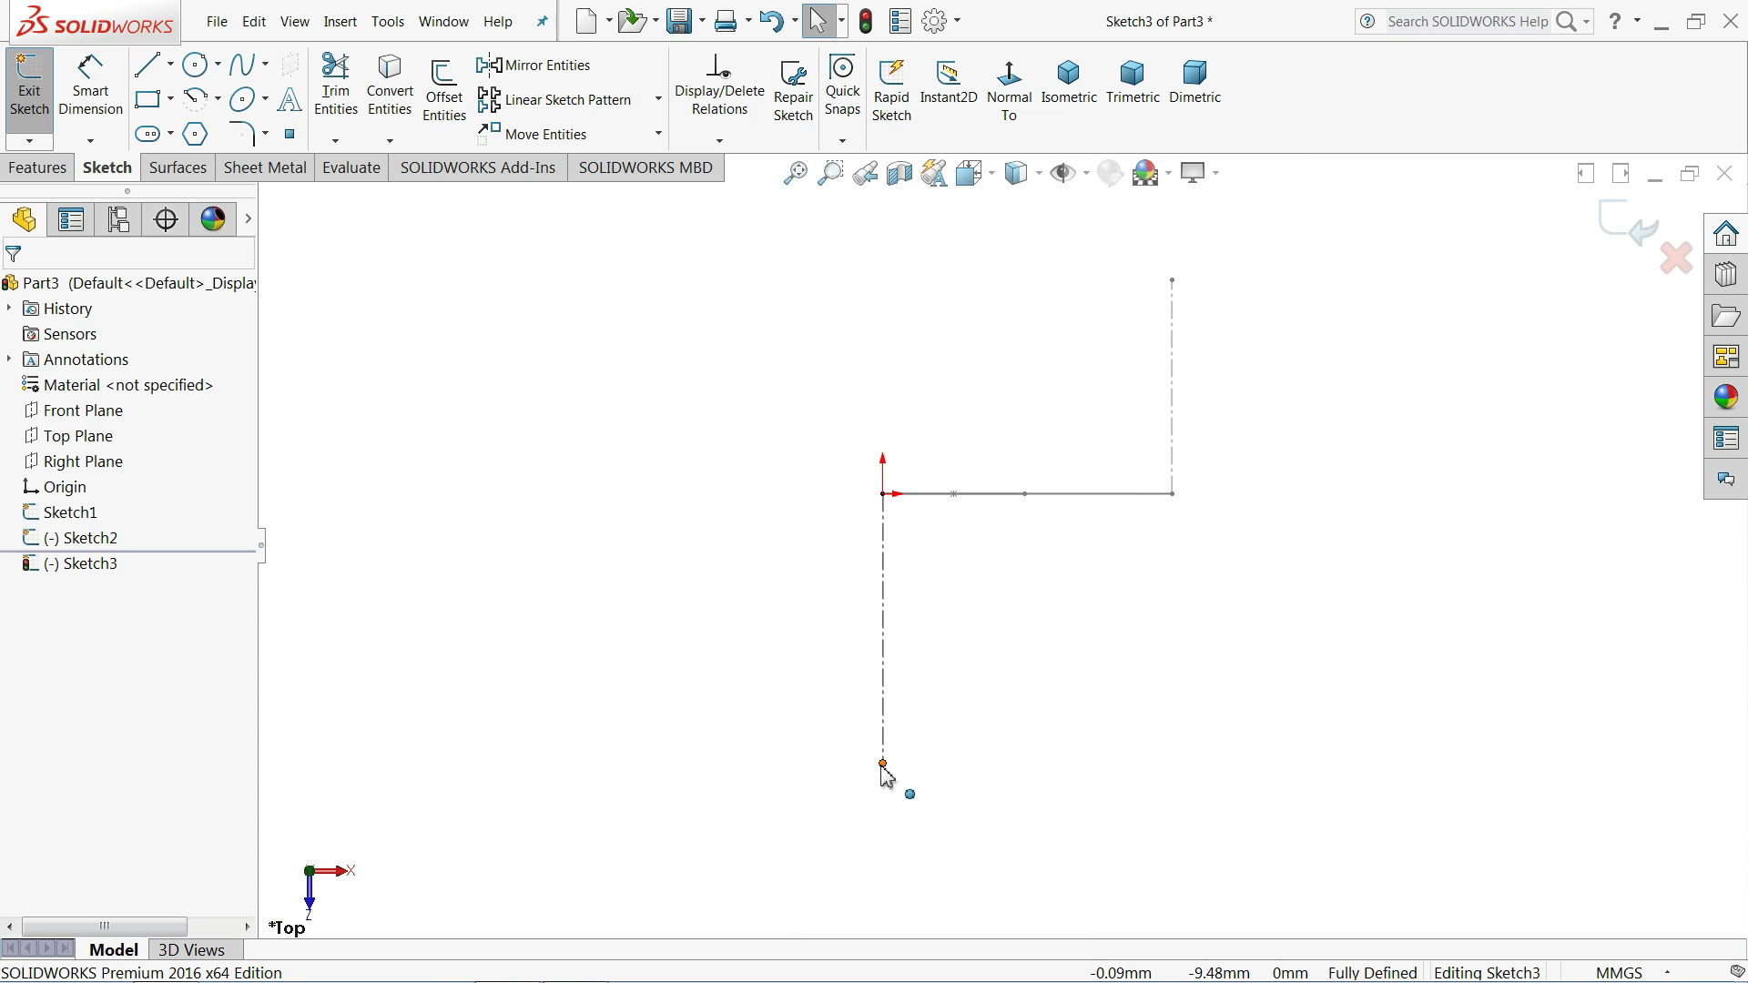
- Lengthen the centerline at the origin to about 11.7 mm by moving its free end, and close the sketch
drag(883, 765, 883, 828)
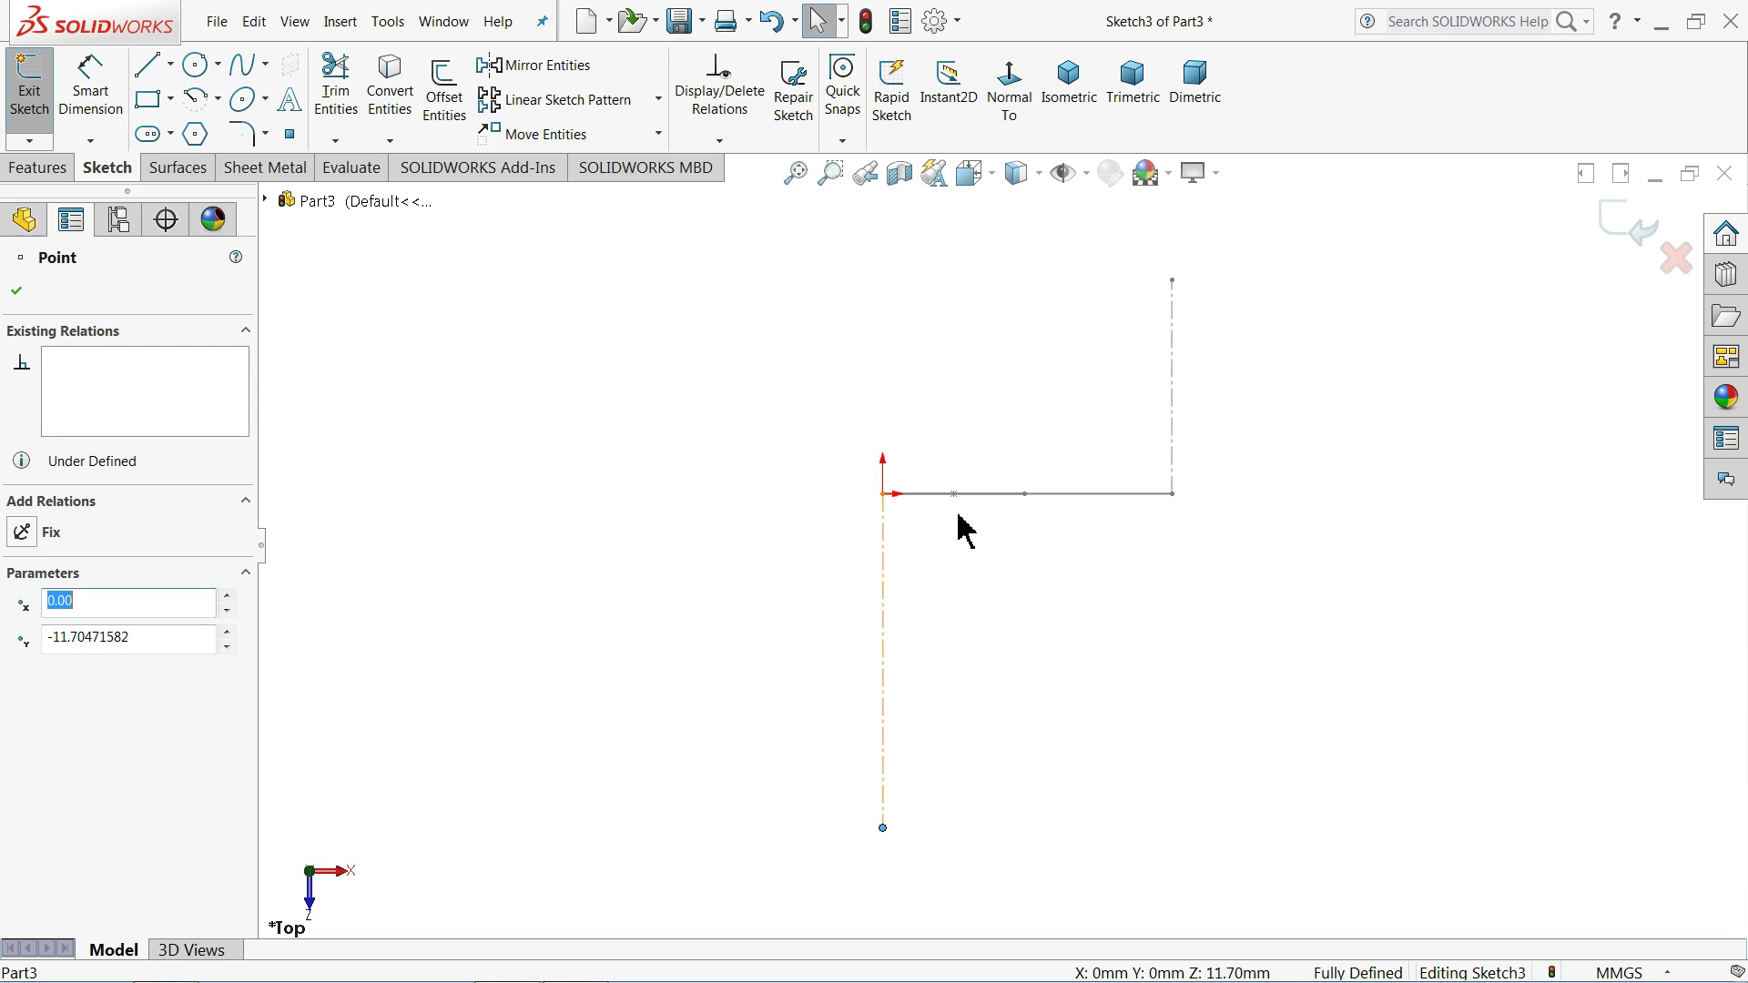
click(1631, 227)
mouse_move(1163, 288)
middle_down()
mouse_move(1069, 461)
mouse_move(1172, 399)
mouse_move(1151, 406)
mouse_move(1163, 483)
middle_up()
key(Escape)
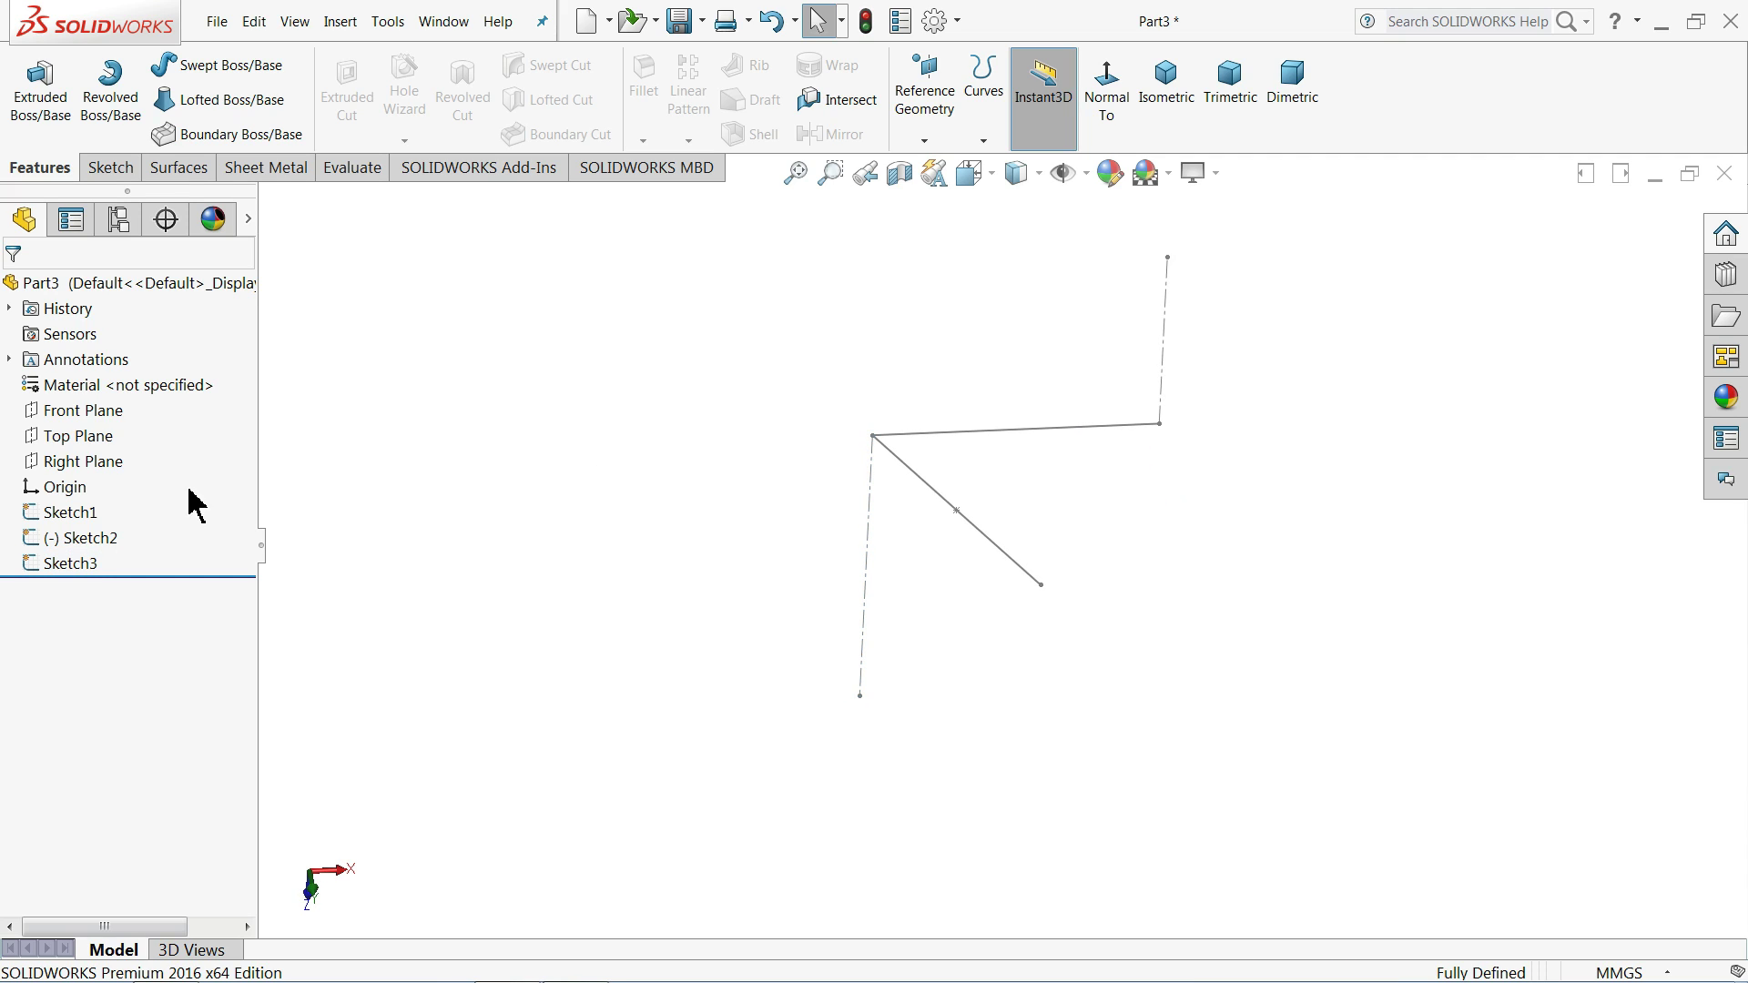
- Turn on the display of origins in the graphics area
click(33, 489)
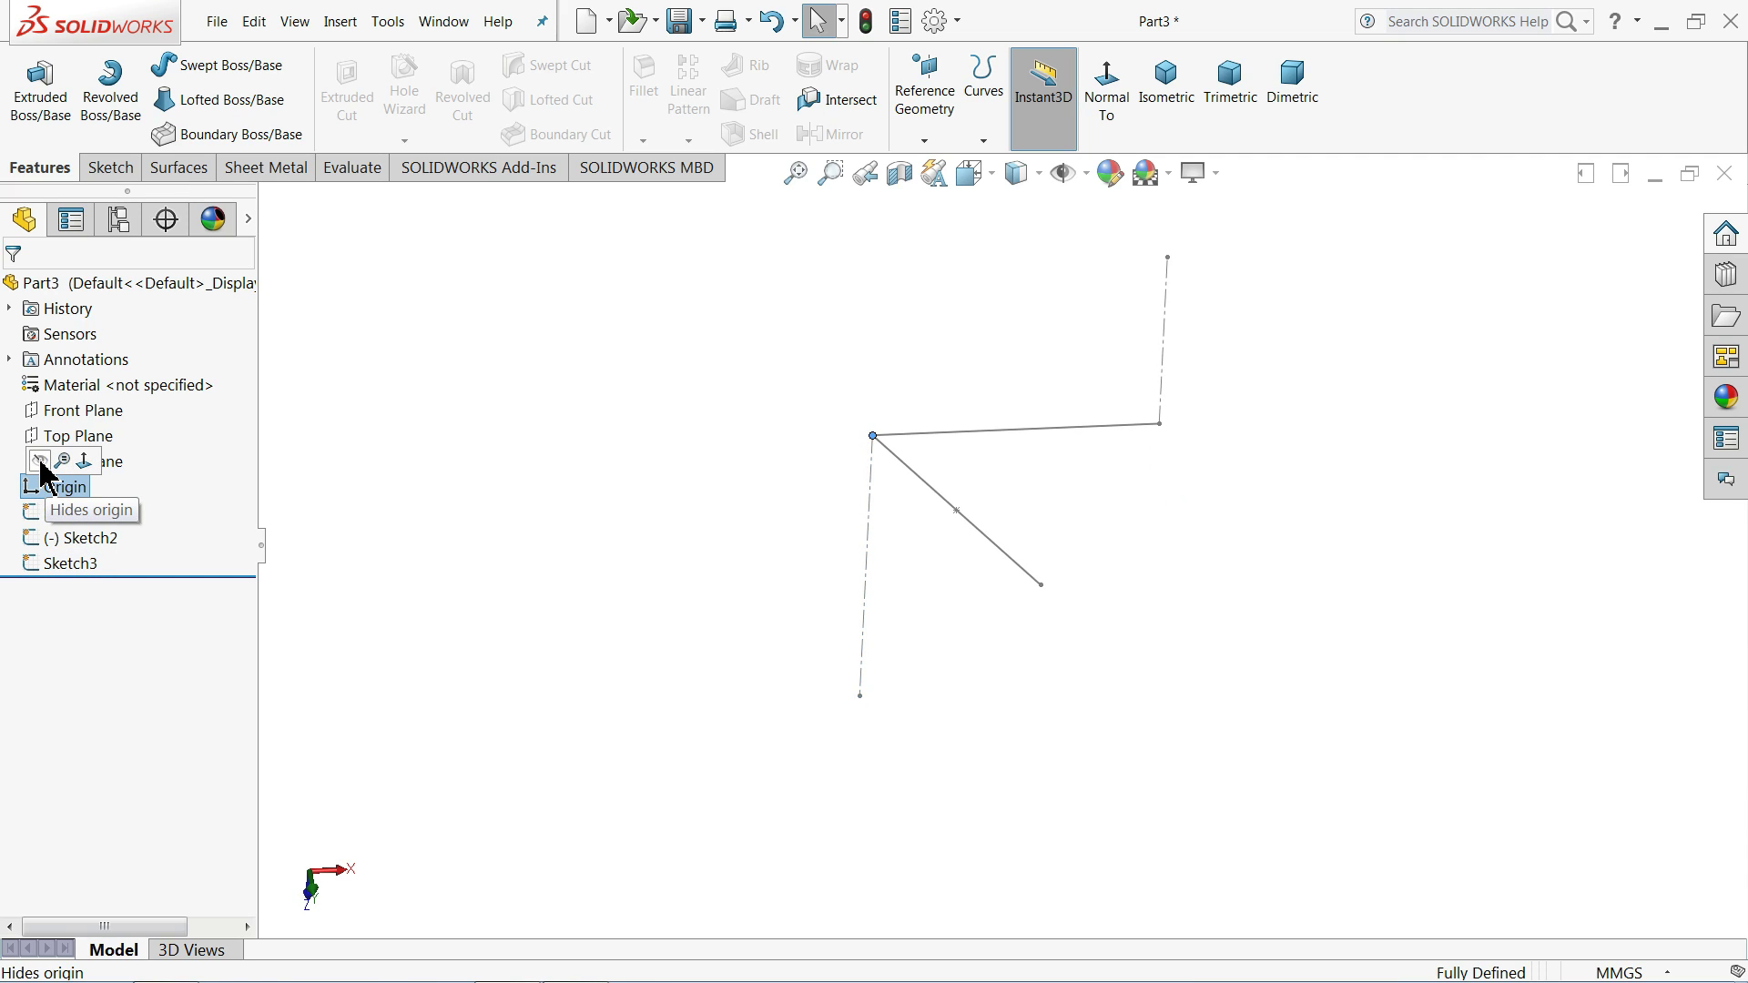
click(1049, 289)
click(1086, 175)
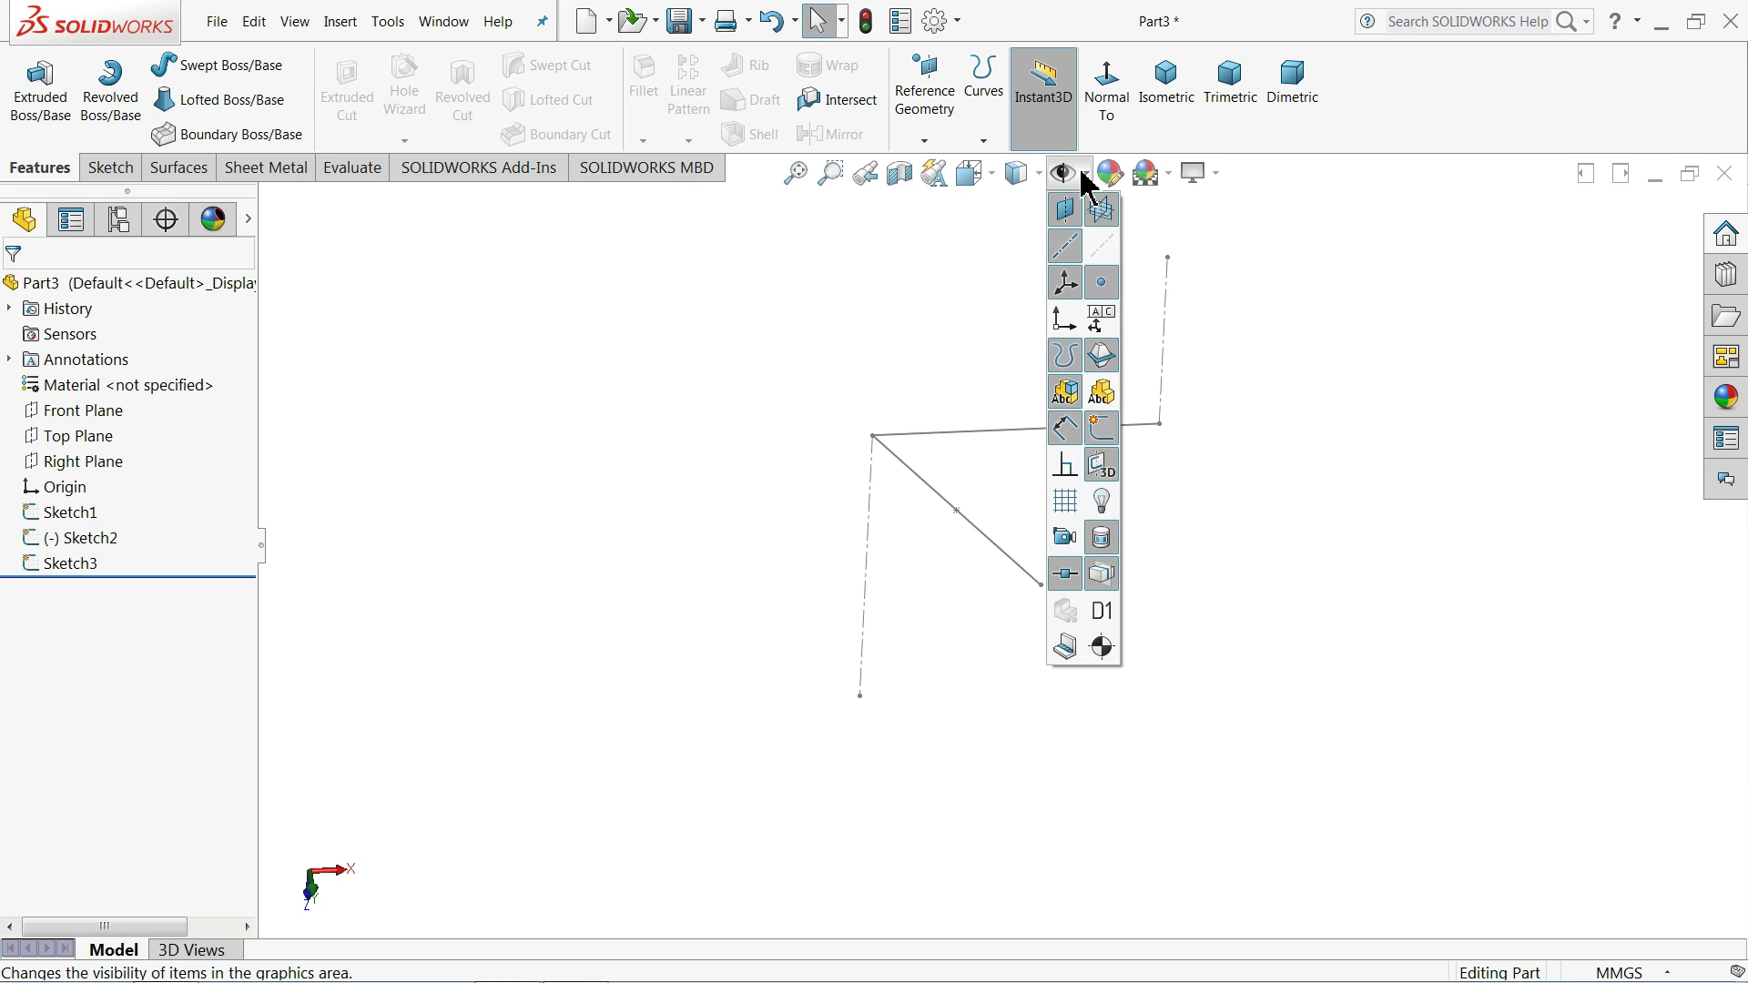
click(1063, 323)
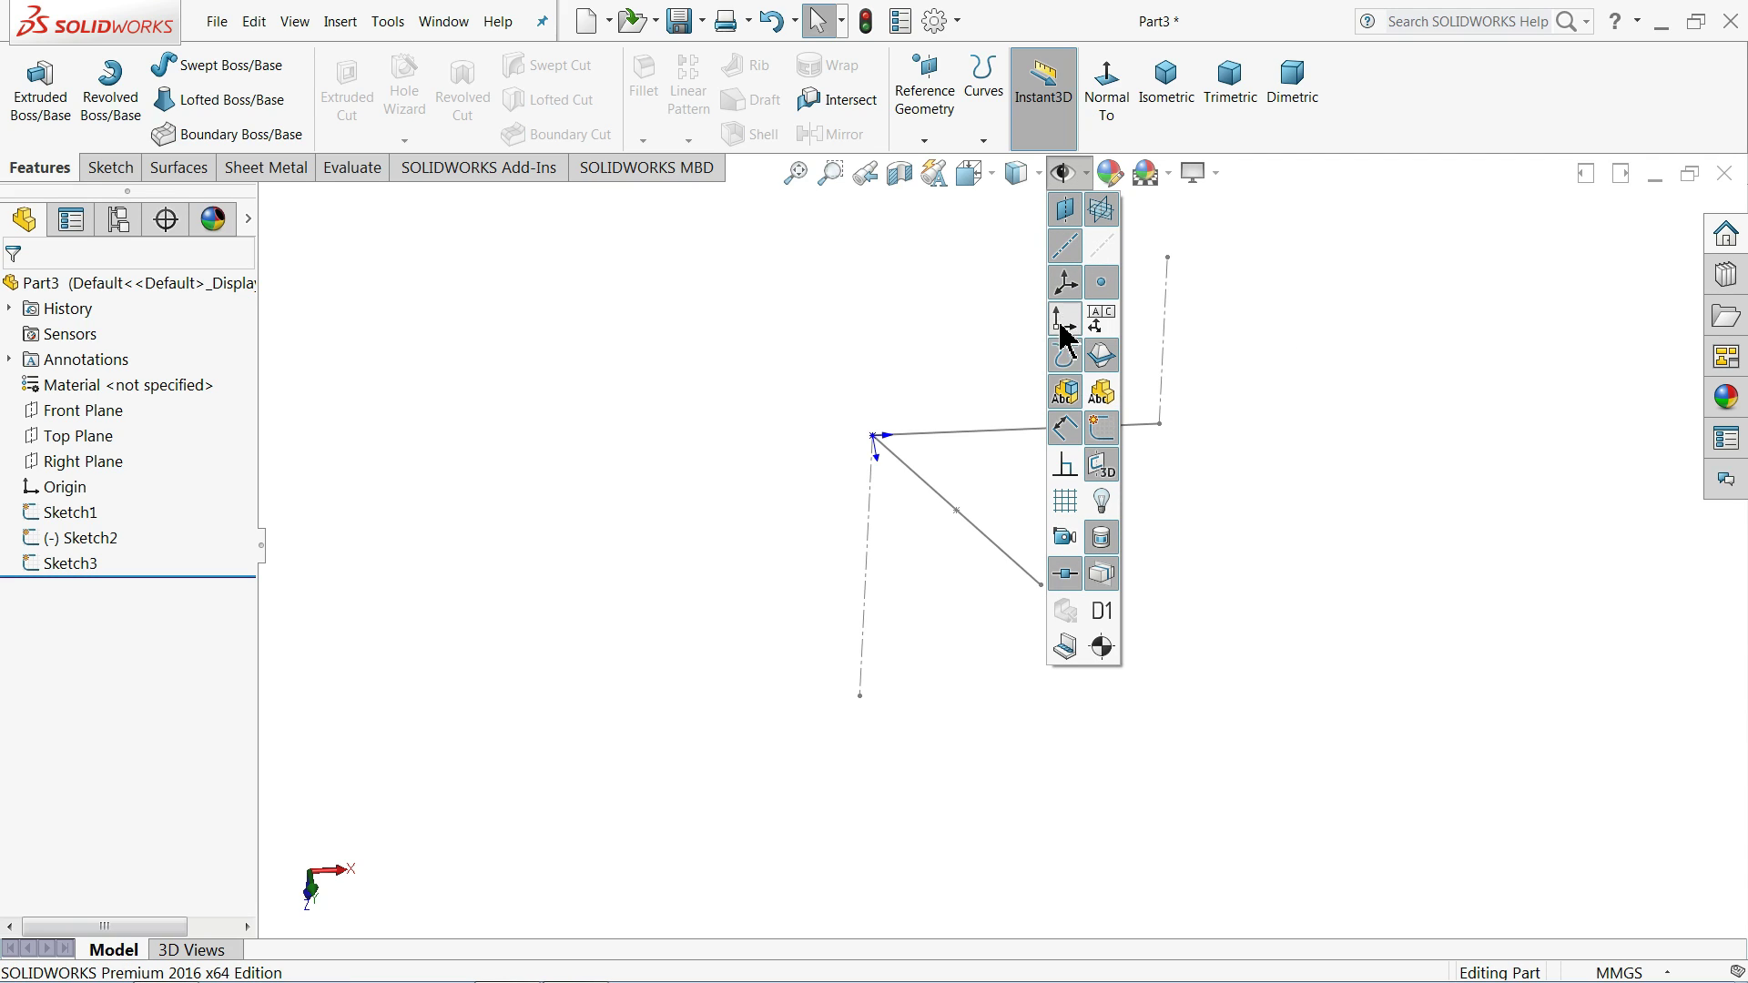
- Start a reference plane using the Top Plane and the centerline at the horizontal line's far end as references
mouse_move(835, 449)
middle_down()
mouse_move(738, 451)
mouse_move(742, 487)
mouse_move(898, 500)
middle_up()
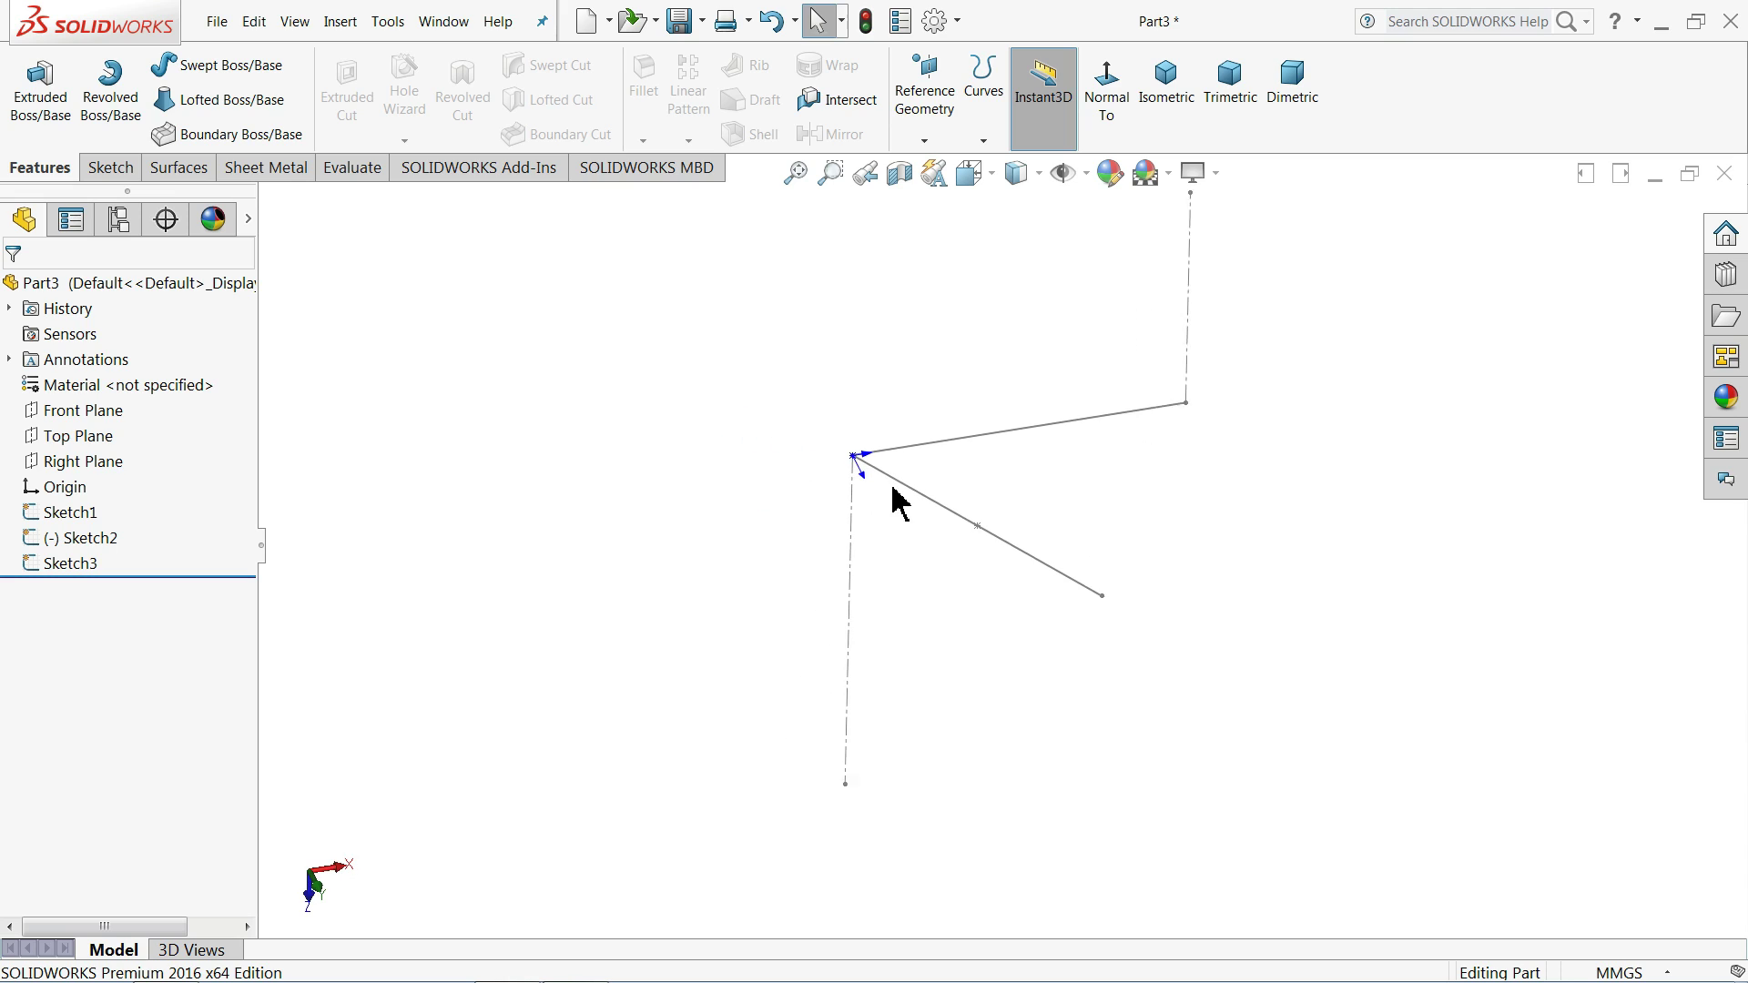
scroll(835, 464, down, 3)
scroll(1002, 560, up, 5)
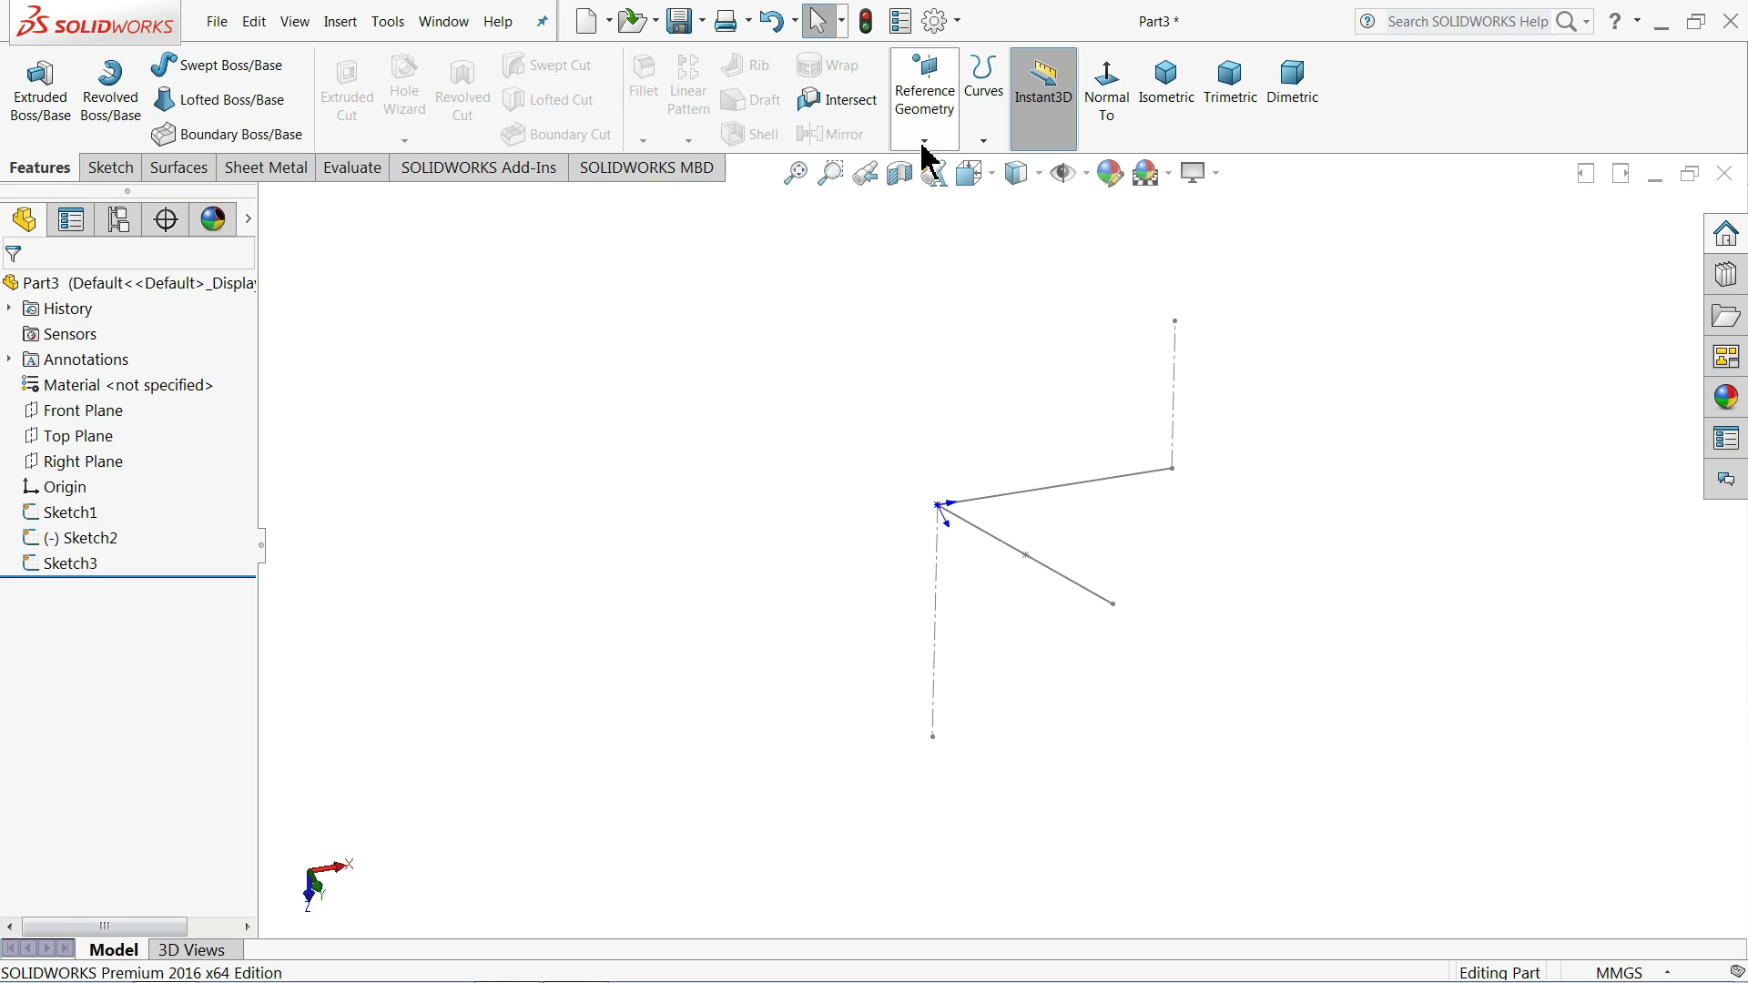
click(72, 437)
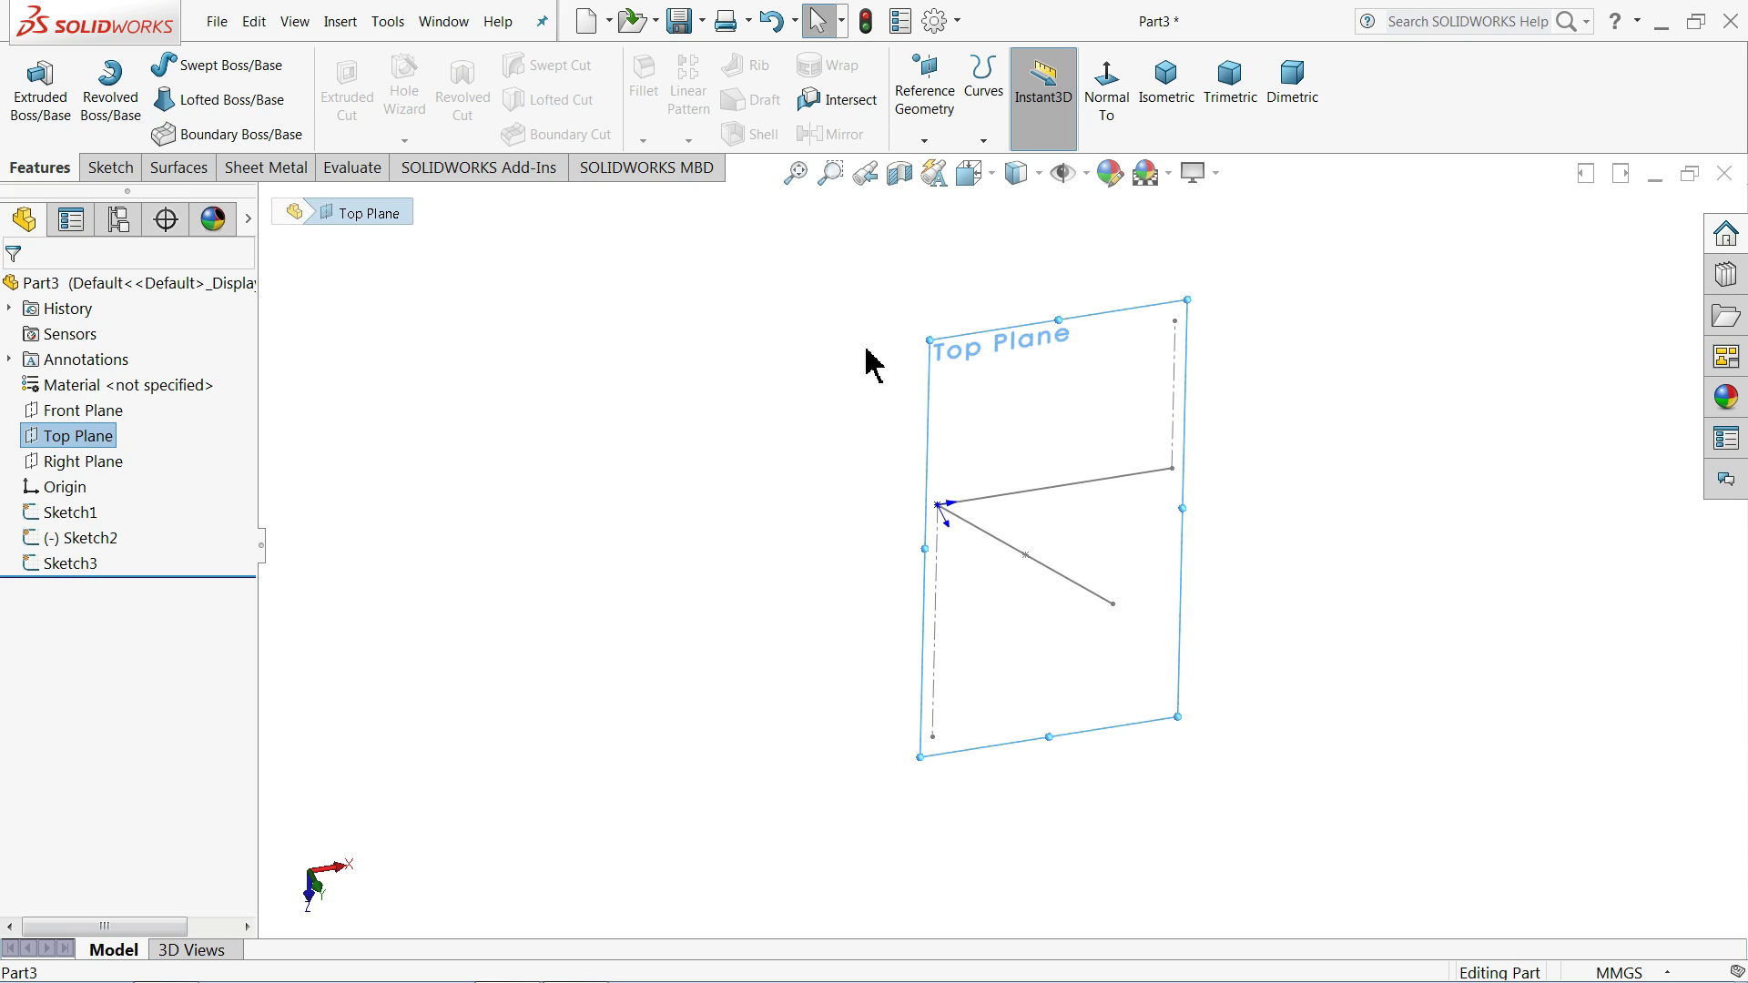
click(924, 140)
click(938, 165)
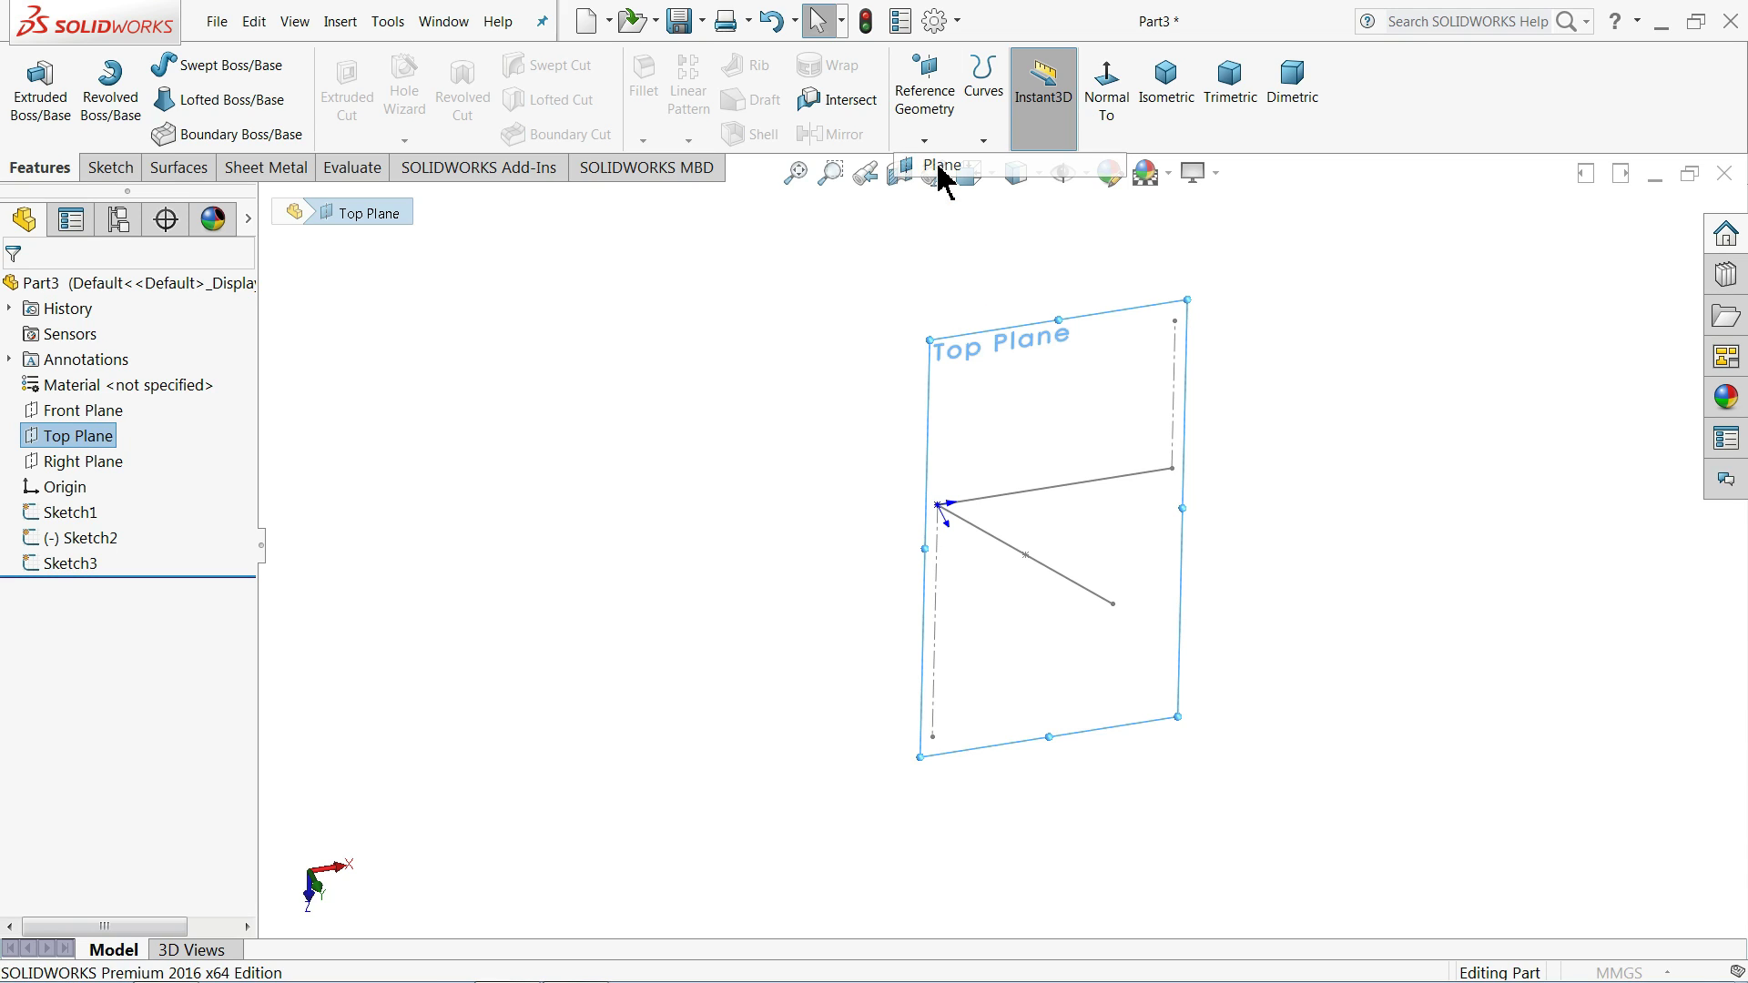
click(1177, 415)
middle_drag(1127, 448, 1069, 577)
scroll(1202, 517, down, 2)
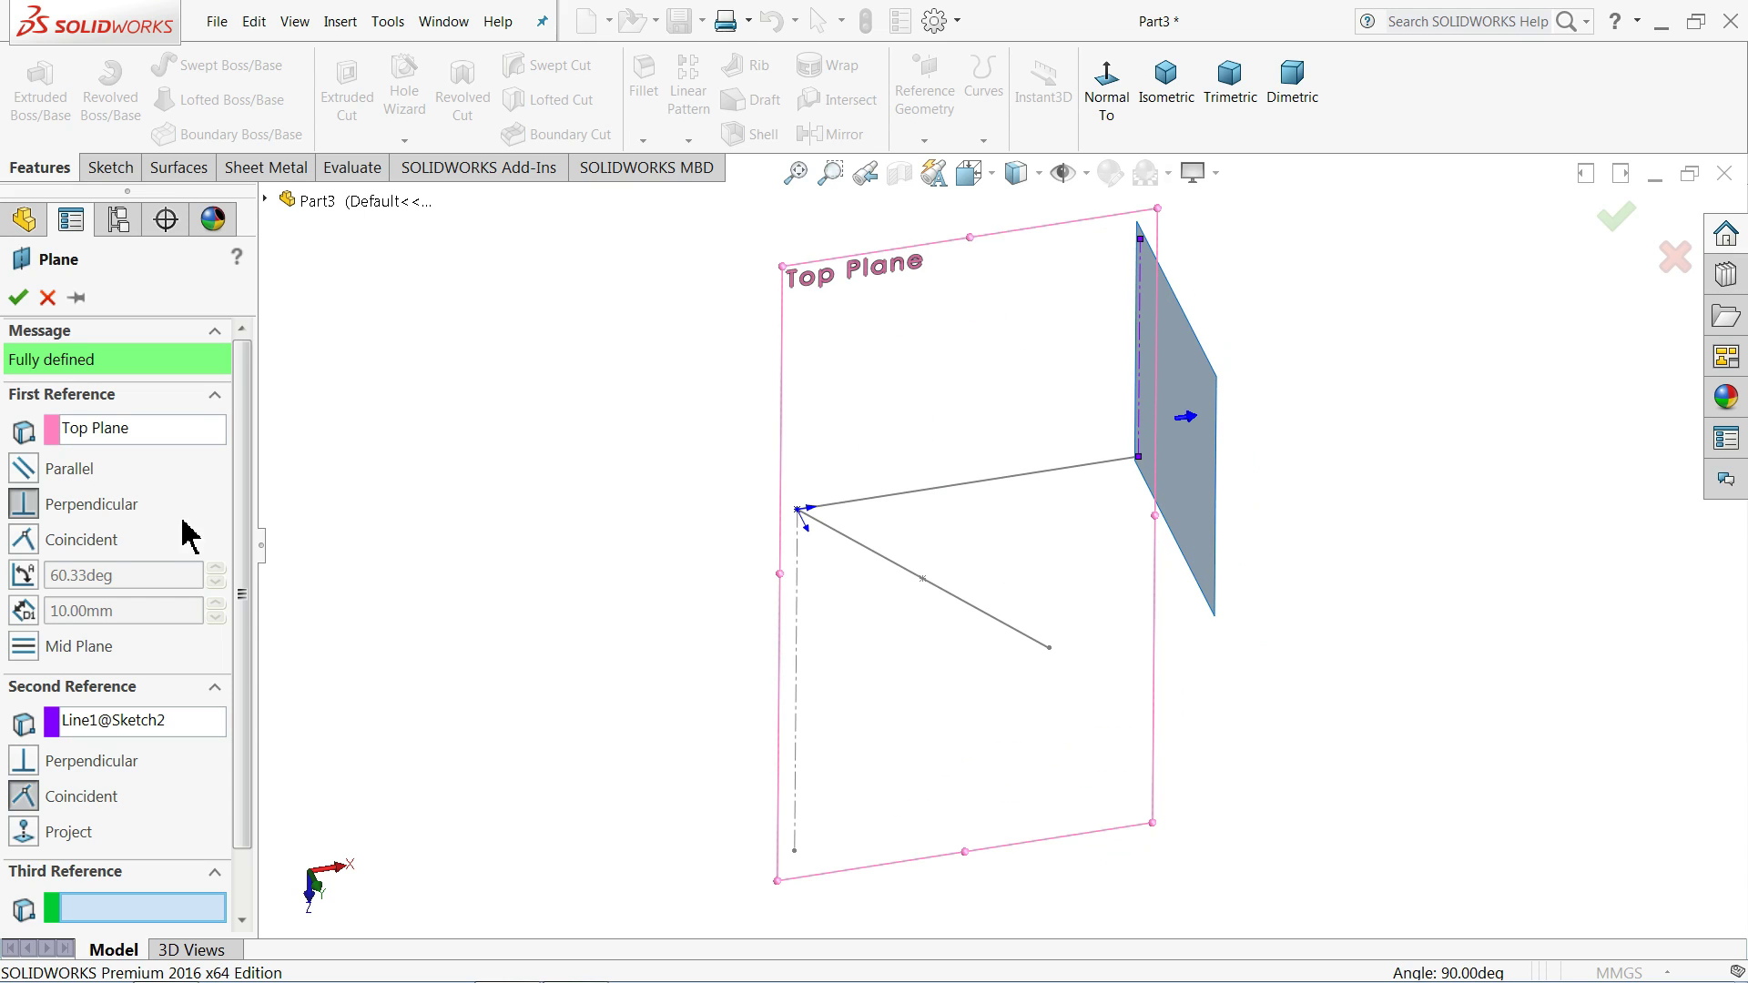
- Define the new reference plane at an angle of 29.67 degrees to the Top Plane
click(23, 576)
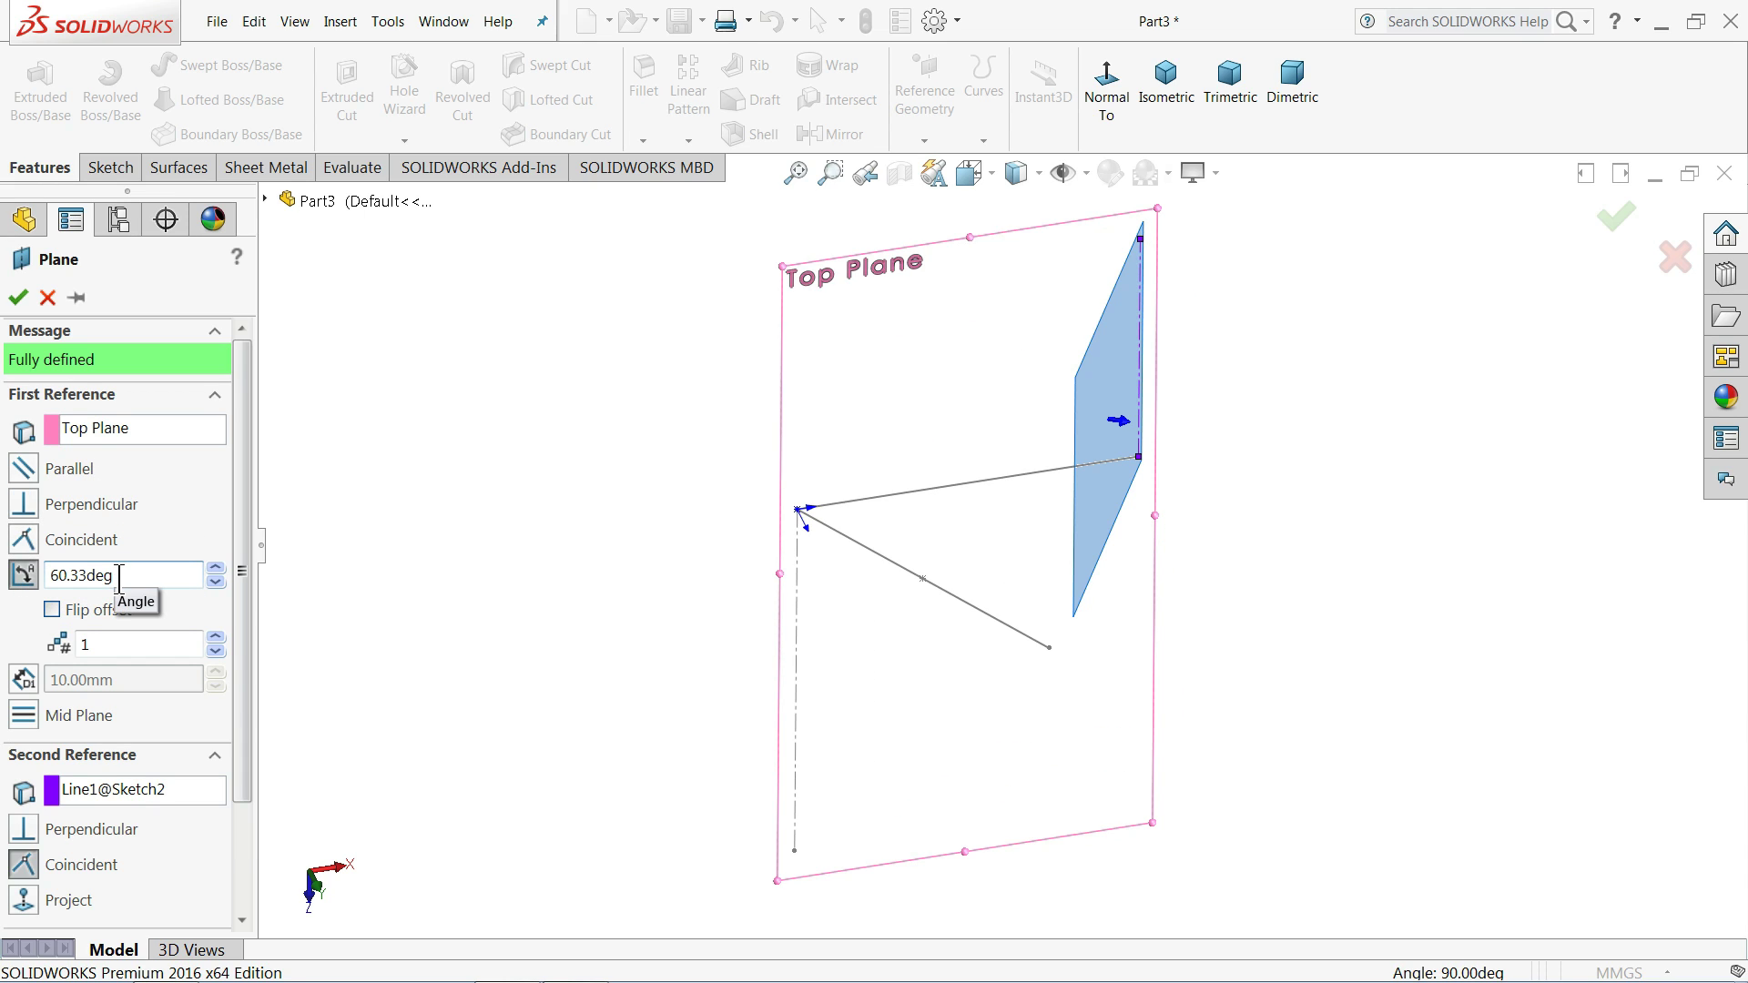
drag(130, 580, 41, 587)
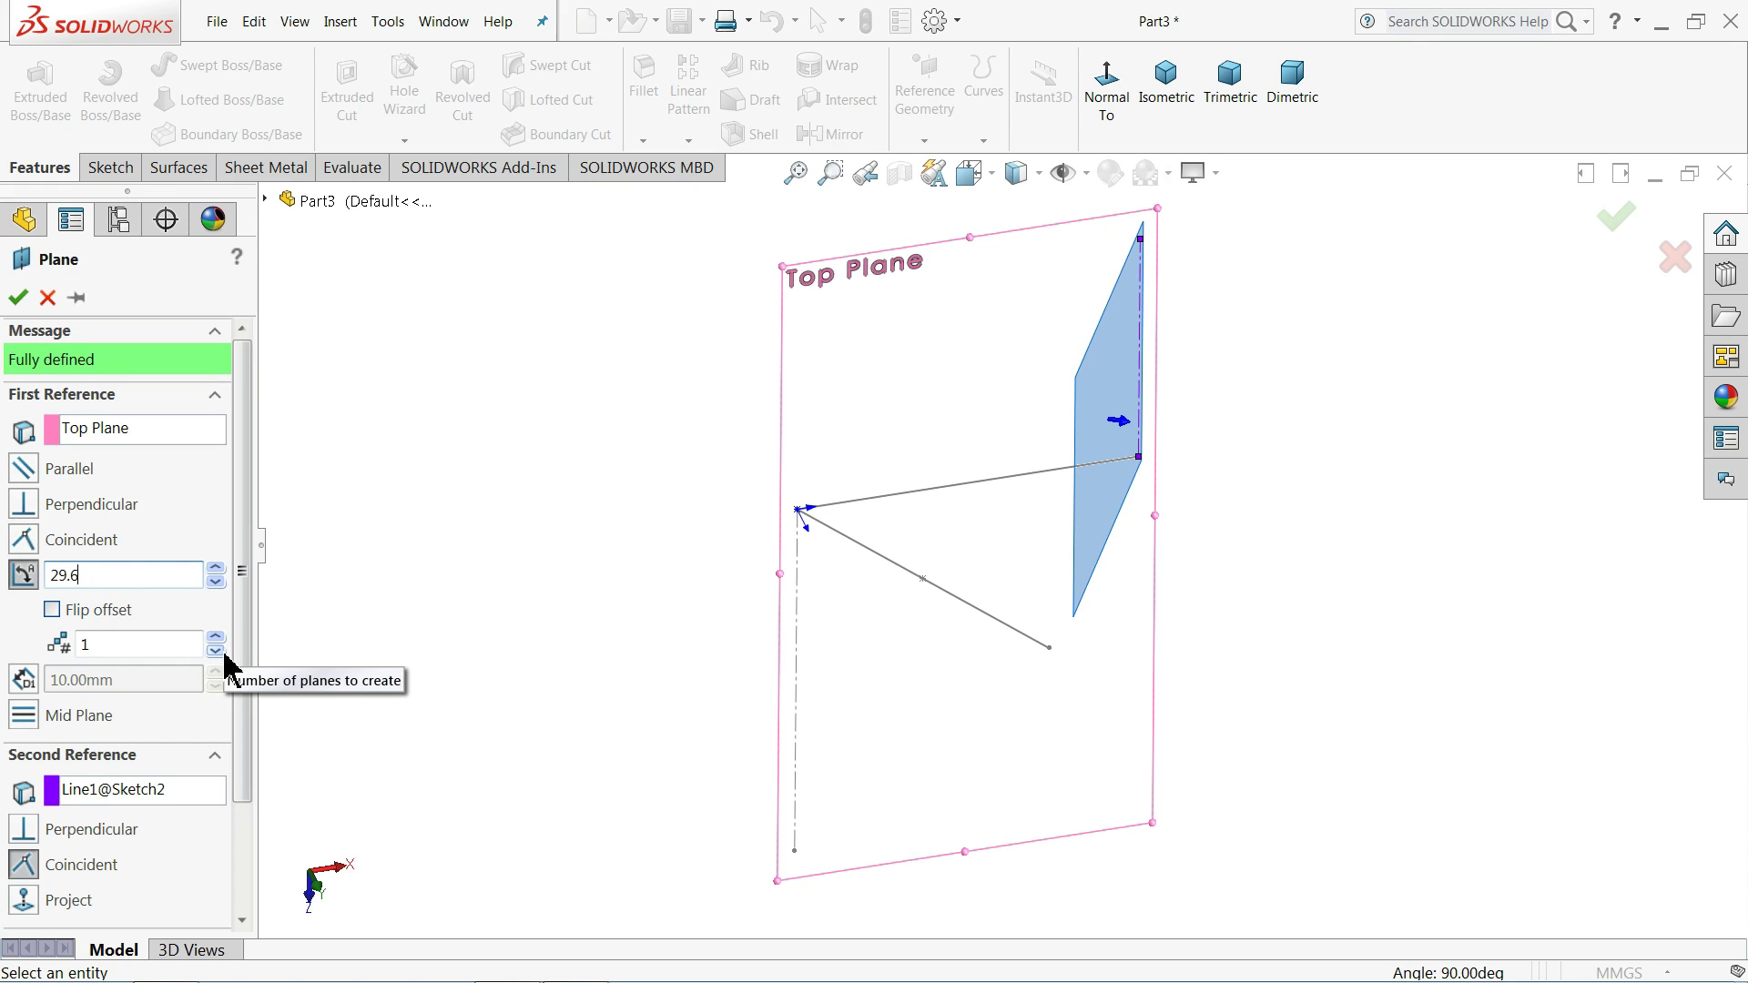
middle_drag(519, 597, 613, 637)
scroll(979, 611, down, 3)
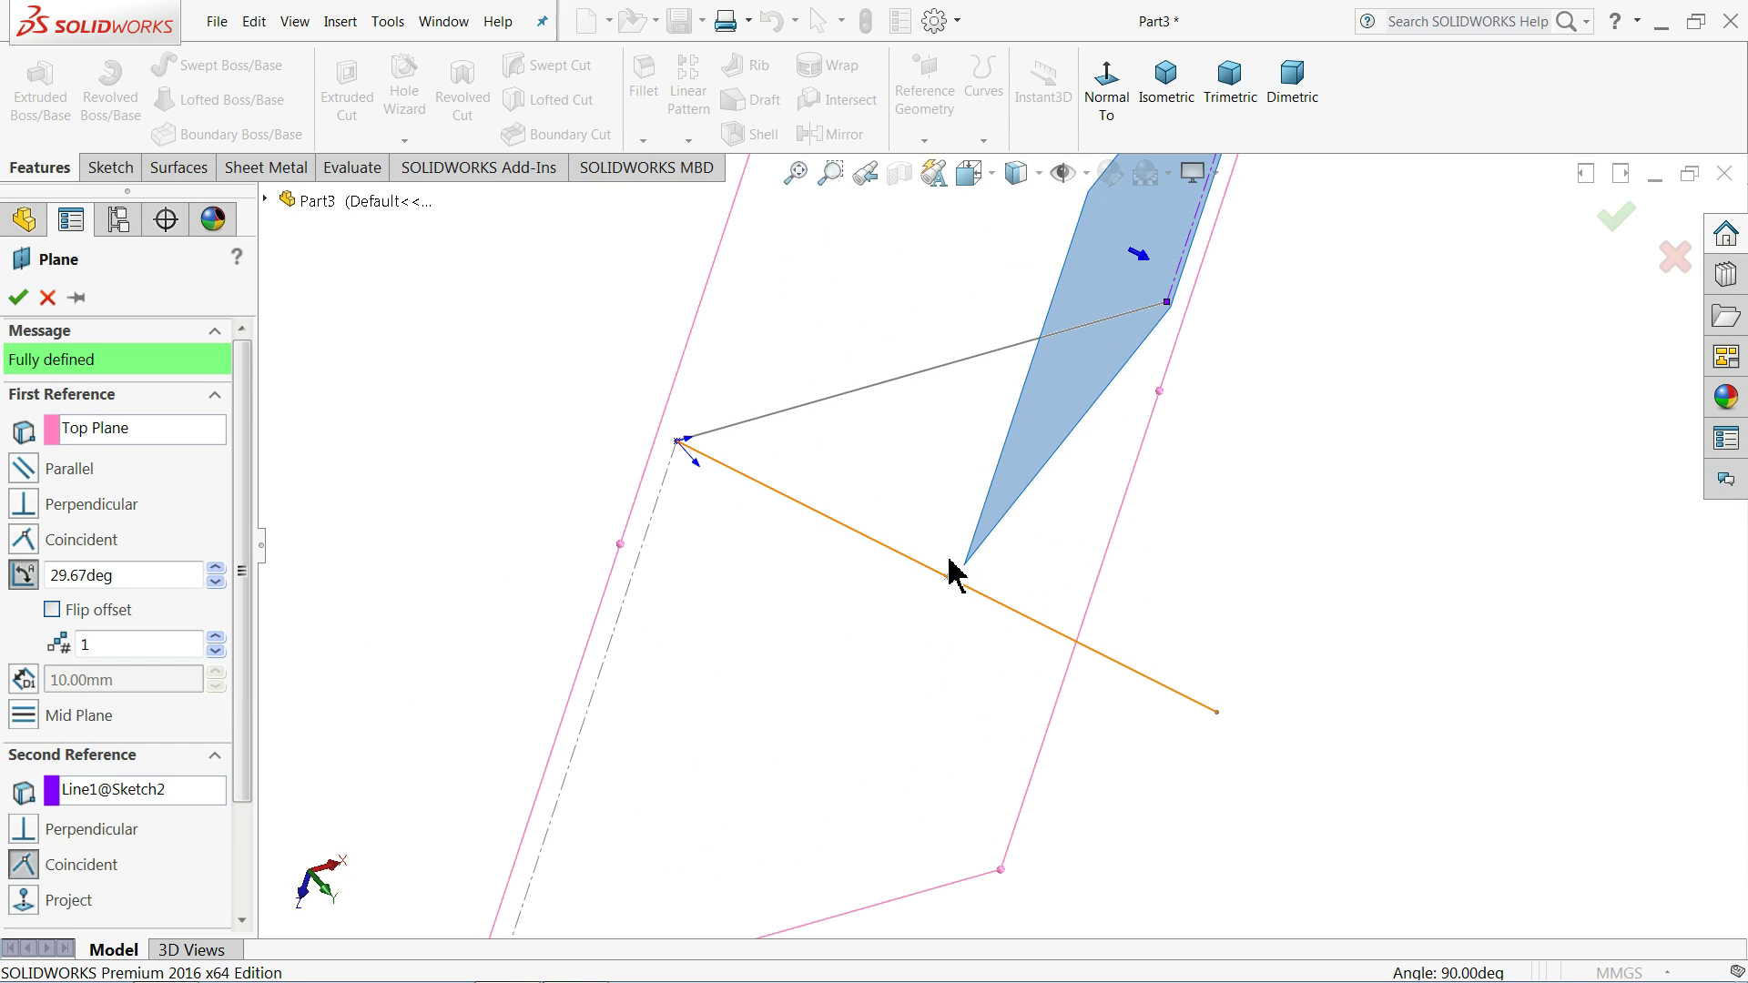
middle_drag(933, 622, 897, 569)
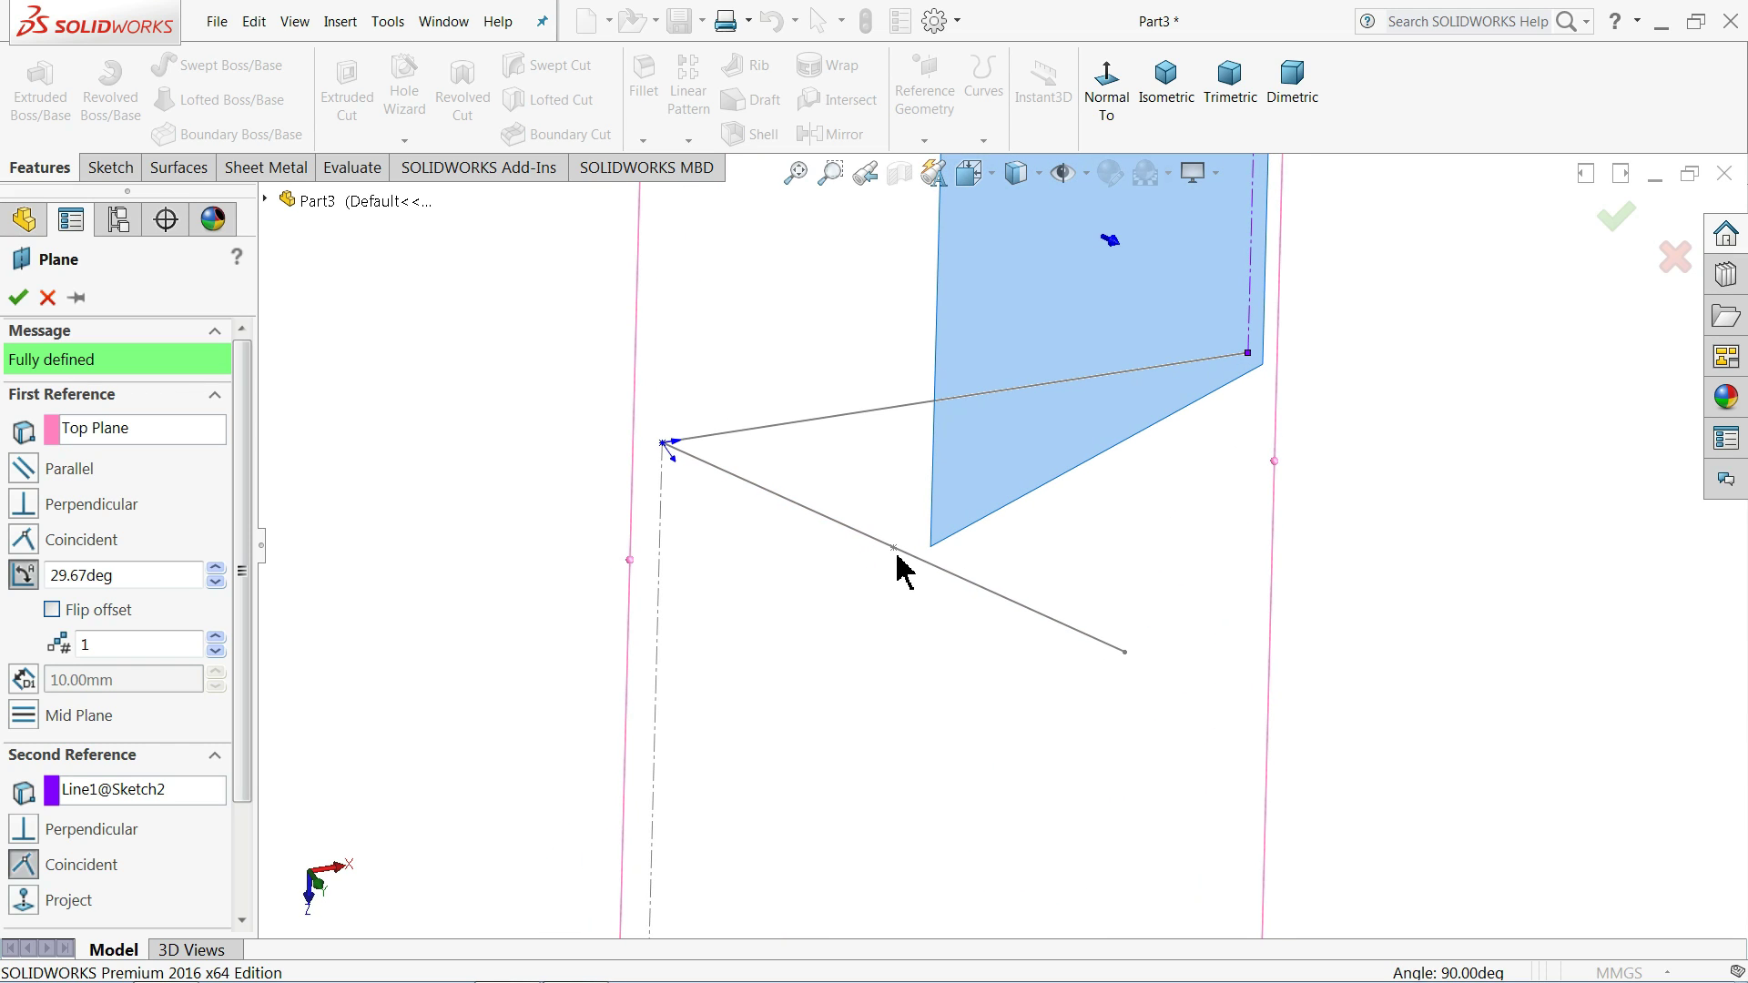
- Accept the reference plane defined at the horizontal line's far end and clear its selection
scroll(883, 592, up, 3)
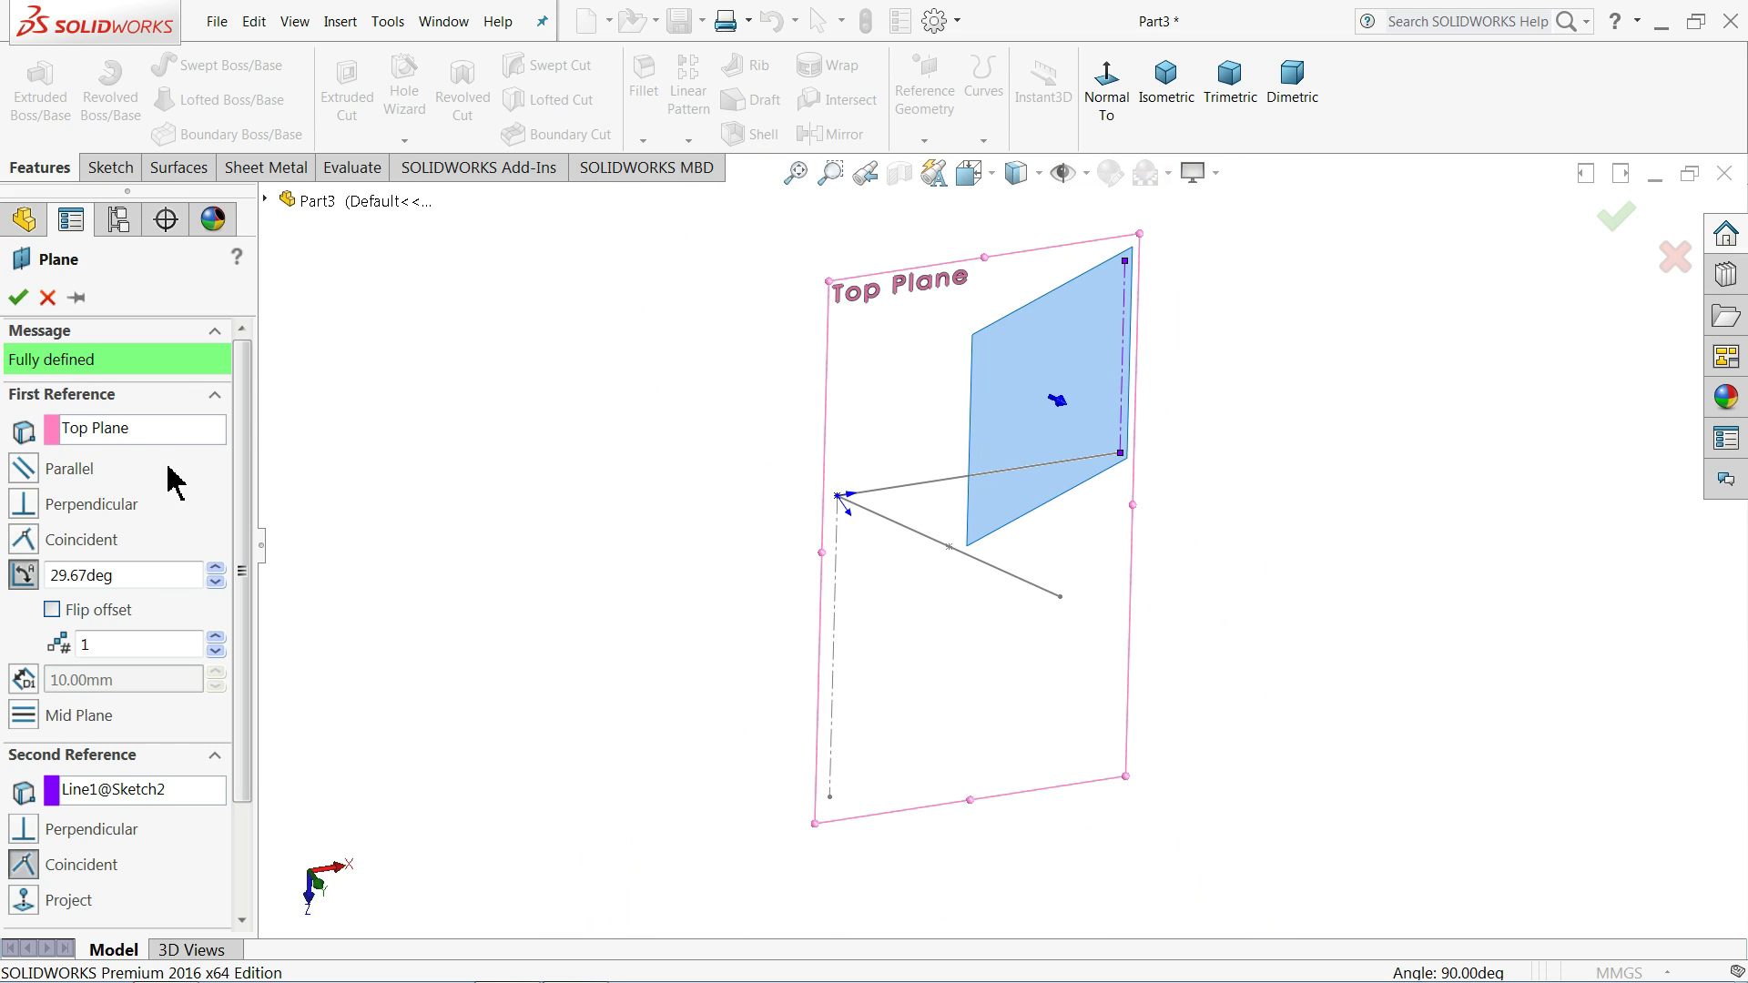
click(18, 298)
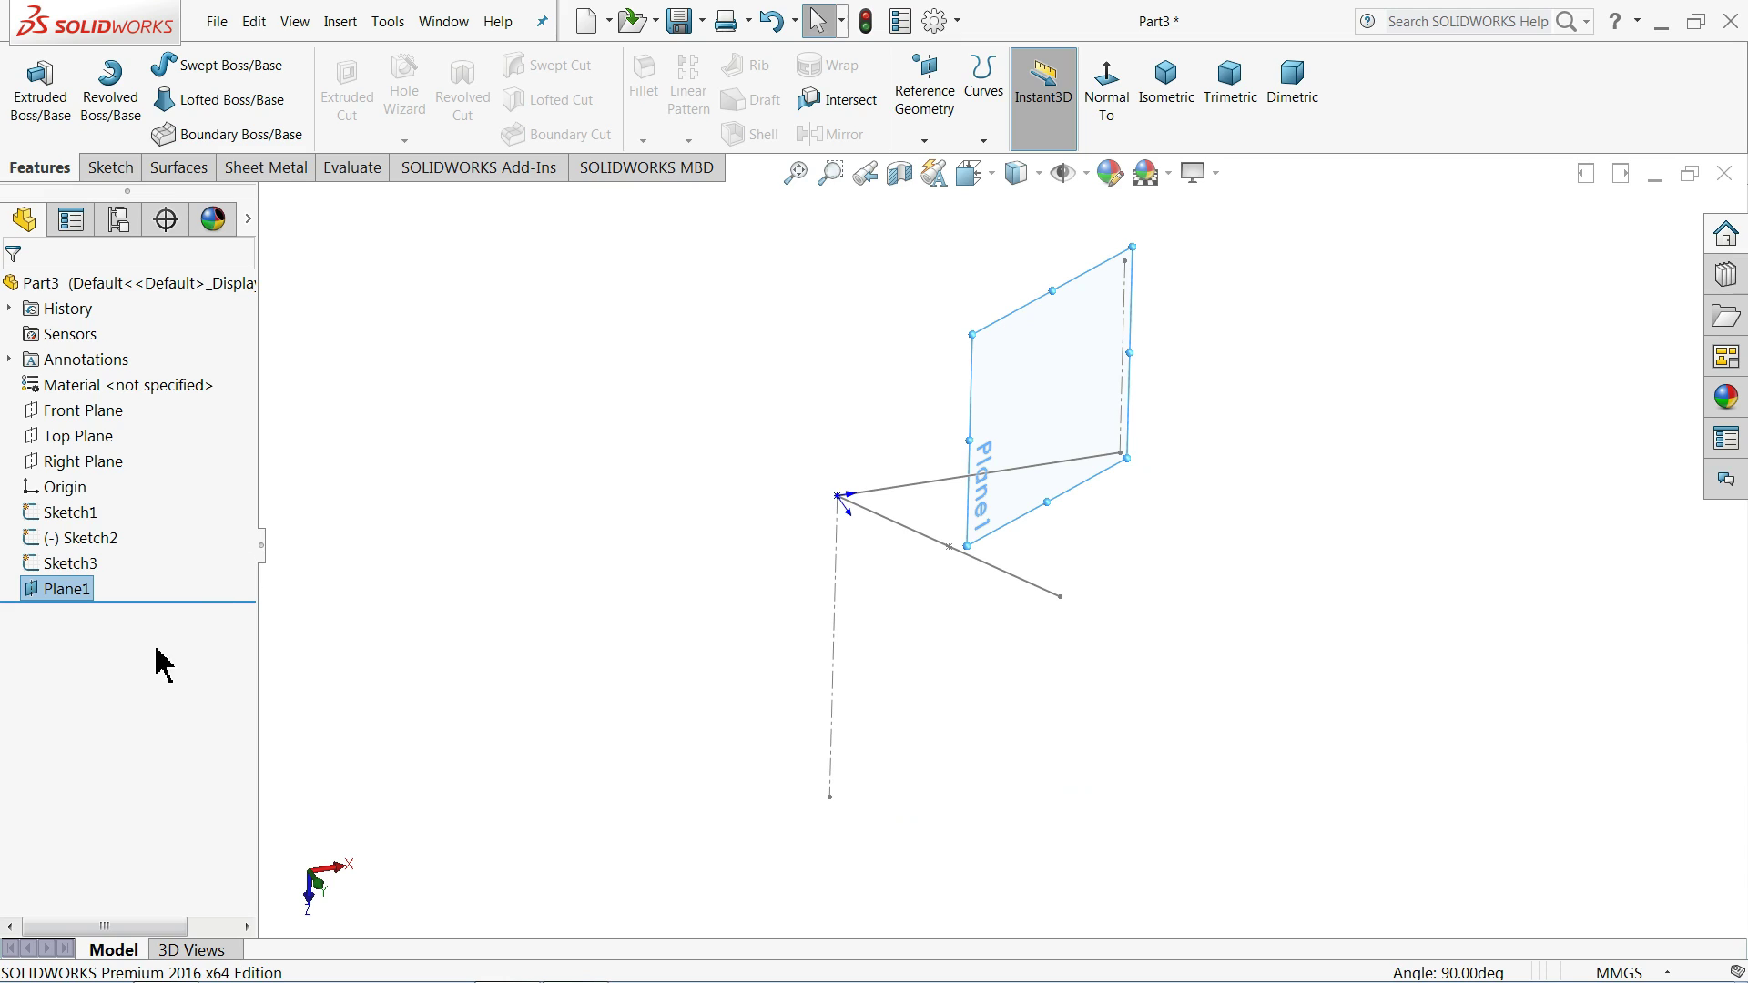
click(400, 561)
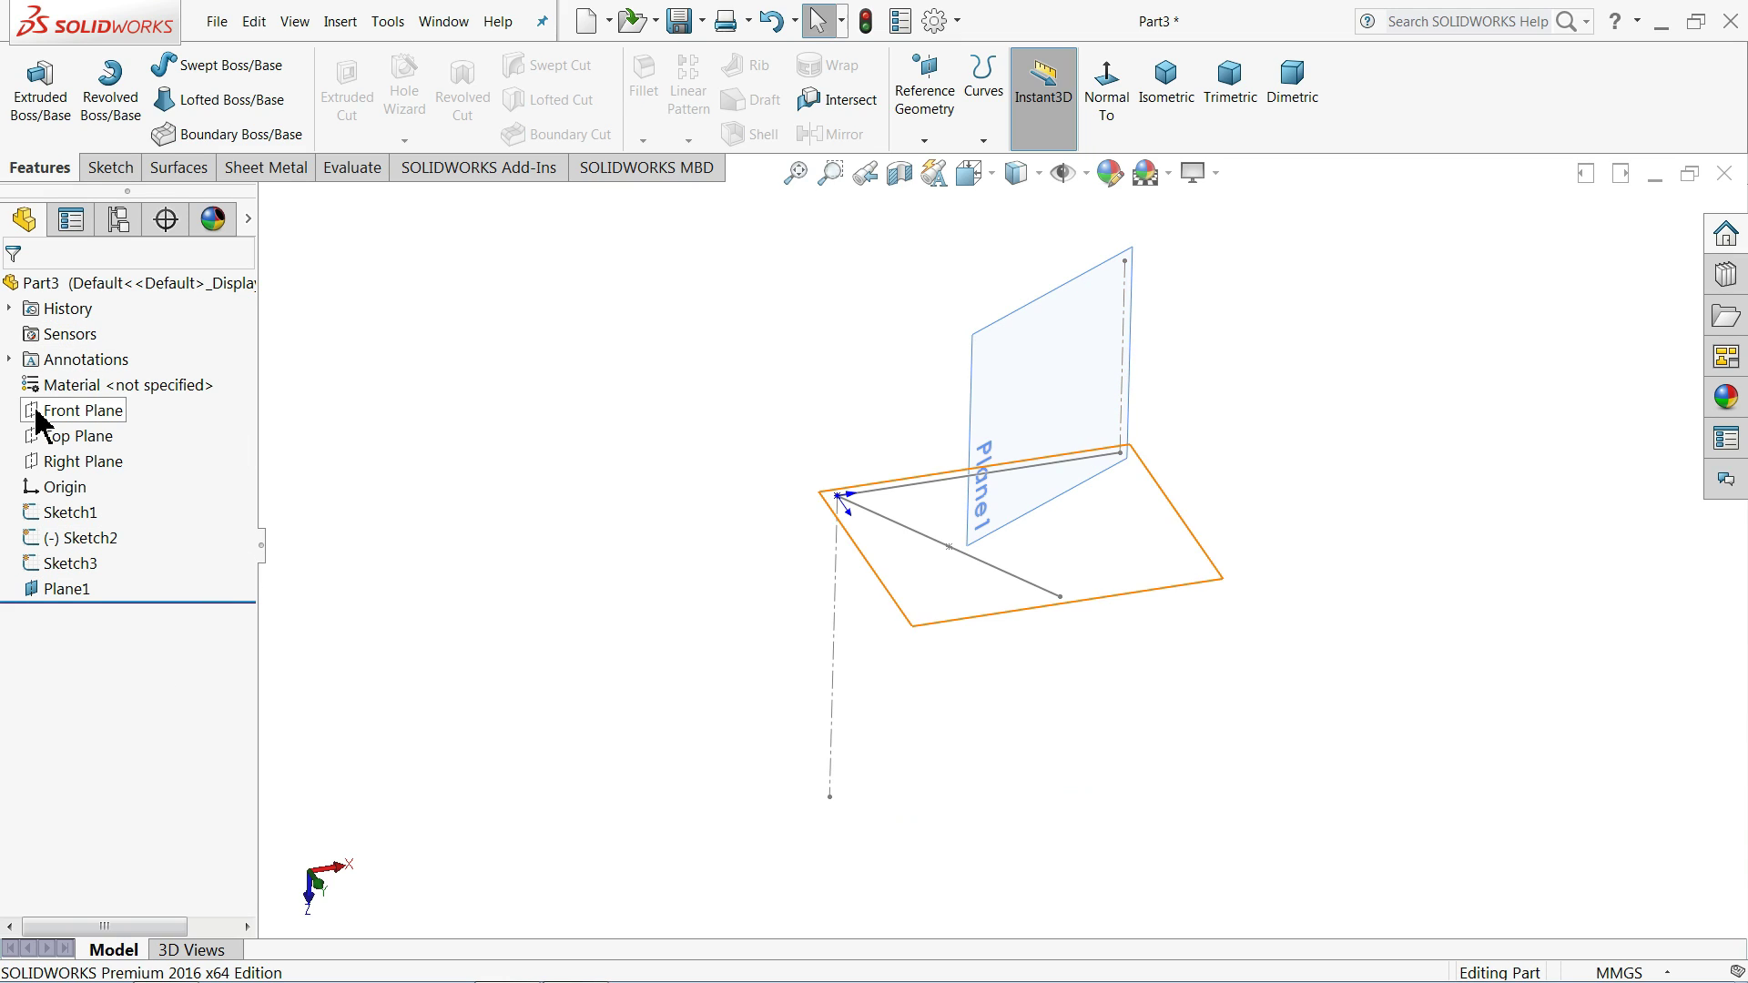
- Create a reference plane through the centerline at the origin, angled 60.3 degrees to the Top Plane
click(51, 439)
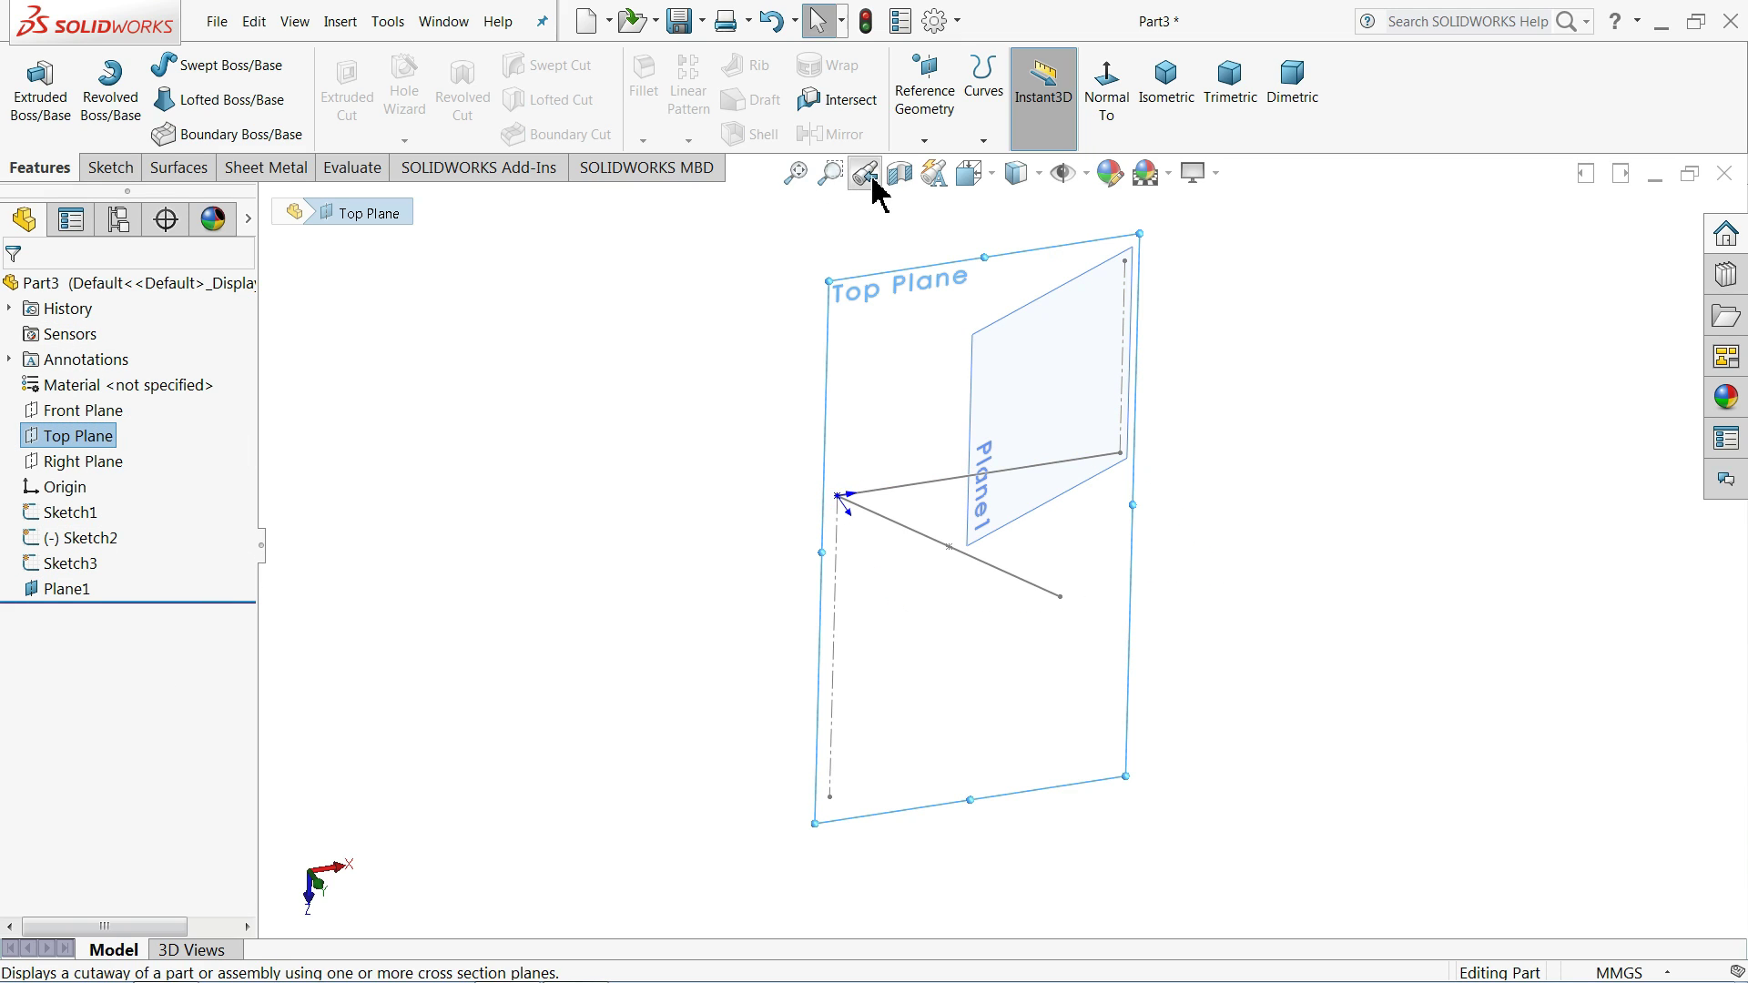
click(925, 138)
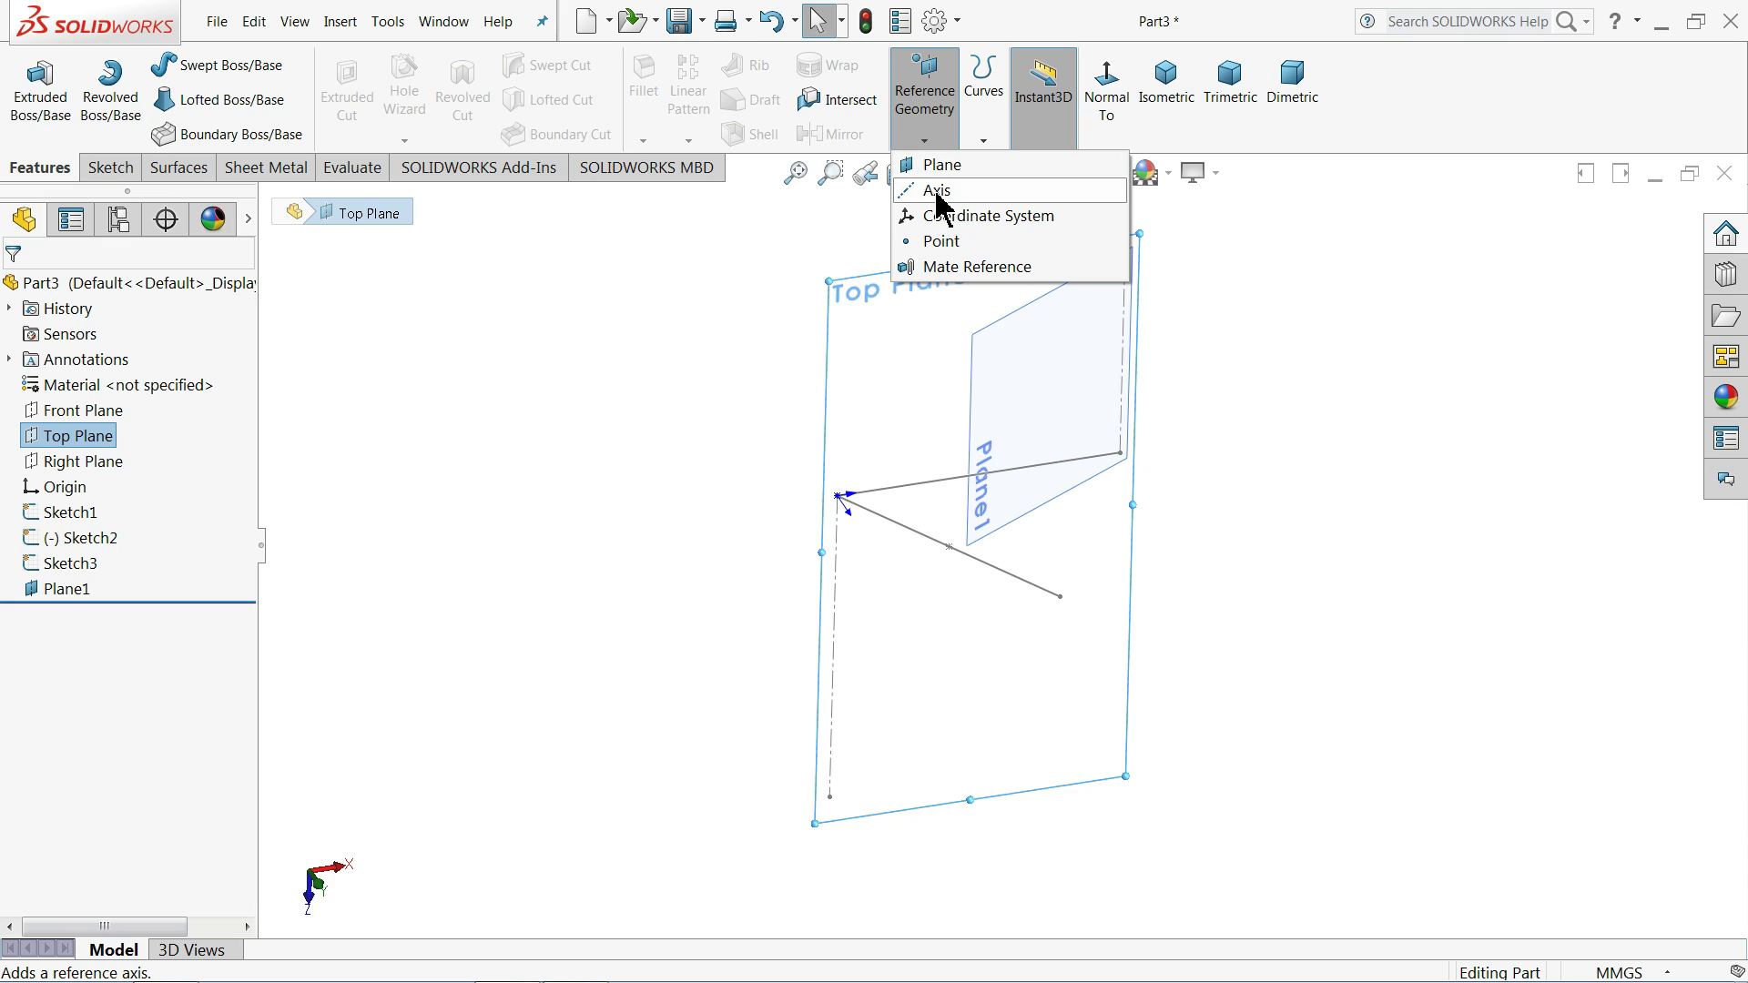
click(941, 166)
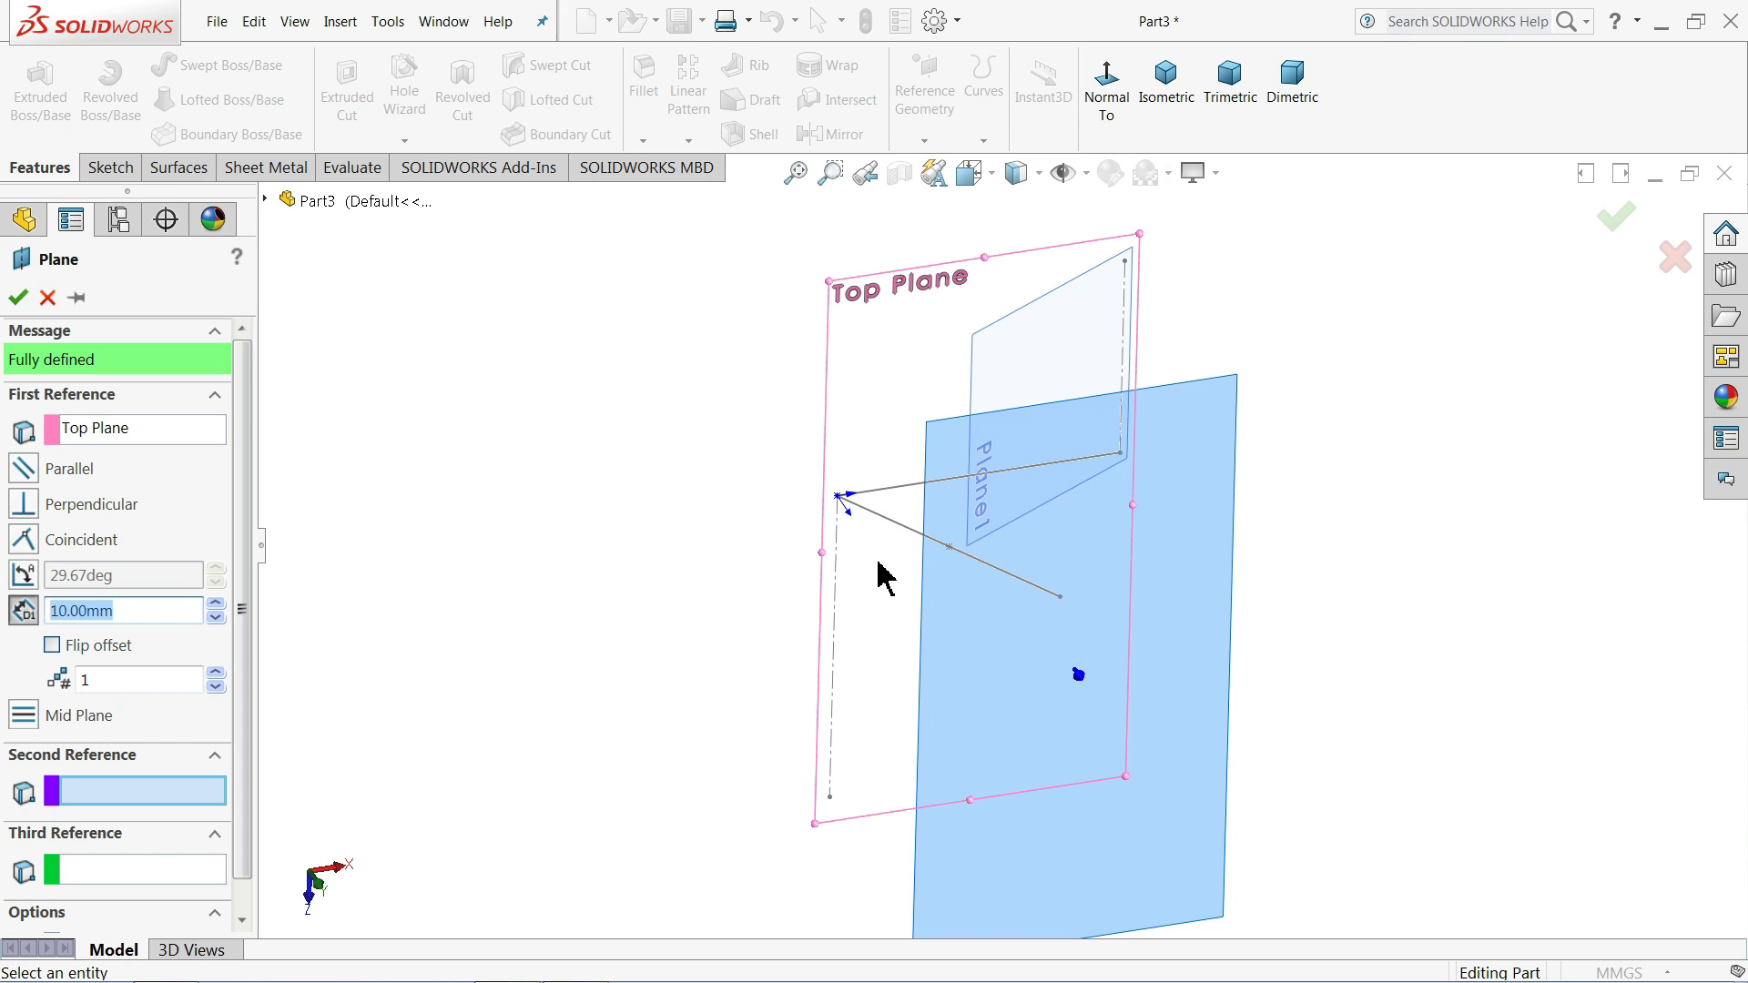
click(838, 581)
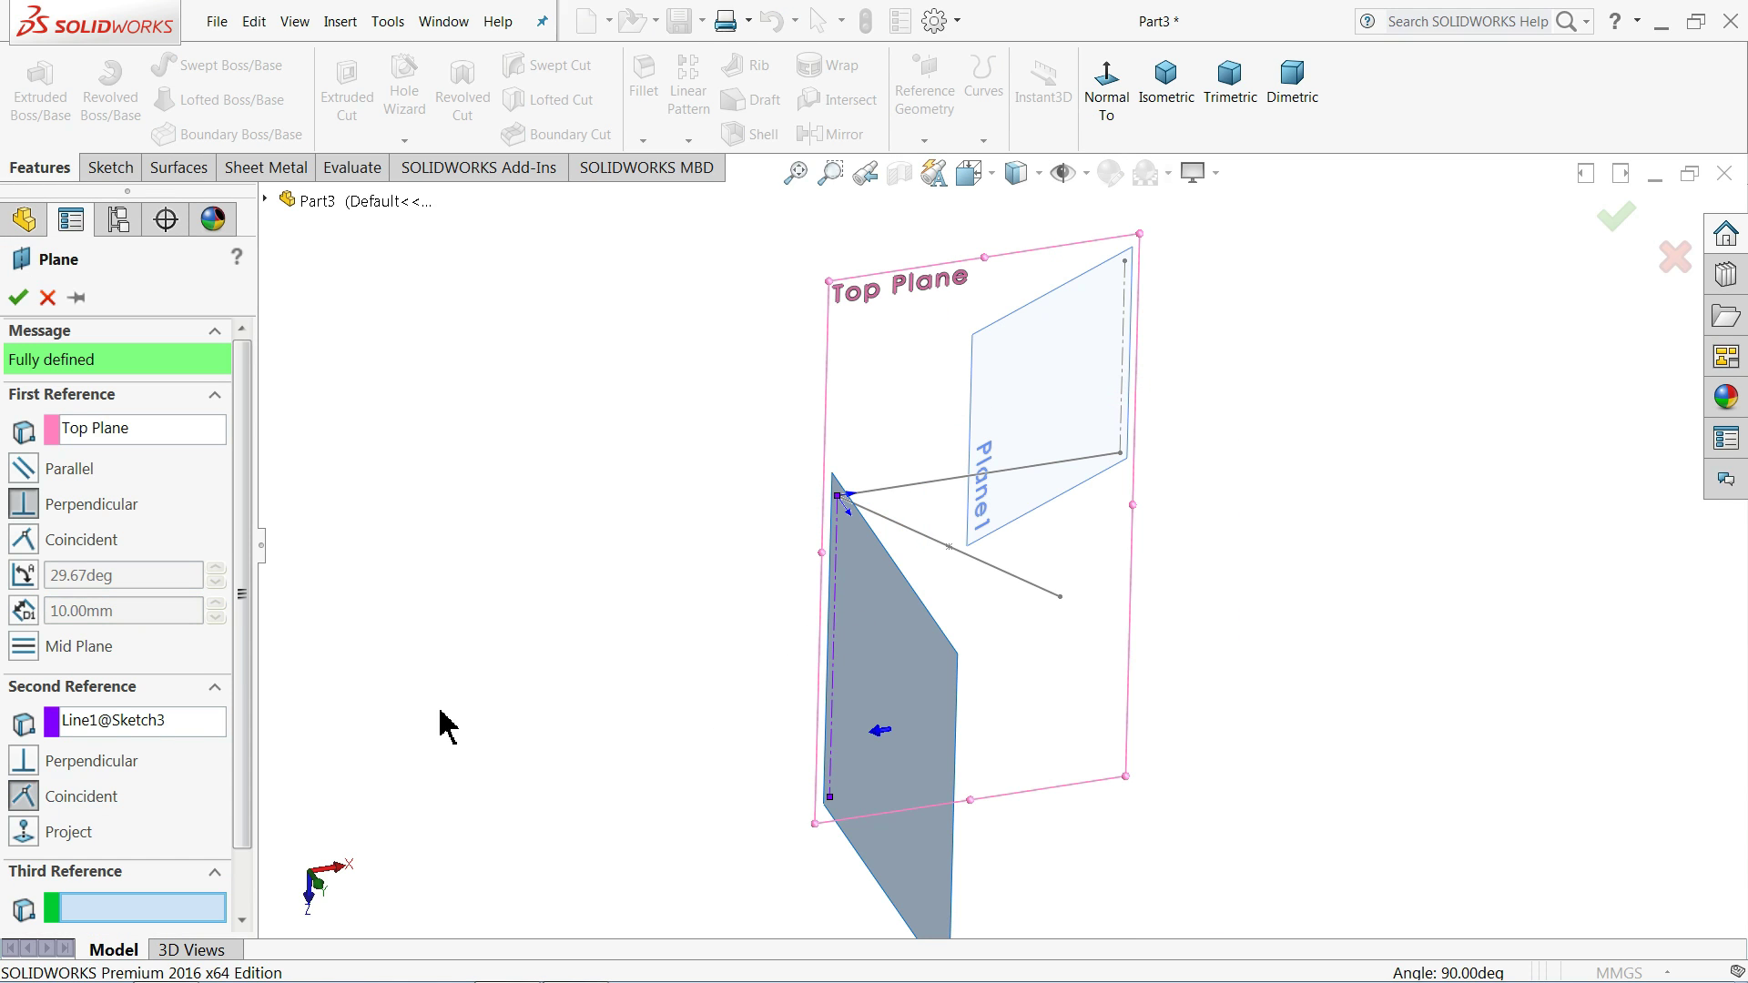
click(34, 583)
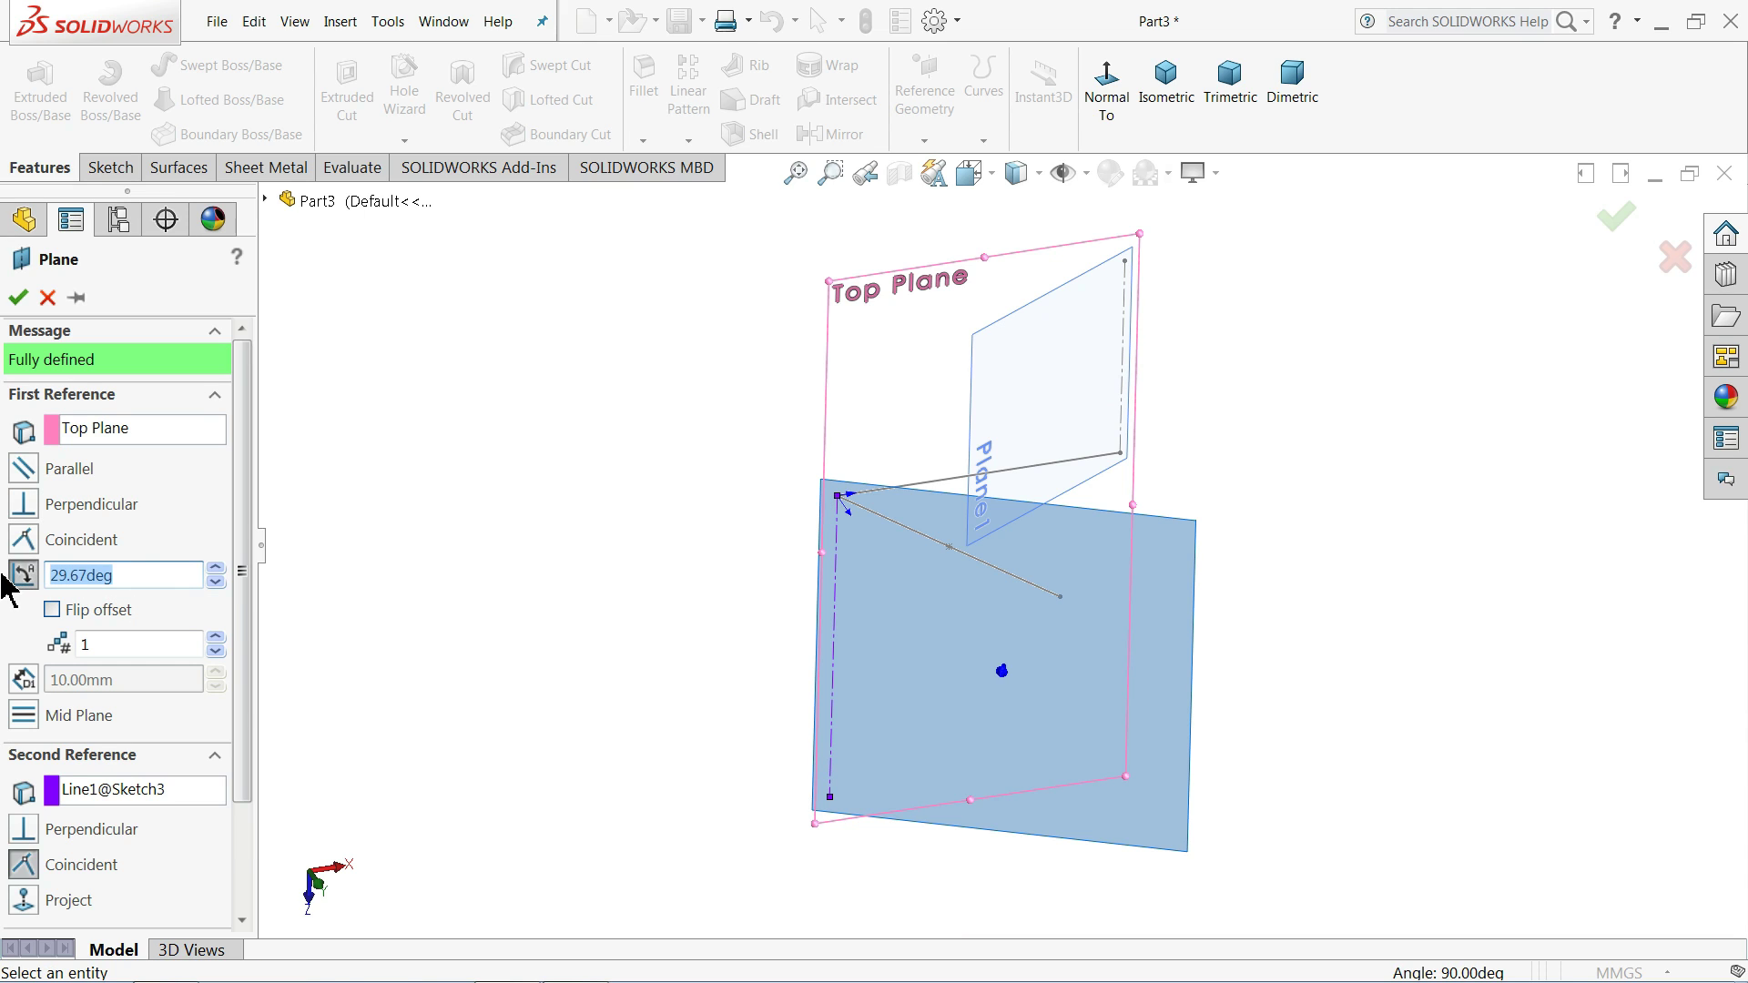
text(60.3)
key(Return)
key(Return)
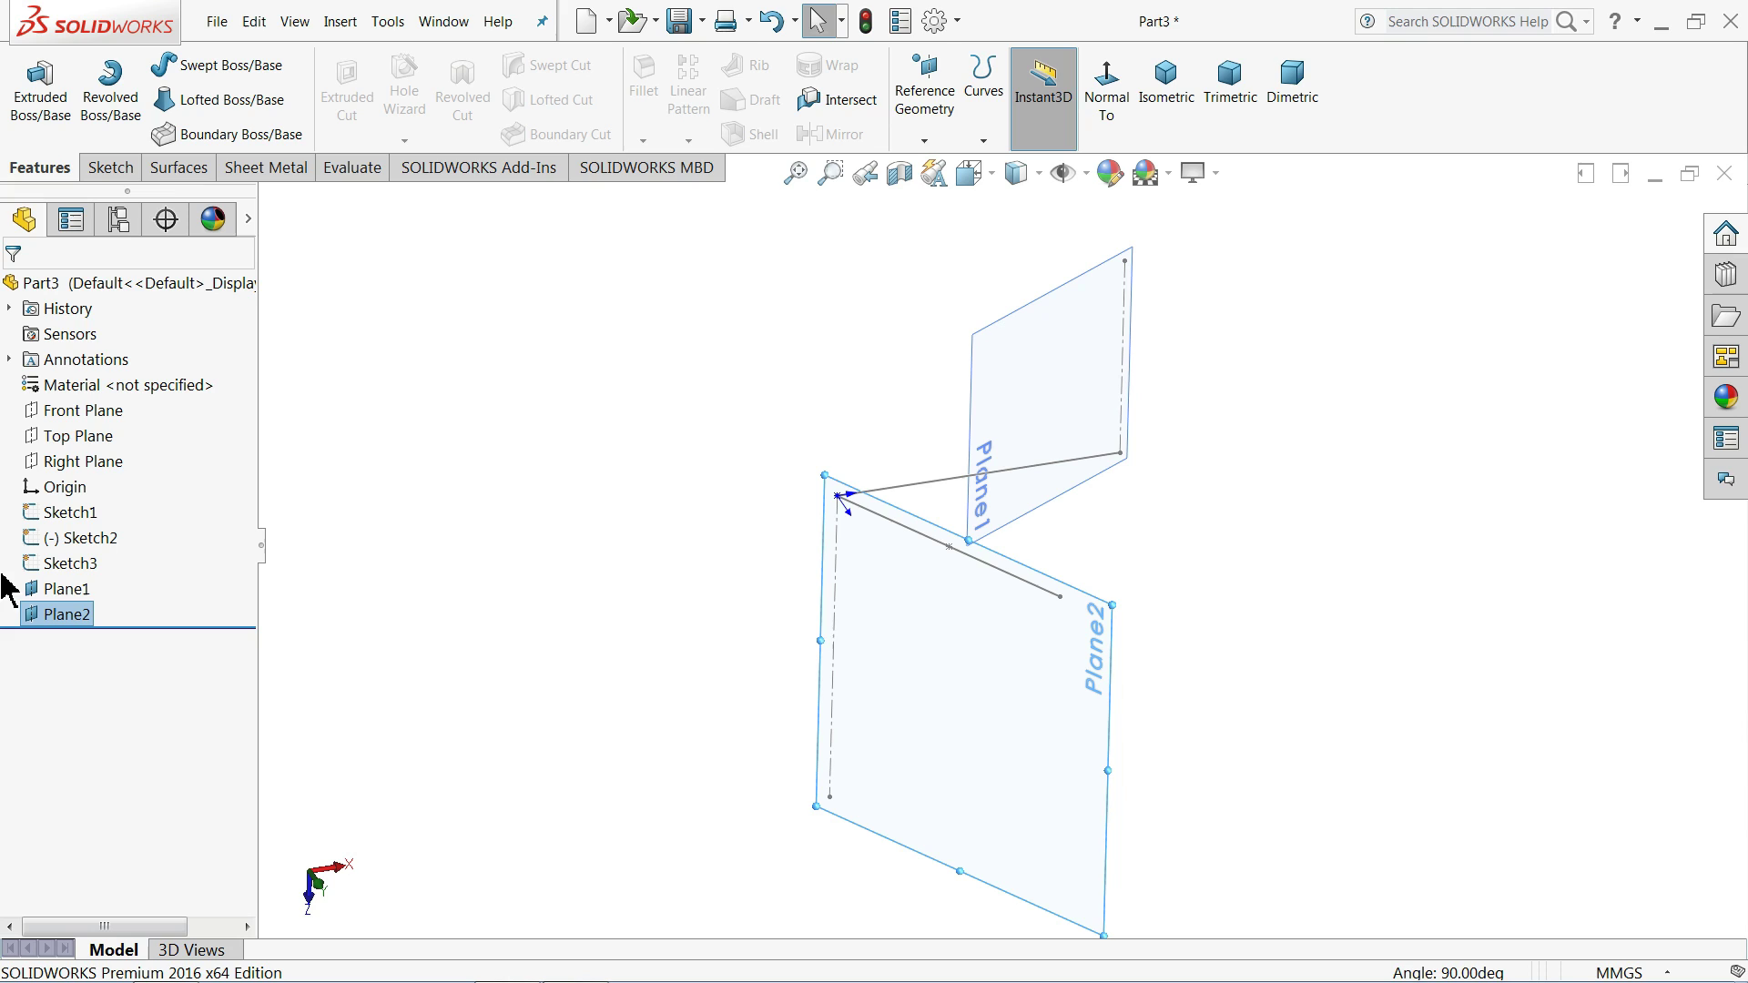
- Reopen the 60.3-degree plane's definition, examine its references and orientation, and close it without edits
click(40, 620)
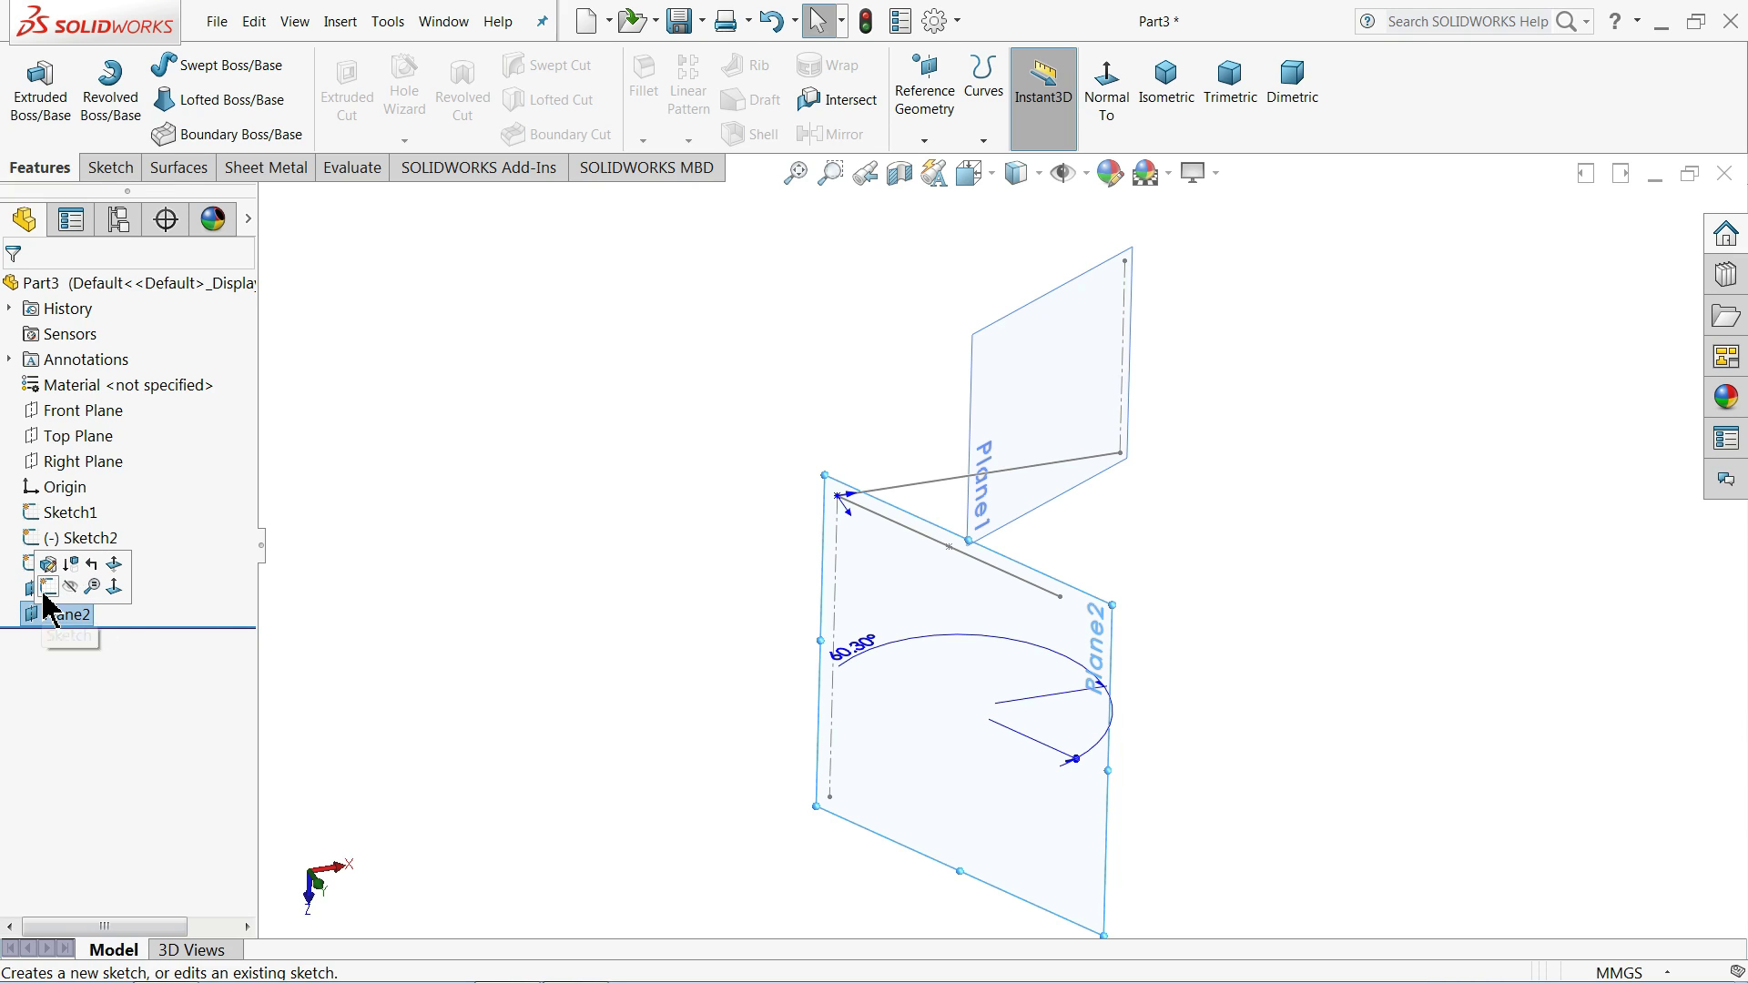
click(47, 574)
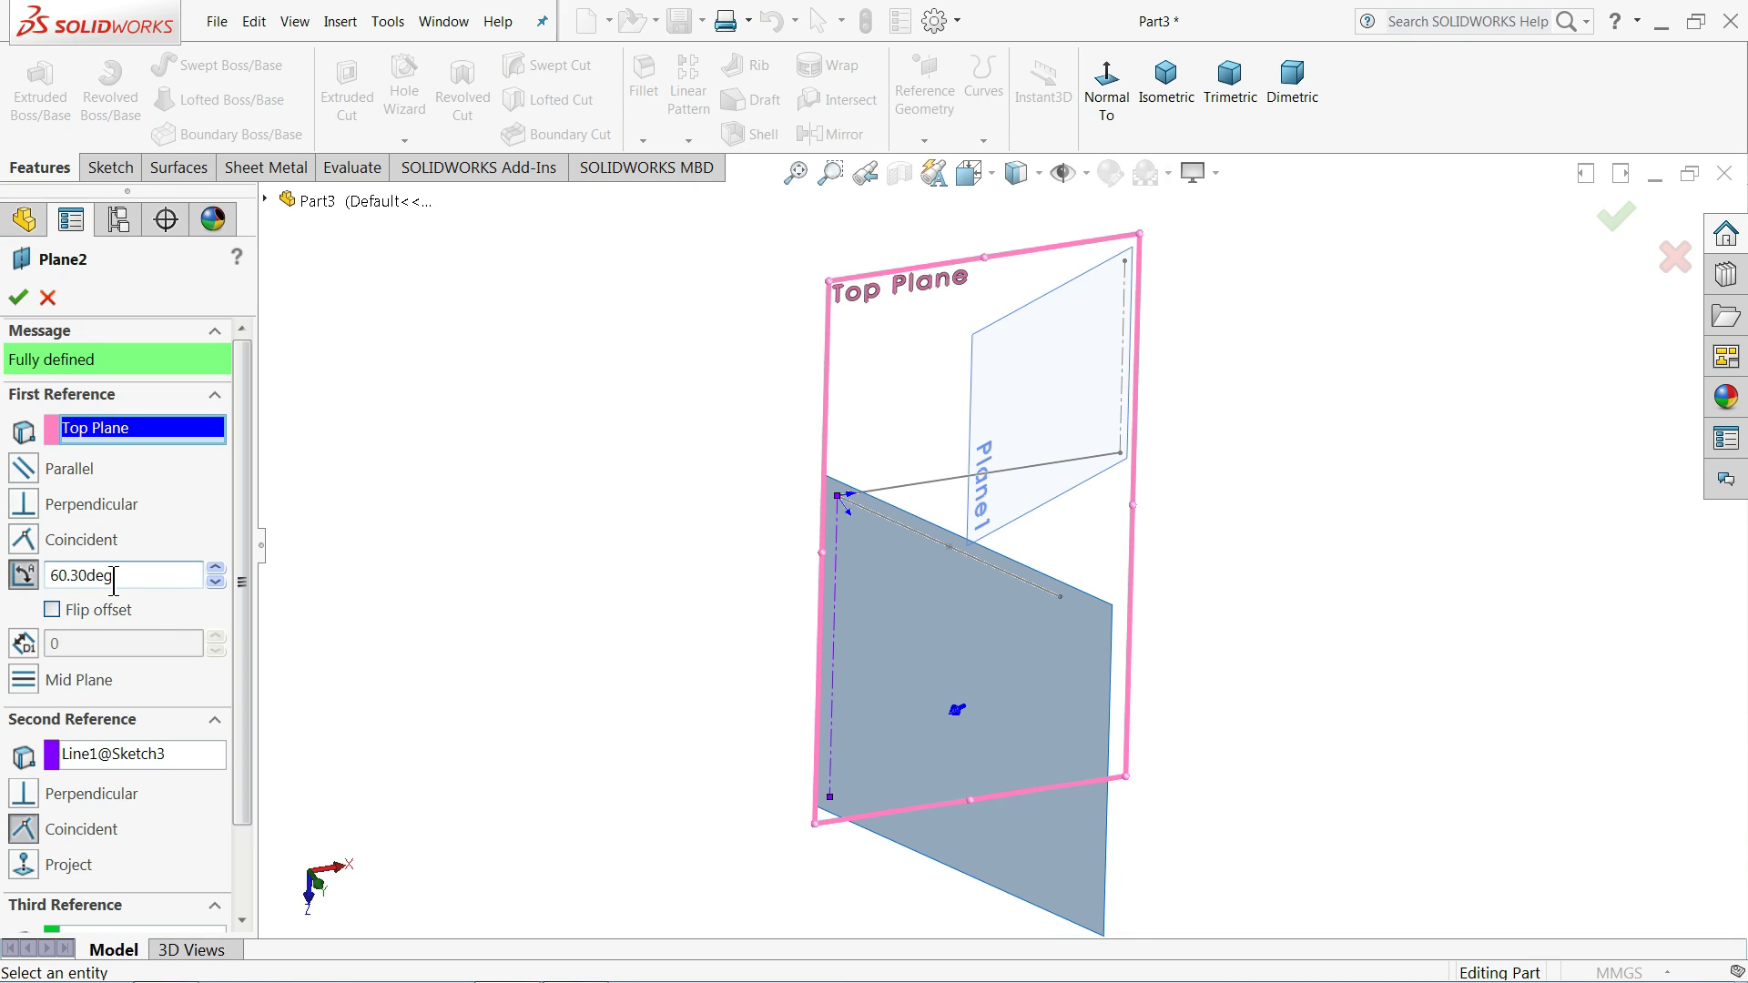
scroll(647, 583, up, 1)
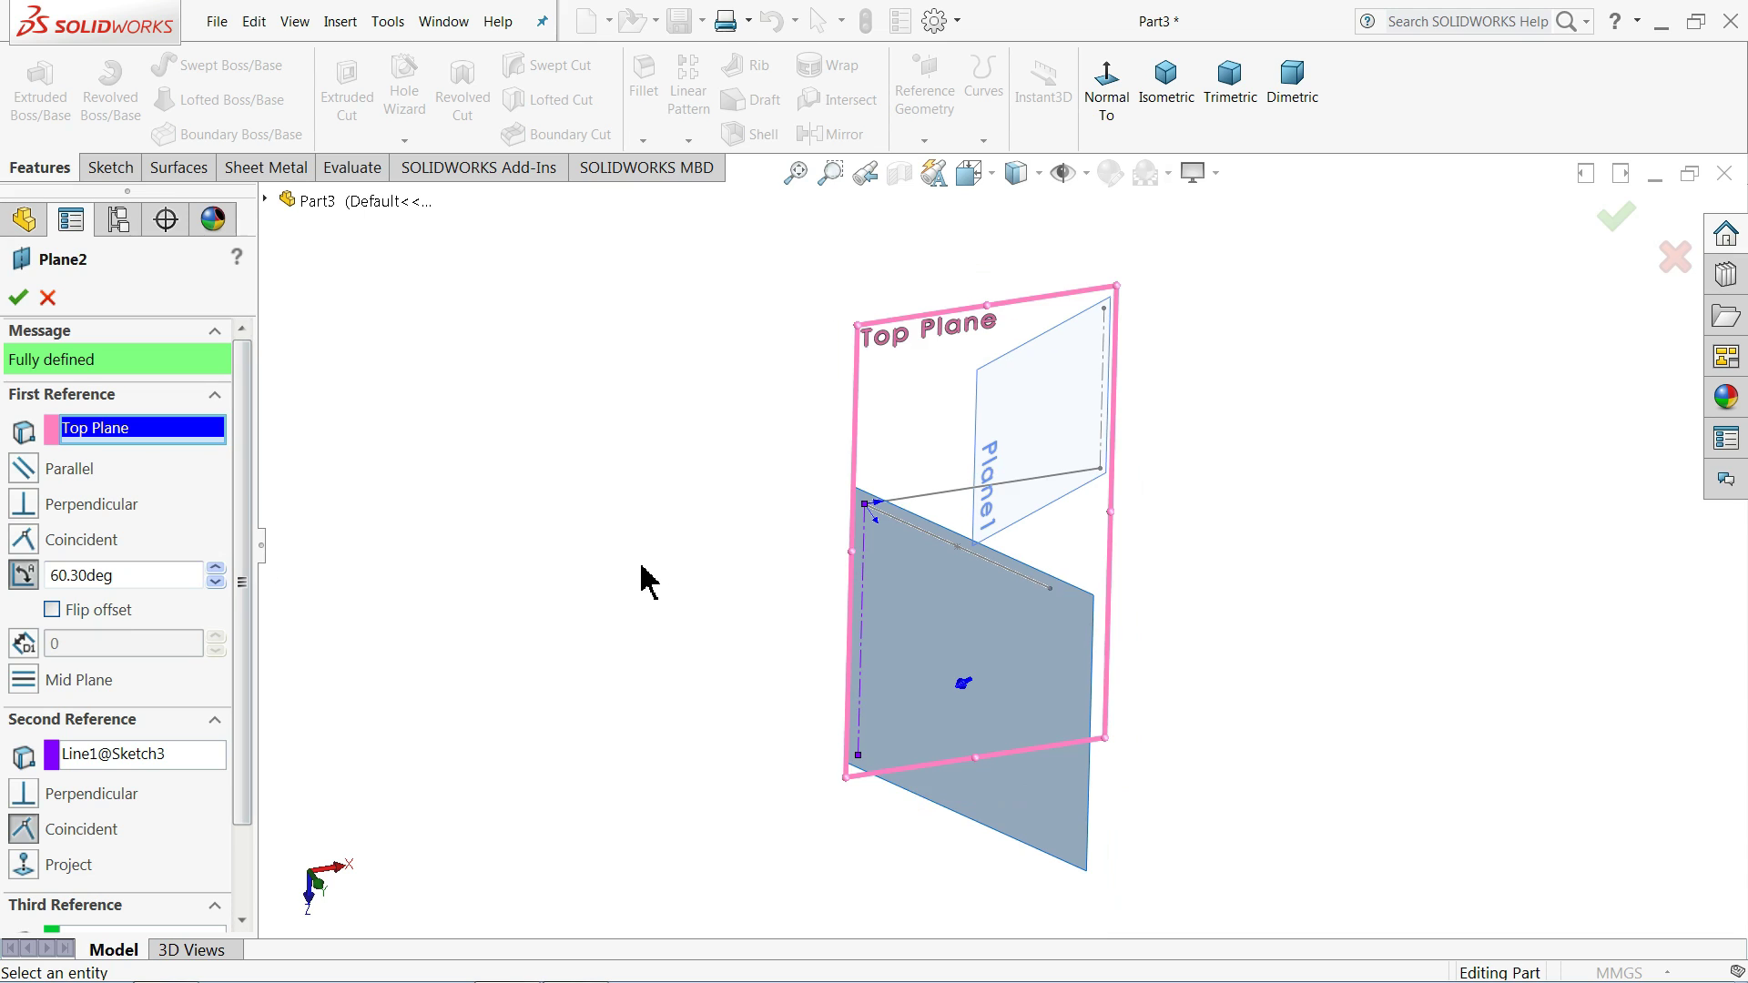
scroll(1068, 654, down, 1)
middle_drag(937, 646, 942, 624)
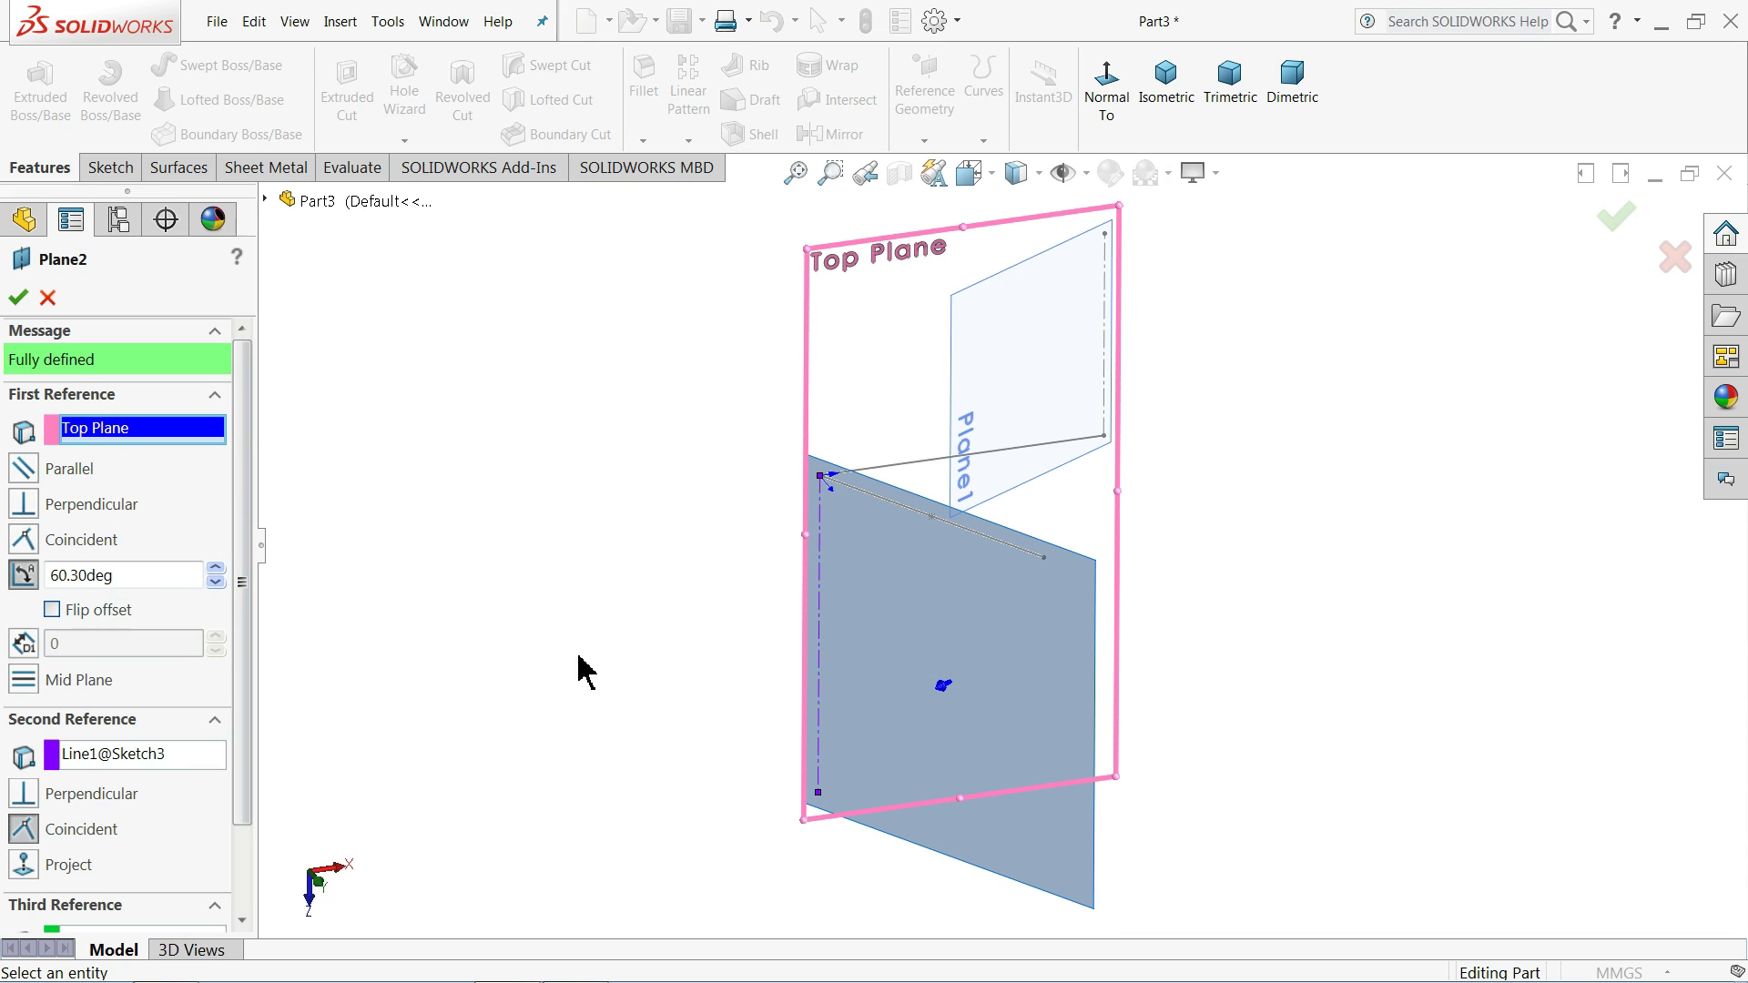
mouse_move(750, 637)
middle_down()
mouse_move(655, 741)
mouse_move(742, 646)
middle_up()
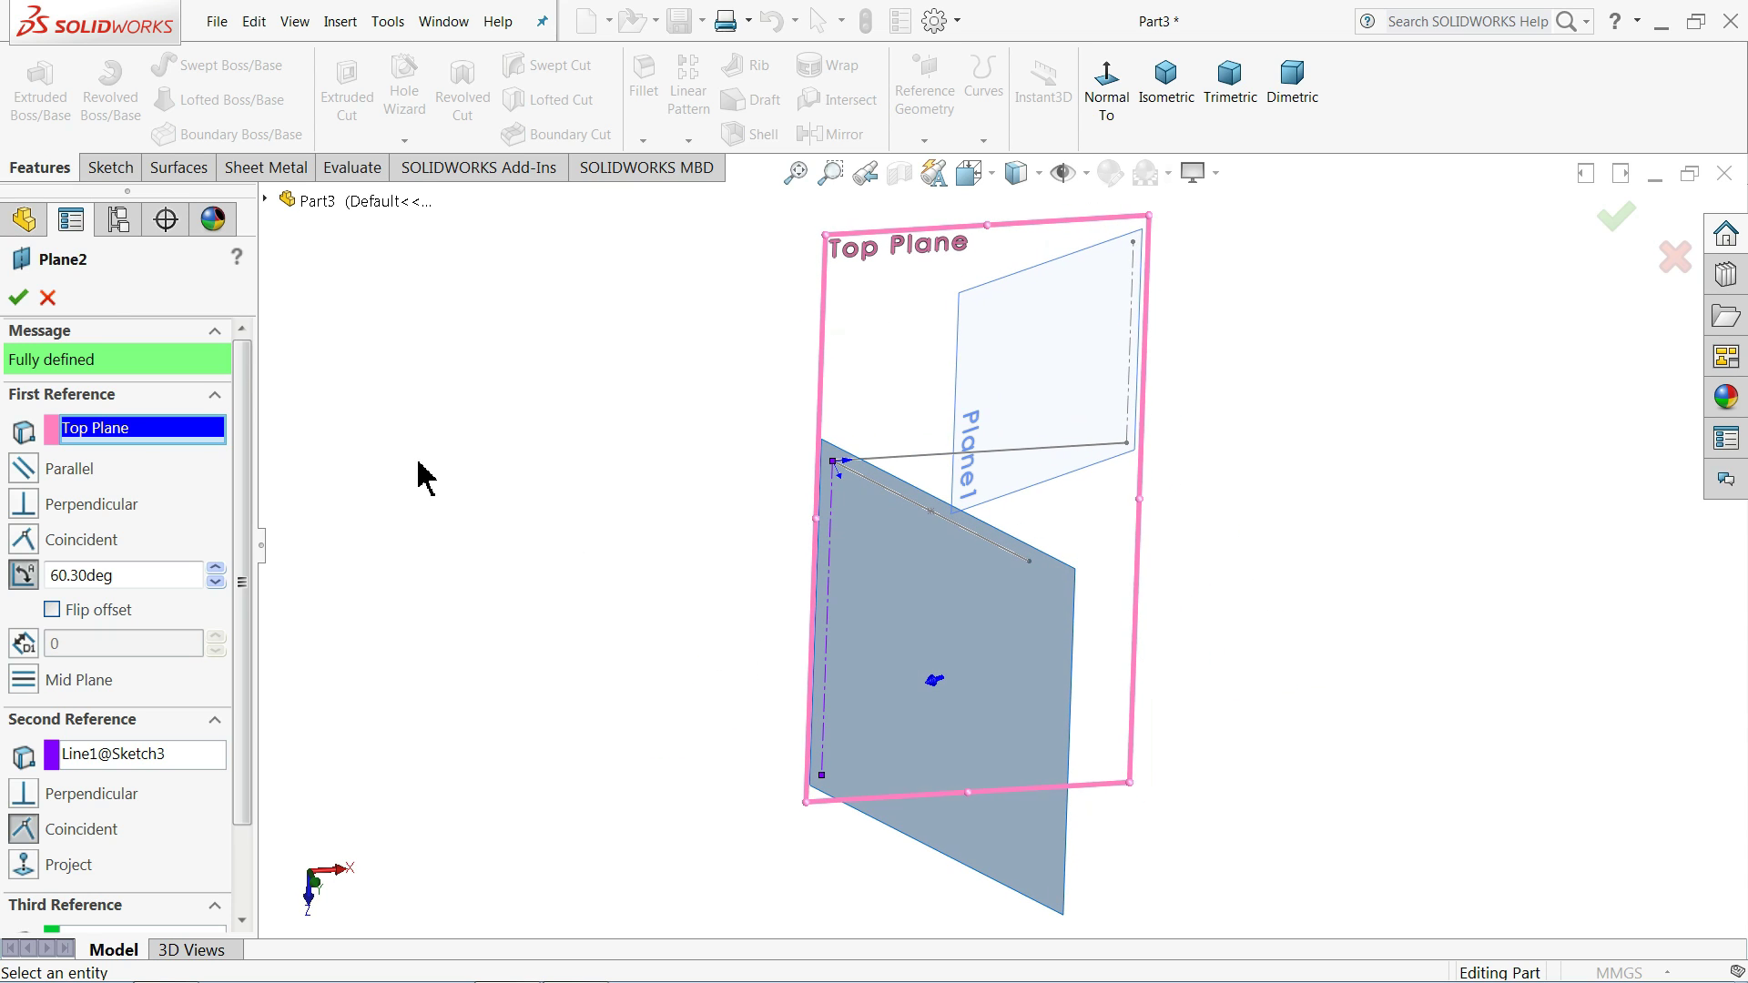
click(19, 299)
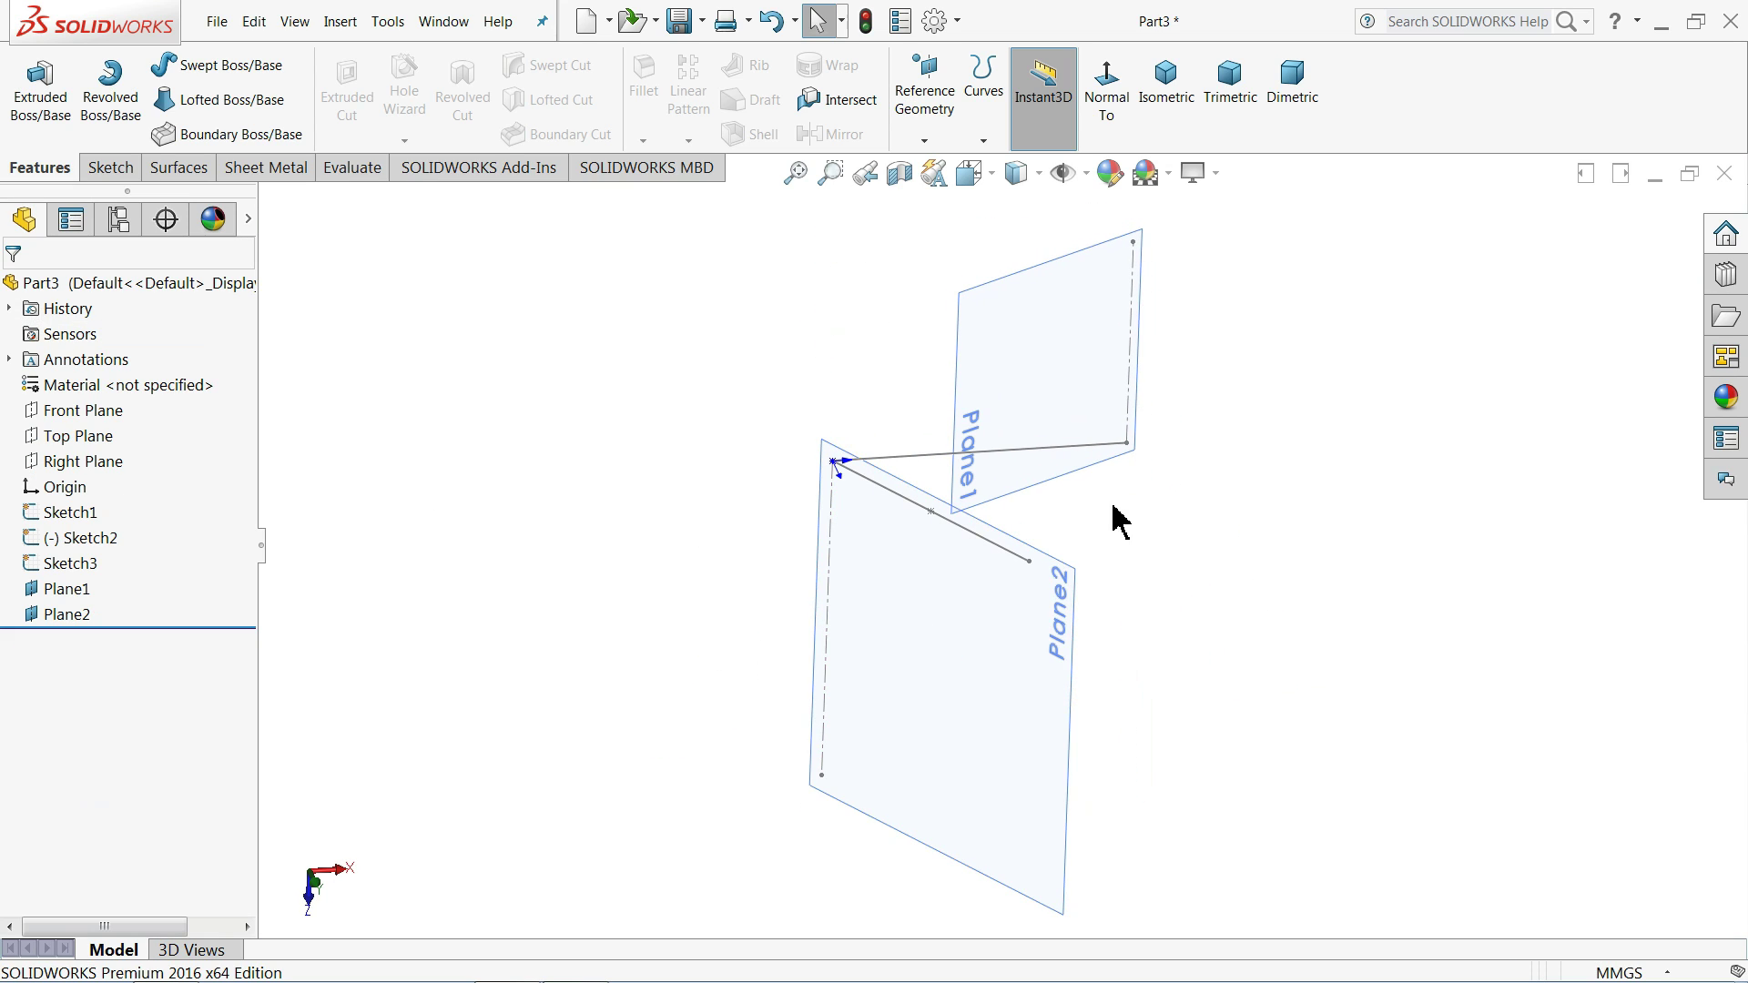
- Enlarge the displayed boundary of Plane1 by pulling its corner outward beyond the horizontal line's far end
click(1137, 322)
click(1137, 460)
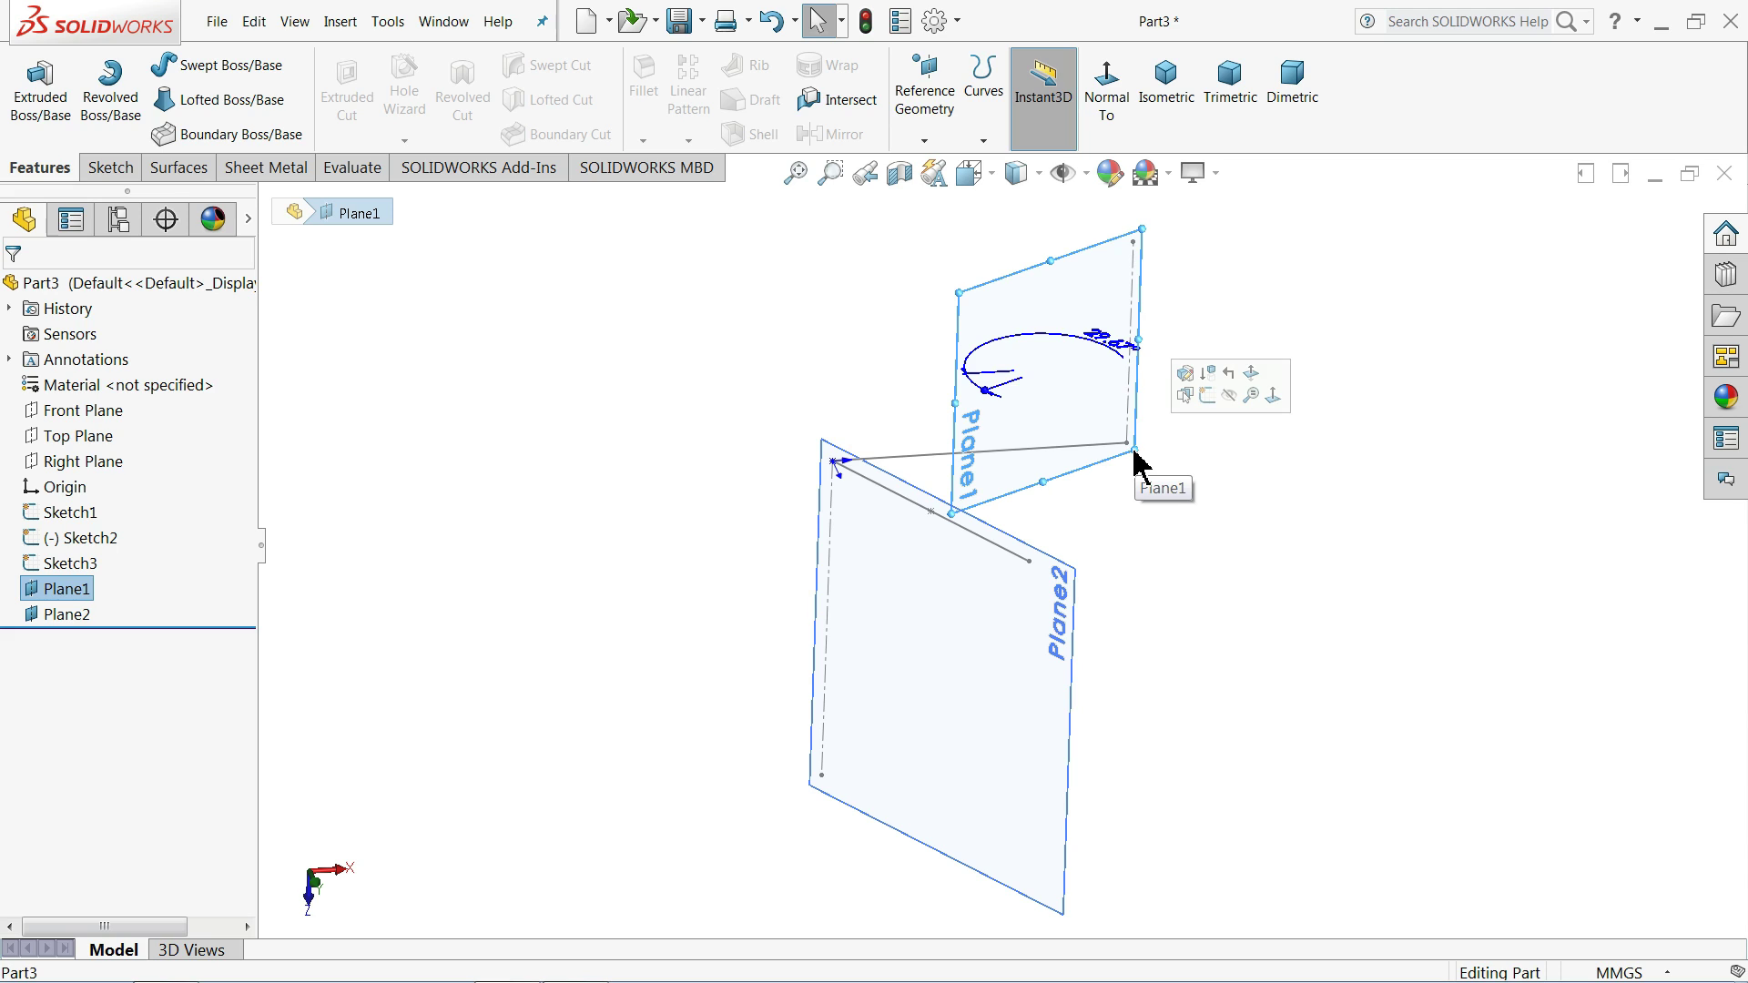
drag(1135, 450, 1282, 546)
click(1377, 488)
middle_drag(1377, 488, 1152, 540)
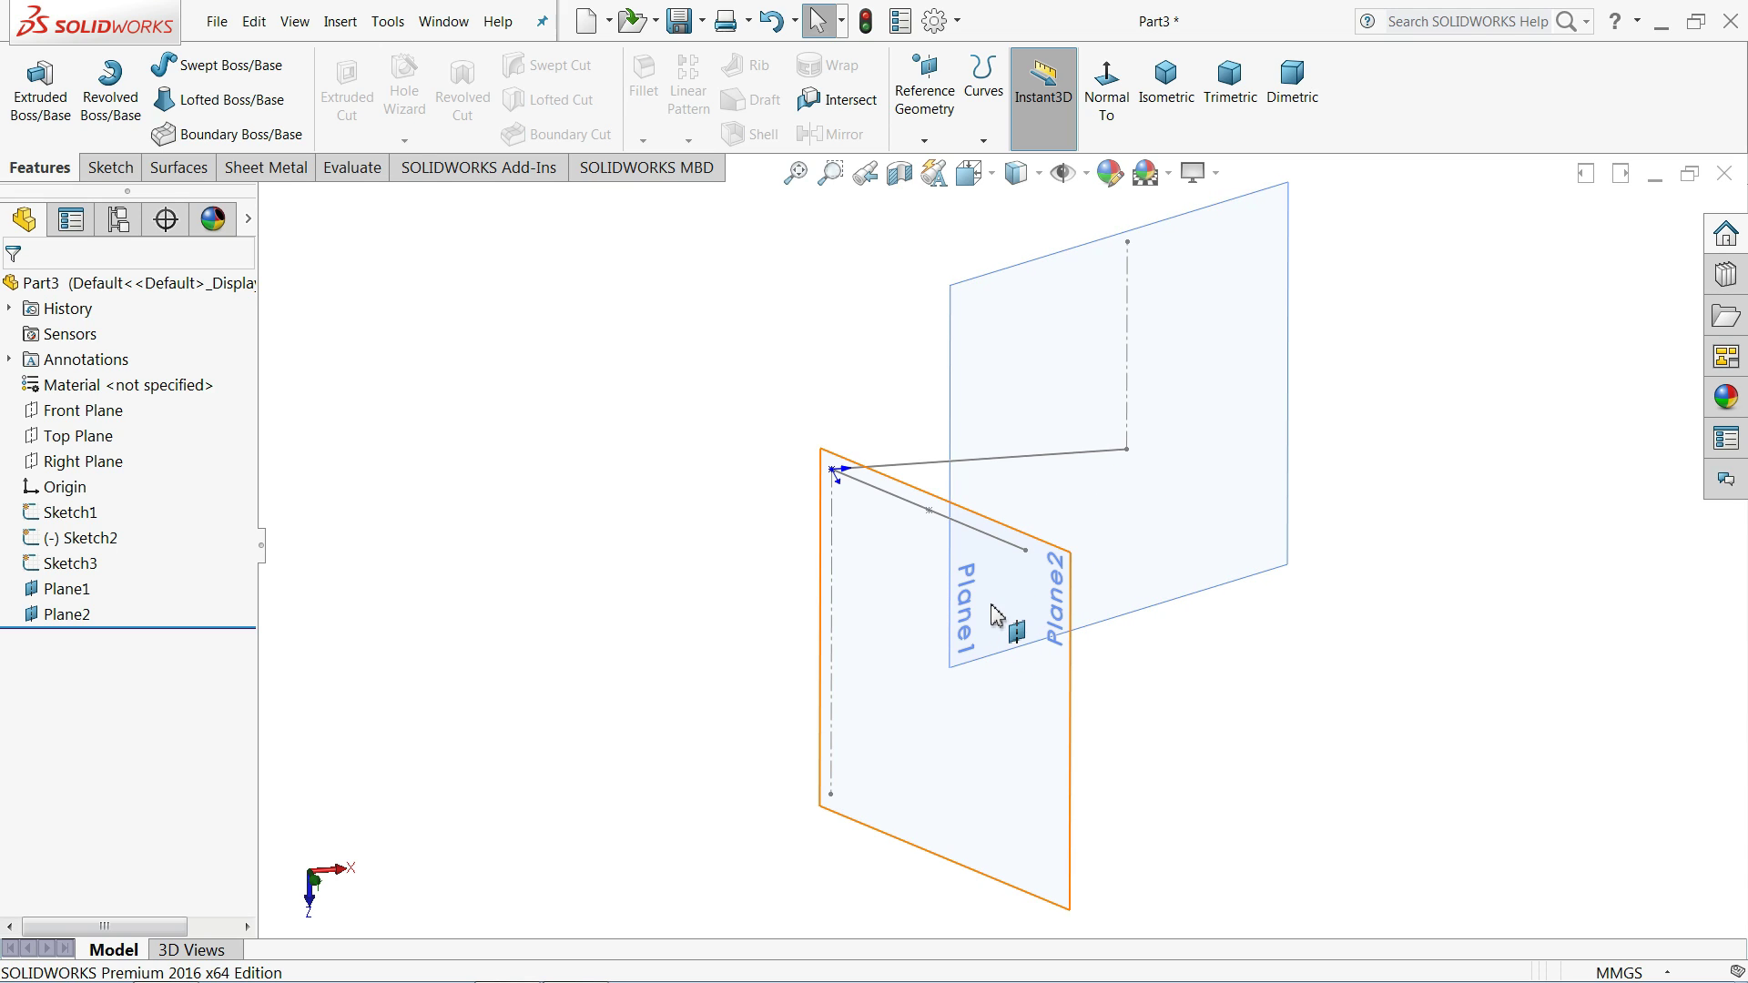
- Open a new sketch on Plane2, the plane through the centerline at the origin
mouse_move(1021, 628)
middle_down()
mouse_move(1065, 534)
mouse_move(1108, 585)
mouse_move(1053, 496)
mouse_move(1085, 351)
mouse_move(1233, 504)
middle_up()
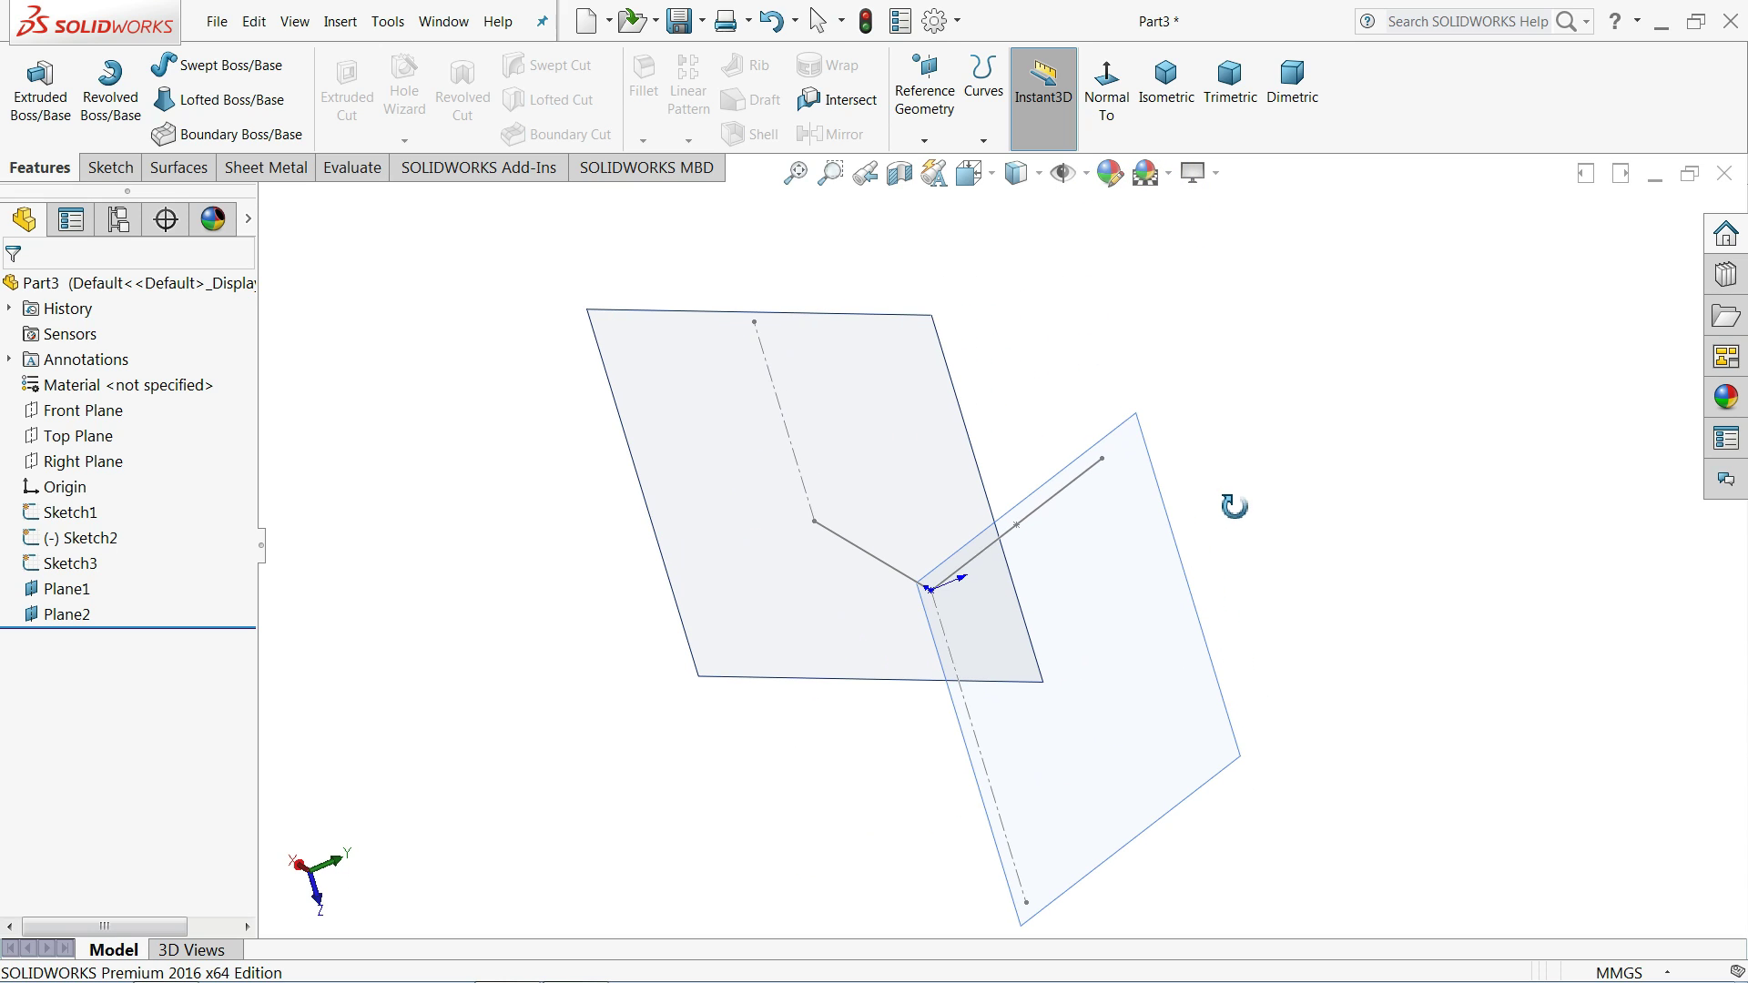
click(1165, 98)
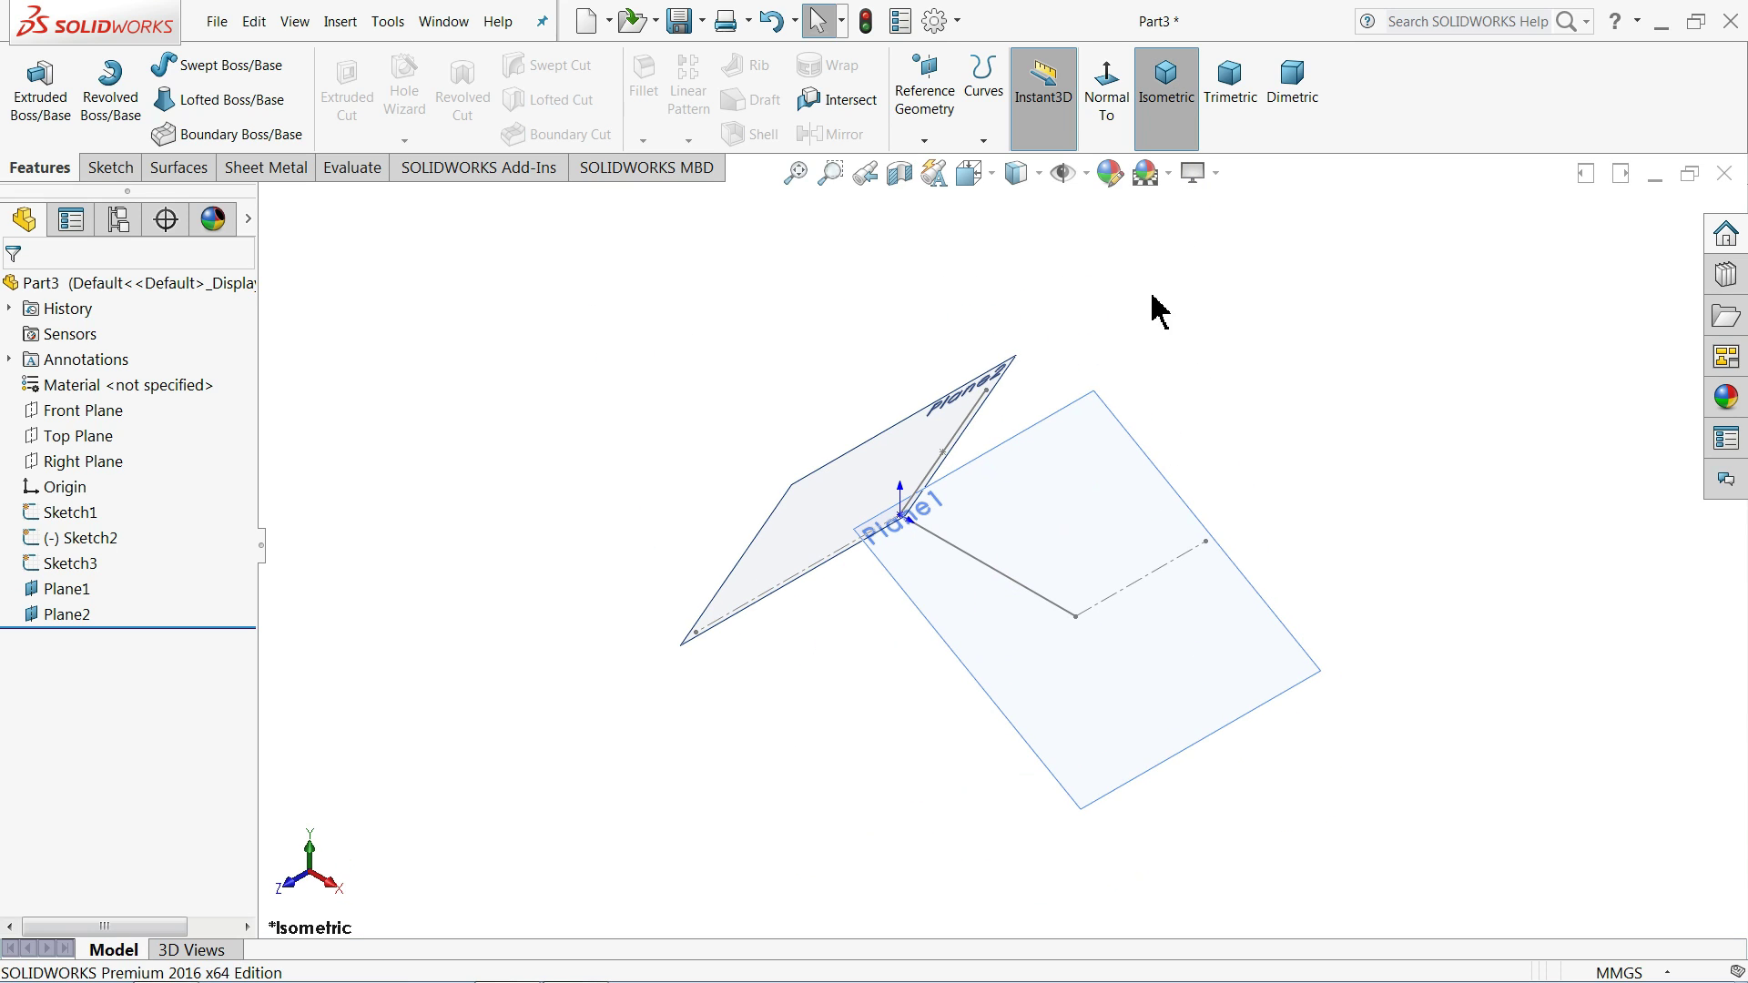
mouse_move(964, 695)
middle_down()
mouse_move(983, 472)
mouse_move(991, 574)
mouse_move(1034, 496)
mouse_move(1019, 513)
mouse_move(1023, 476)
mouse_move(1018, 601)
middle_up()
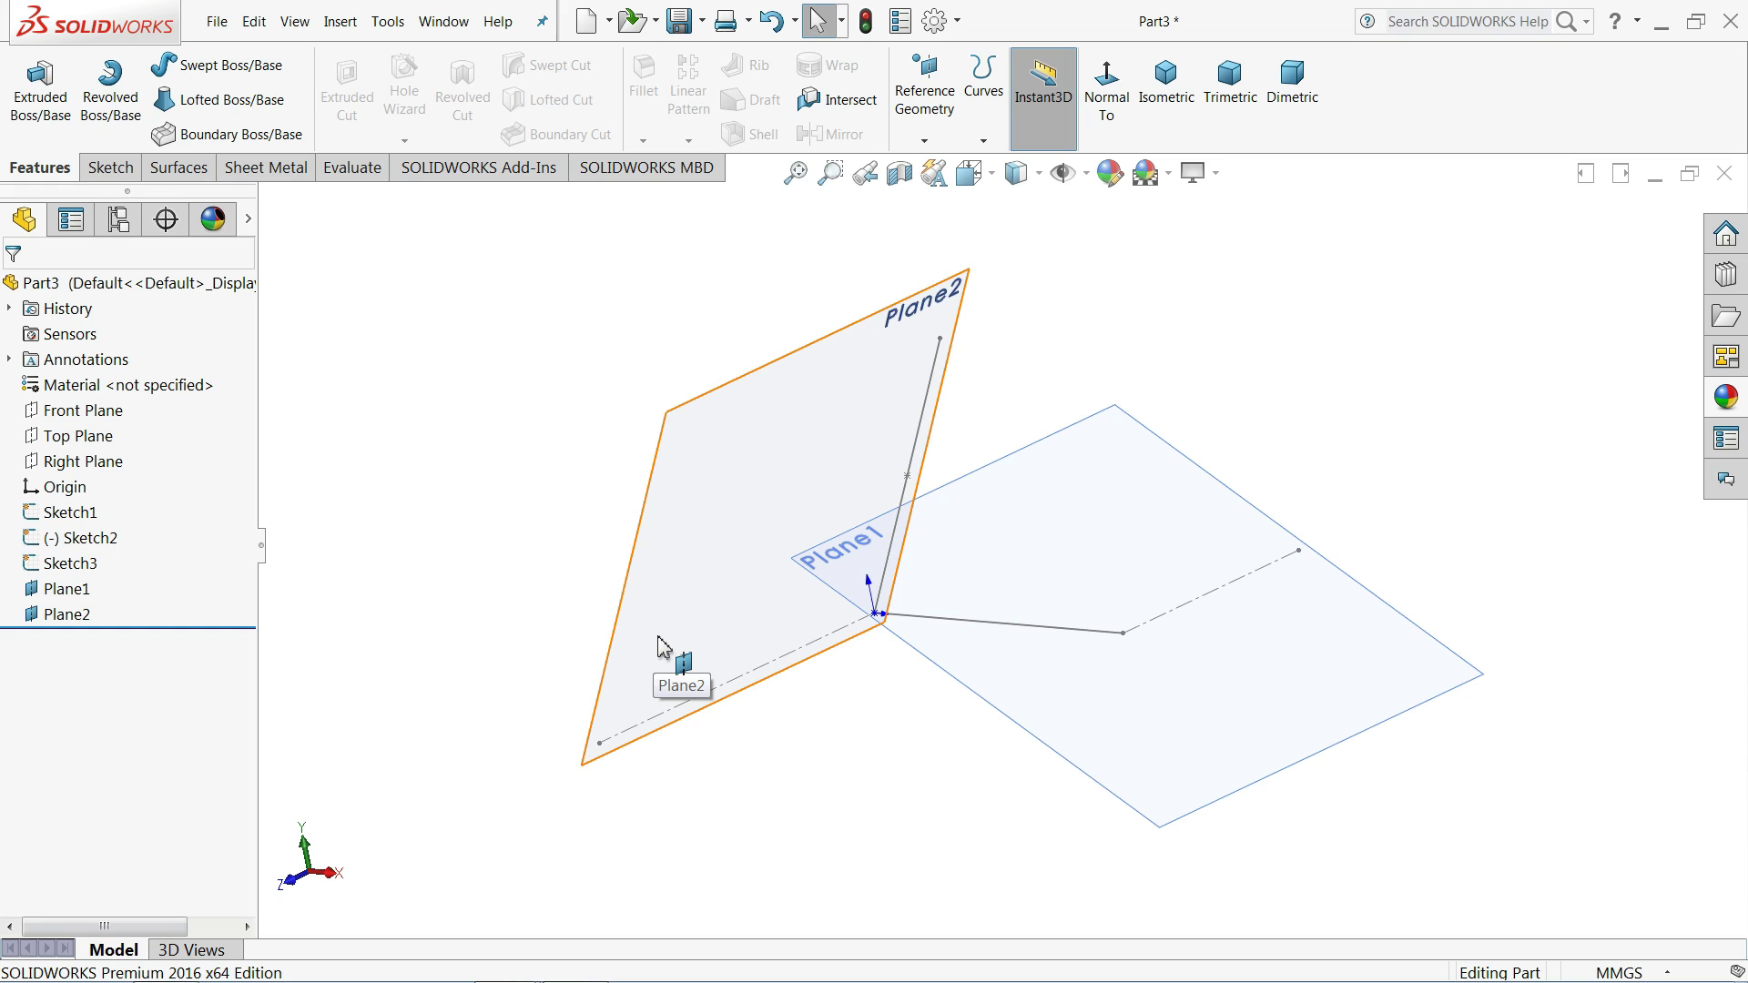
click(731, 424)
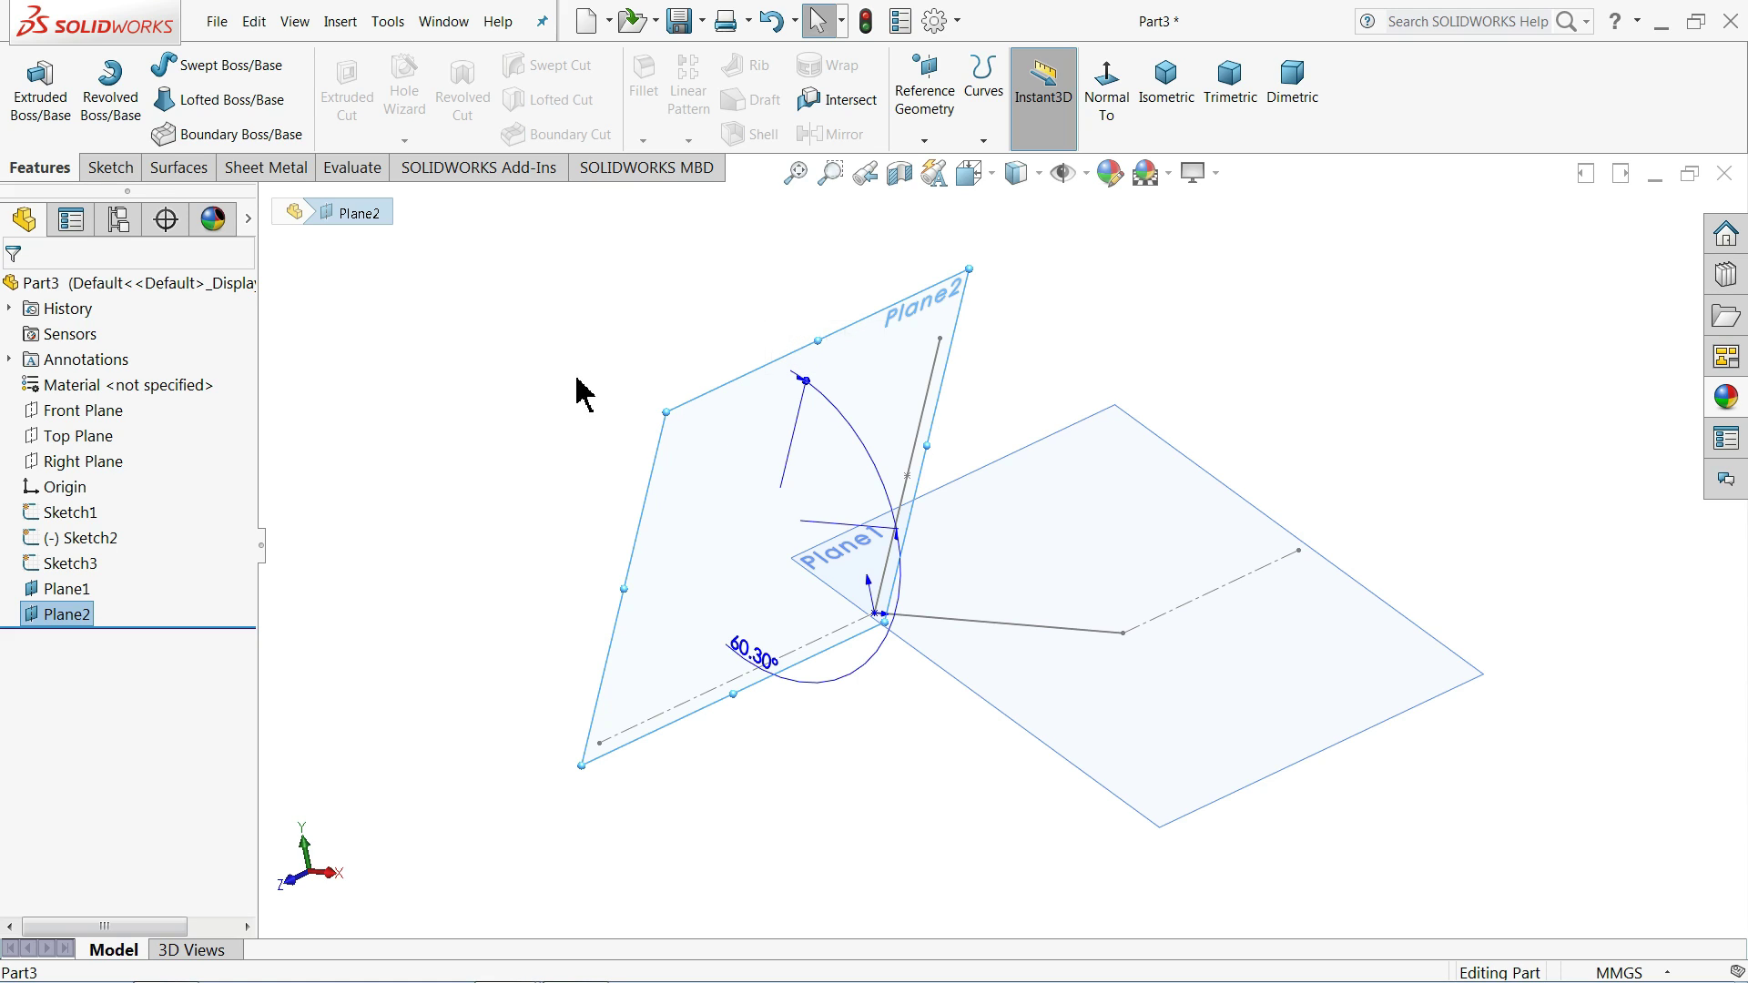
click(109, 168)
click(30, 82)
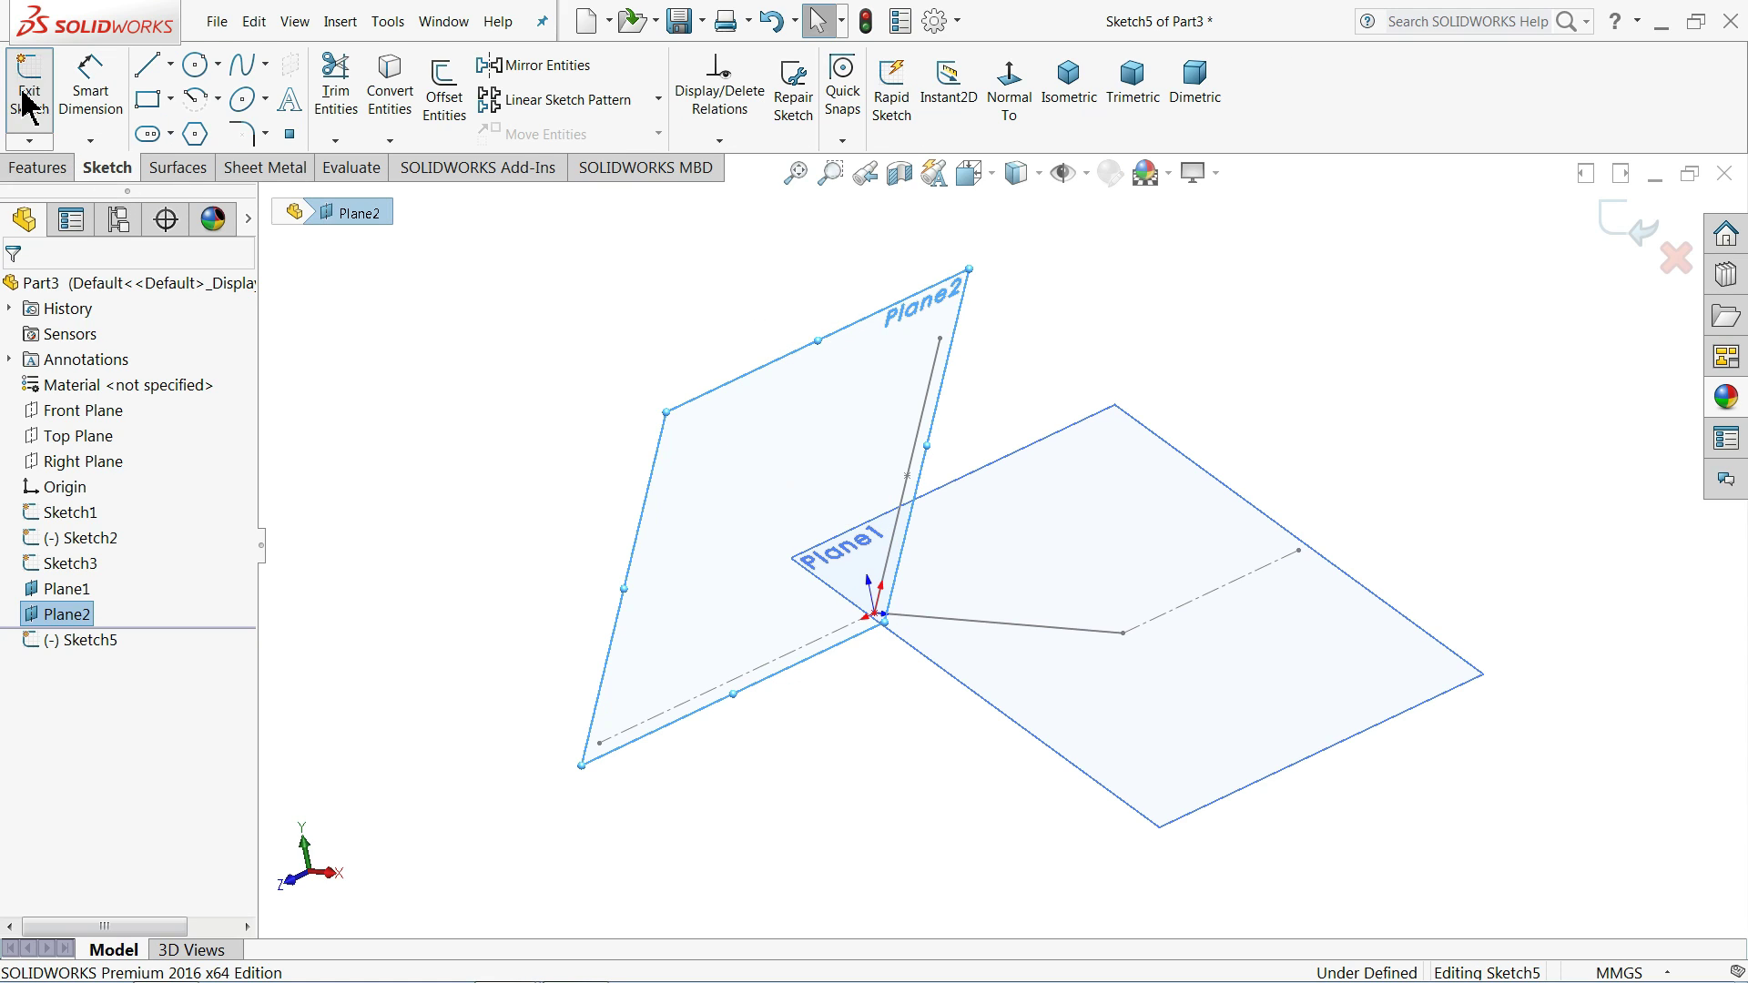
- Sketch a line about 5 mm long from the origin along the centerline, continued by a large tangent arc curving back above it
click(148, 64)
scroll(830, 638, down, 3)
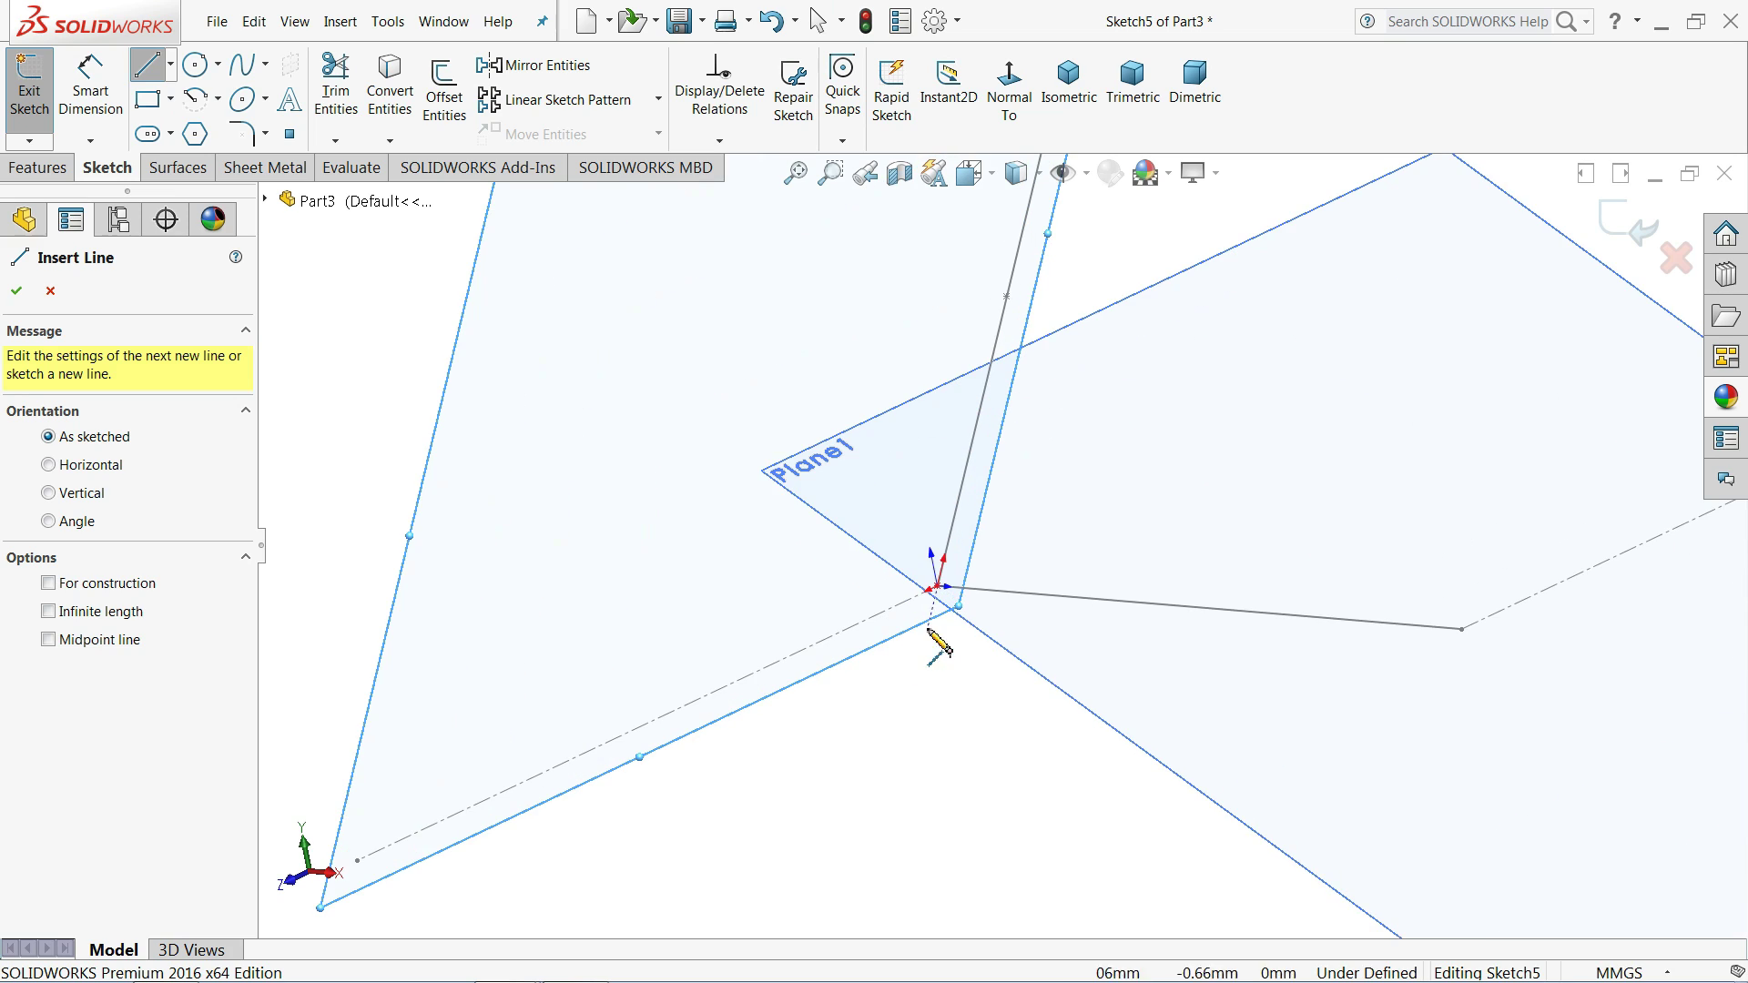
click(939, 588)
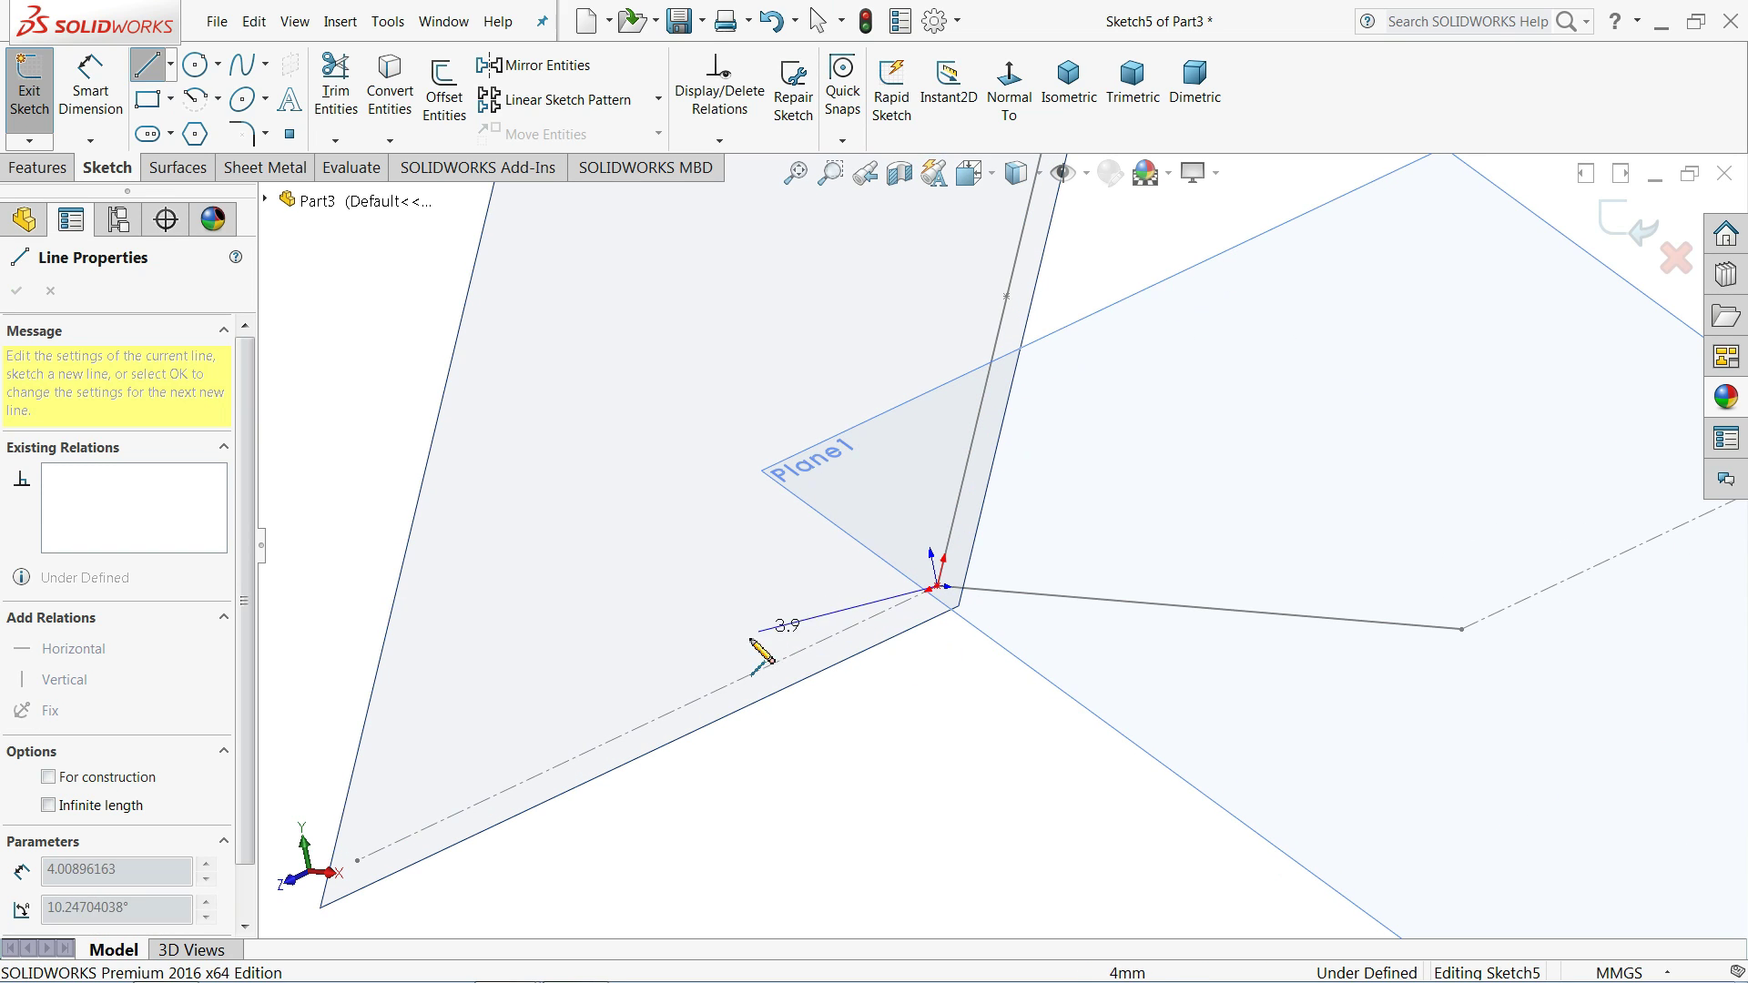
click(690, 703)
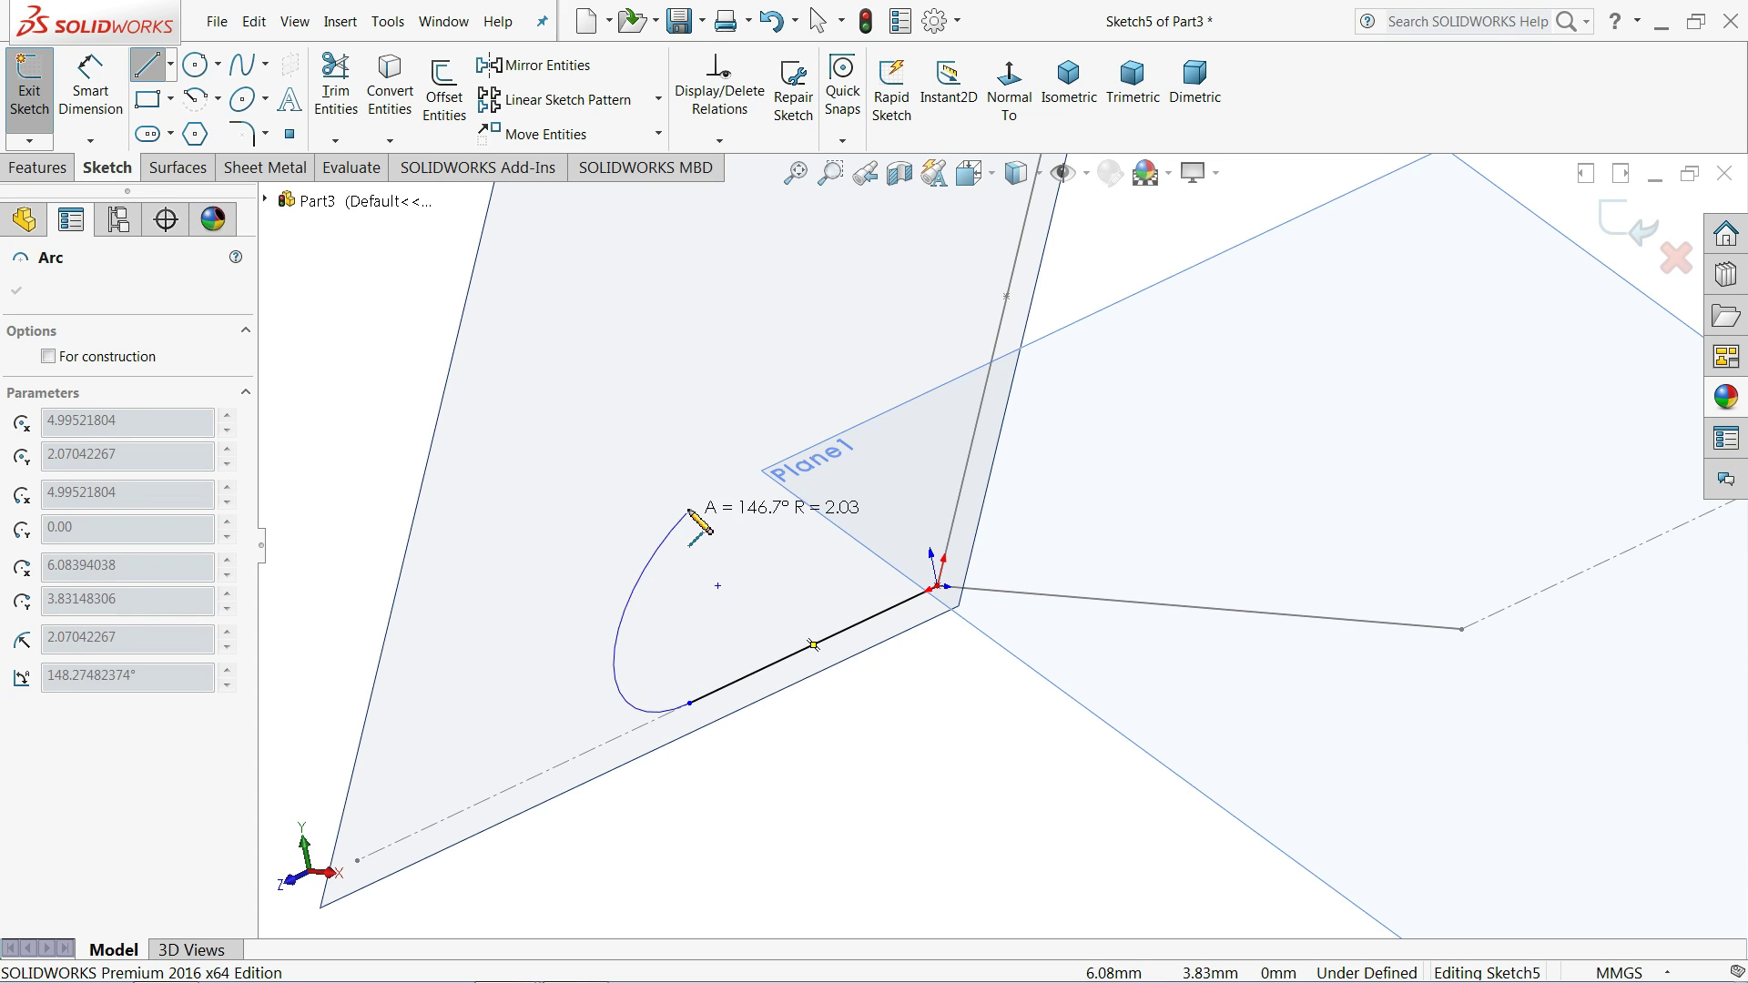
click(709, 306)
right_click(470, 290)
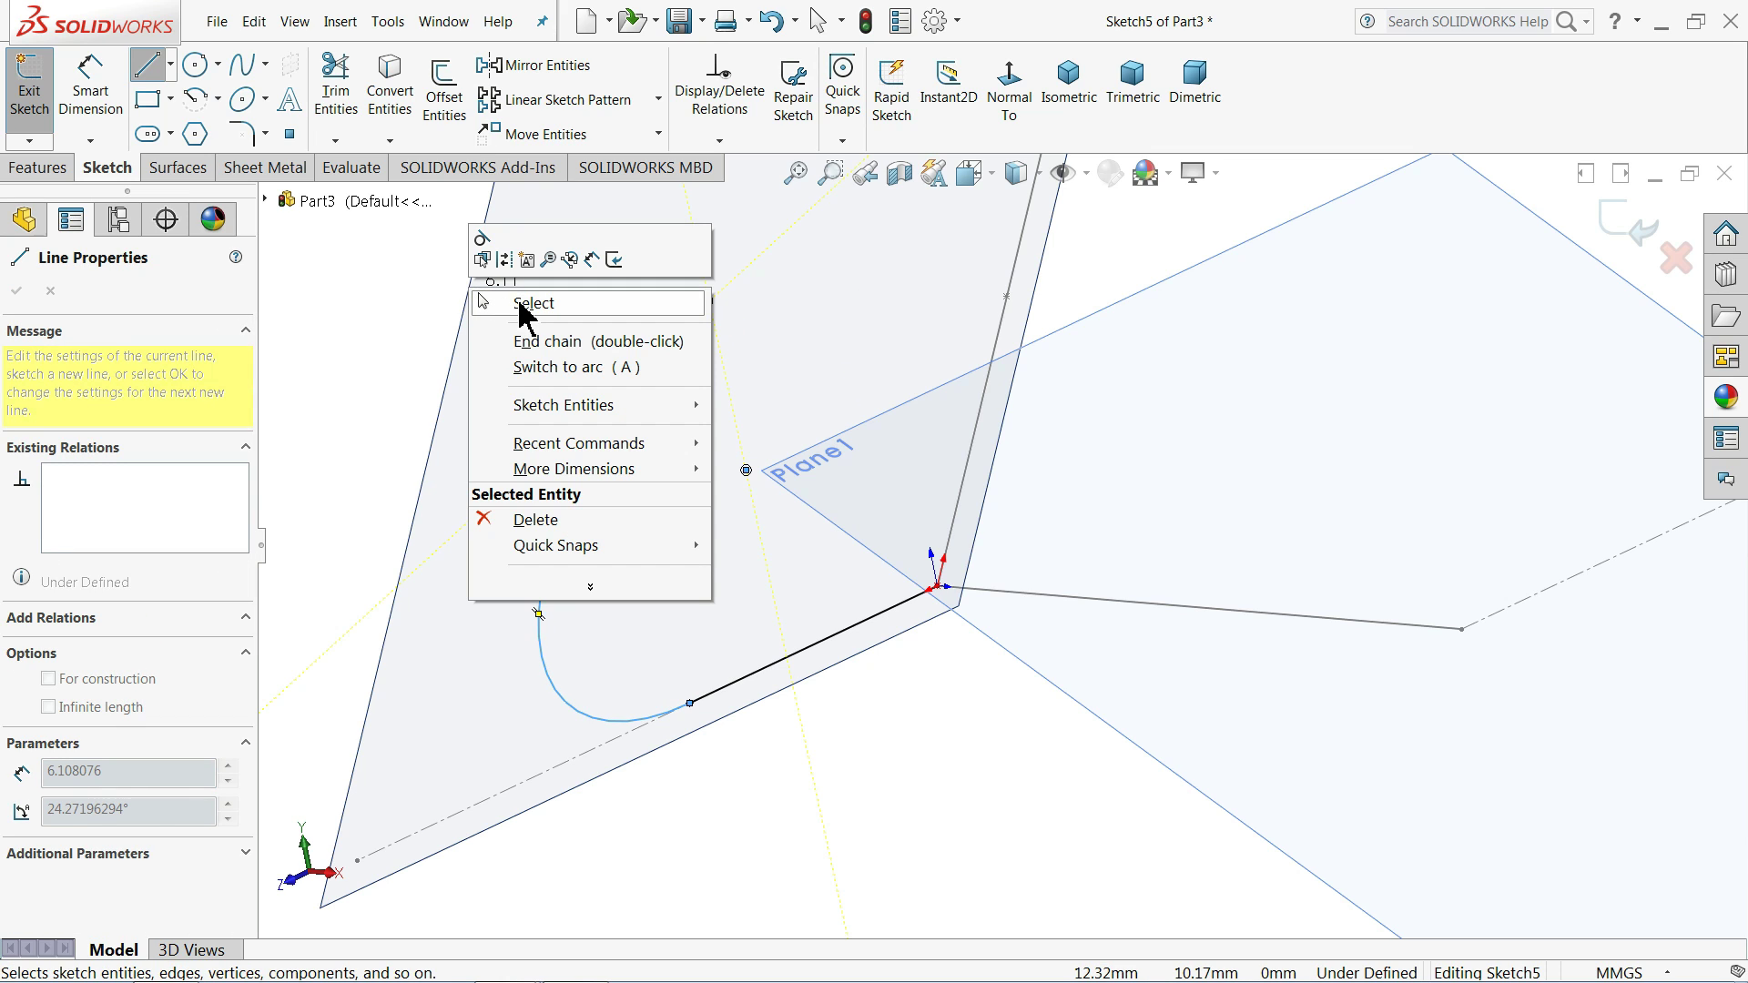
click(532, 303)
- View the sketch face-on and add a Vertical relation between the arc's two endpoints
middle_drag(644, 386, 792, 419)
click(1009, 91)
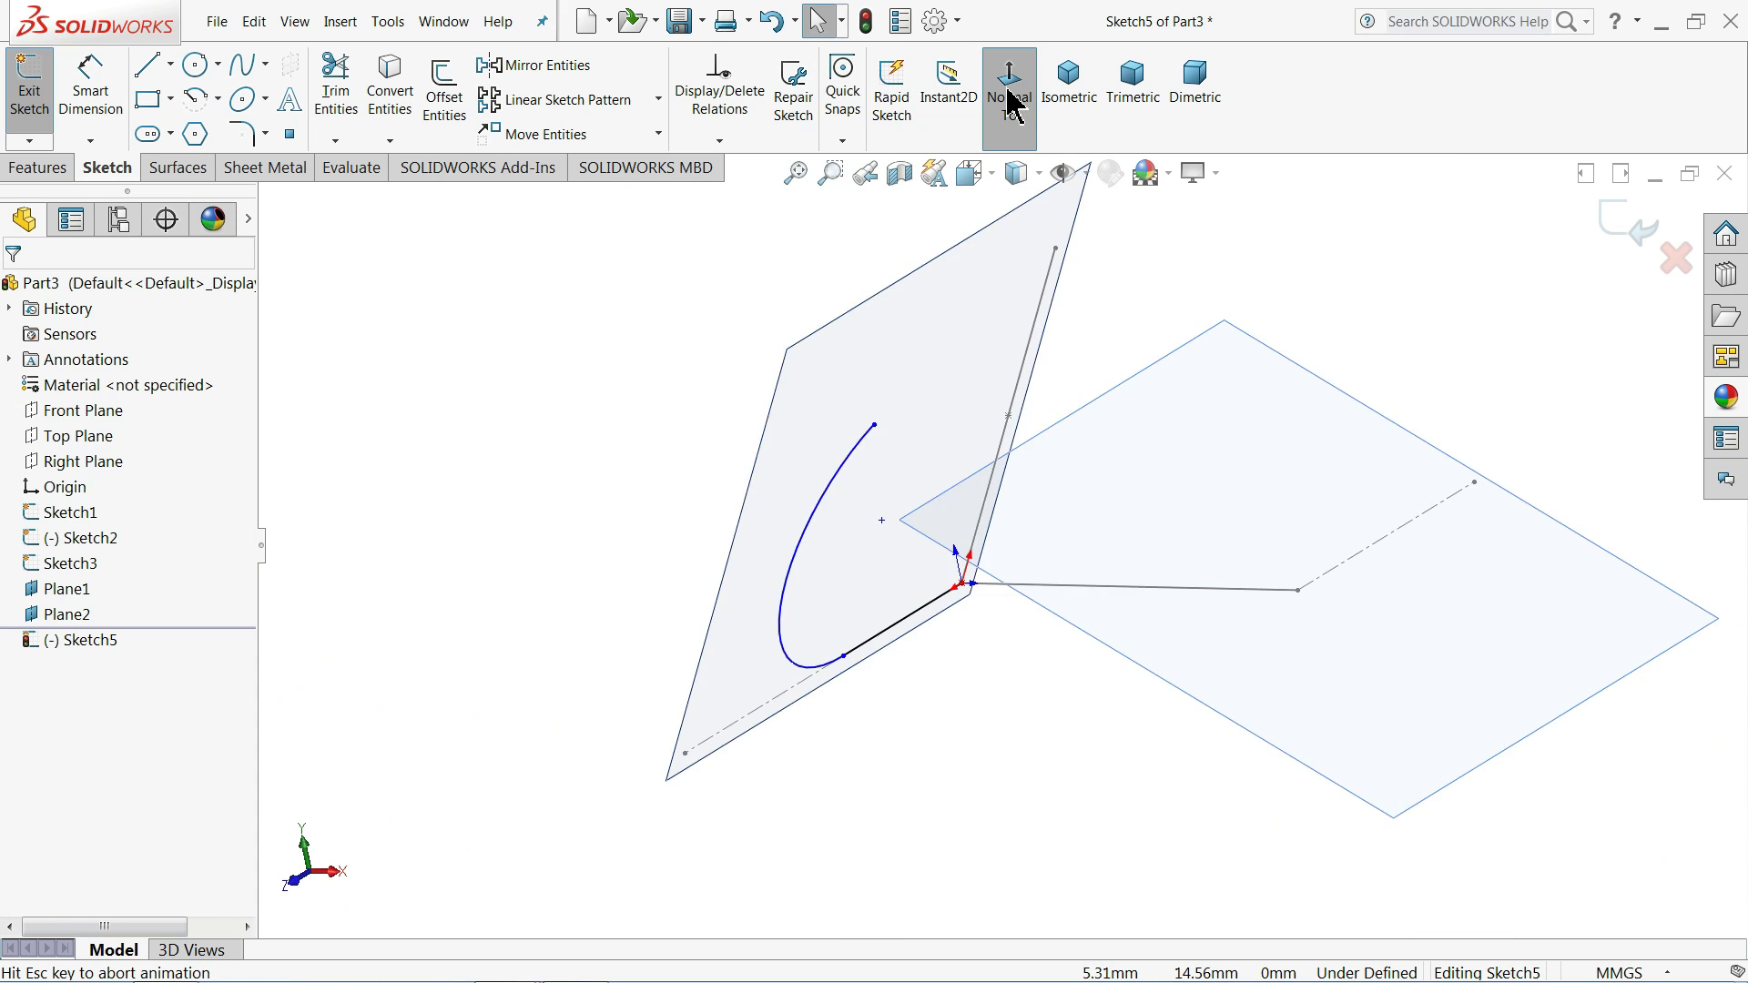
scroll(1239, 783, down, 2)
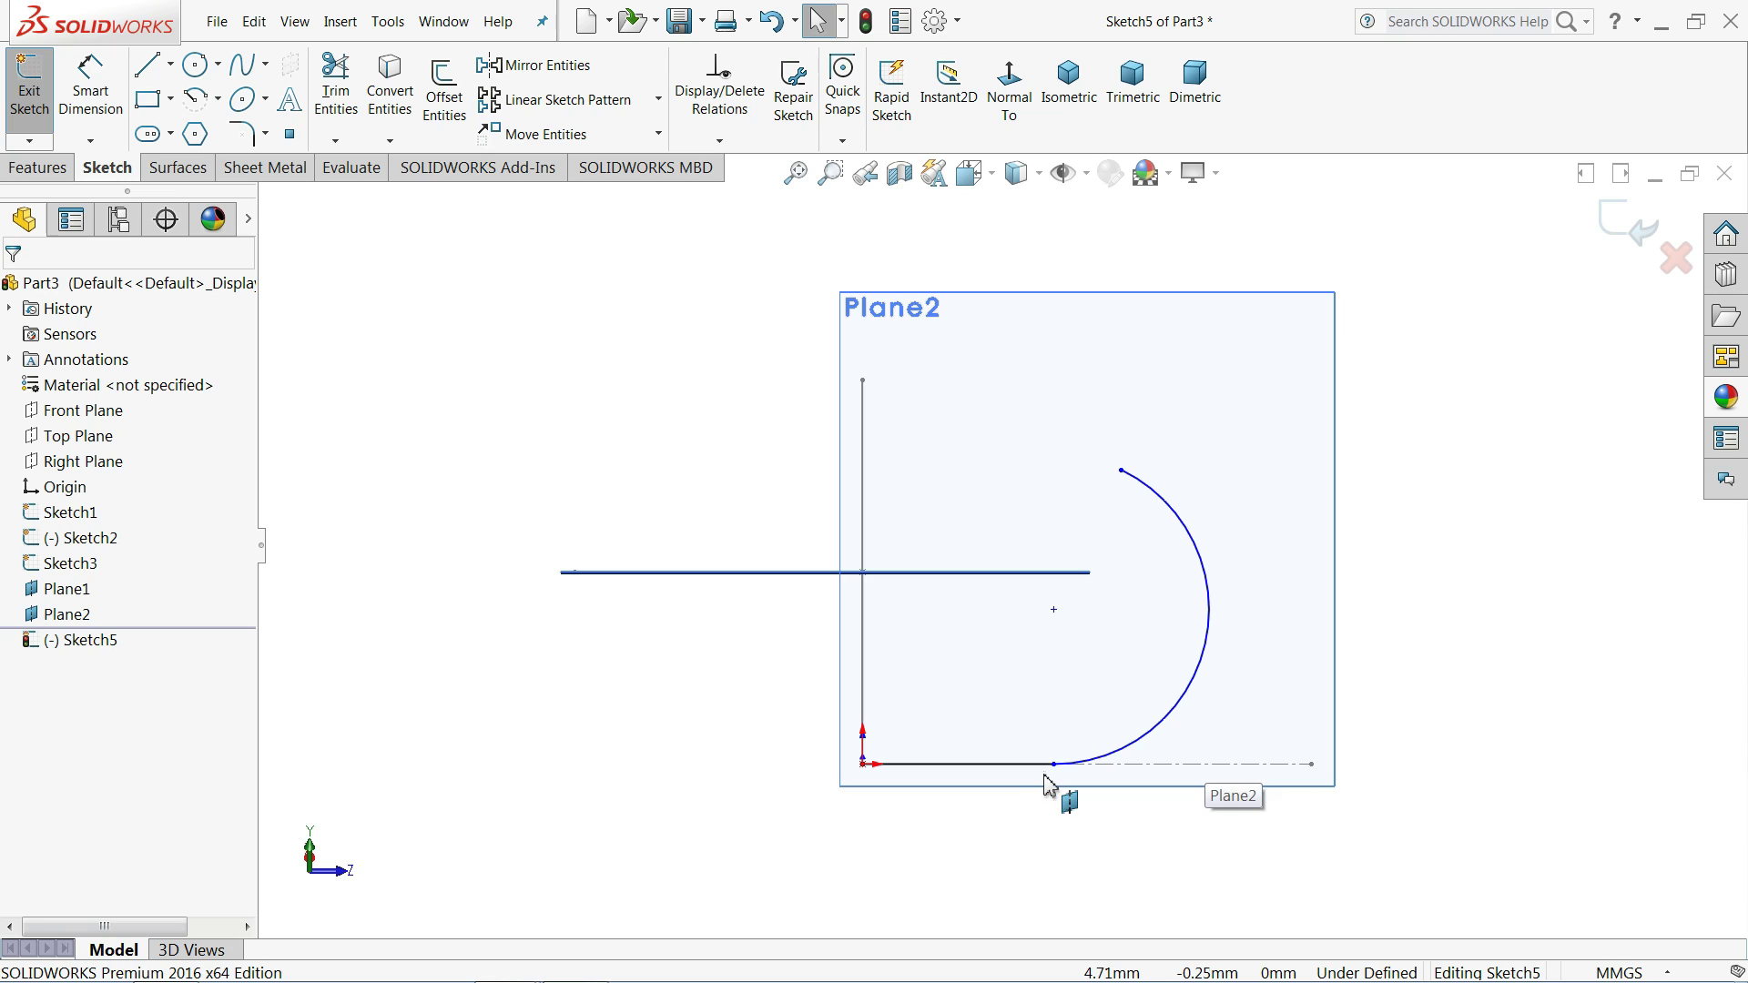
click(1054, 765)
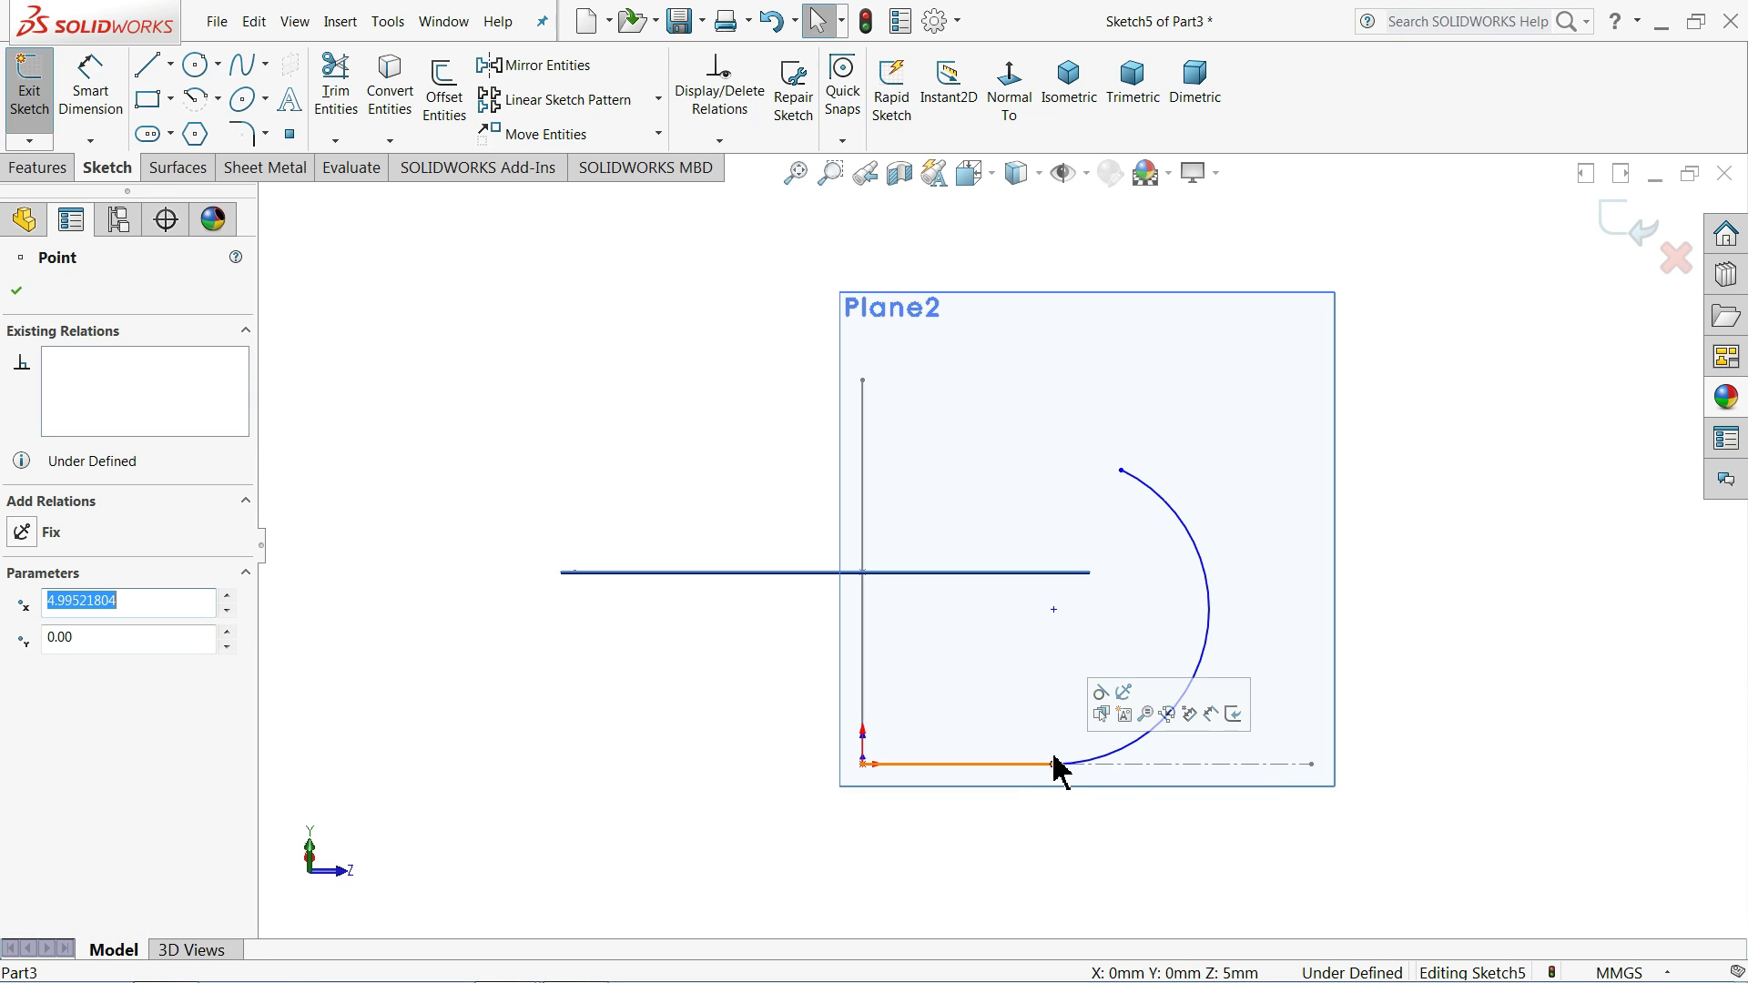
ctrl+click(1122, 472)
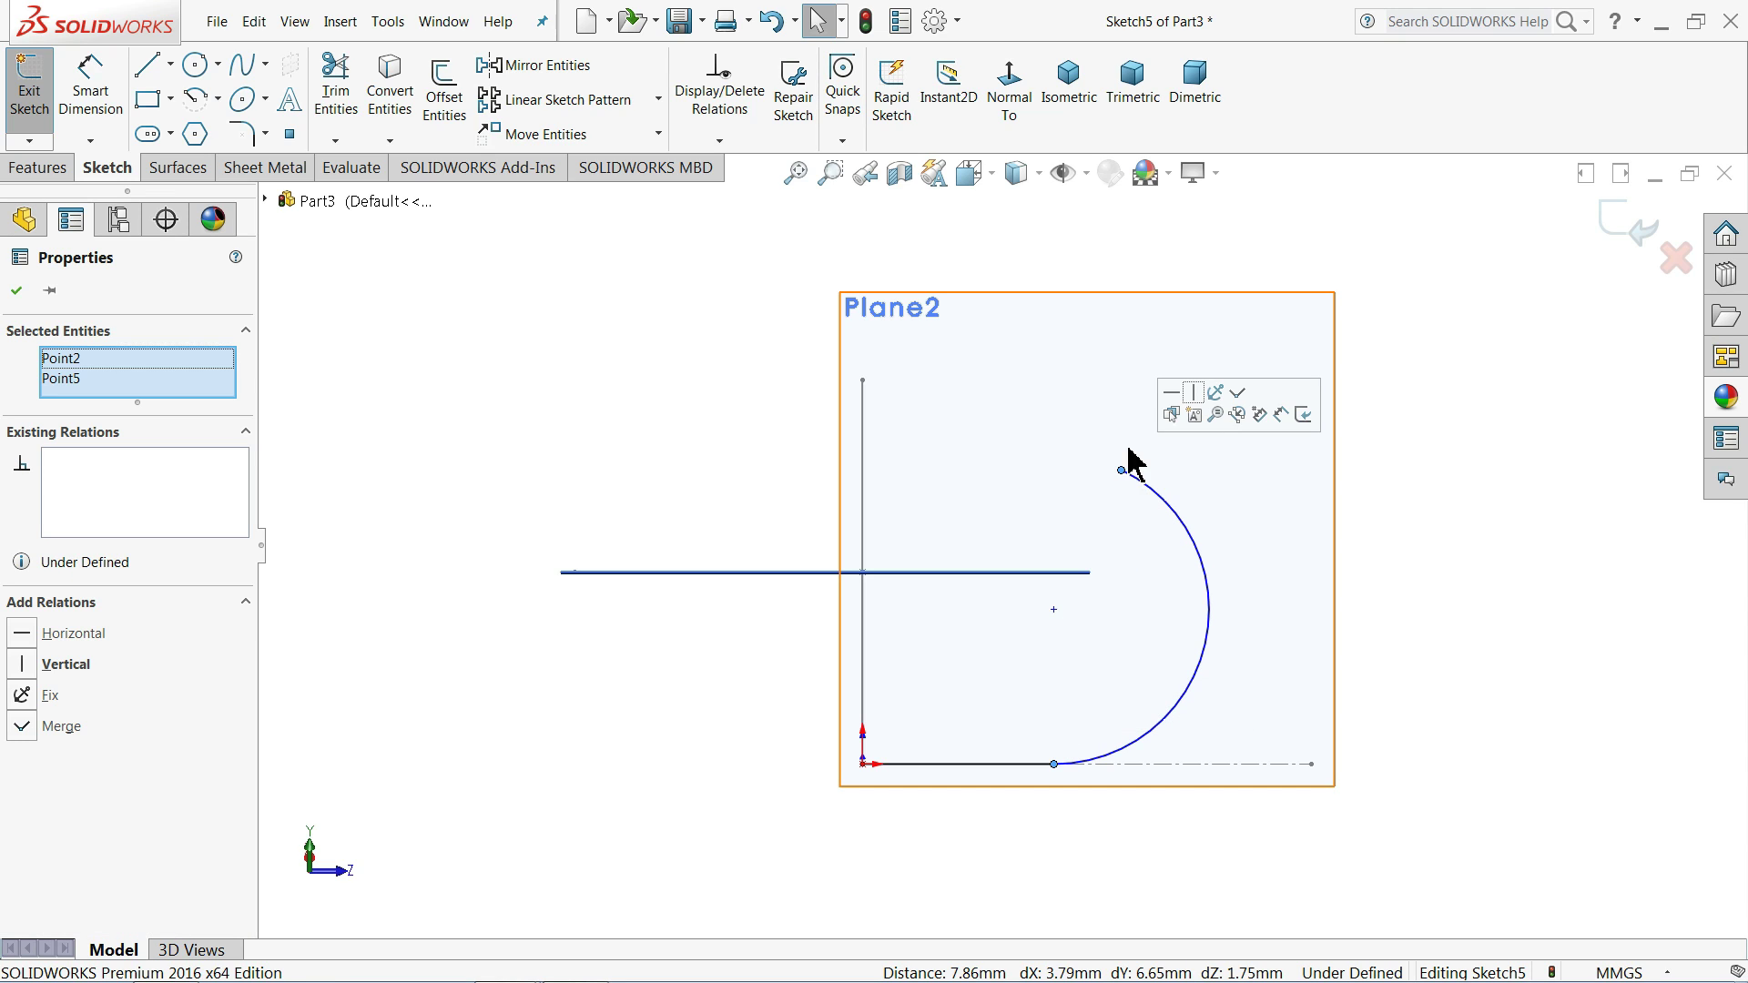
click(1199, 401)
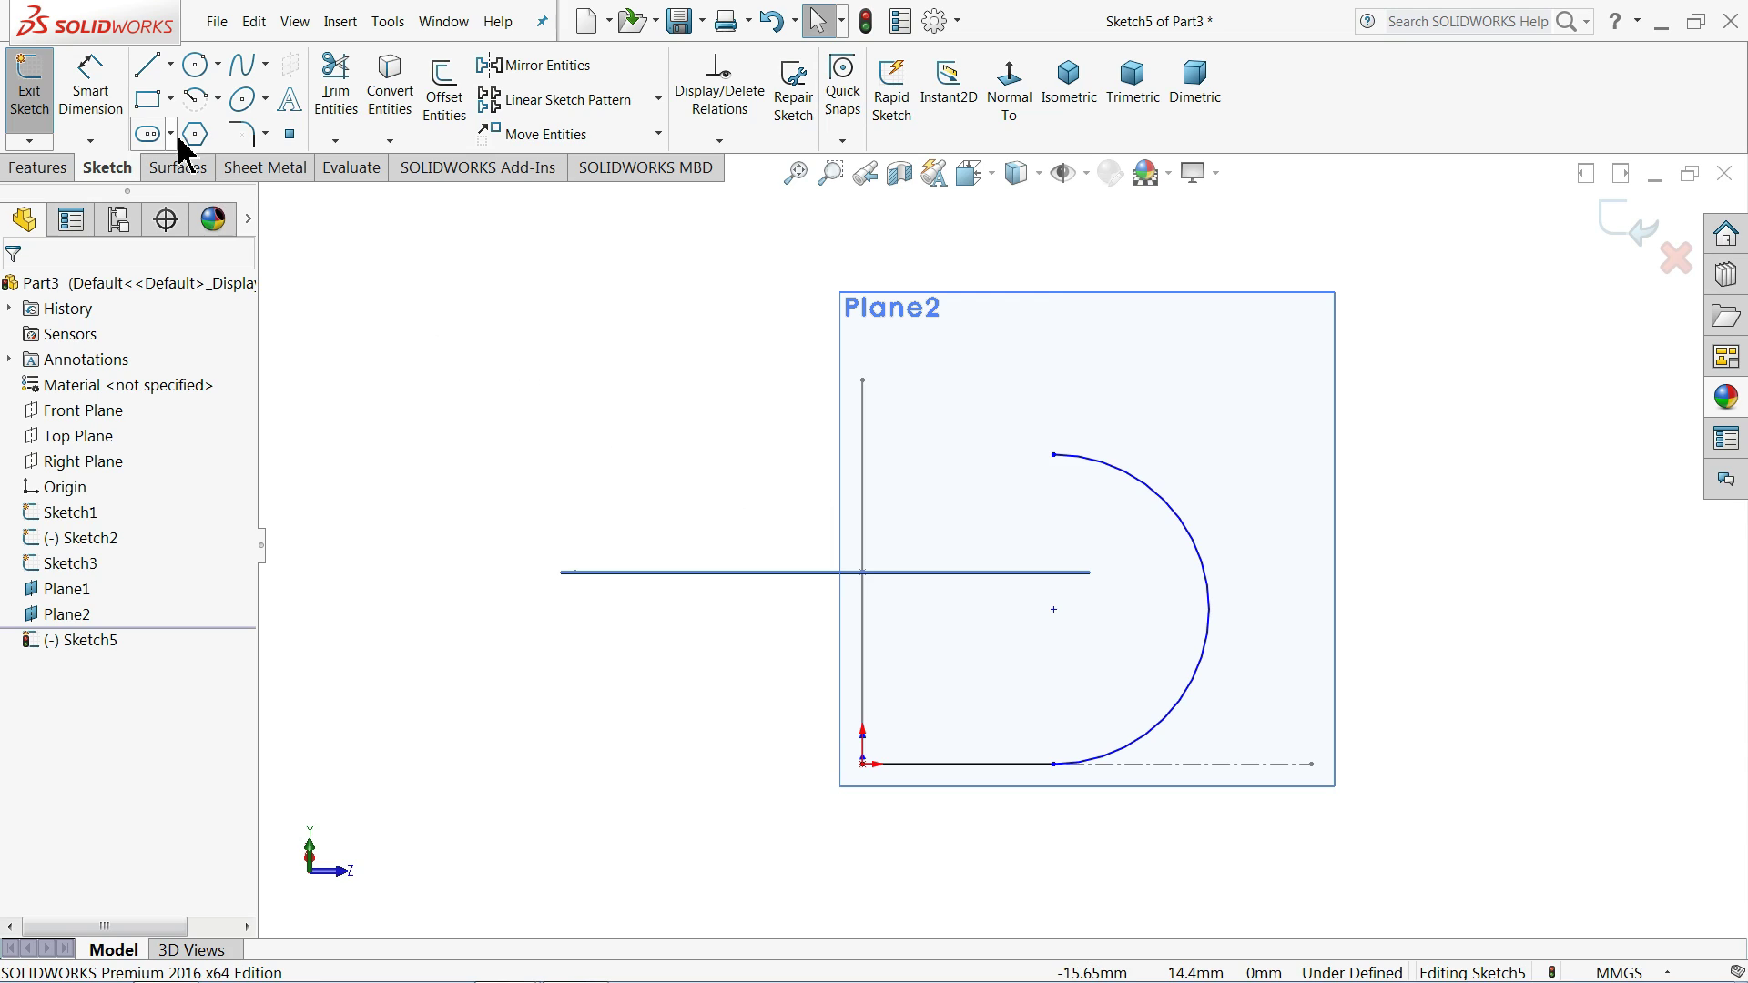
- Dimension the straight line from the origin to the arc's start at 5.05 mm
click(91, 87)
scroll(963, 729, down, 3)
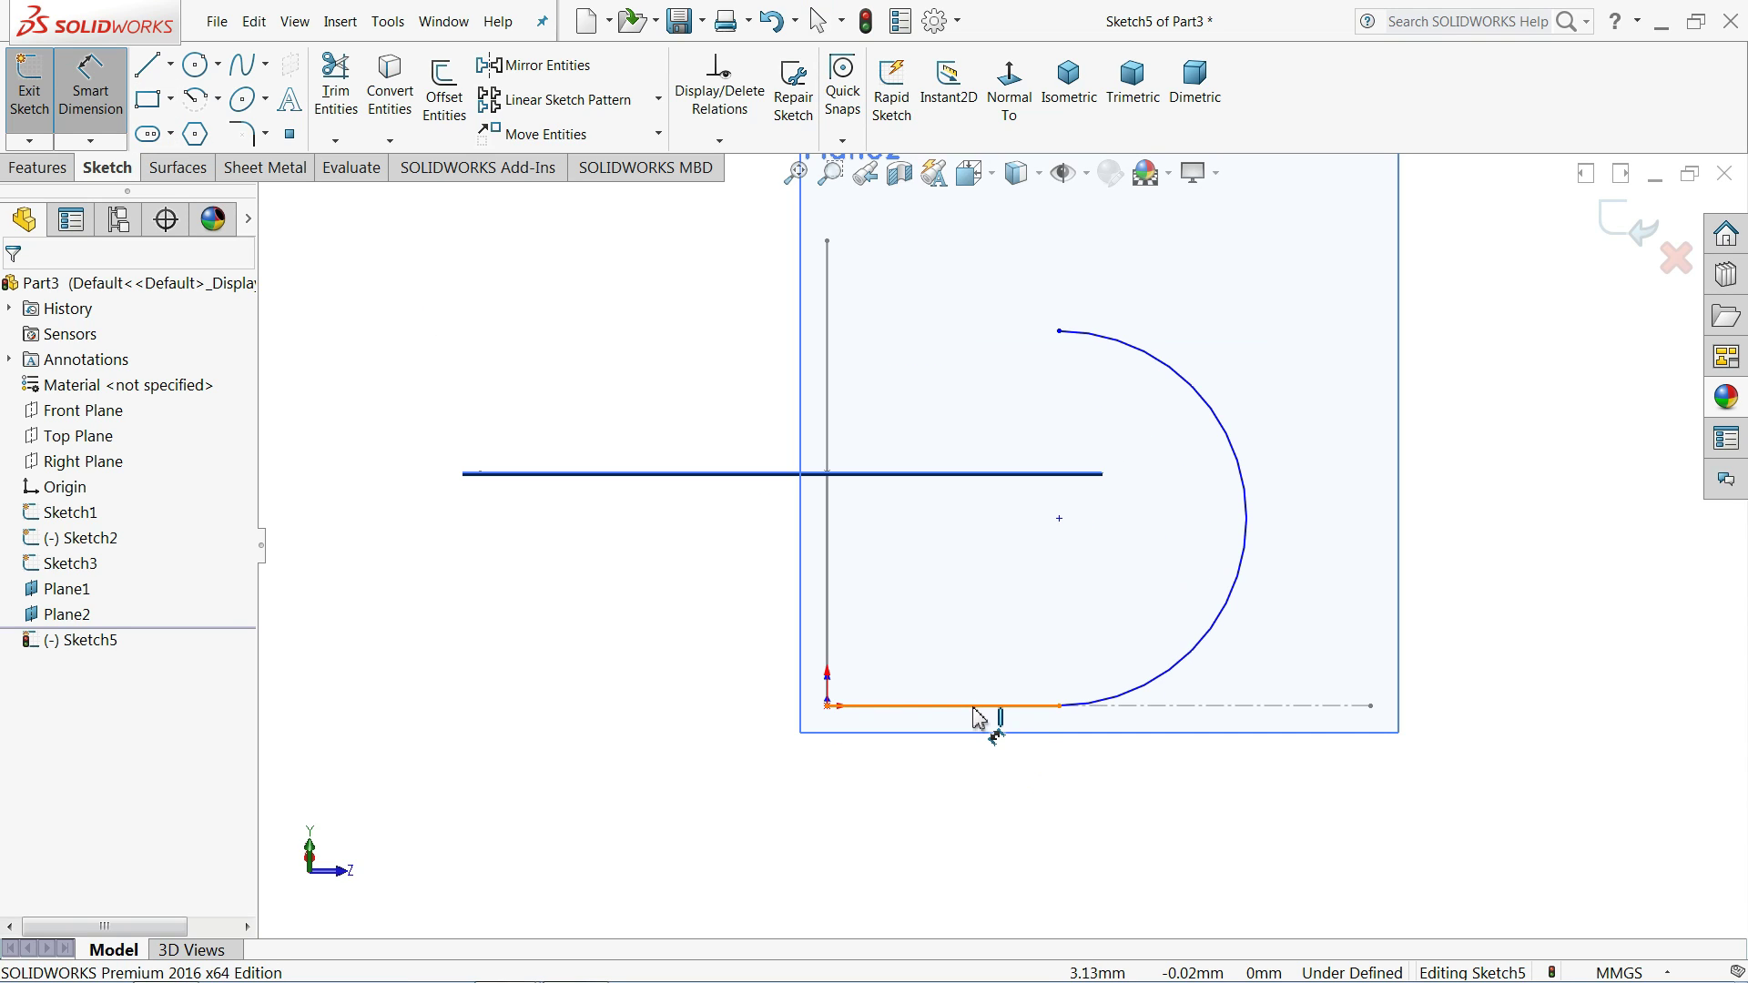
click(974, 709)
click(968, 806)
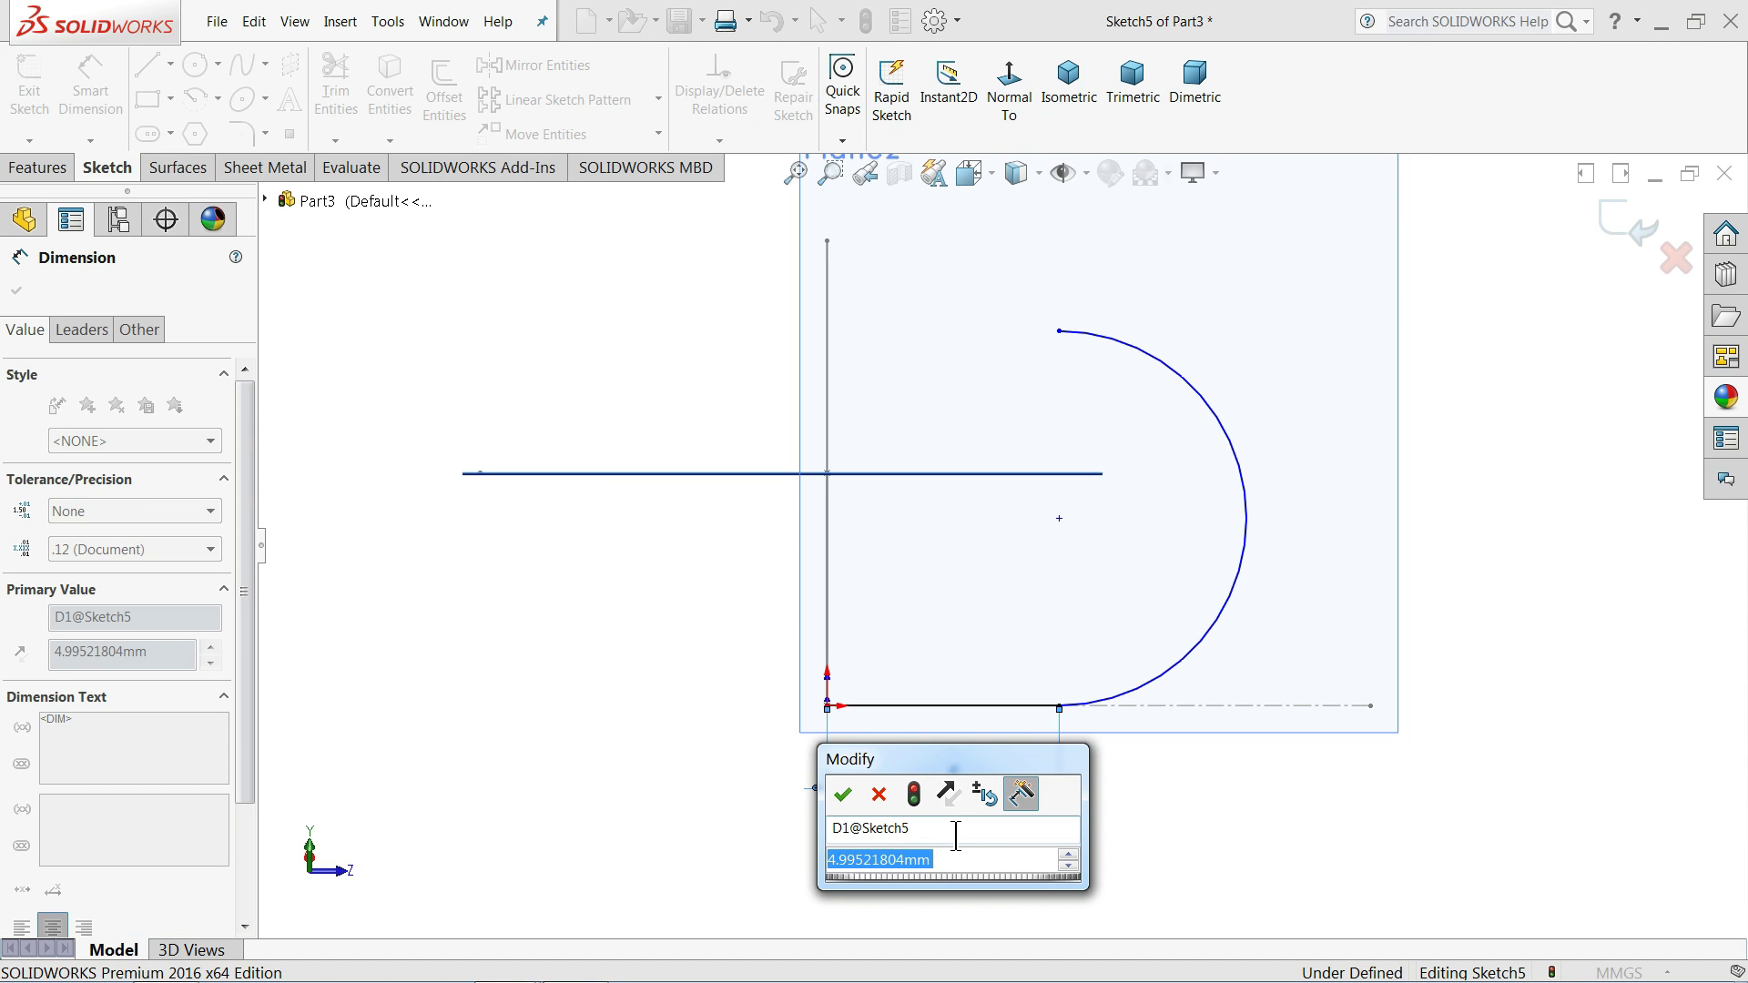
text(5.05)
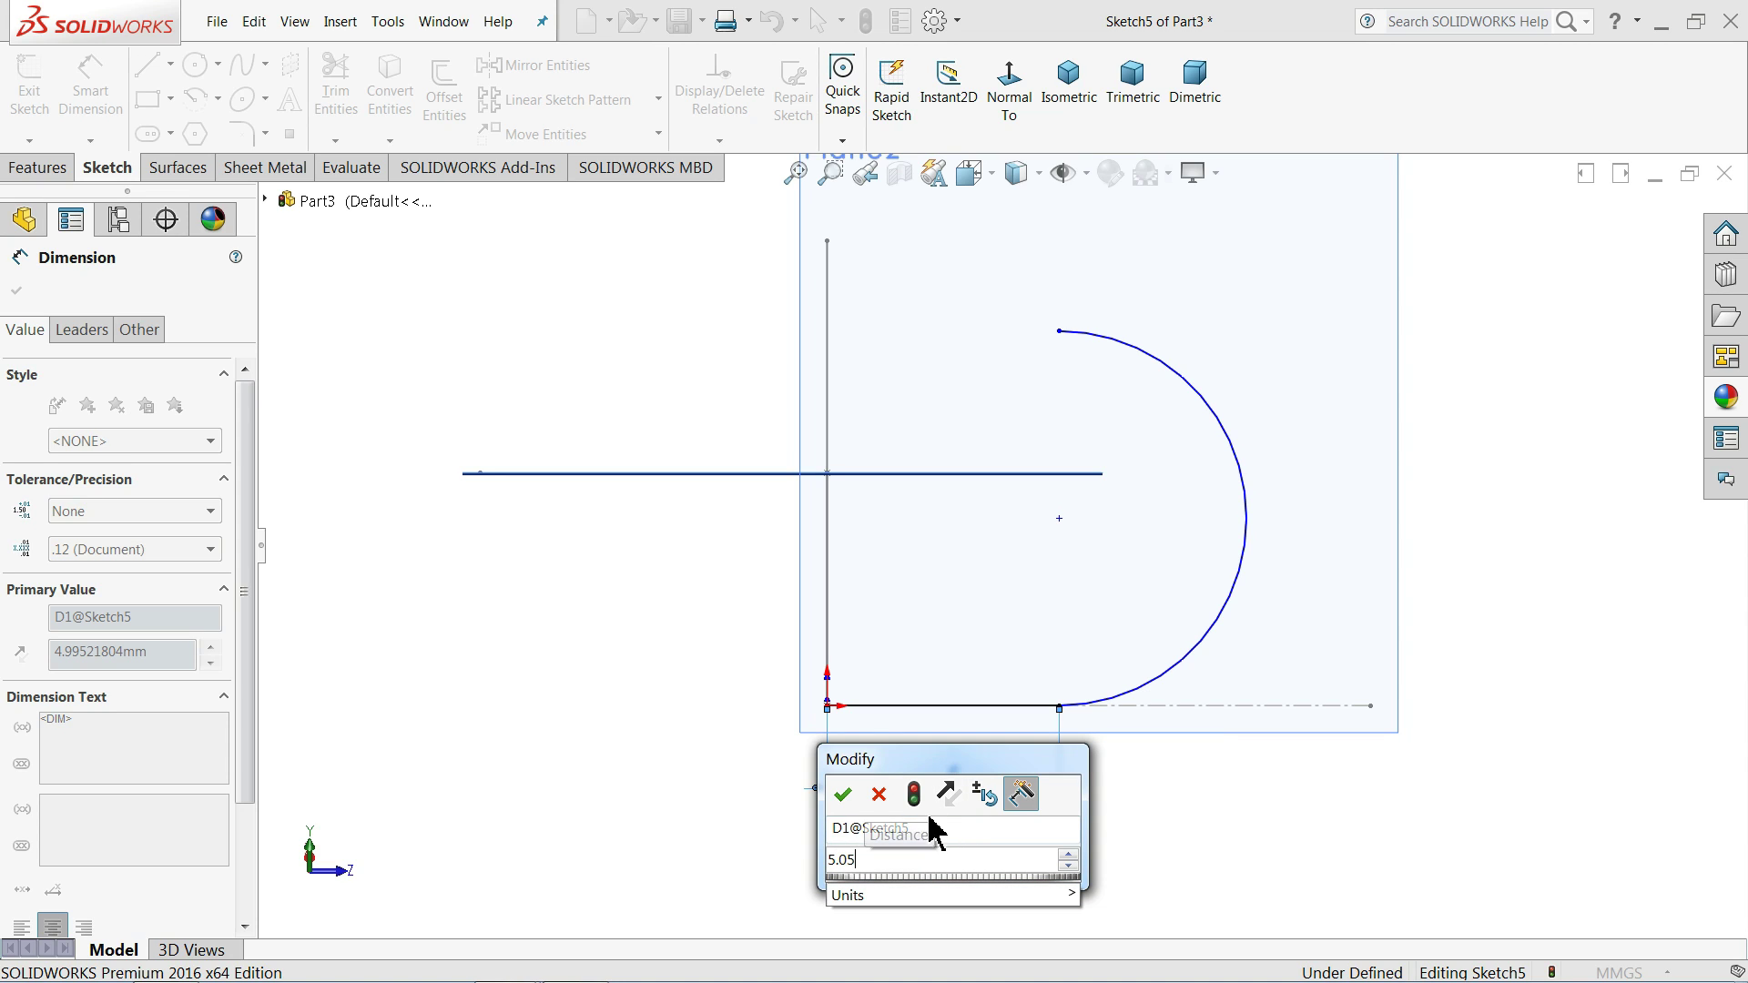
click(845, 797)
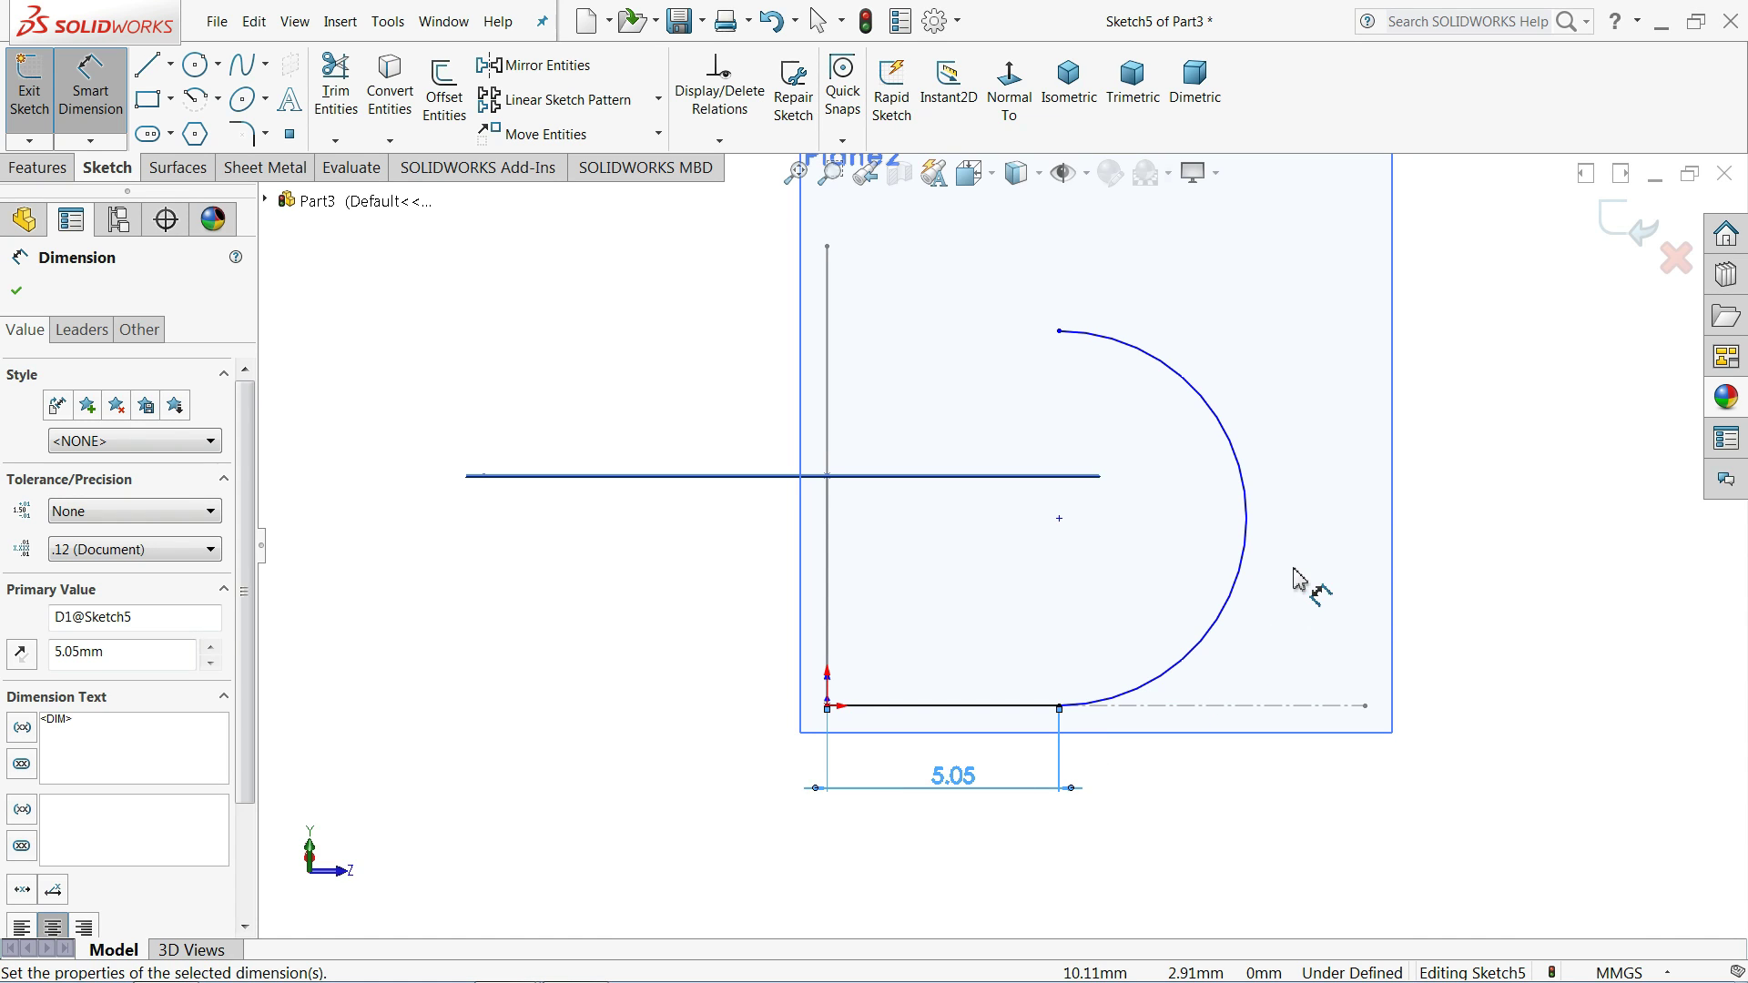
- Dimension the large arc's radius at 5.05 mm and exit the sketch
click(1245, 572)
click(1410, 569)
text(50)
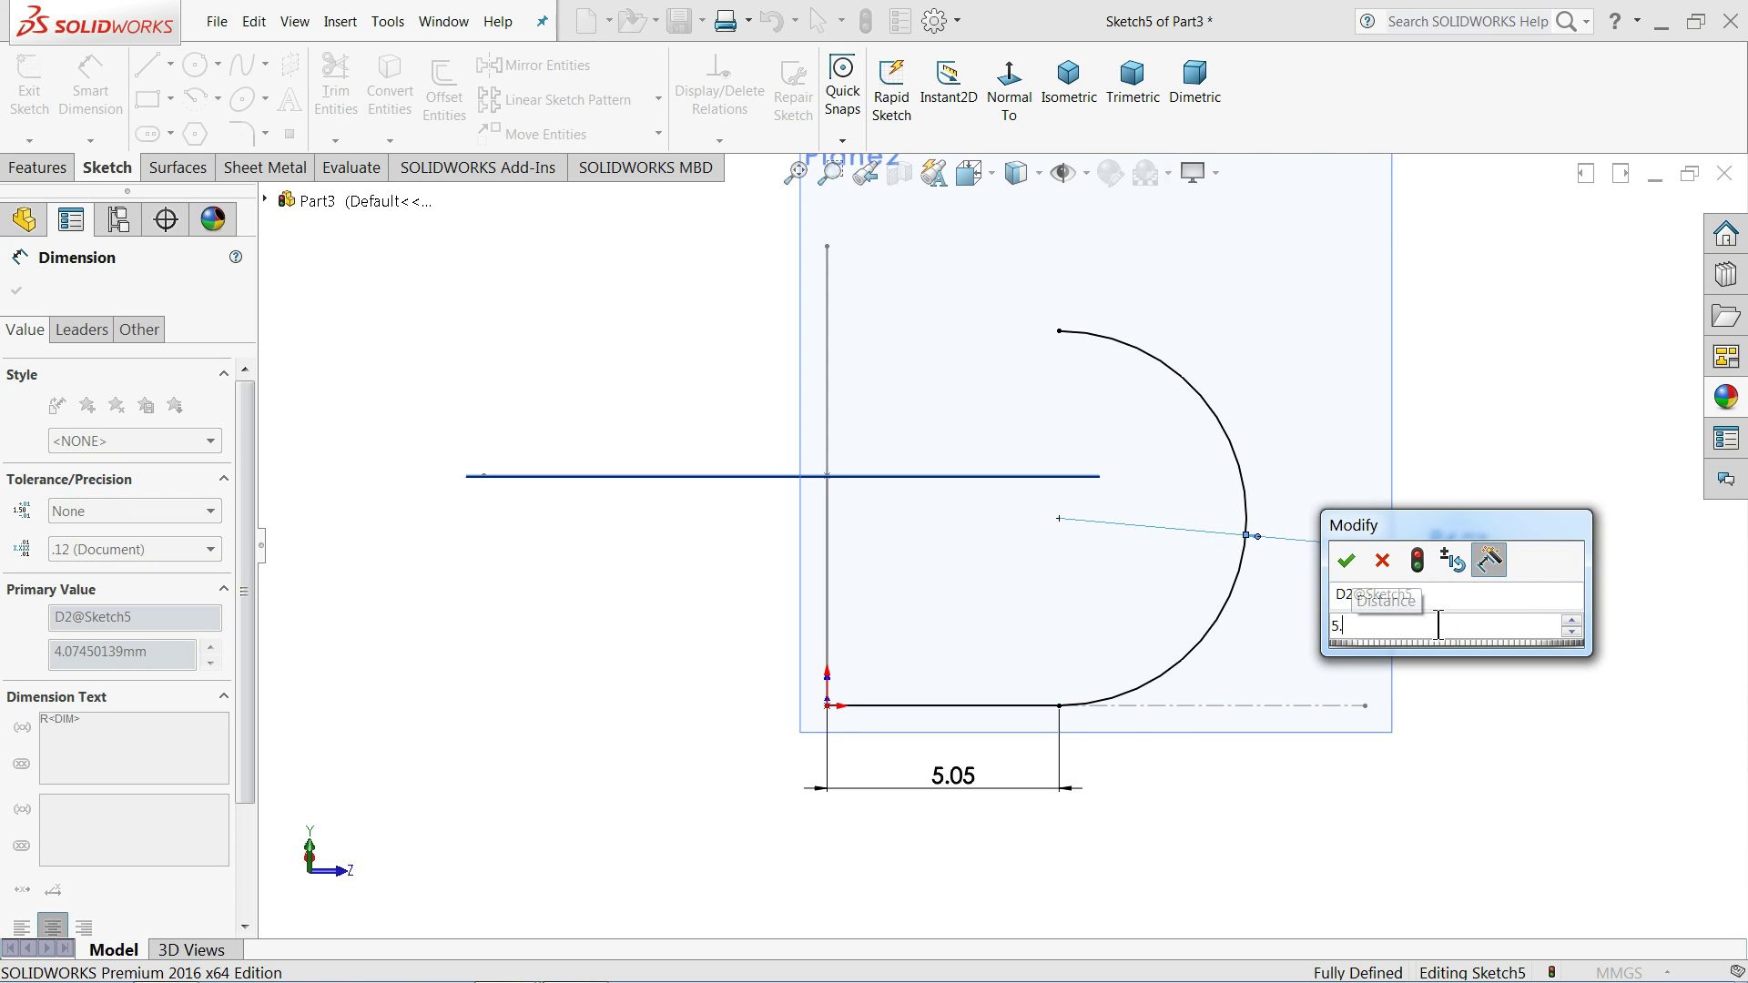
click(1346, 561)
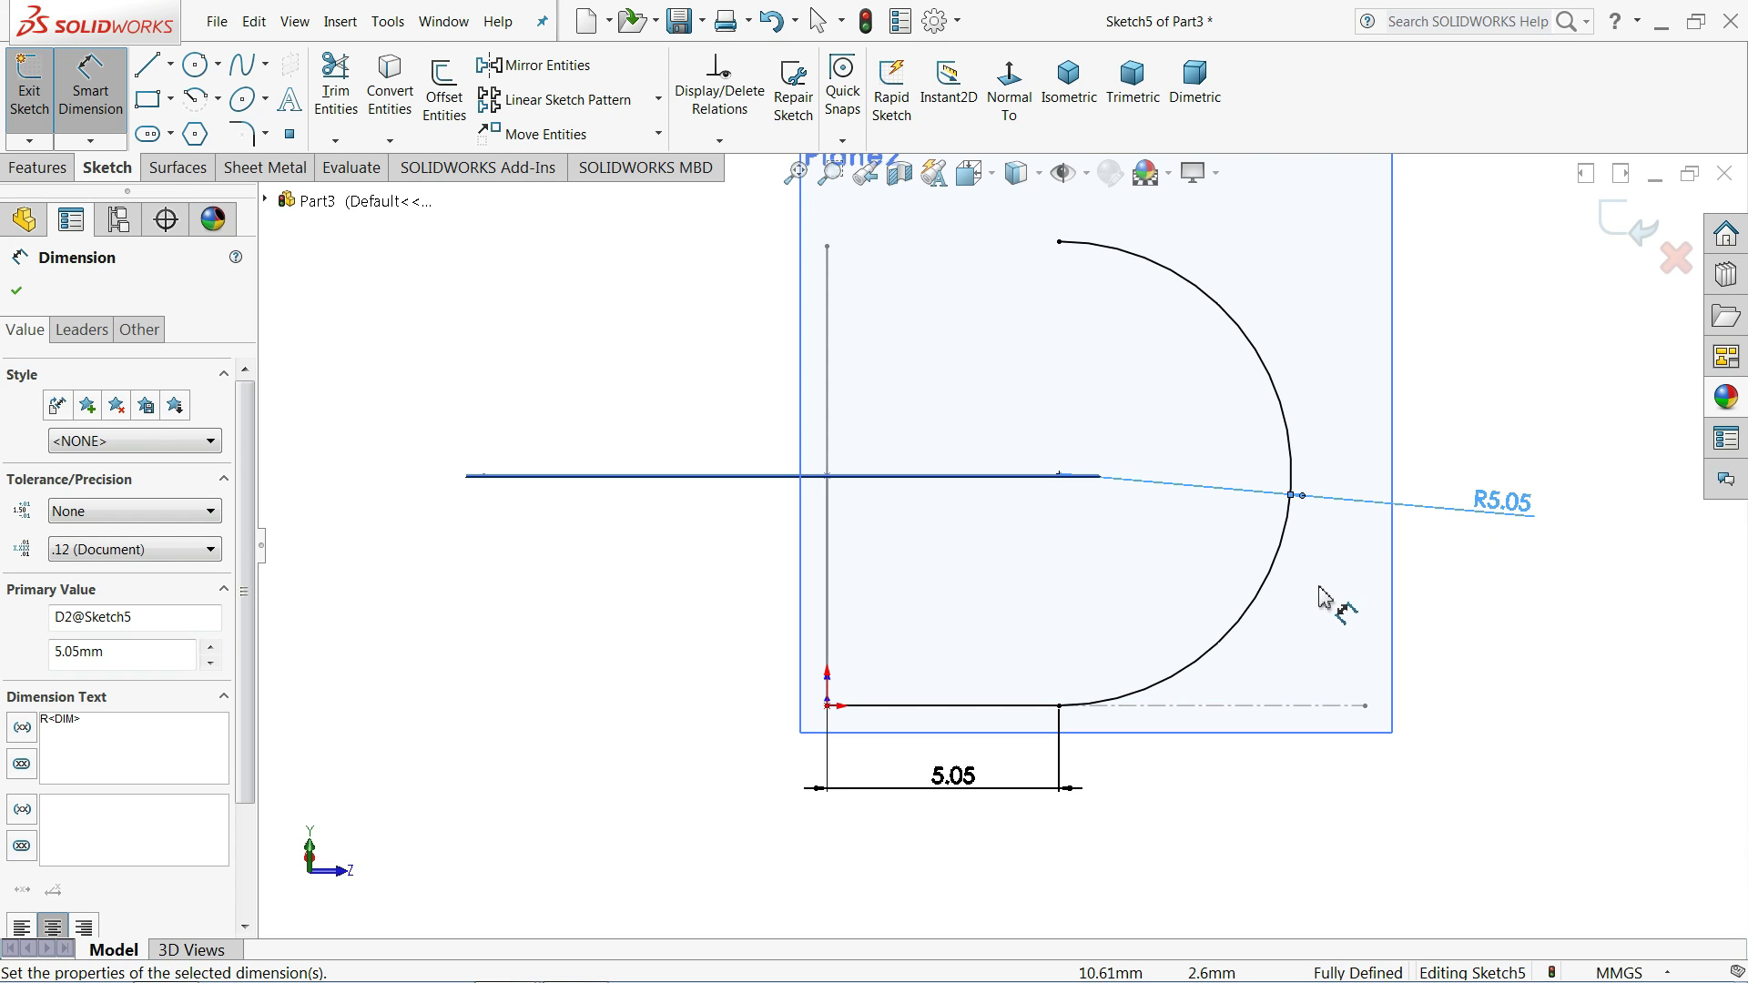
click(1626, 226)
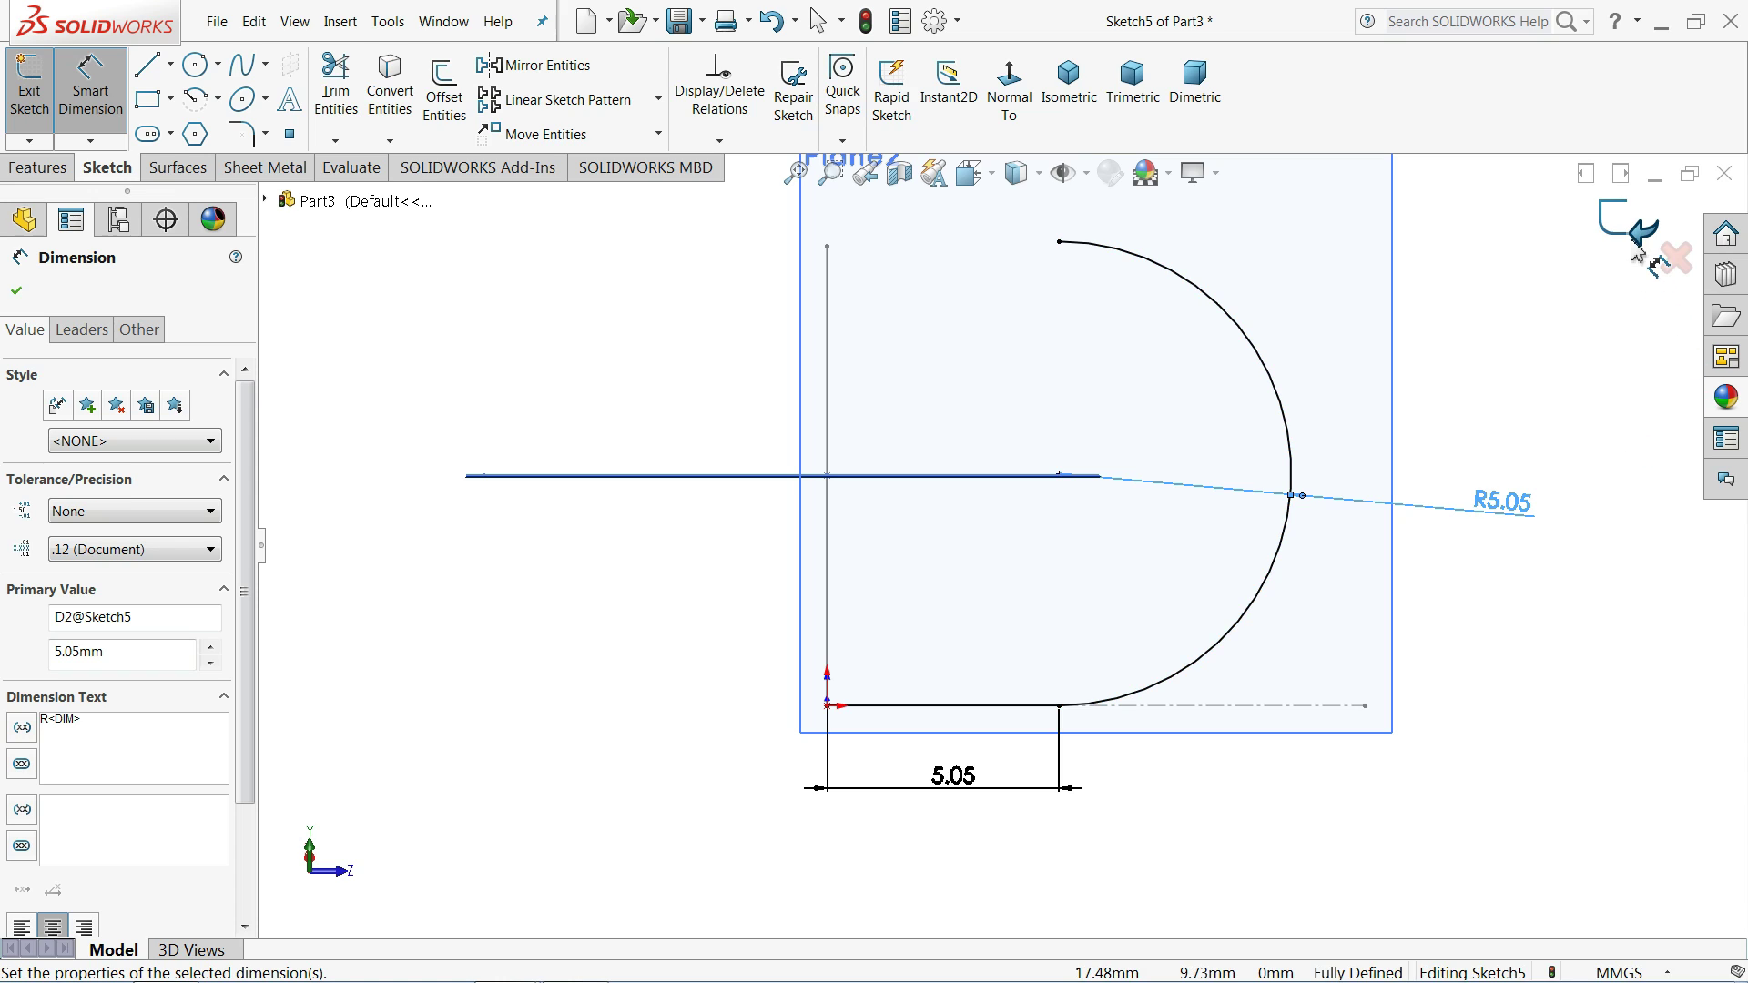
- Edit Sketch1, place a sketch point at the midpoint of the 10.10 mm line, and exit the sketch
scroll(1217, 476, up, 2)
mouse_move(1217, 477)
middle_down()
mouse_move(1040, 587)
mouse_move(956, 811)
mouse_move(1007, 835)
mouse_move(876, 574)
mouse_move(905, 702)
mouse_move(905, 605)
mouse_move(960, 730)
mouse_move(968, 570)
mouse_move(957, 699)
mouse_move(975, 632)
middle_up()
click(1168, 628)
mouse_move(1167, 629)
middle_down()
mouse_move(1178, 511)
mouse_move(1167, 559)
mouse_move(1311, 714)
mouse_move(1180, 463)
mouse_move(1363, 531)
mouse_move(1325, 564)
mouse_move(1332, 611)
middle_up()
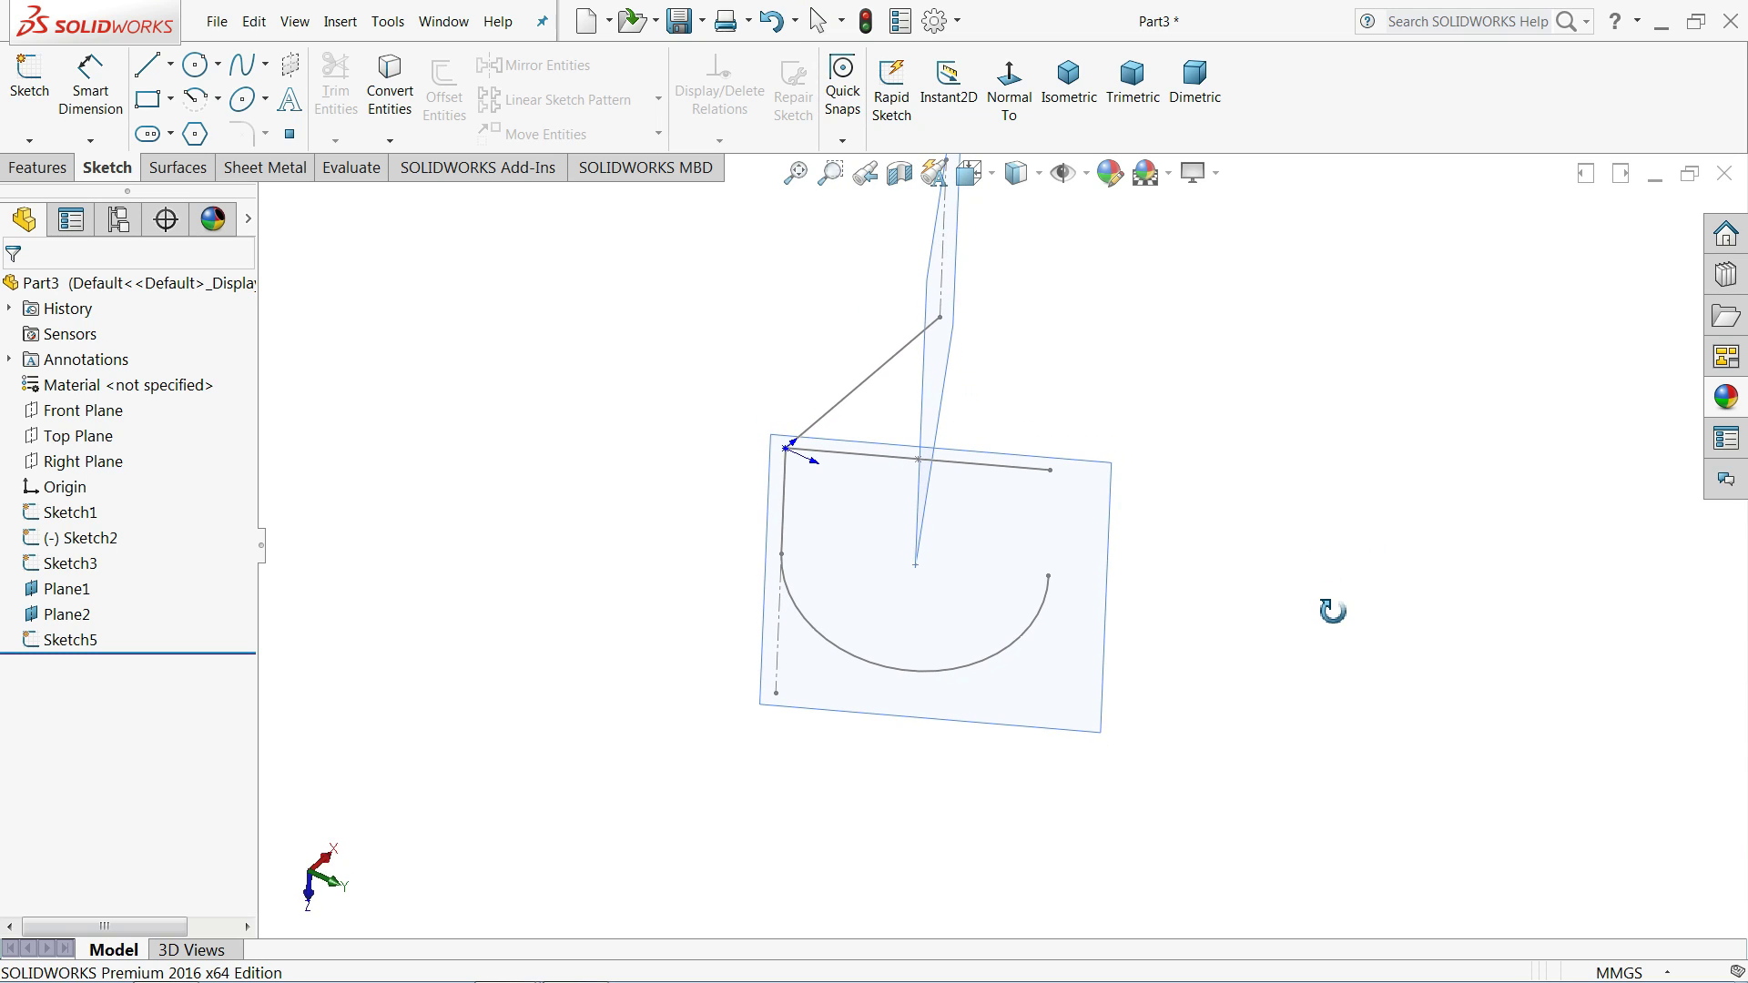
mouse_move(1084, 495)
middle_down()
mouse_move(1046, 520)
mouse_move(1039, 437)
mouse_move(1084, 543)
mouse_move(1061, 444)
mouse_move(1022, 473)
mouse_move(1054, 507)
mouse_move(1061, 704)
middle_up()
middle_drag(788, 726, 780, 691)
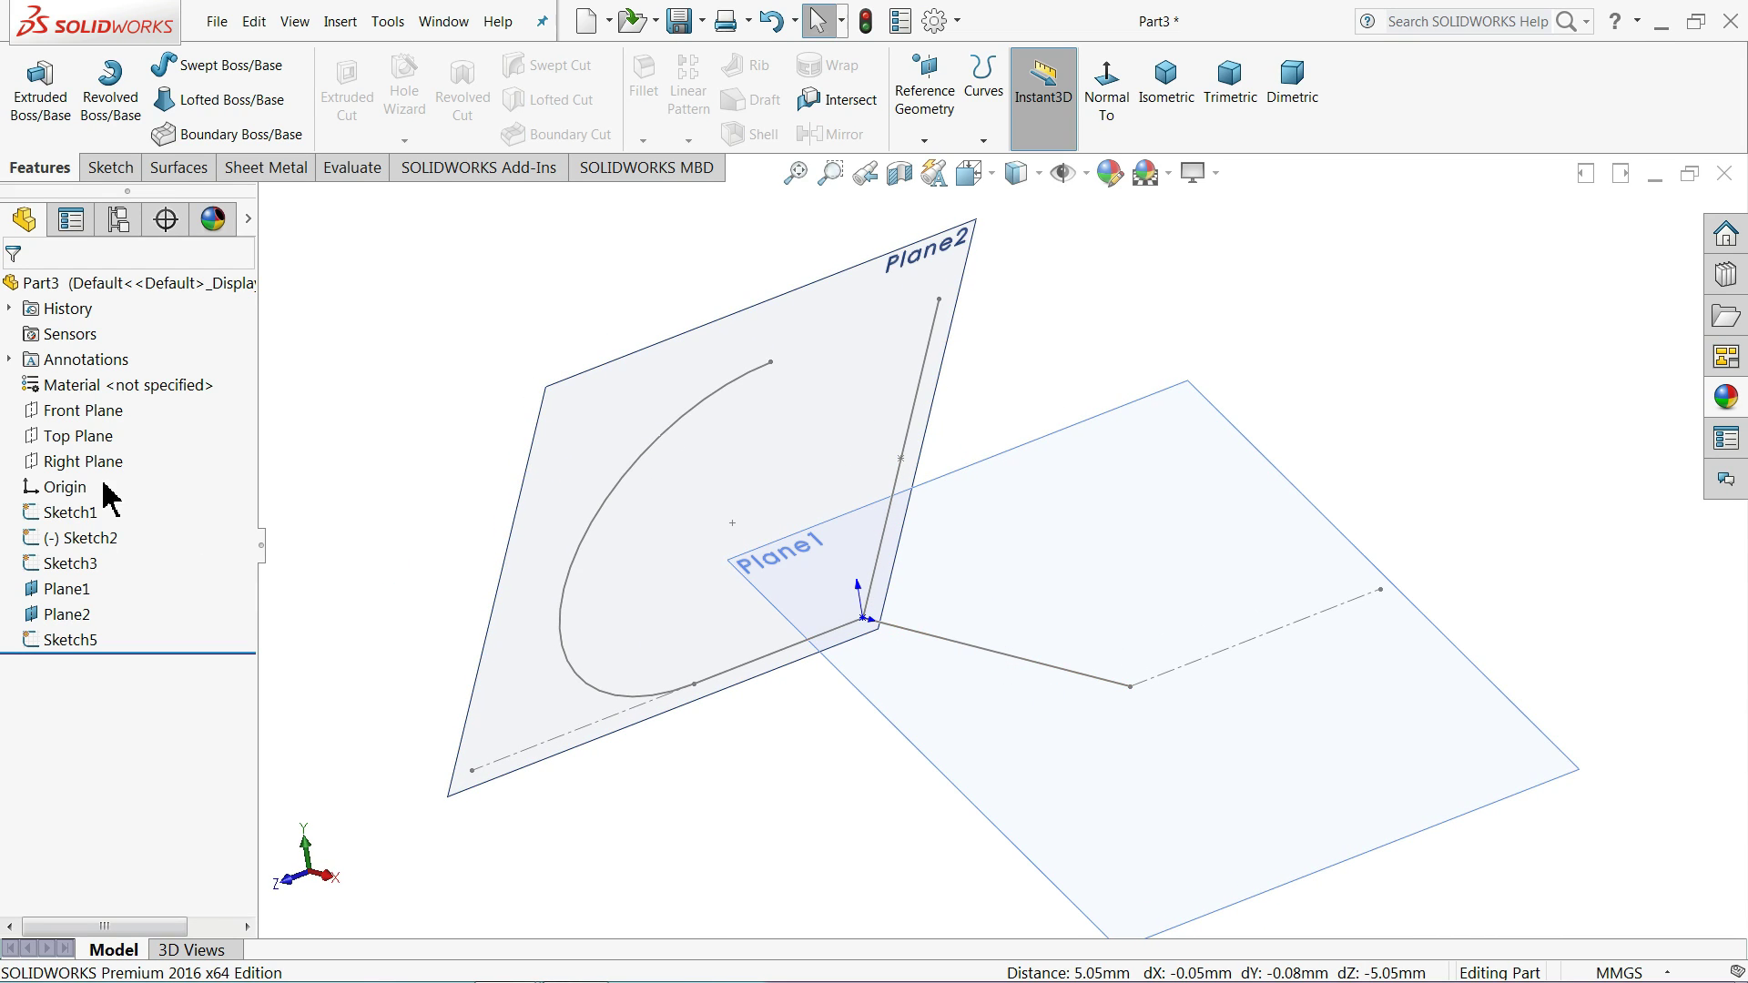
click(28, 515)
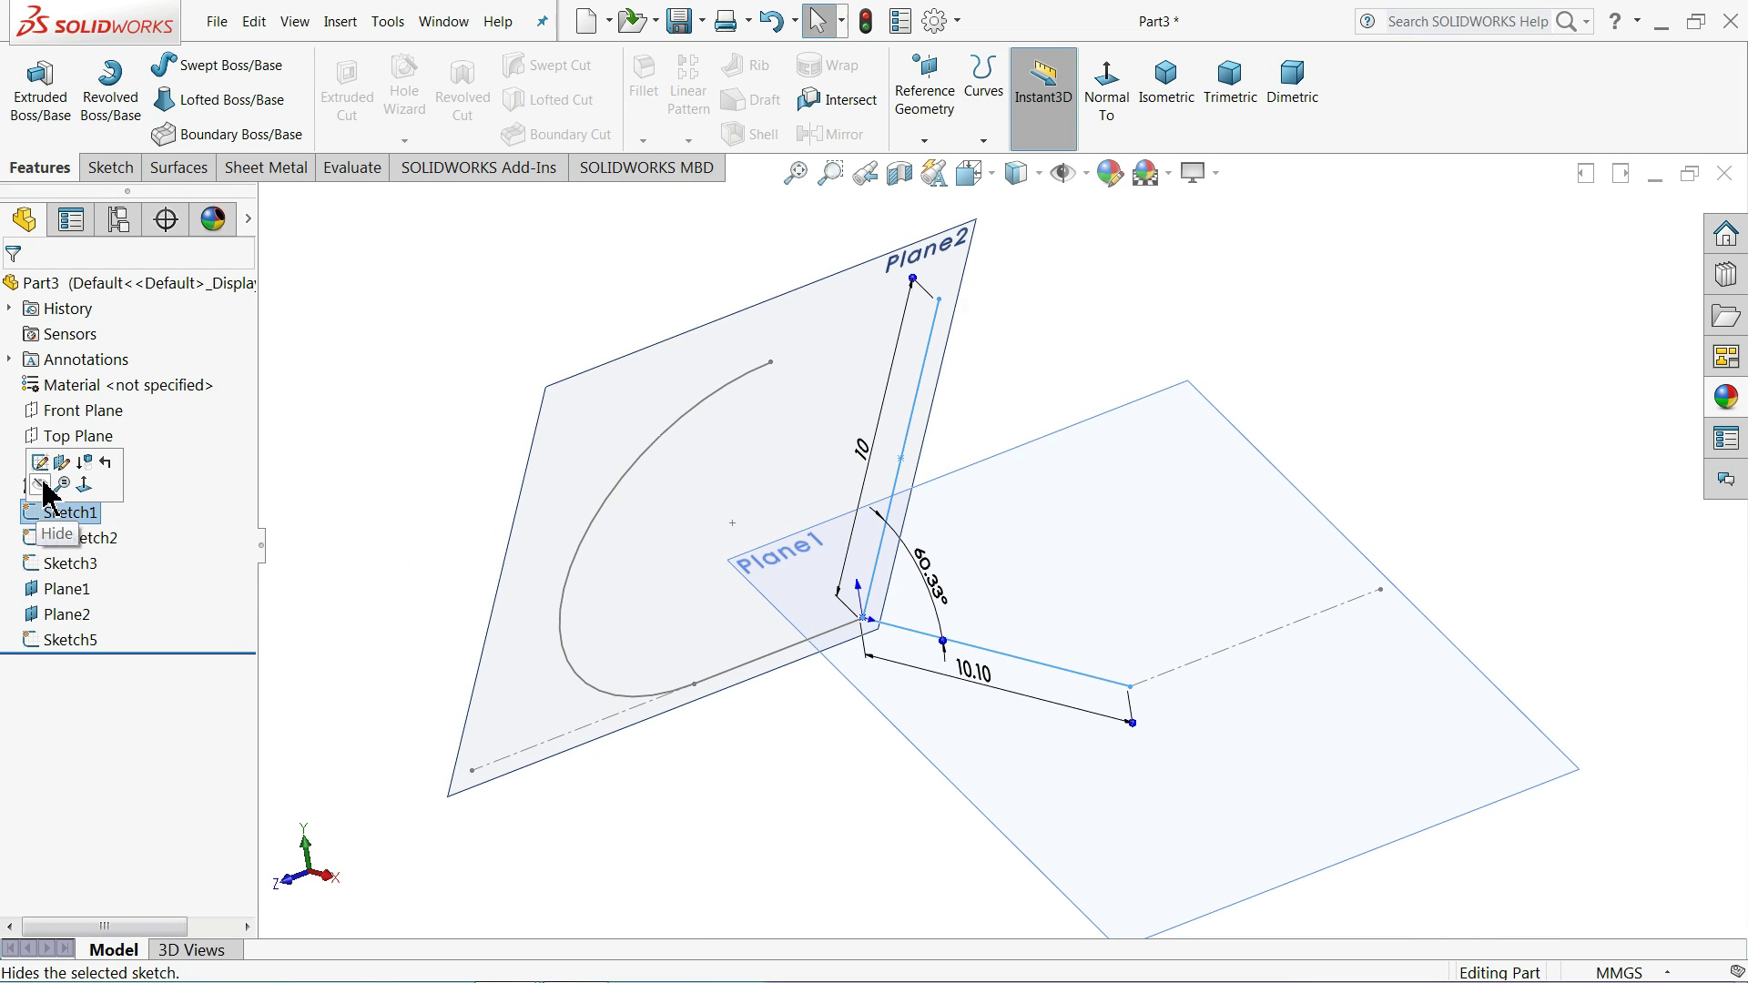
click(40, 463)
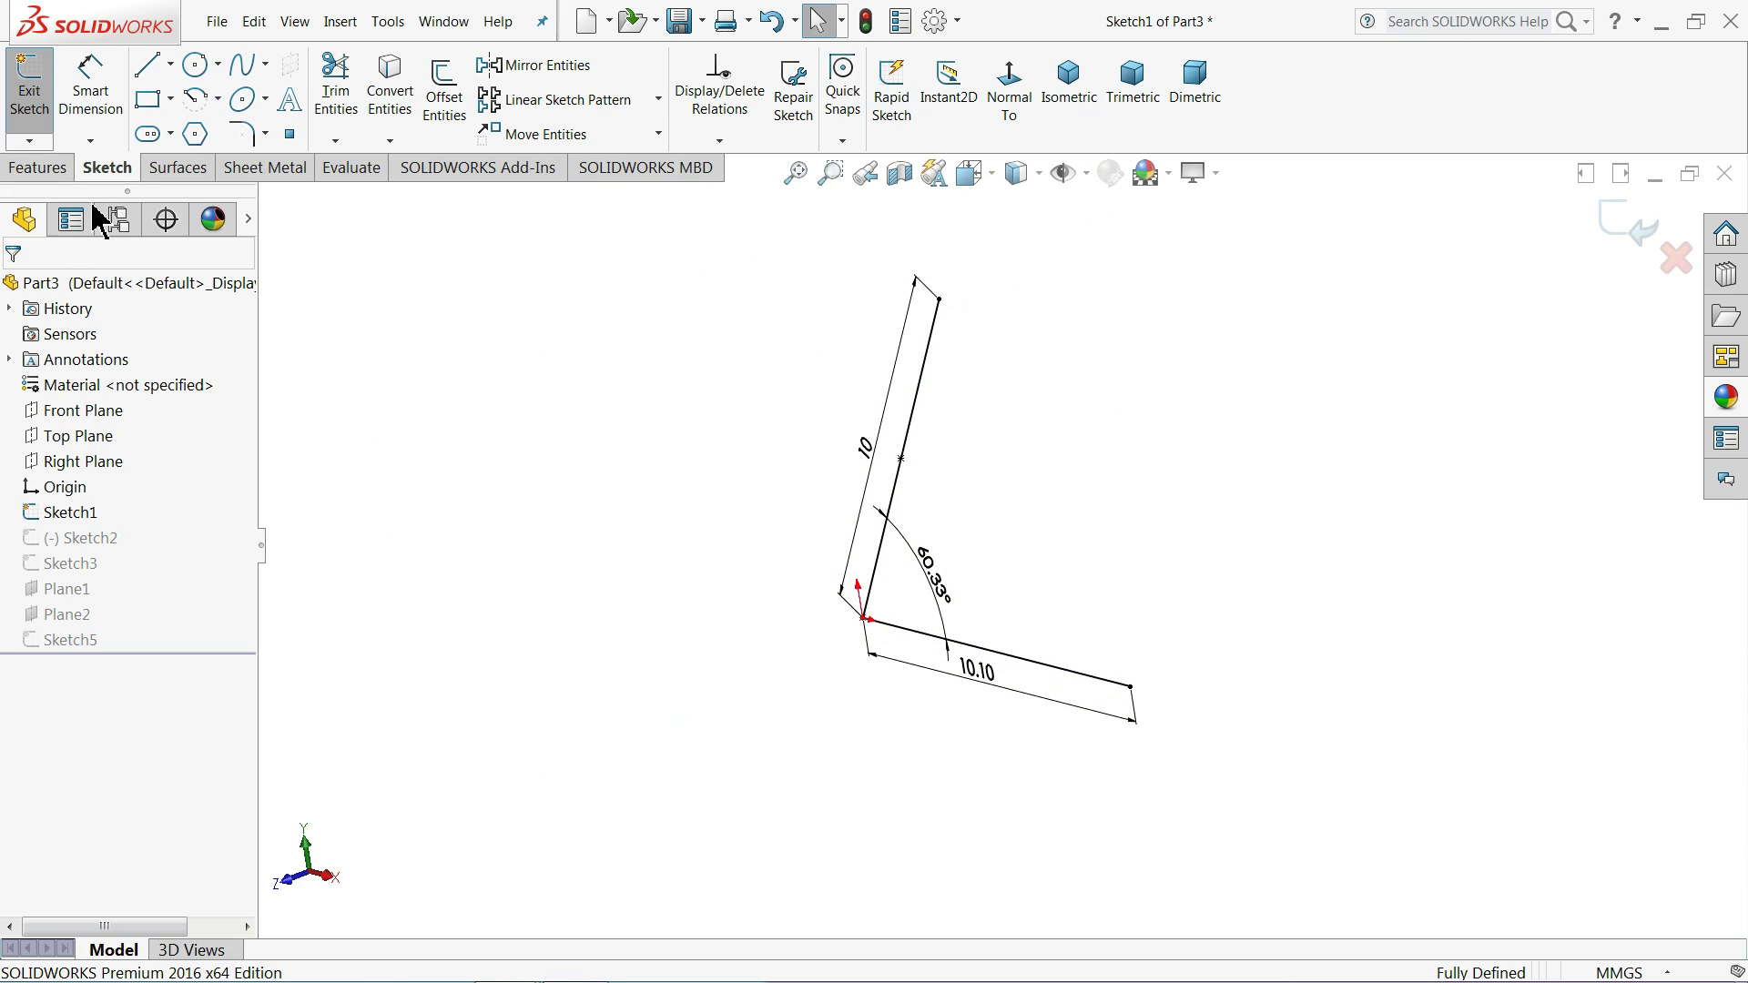
click(288, 136)
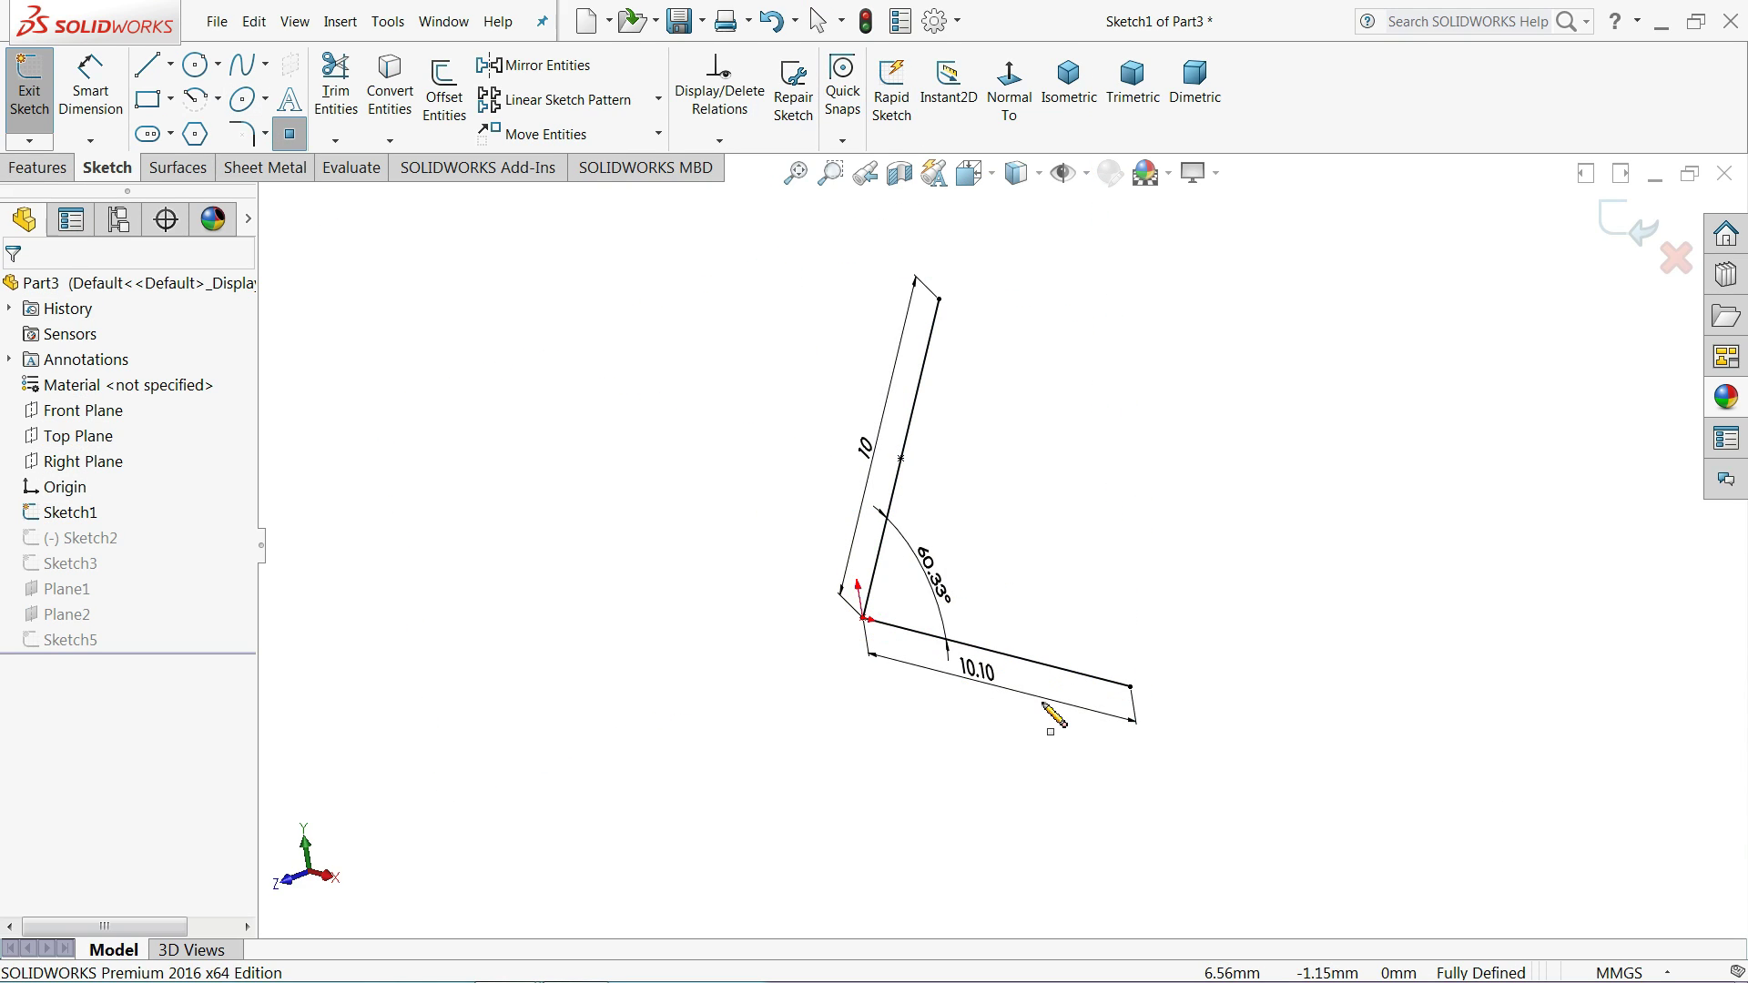
scroll(1051, 719, down, 2)
scroll(967, 619, down, 2)
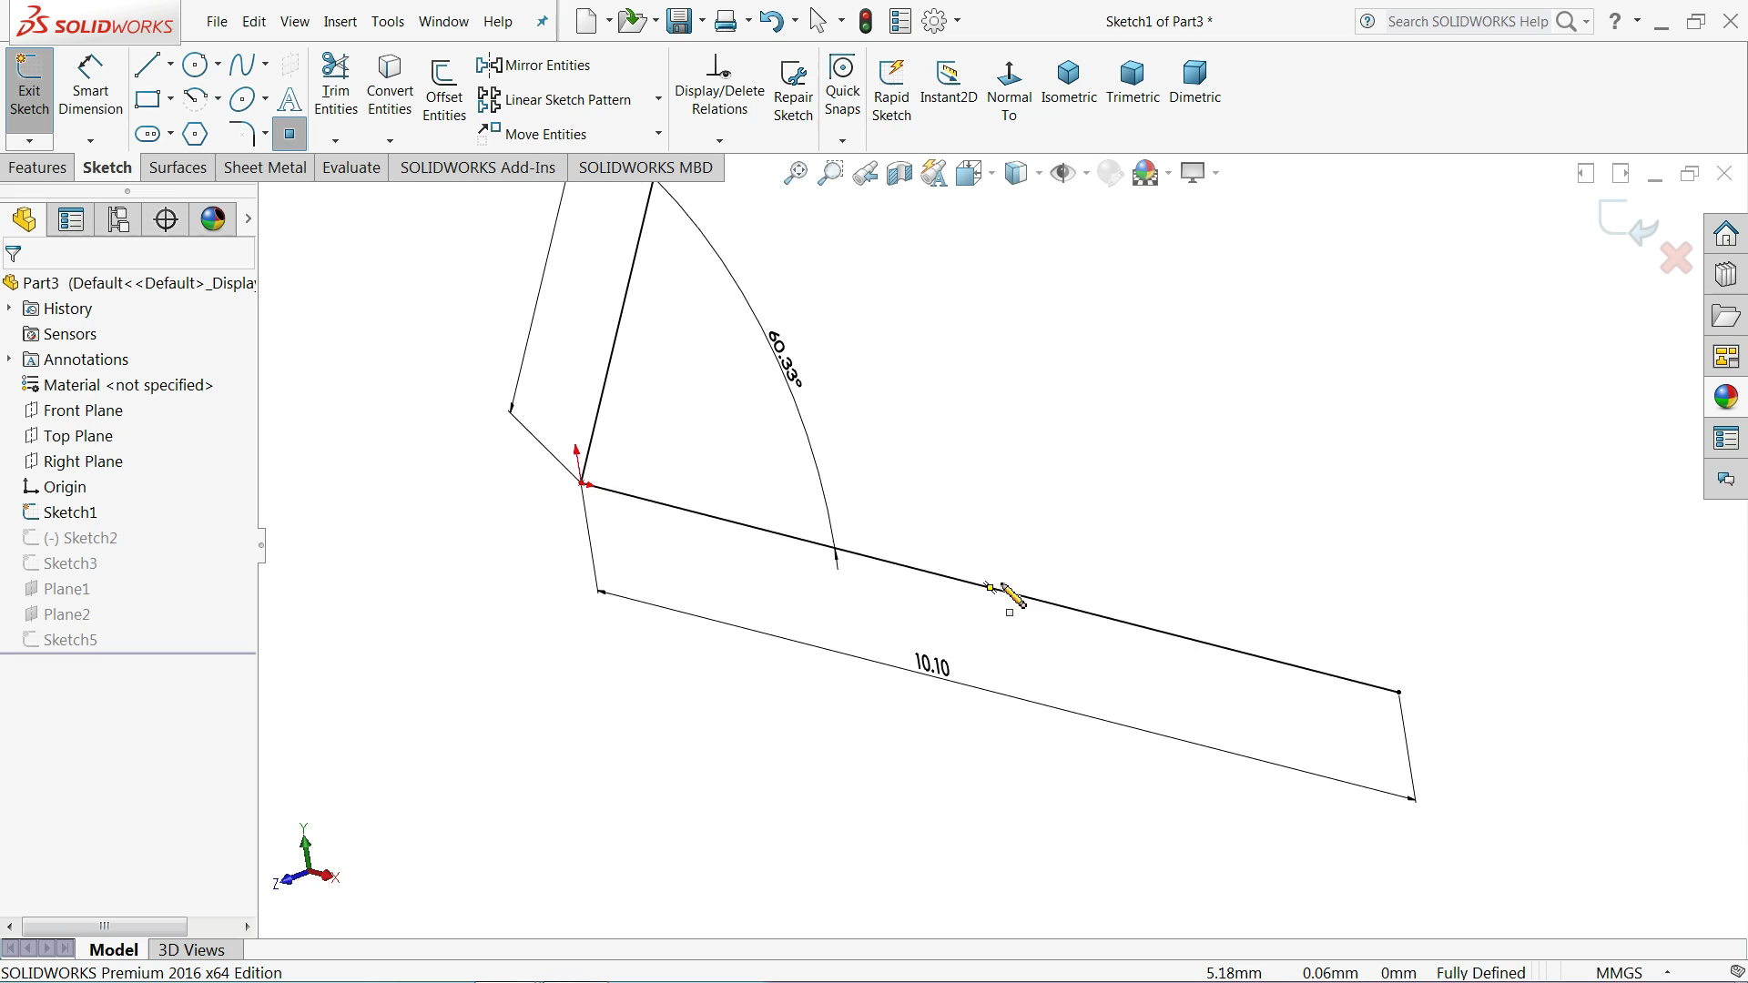
click(991, 587)
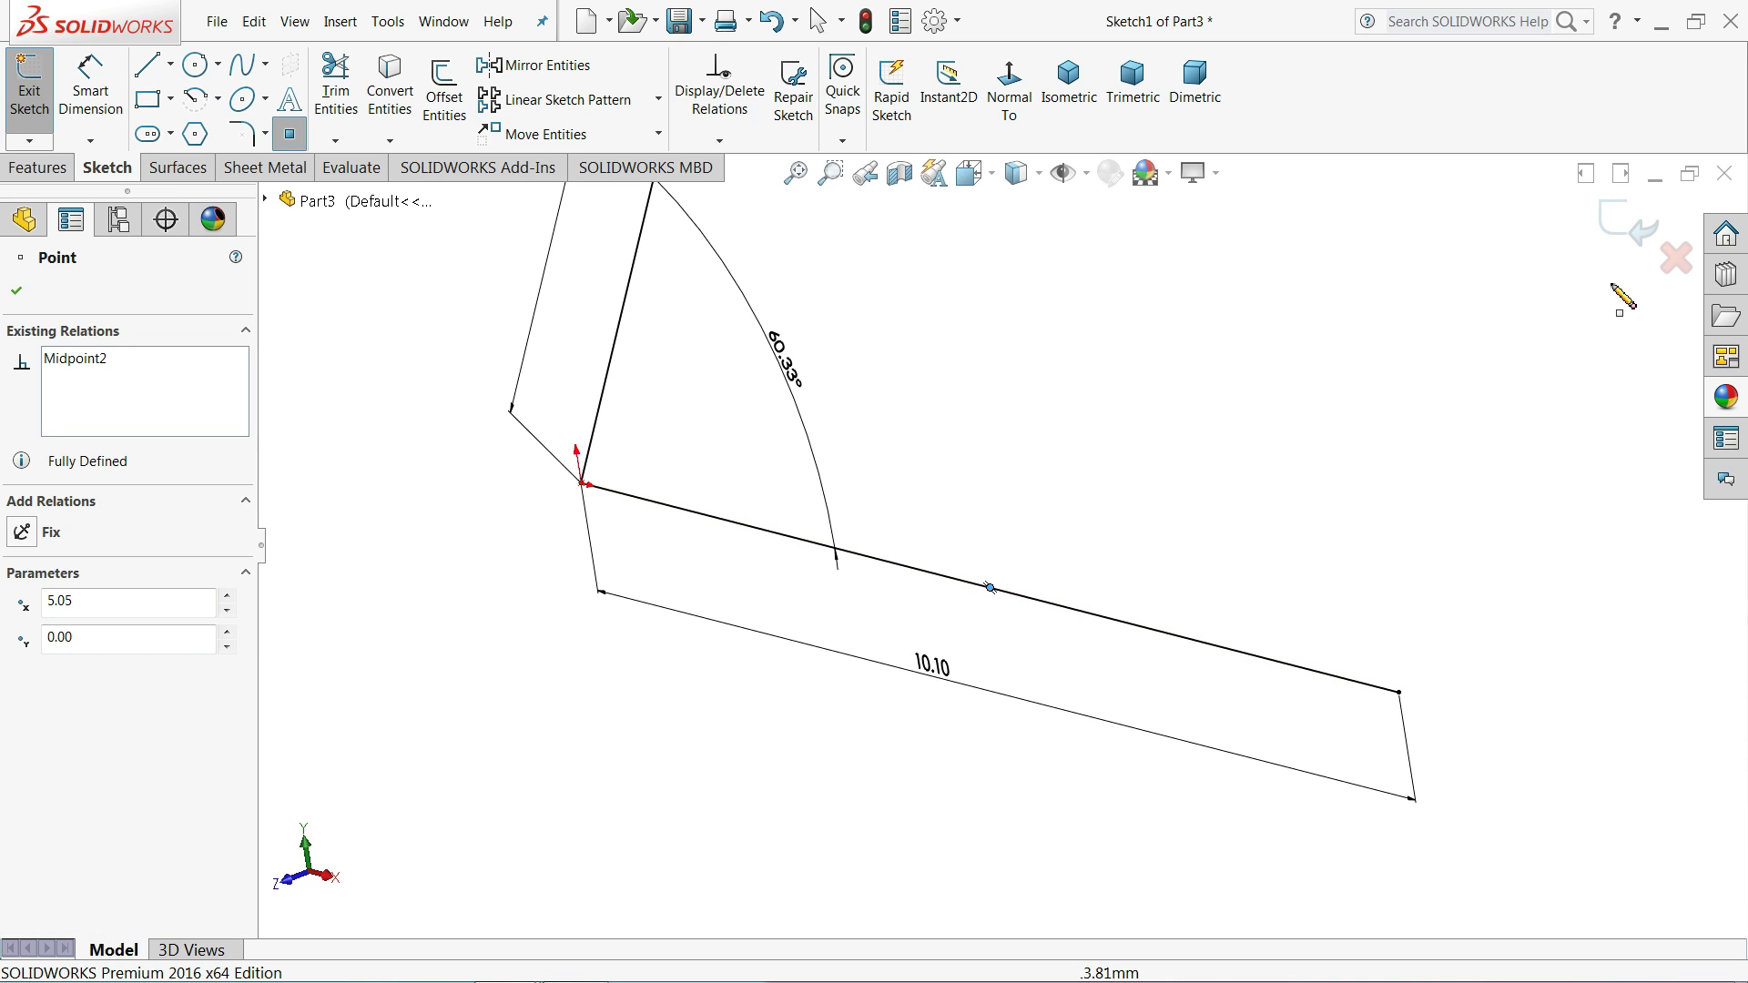
click(1626, 224)
- Create a reference plane through the large arc's open endpoint, the upper end of the 10 mm line and the 10.10 mm line's midpoint
scroll(1047, 616, up, 5)
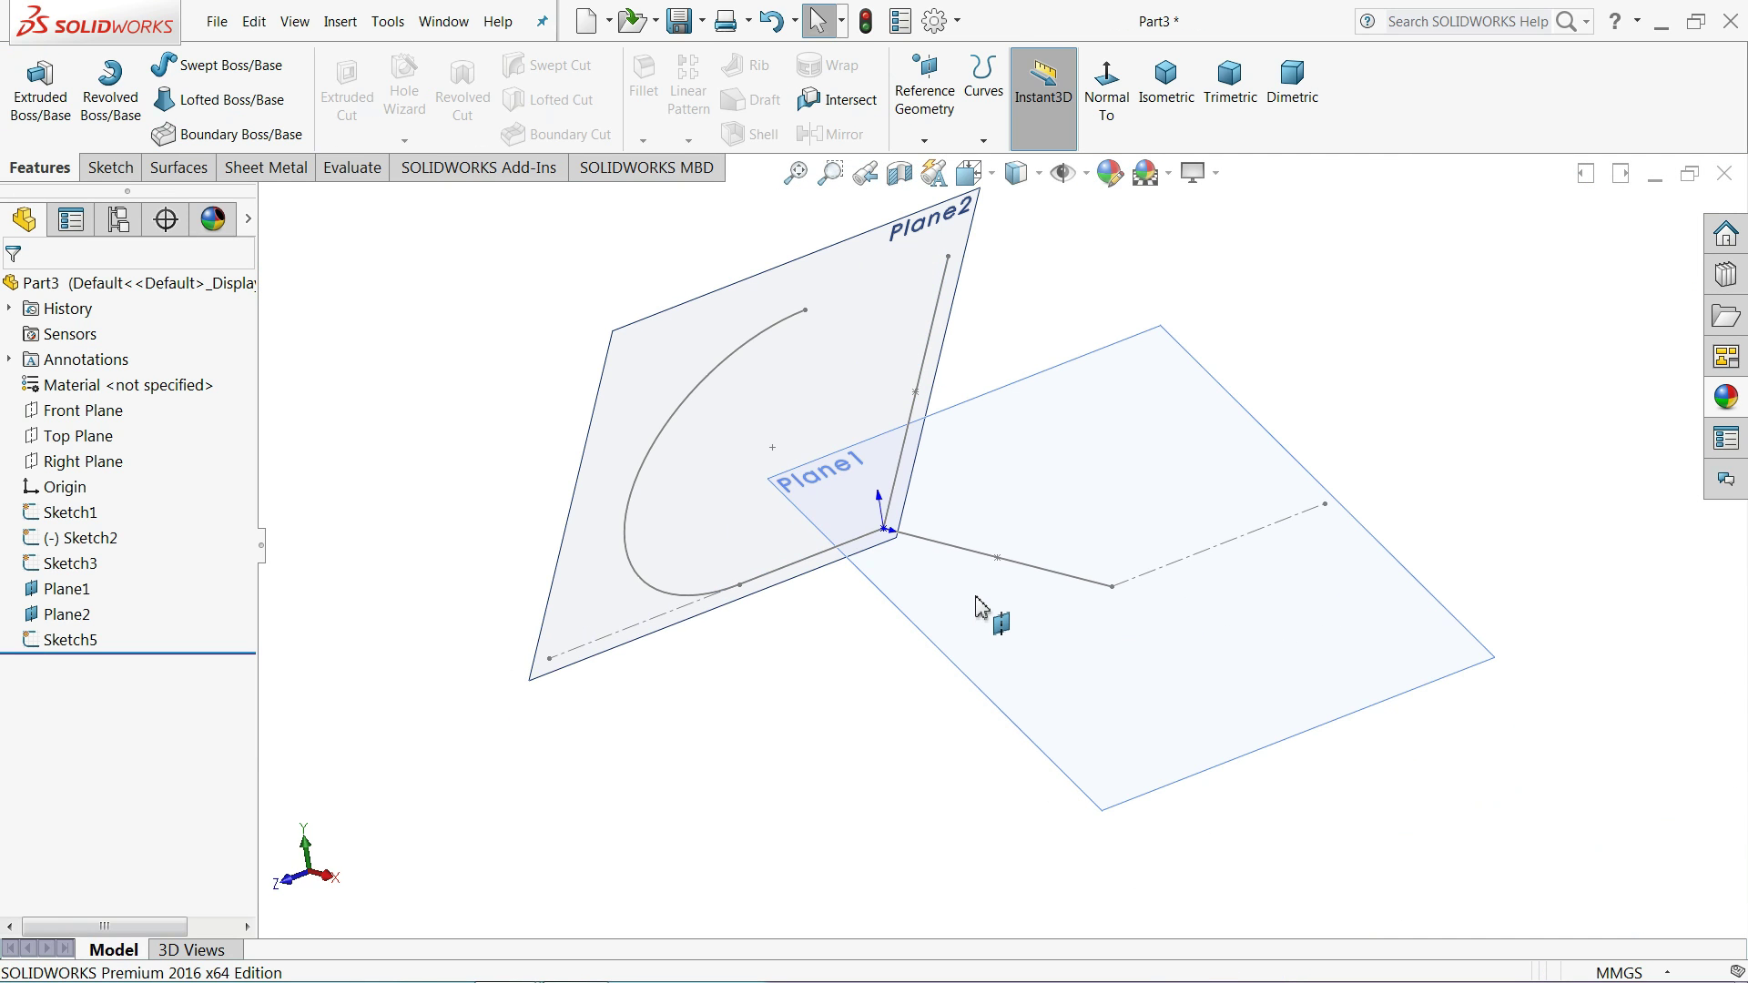
mouse_move(1166, 597)
middle_down()
mouse_move(1223, 477)
mouse_move(1221, 565)
mouse_move(1202, 550)
mouse_move(1214, 570)
mouse_move(1193, 578)
mouse_move(1217, 574)
mouse_move(1214, 605)
mouse_move(1206, 586)
middle_up()
mouse_move(1092, 480)
middle_down()
mouse_move(1019, 441)
mouse_move(1021, 478)
middle_up()
scroll(1024, 392, down, 2)
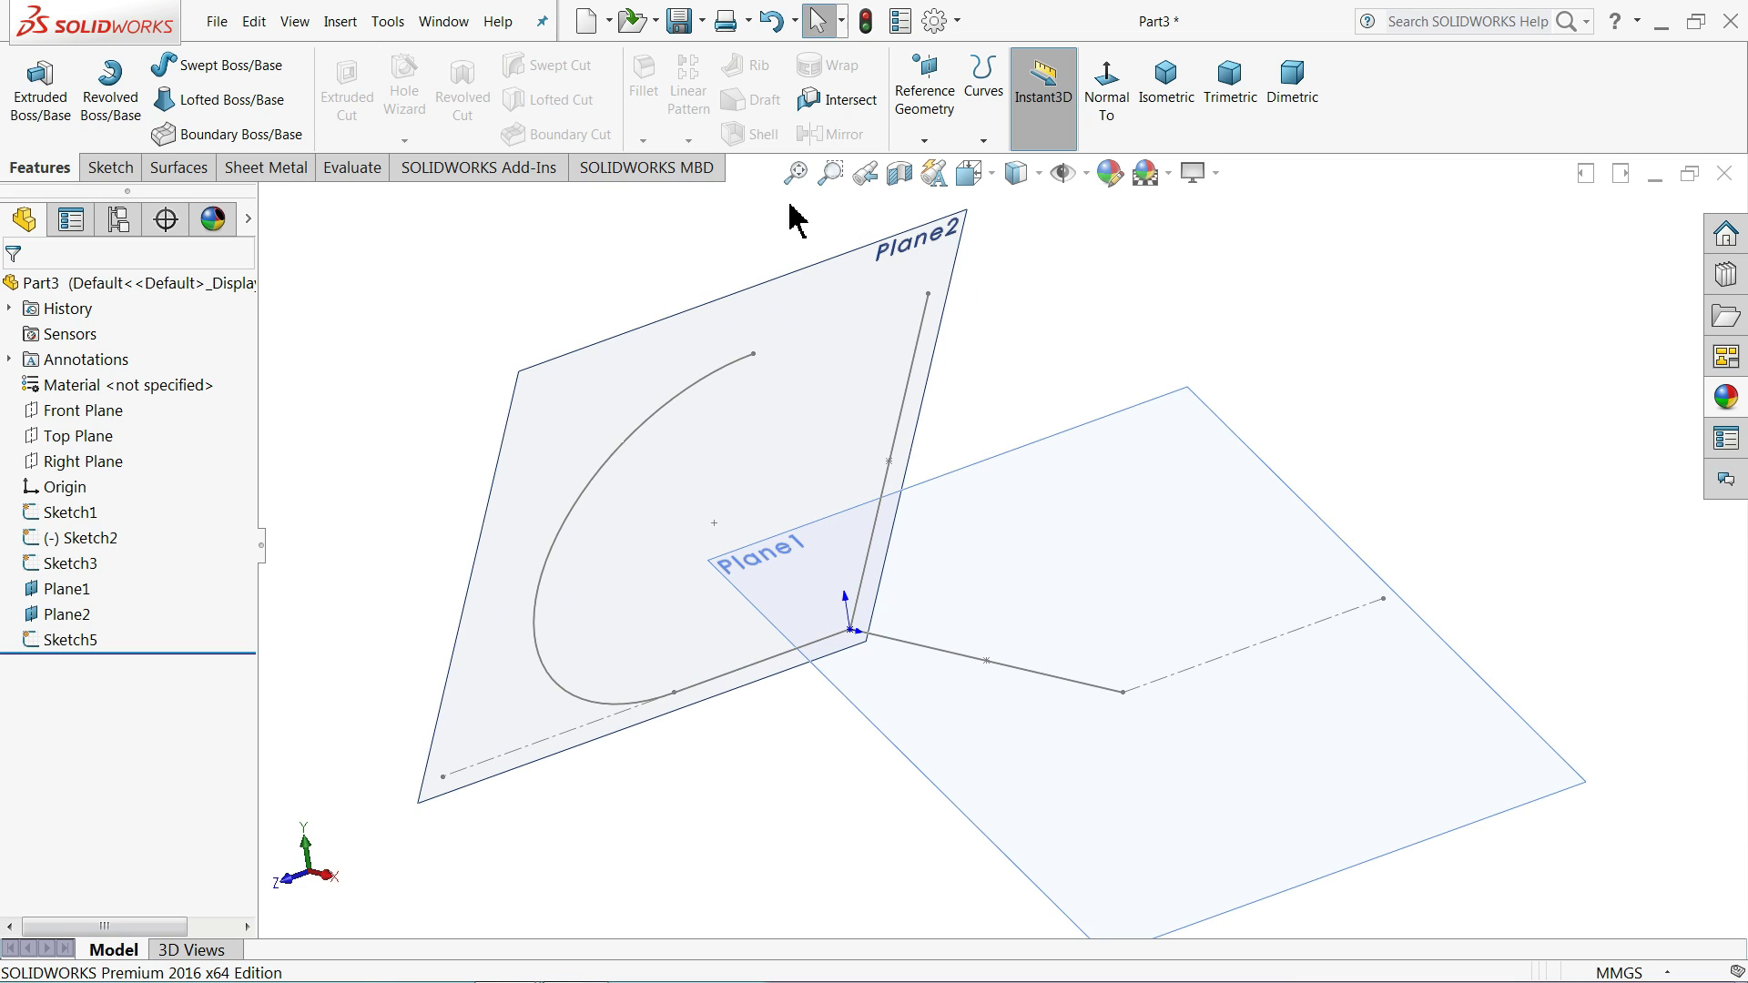
click(924, 139)
click(921, 167)
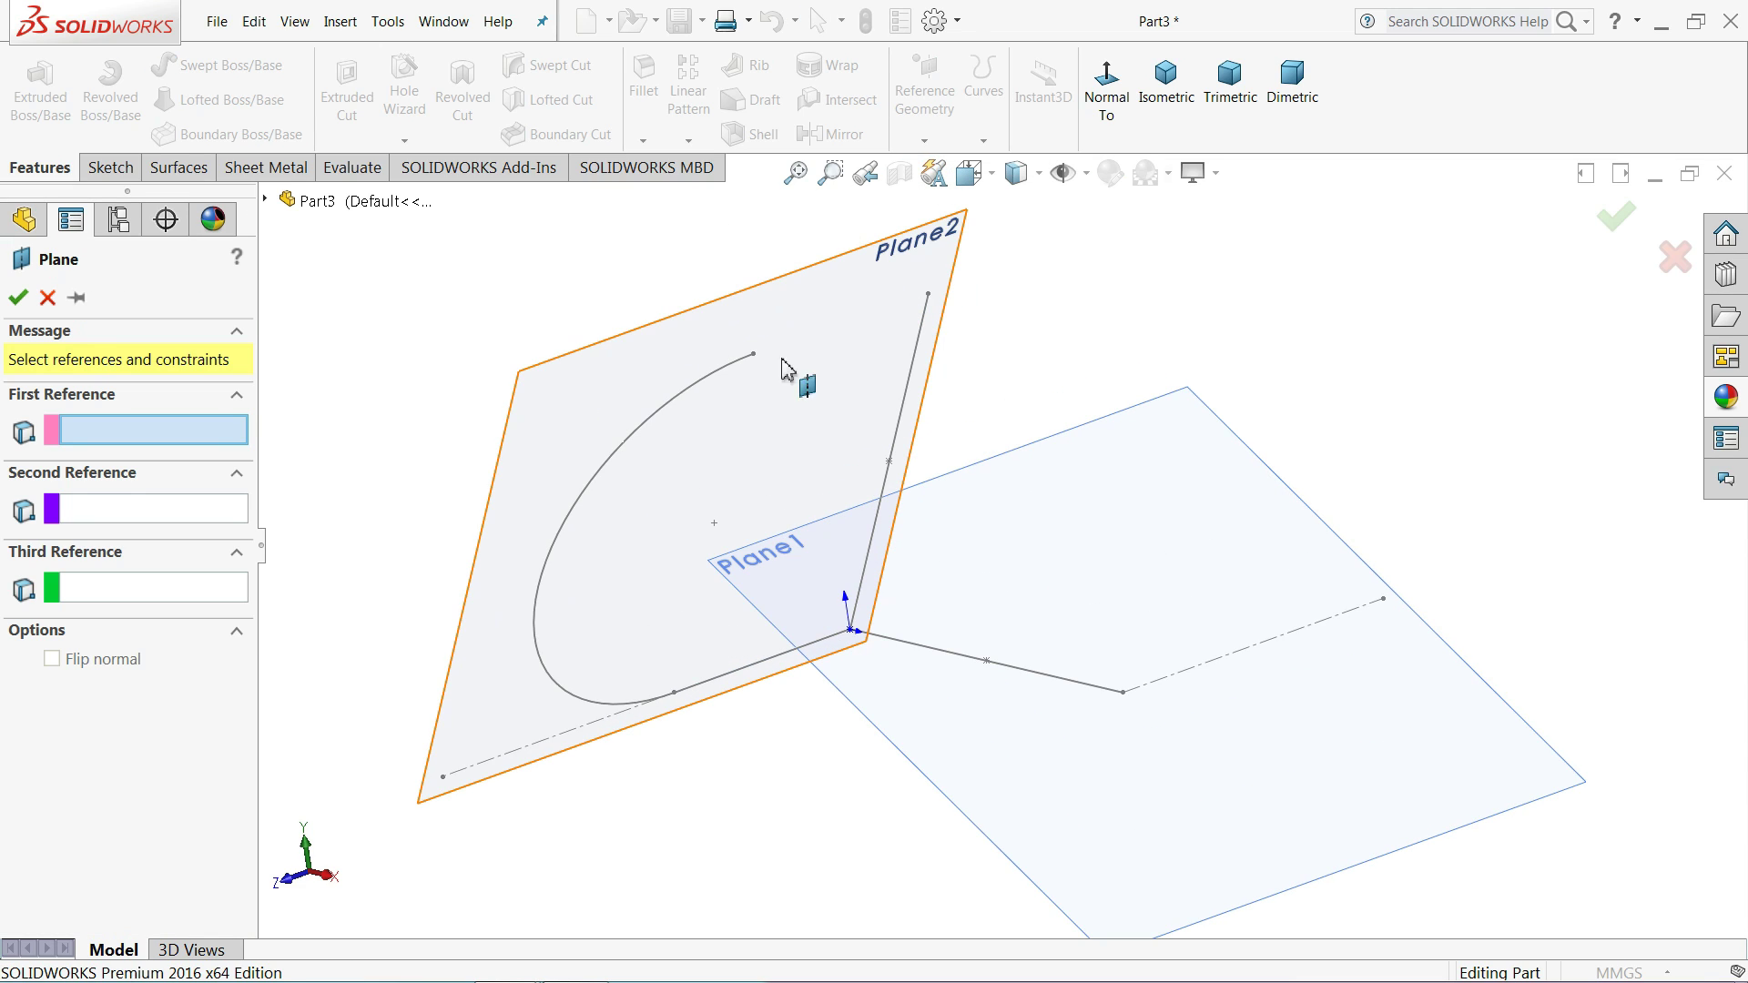
click(754, 355)
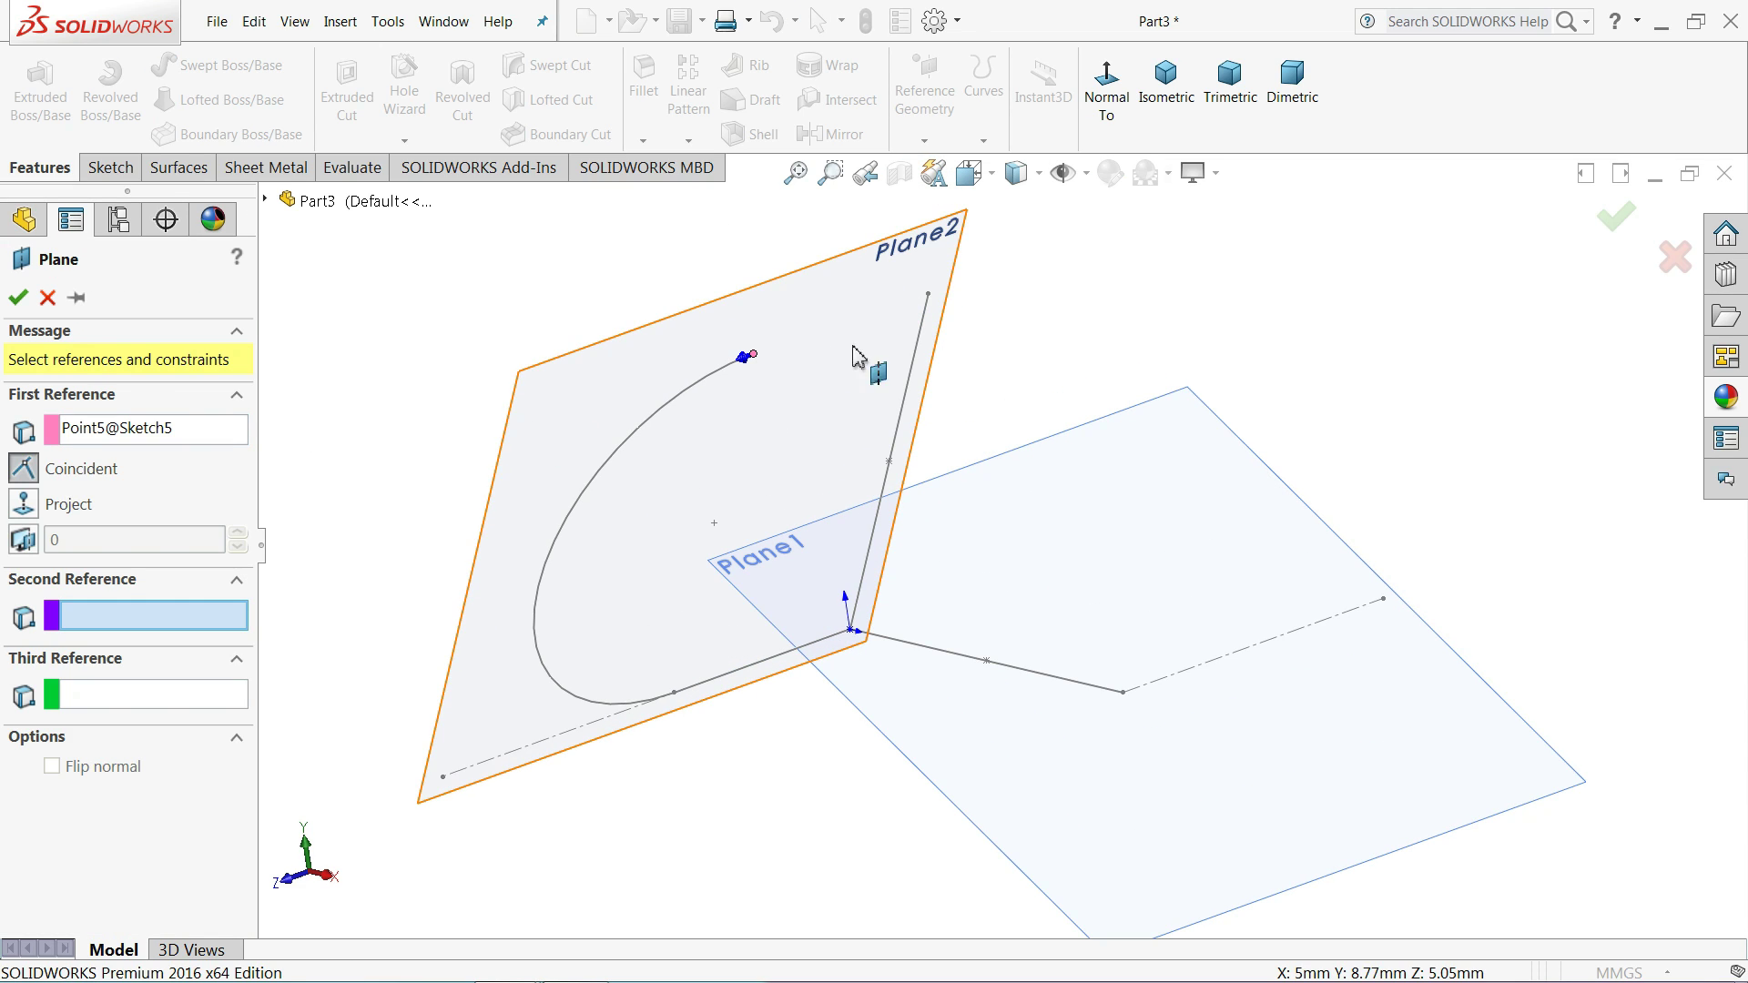
click(929, 296)
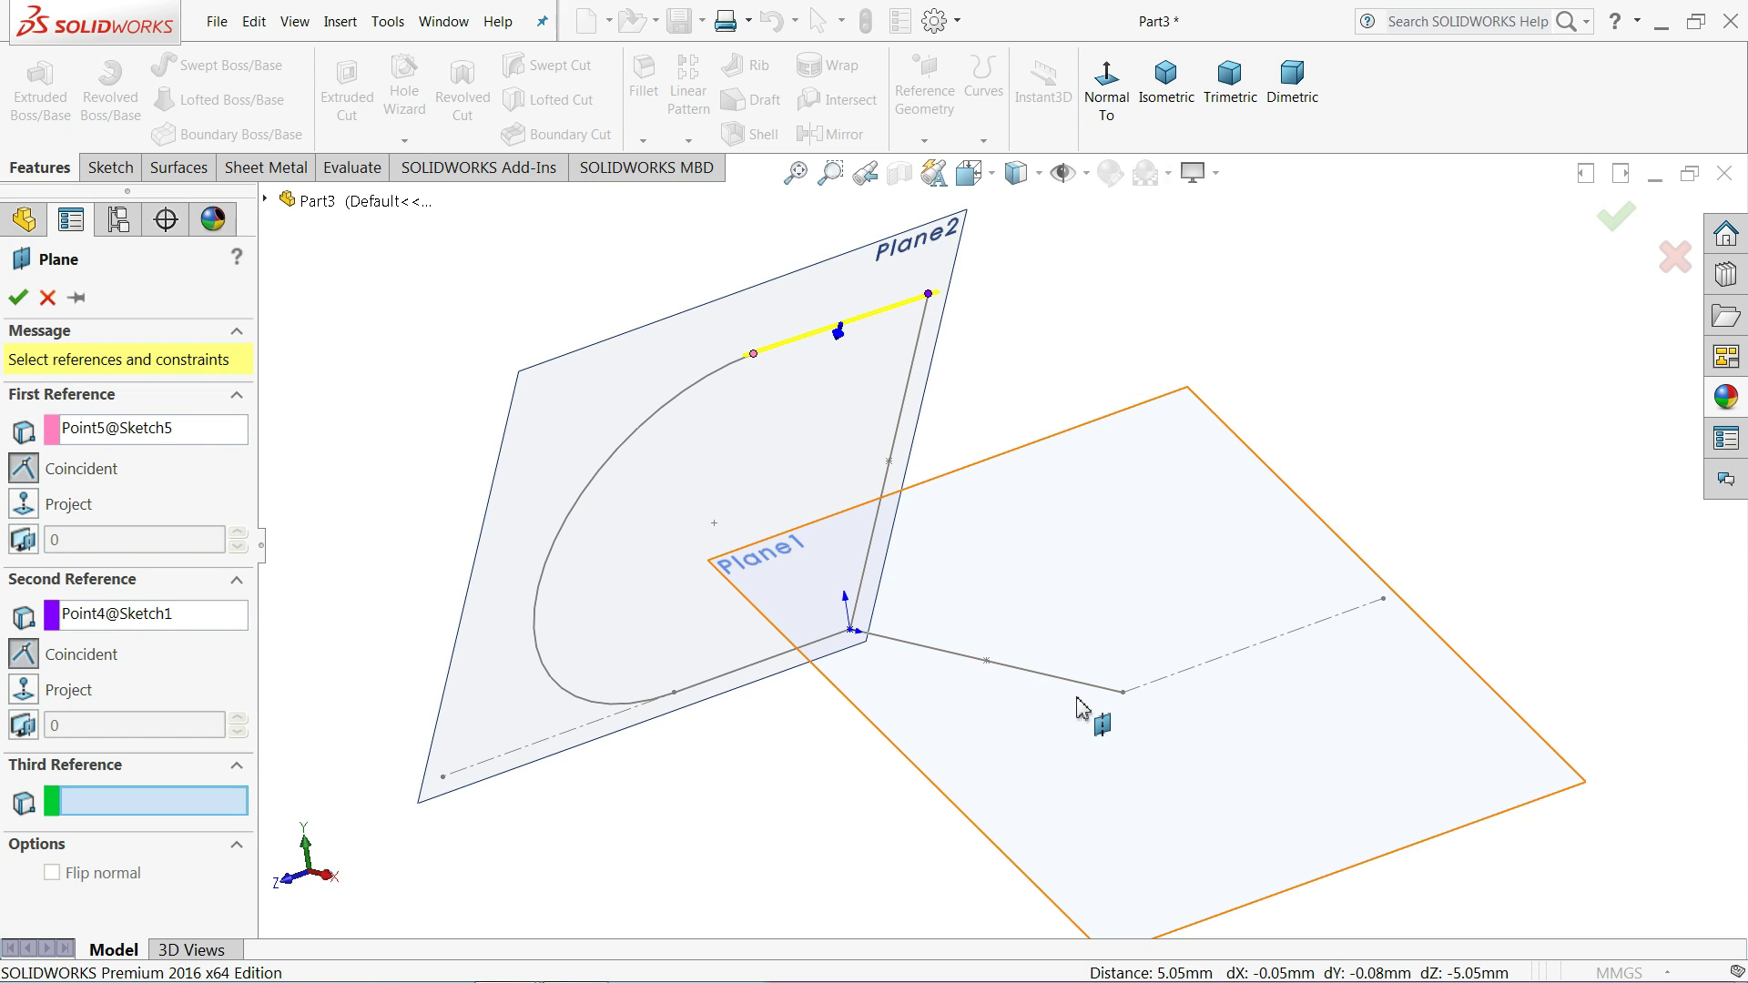
click(988, 662)
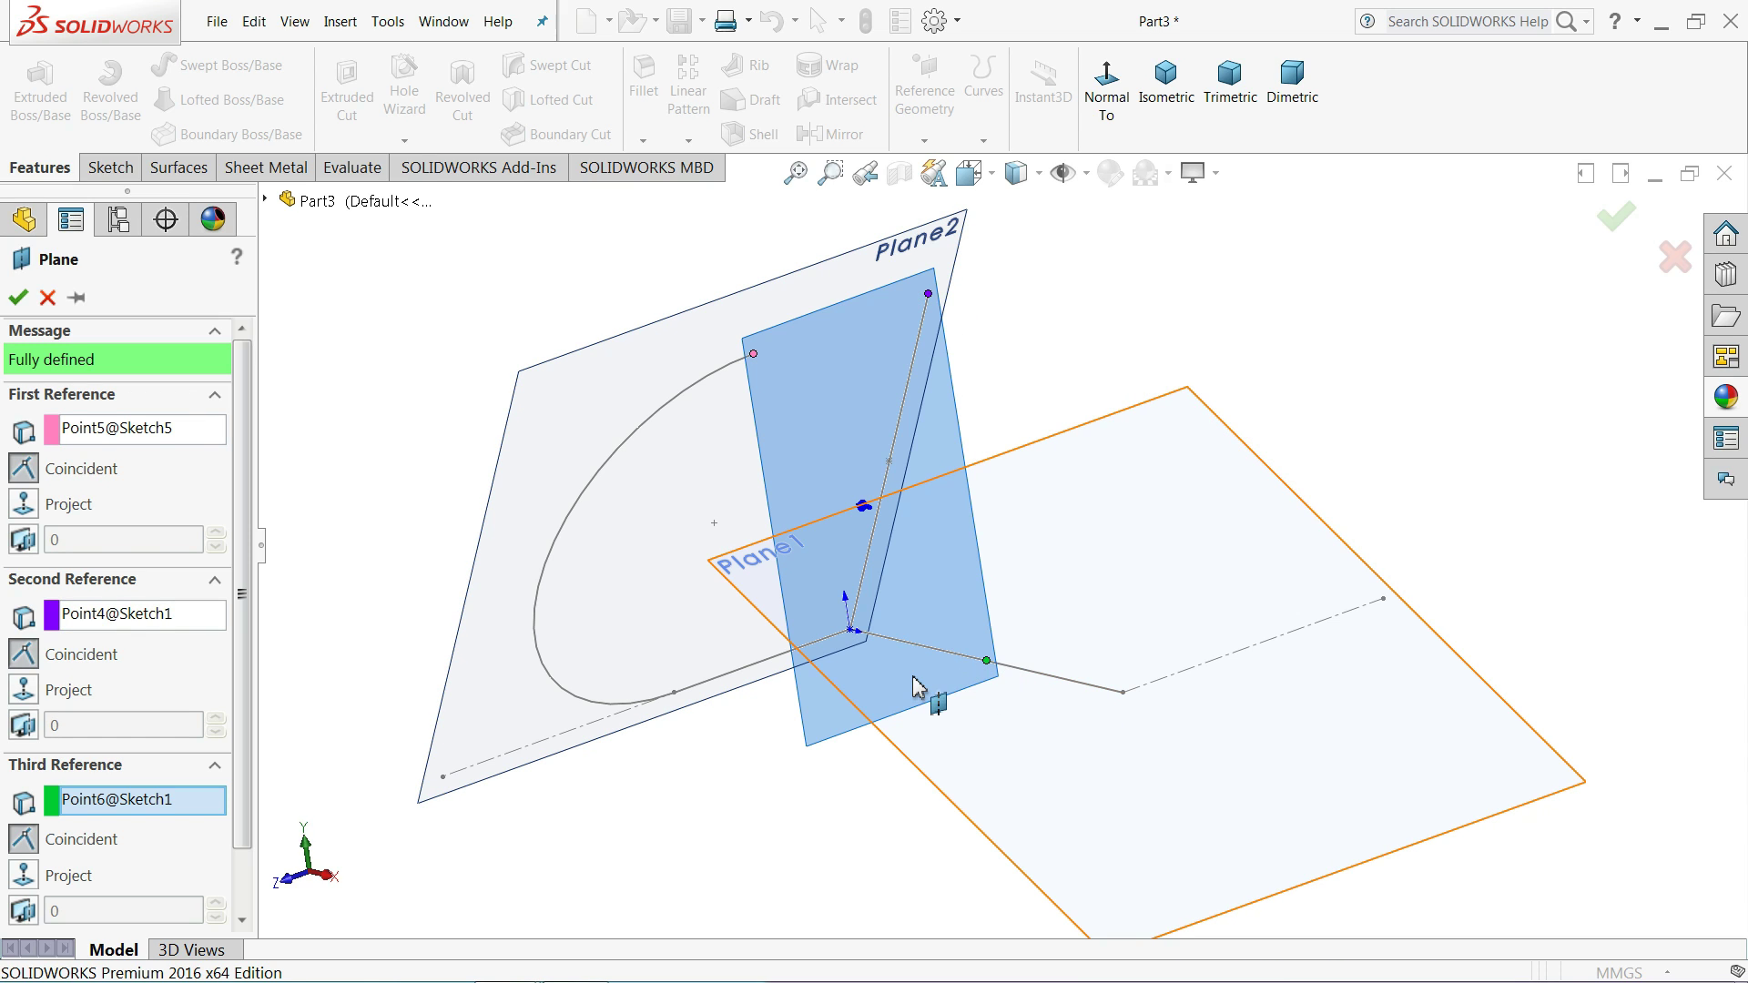
mouse_move(925, 695)
middle_down()
mouse_move(937, 652)
mouse_move(1014, 565)
mouse_move(1035, 583)
mouse_move(960, 605)
mouse_move(961, 642)
mouse_move(999, 558)
mouse_move(956, 663)
middle_up()
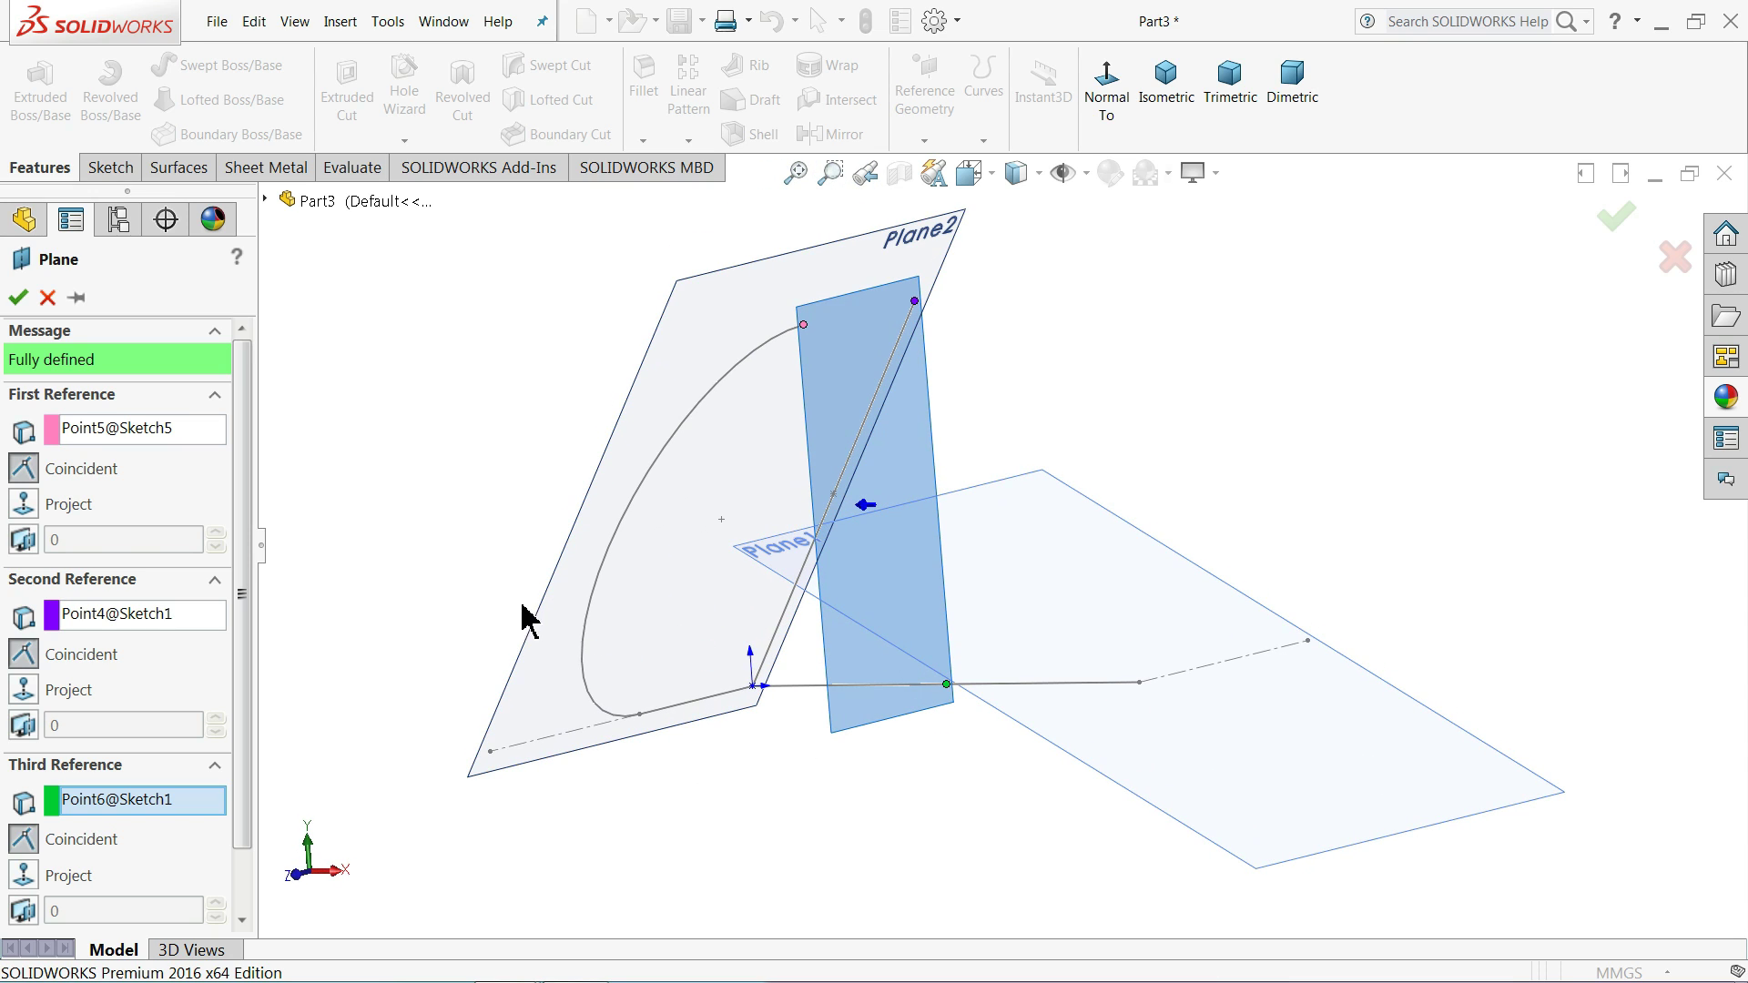
click(18, 299)
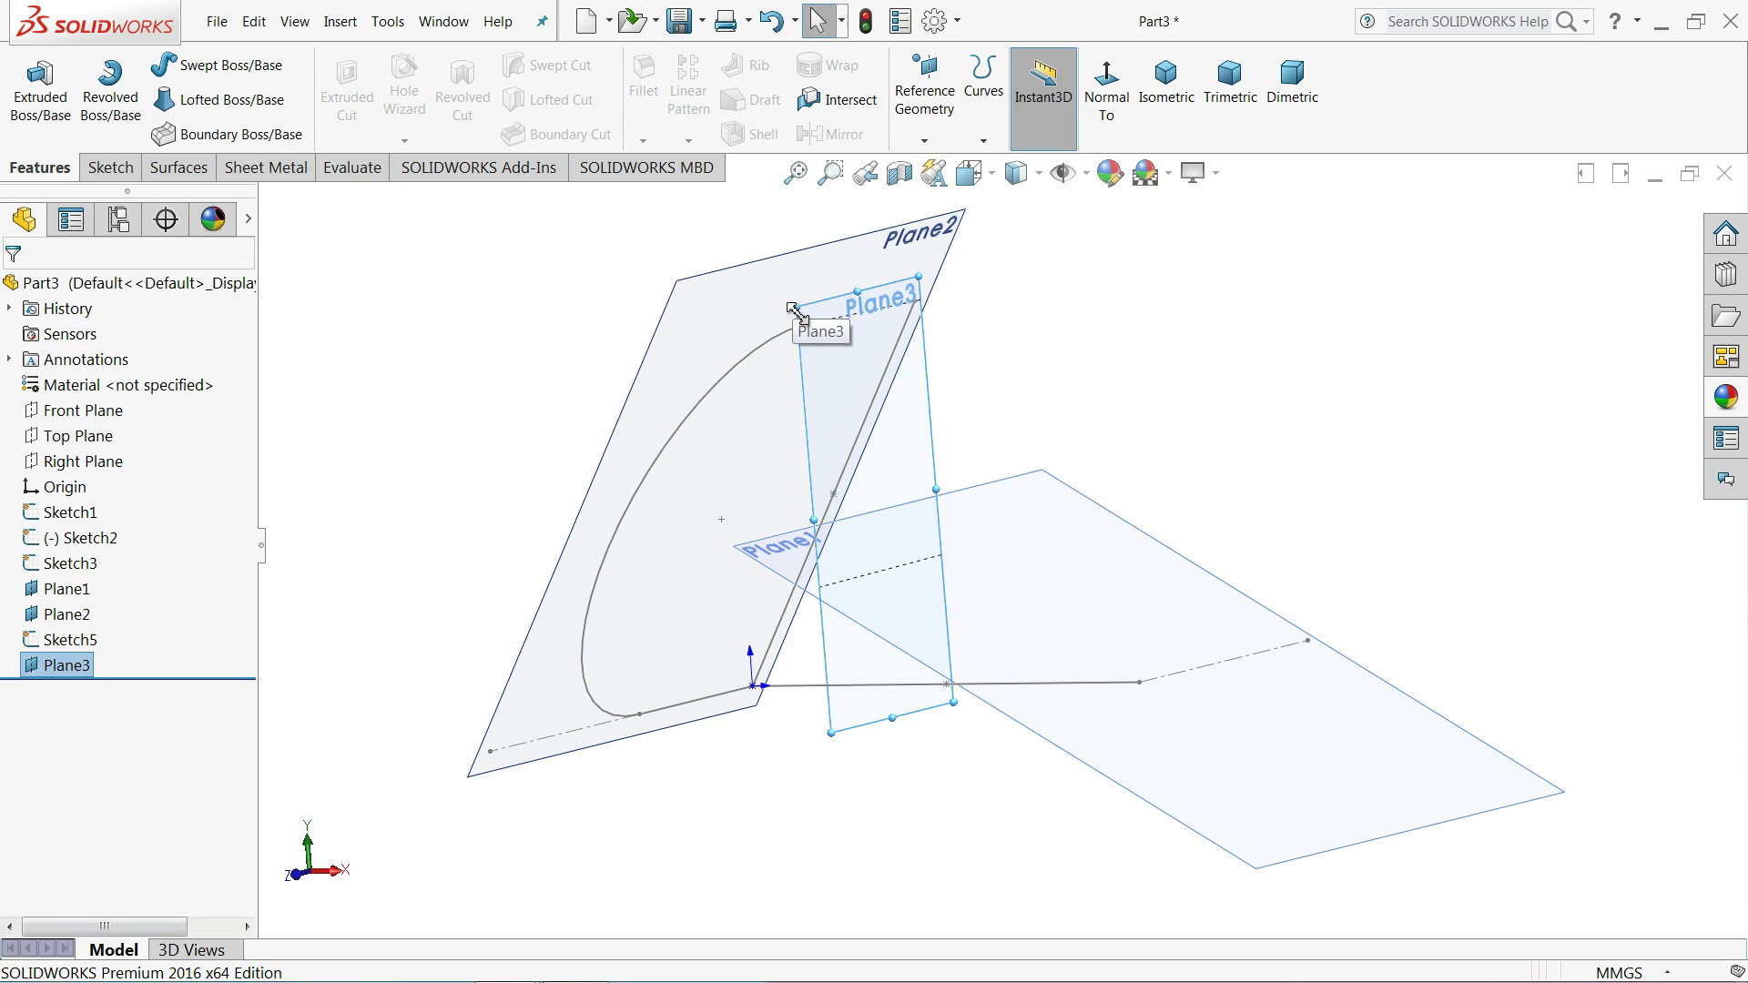
- Enlarge Plane3 beyond the existing path sketches and open a new sketch on it, viewed face-on
drag(795, 309, 631, 211)
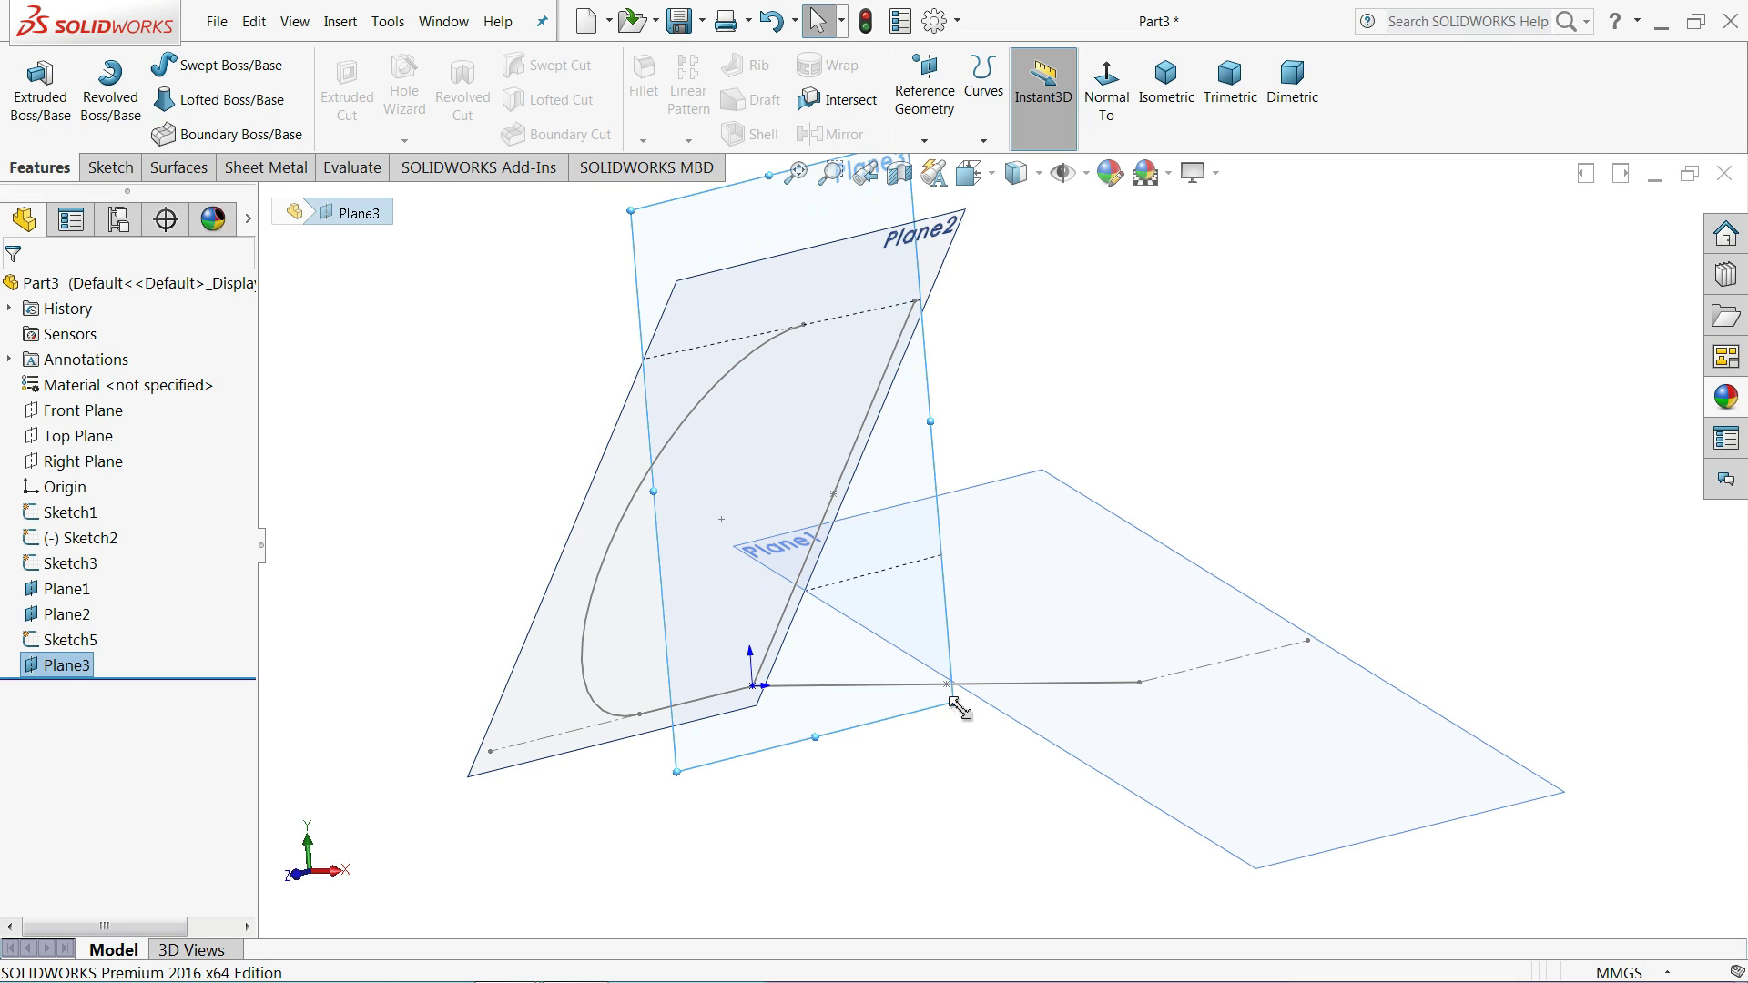
drag(954, 703, 1143, 888)
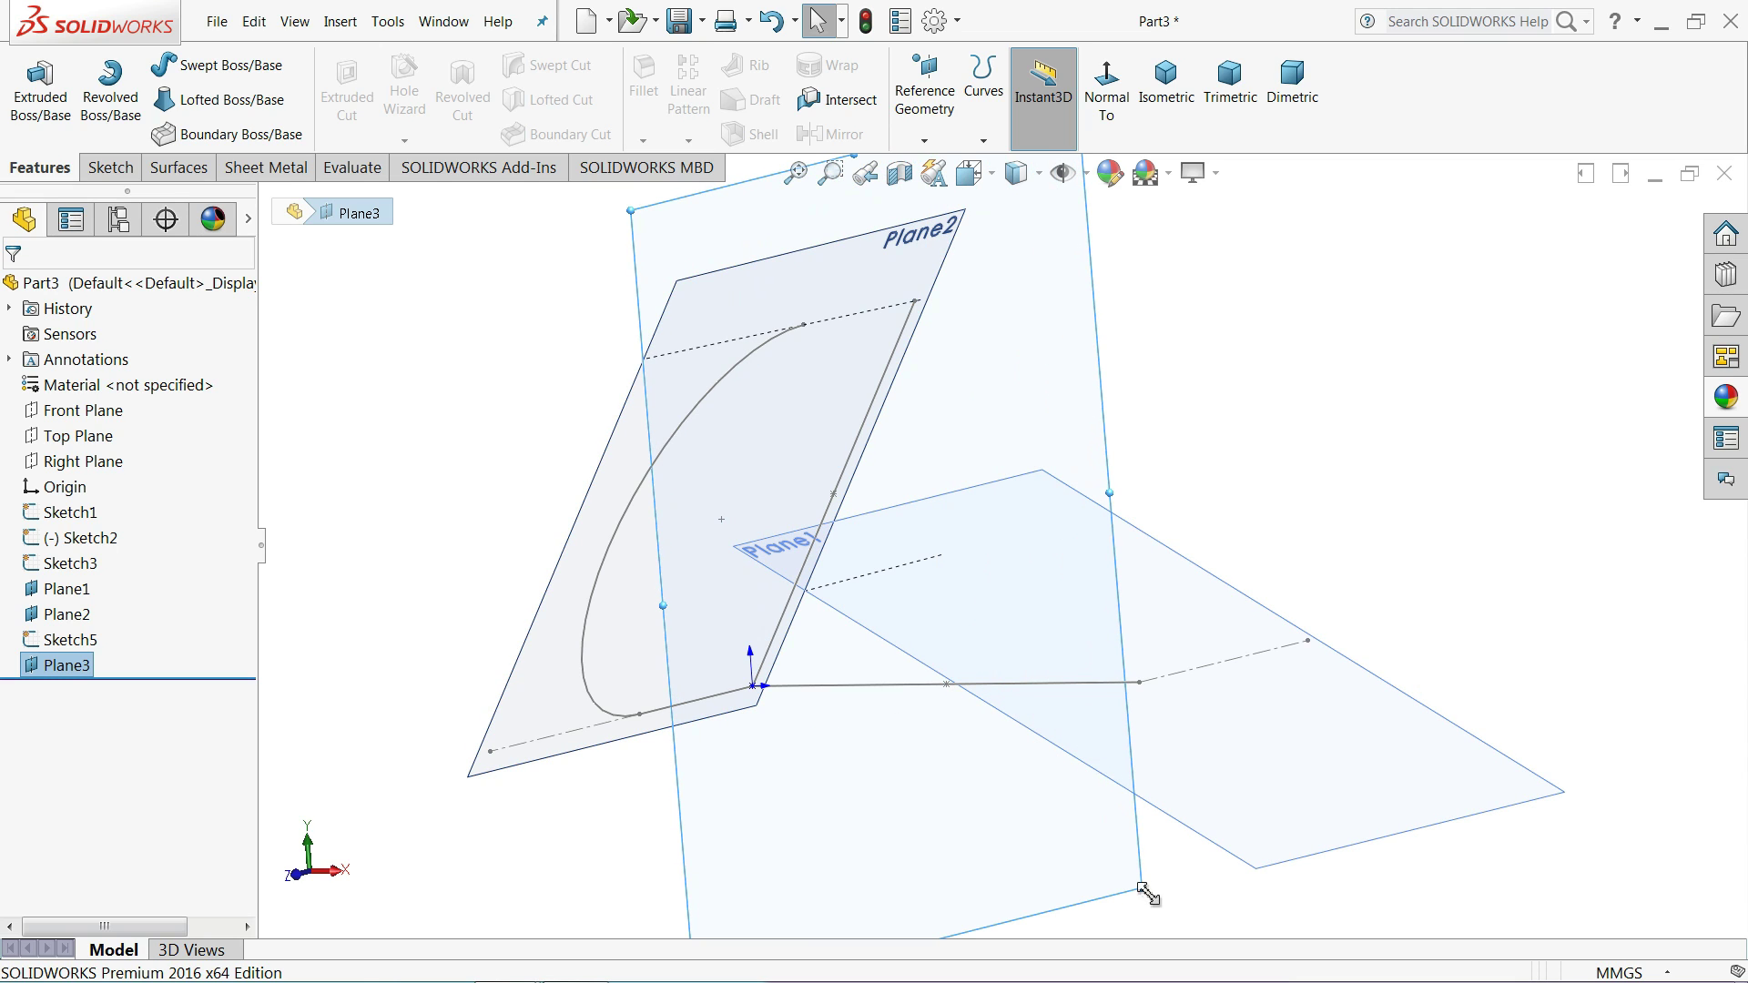
click(113, 170)
click(29, 91)
click(1009, 91)
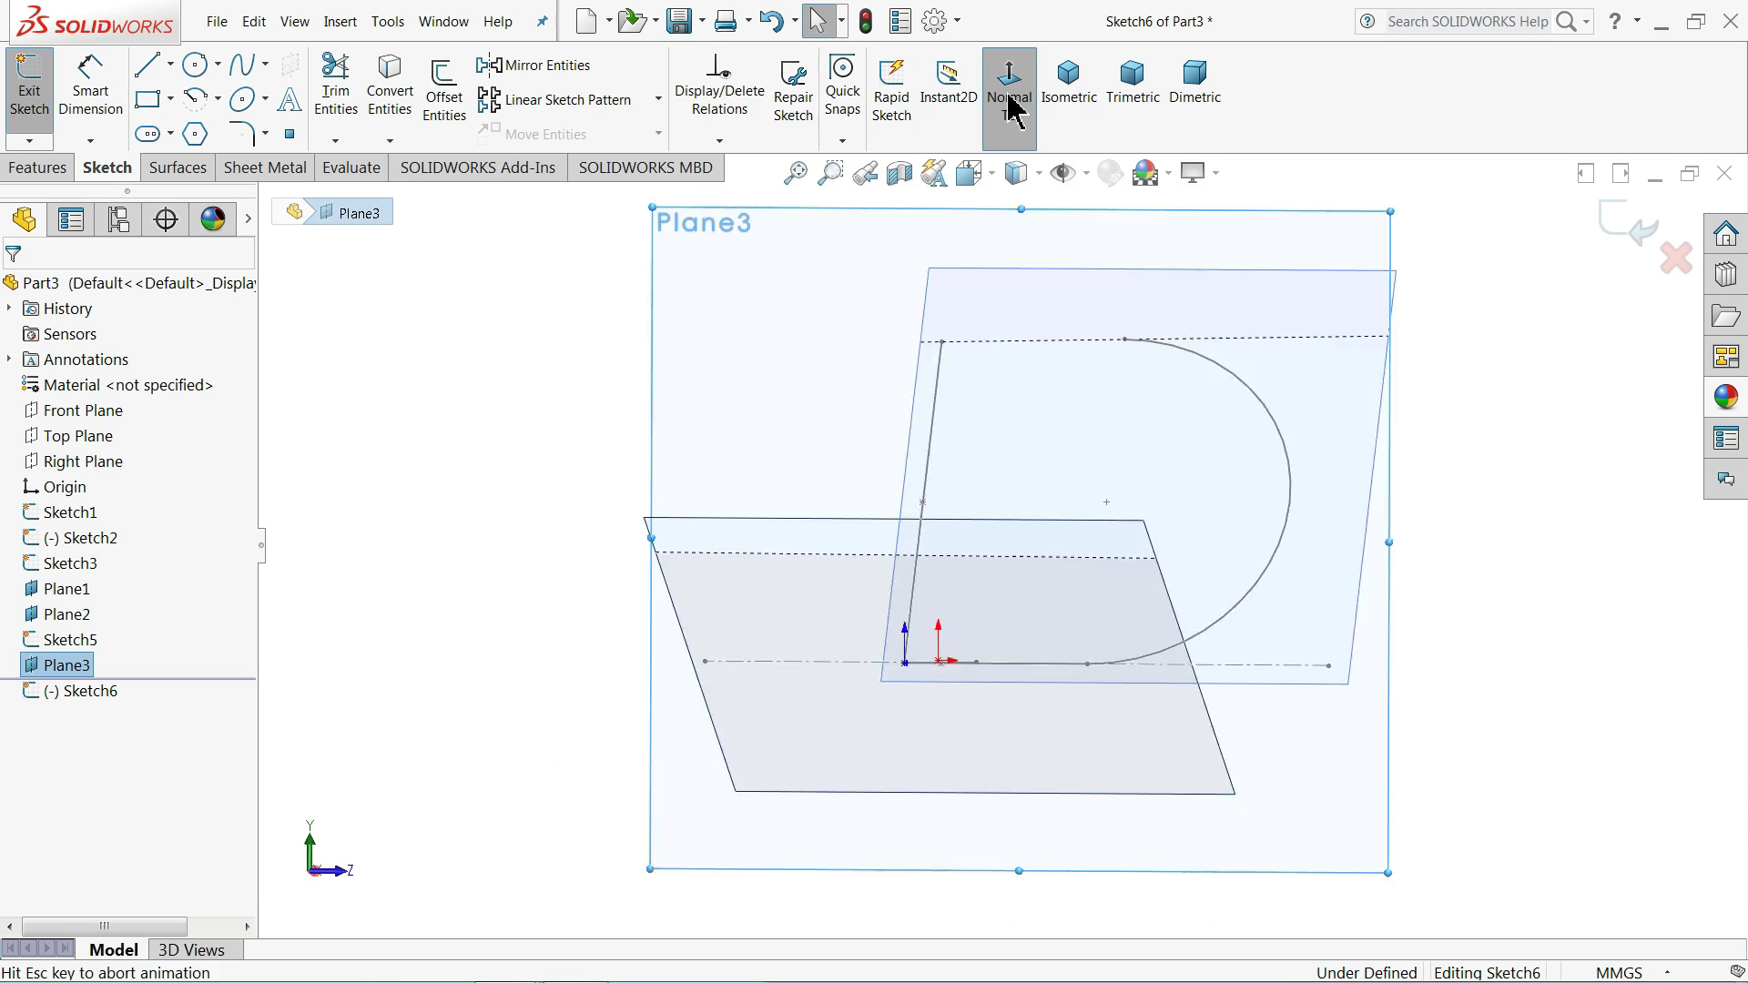
- Sketch a vertical line about 12.6 mm long, continued by a tangent arc of about 3.28 mm radius ending at the Plane2 arc's open endpoint
click(147, 68)
scroll(897, 605, up, 3)
scroll(957, 758, down, 3)
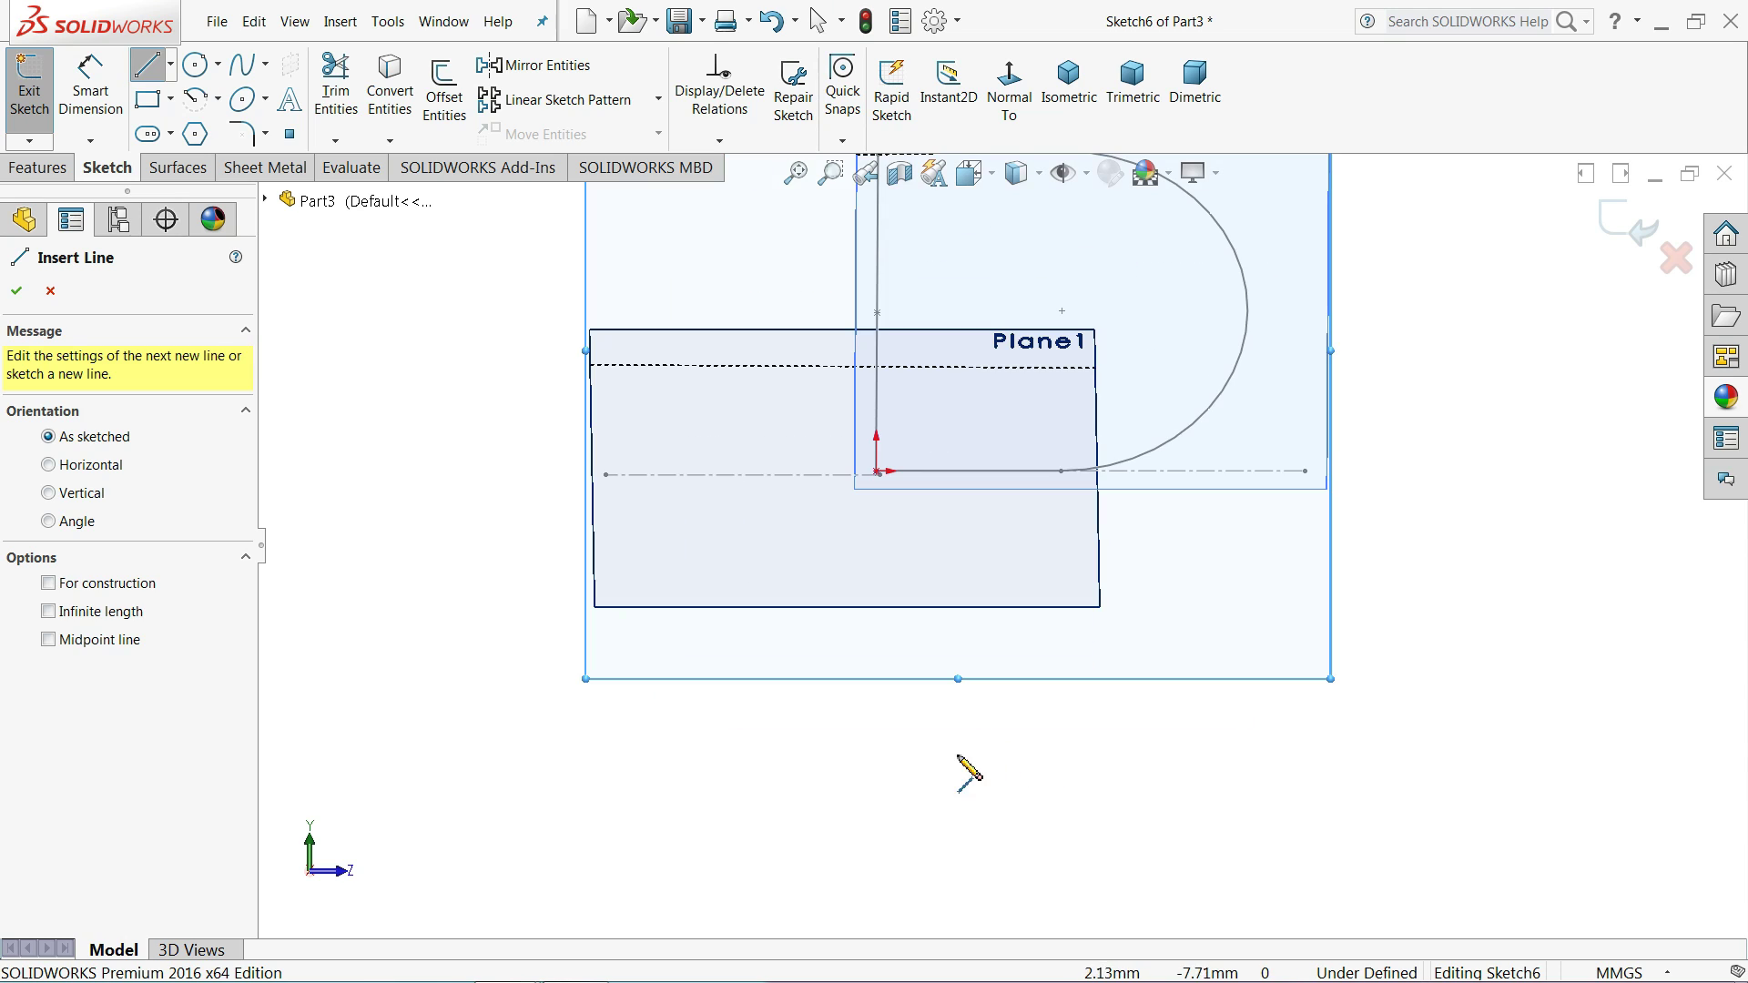
click(942, 733)
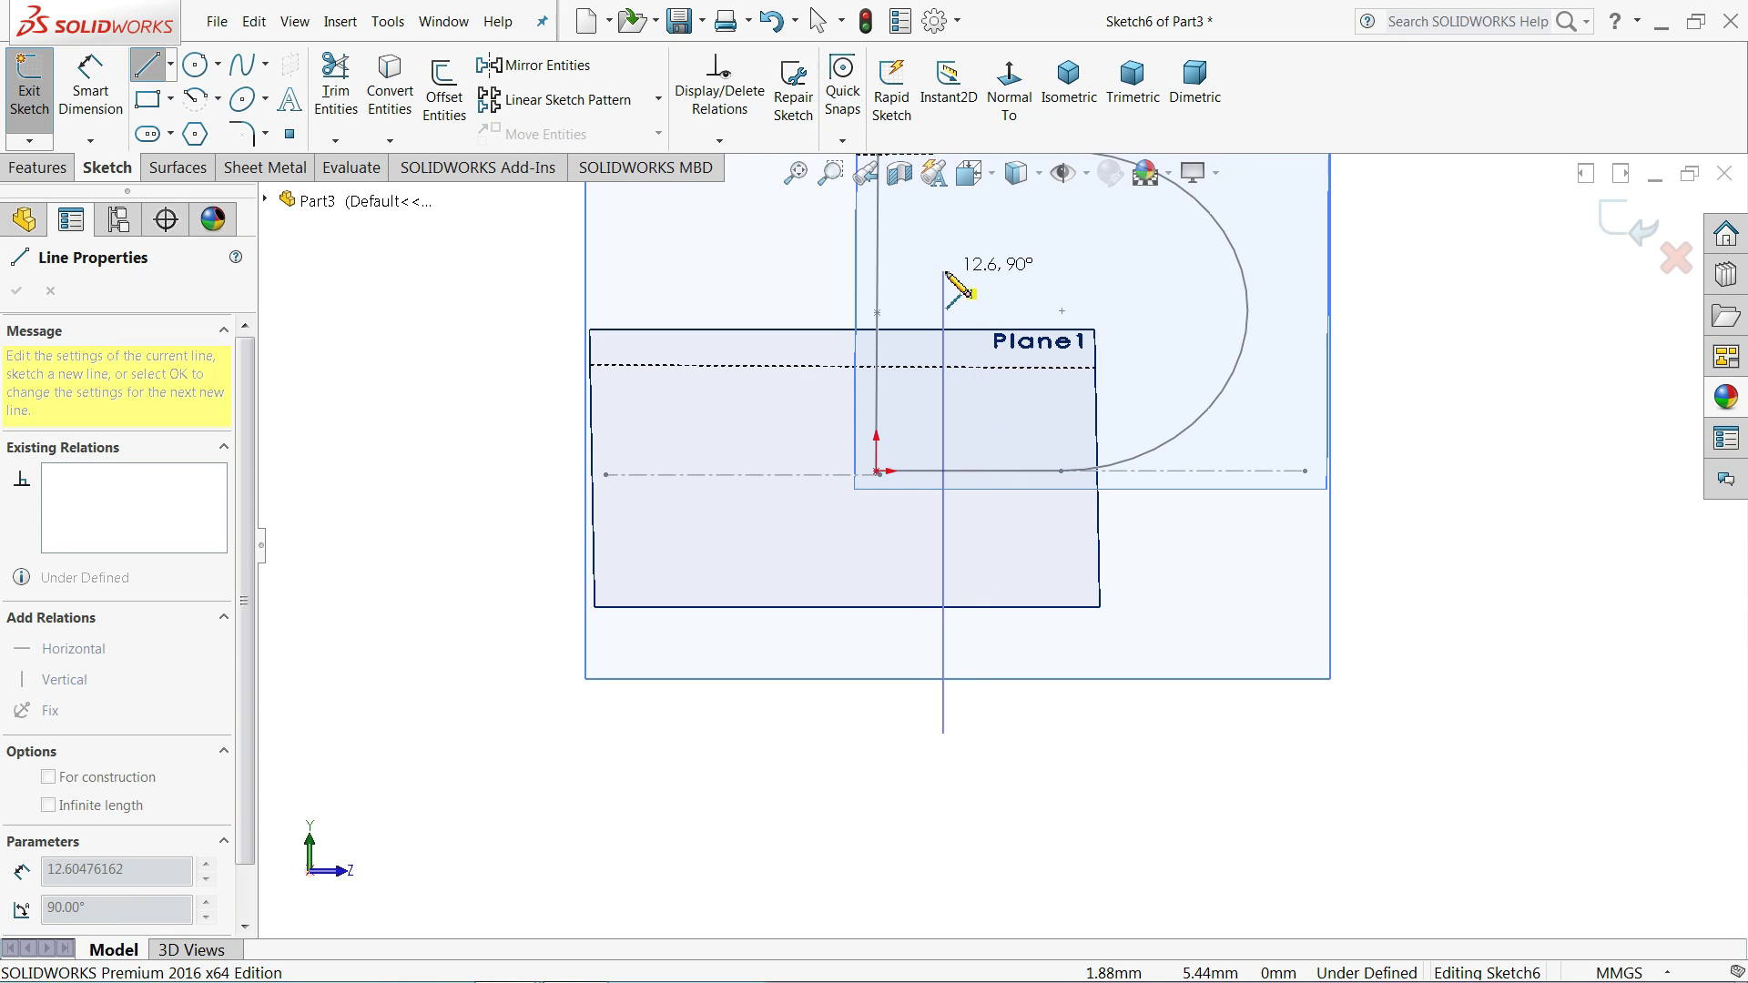
click(944, 273)
scroll(946, 293, up, 2)
scroll(1063, 379, down, 3)
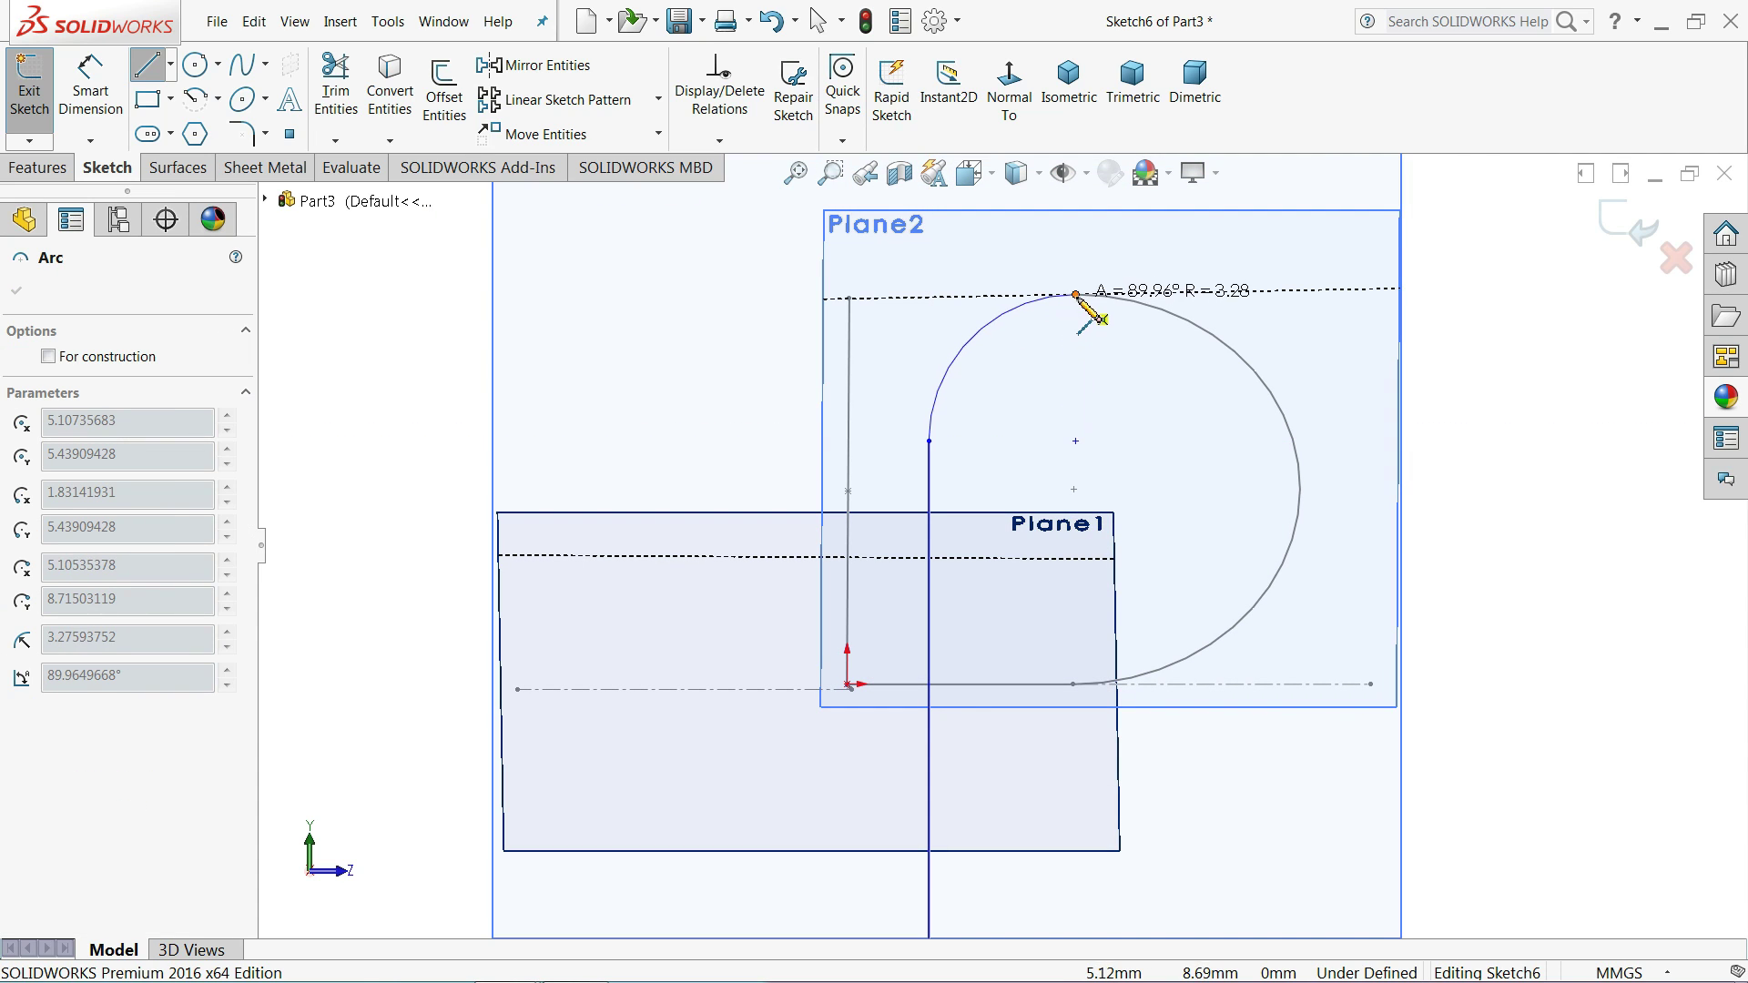
click(1075, 294)
right_click(1126, 182)
click(1161, 250)
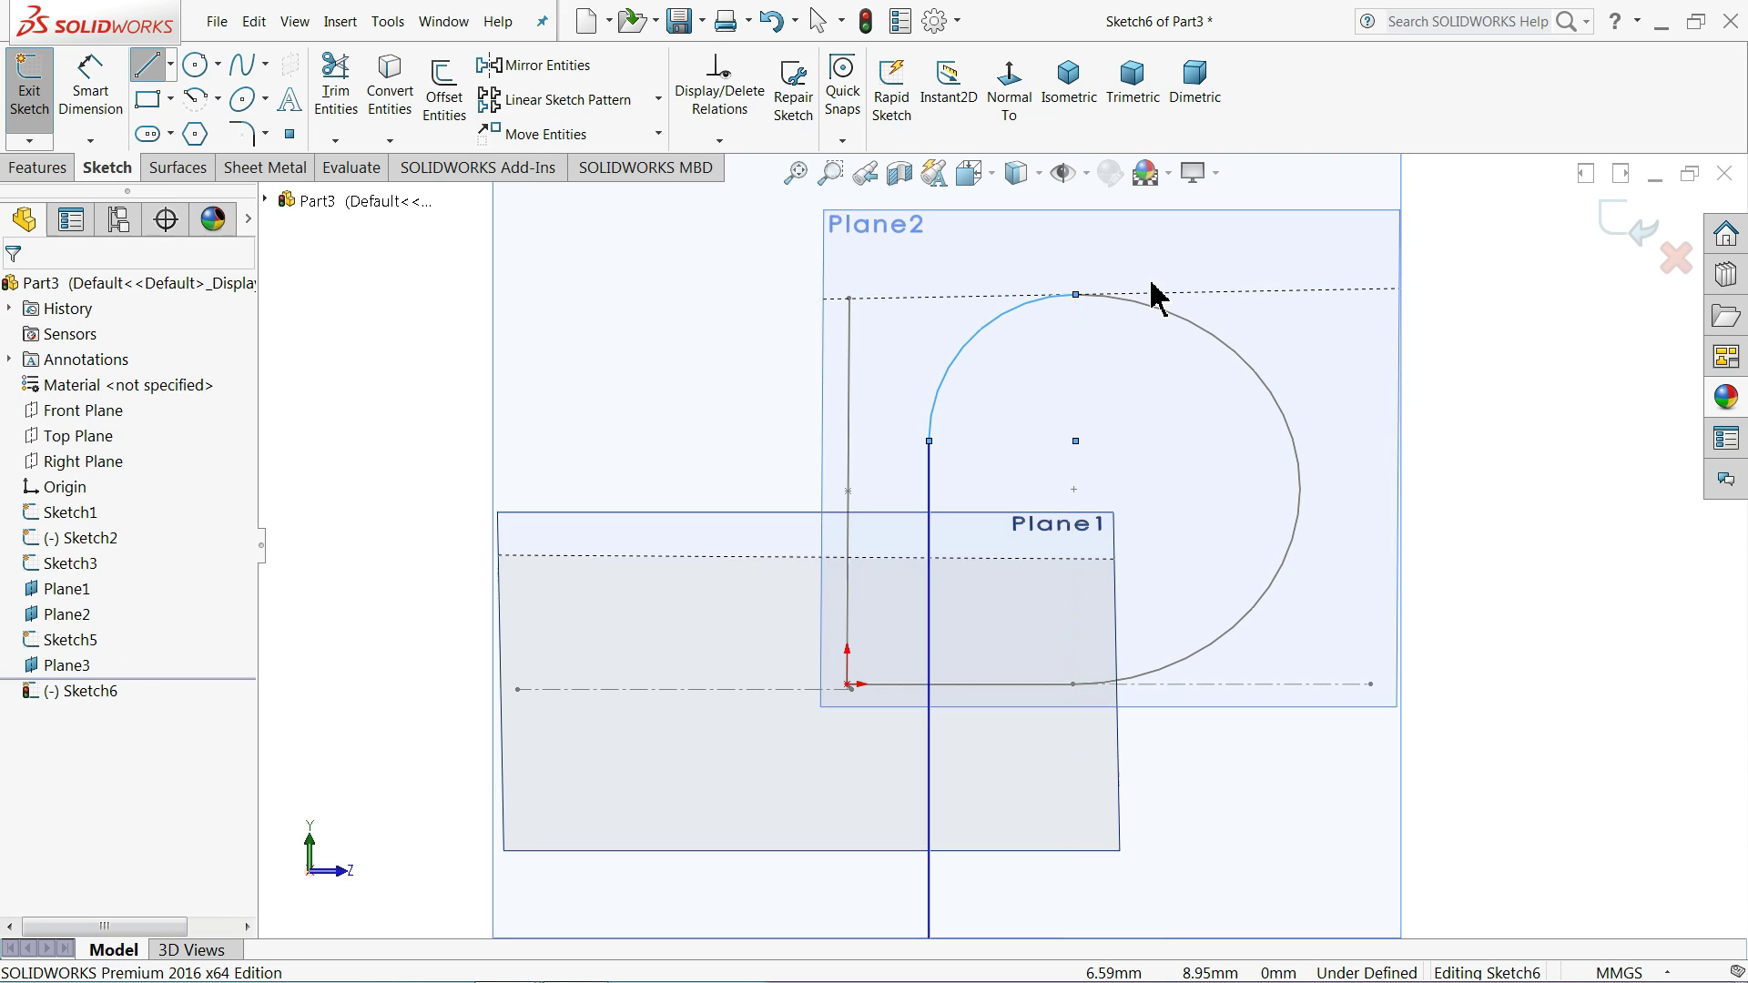
- Add a Tangent relation between the new arc and the large arc on Plane2
scroll(1061, 314, down, 2)
scroll(1085, 397, down, 1)
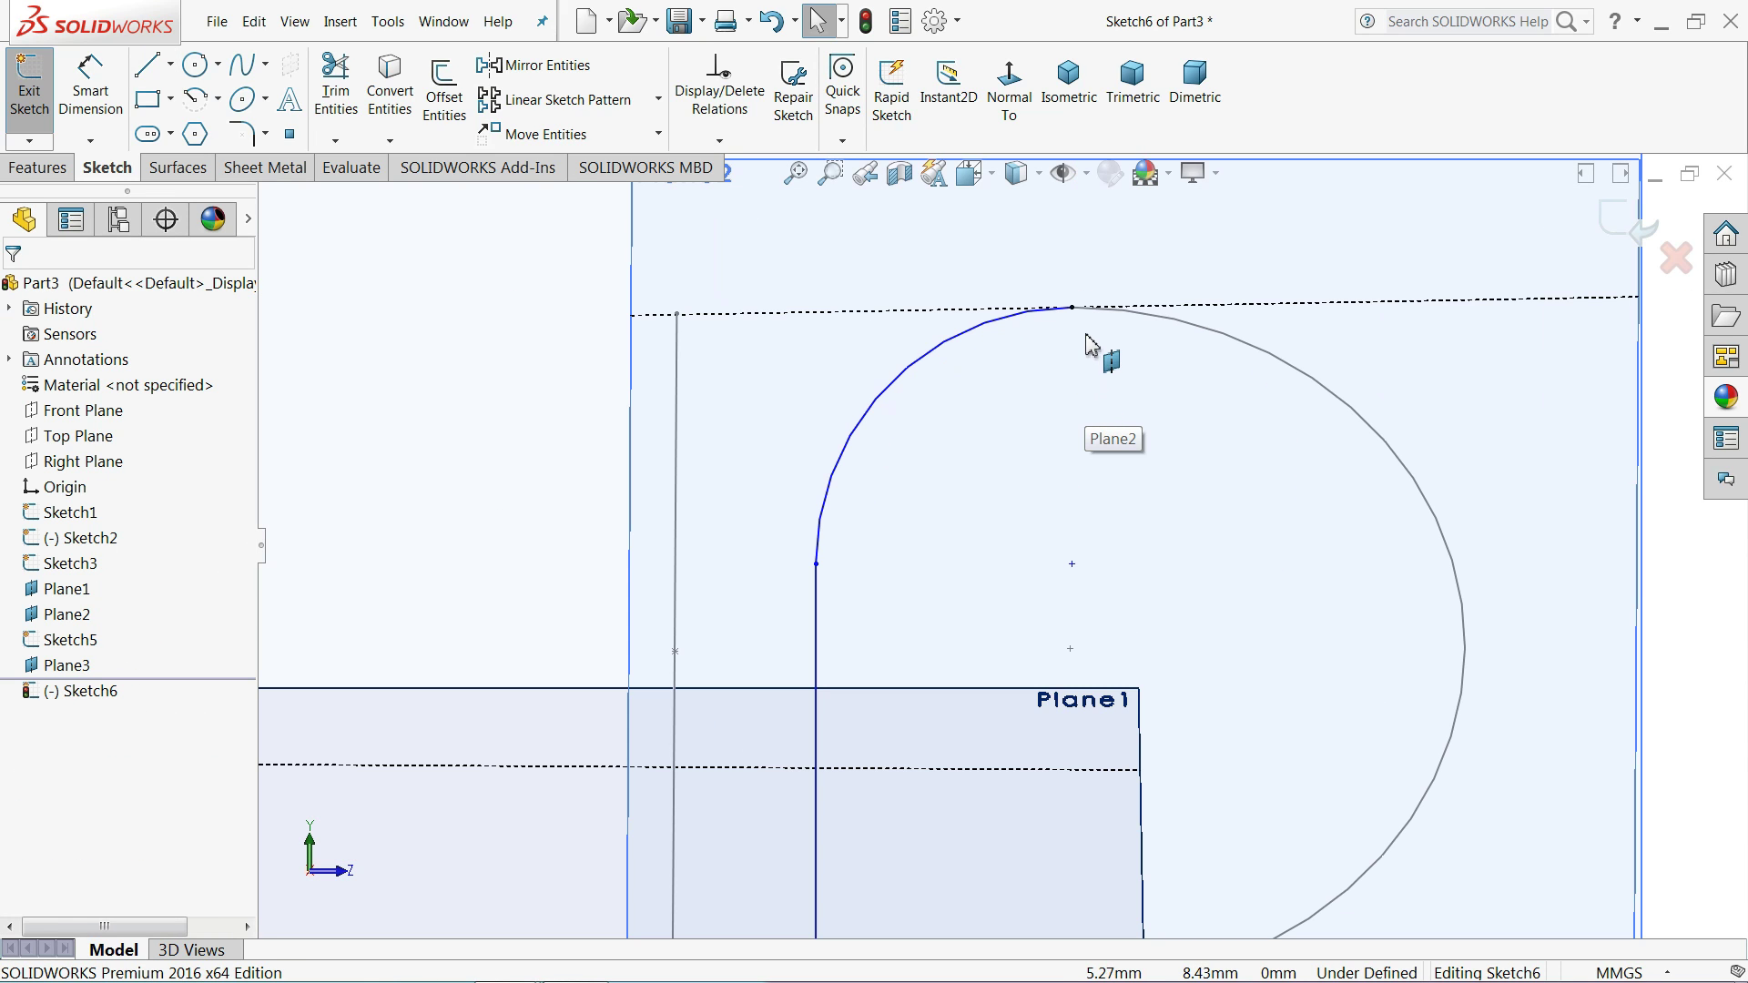
click(1029, 333)
ctrl+click(1036, 330)
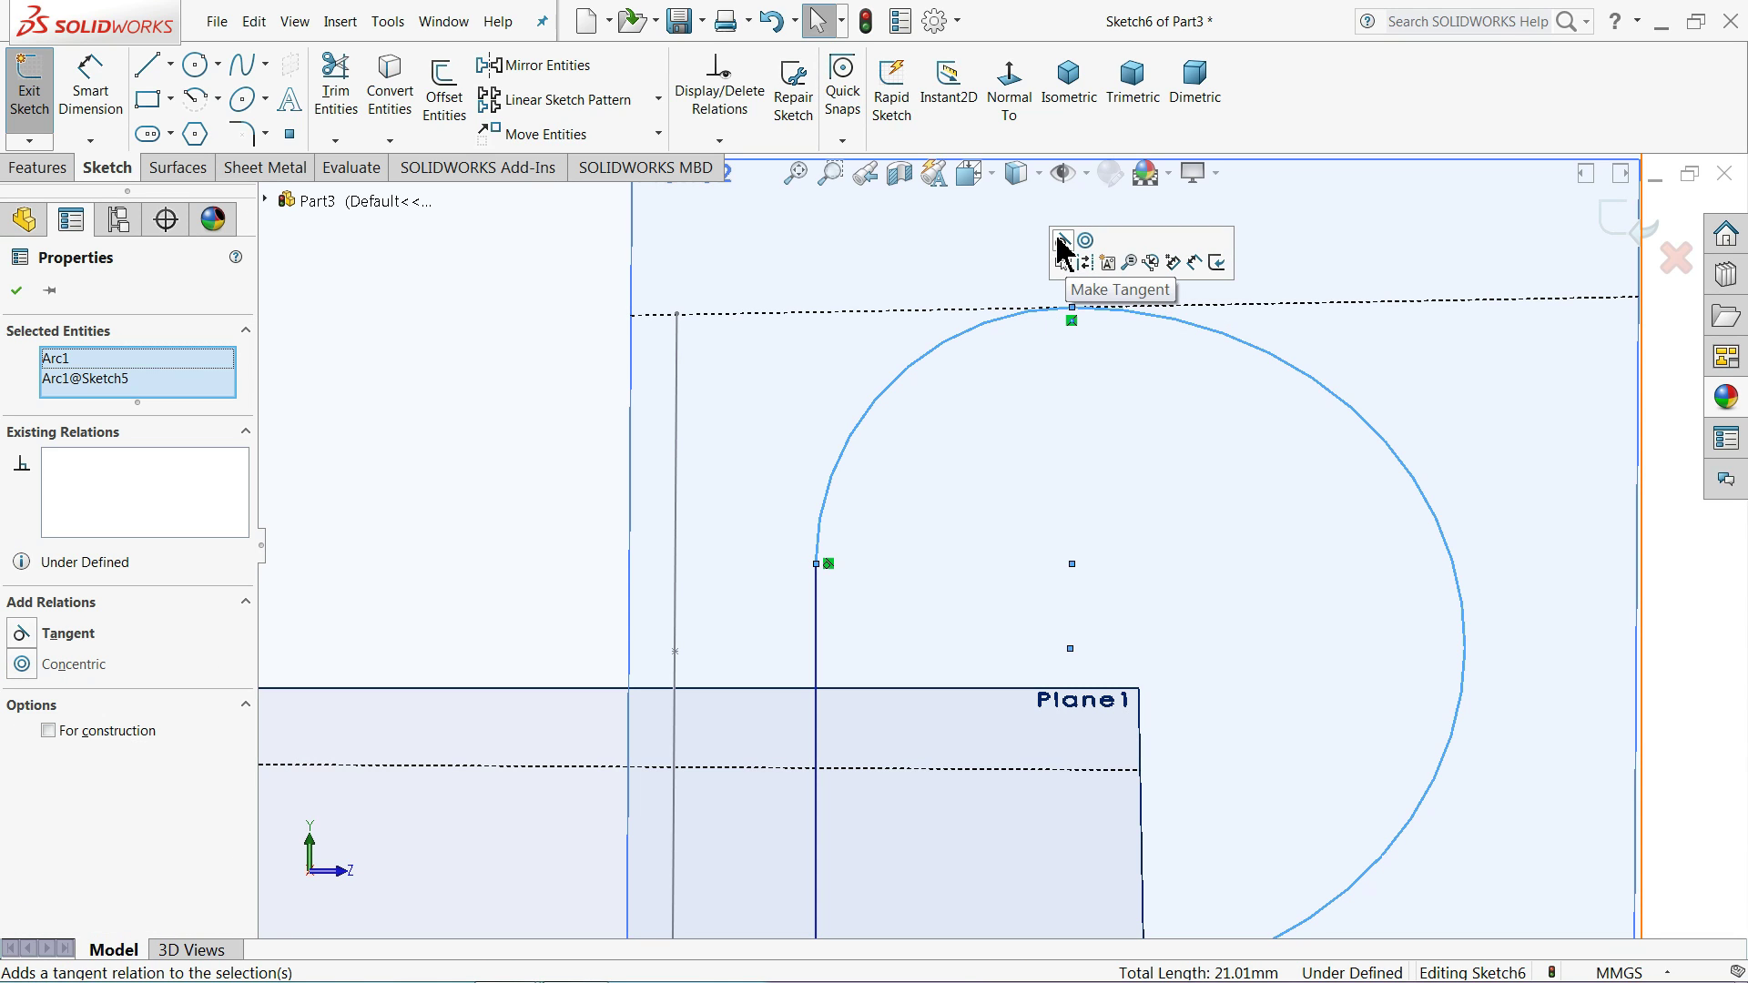
click(540, 328)
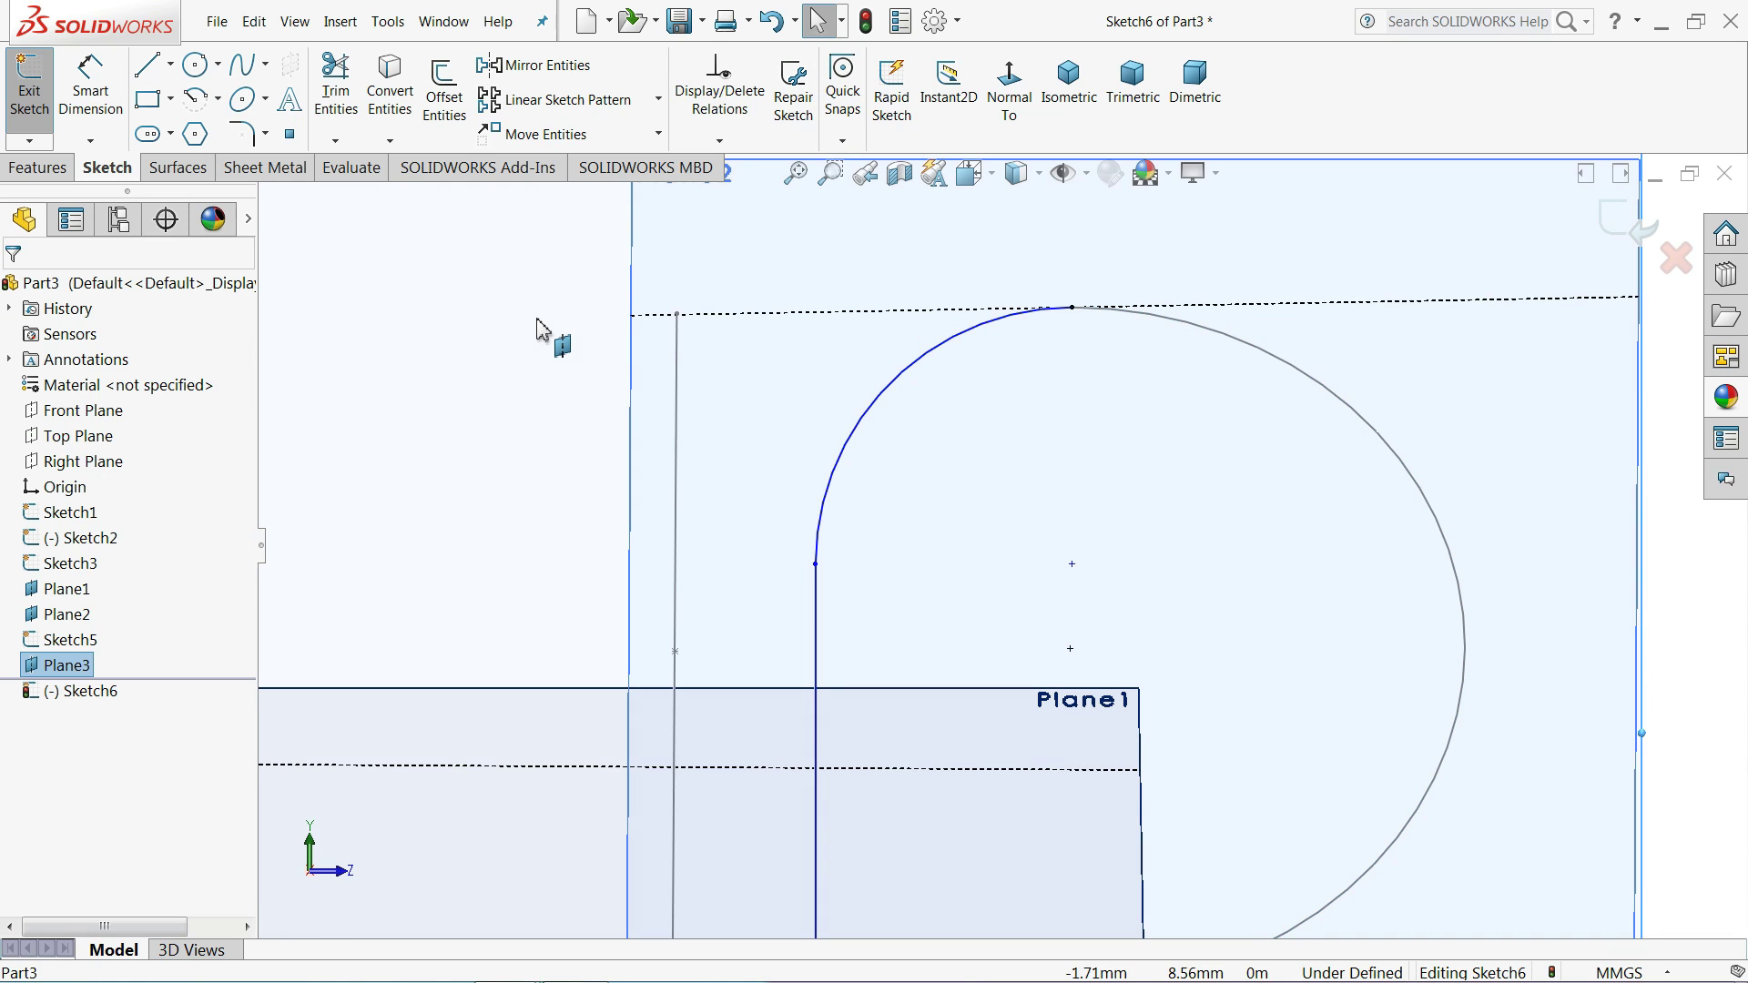
- Add a Horizontal relation between the new arc's lower endpoint and its center point
click(815, 564)
ctrl+click(1071, 564)
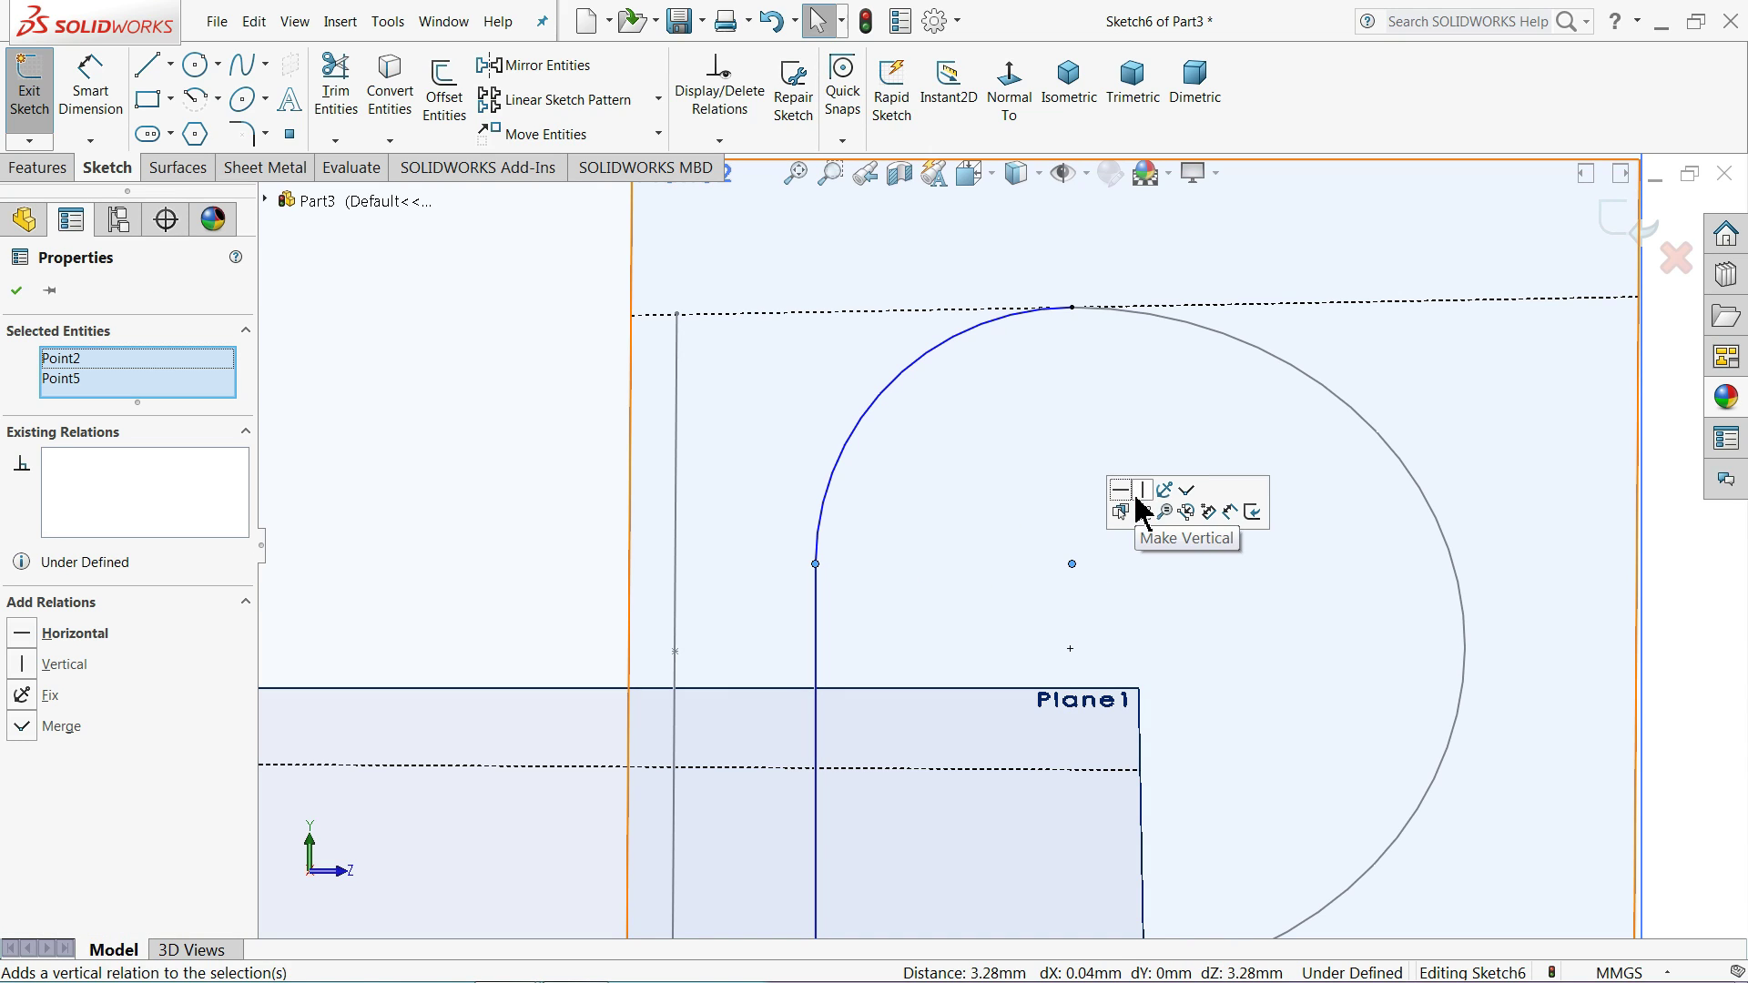
click(1121, 490)
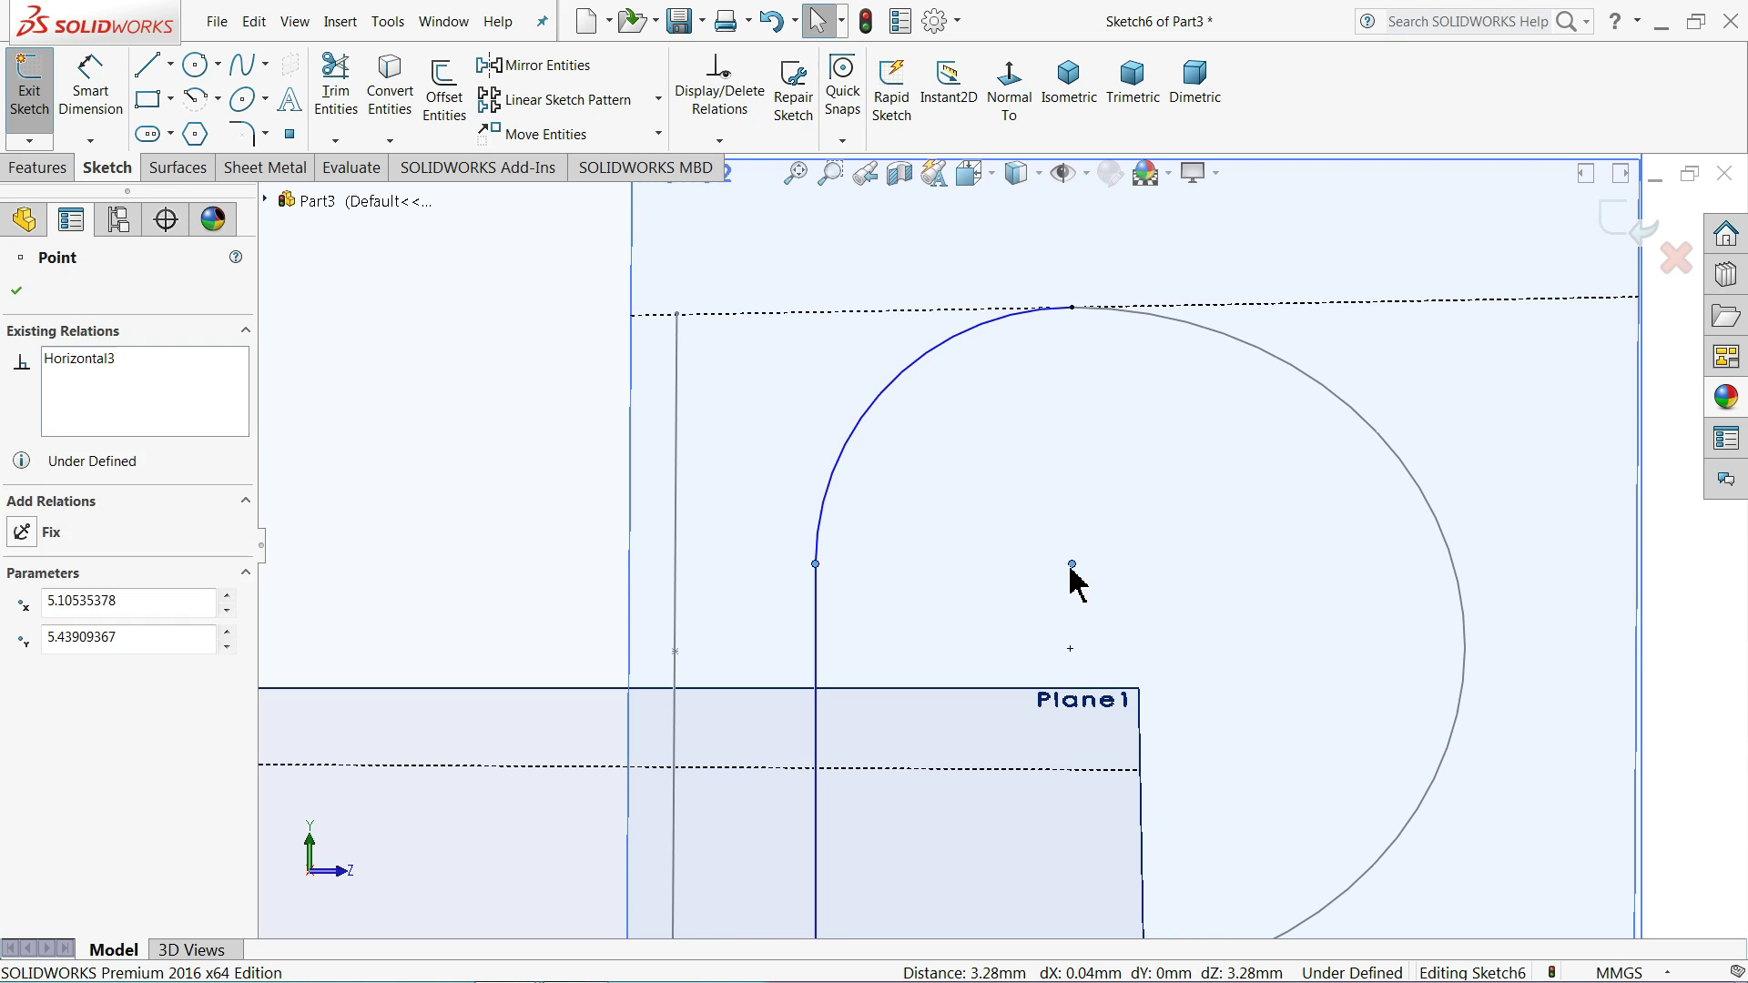
- Try to add a Vertical relation across the new arc's two endpoints and center point, and undo it
ctrl+click(1073, 309)
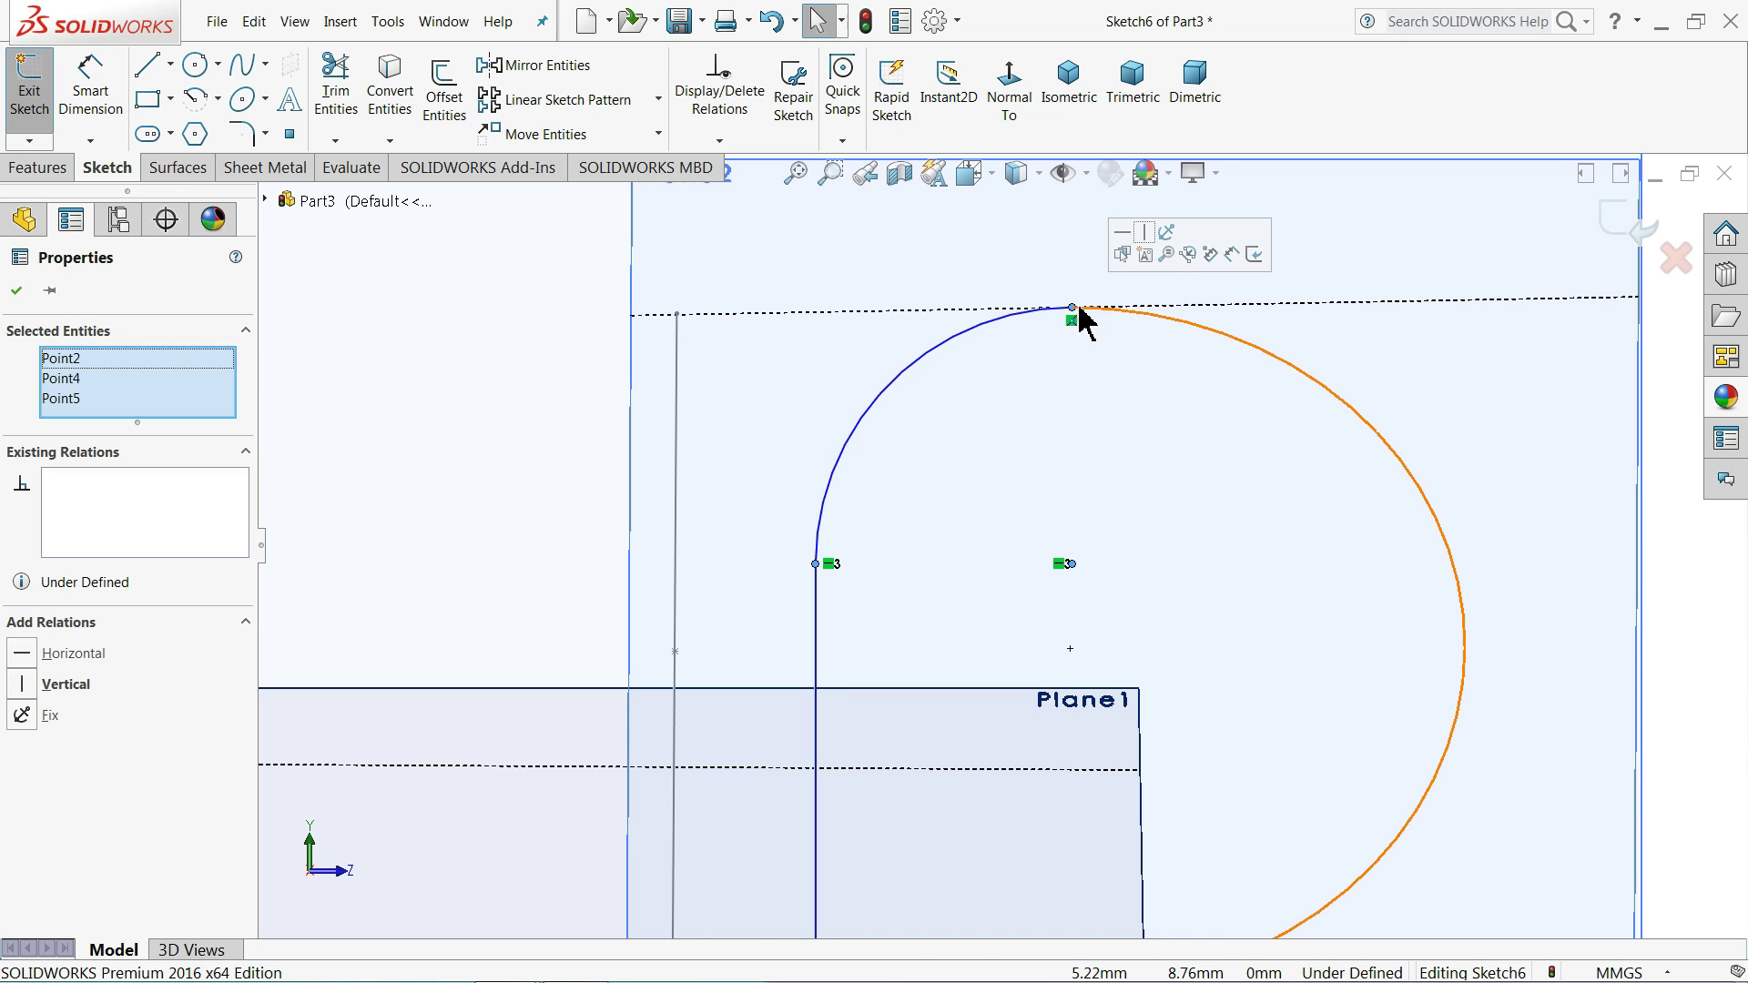
click(1145, 233)
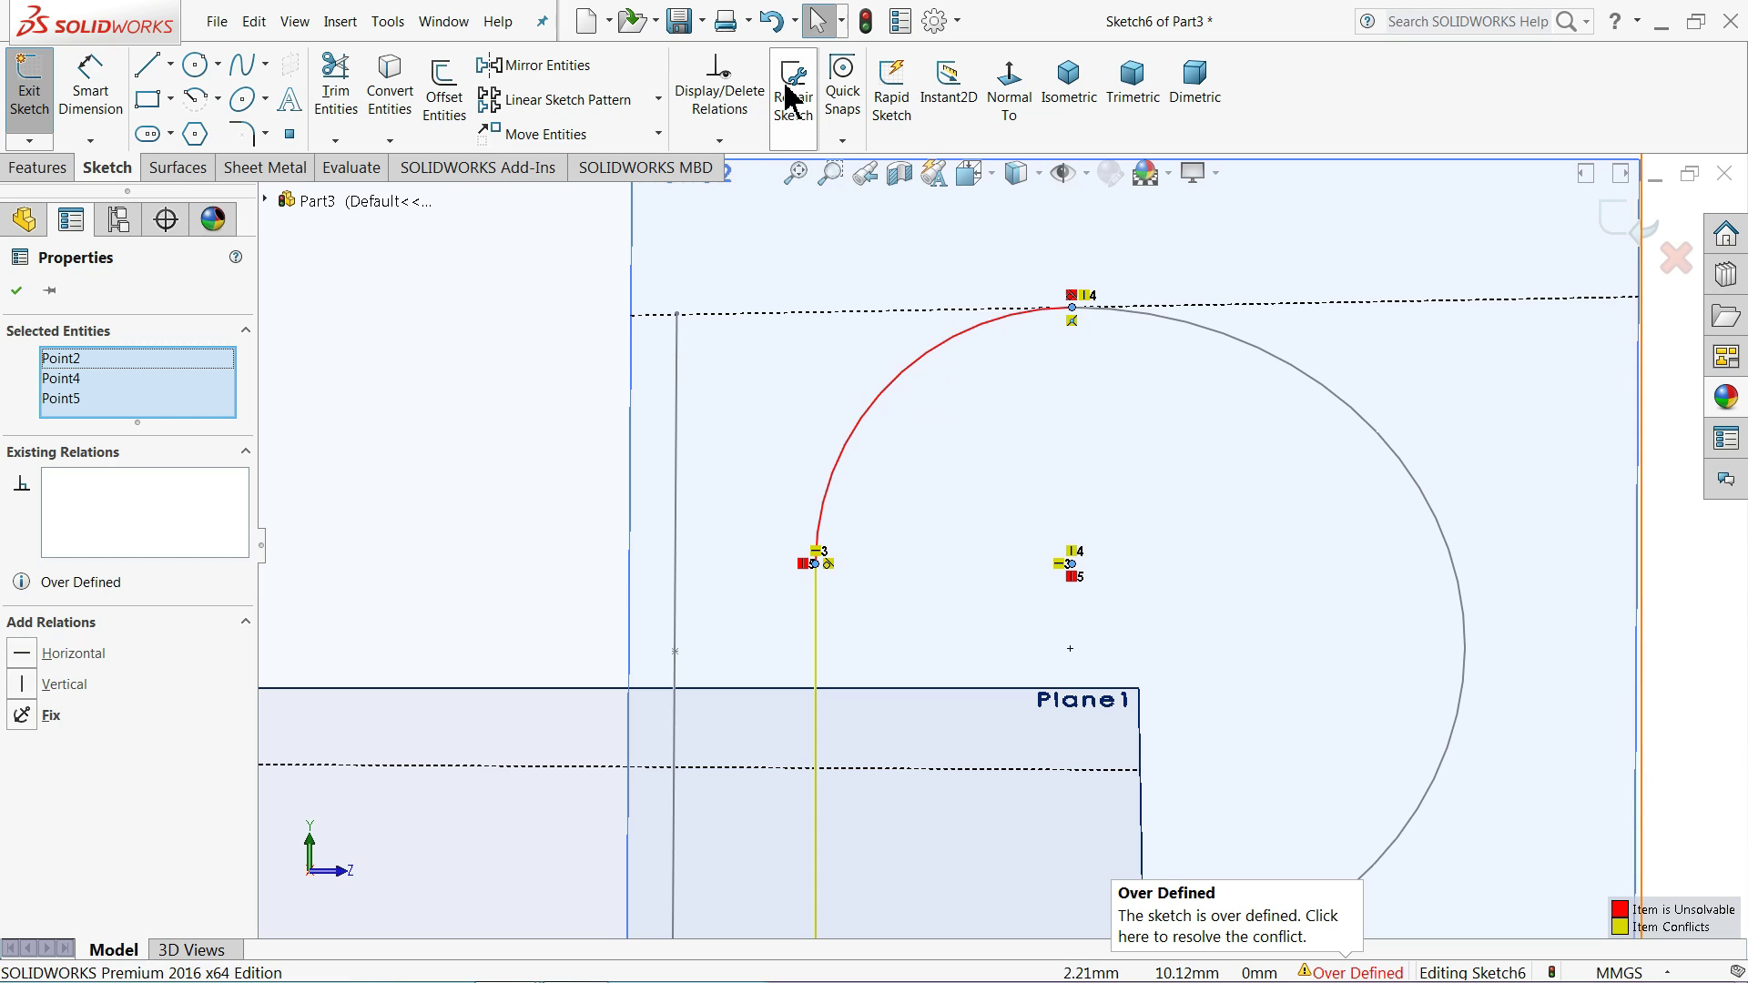
click(775, 20)
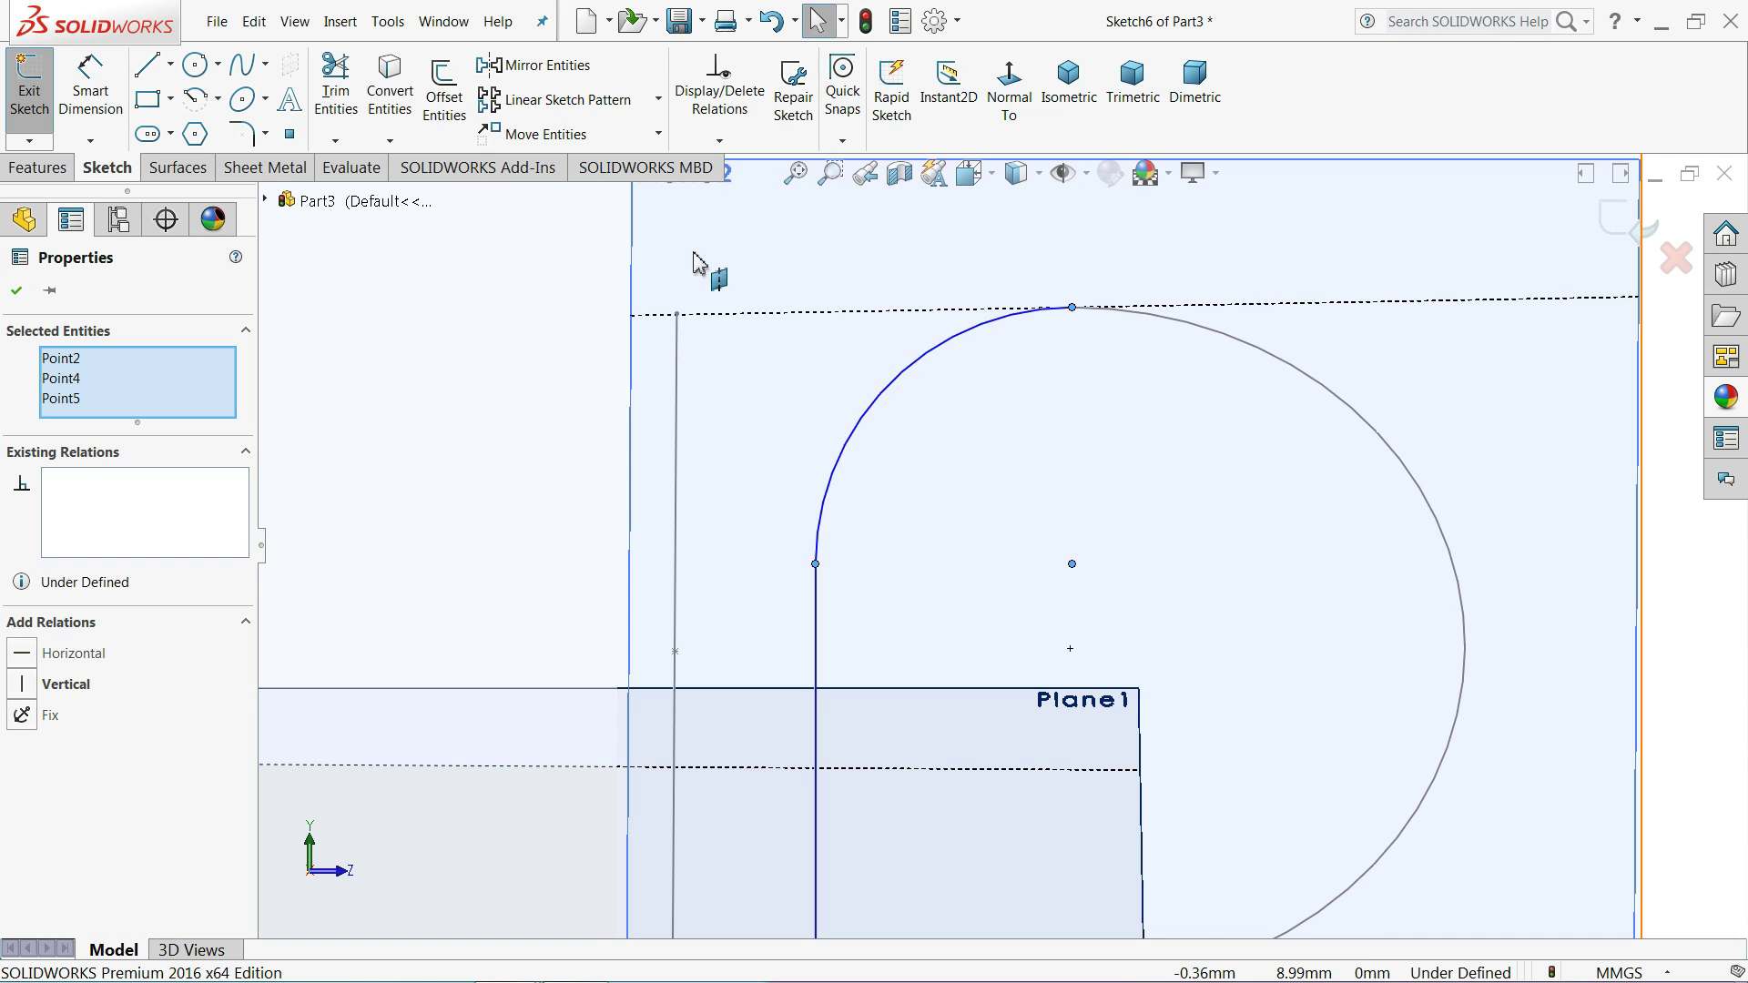
- Dimension the Plane3 arc's radius and set it to 5.05 mm
click(91, 91)
scroll(801, 421, up, 2)
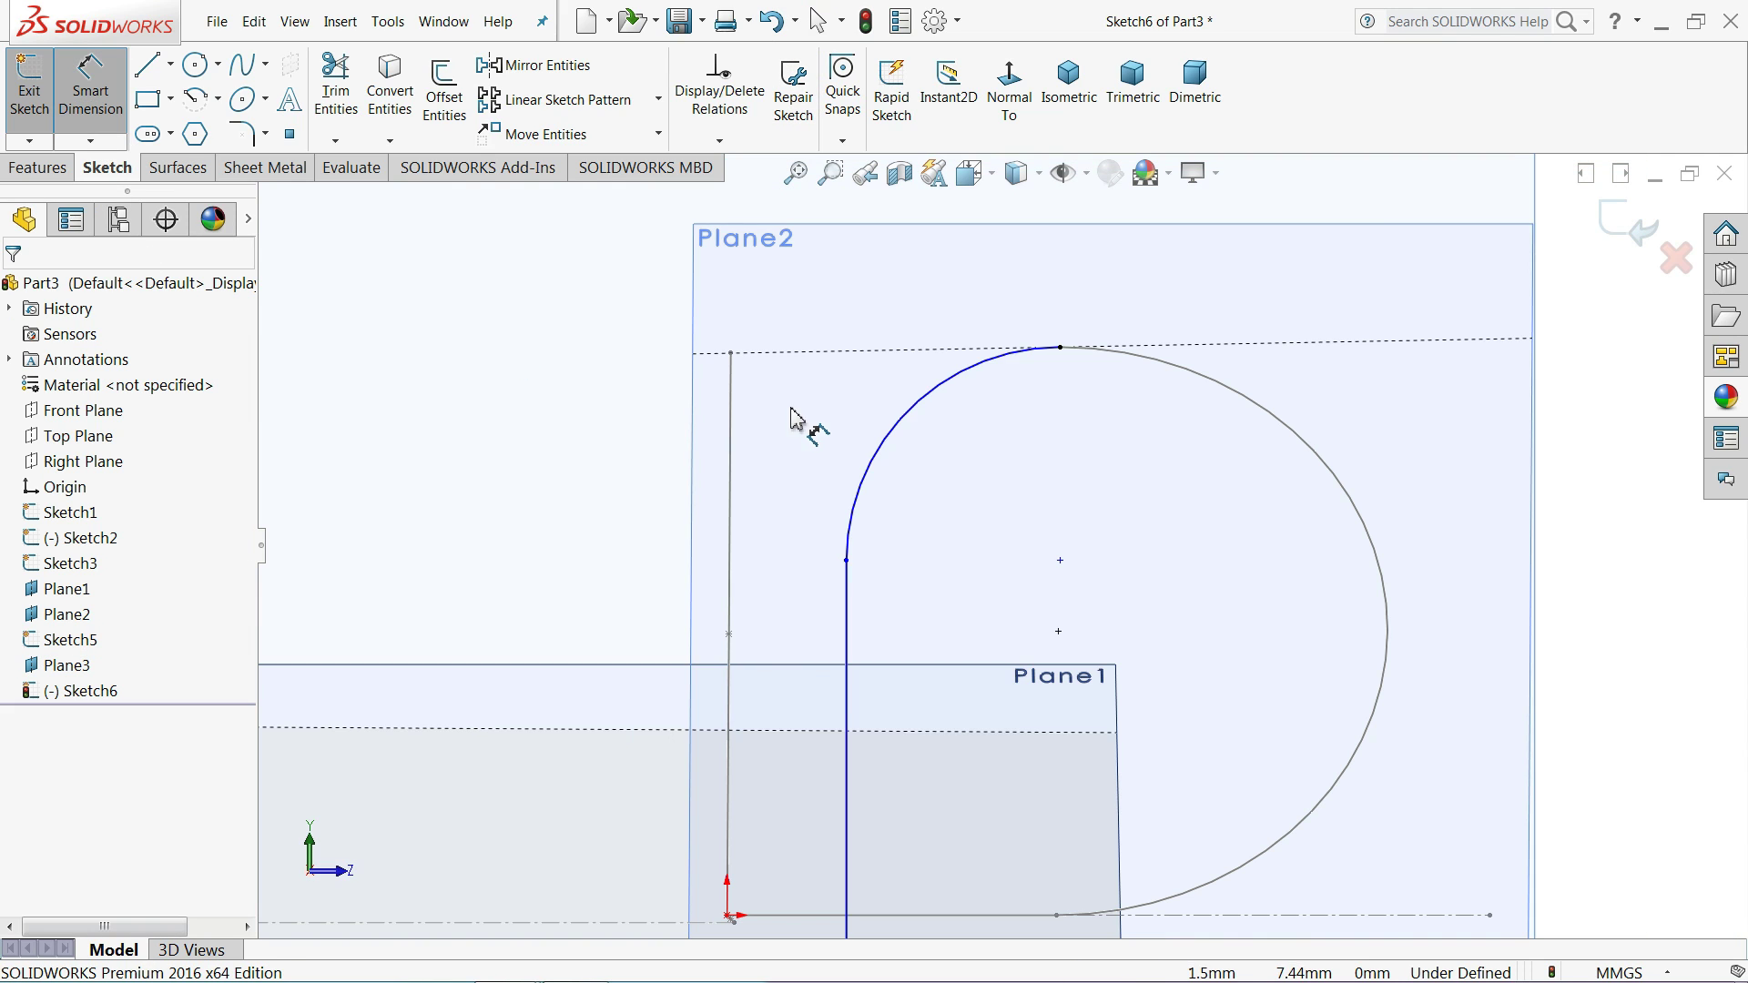
click(893, 431)
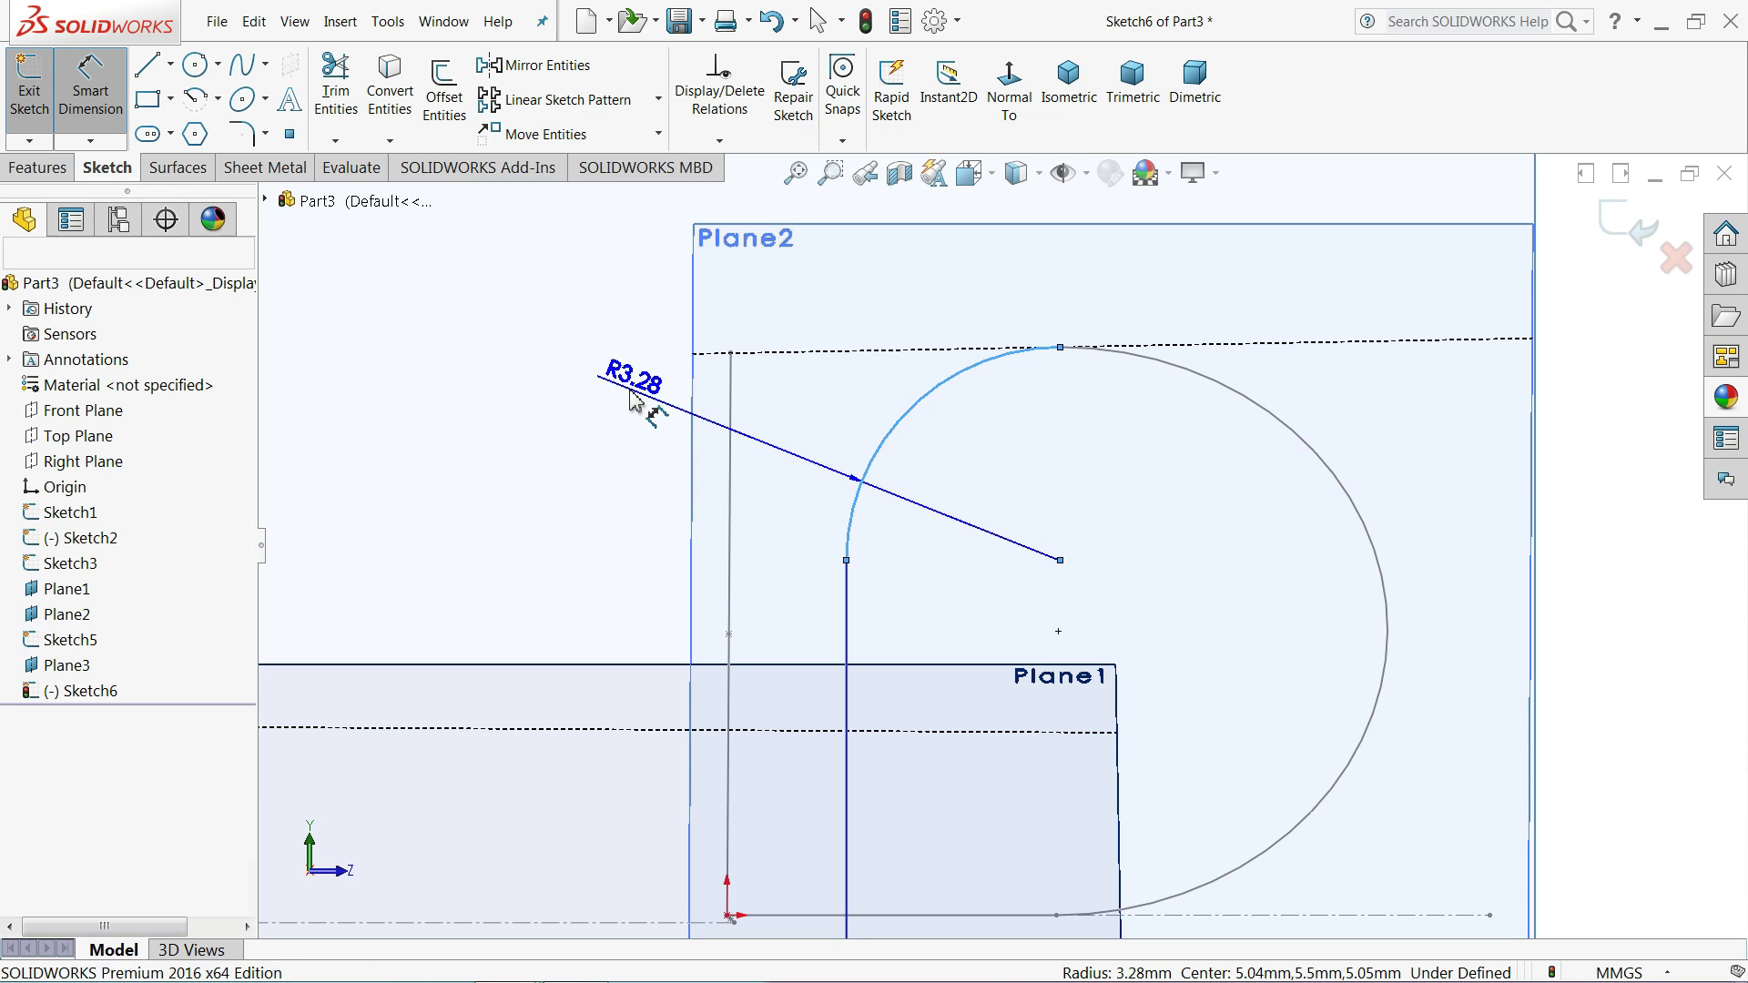
click(626, 387)
text(5.05)
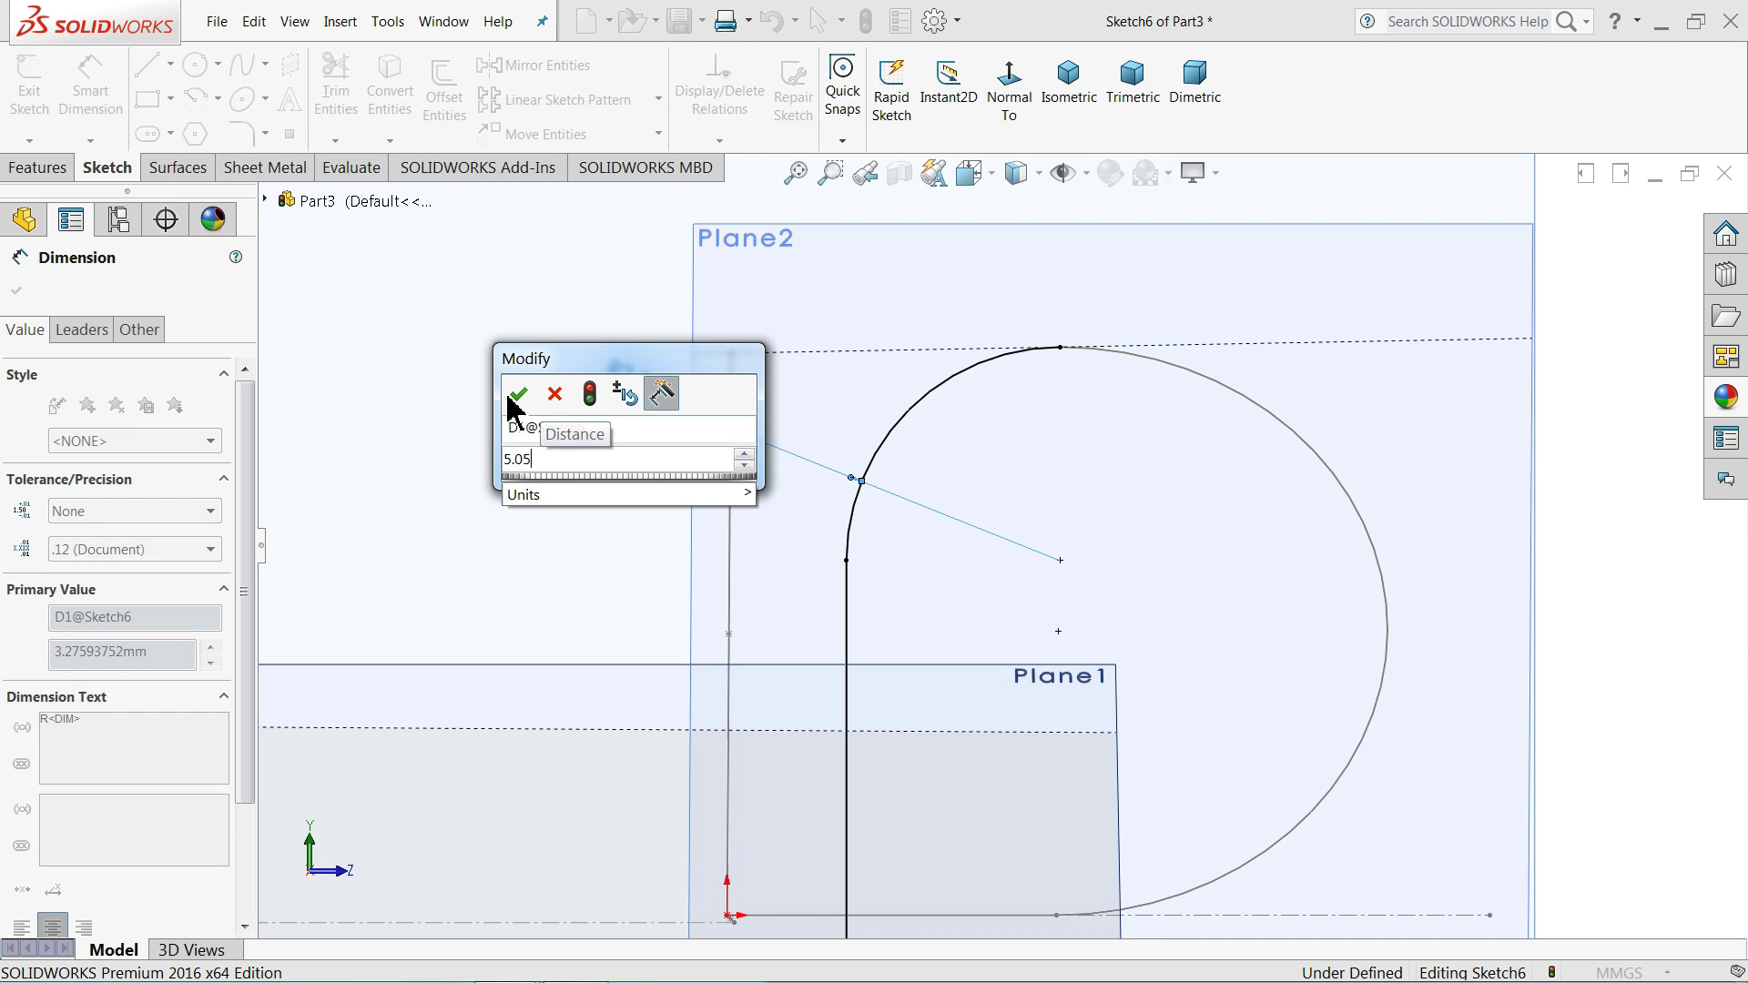
click(516, 396)
scroll(683, 499, up, 8)
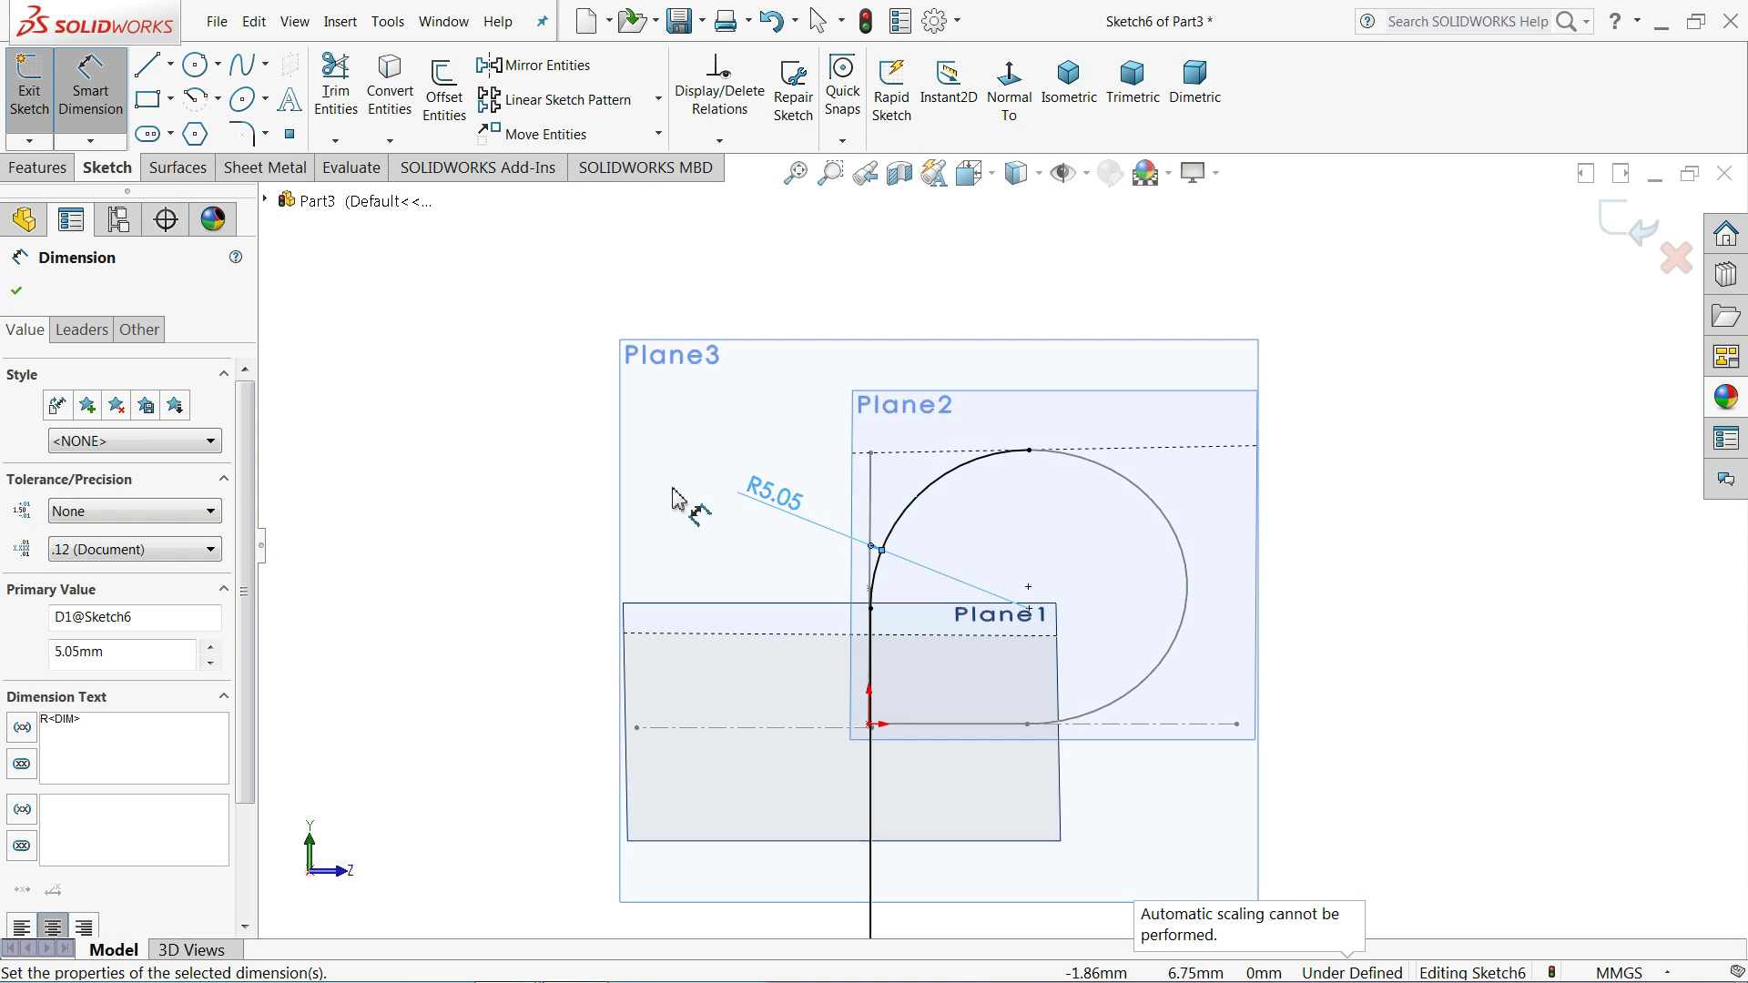
- Set the vertical line's length on Plane3 to 10 mm and exit the sketch
scroll(1029, 629, down, 4)
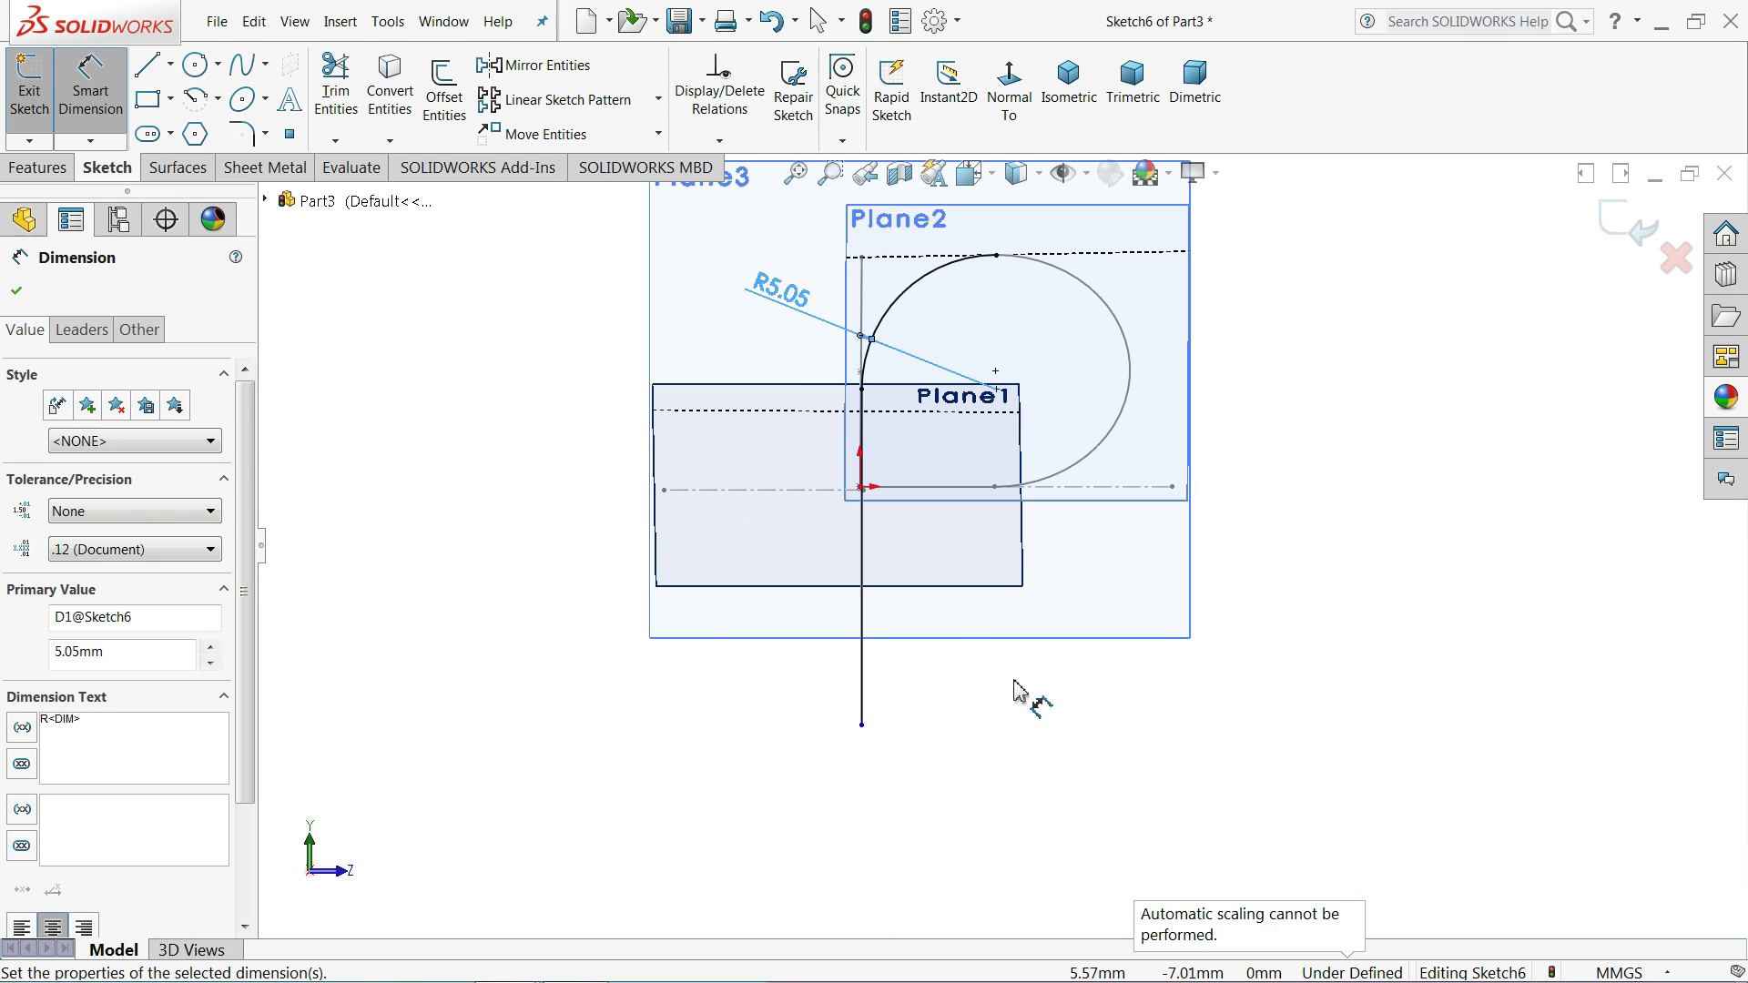
click(863, 569)
click(542, 576)
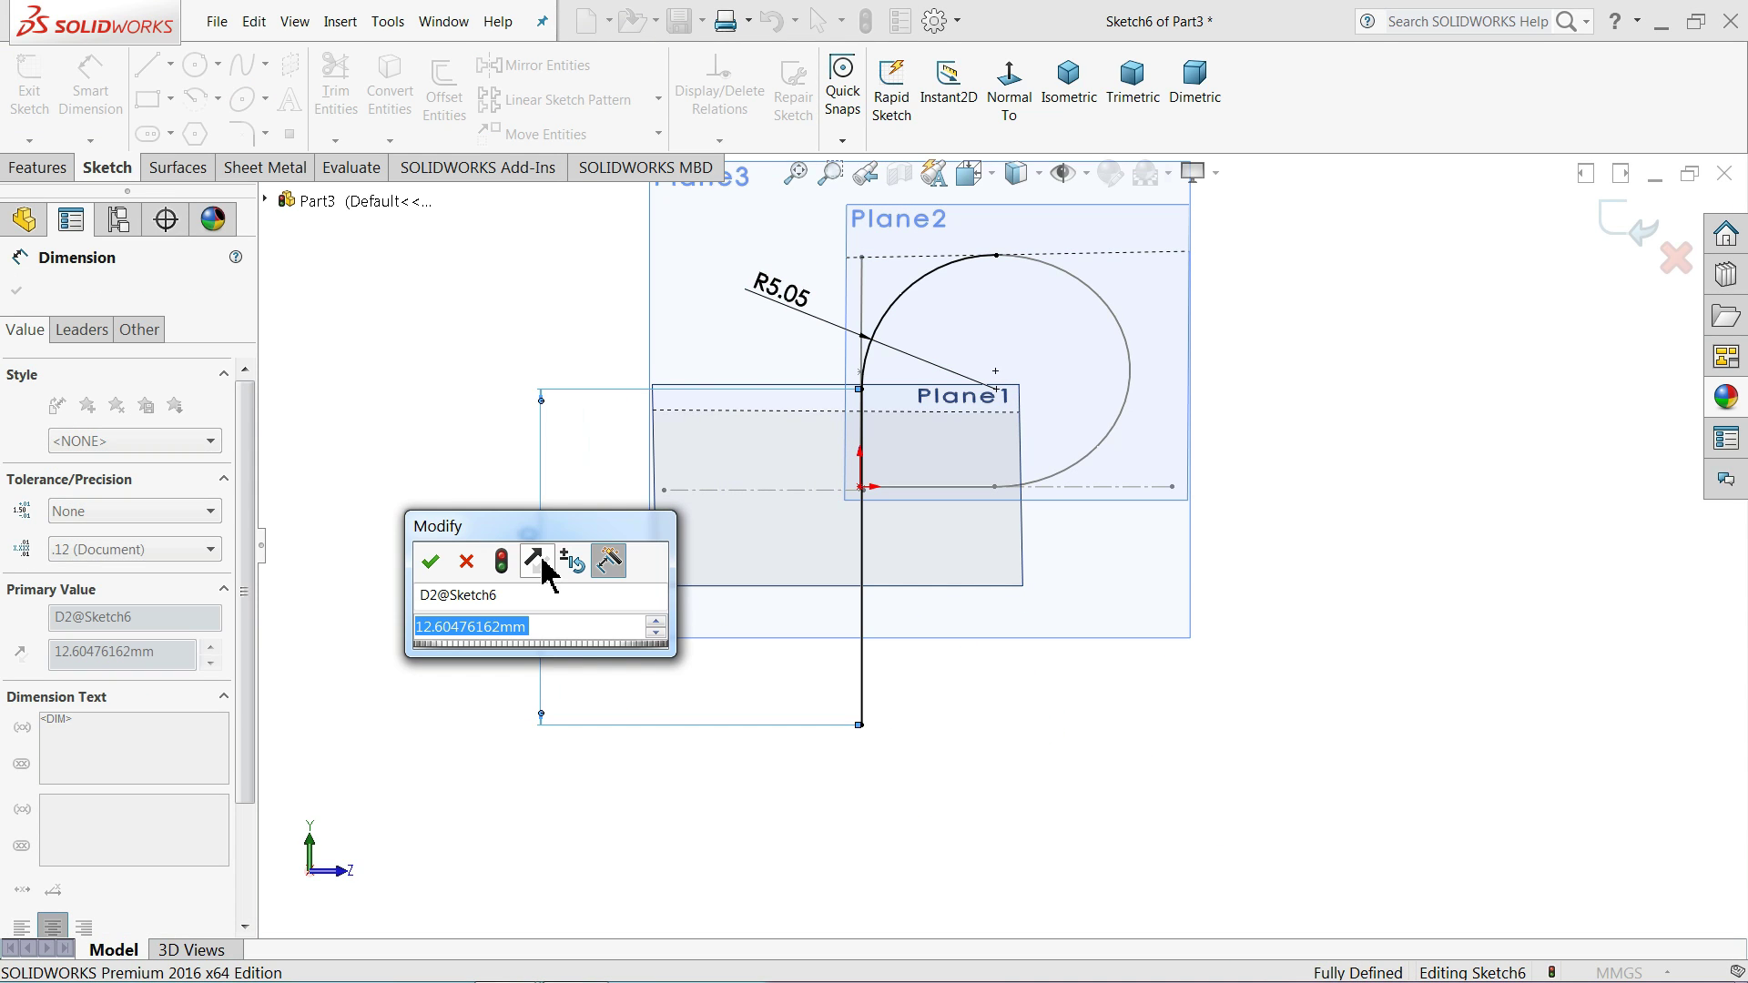
text(10)
click(431, 565)
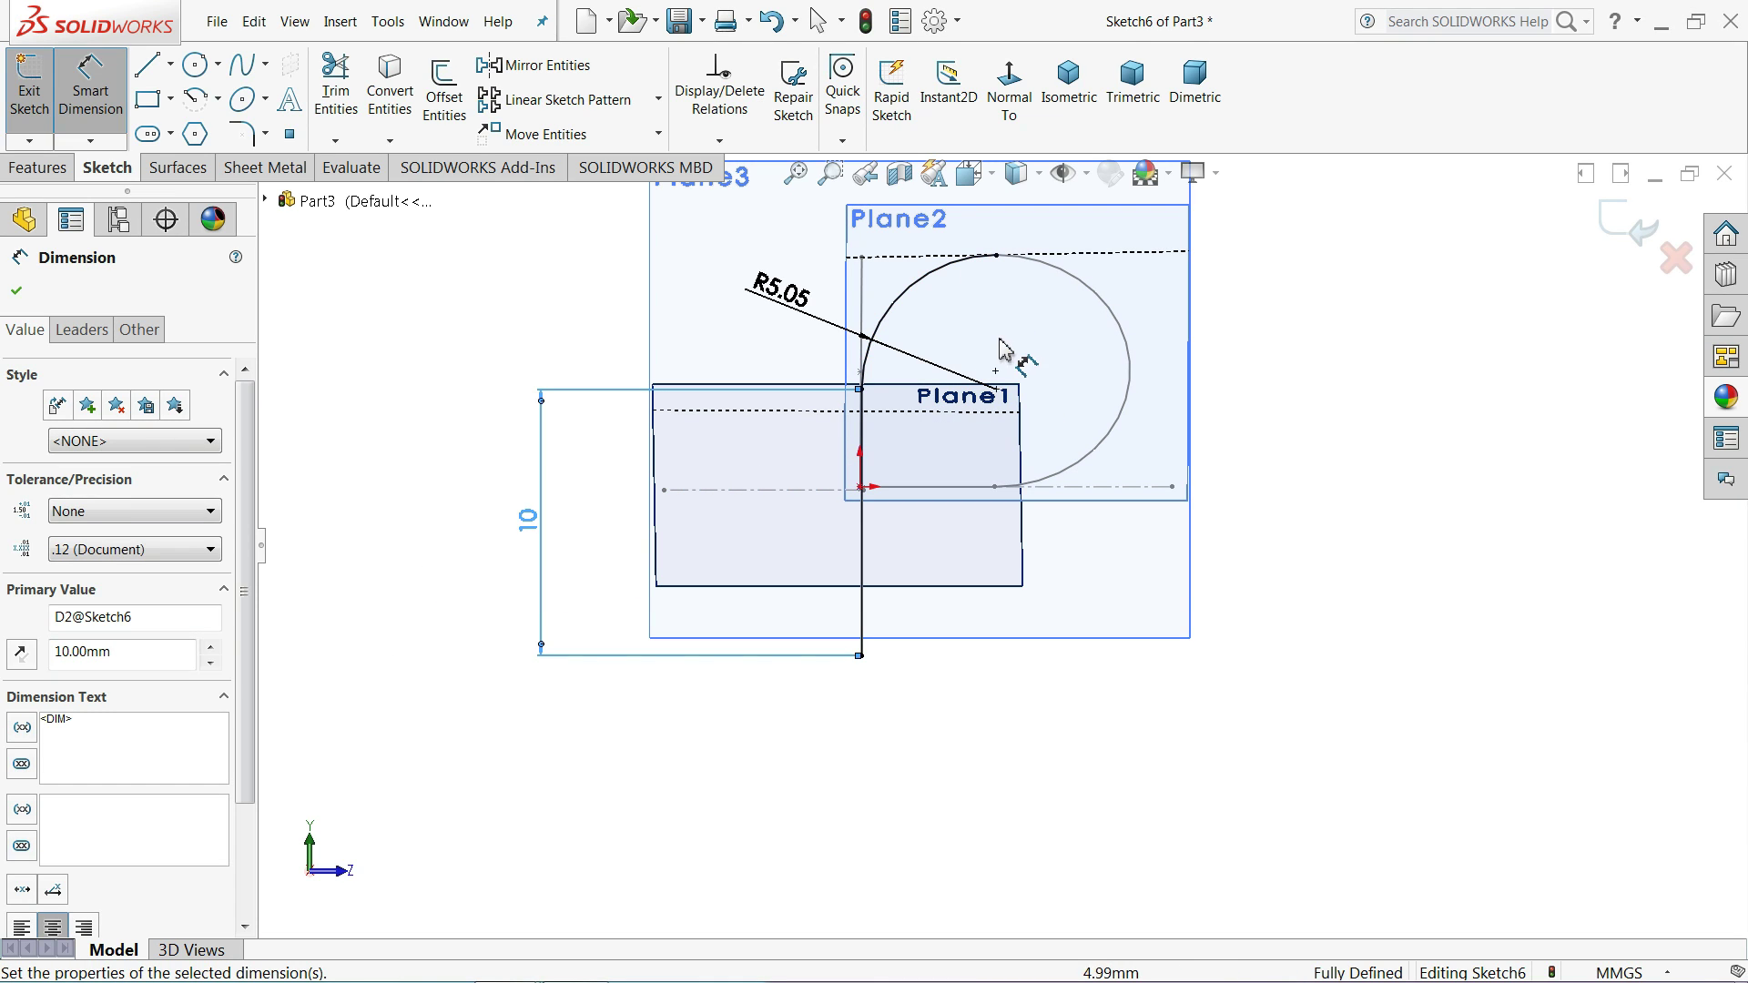
scroll(880, 483, down, 6)
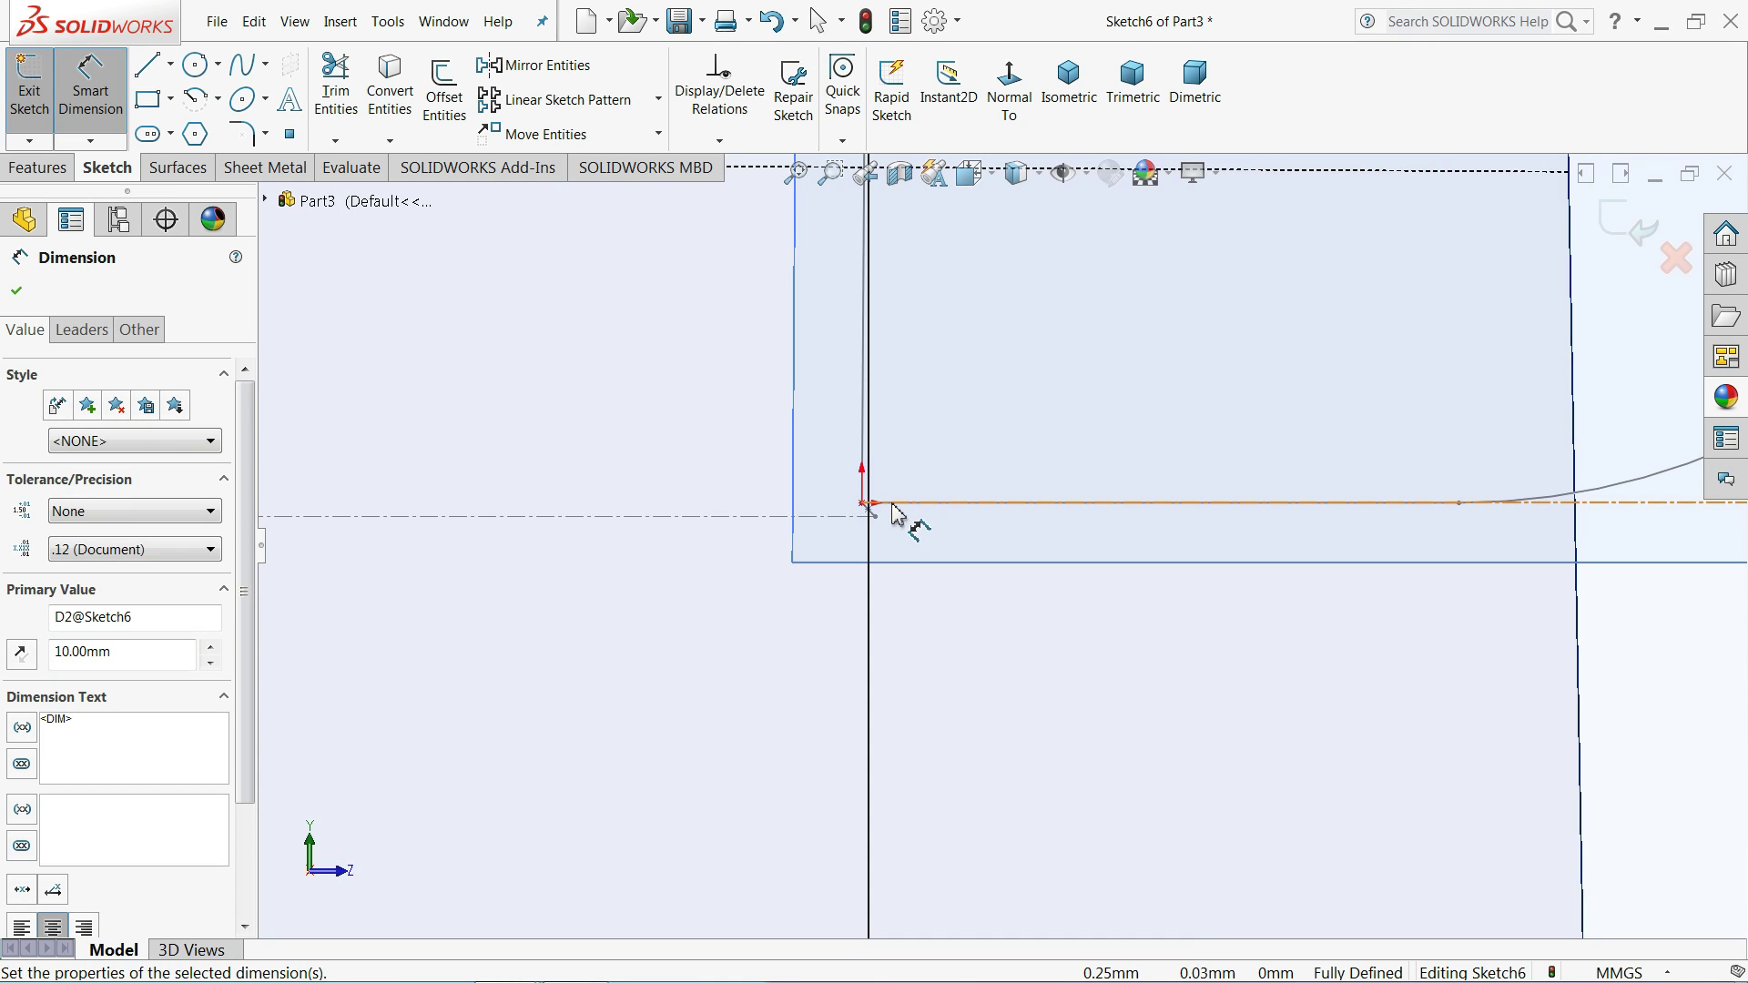
scroll(894, 511, up, 8)
click(1627, 238)
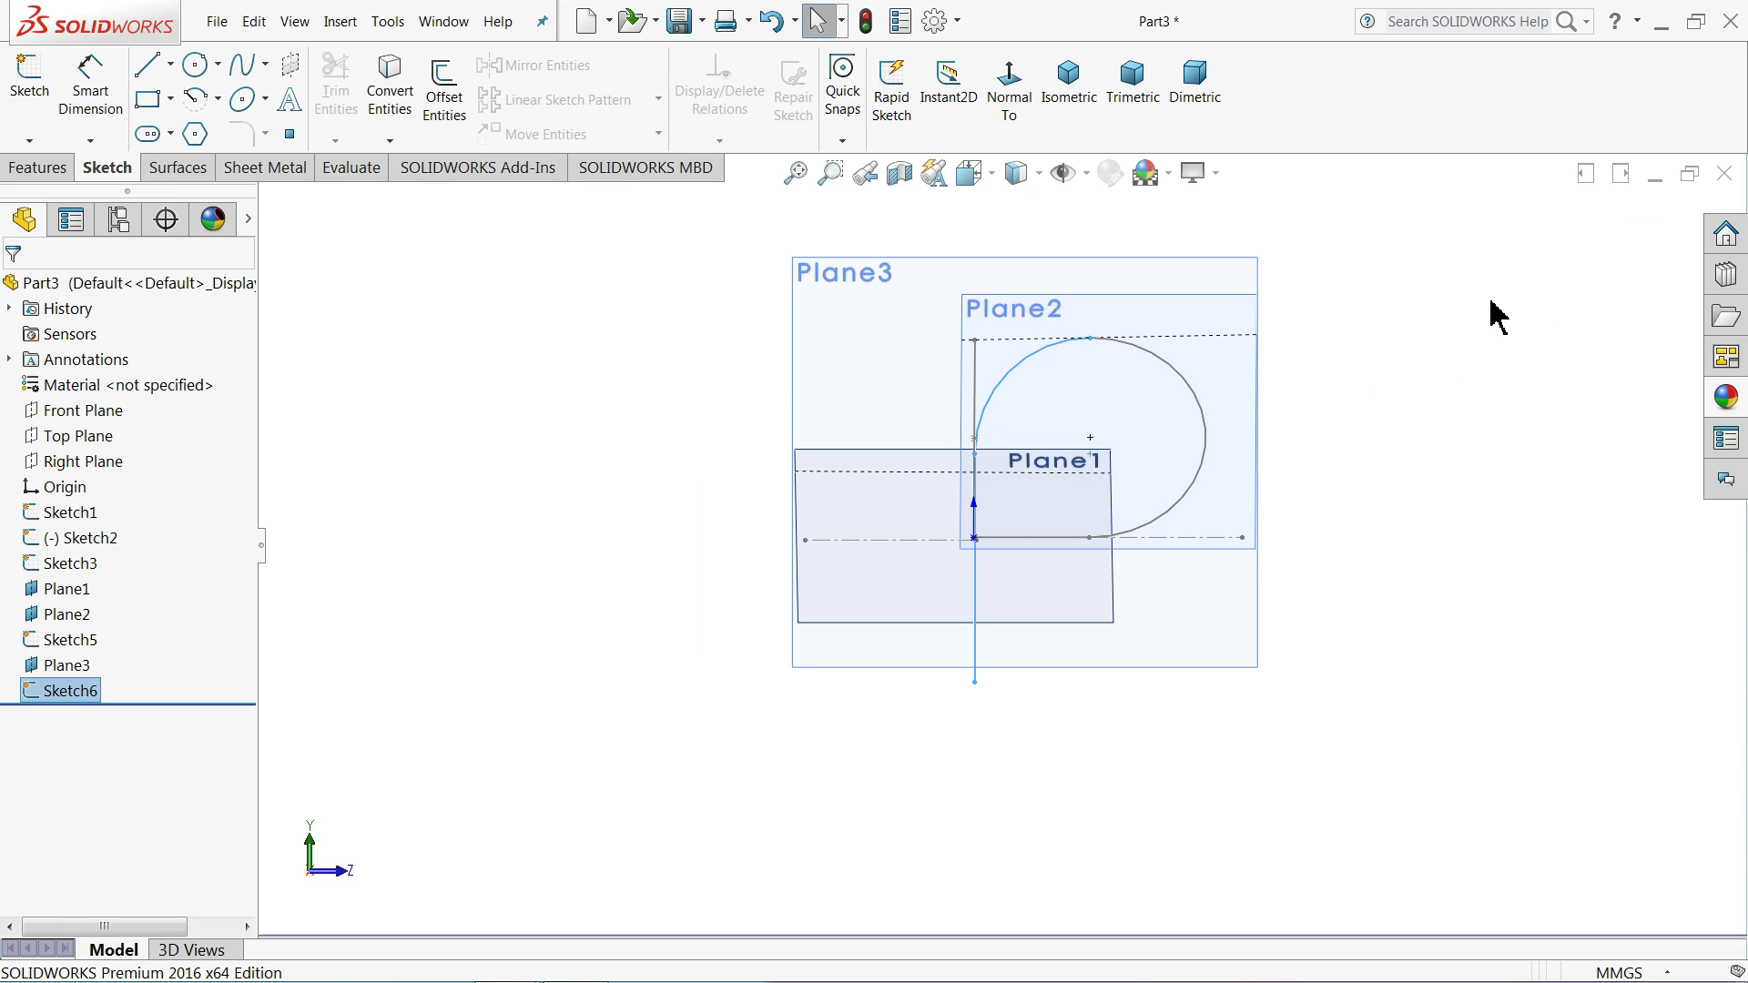
- Examine from several angles how the path sketches on the three angled planes connect
mouse_move(1490, 312)
middle_down()
mouse_move(1350, 391)
mouse_move(1342, 561)
mouse_move(1288, 414)
mouse_move(1303, 511)
mouse_move(1268, 503)
mouse_move(1303, 570)
mouse_move(1180, 714)
mouse_move(964, 613)
mouse_move(1019, 620)
mouse_move(1026, 647)
mouse_move(1072, 538)
mouse_move(1050, 480)
mouse_move(846, 441)
mouse_move(757, 495)
mouse_move(1007, 476)
mouse_move(1086, 570)
mouse_move(1054, 632)
mouse_move(1023, 609)
mouse_move(1034, 652)
mouse_move(1017, 383)
mouse_move(963, 301)
middle_up()
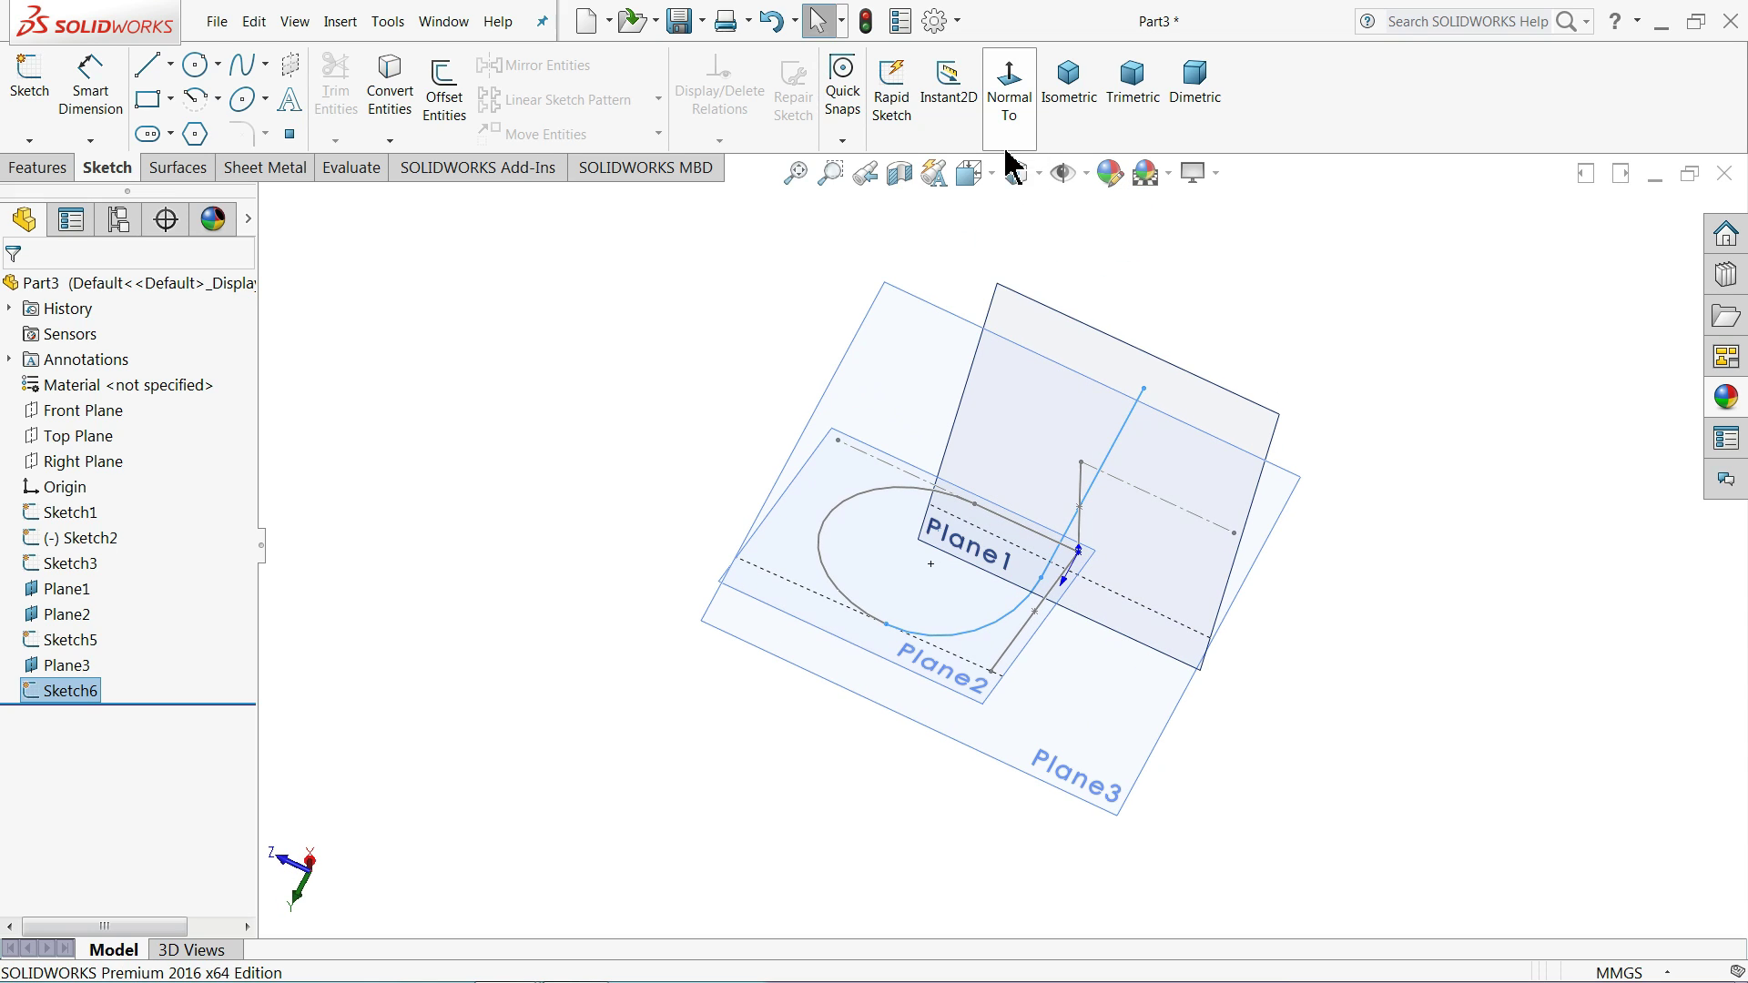
click(1067, 91)
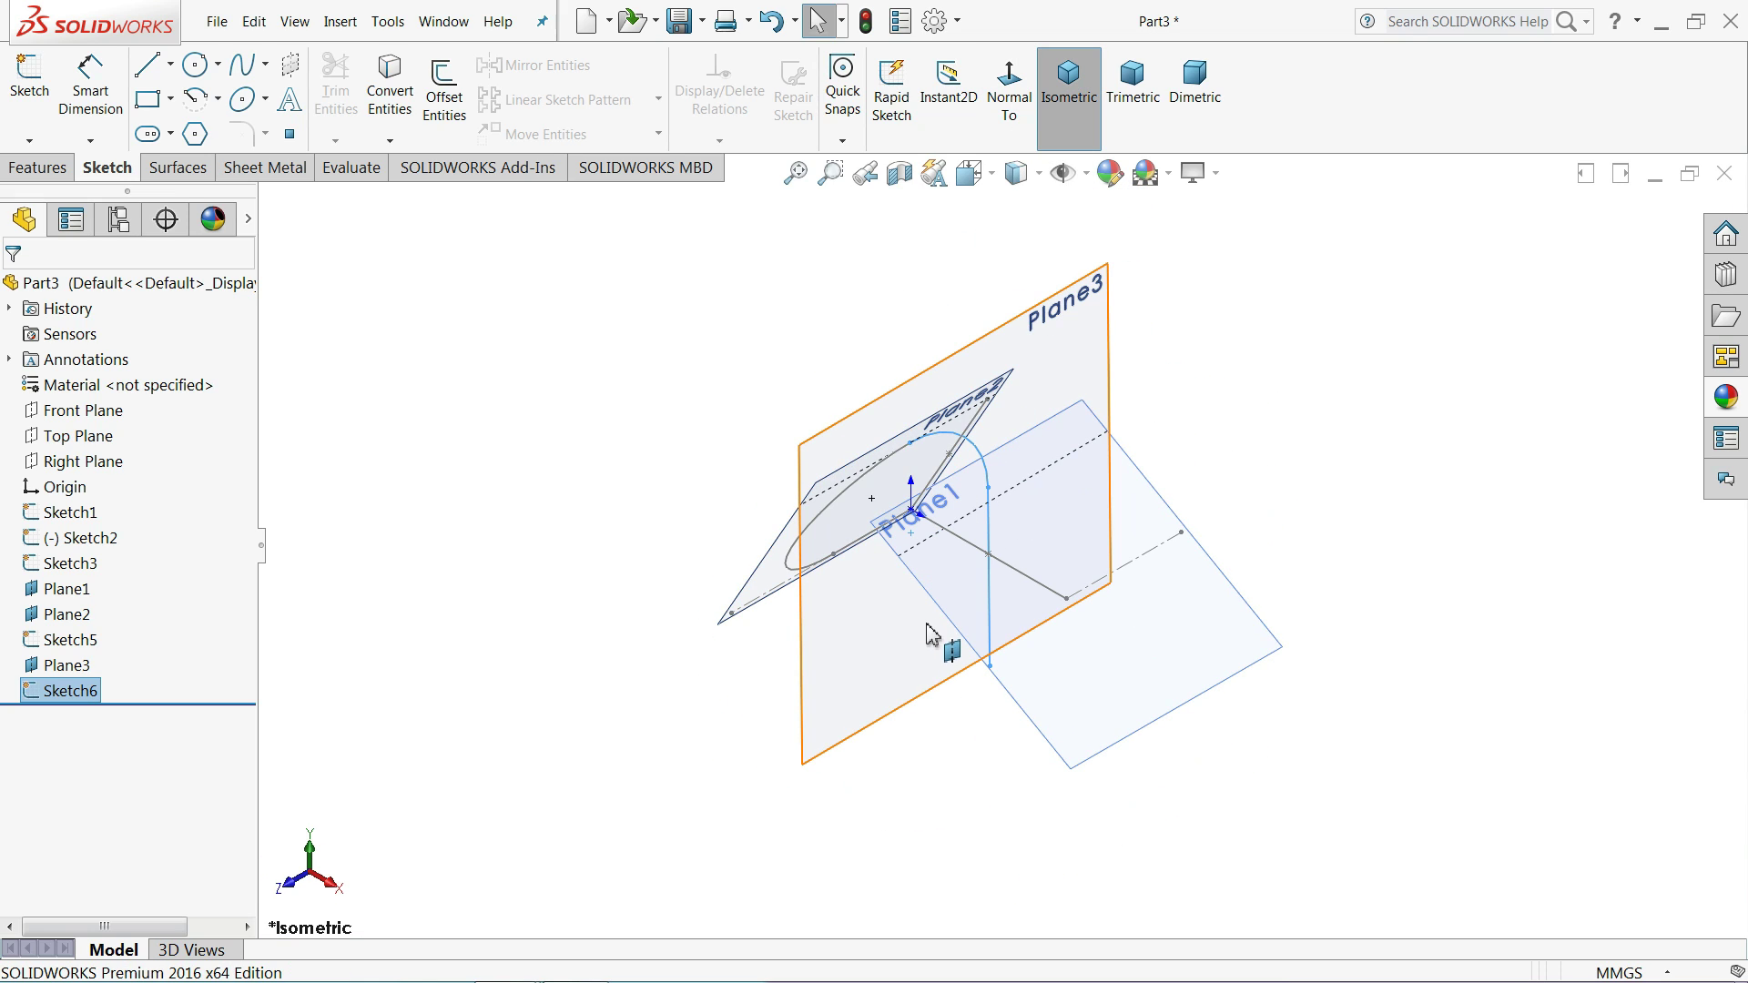
middle_drag(929, 635, 924, 561)
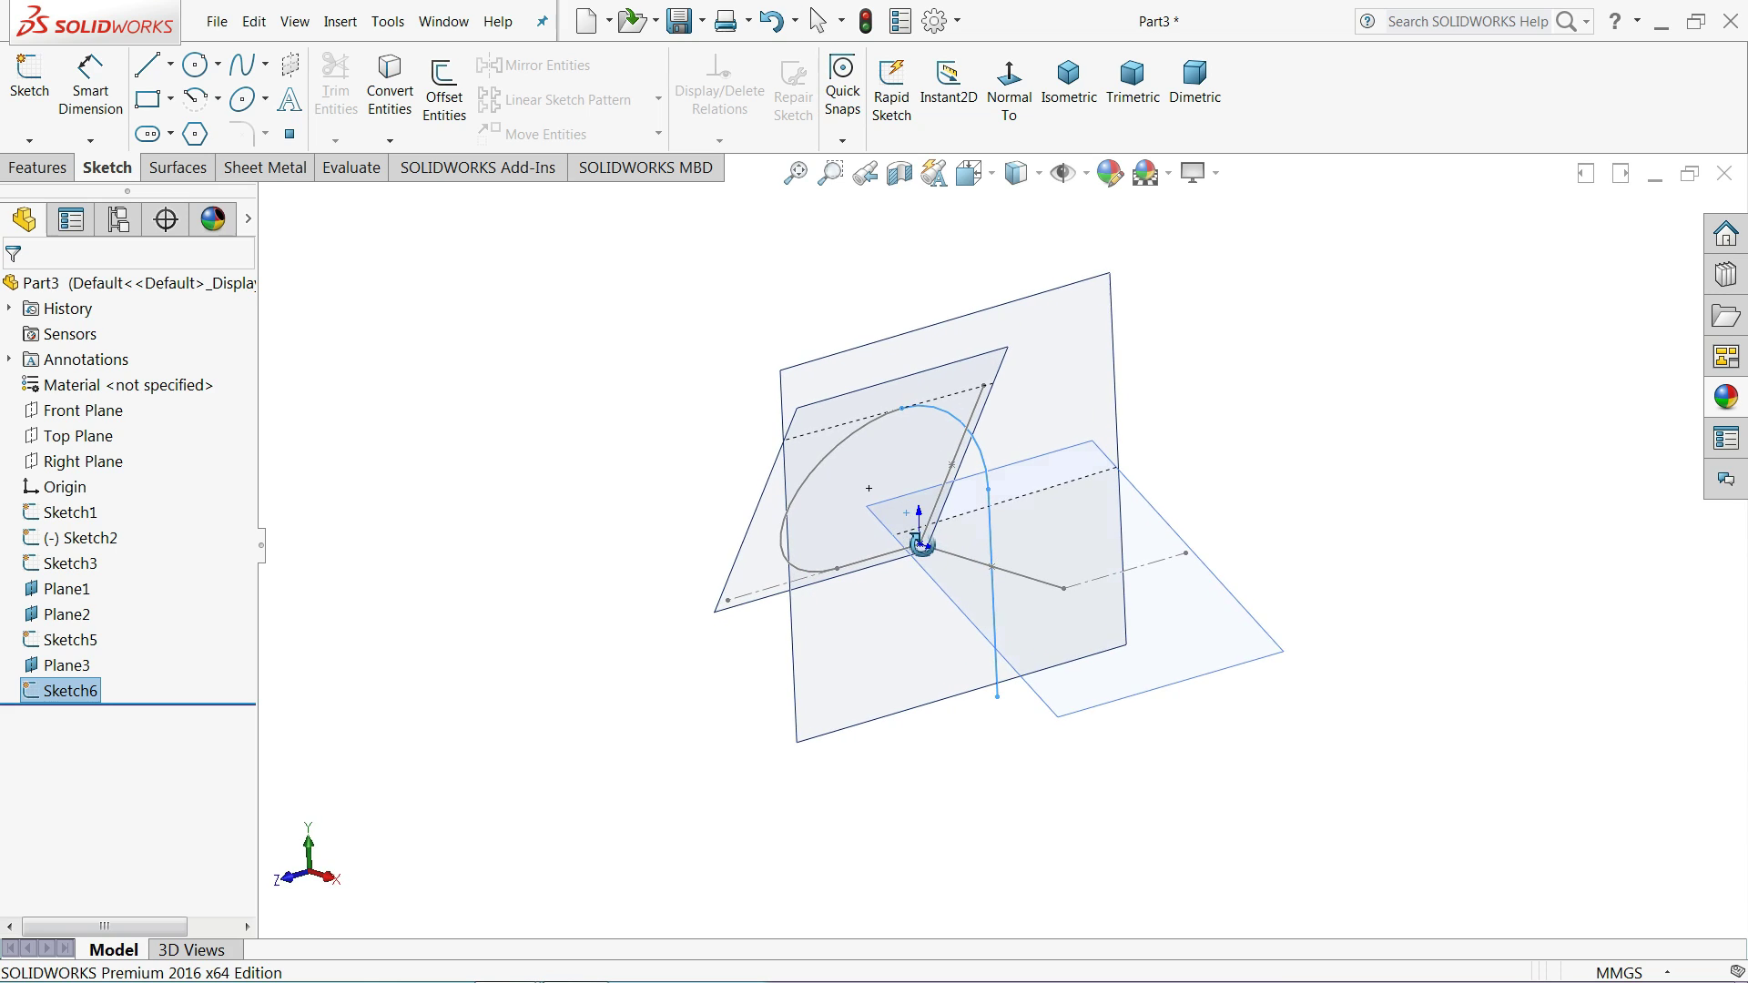
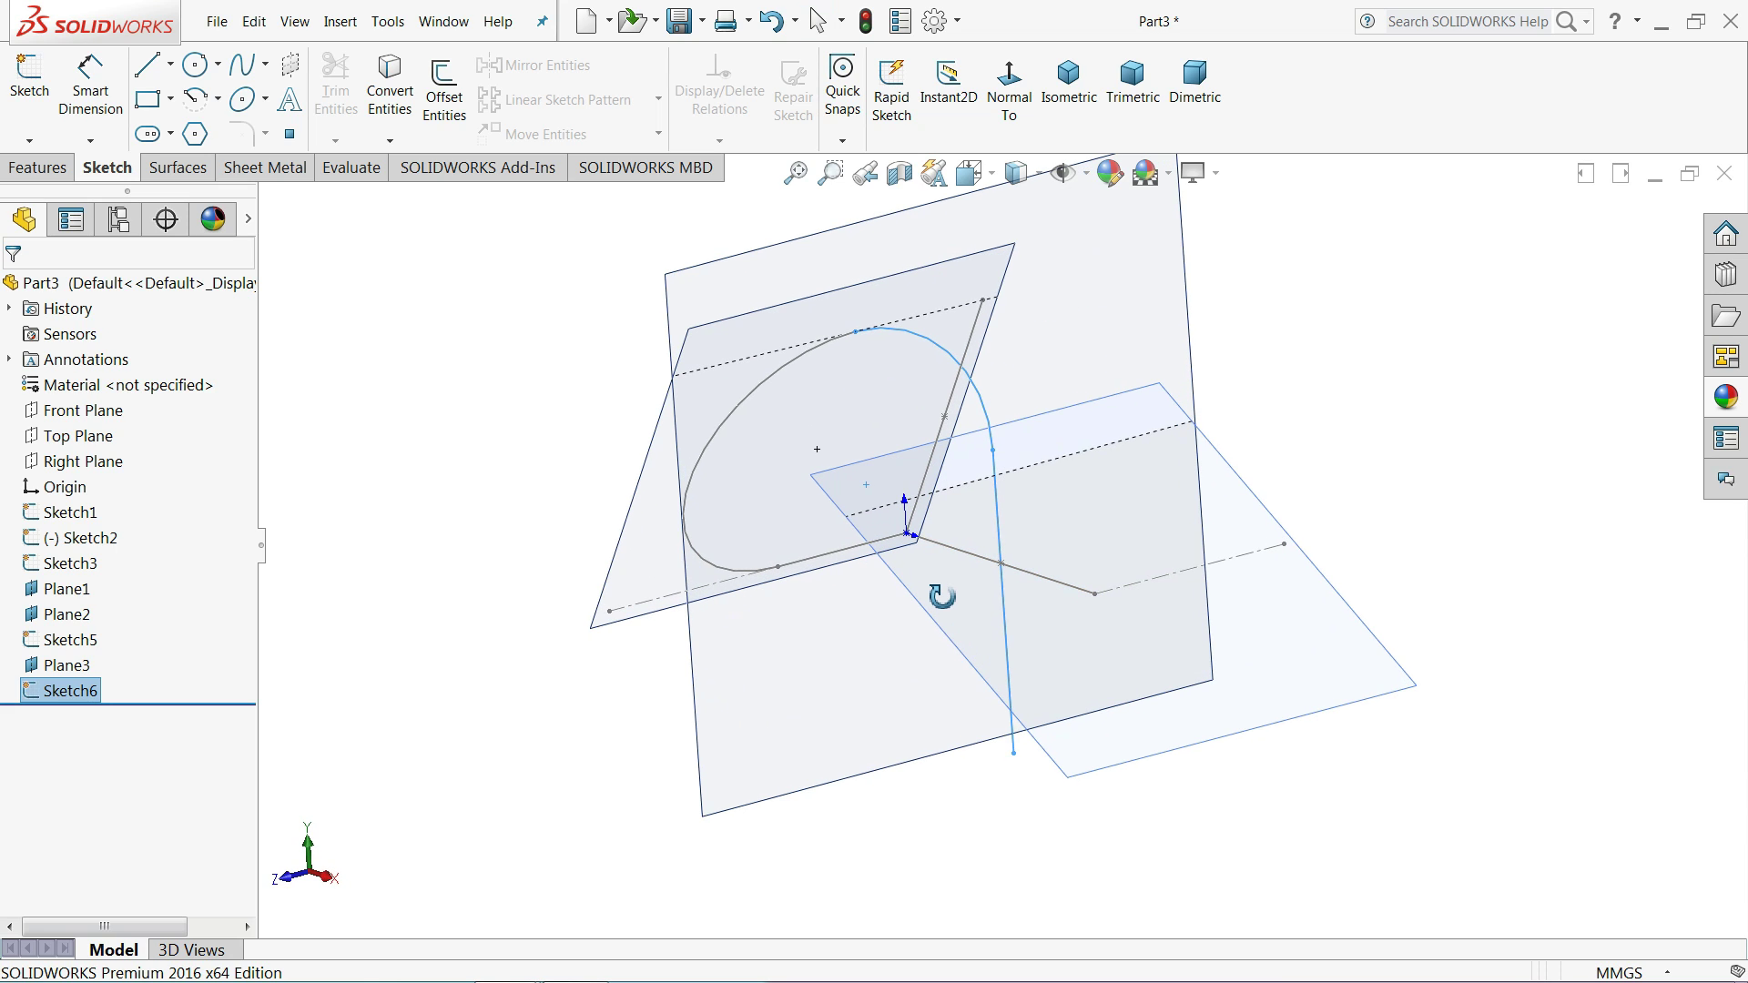
key(f)
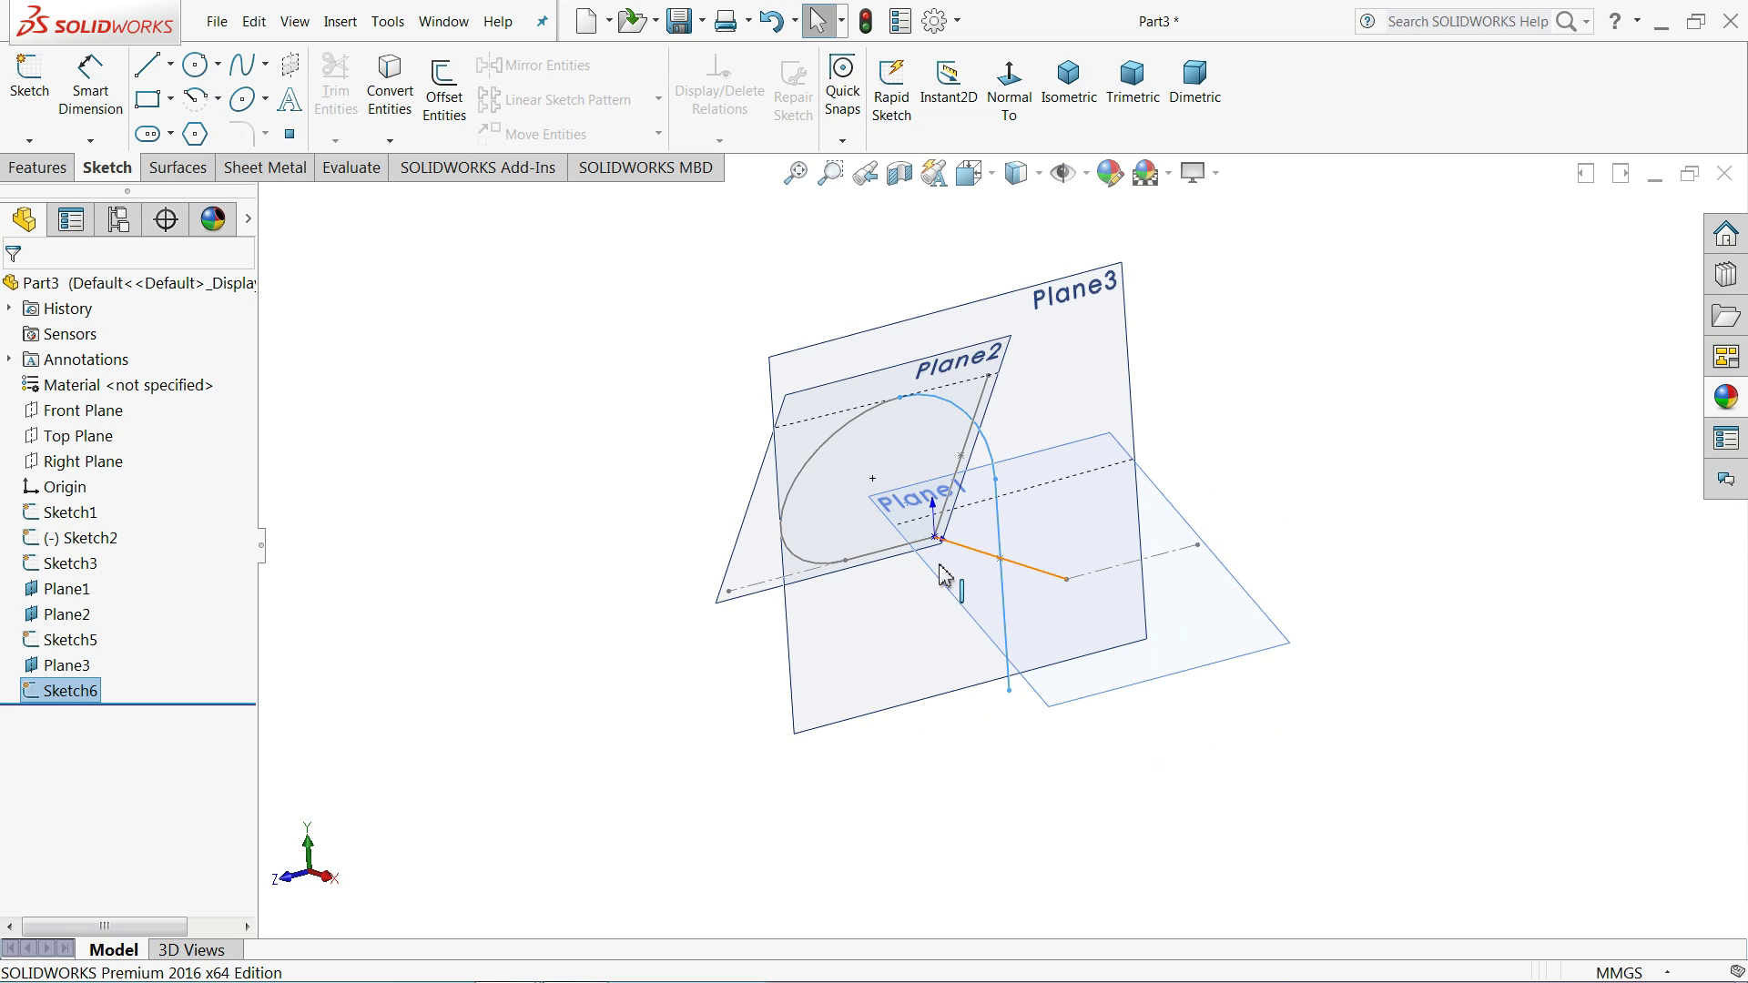
click(906, 550)
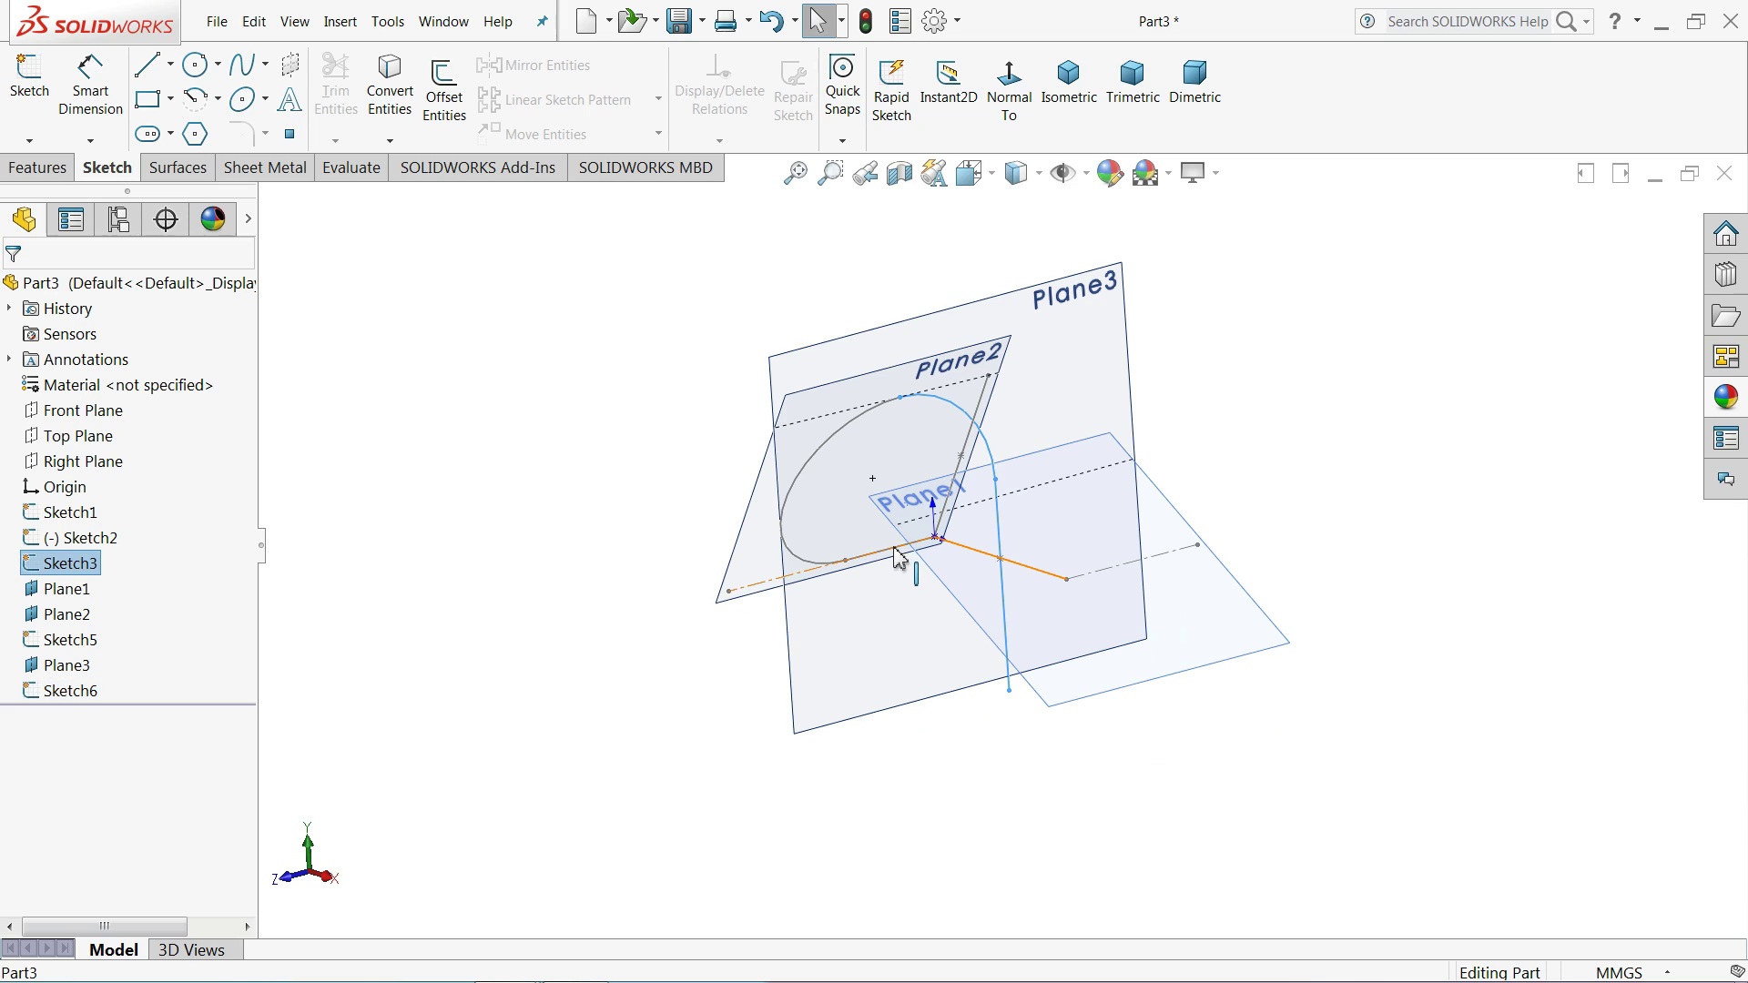
click(788, 532)
click(968, 410)
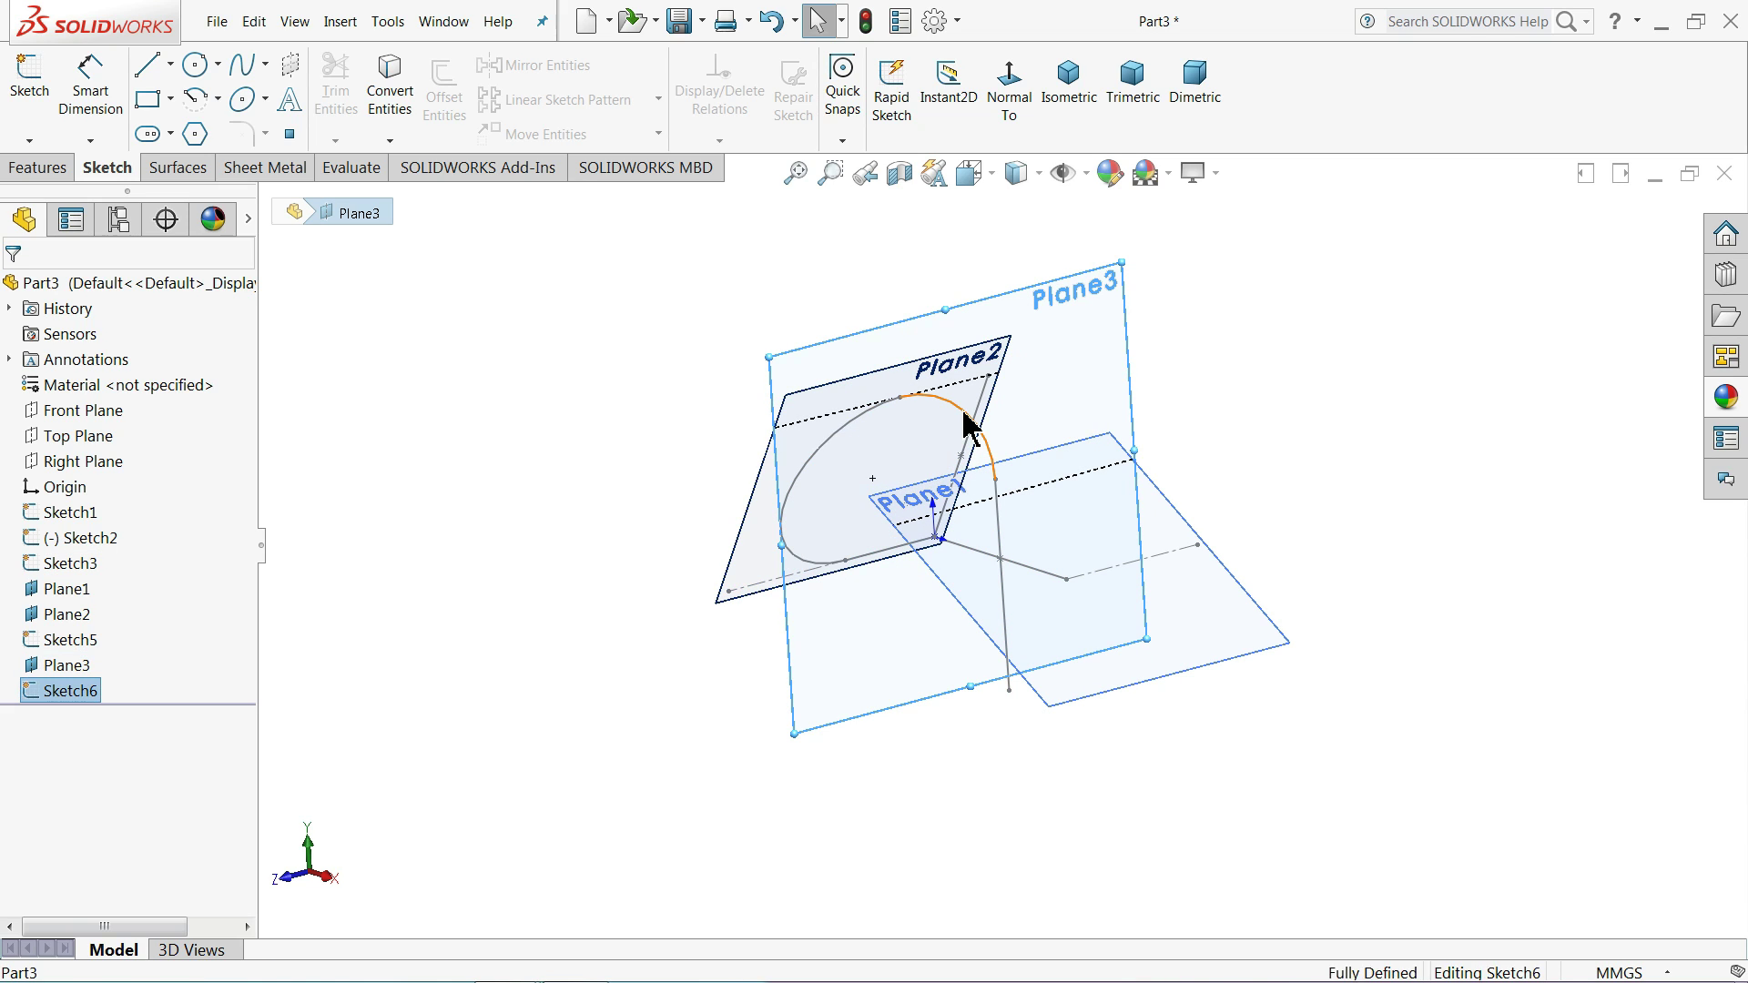
click(1004, 598)
mouse_move(1034, 683)
middle_down()
mouse_move(1053, 617)
mouse_move(1037, 656)
middle_up()
click(1297, 496)
scroll(1155, 455, down, 3)
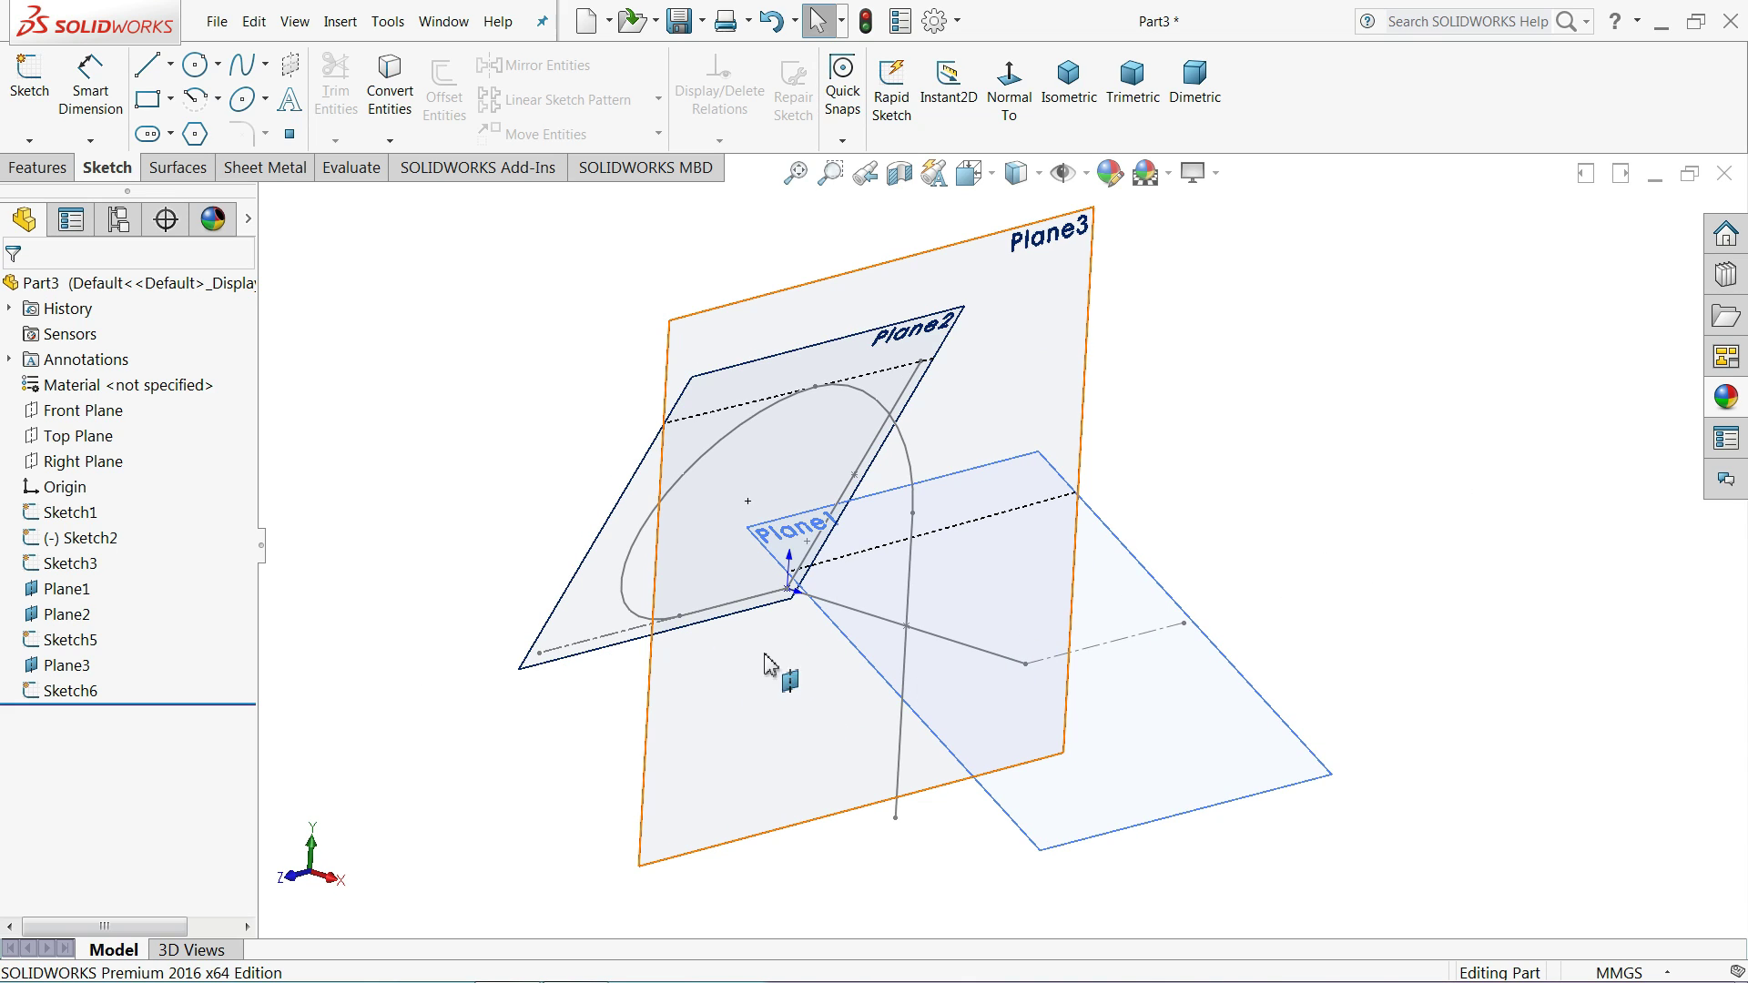
mouse_move(996, 702)
middle_down()
mouse_move(1007, 593)
mouse_move(996, 683)
middle_up()
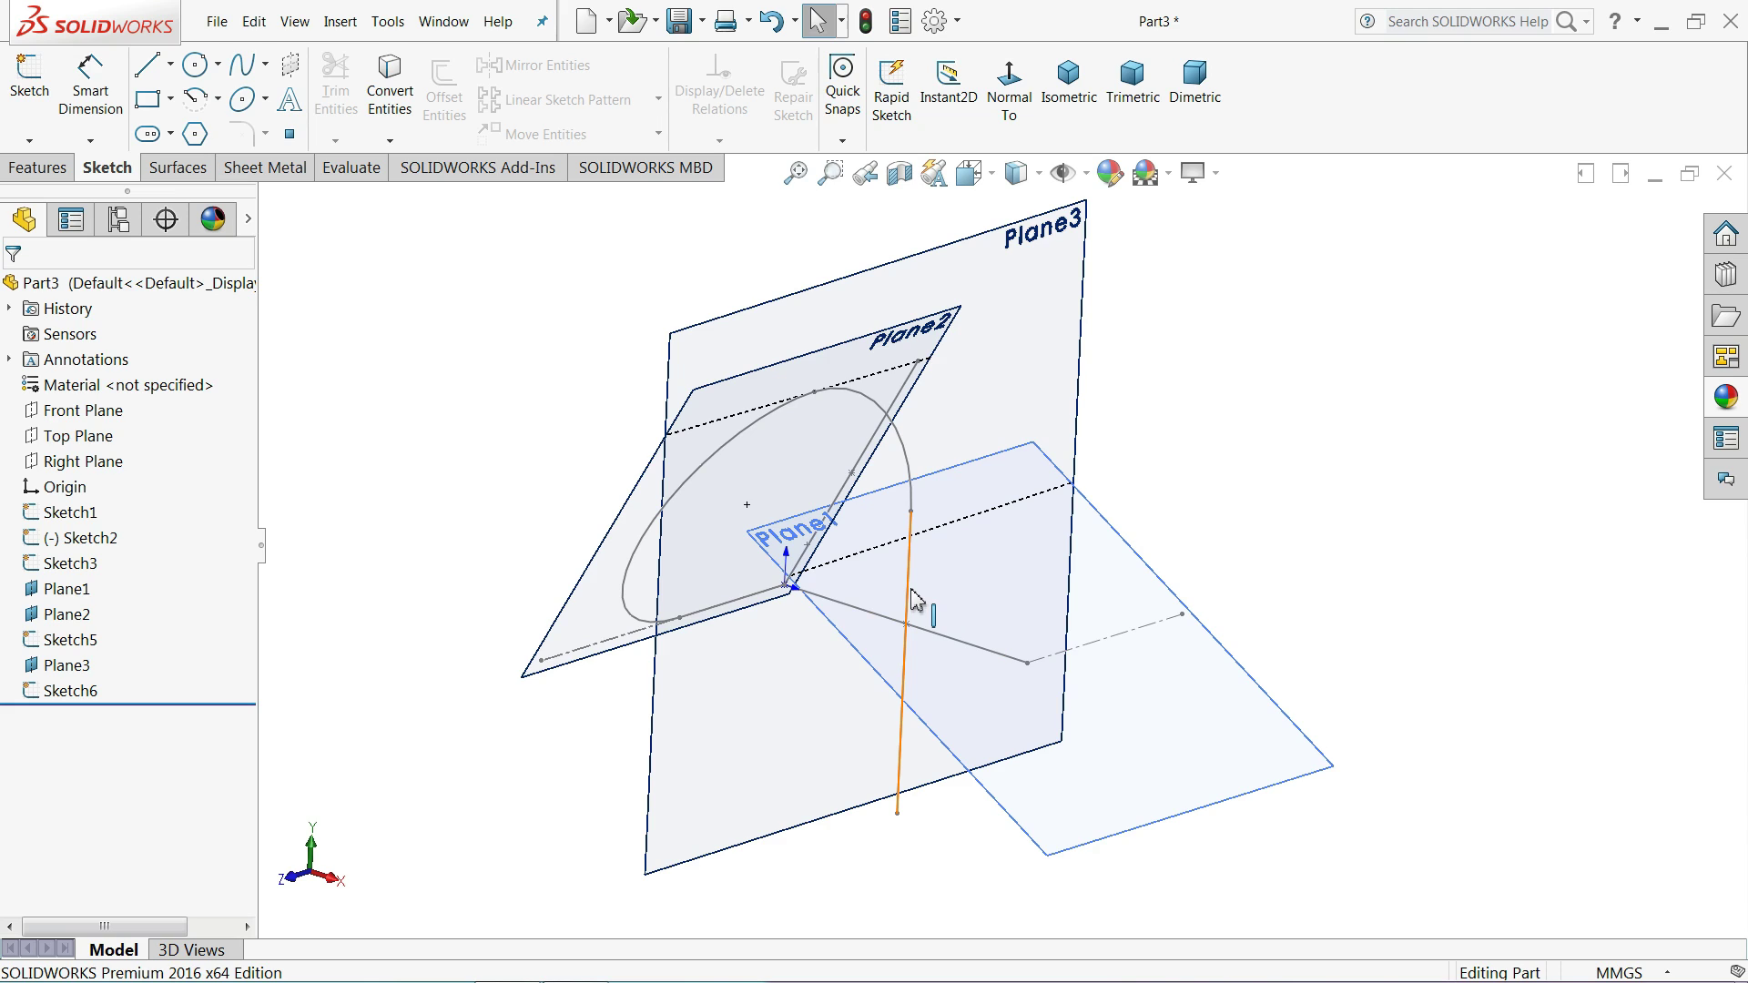
- On the Top Plane, sketch a semicircular centerpoint arc of about 5.05 mm radius, centred on the straight line's midpoint, from the origin to the line's far end
click(55, 439)
click(73, 402)
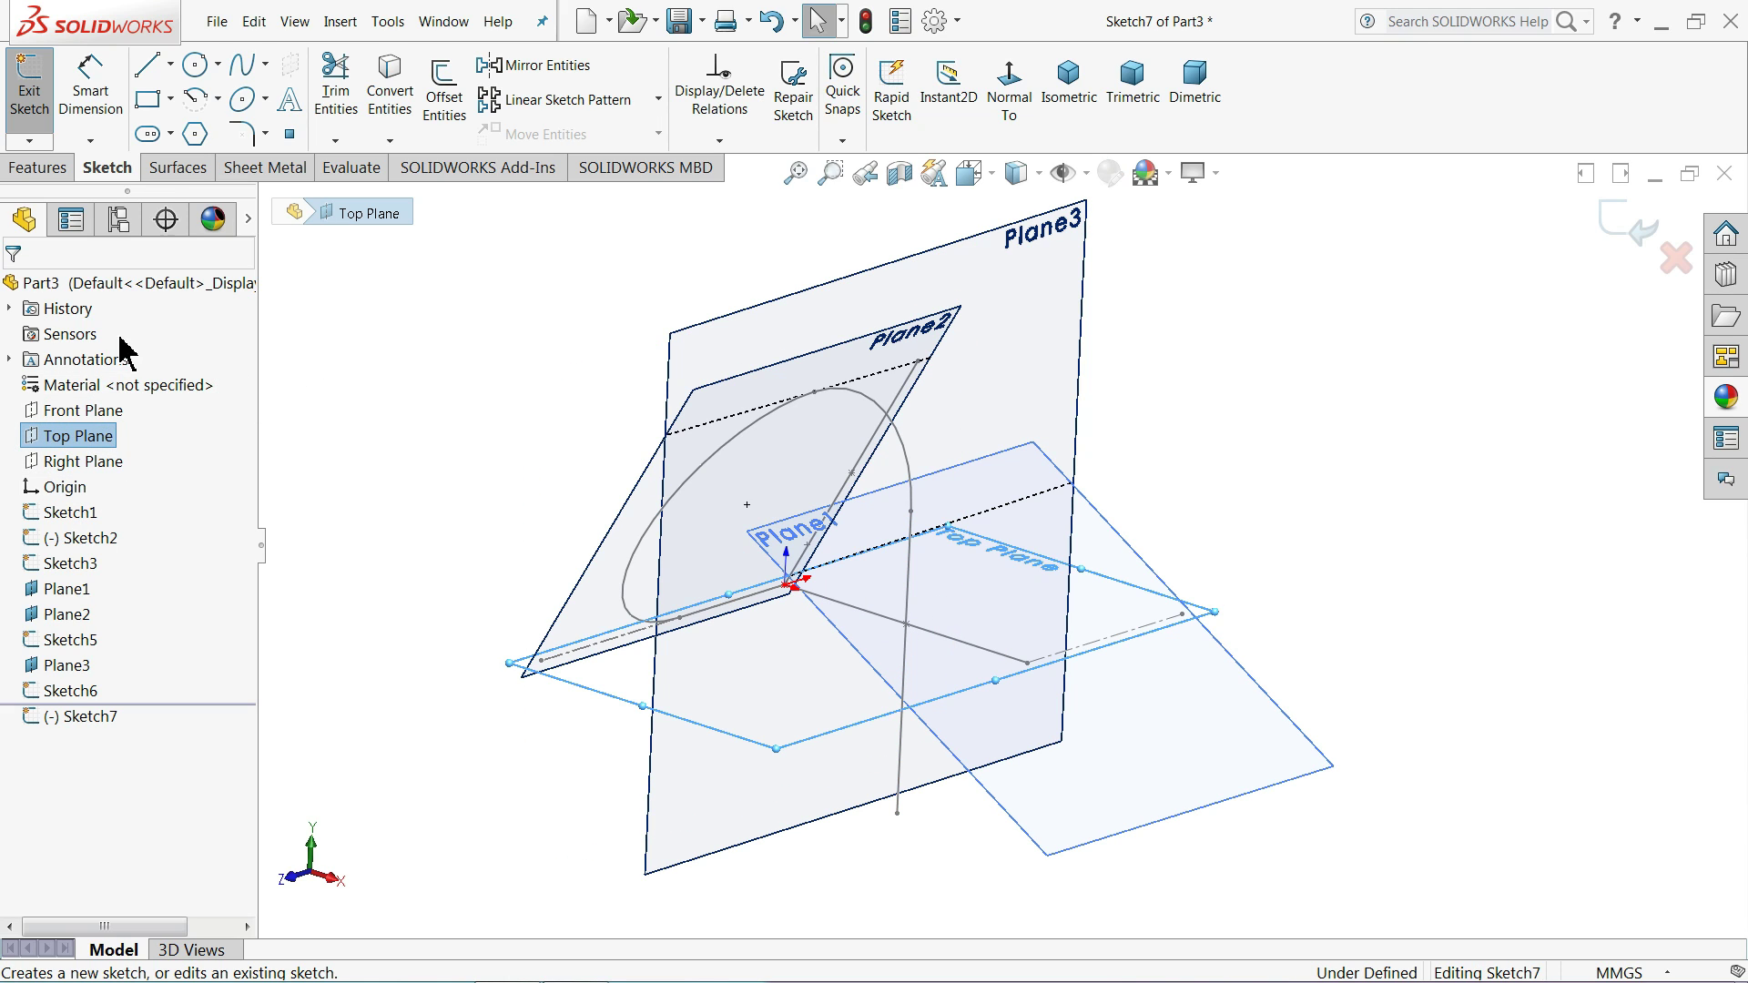
click(218, 100)
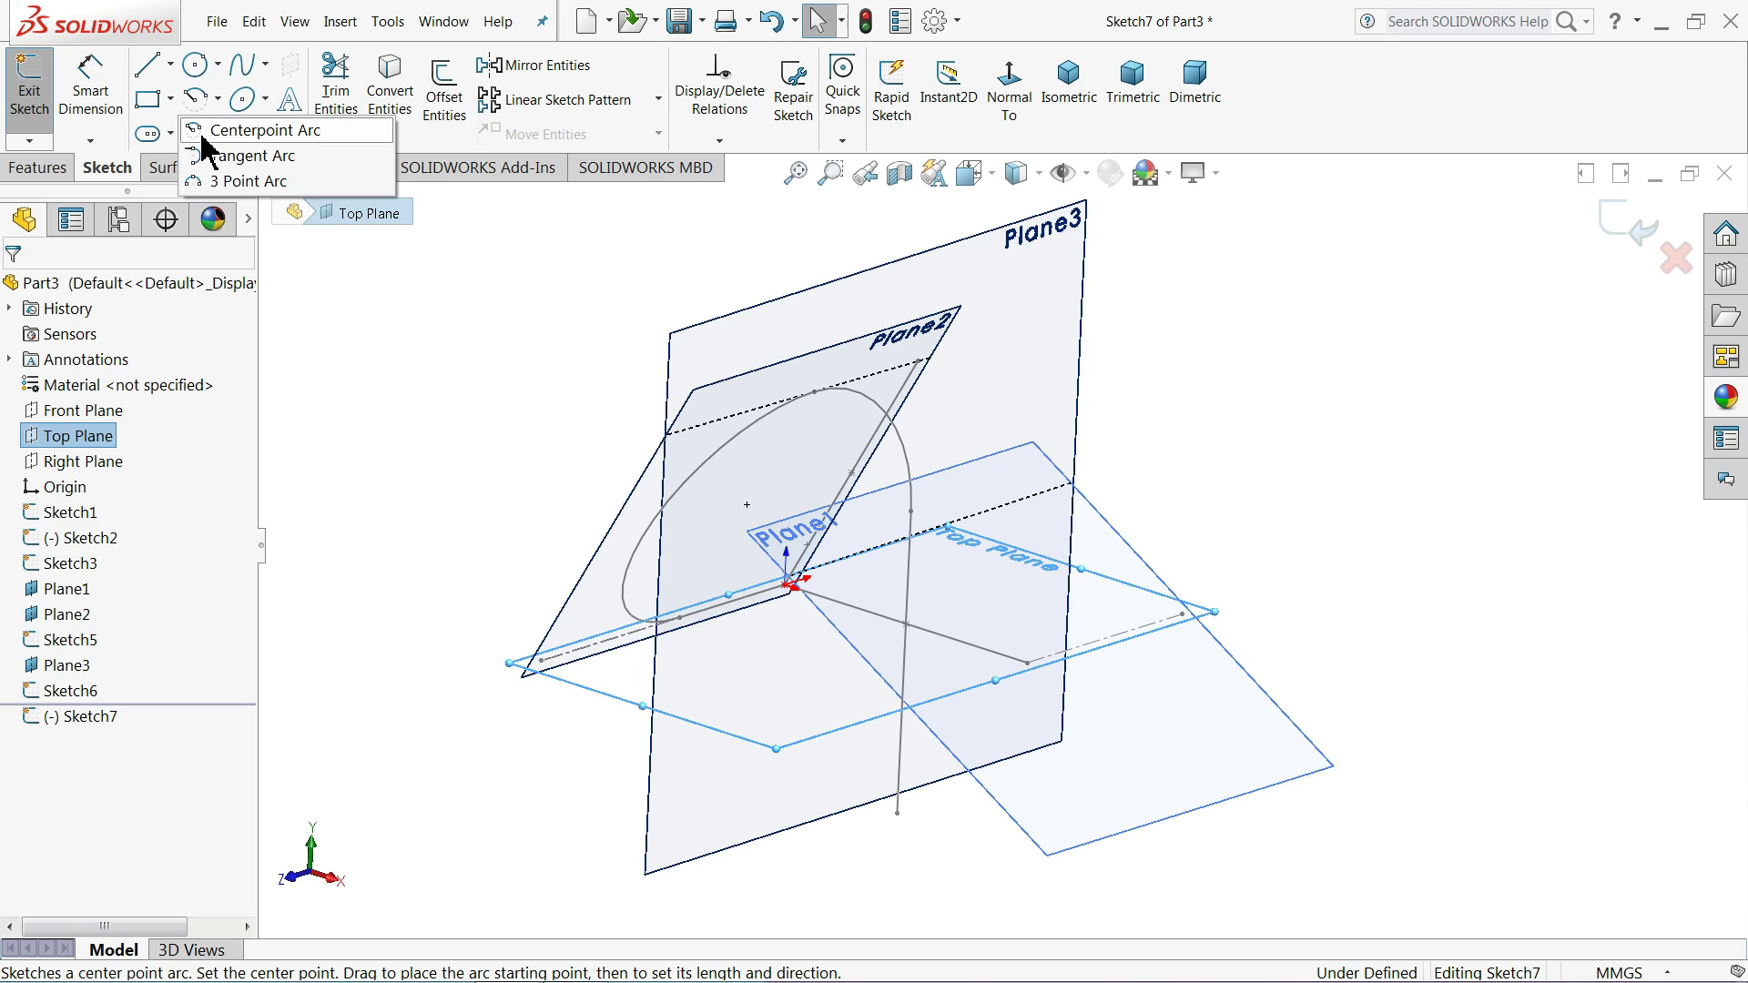
click(202, 137)
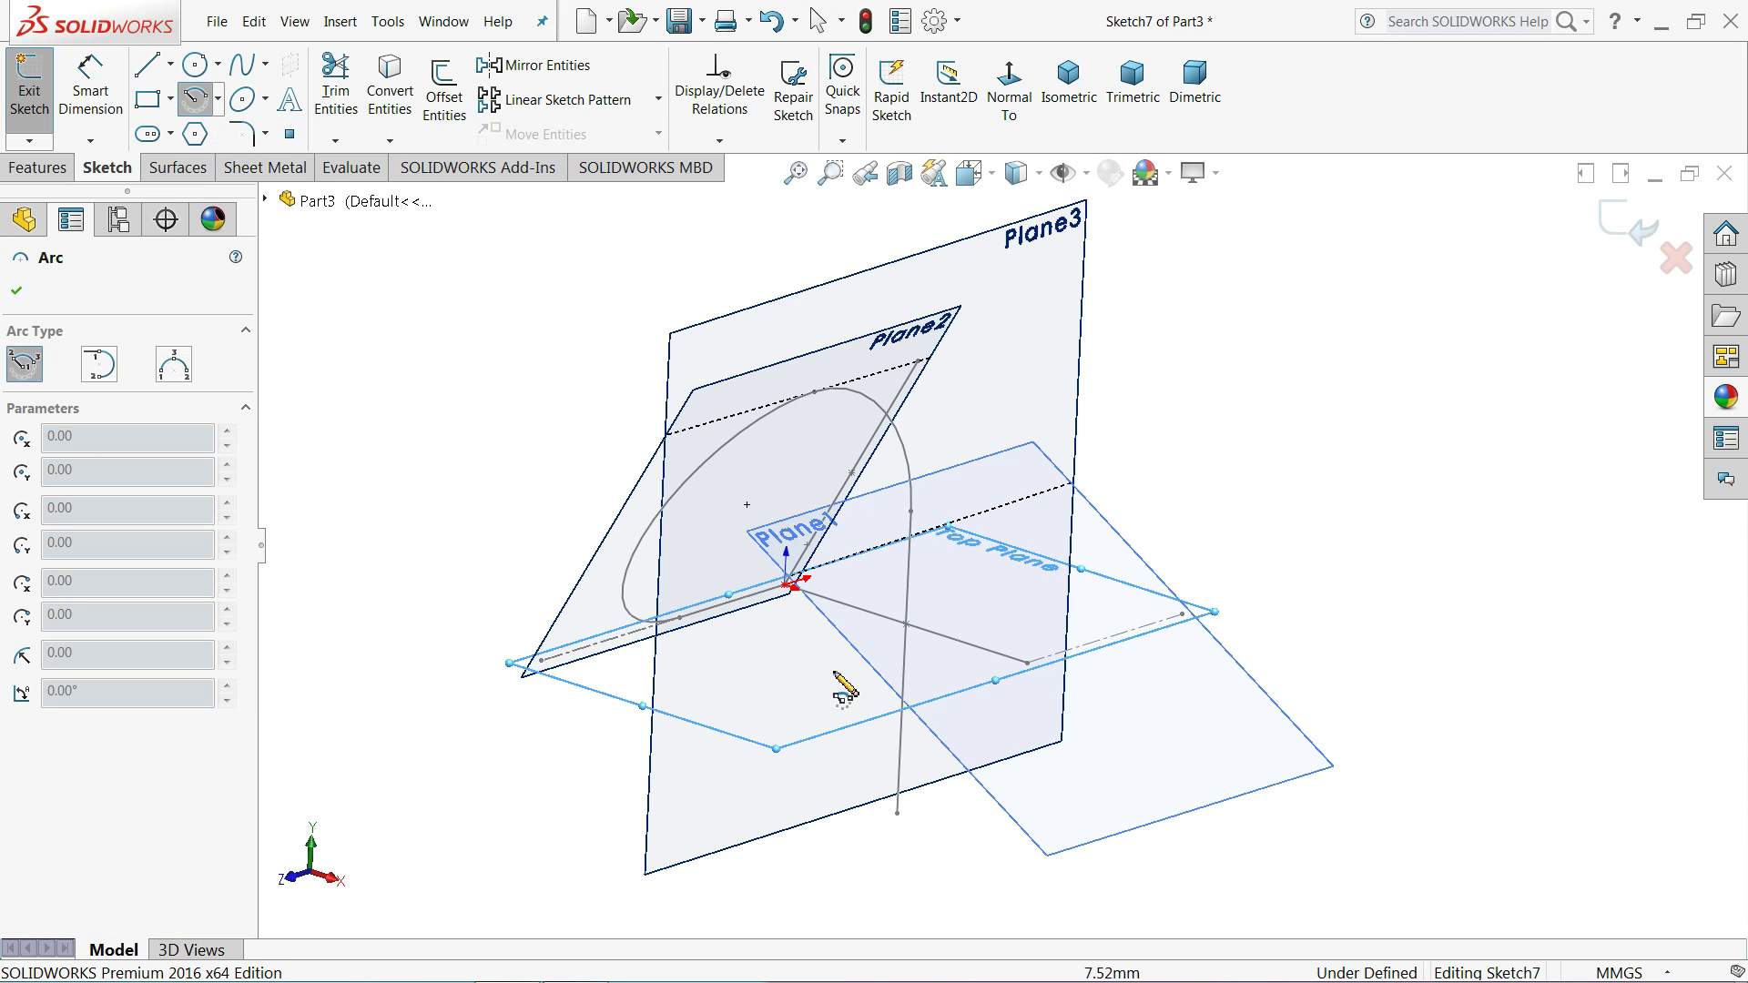
scroll(1002, 624, down, 3)
click(1008, 102)
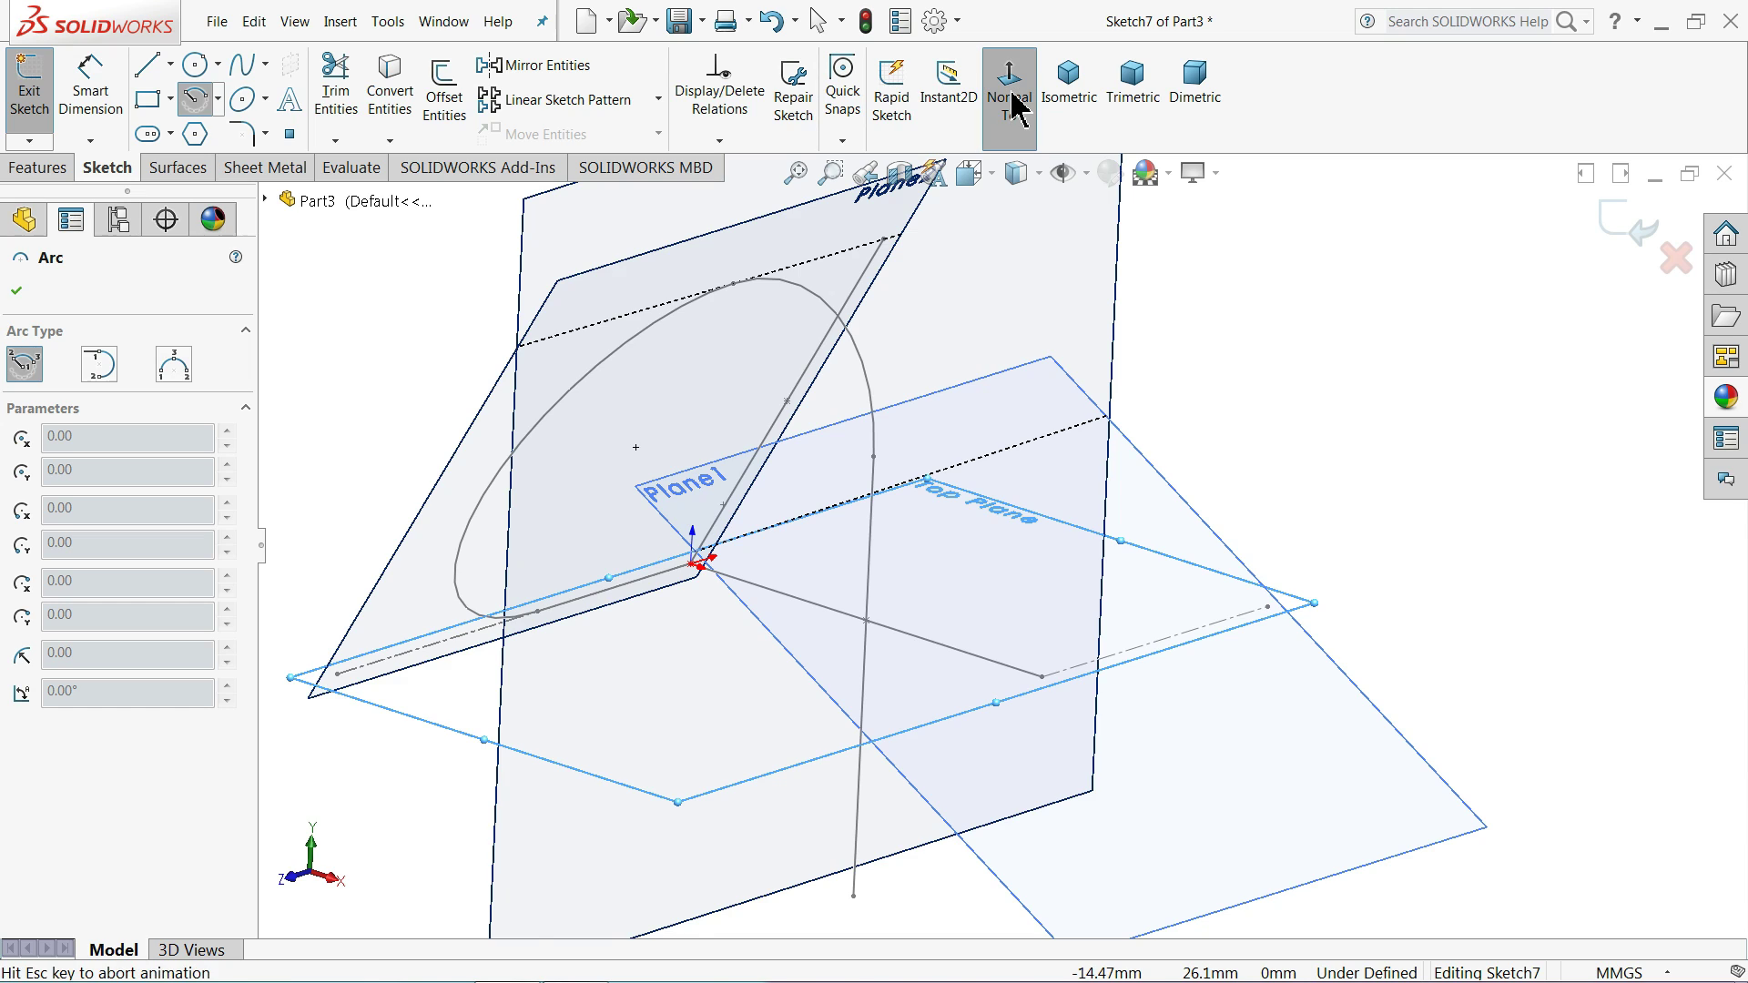
scroll(1085, 439, down, 2)
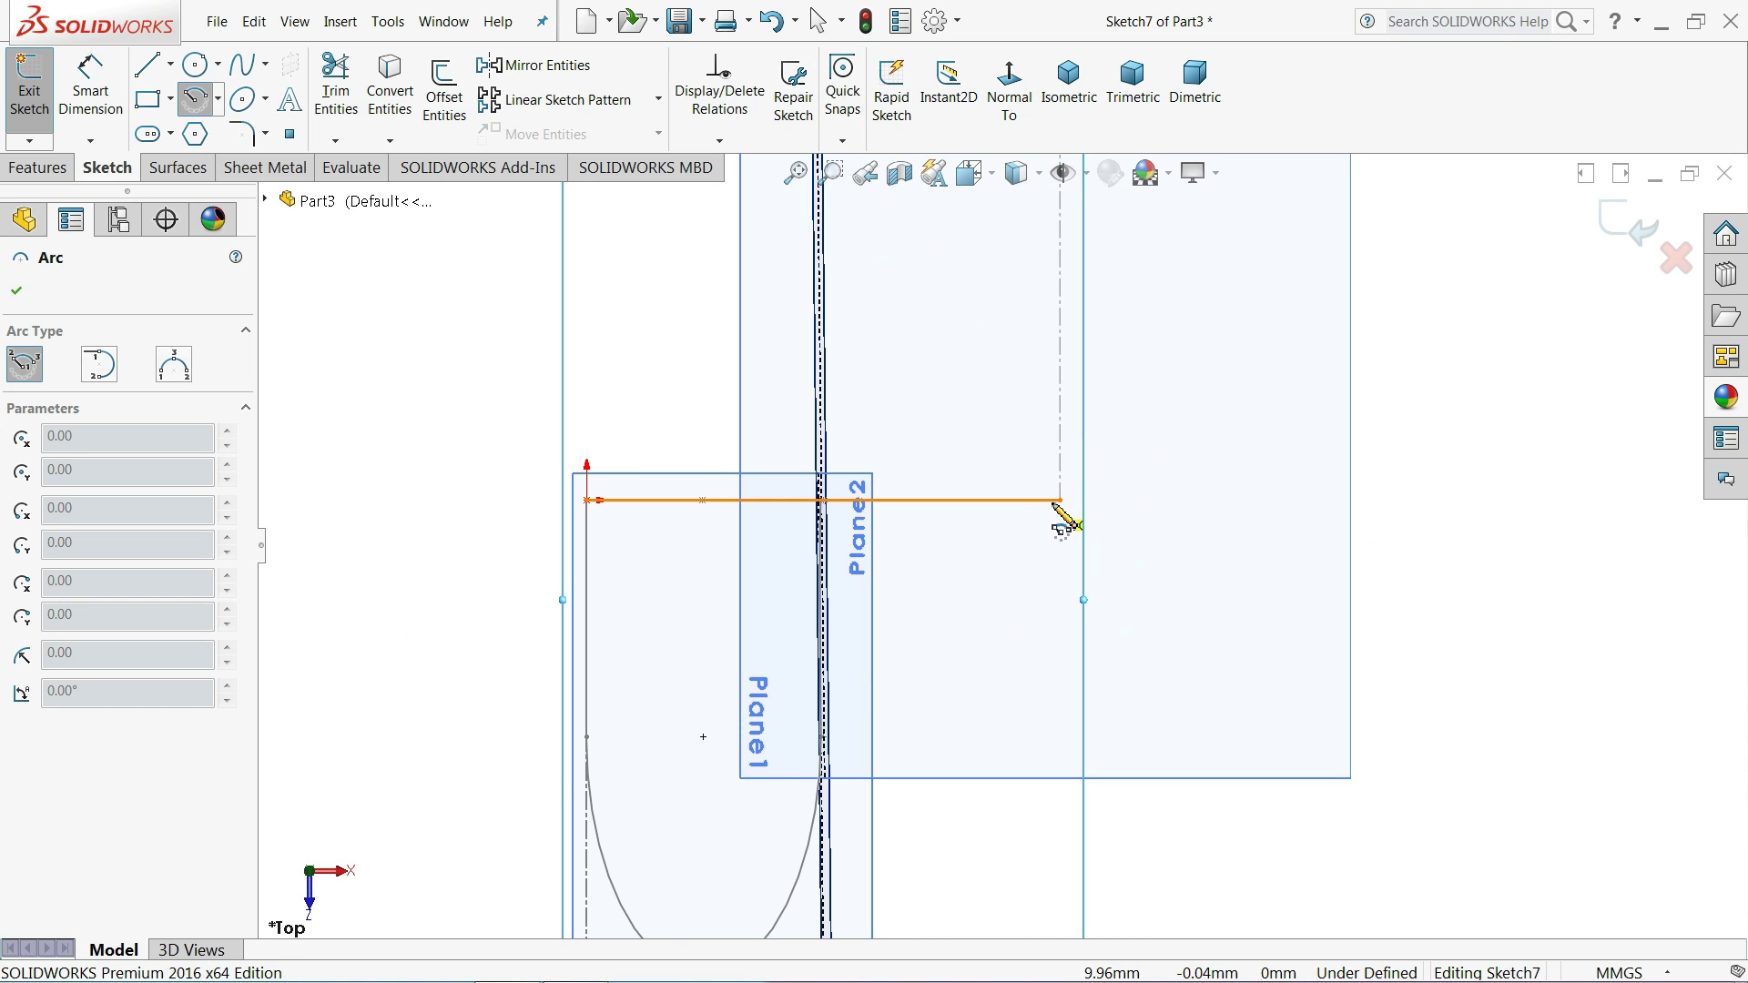
click(821, 500)
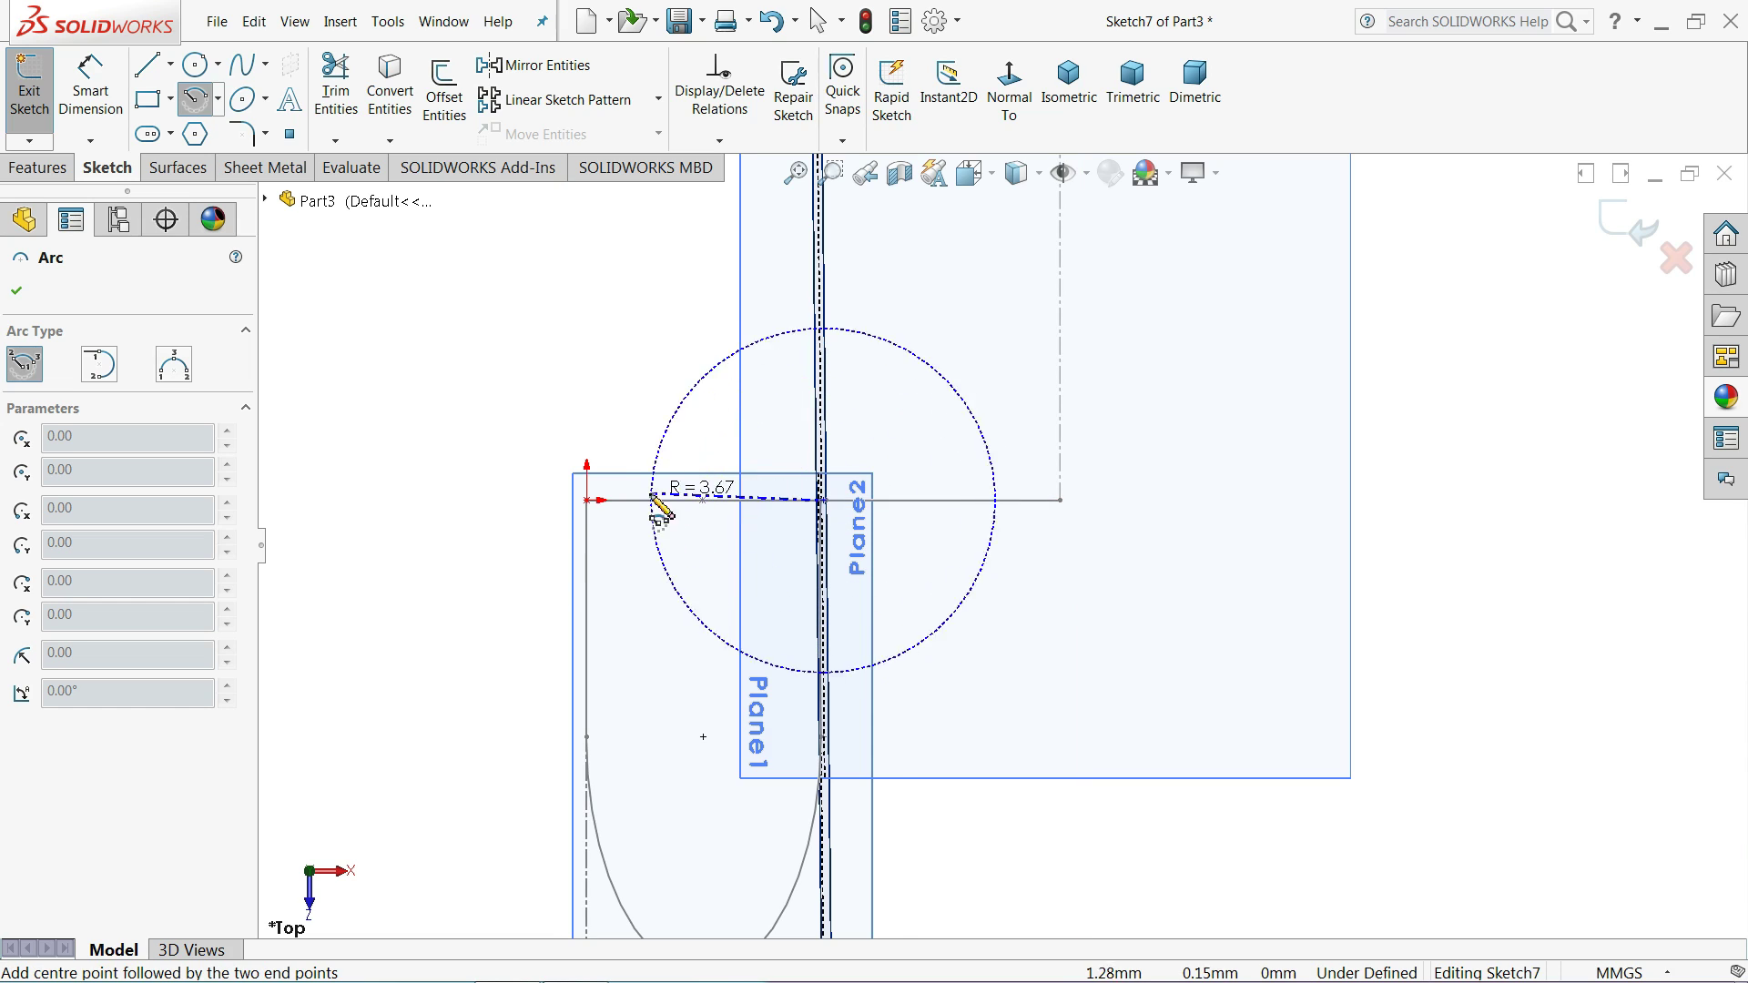
click(587, 500)
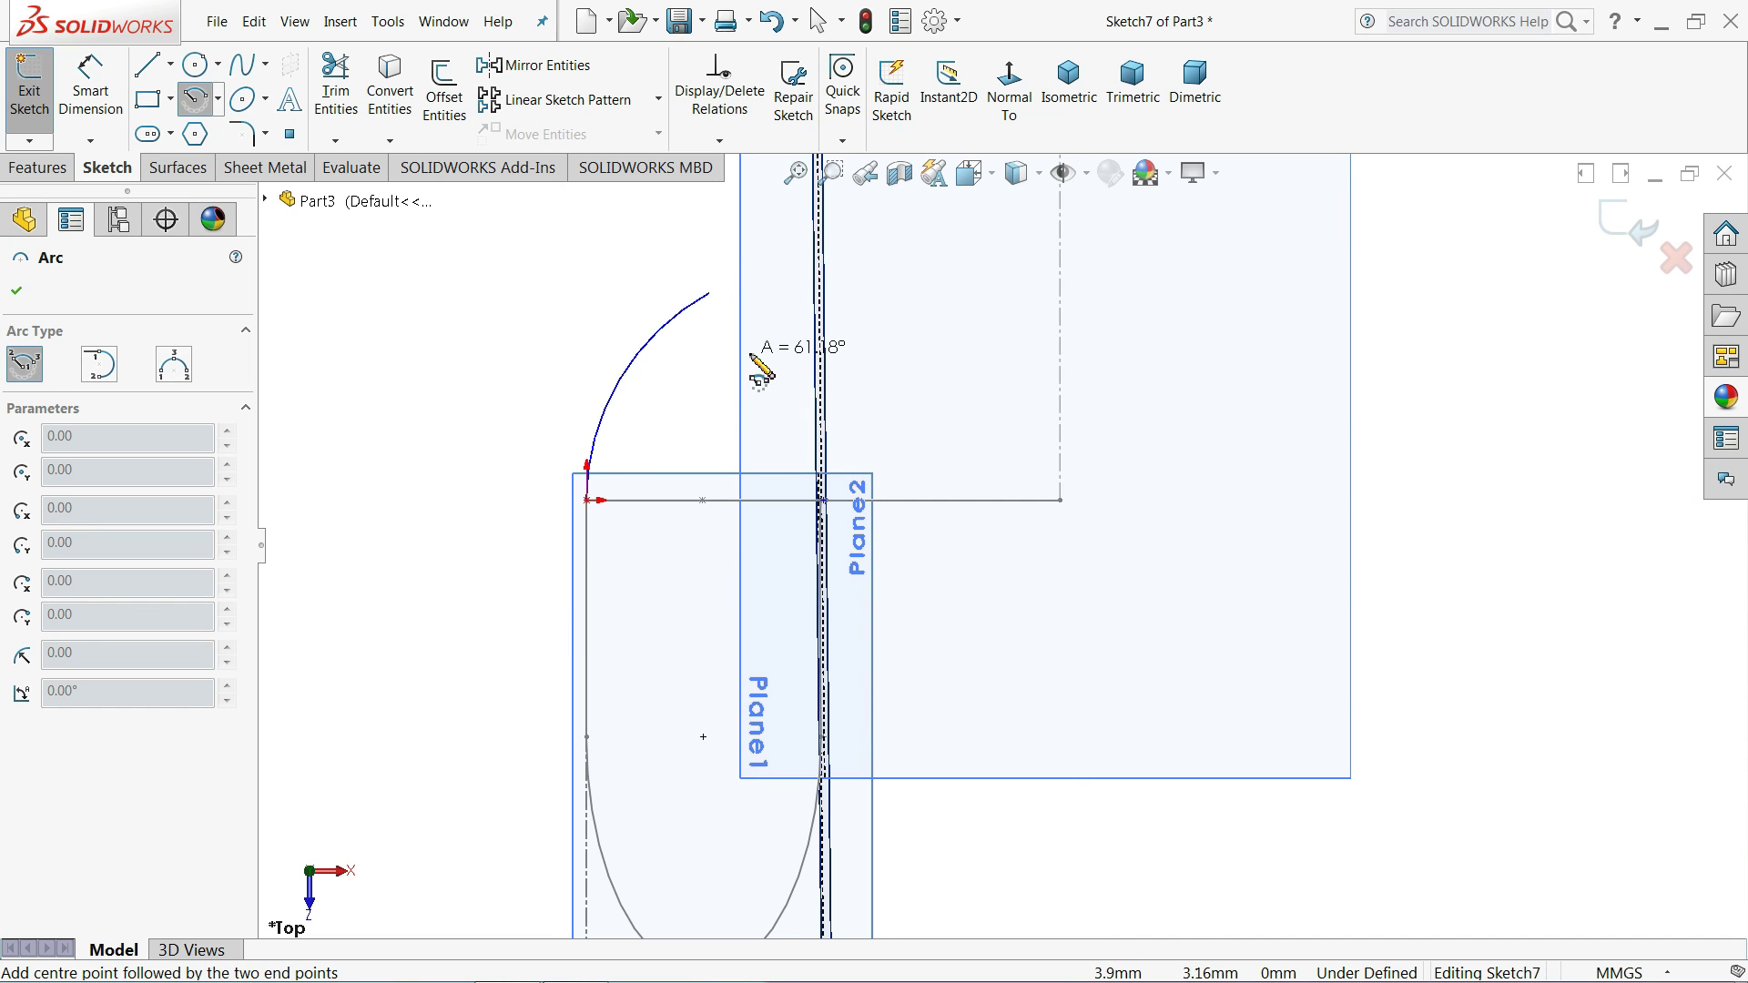
click(1061, 502)
right_click(1403, 406)
click(1455, 412)
- Add a driven radius dimension to the Top Plane arc and exit the sketch
middle_drag(968, 570, 906, 342)
scroll(836, 489, down, 3)
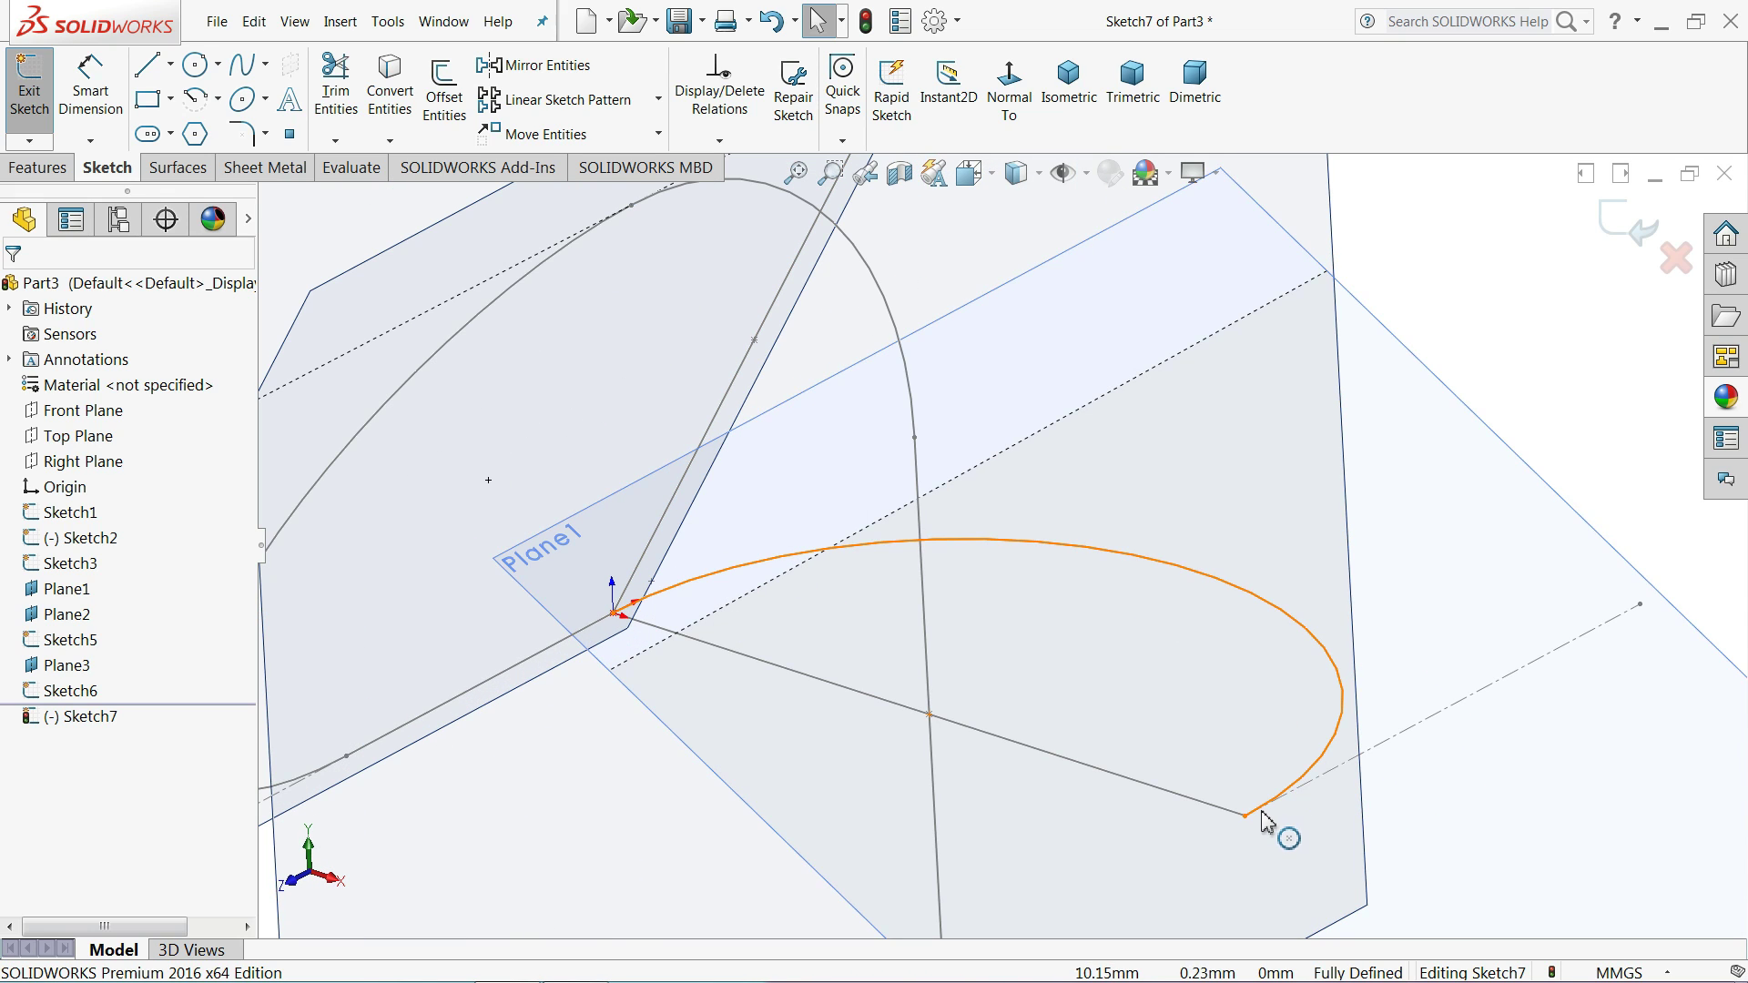
scroll(1208, 792, up, 3)
click(90, 91)
scroll(1131, 644, down, 3)
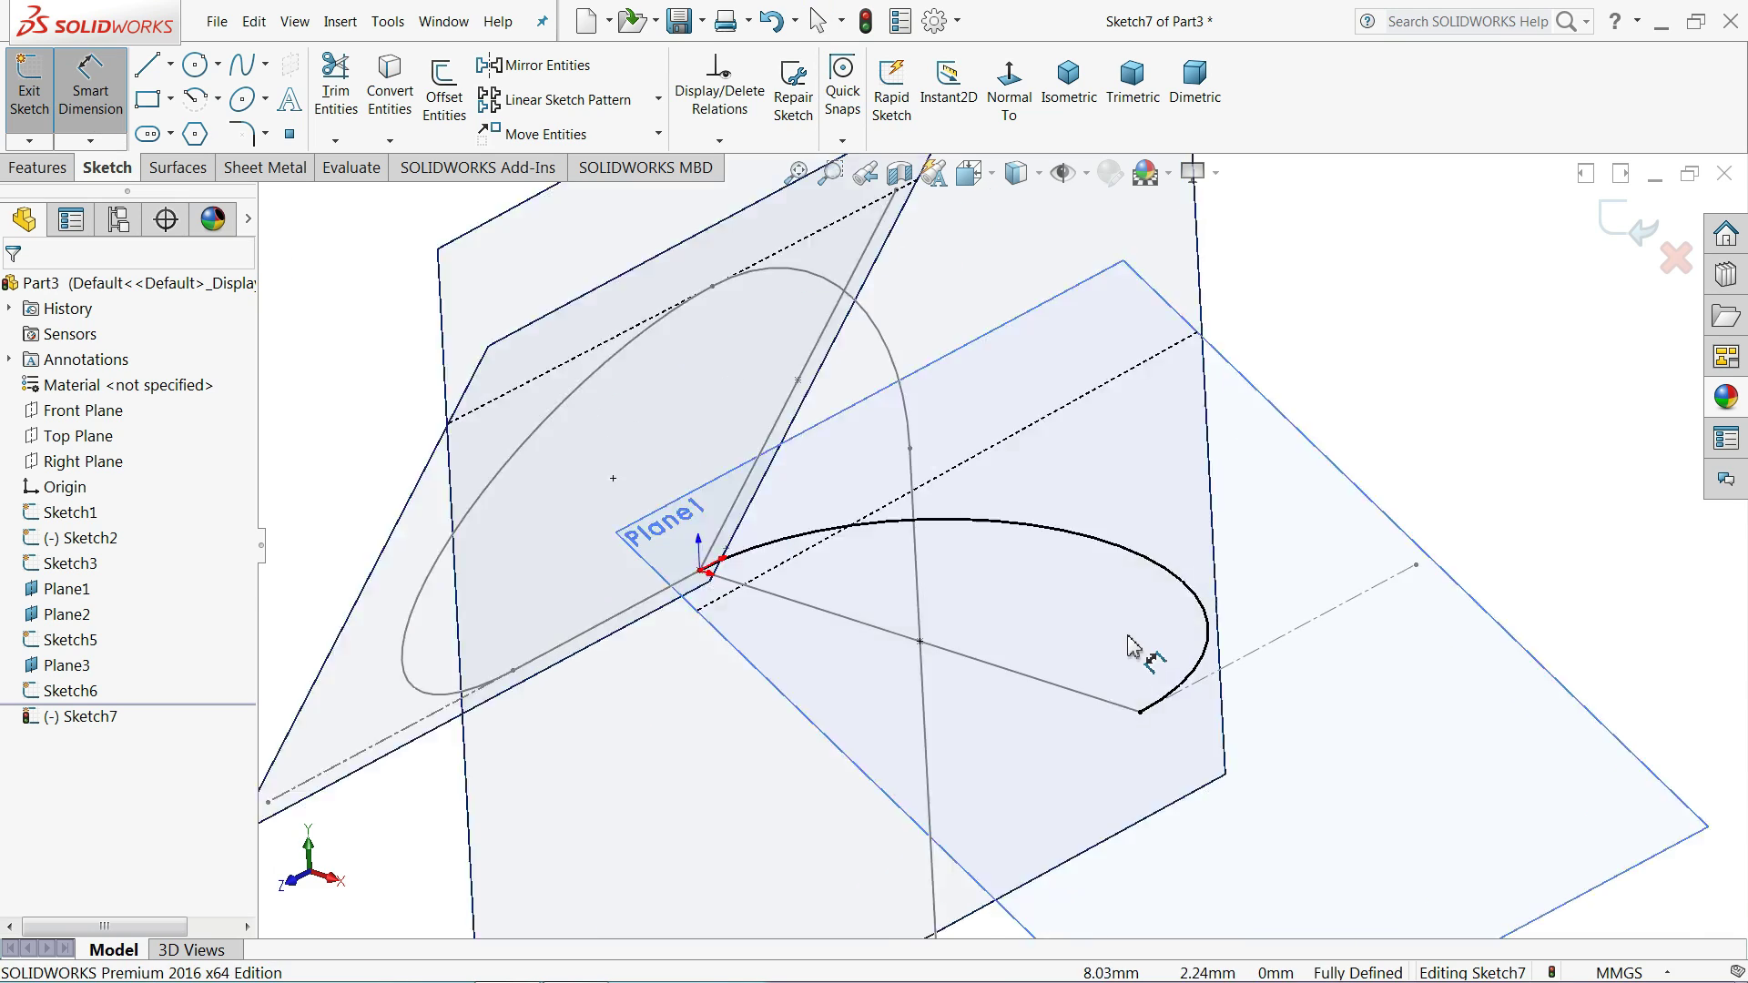
click(1166, 552)
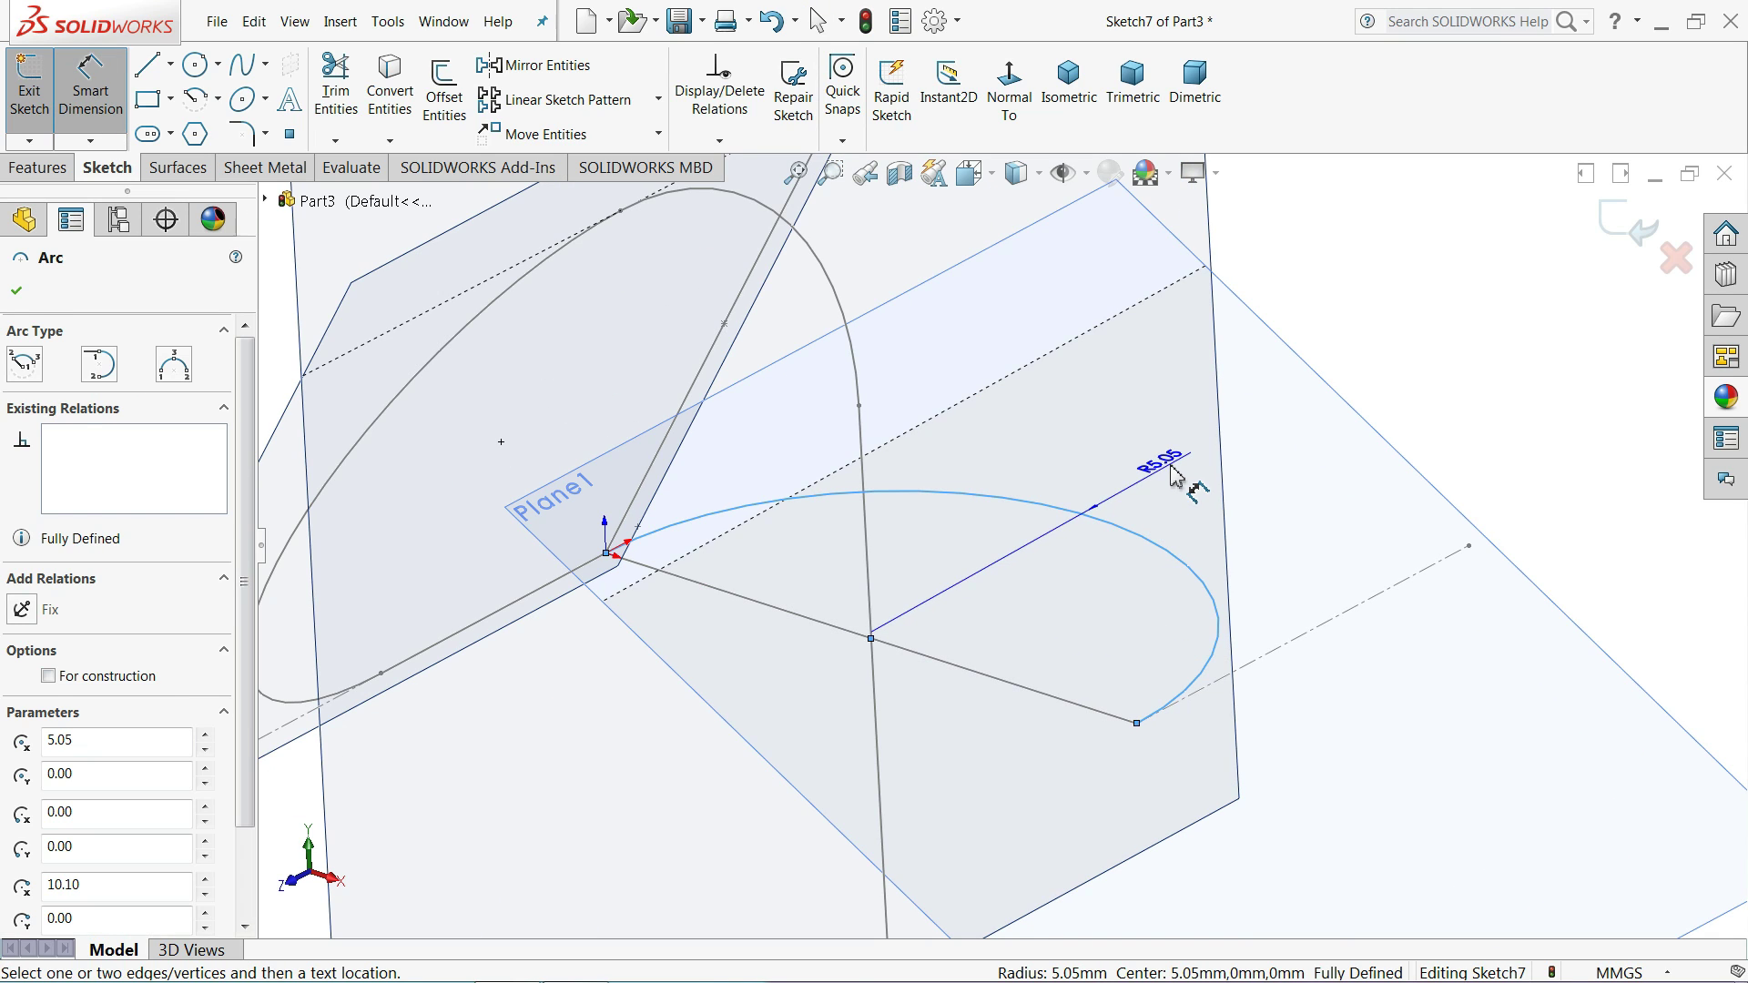
click(1155, 492)
click(1036, 508)
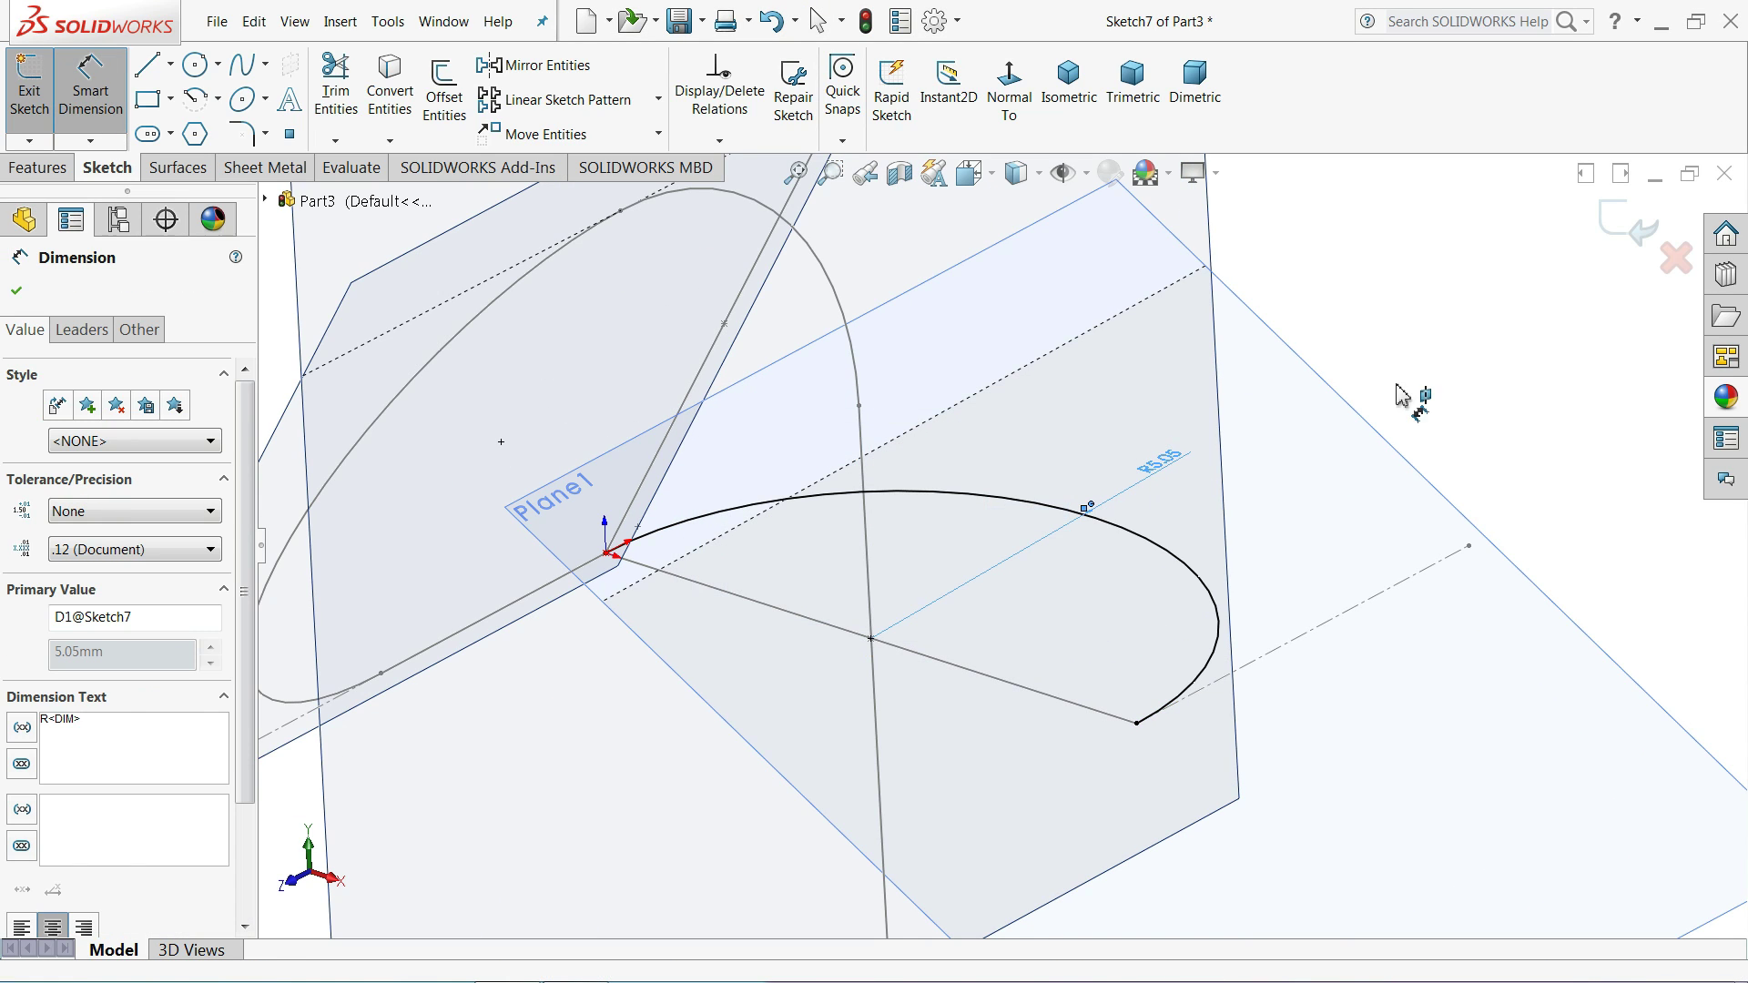
click(1630, 227)
- Start a new sketch on Plane1 and view it face-on
scroll(1124, 461, up, 3)
mouse_move(1124, 461)
middle_down()
mouse_move(1081, 570)
mouse_move(1022, 535)
mouse_move(1047, 555)
mouse_move(1073, 440)
mouse_move(1132, 437)
mouse_move(1083, 460)
mouse_move(1105, 536)
middle_up()
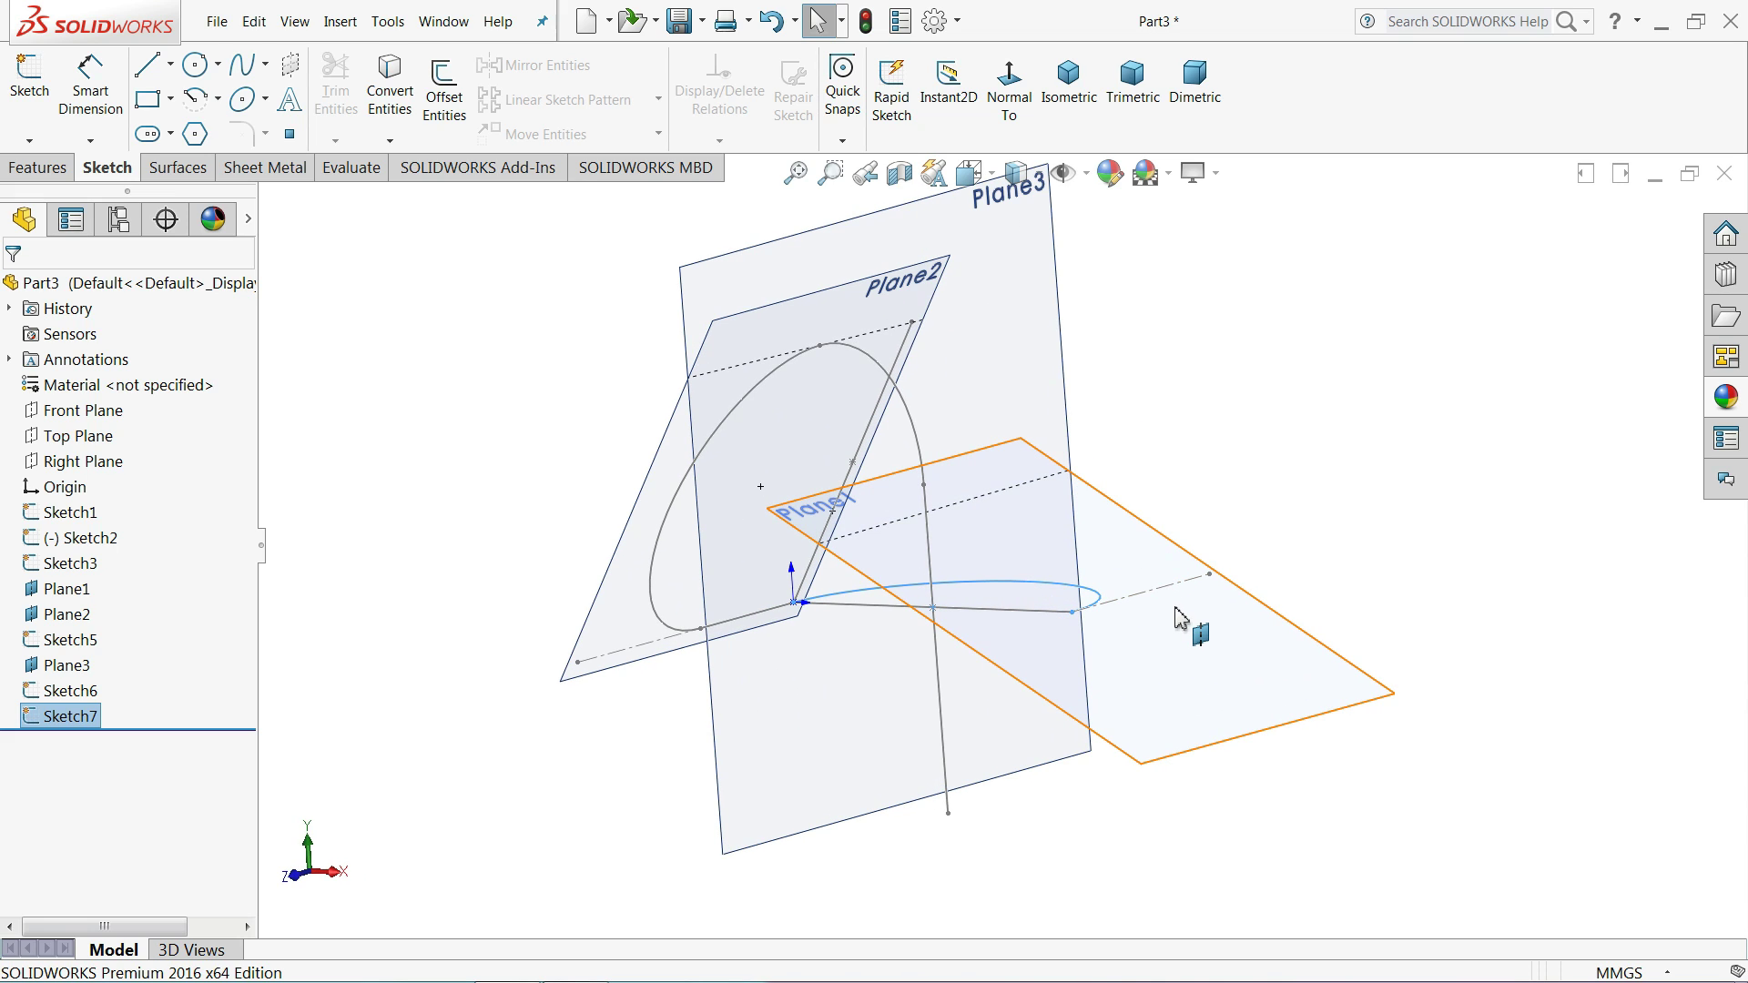
middle_drag(1195, 633, 1183, 673)
click(1148, 717)
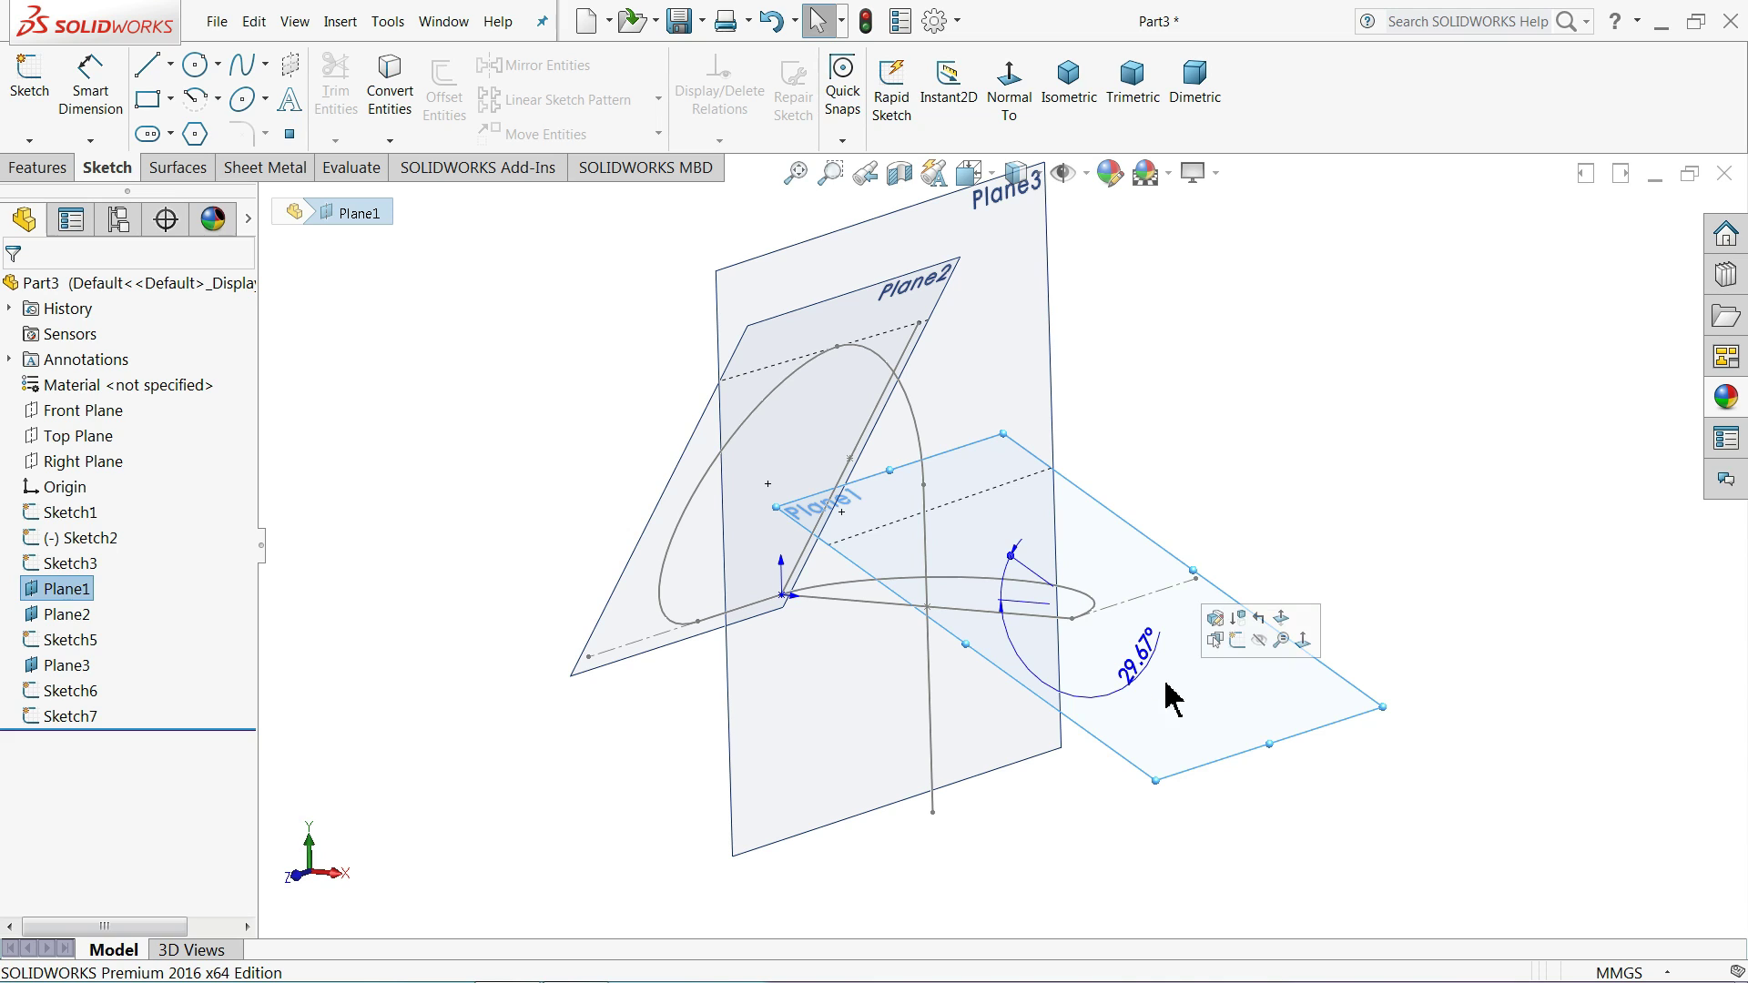
click(1238, 641)
click(1009, 78)
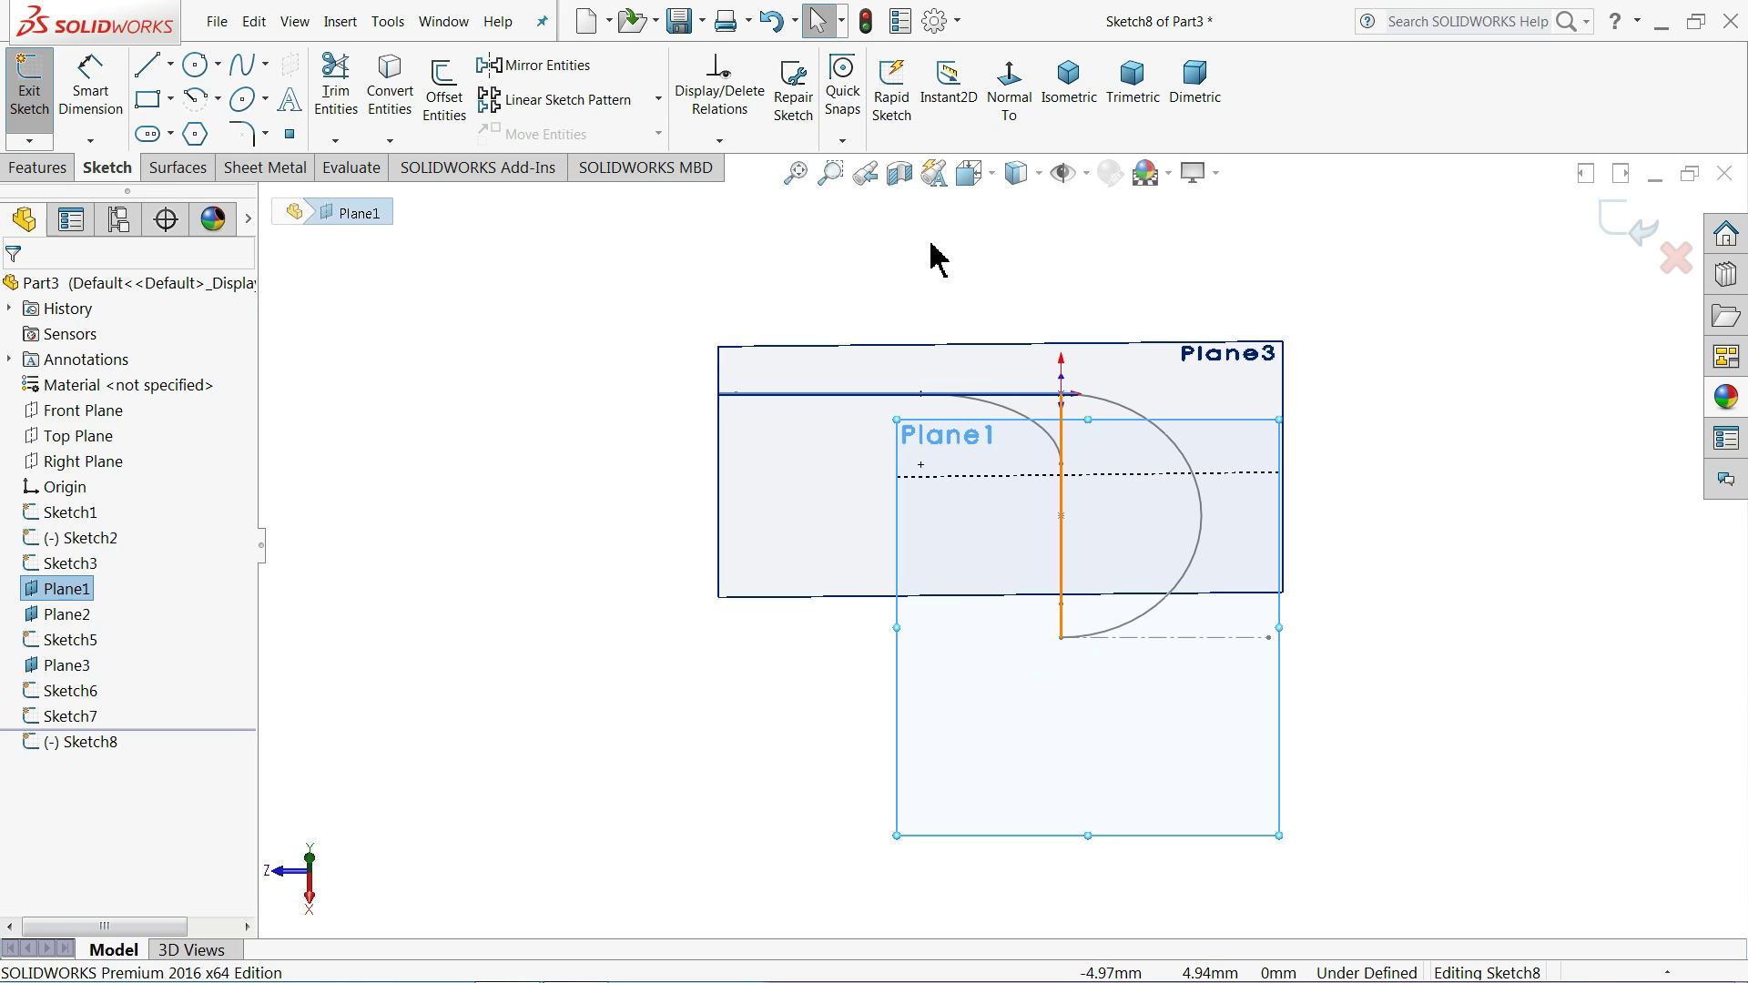
- Sketch a vertical line about 10.39 mm long on Plane1, continued by a tangent arc of about 4.89 mm radius ending at the Top Plane arc's far endpoint
click(149, 65)
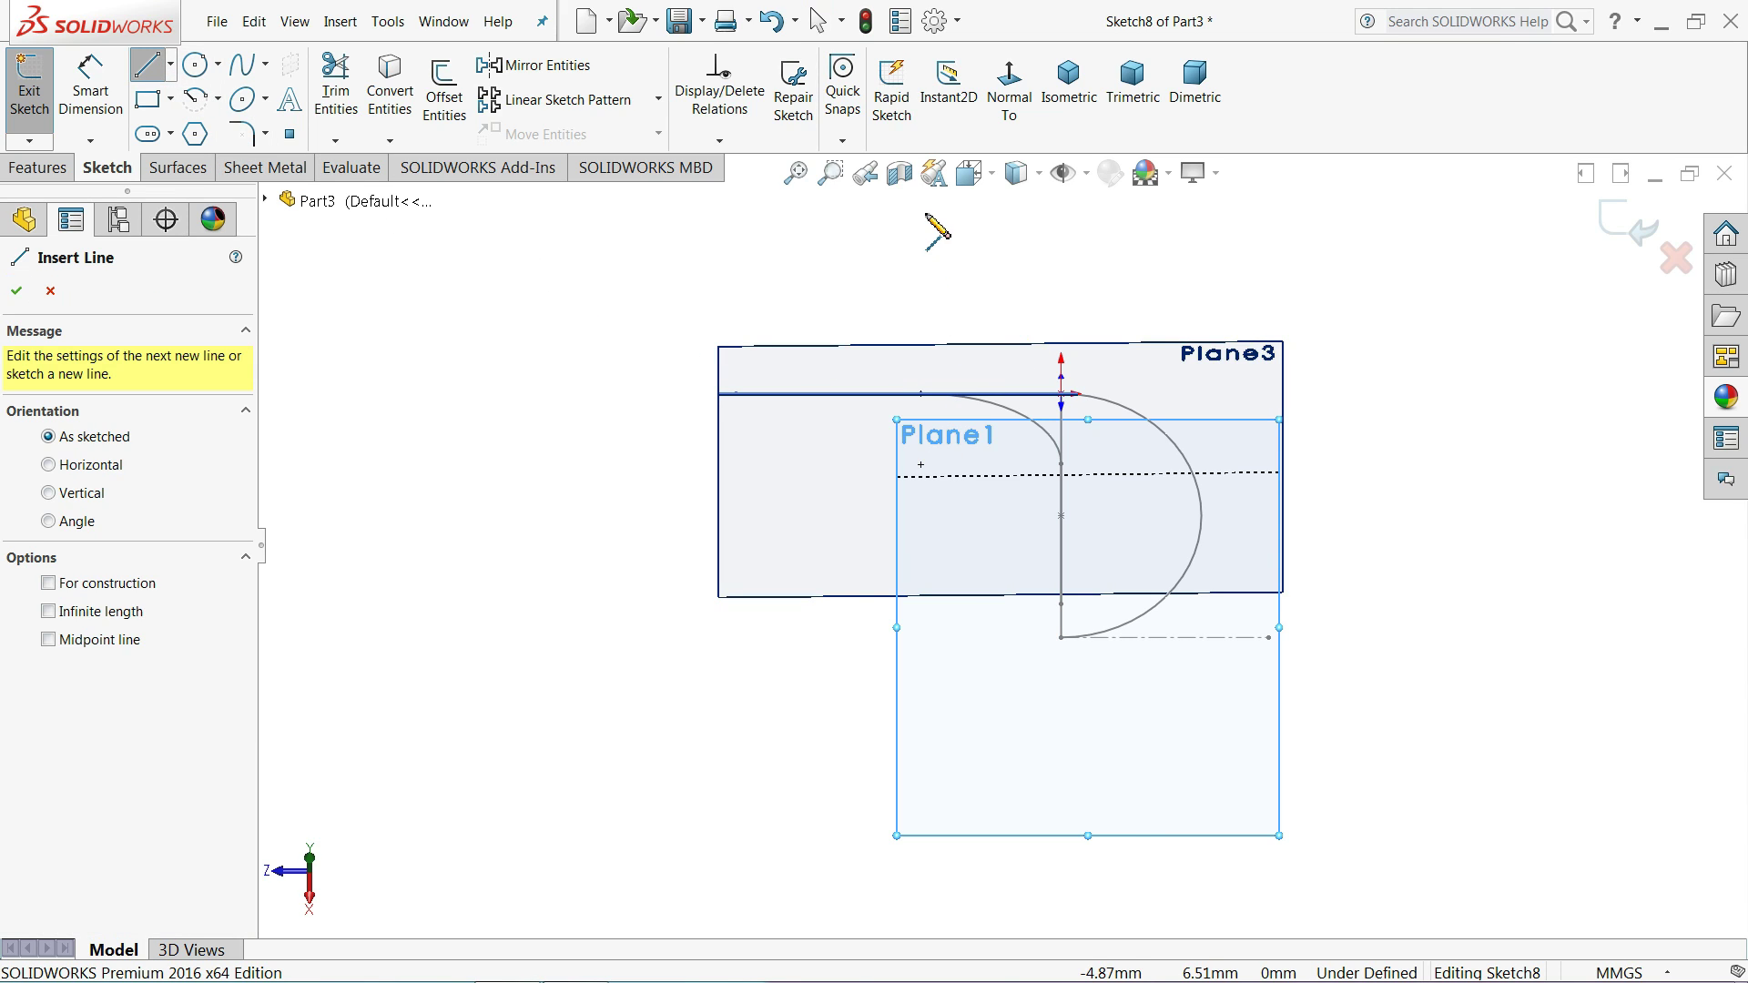
drag(927, 213, 927, 500)
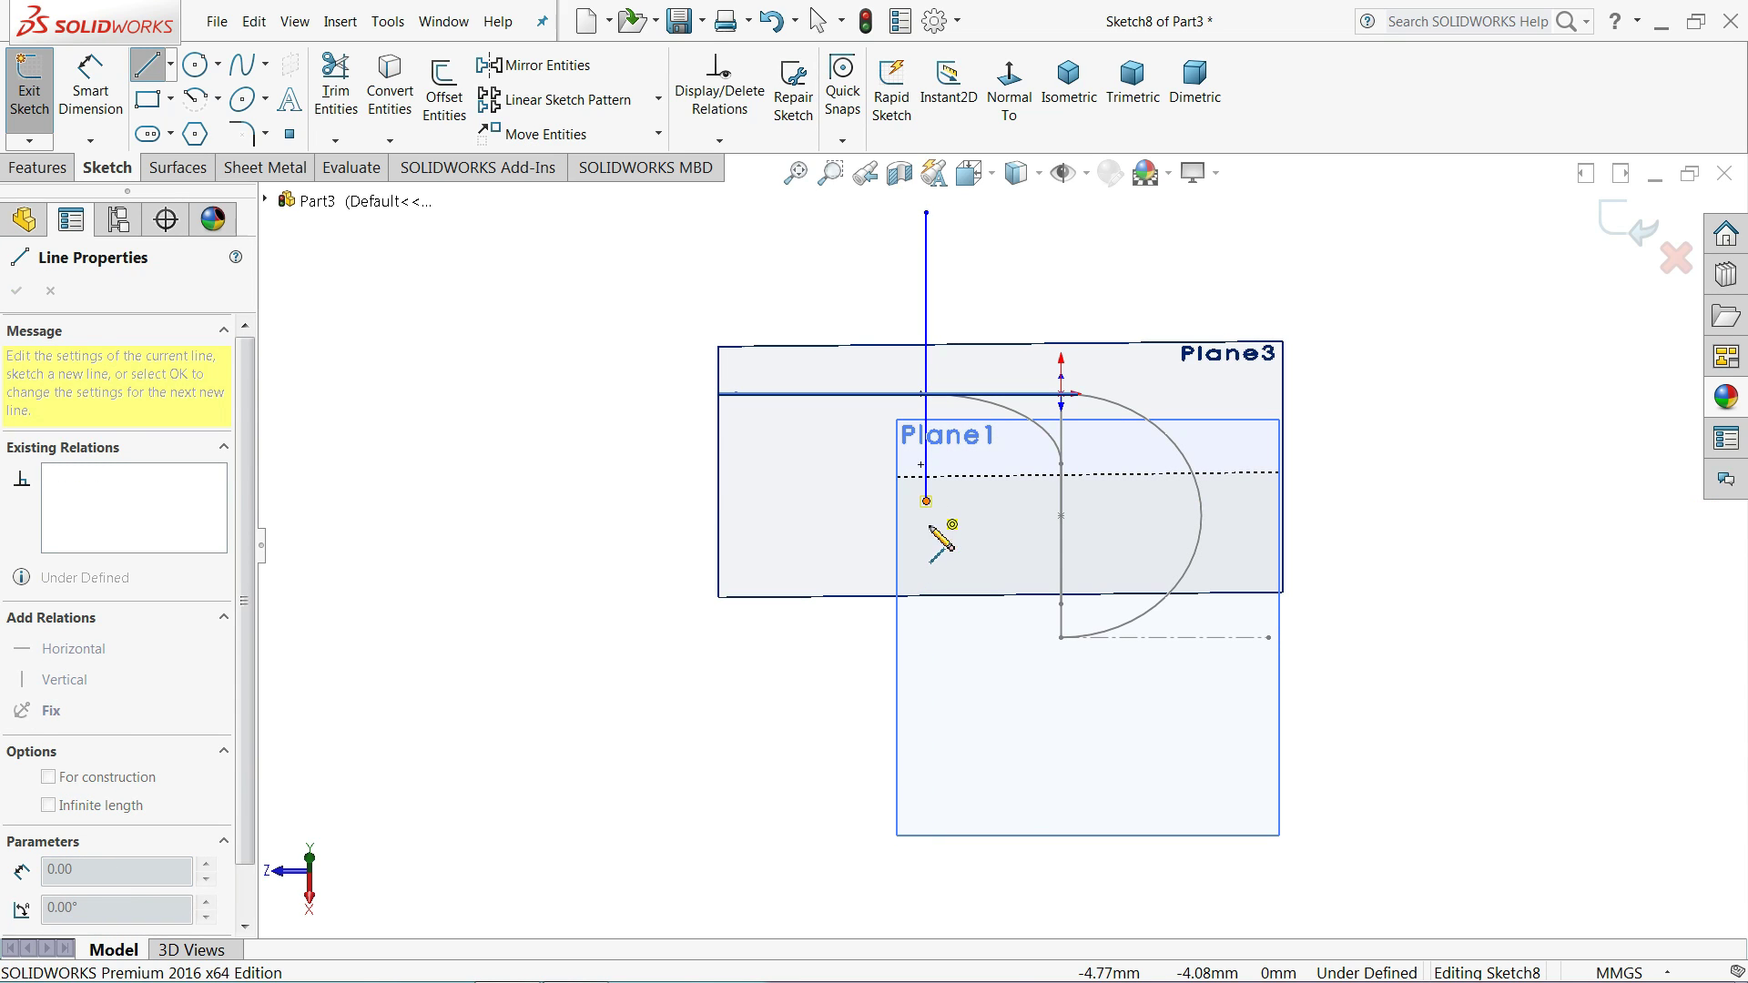
click(1062, 637)
right_click(1070, 669)
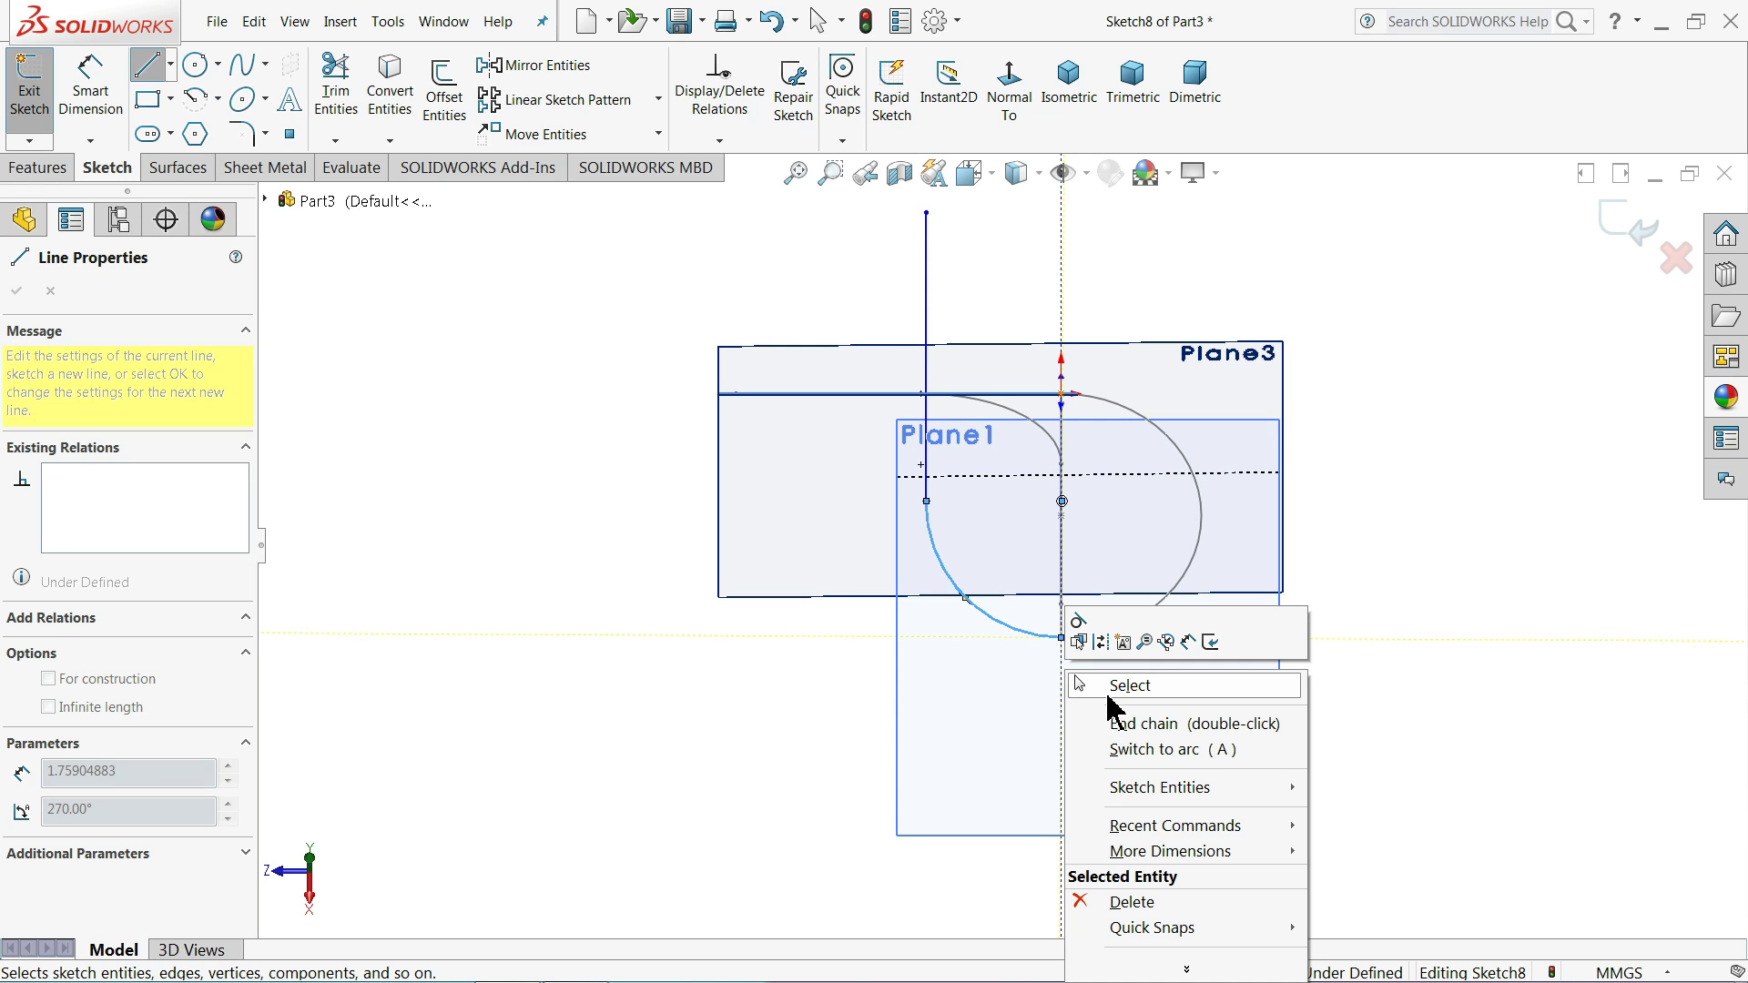
click(1112, 717)
- Make the new Plane1 arc tangent to the existing Top Plane arc of Sketch7
middle_drag(1112, 716, 1073, 683)
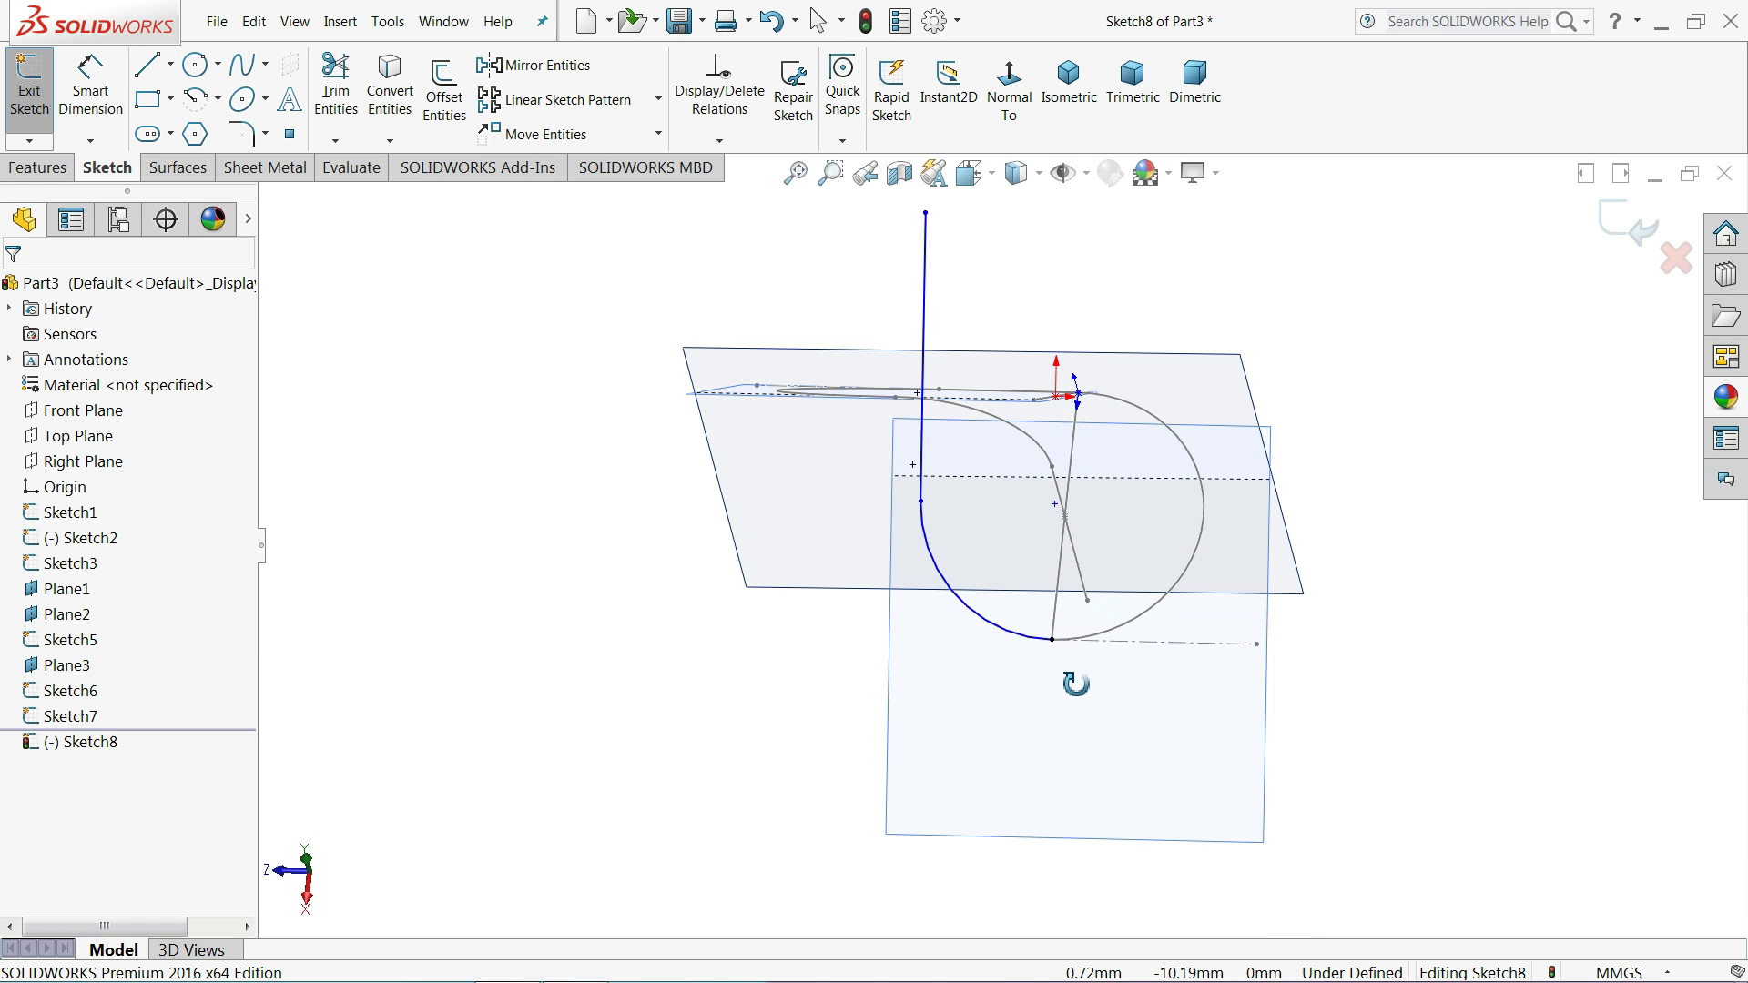
scroll(1079, 685, down, 5)
click(1070, 504)
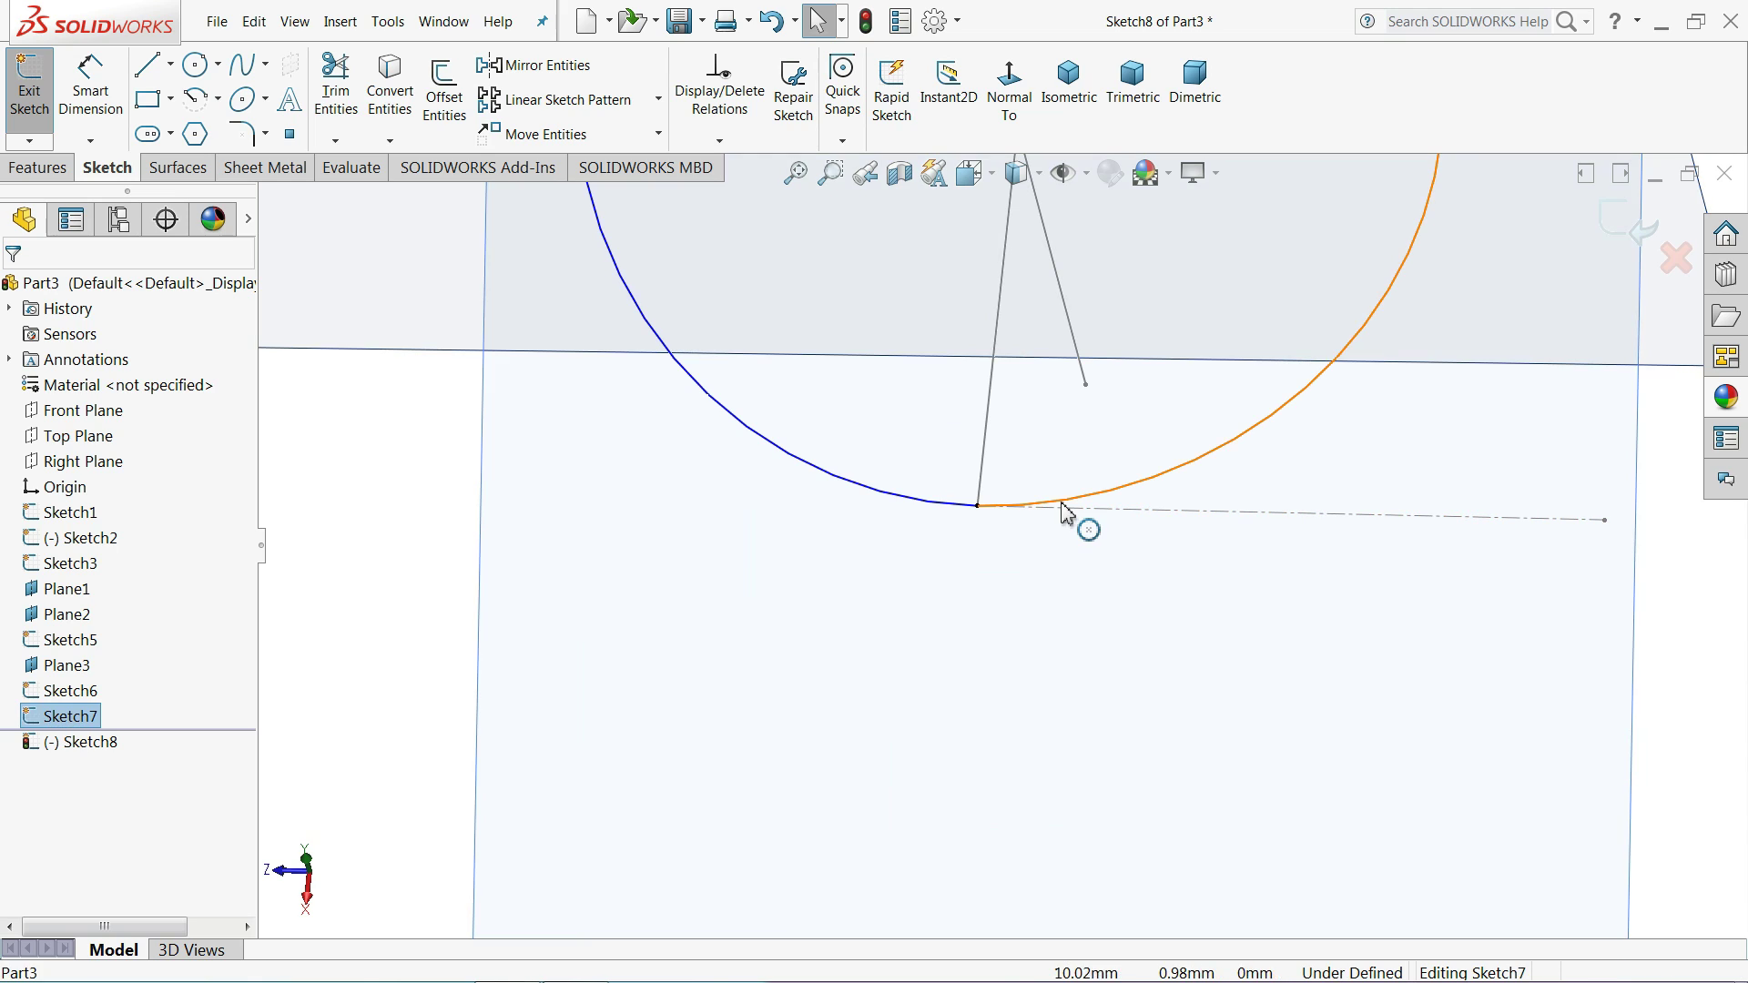
ctrl+click(944, 512)
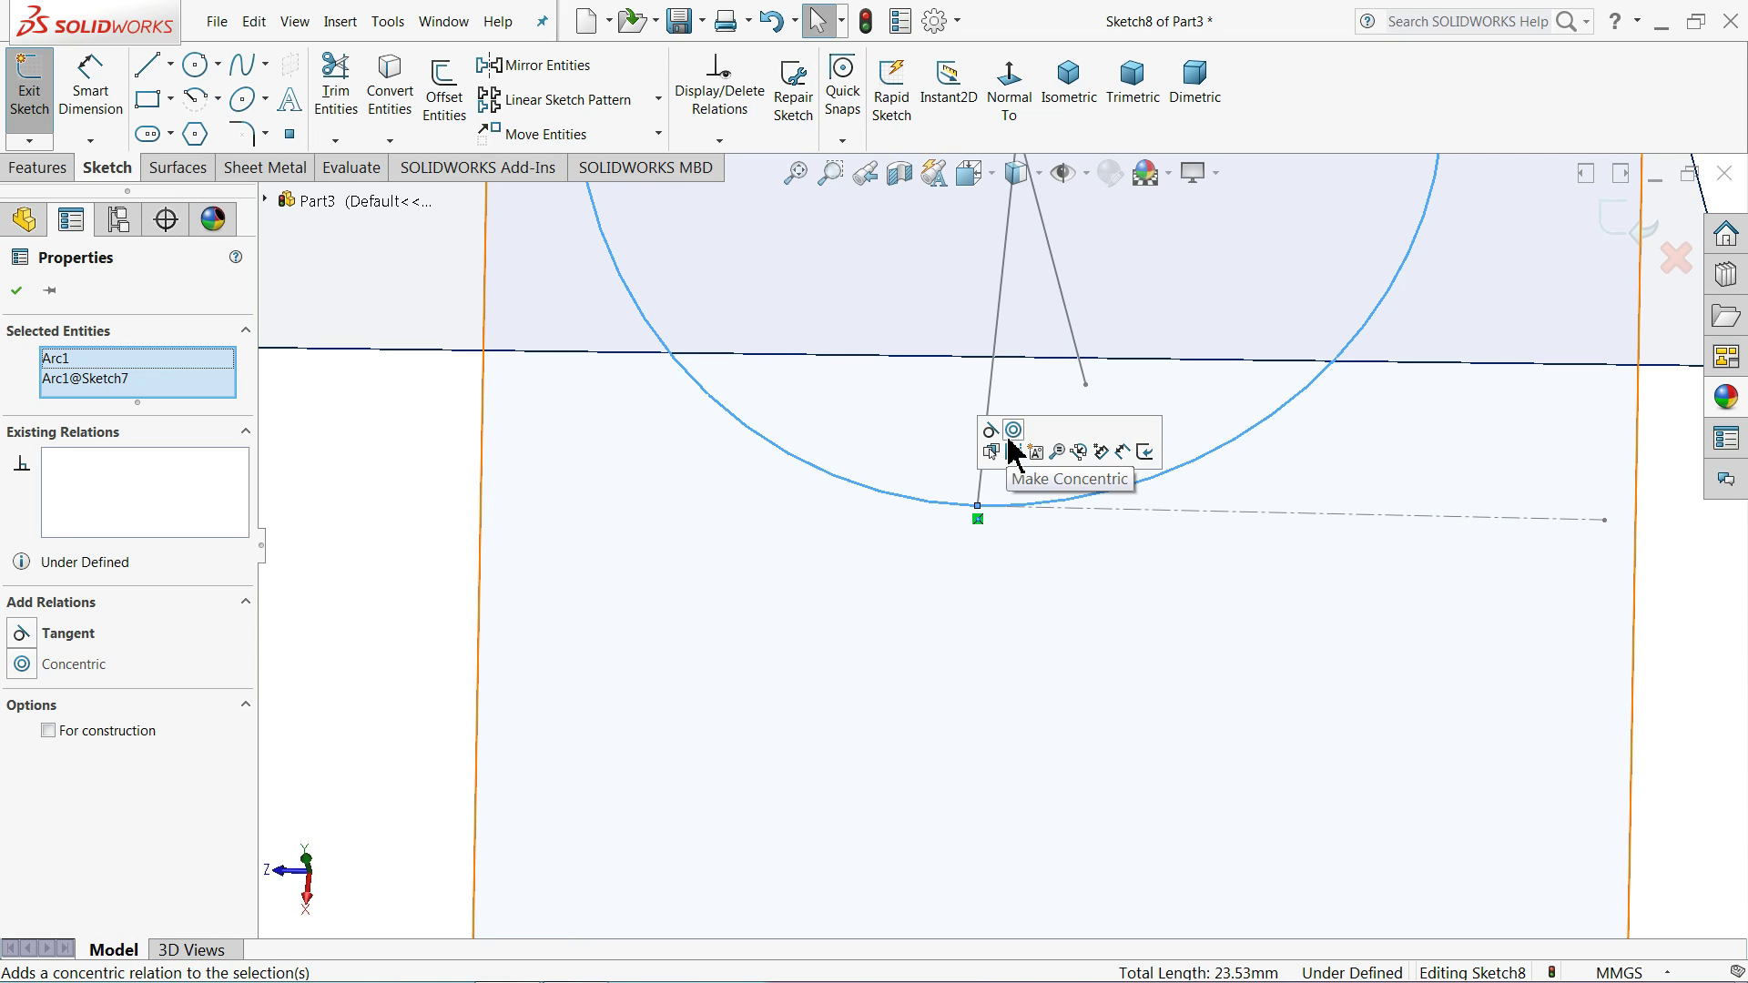
scroll(808, 533, up, 5)
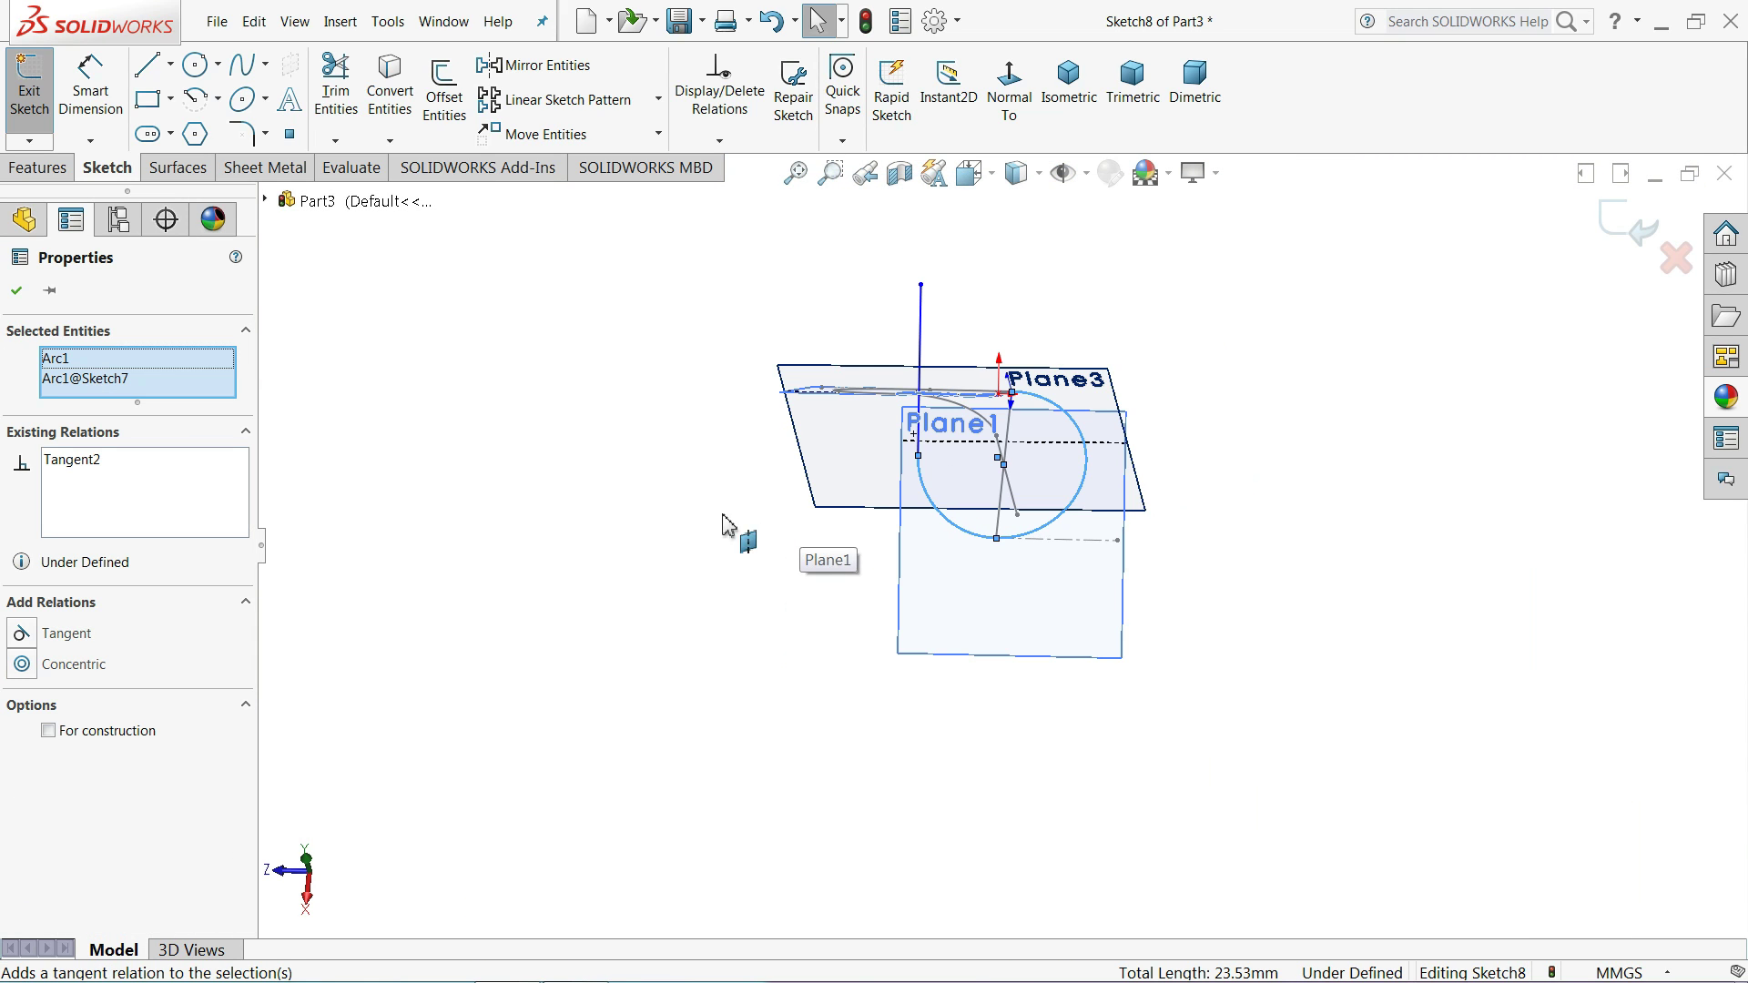
click(652, 495)
- Dimension the Plane1 arc with a radius of 5.05 mm
click(88, 102)
scroll(976, 523, down, 4)
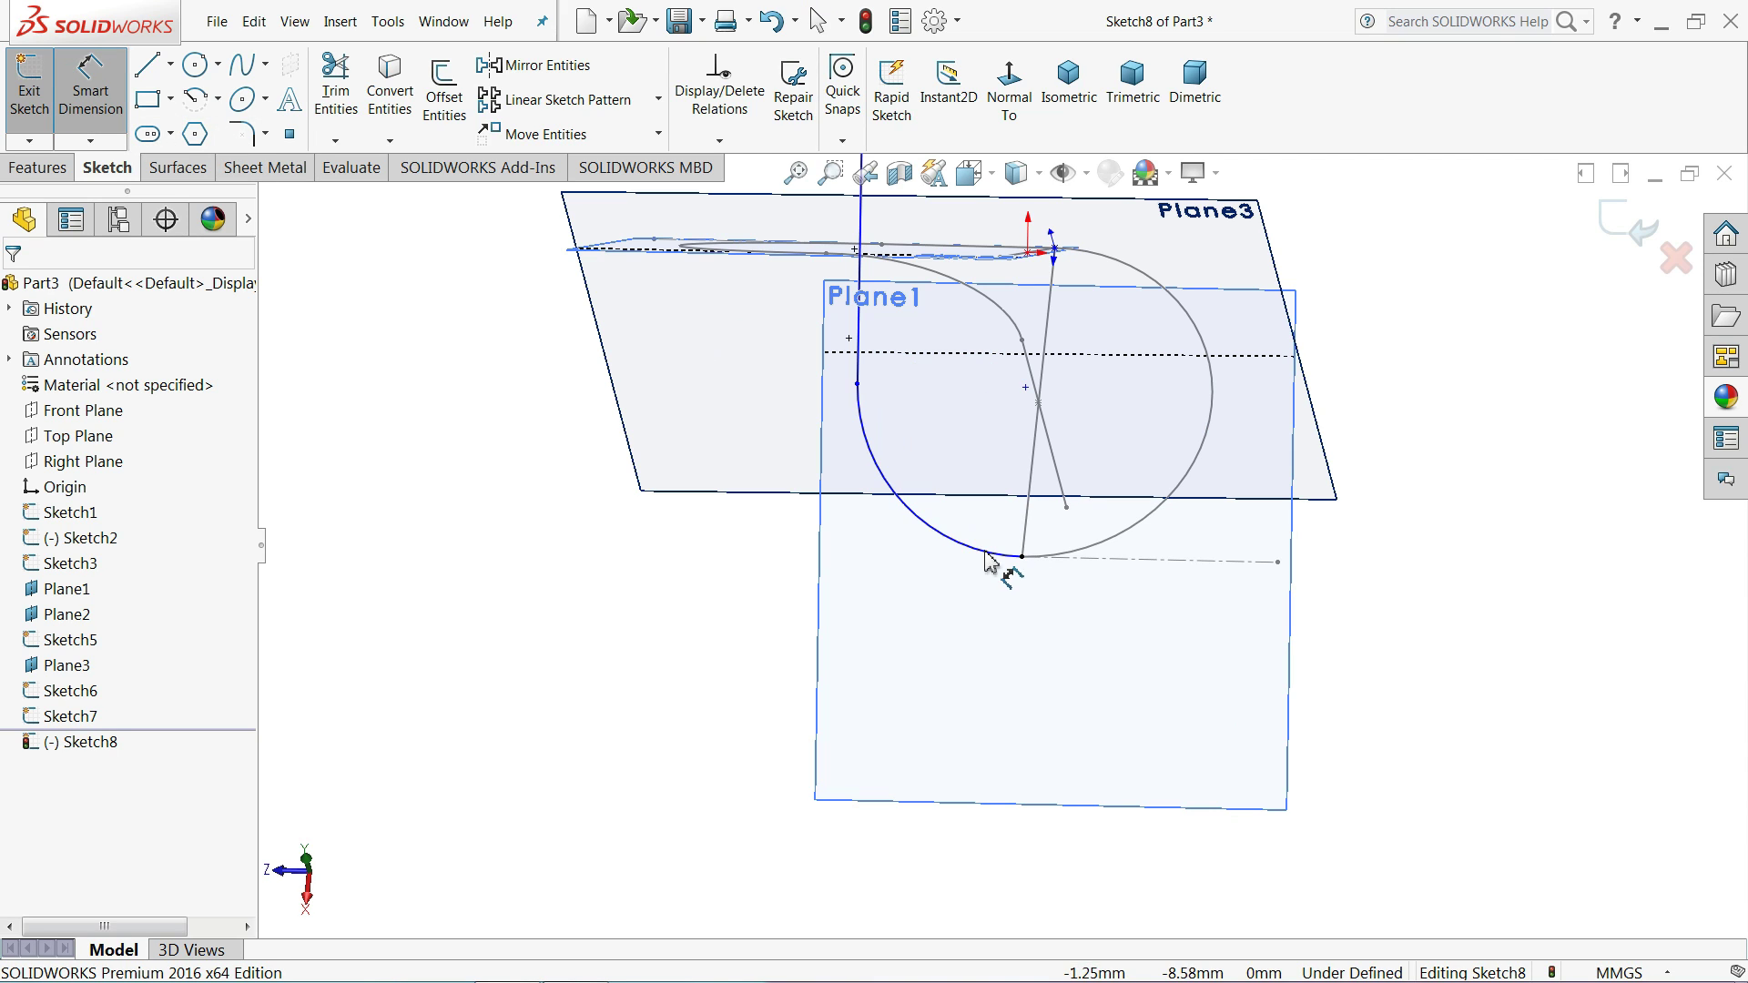
click(944, 541)
click(716, 605)
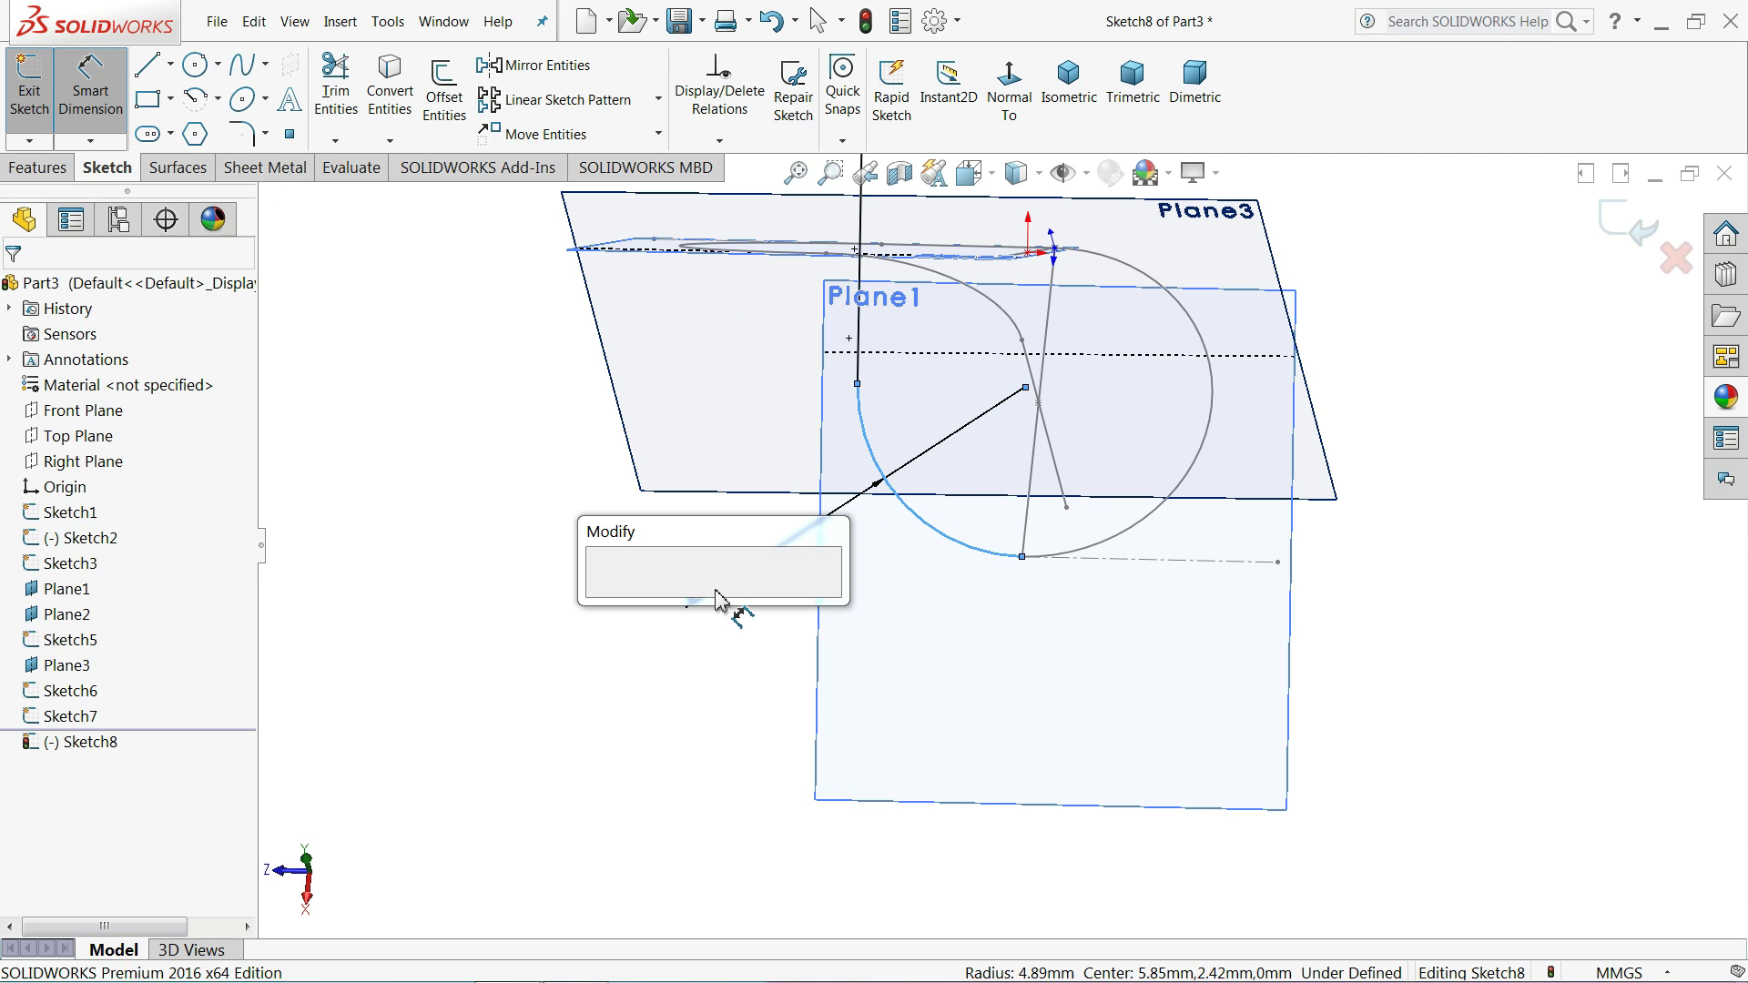
text(5.05)
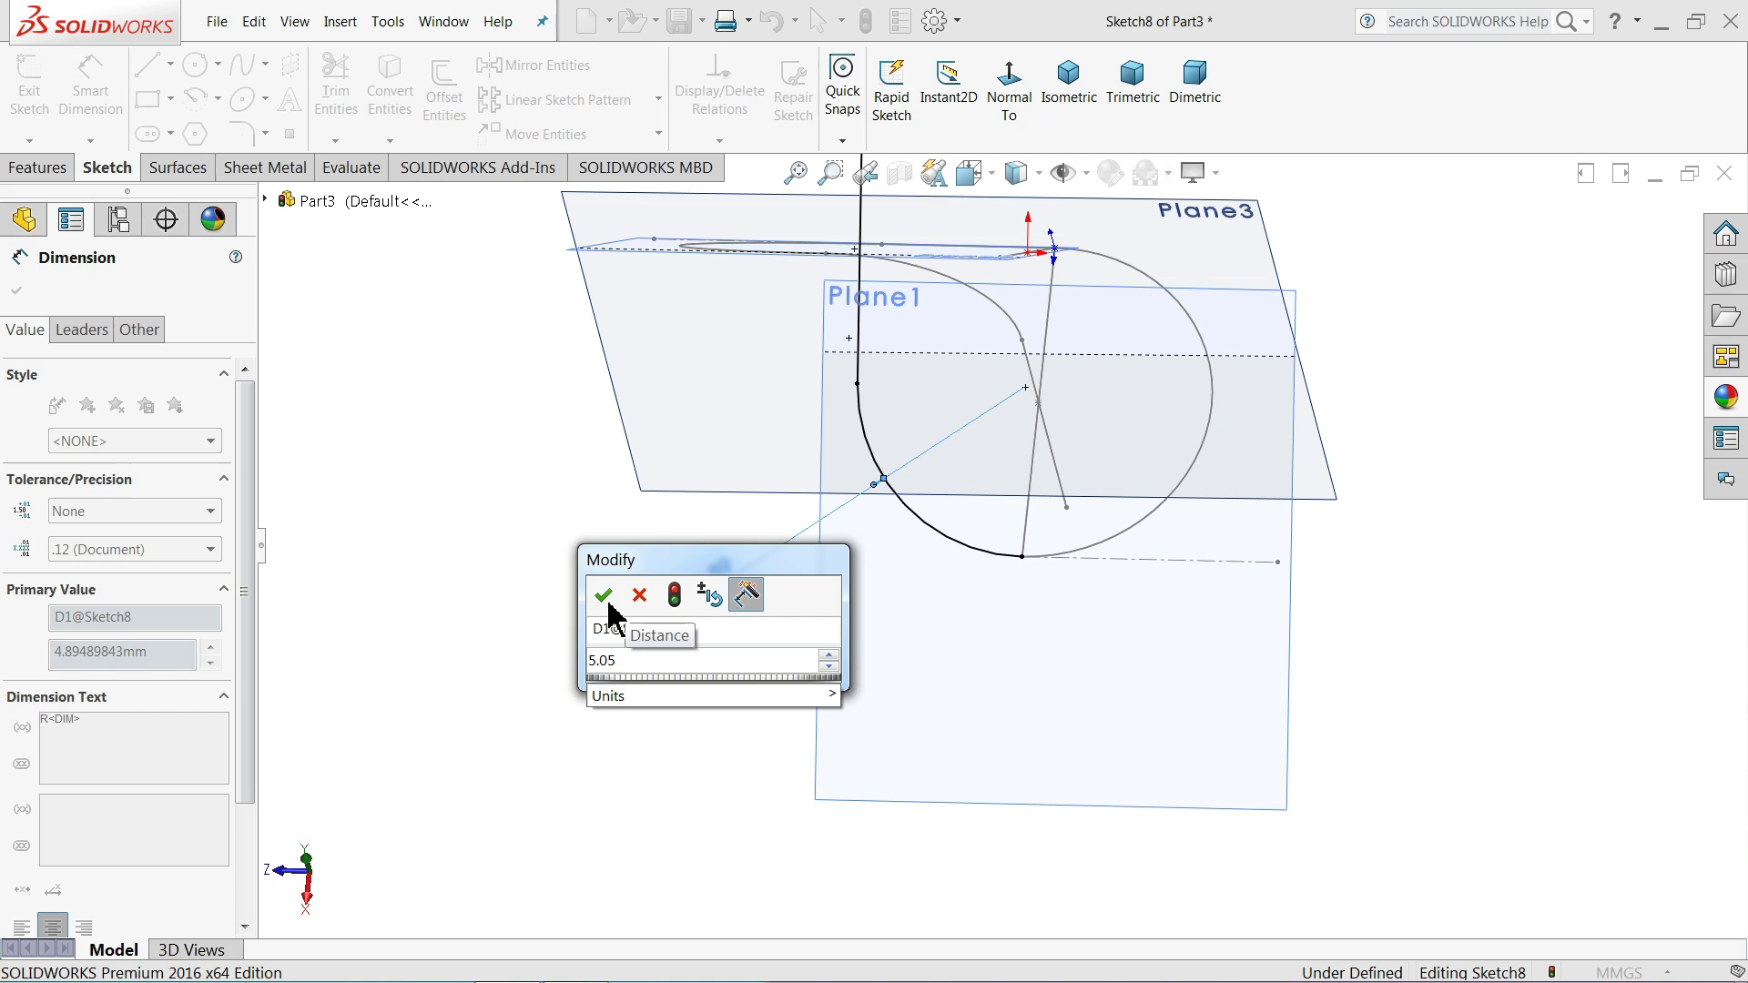
click(603, 597)
scroll(953, 401, up, 3)
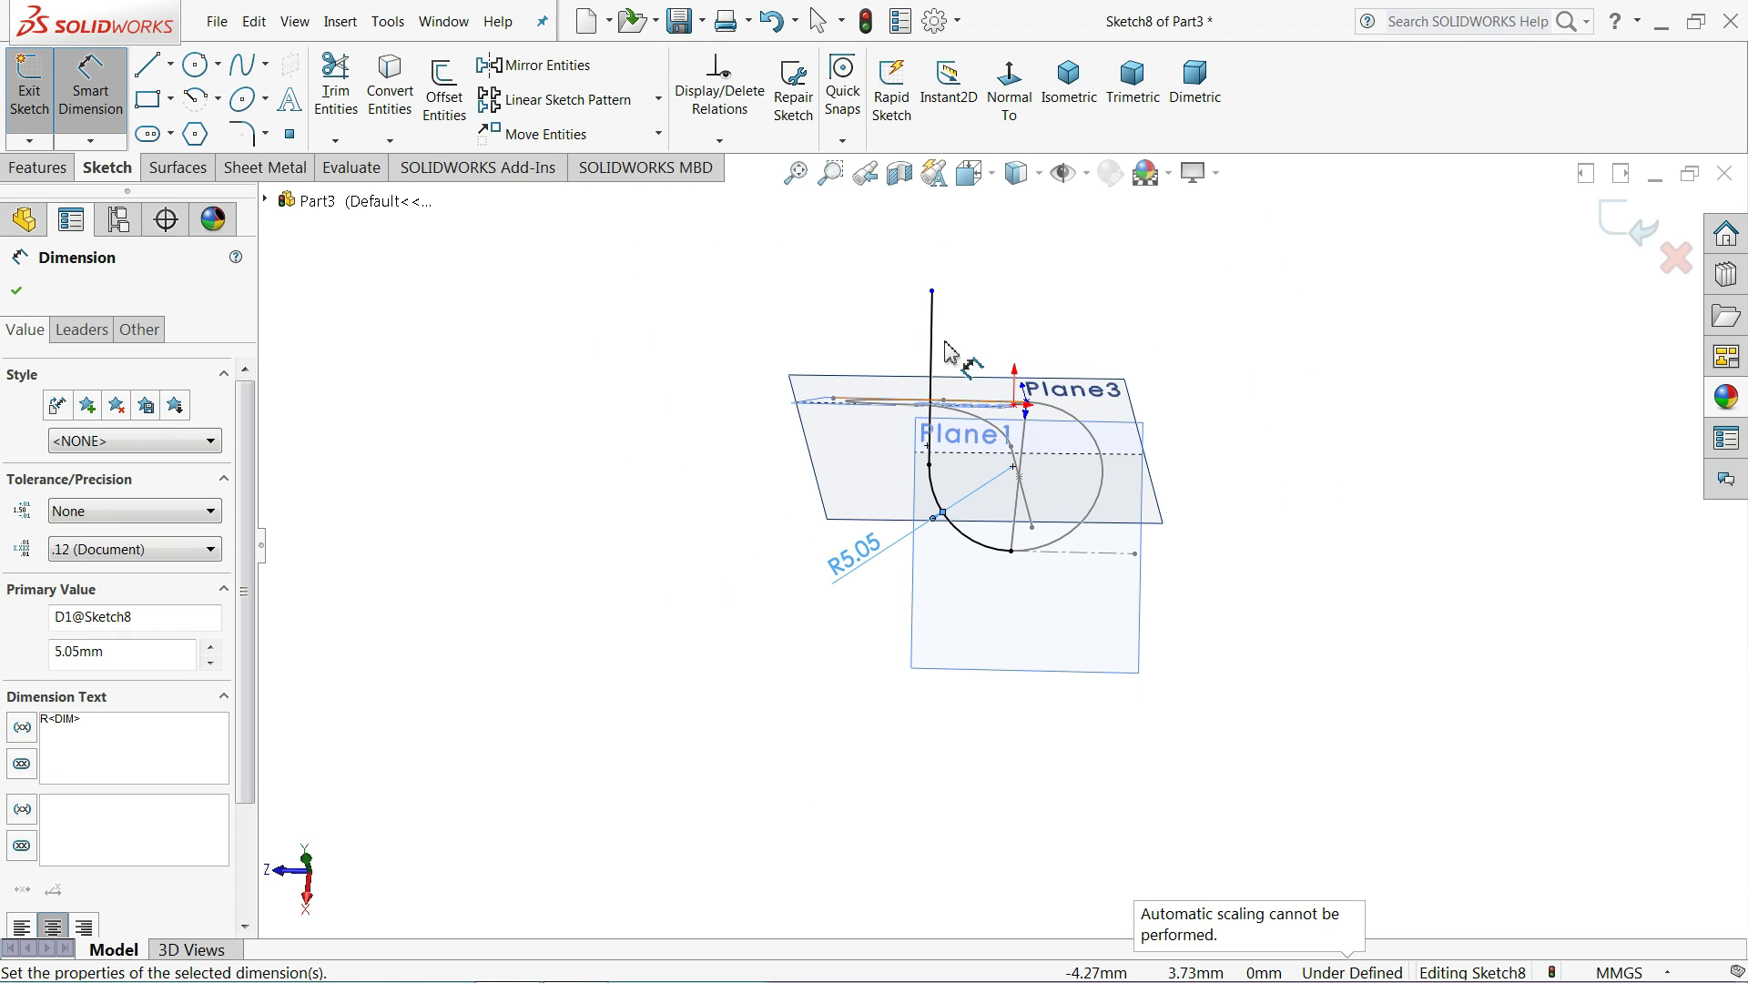
- Dimension the vertical line's length as 10 mm and exit the Plane1 sketch
scroll(929, 382, down, 3)
click(927, 410)
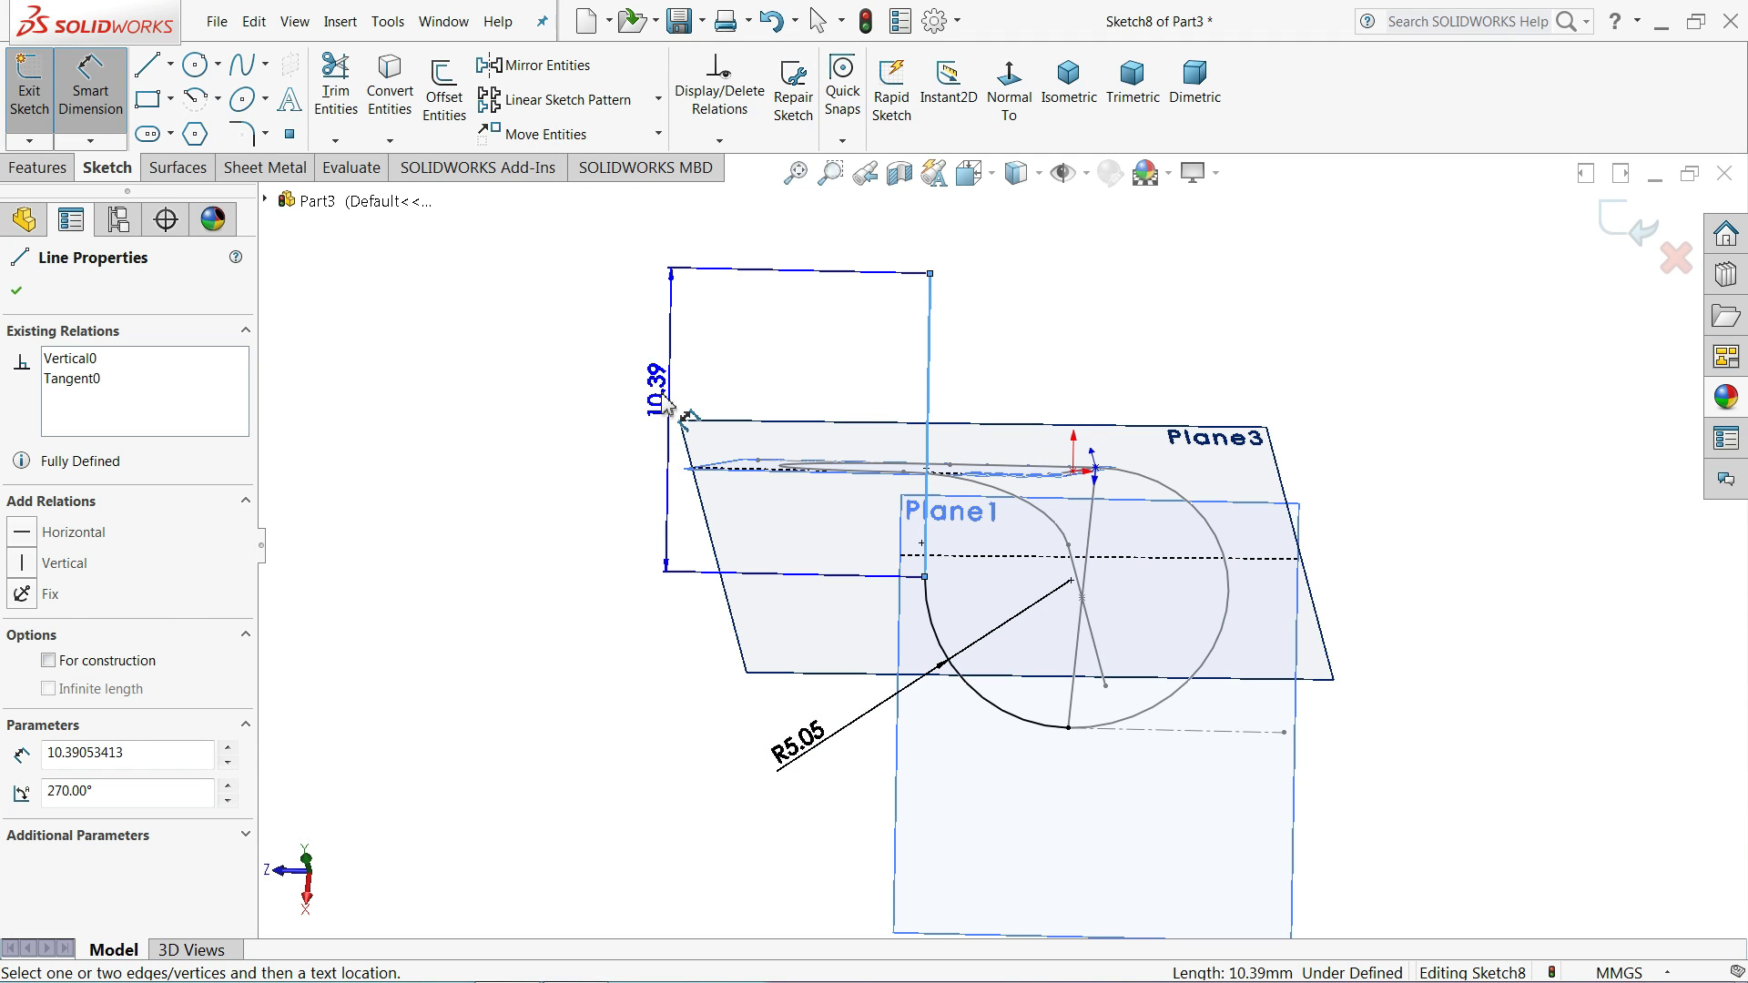
click(663, 402)
text(10)
click(550, 394)
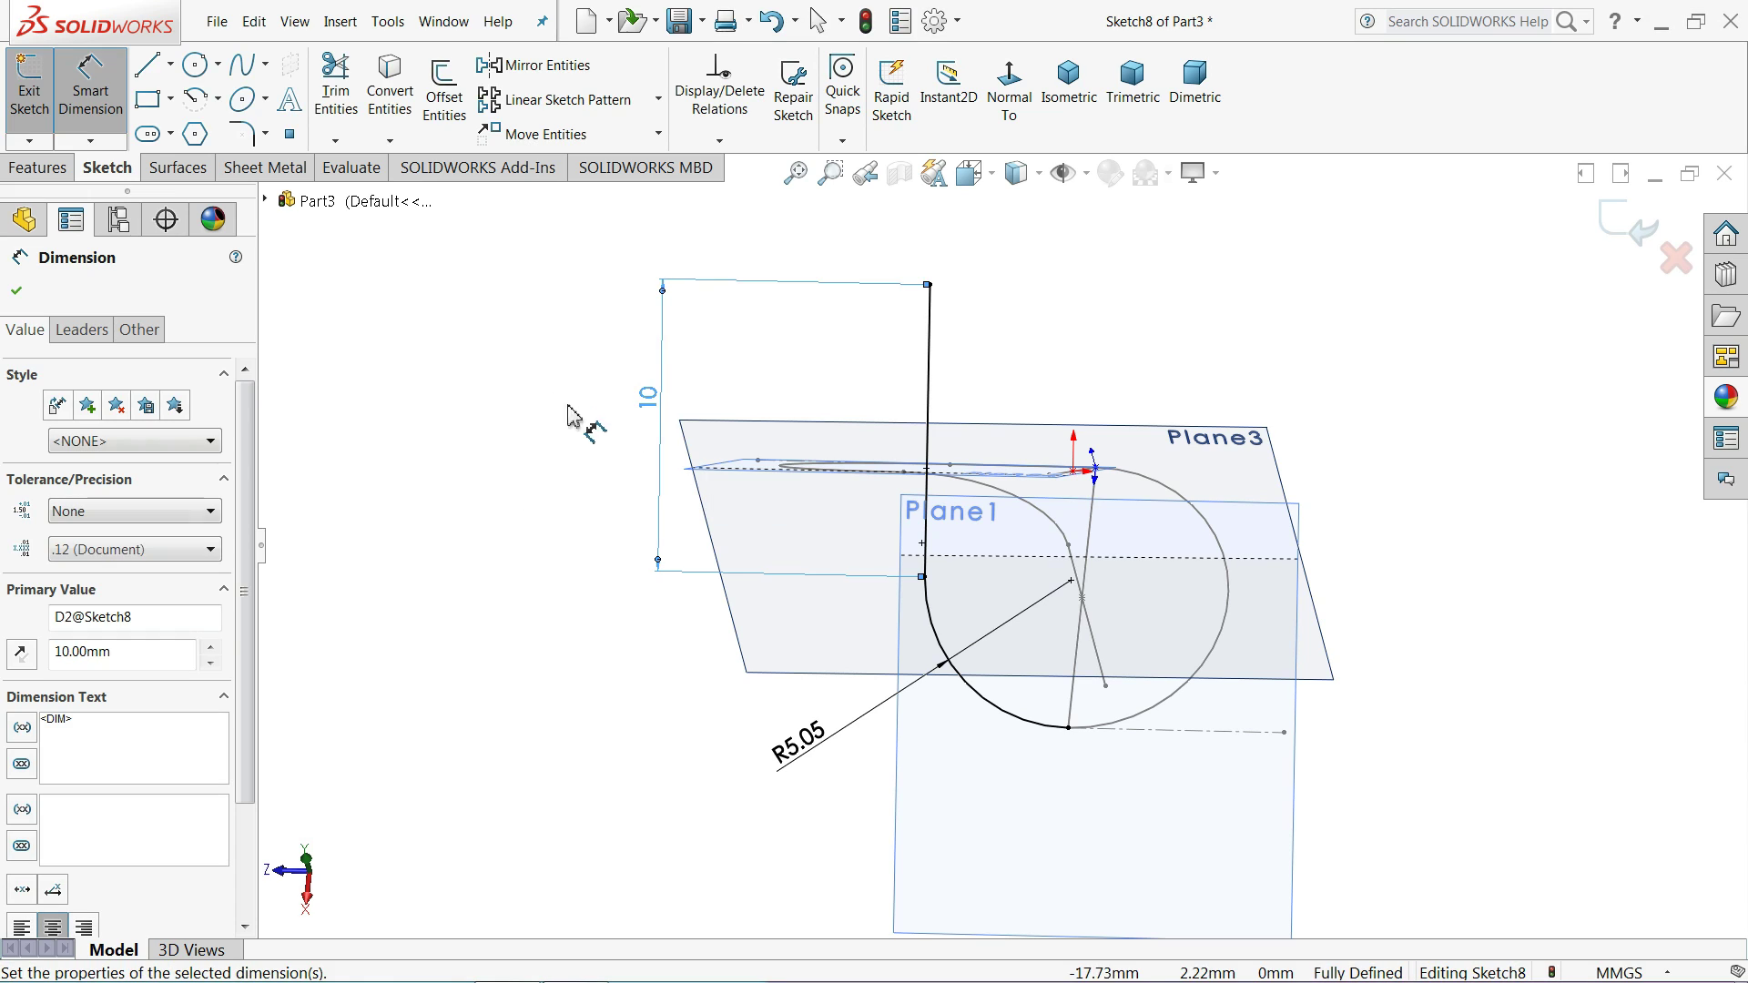
mouse_move(628, 564)
middle_down()
mouse_move(686, 582)
mouse_move(804, 313)
mouse_move(784, 418)
mouse_move(768, 288)
mouse_move(1374, 334)
middle_up()
click(1625, 223)
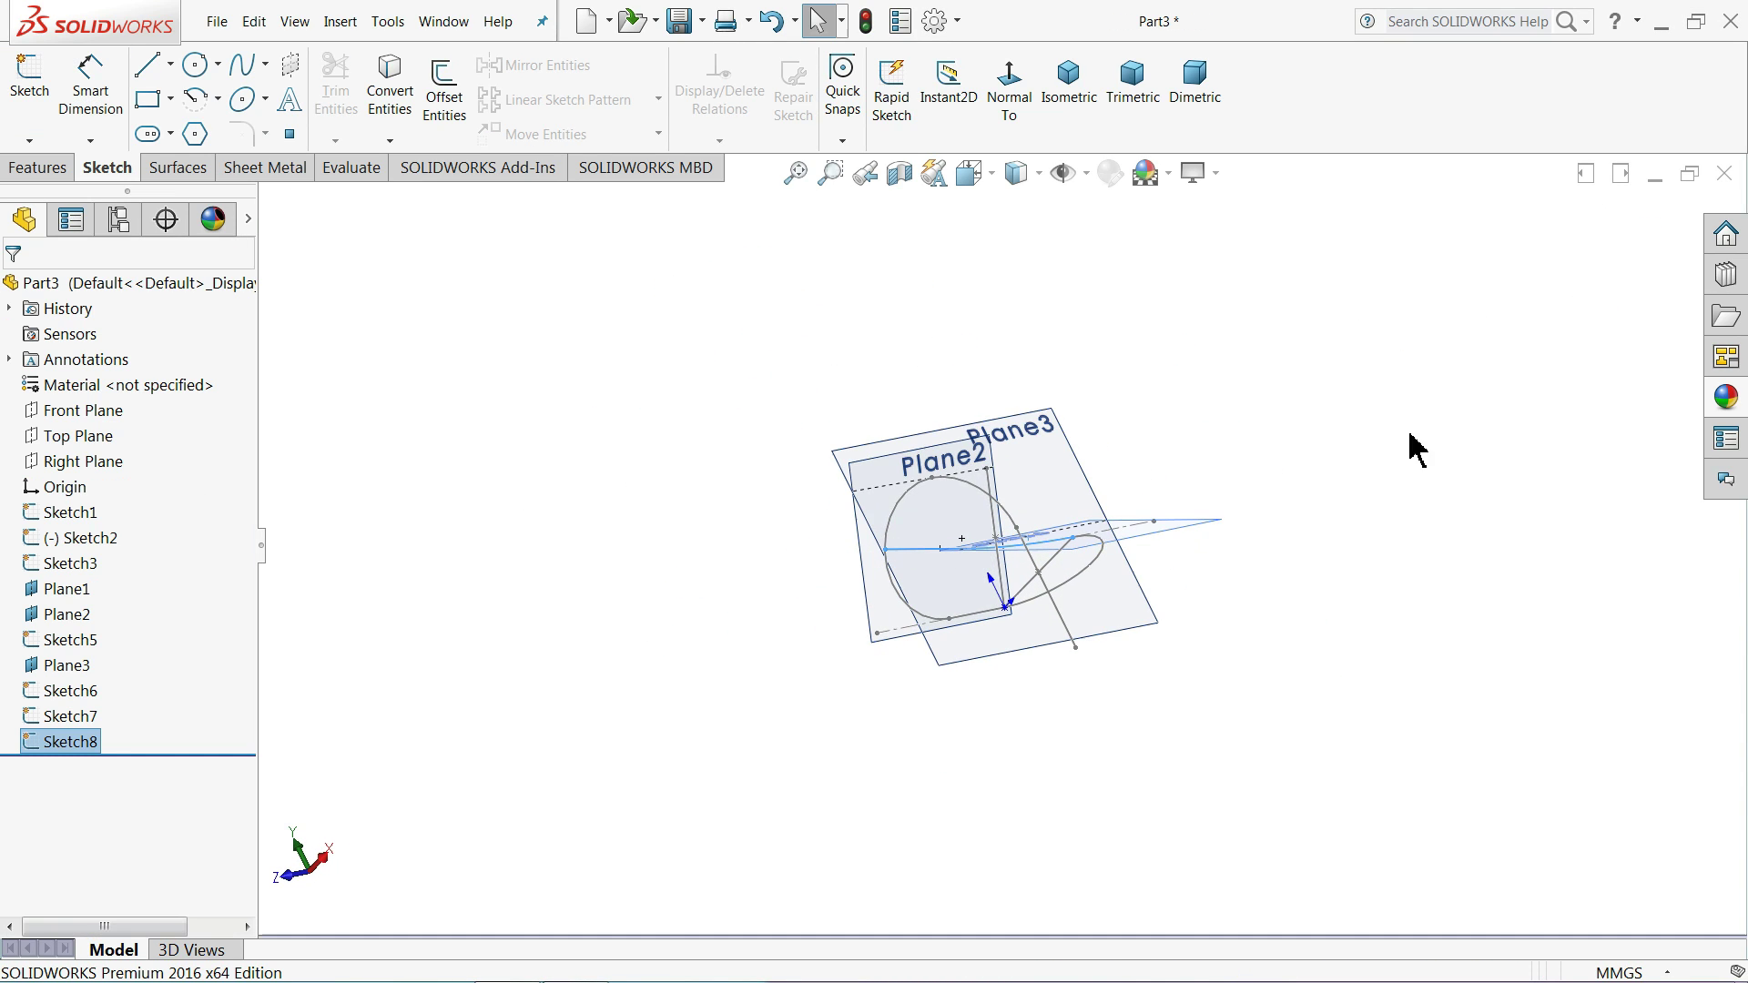
- Hide the reference planes Plane3, Plane2 and Plane1
click(1005, 333)
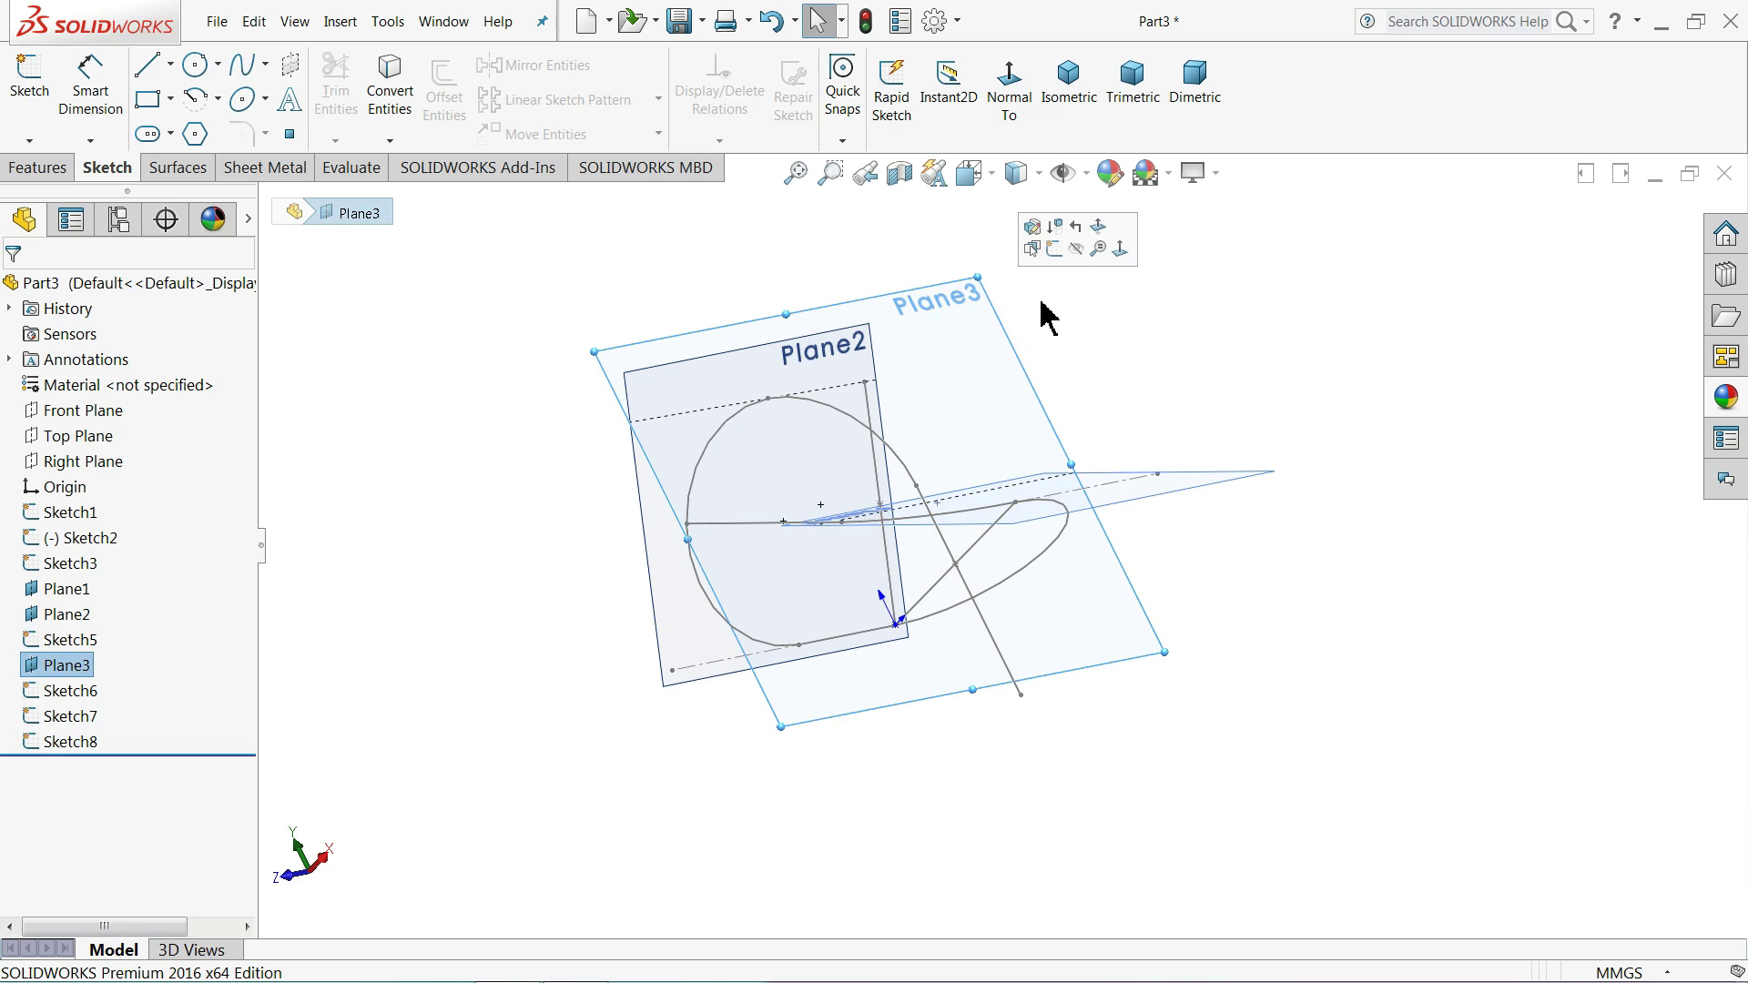
click(1077, 250)
click(859, 349)
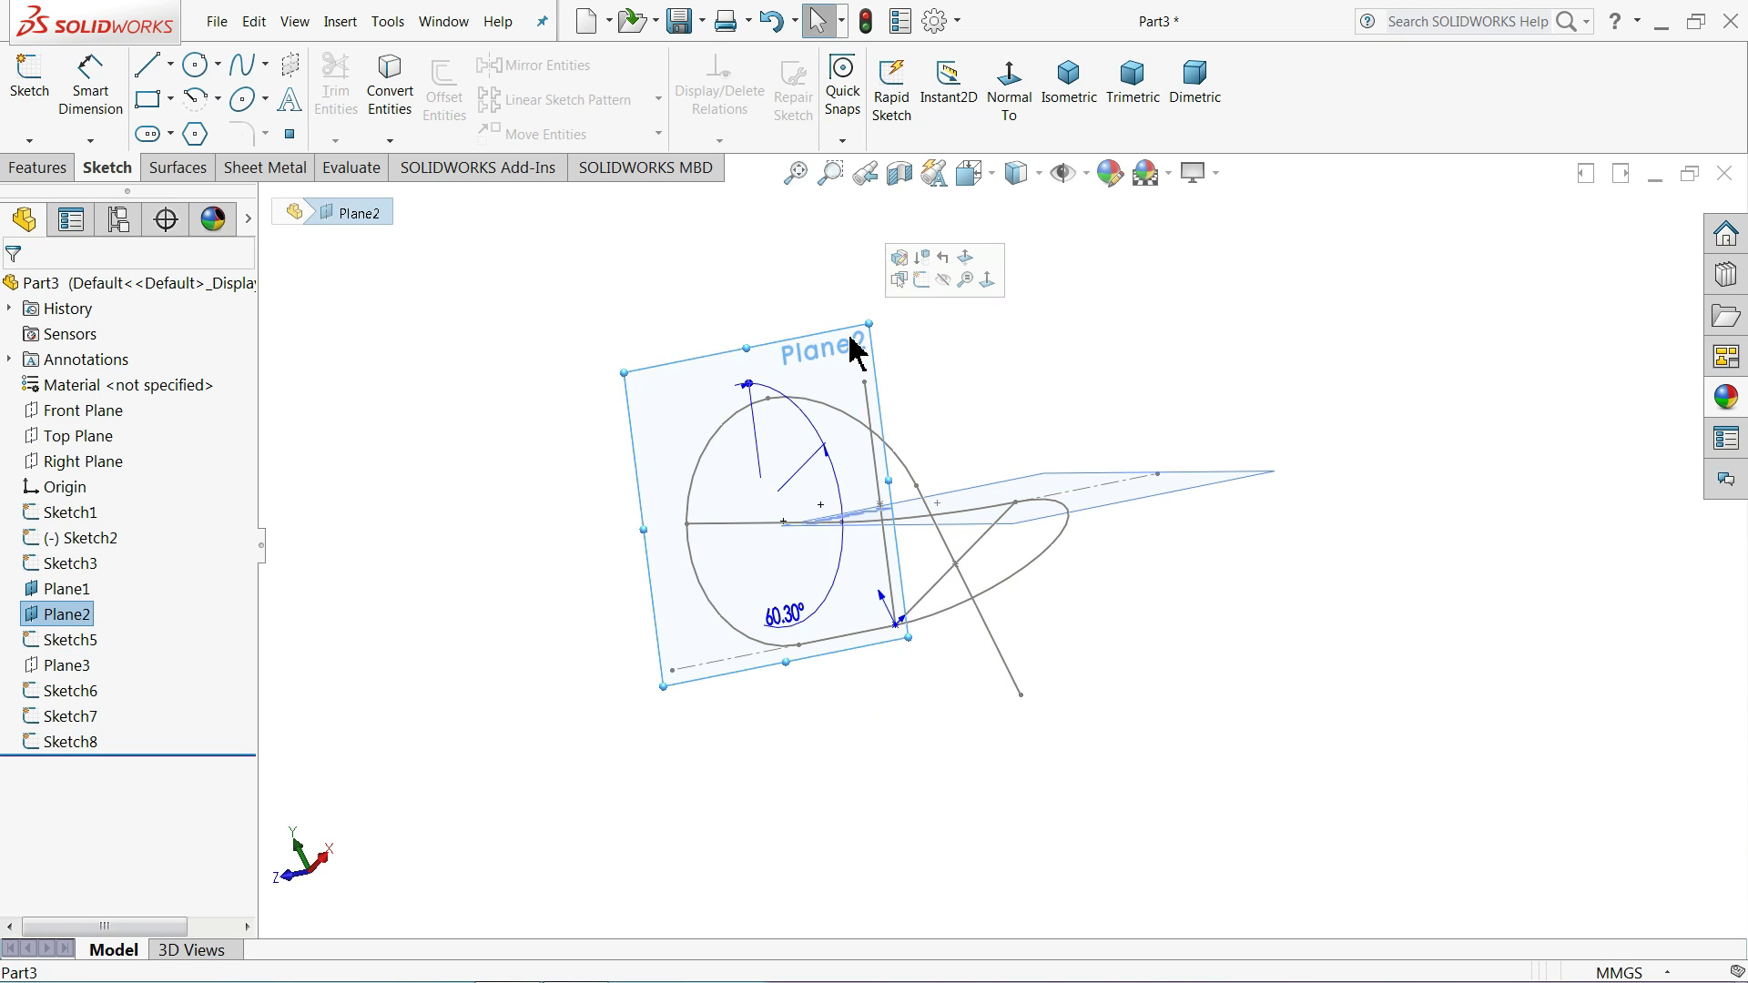
click(945, 278)
middle_drag(1202, 527, 1206, 574)
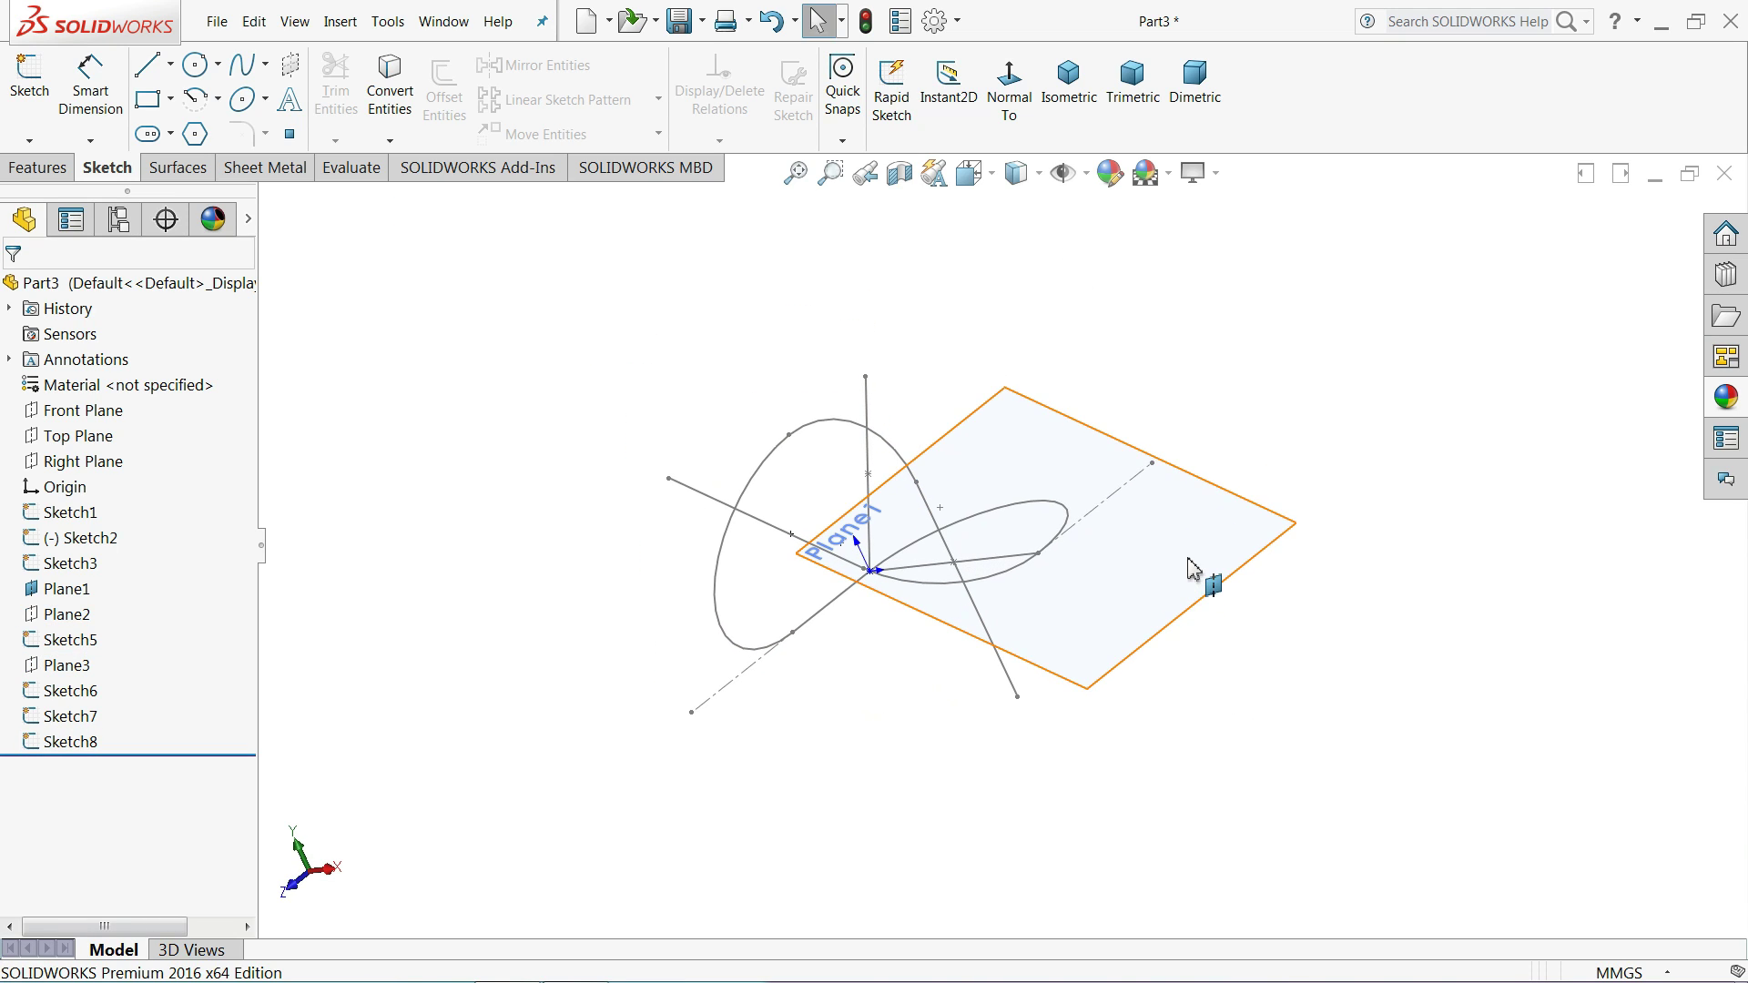
click(1247, 554)
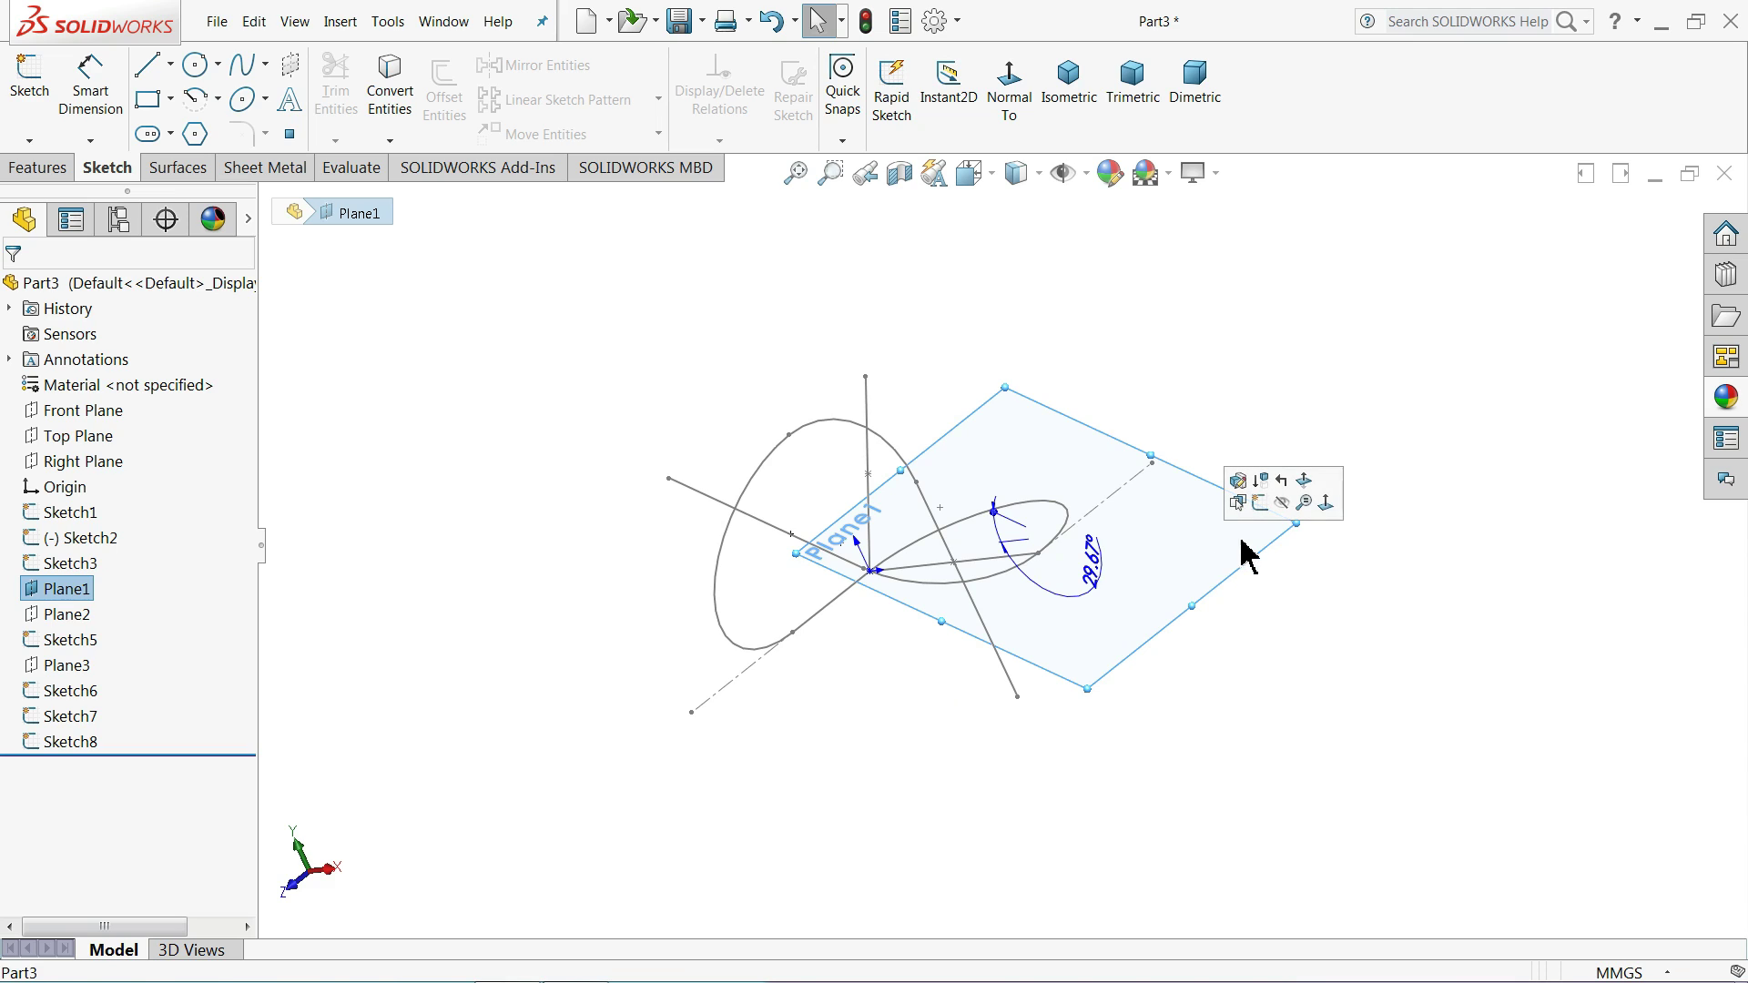
click(1283, 505)
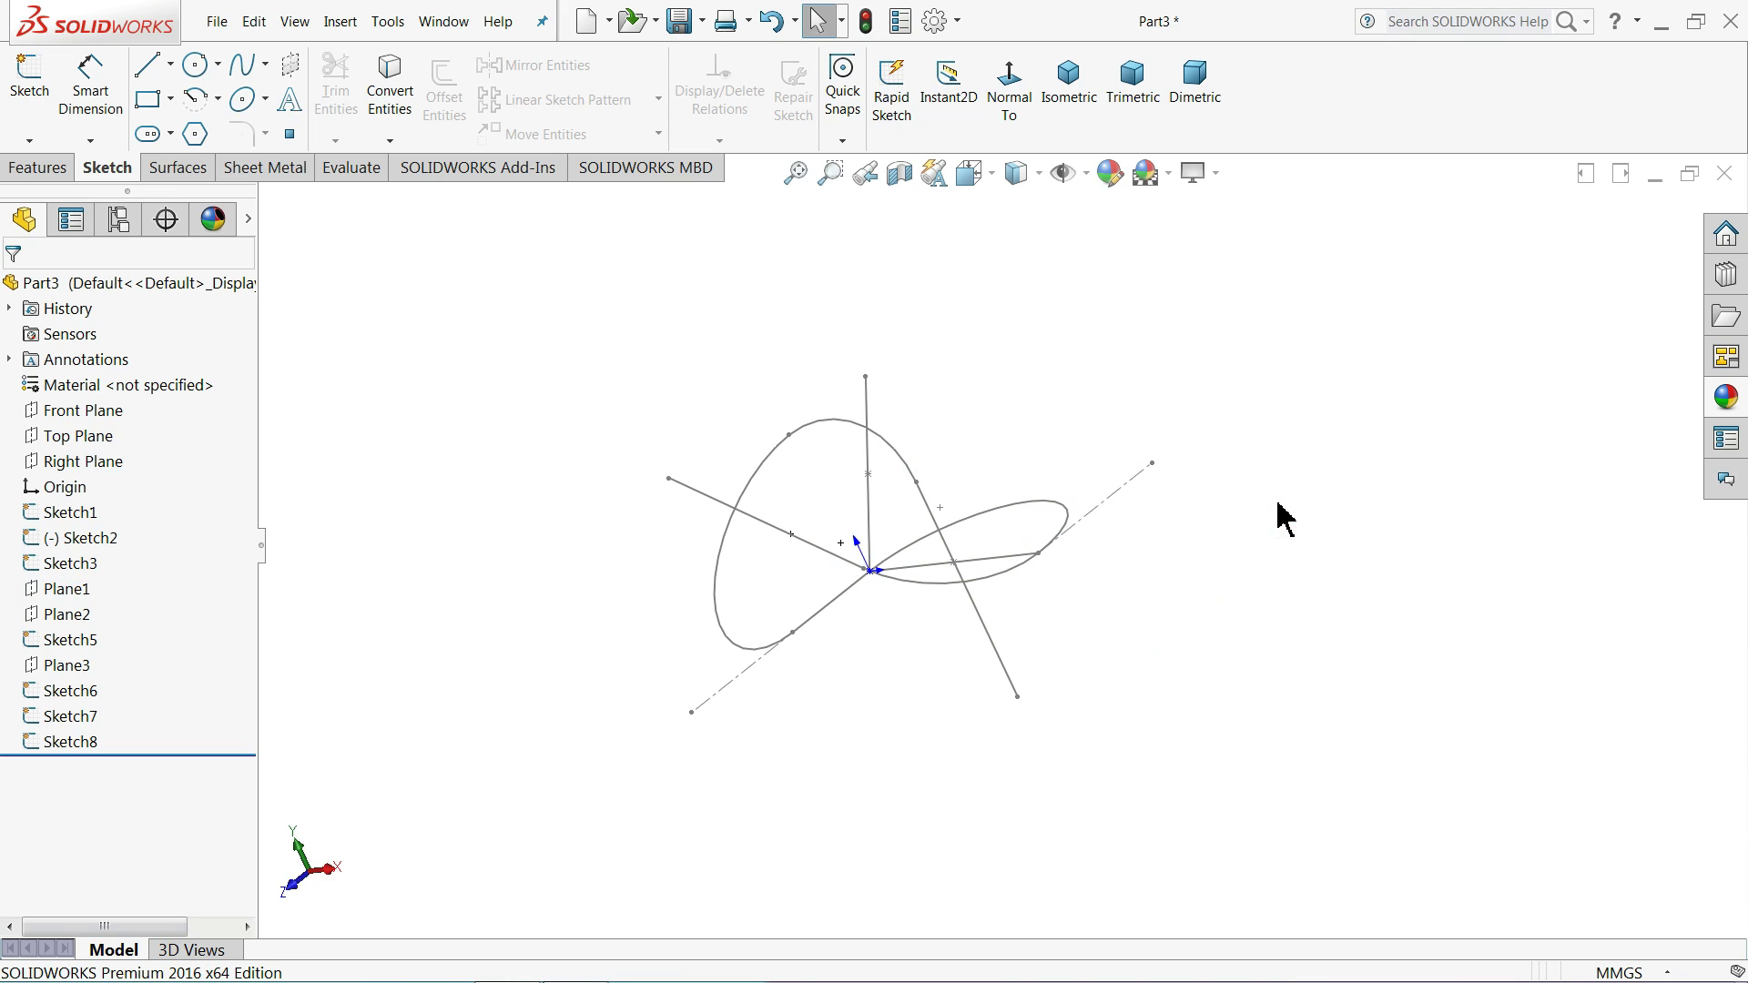
- Hide Sketch1 with its straight reference lines and check the remaining path curves
click(48, 511)
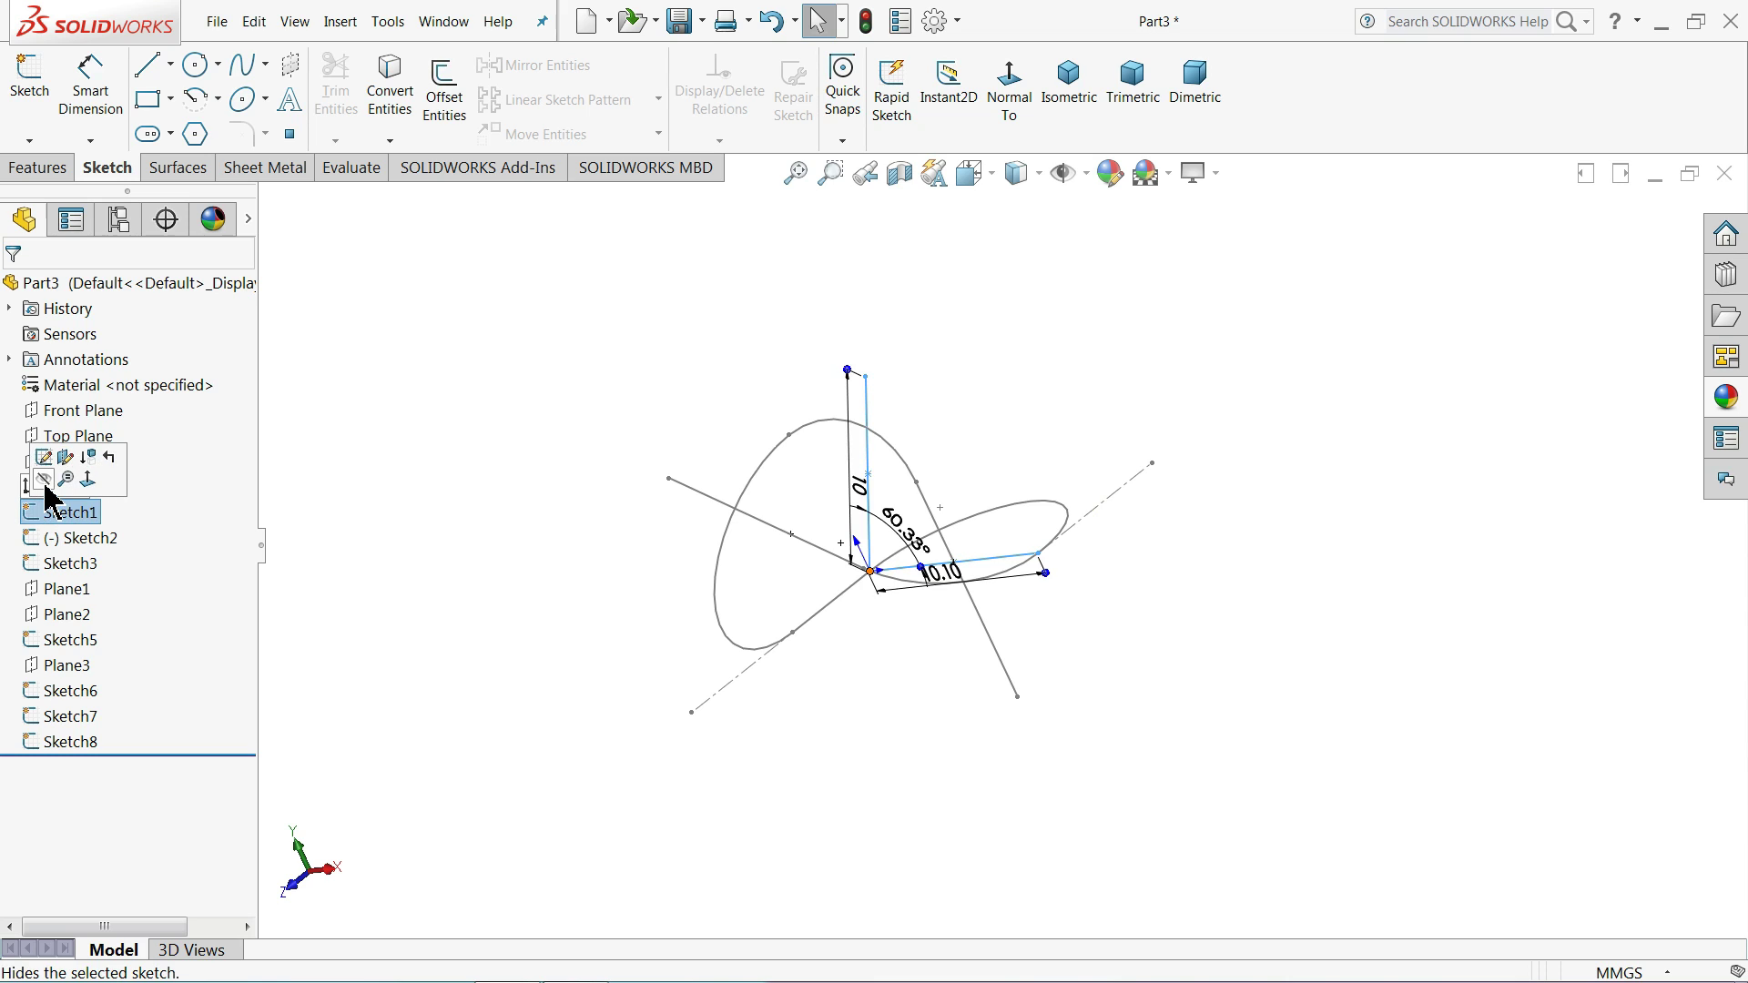
click(43, 480)
mouse_move(608, 692)
middle_down()
mouse_move(582, 464)
mouse_move(718, 456)
mouse_move(702, 297)
mouse_move(597, 288)
mouse_move(554, 507)
mouse_move(531, 538)
mouse_move(526, 821)
mouse_move(484, 605)
mouse_move(500, 492)
mouse_move(511, 637)
mouse_move(535, 573)
mouse_move(652, 616)
middle_up()
scroll(882, 687, down, 2)
mouse_move(882, 686)
middle_down()
mouse_move(874, 474)
mouse_move(869, 603)
middle_up()
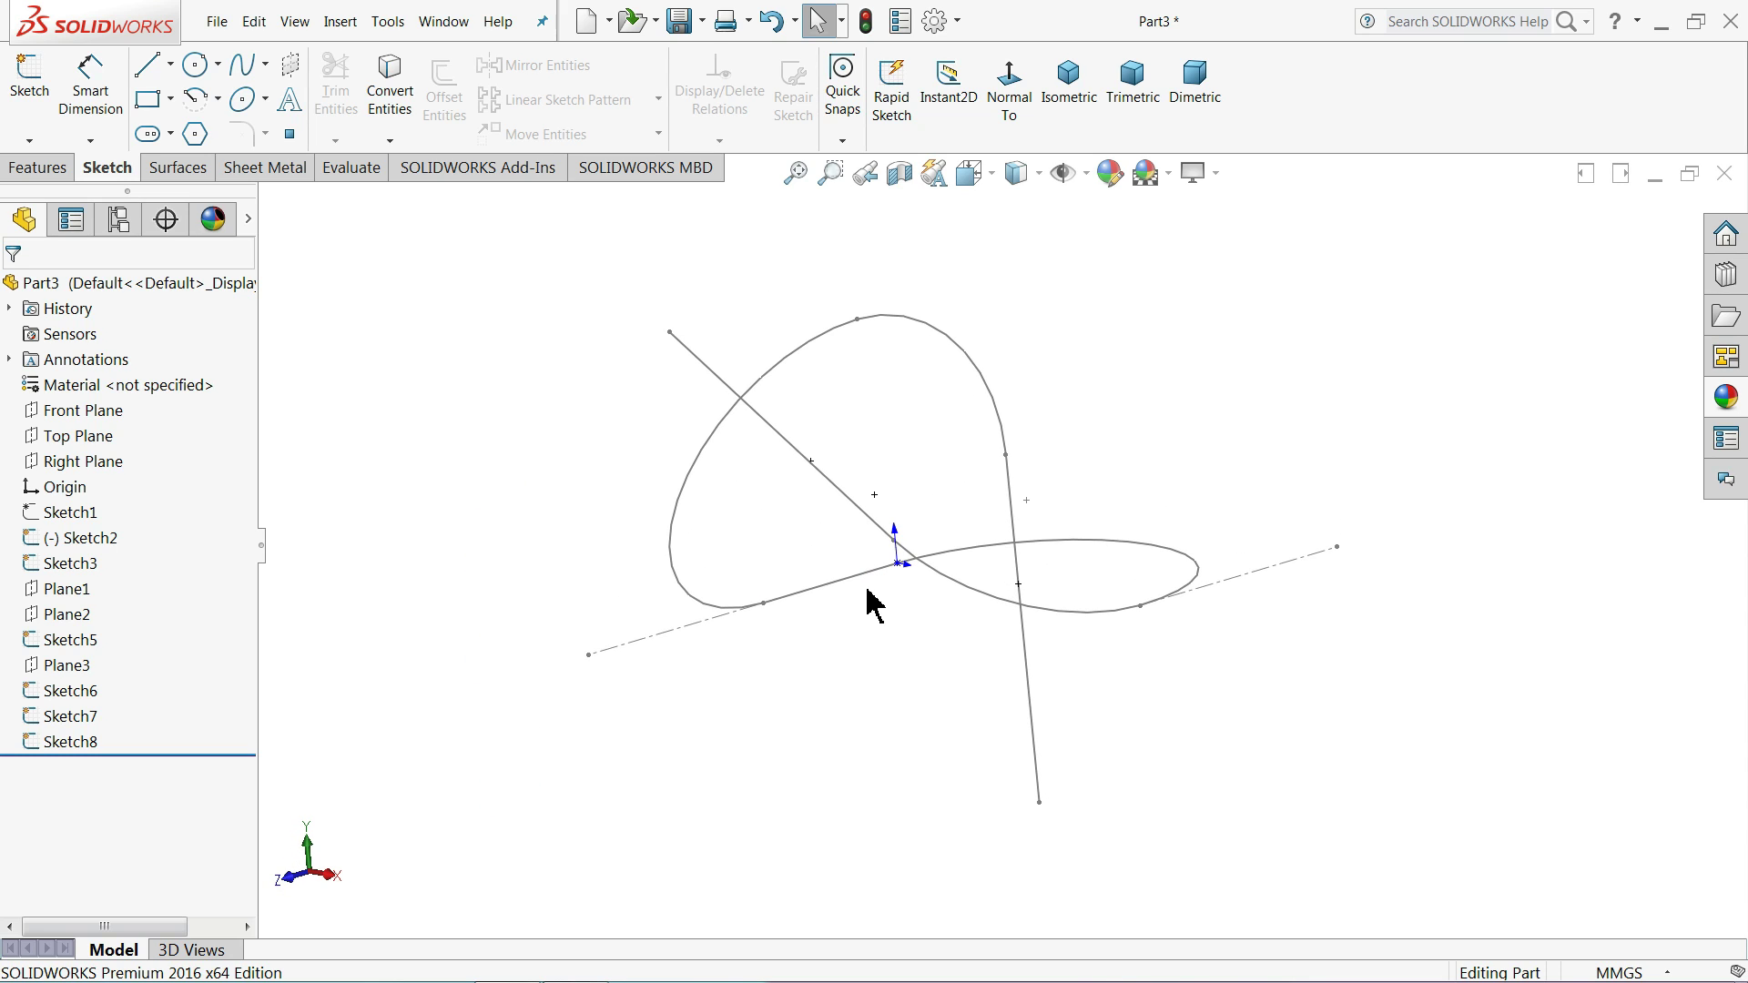
click(735, 425)
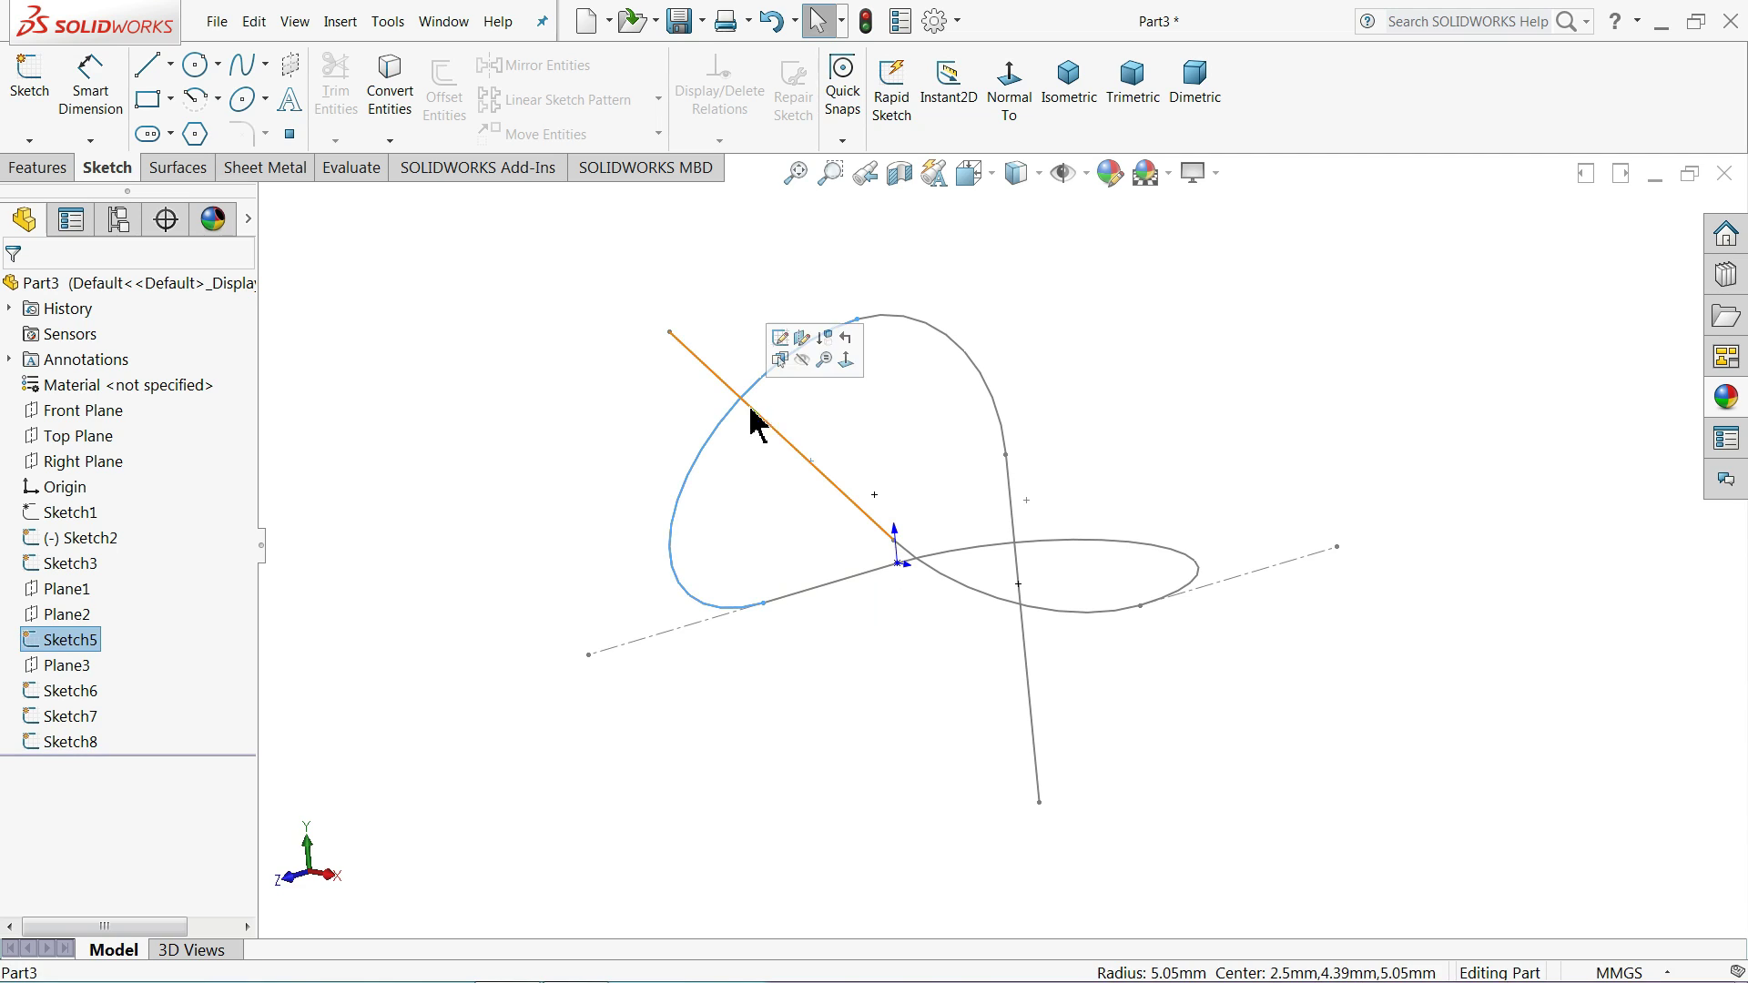
click(833, 484)
click(554, 350)
- Start a swept boss with a circular profile, using Sketch8 as path and a 5 mm diameter
click(50, 167)
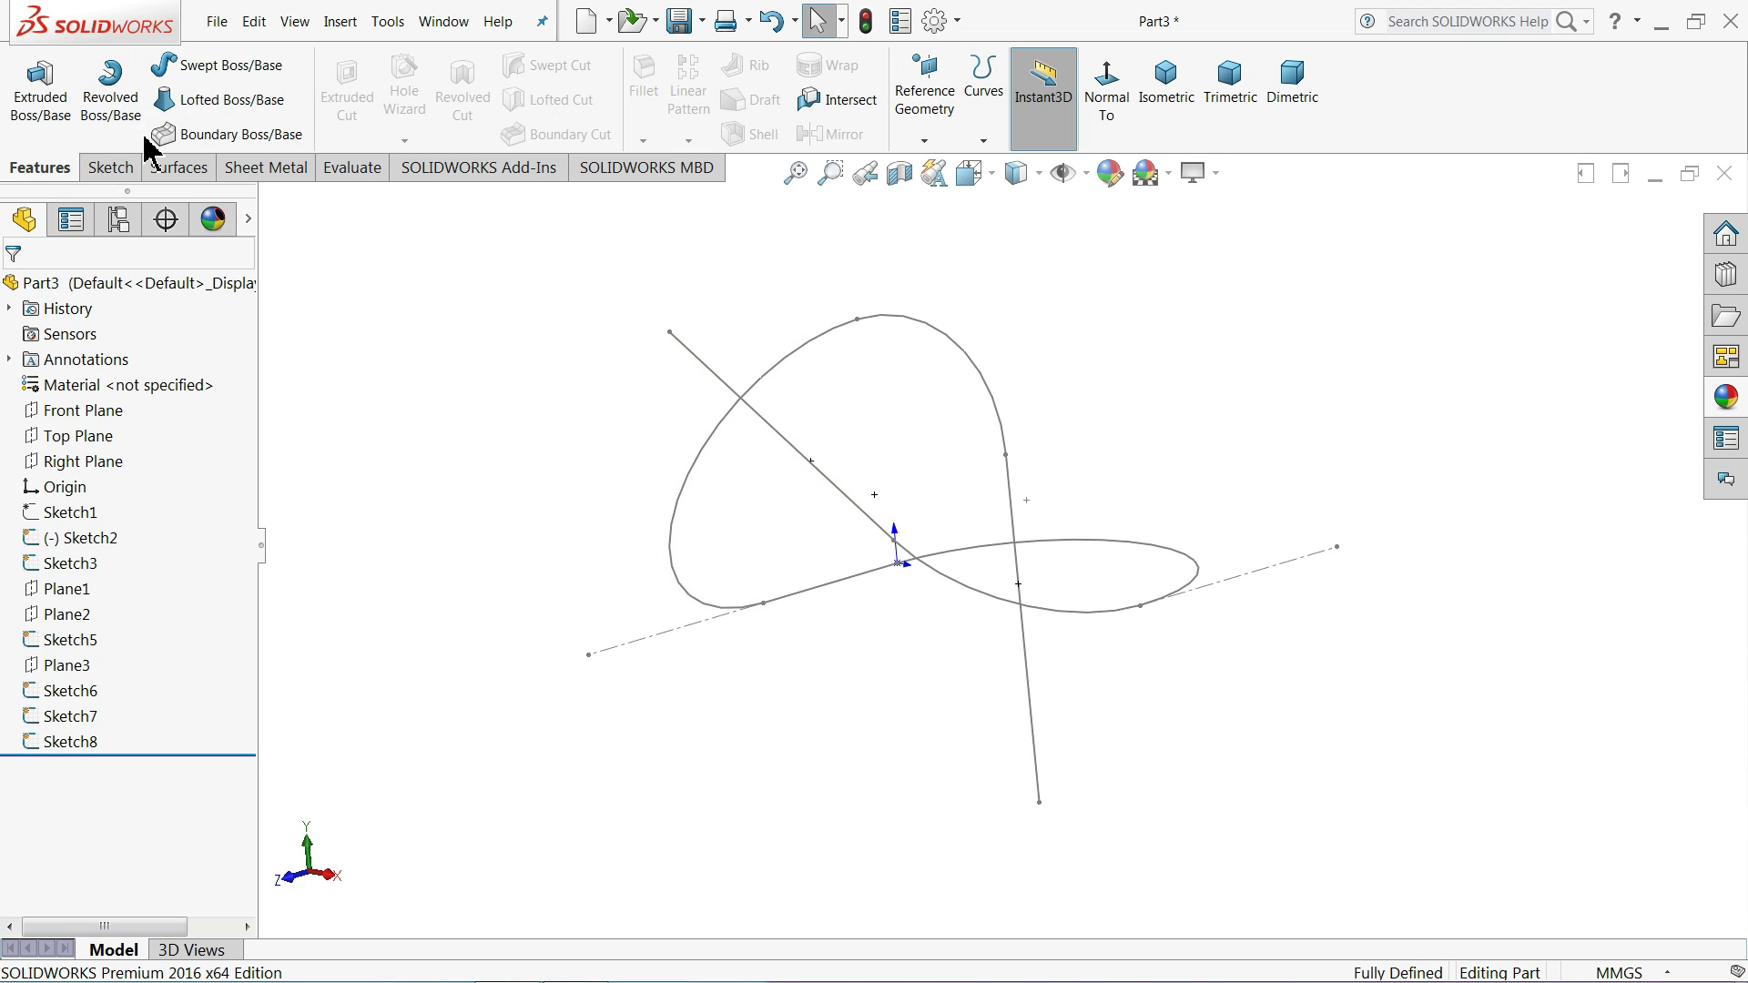
click(211, 65)
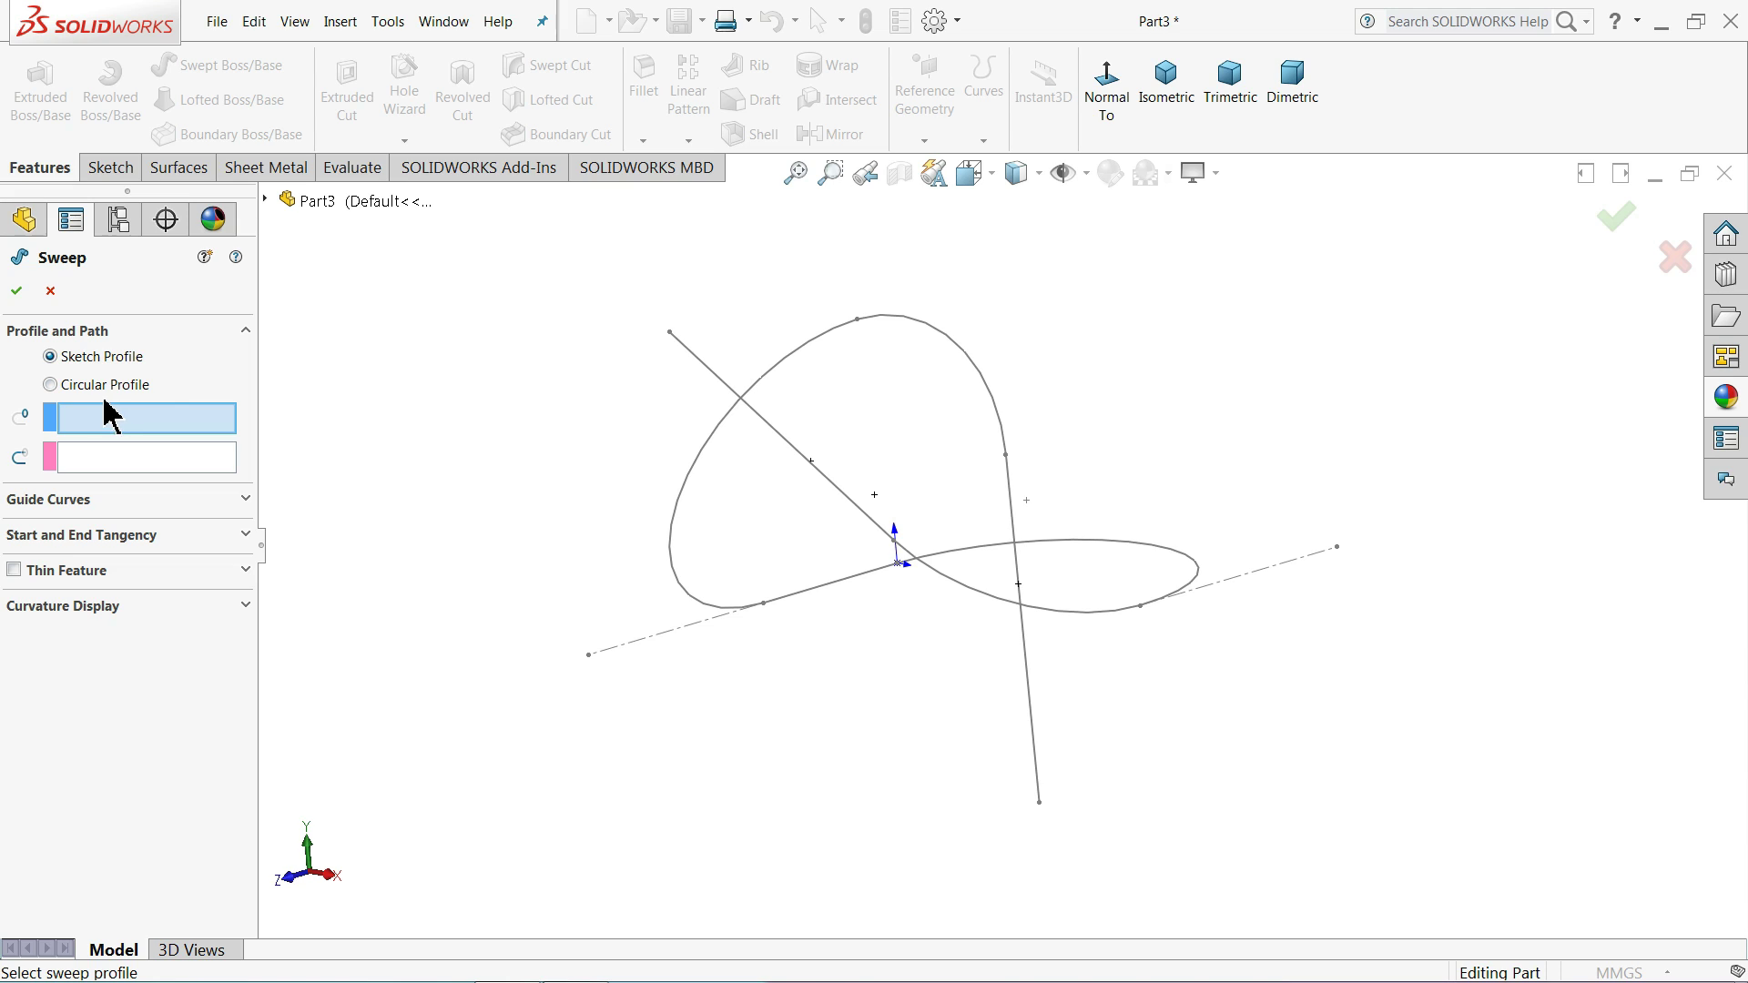
click(51, 385)
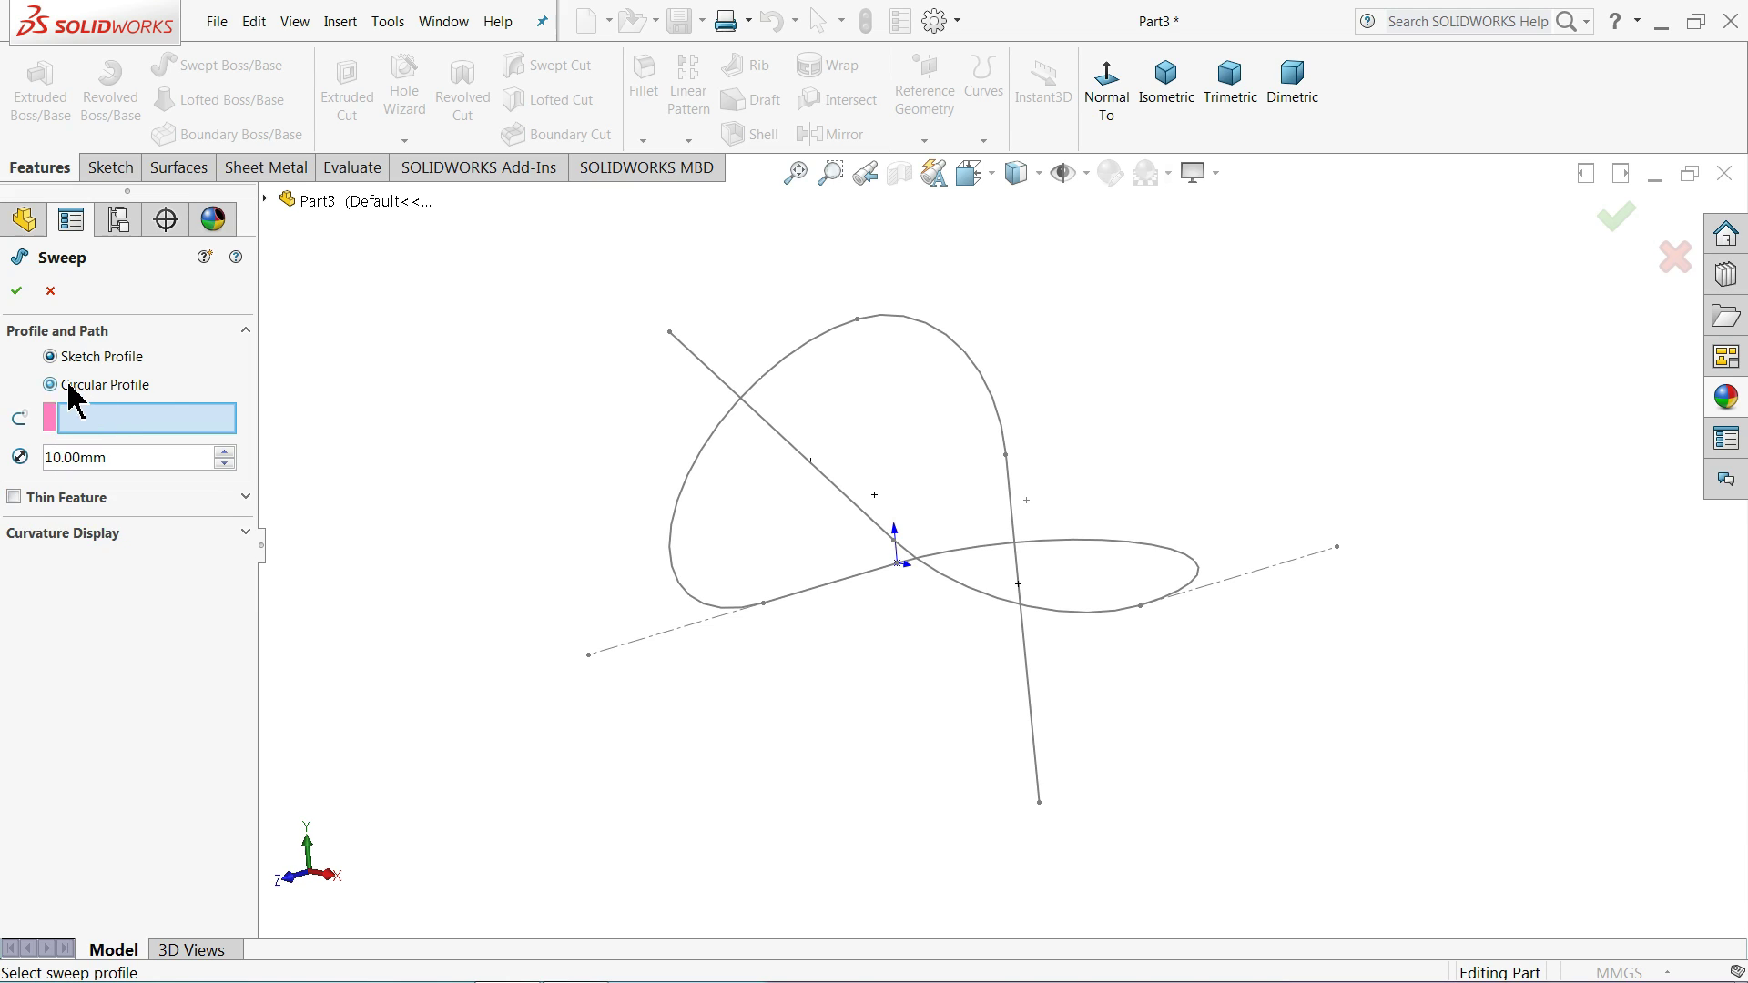
click(766, 425)
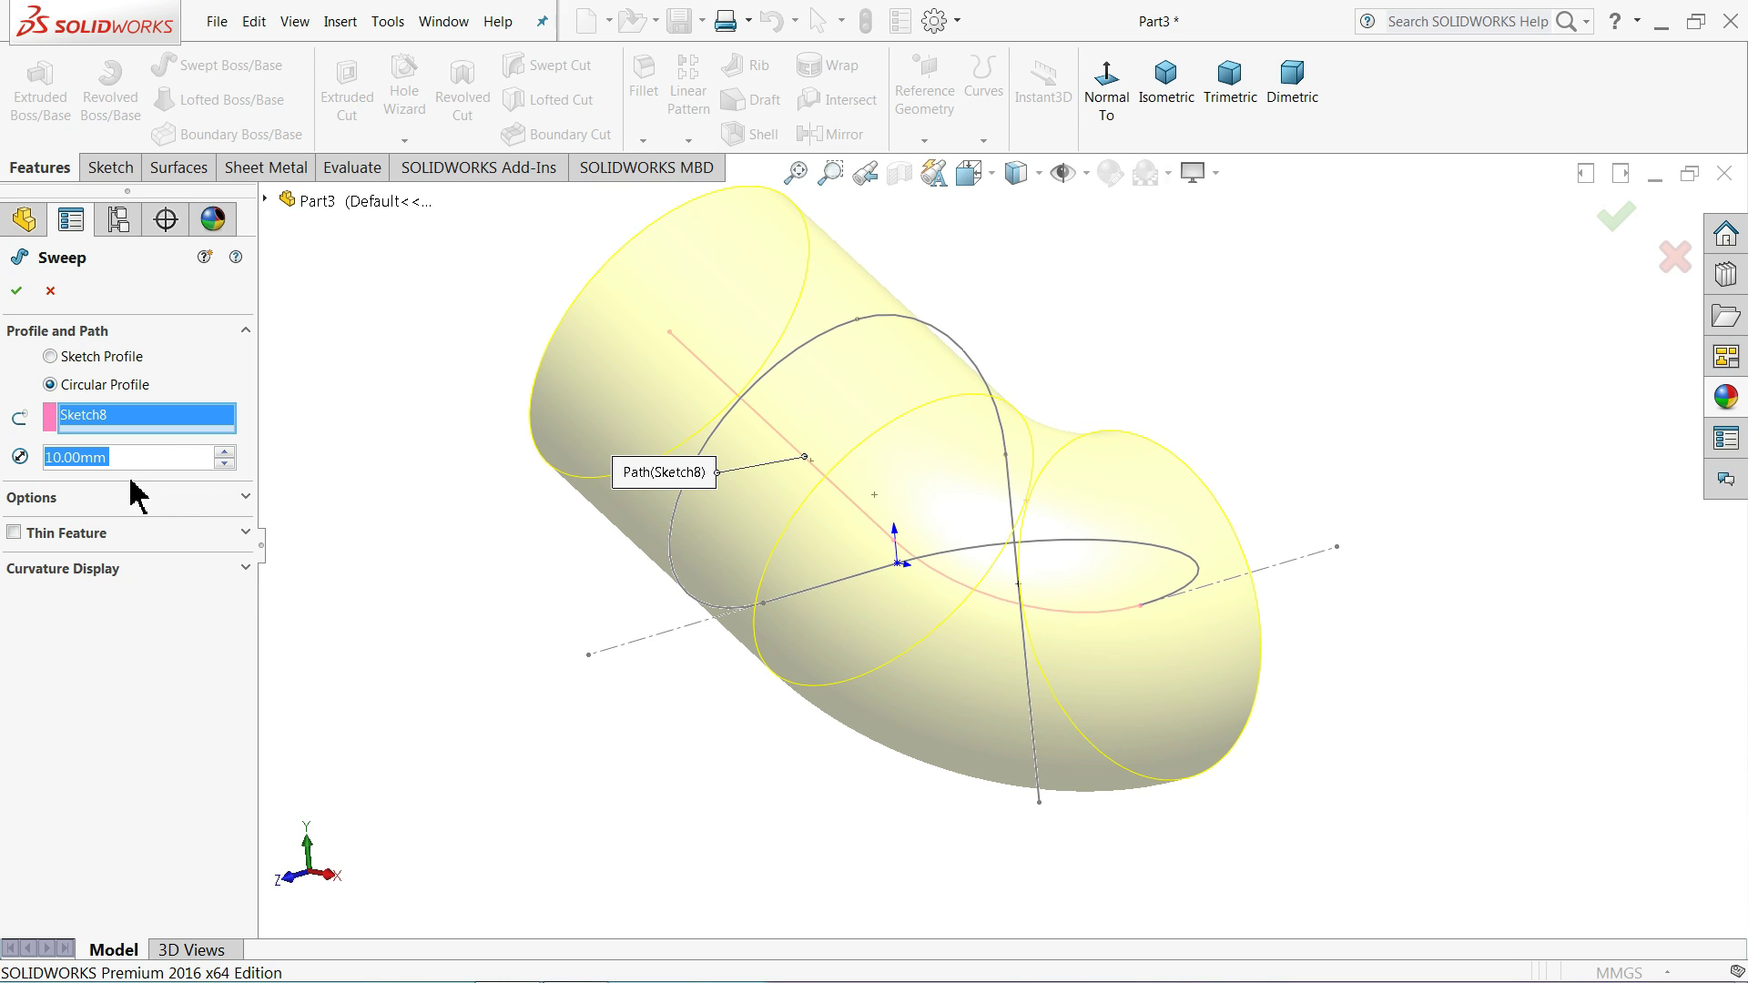
text(5)
key(Return)
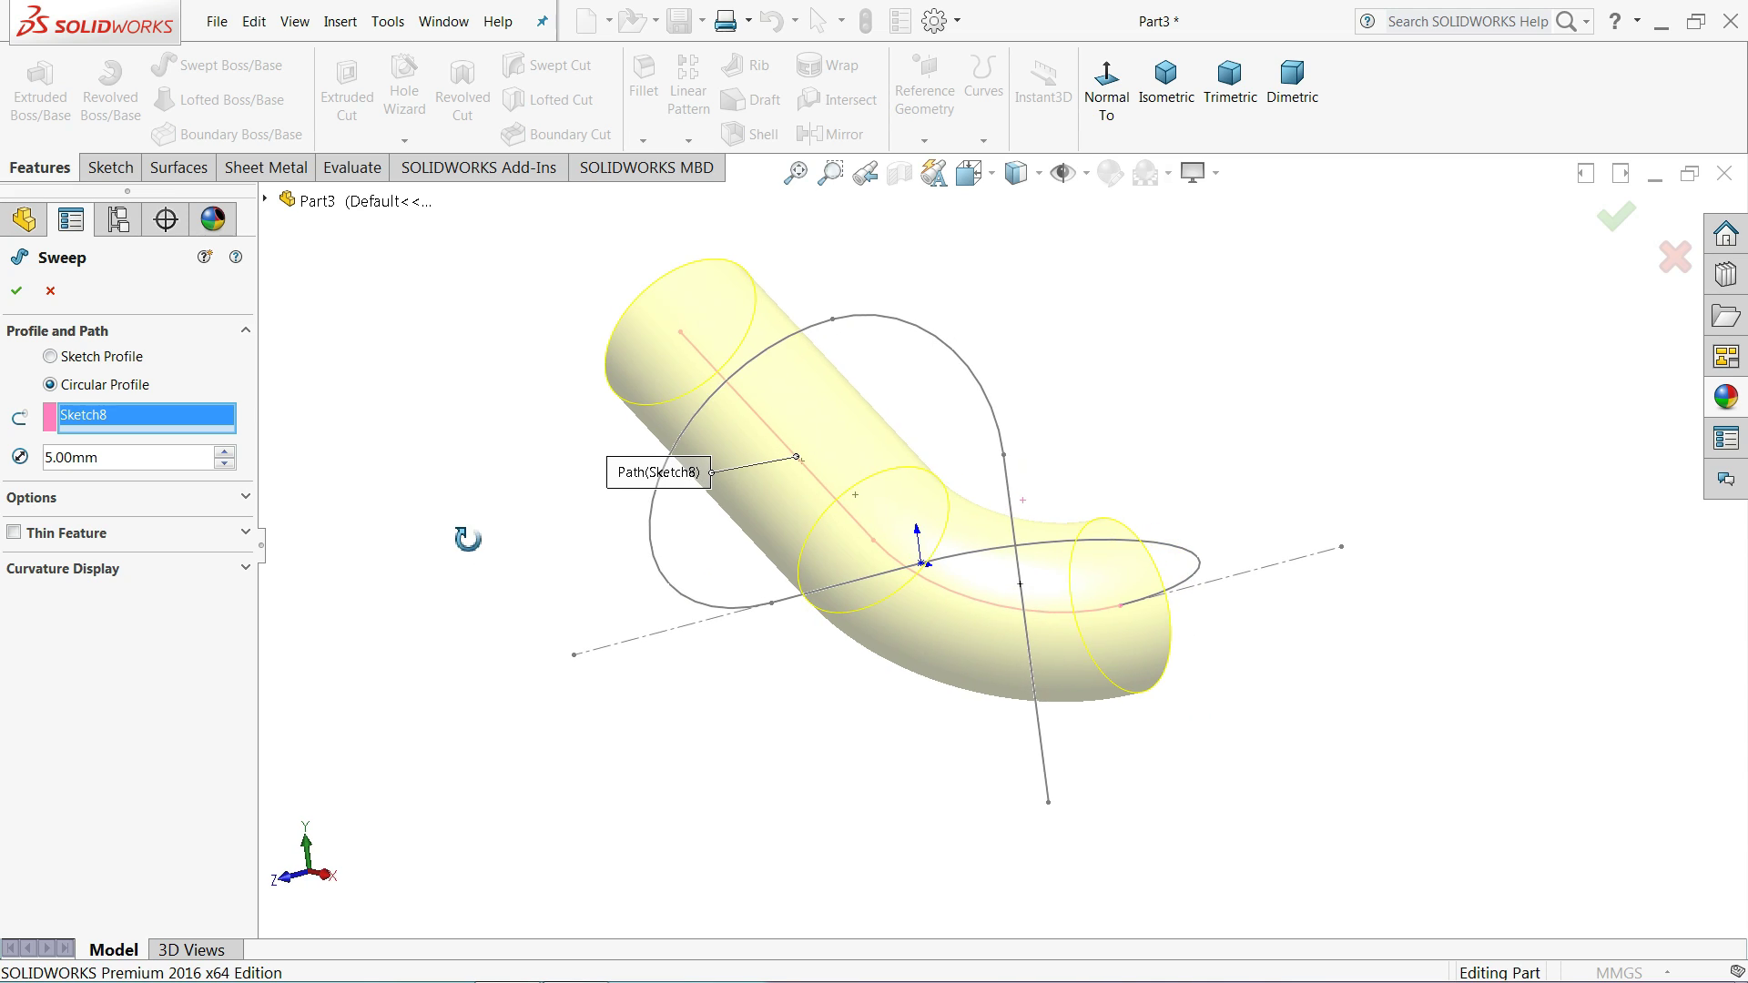
- Clear the sweep's Sketch8 path and open the SelectionManager in group selection mode for it
key(Tab)
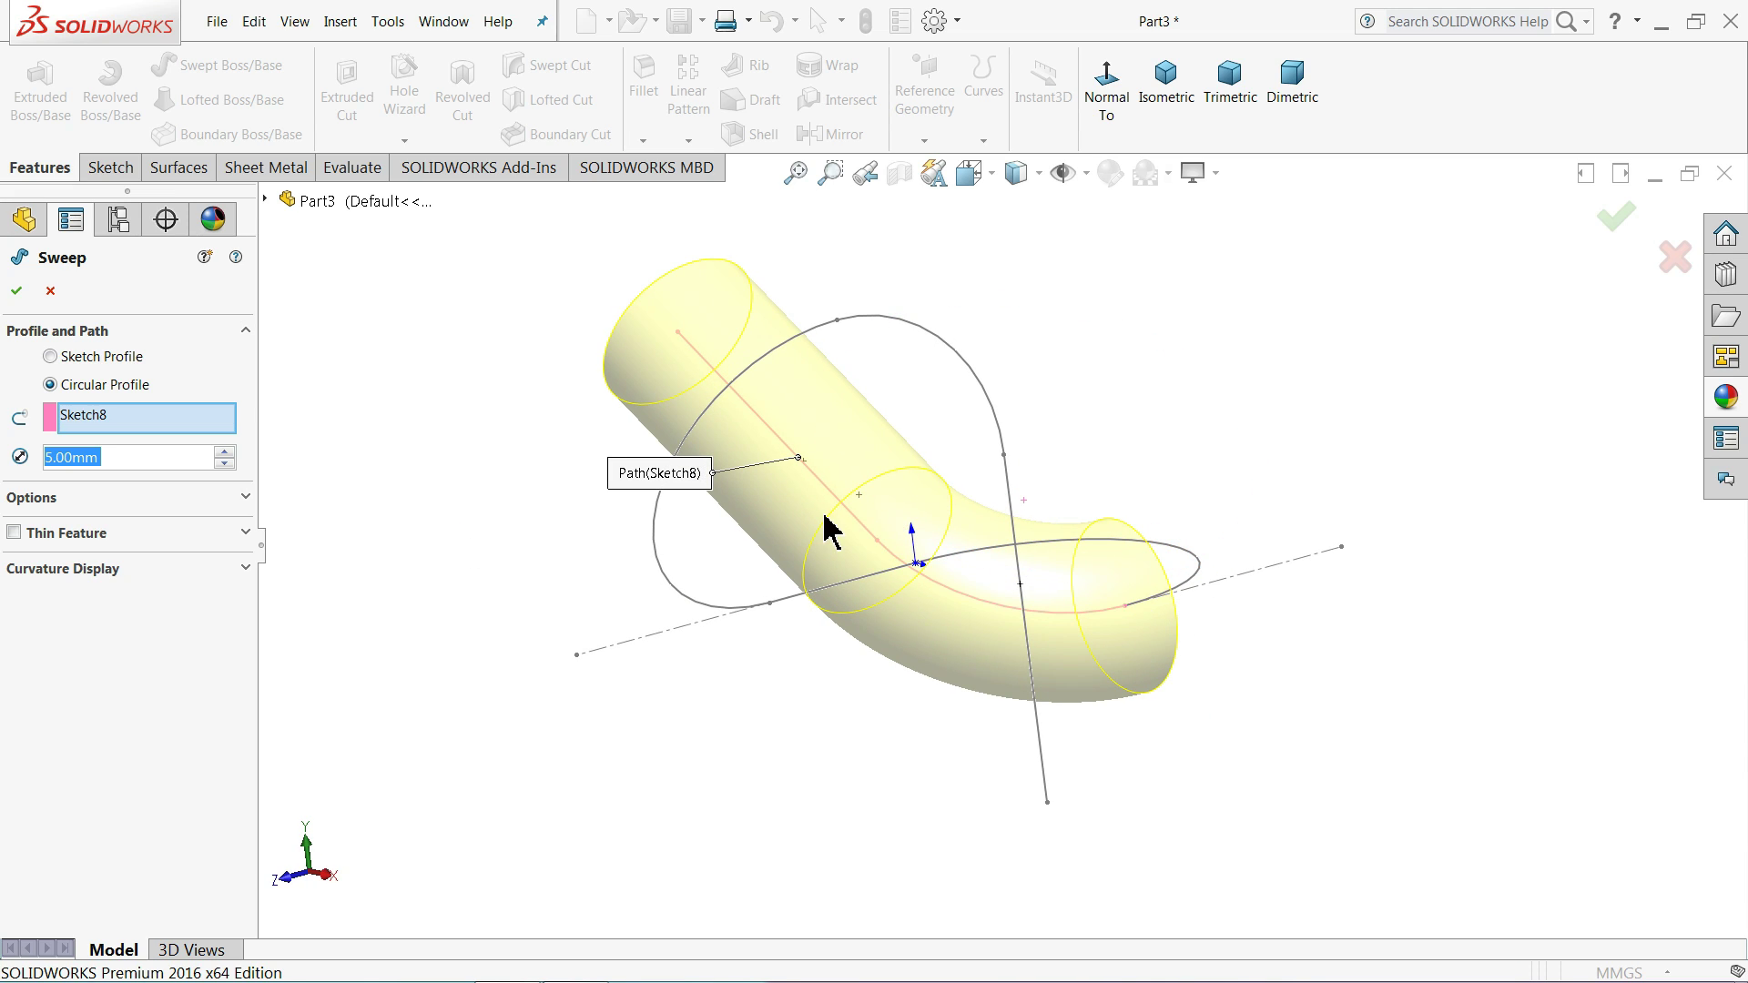
right_click(126, 438)
click(157, 428)
right_click(141, 428)
click(203, 466)
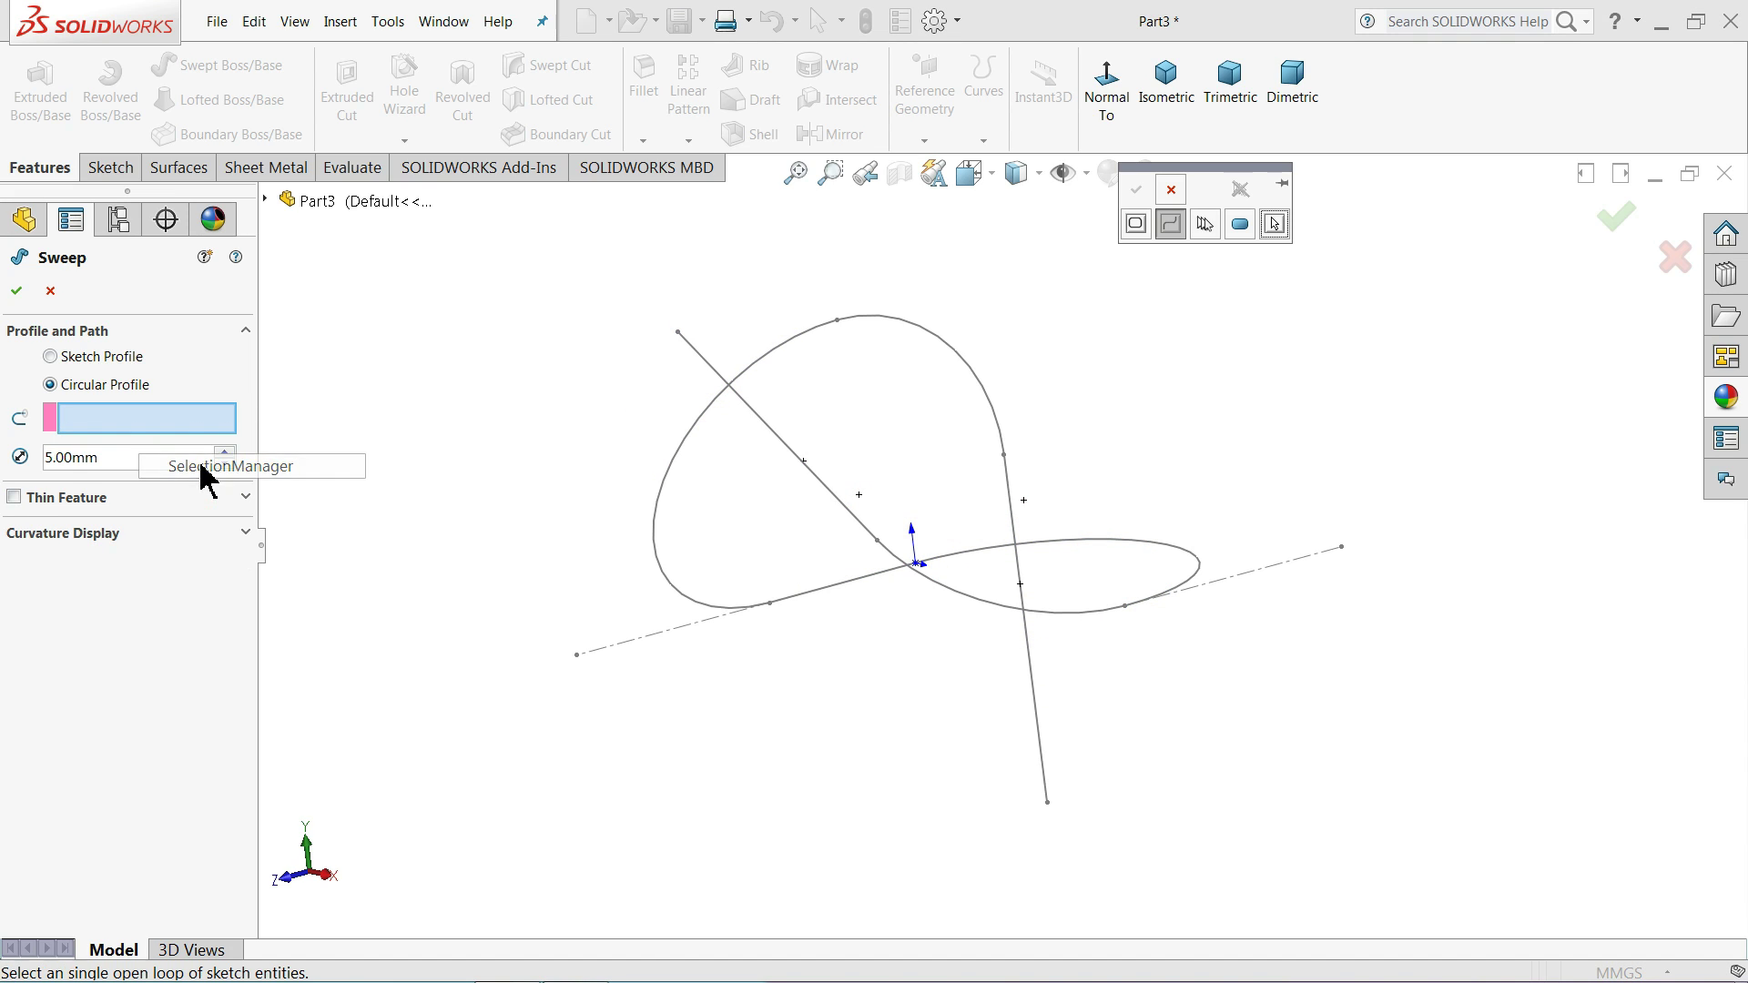
click(1206, 225)
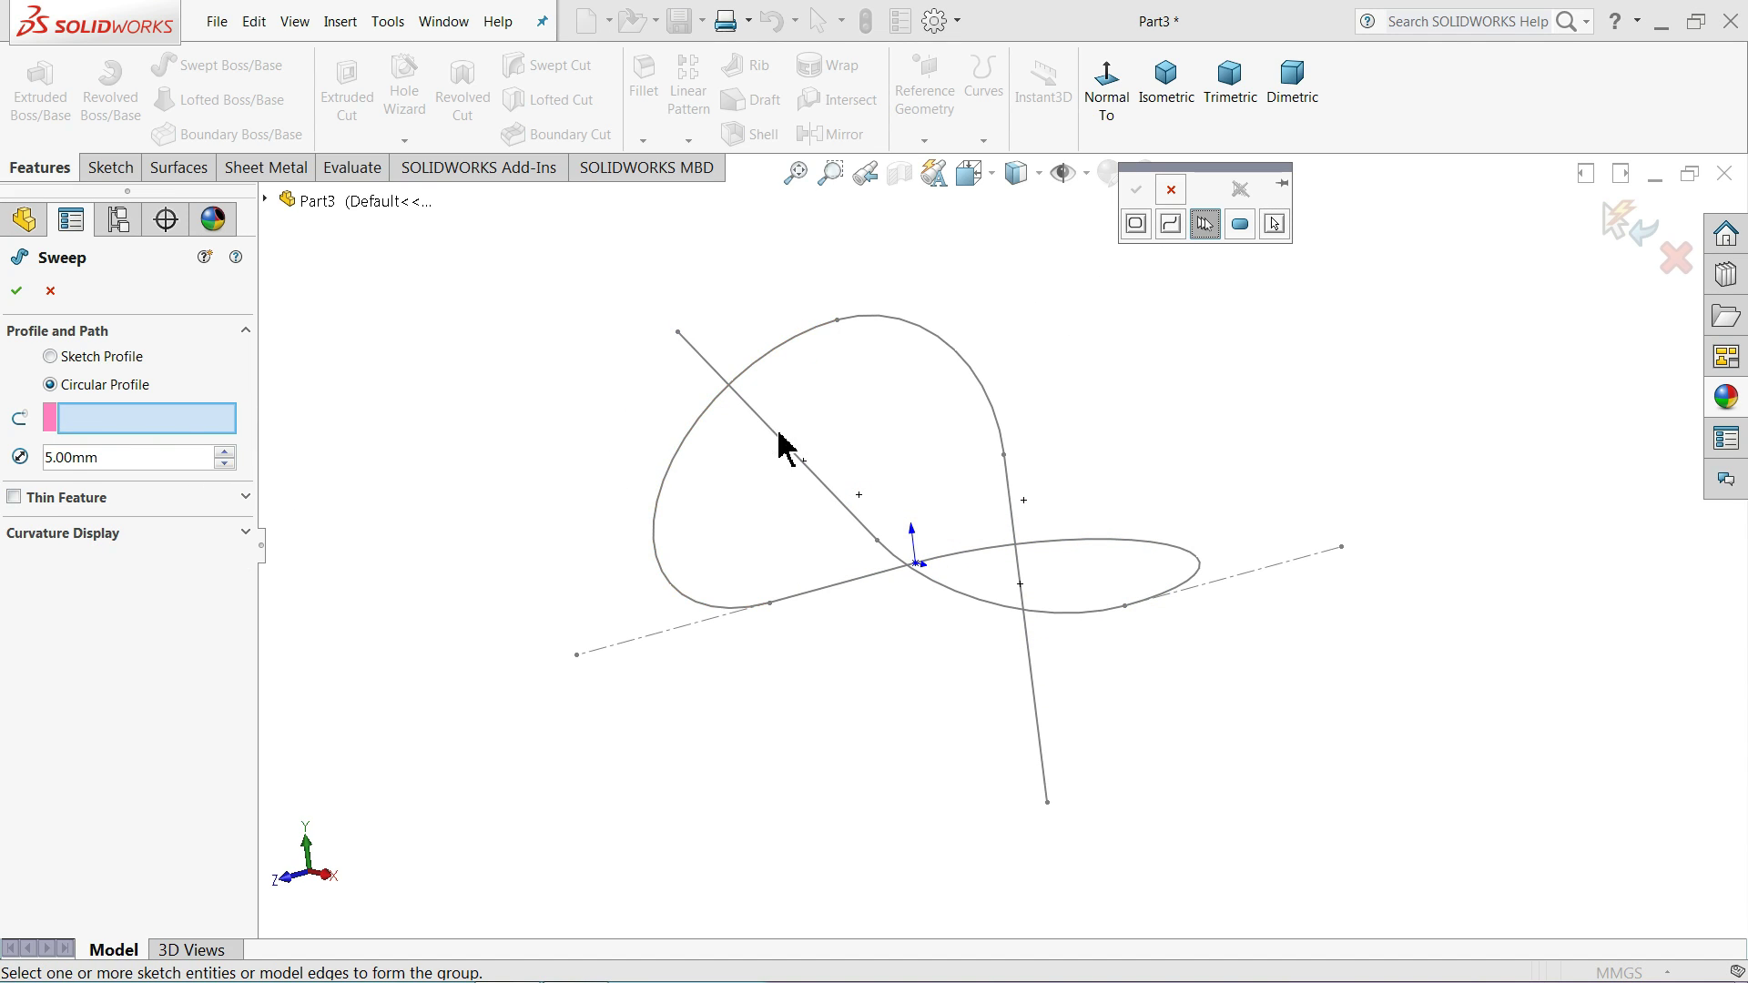
- Try to group all the connected lines and arcs, from one free end of the knot to the other, as the sweep path
click(794, 460)
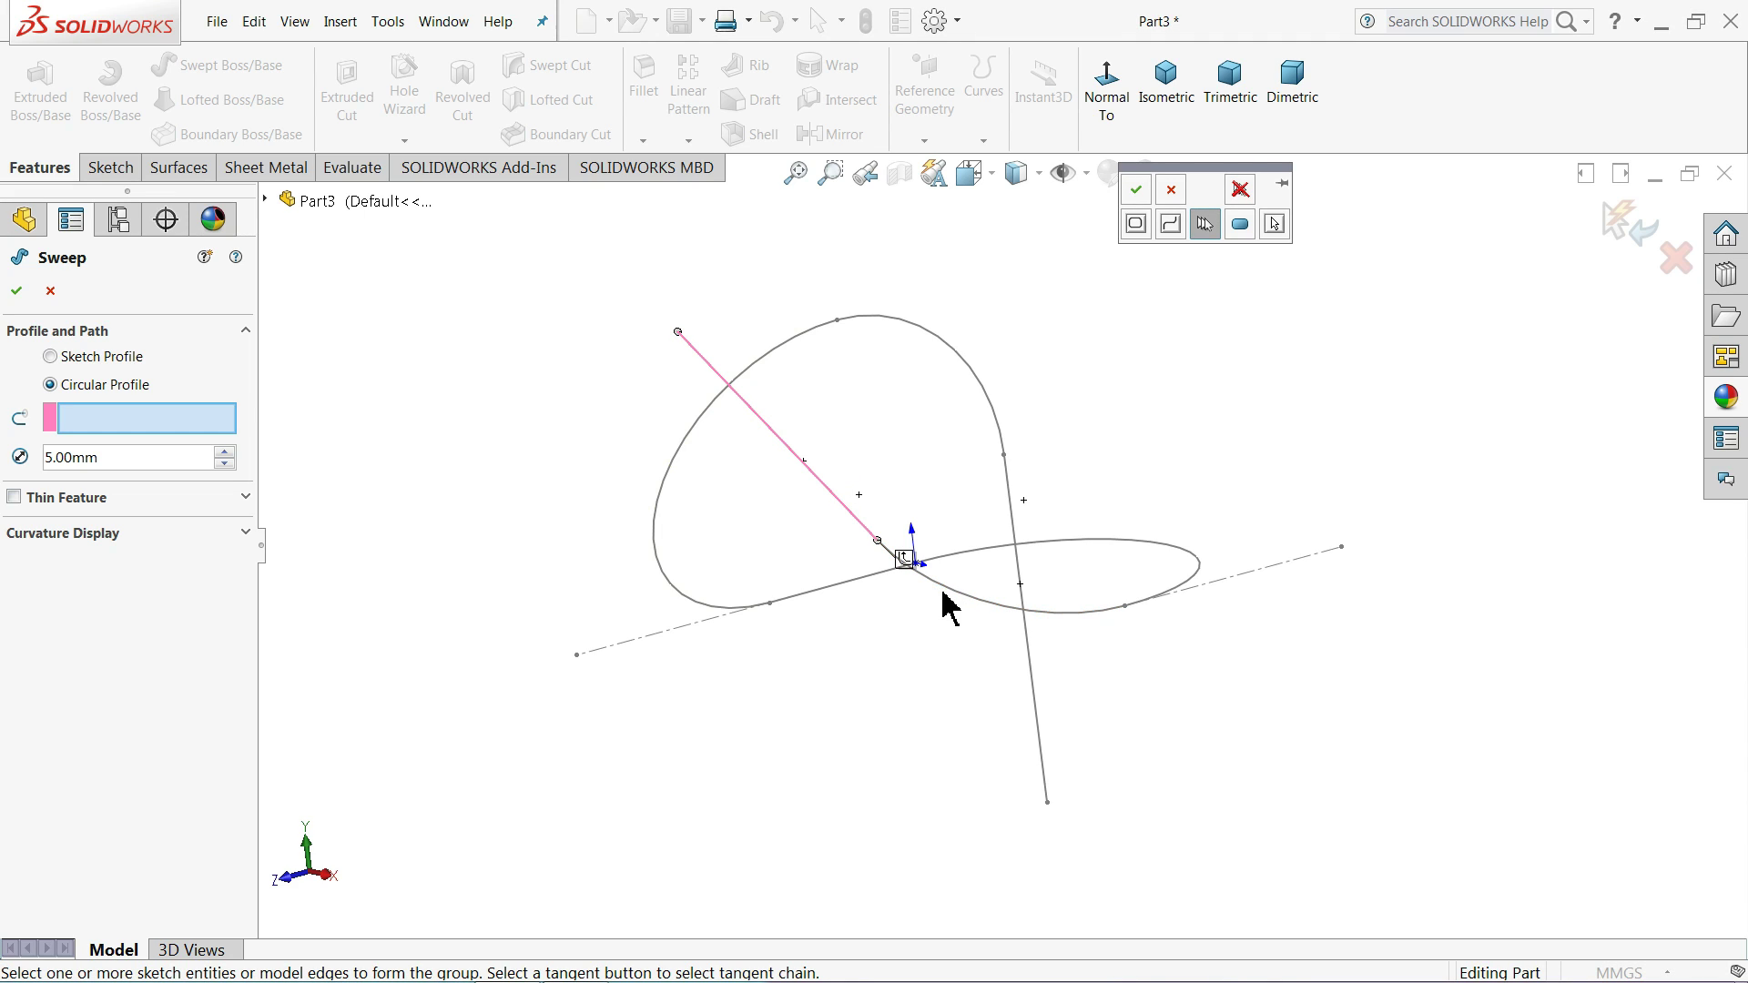
click(971, 599)
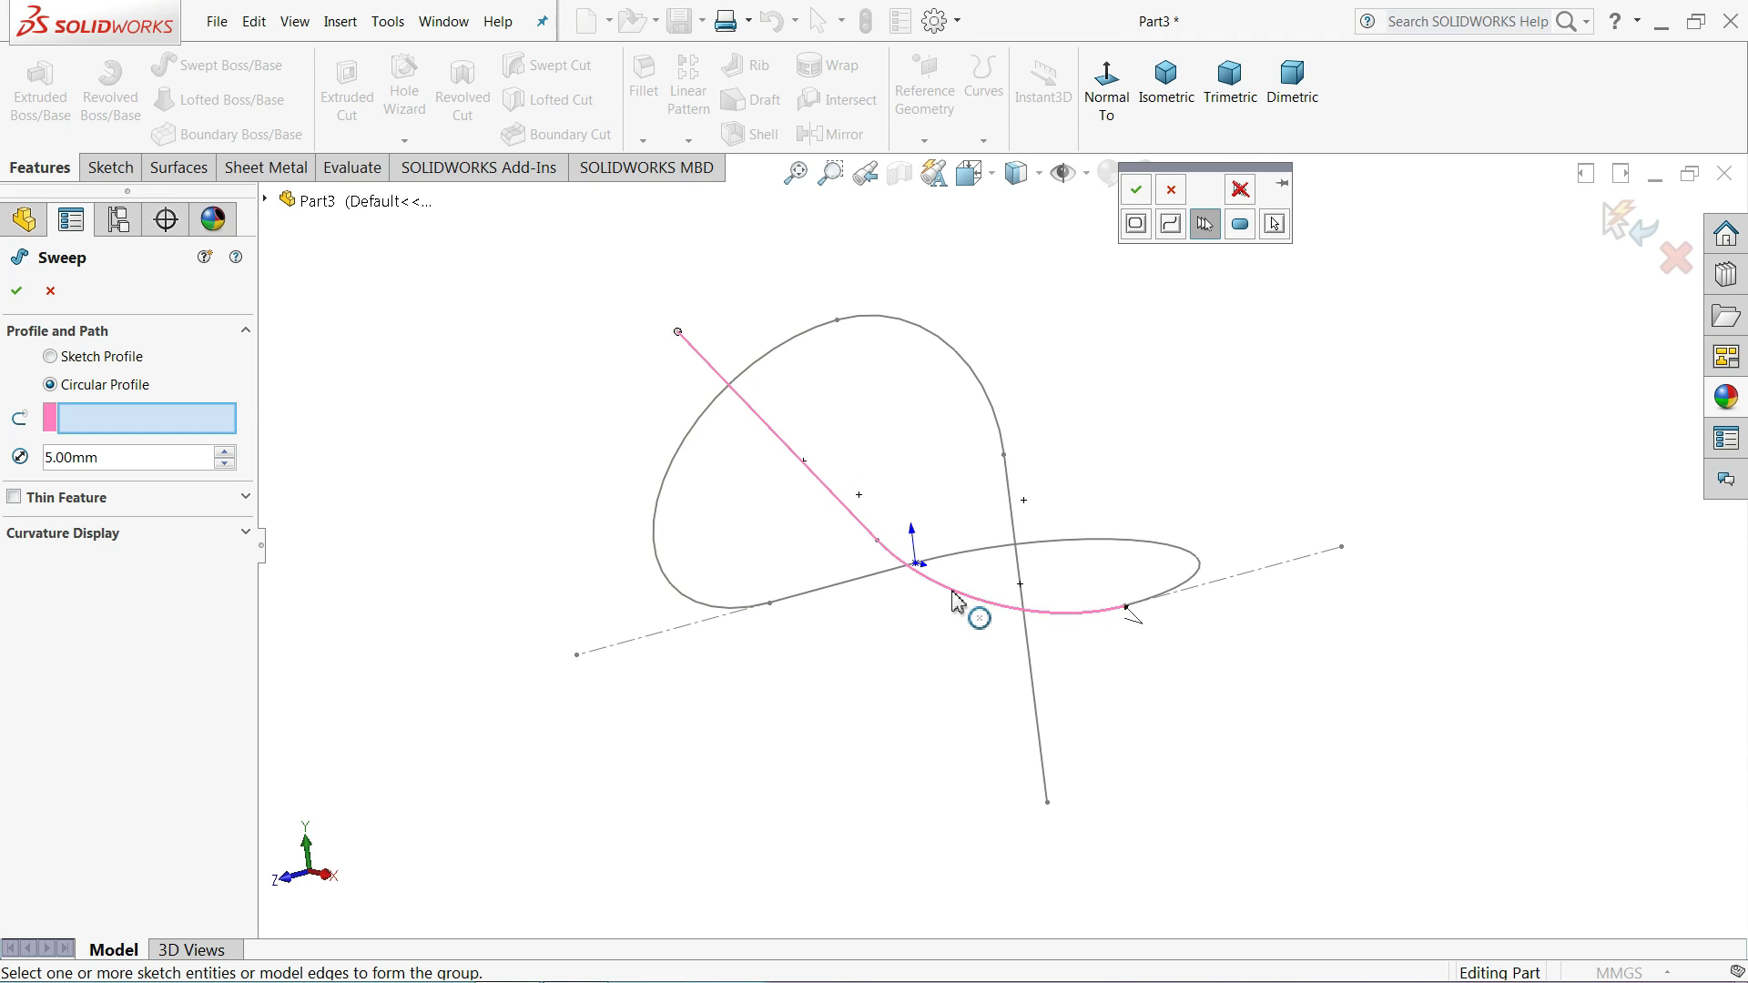
click(1175, 591)
click(853, 588)
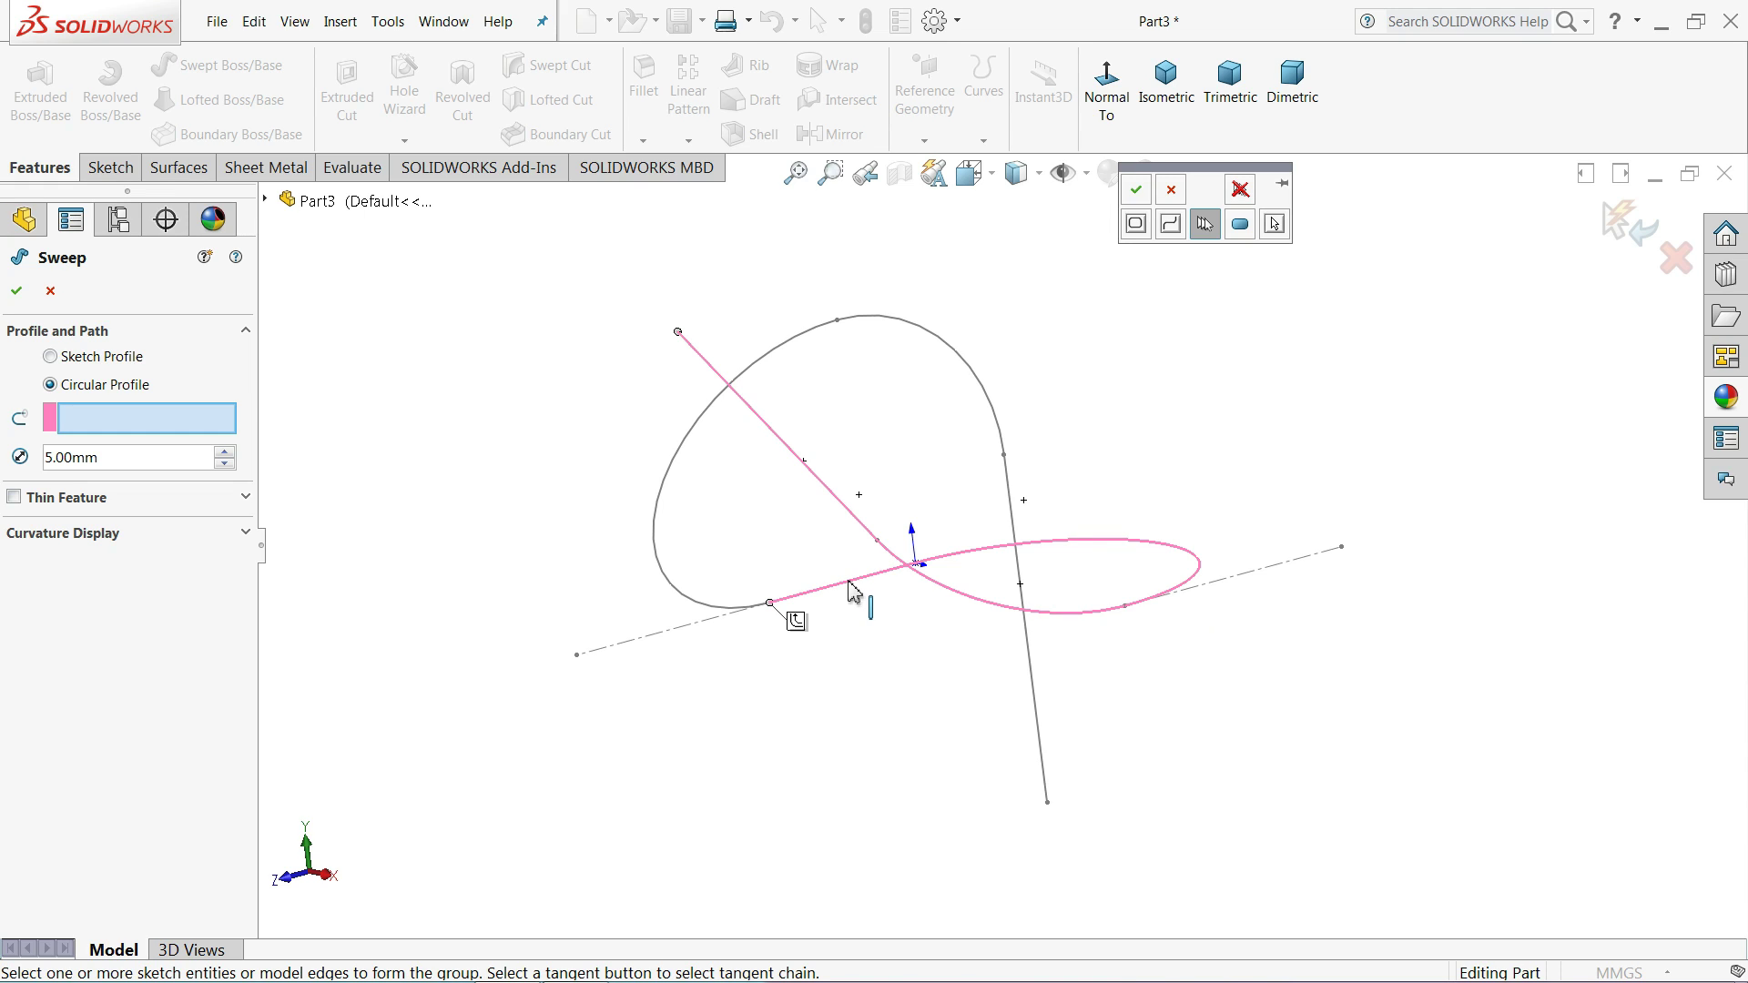
click(657, 519)
click(997, 414)
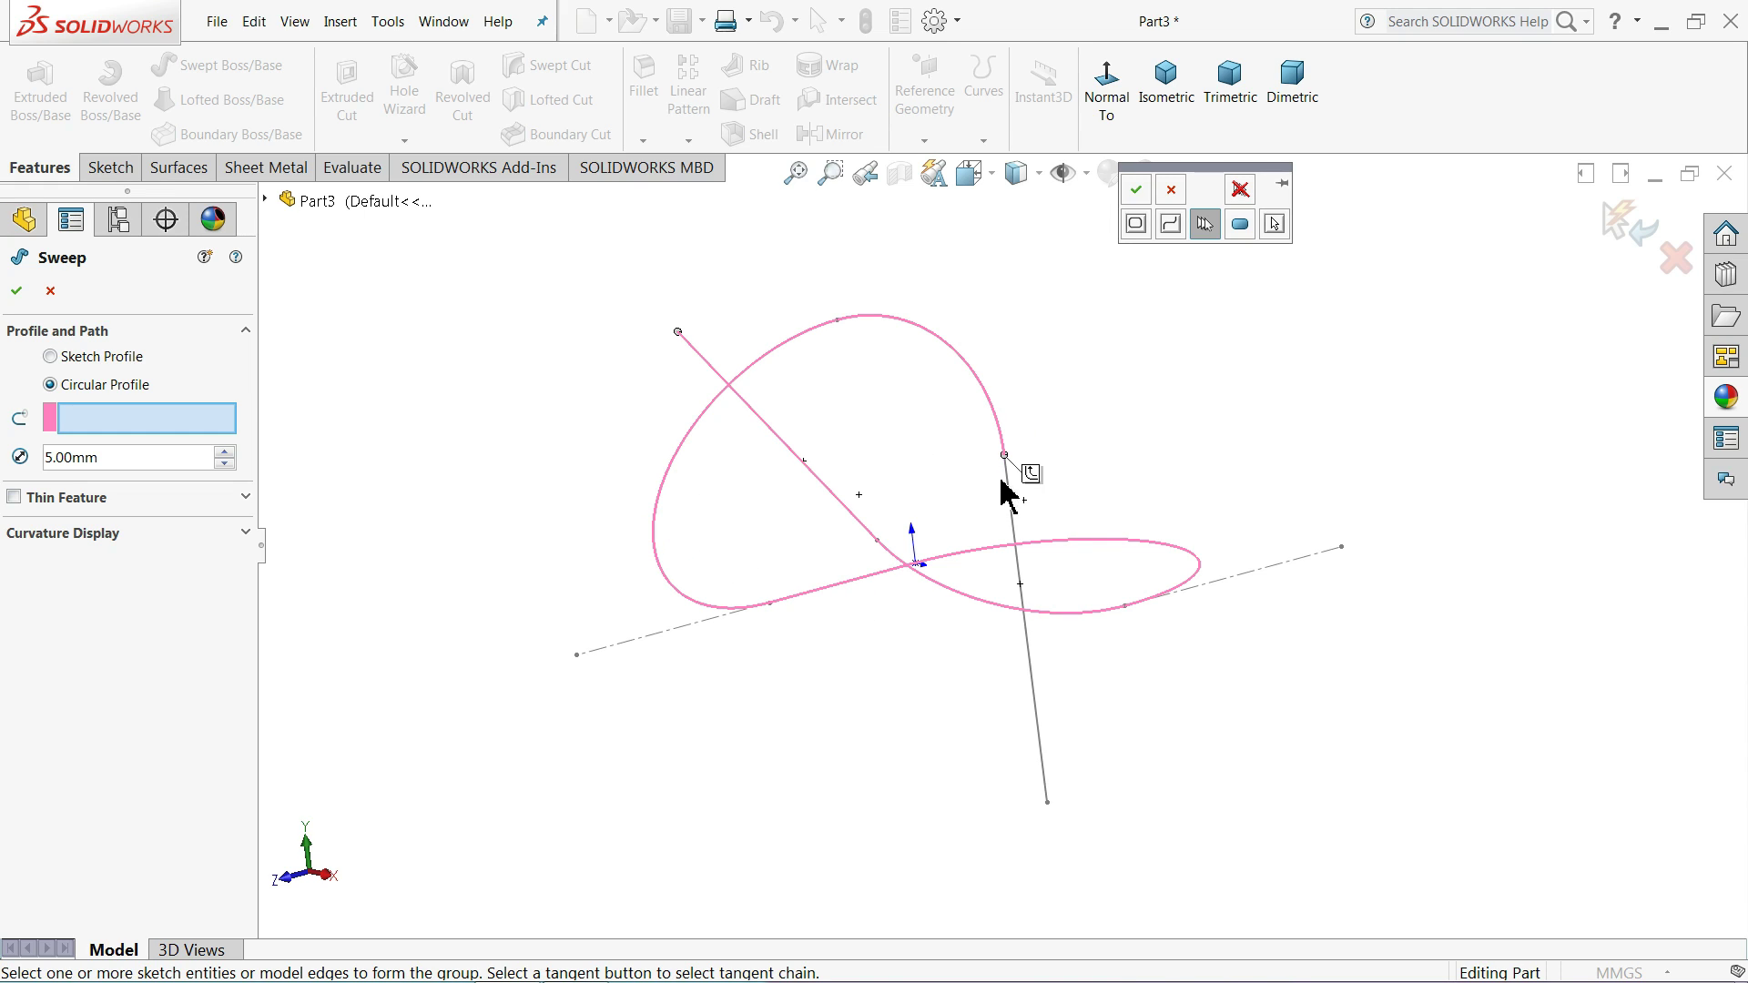
click(1024, 473)
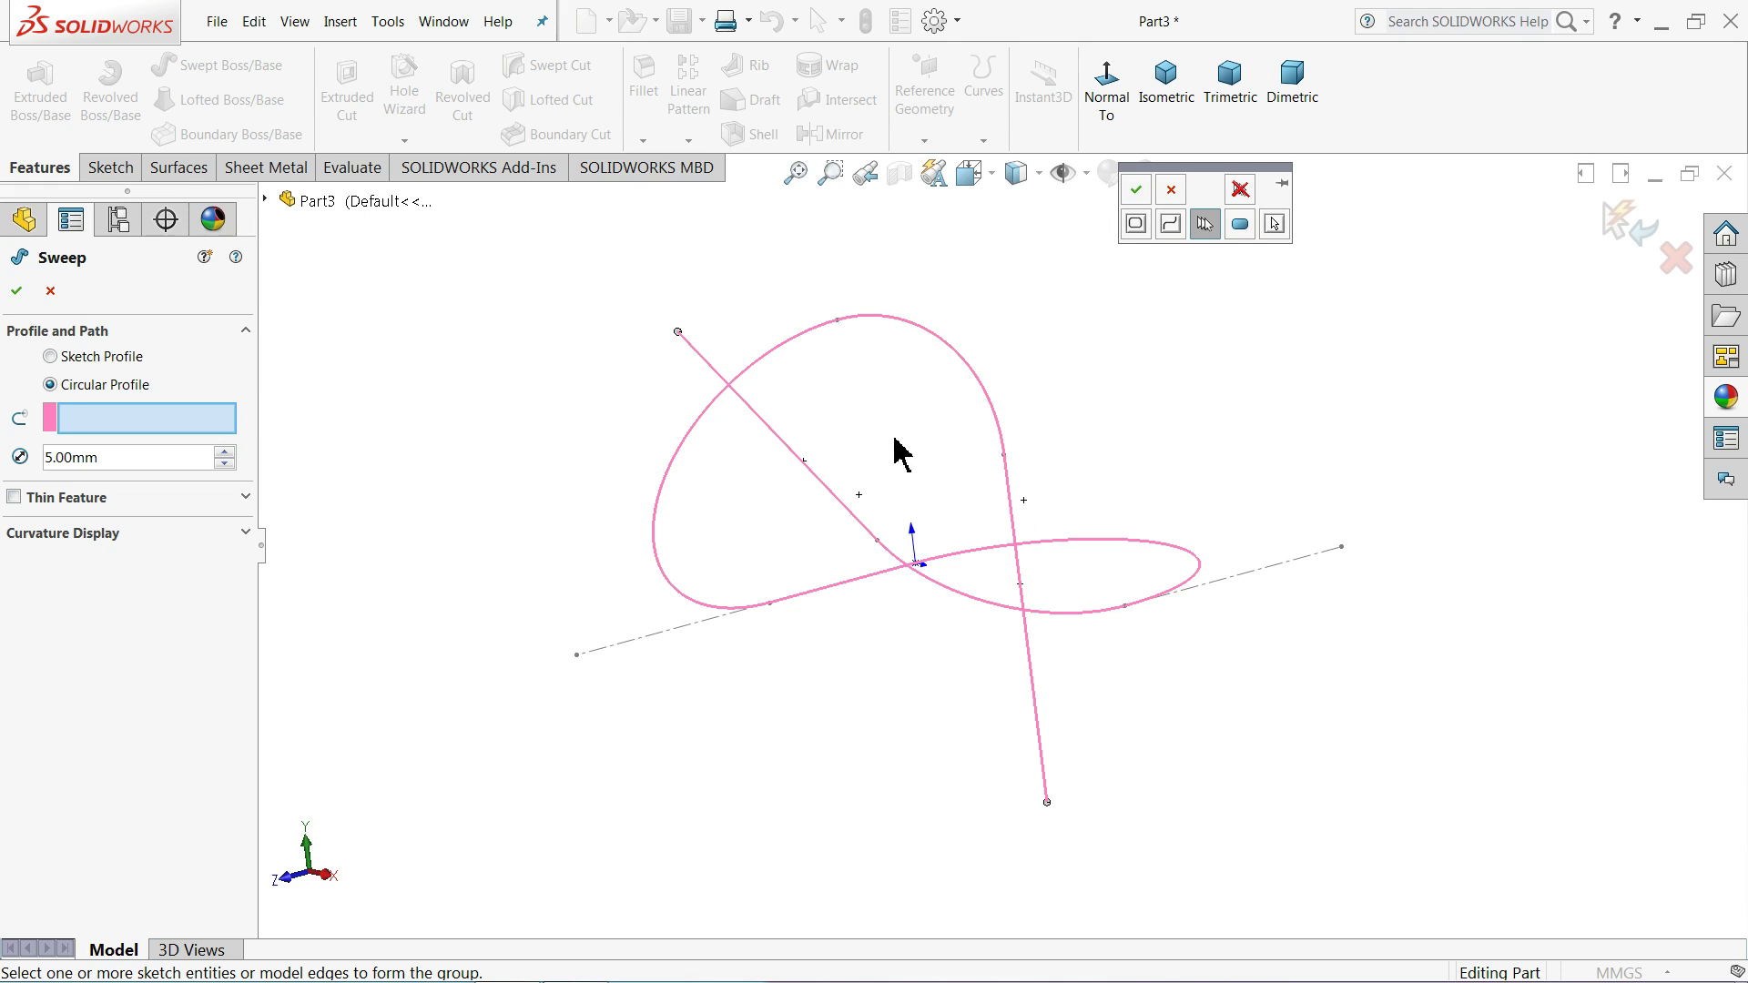
- Switch the path selection to open-loop mode, discard the selection and cancel the sweep
click(1173, 230)
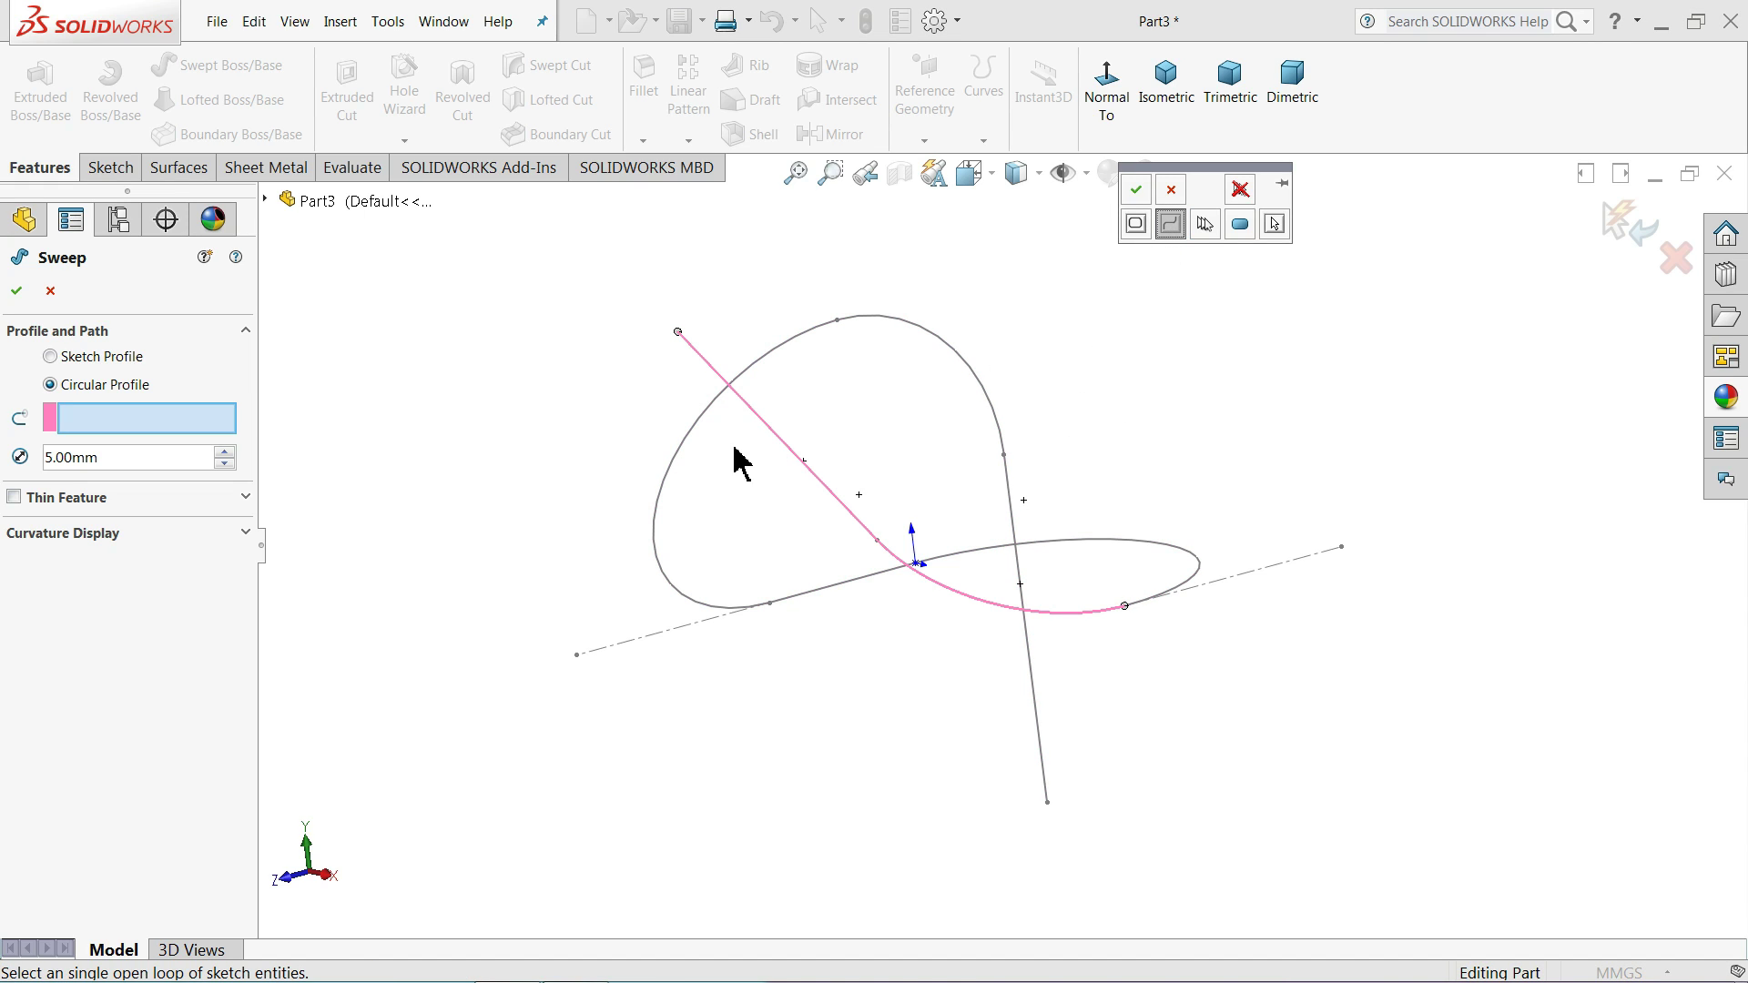
click(1172, 191)
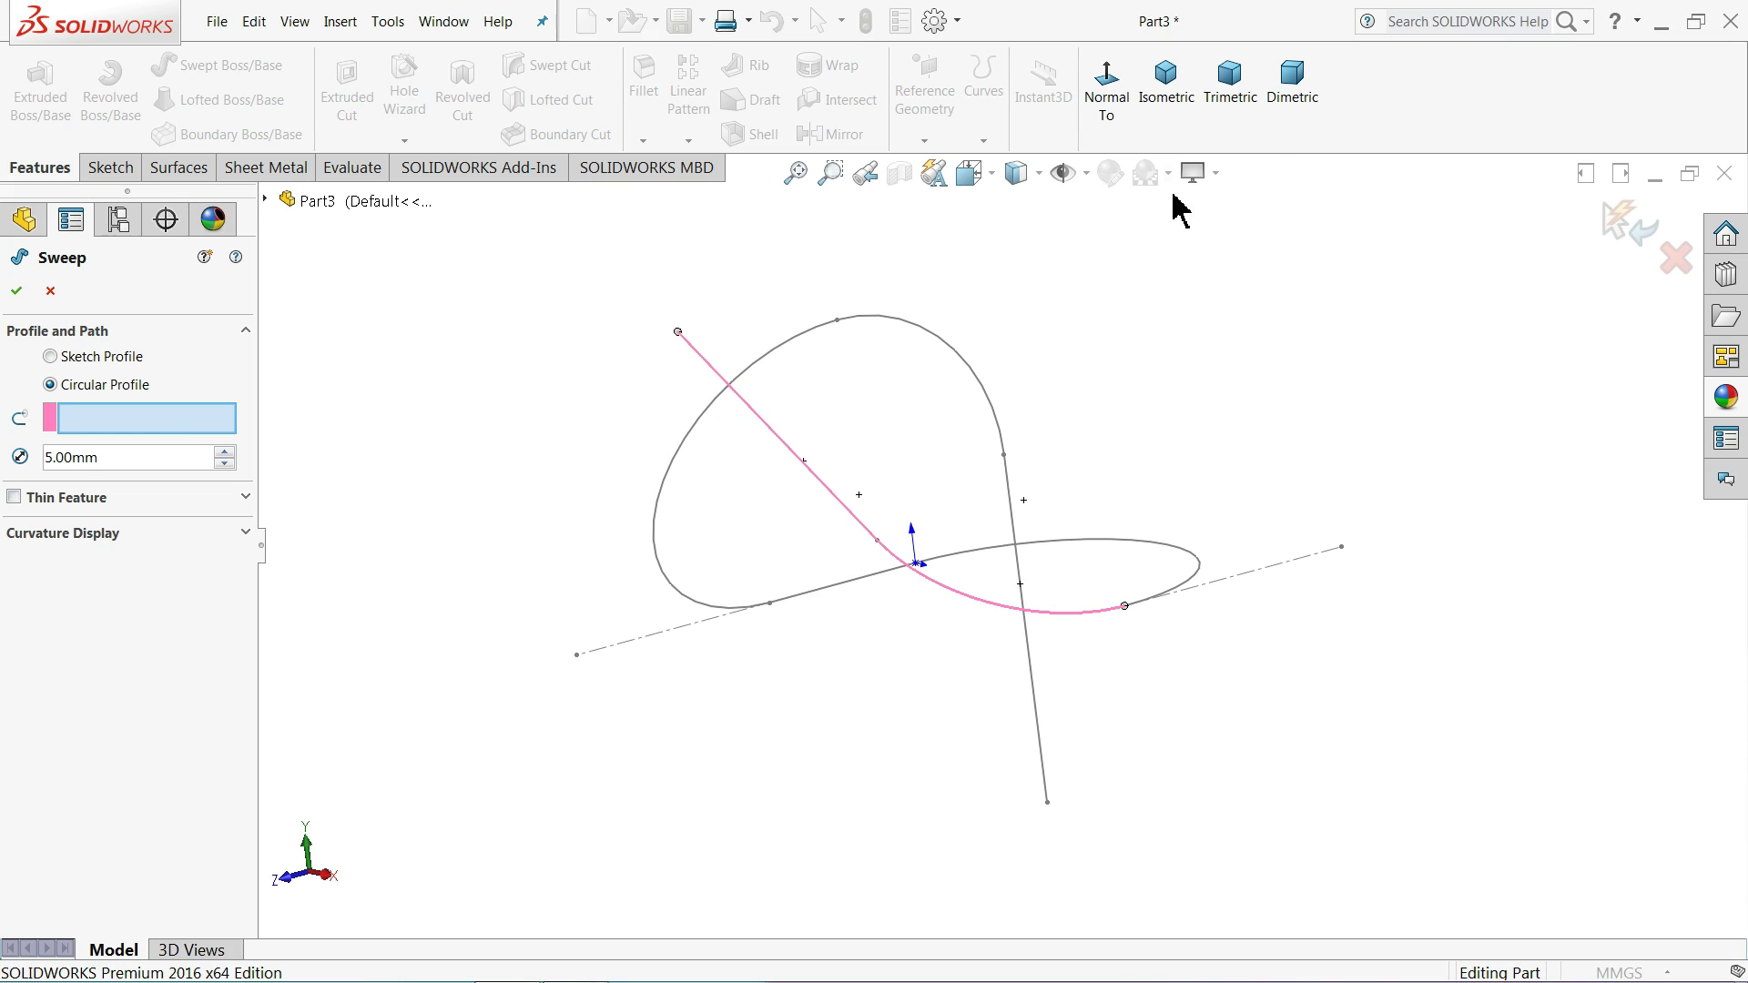
click(51, 291)
- Join Sketch5, Sketch6, Sketch7 and Sketch8 into one composite curve
mouse_move(819, 468)
middle_down()
mouse_move(816, 519)
mouse_move(819, 492)
middle_up()
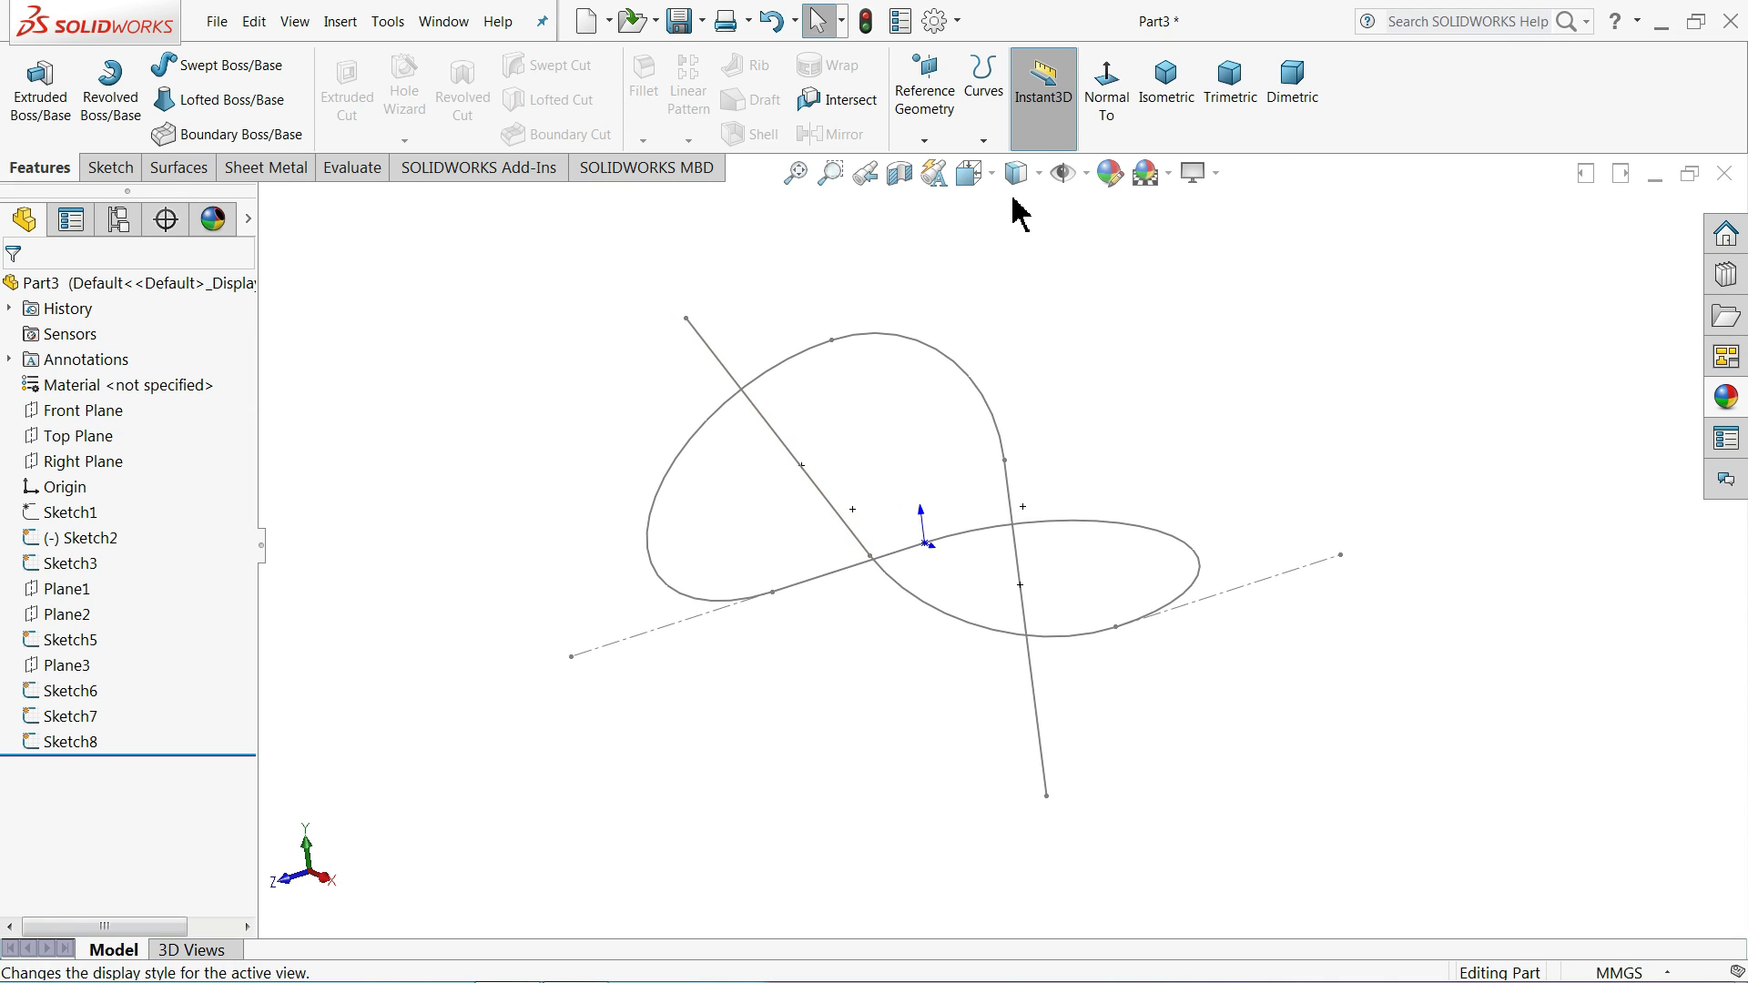
click(983, 132)
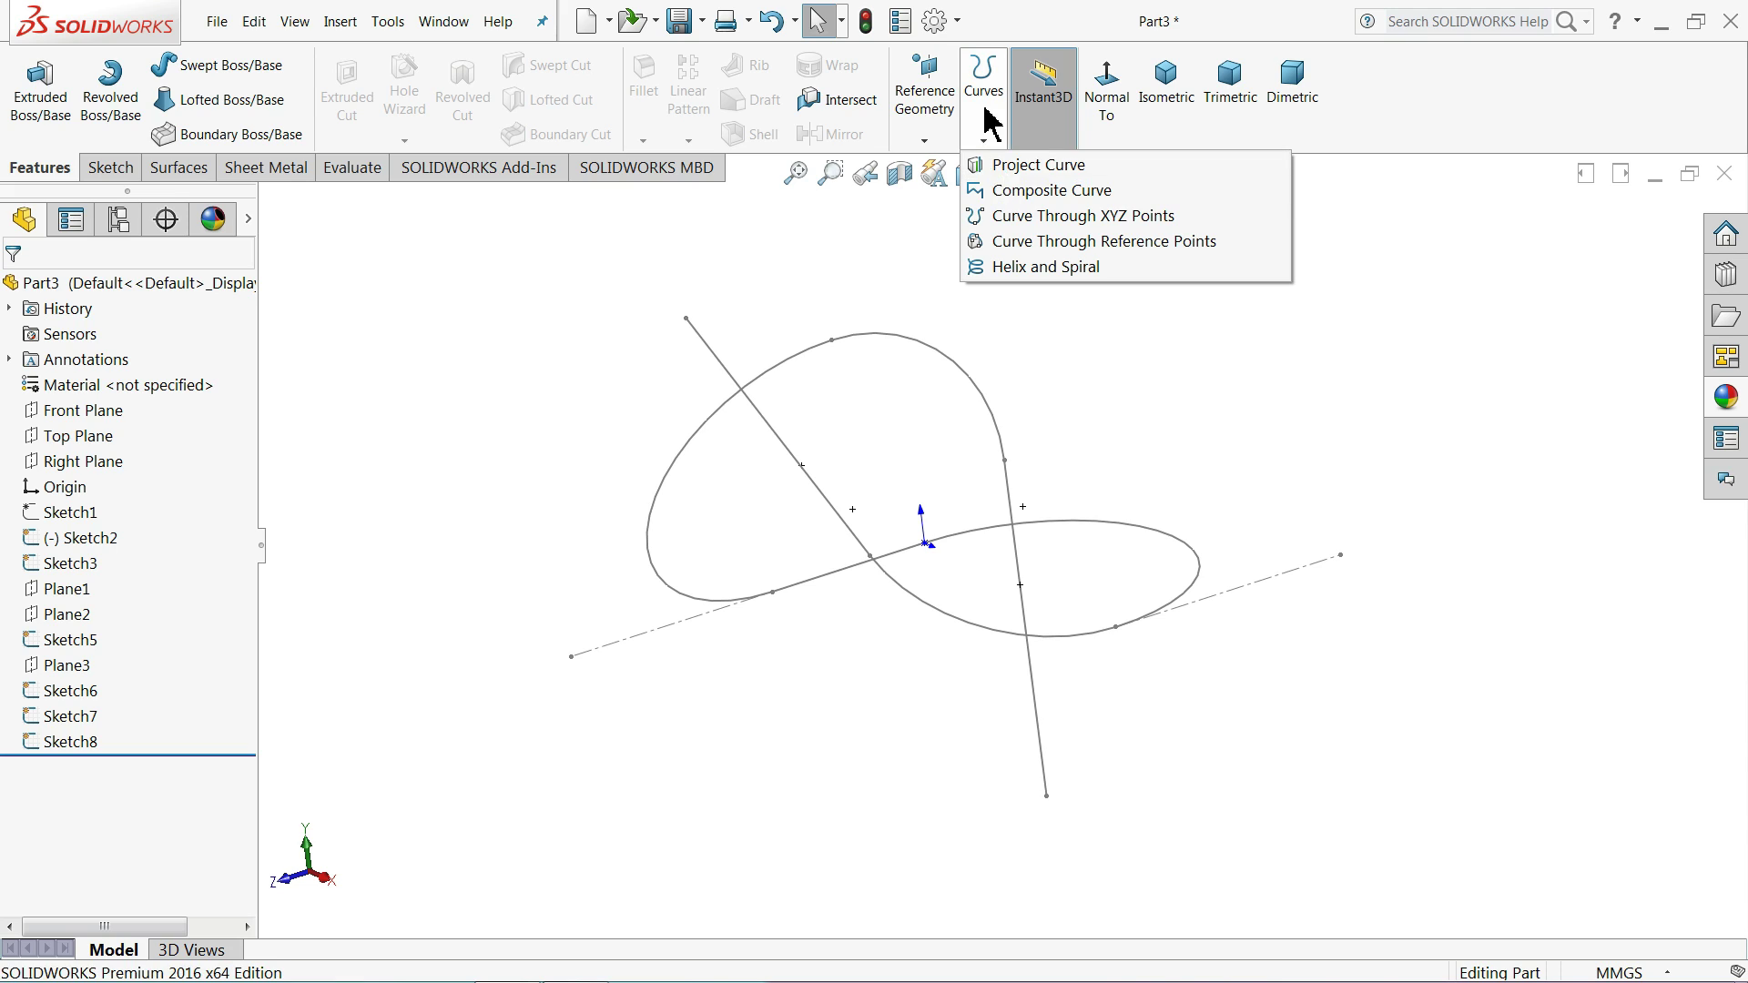
click(1034, 193)
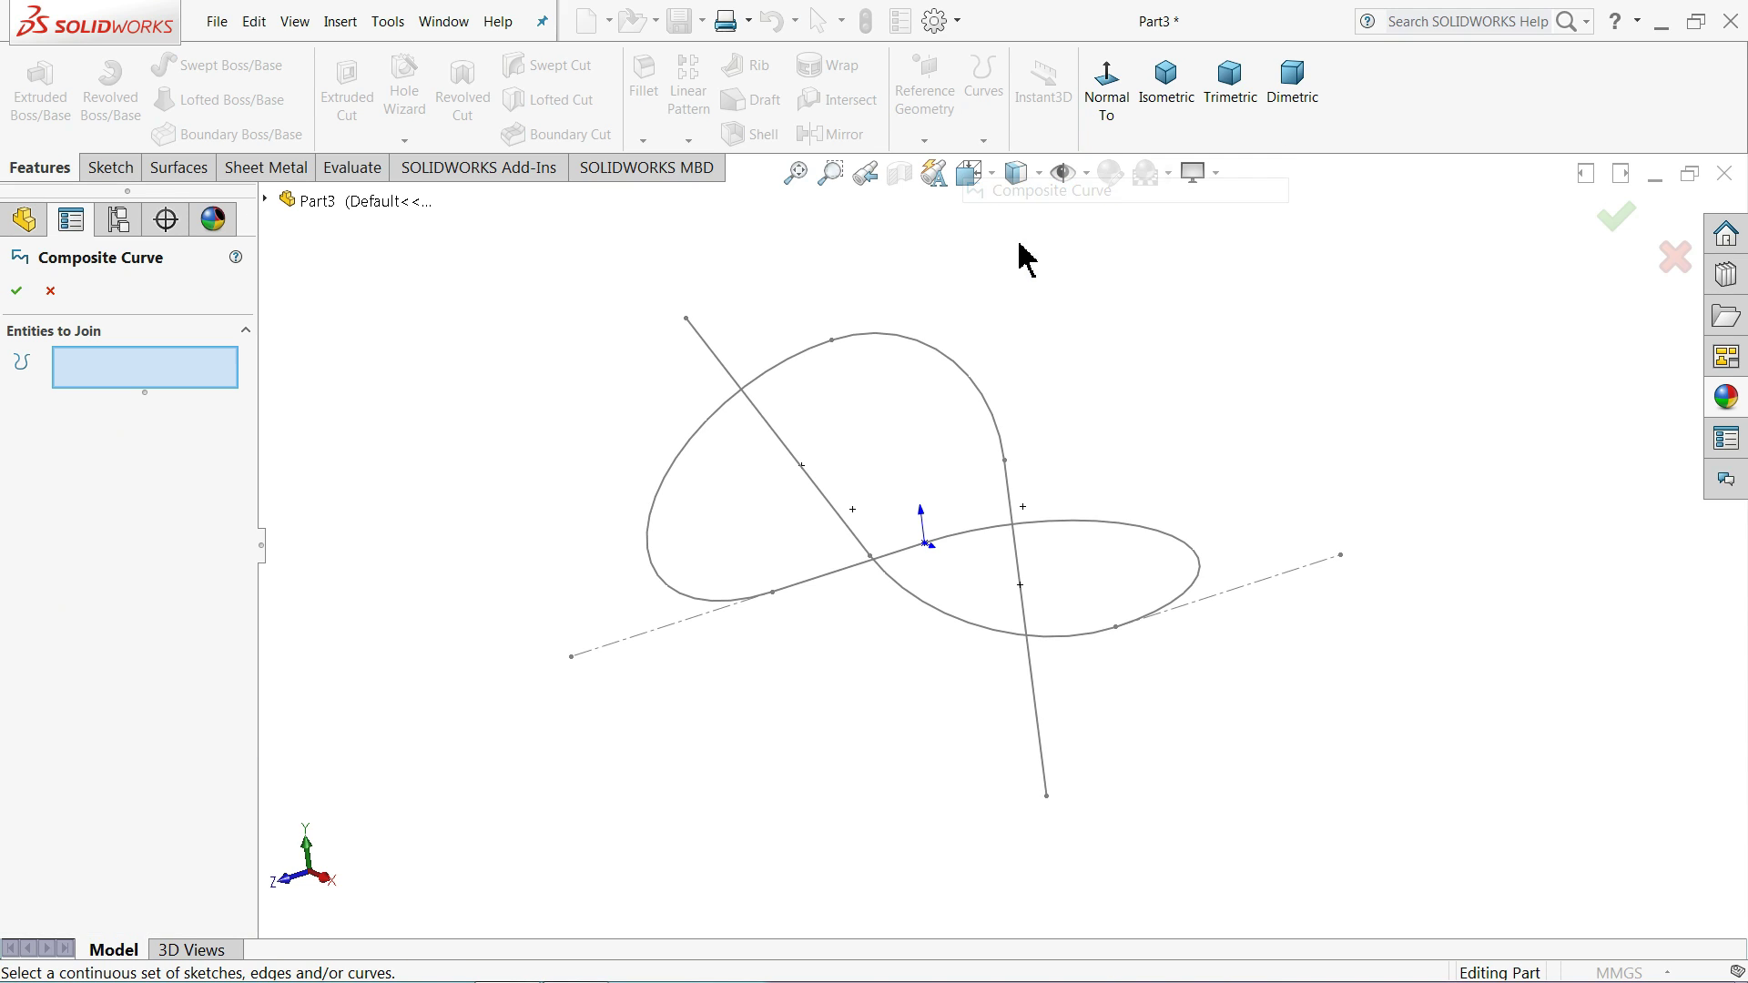
click(769, 431)
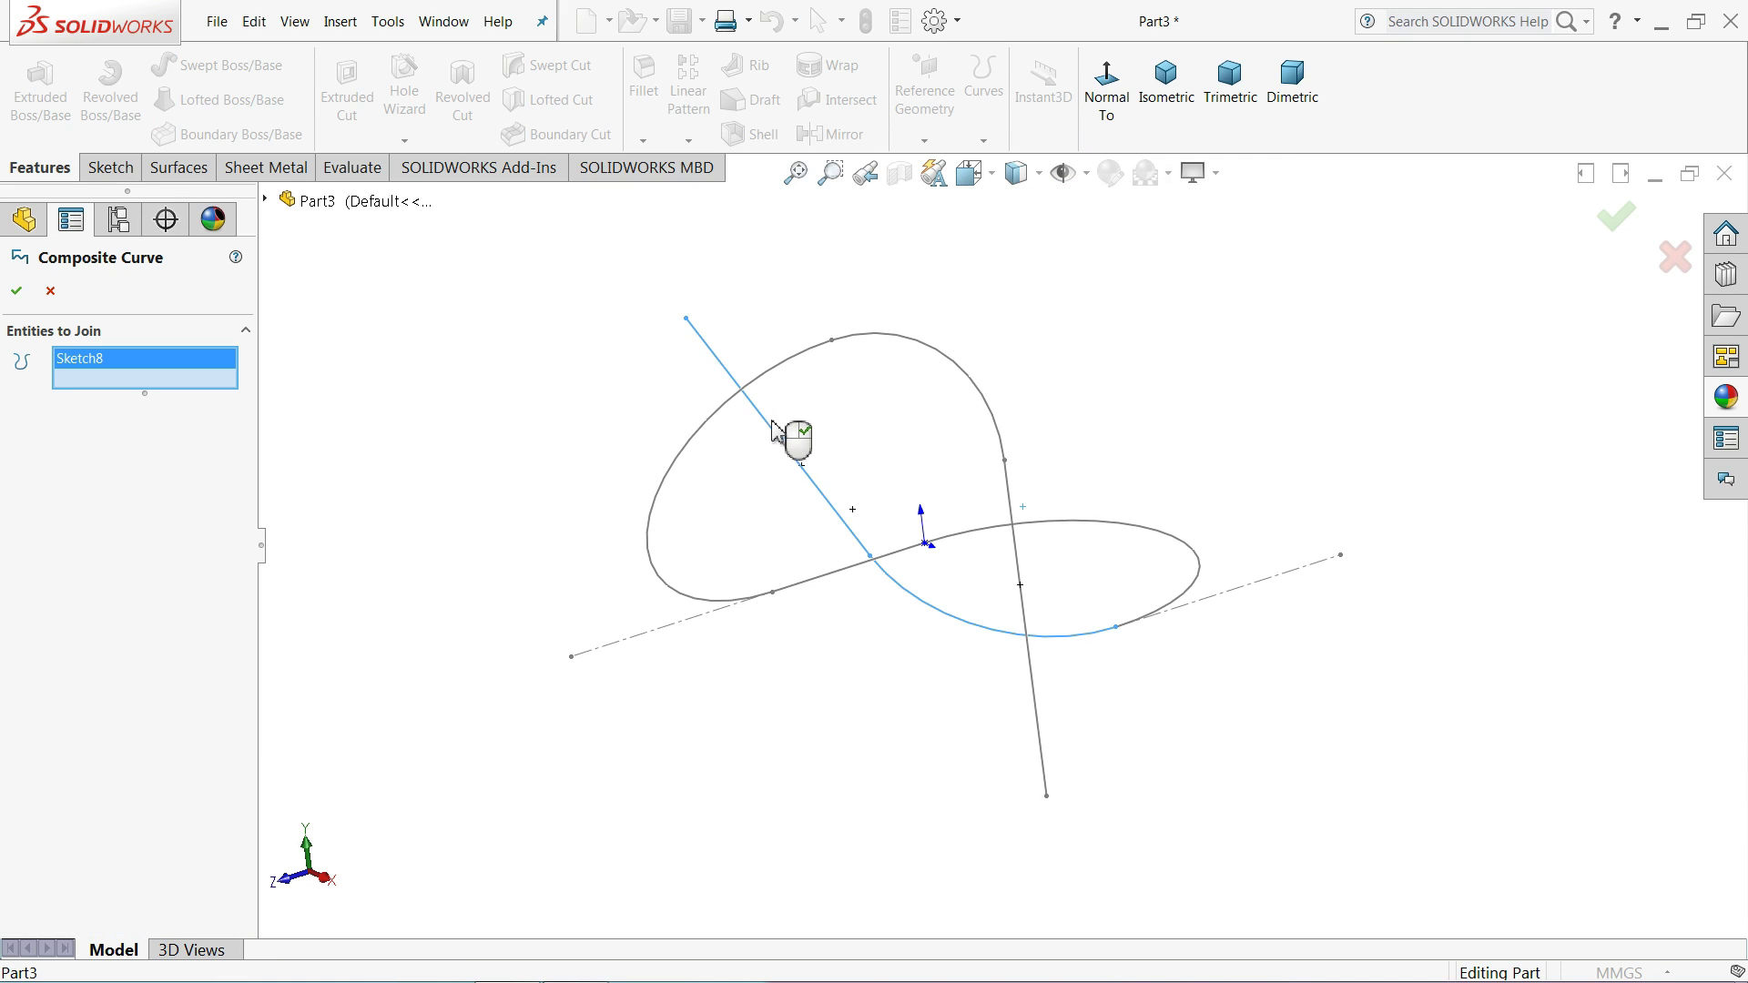
click(1197, 592)
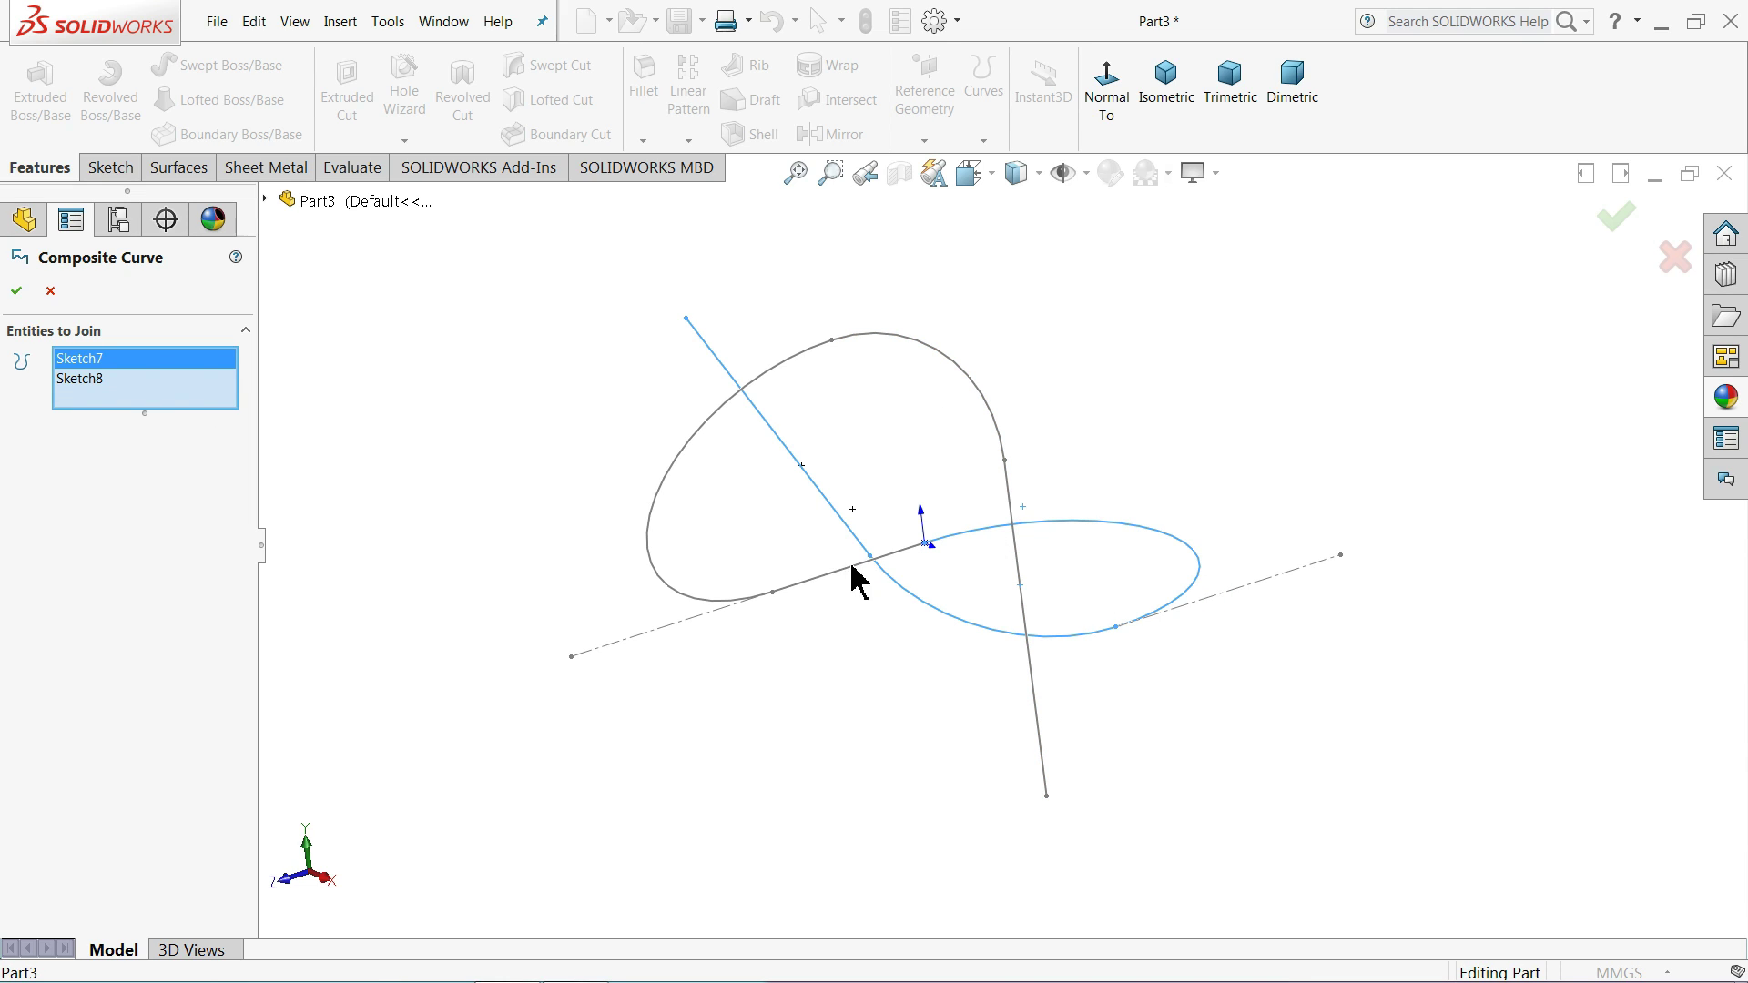
click(733, 615)
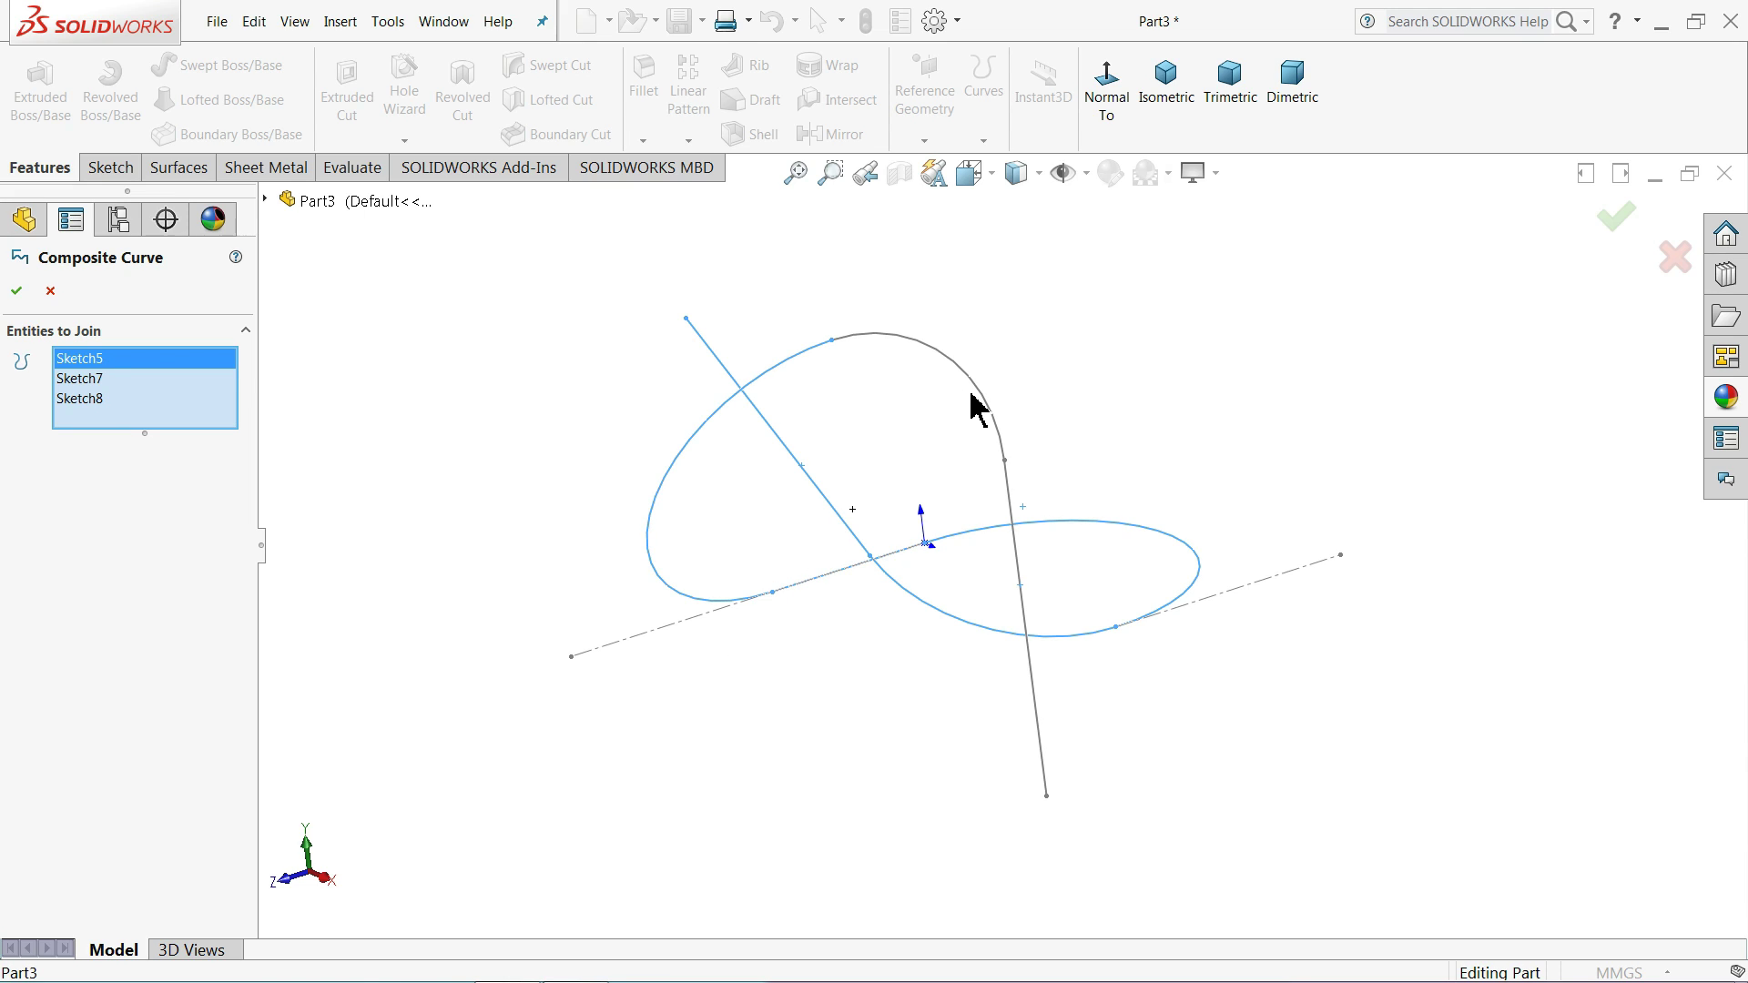
click(988, 450)
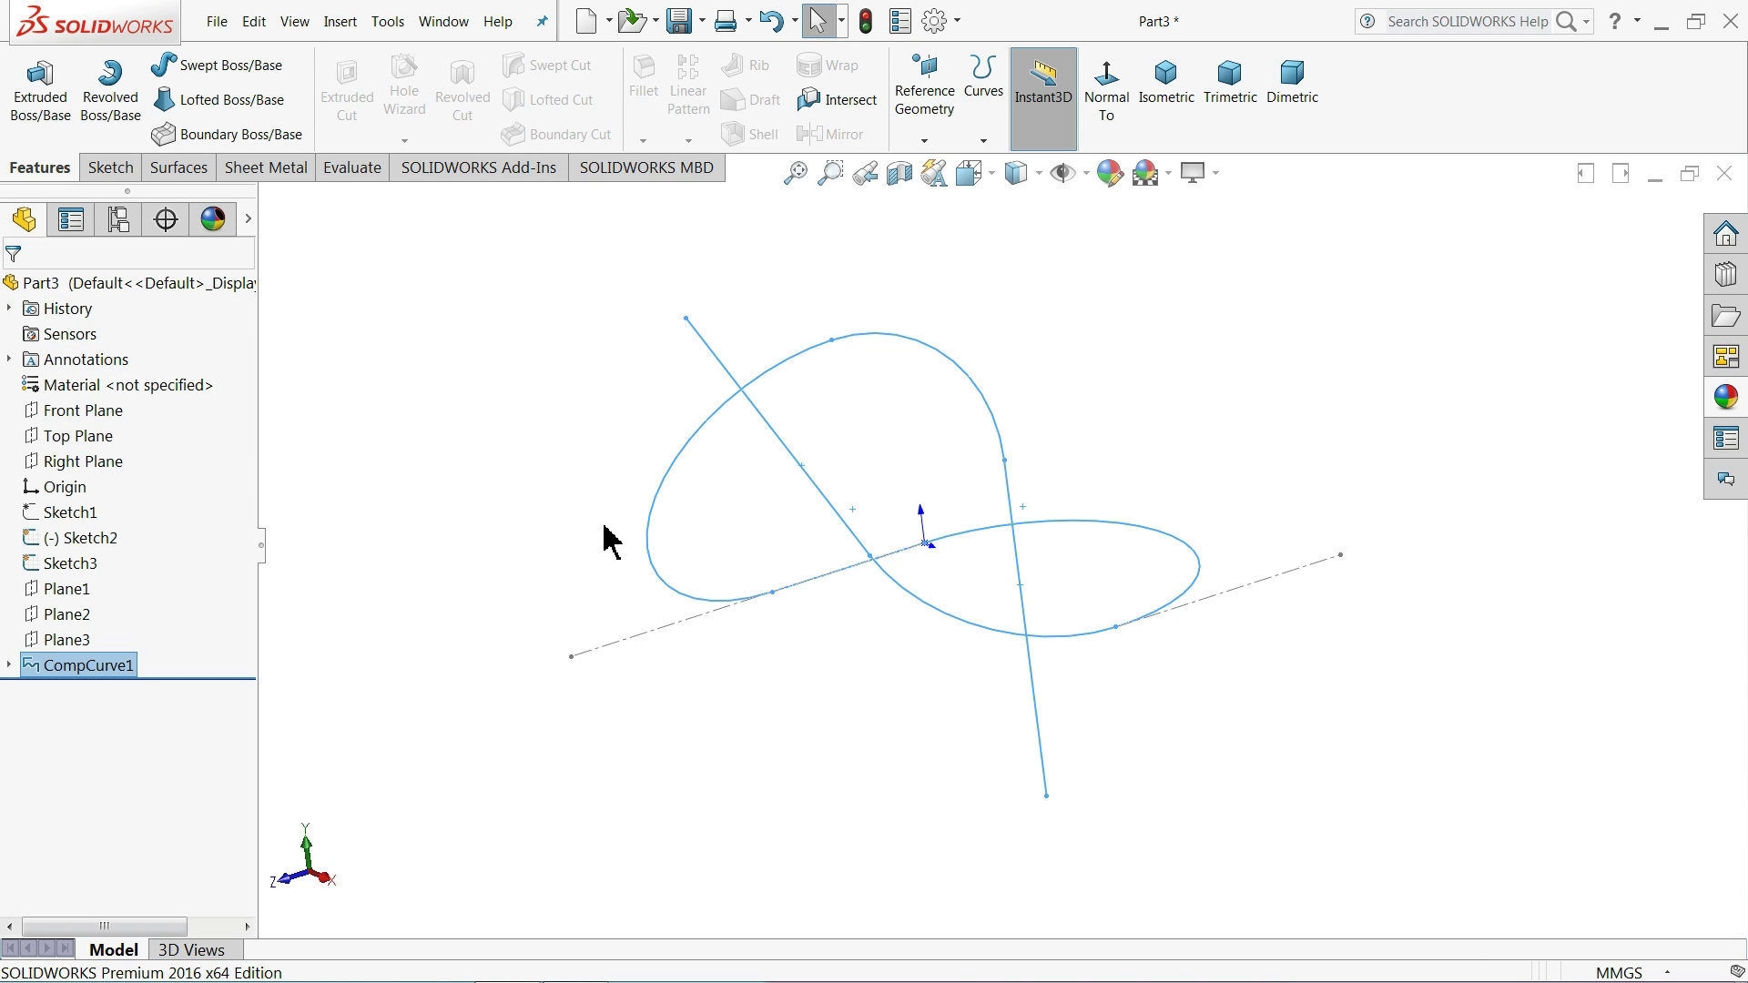
click(564, 492)
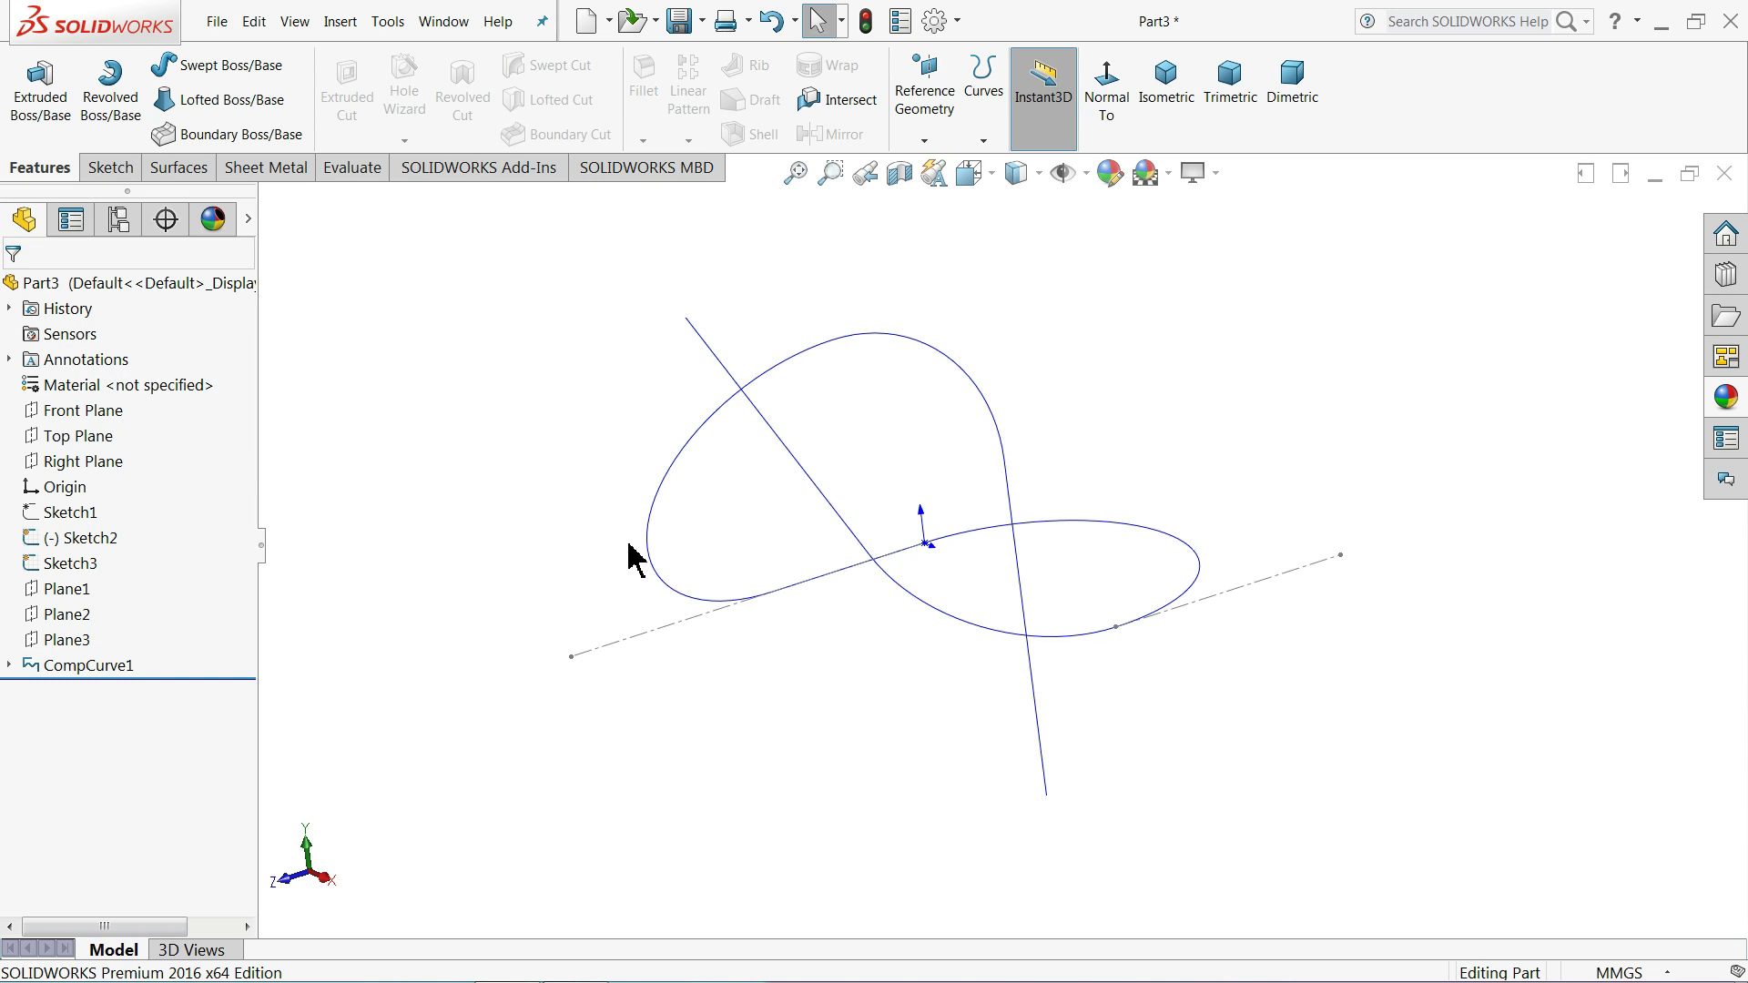
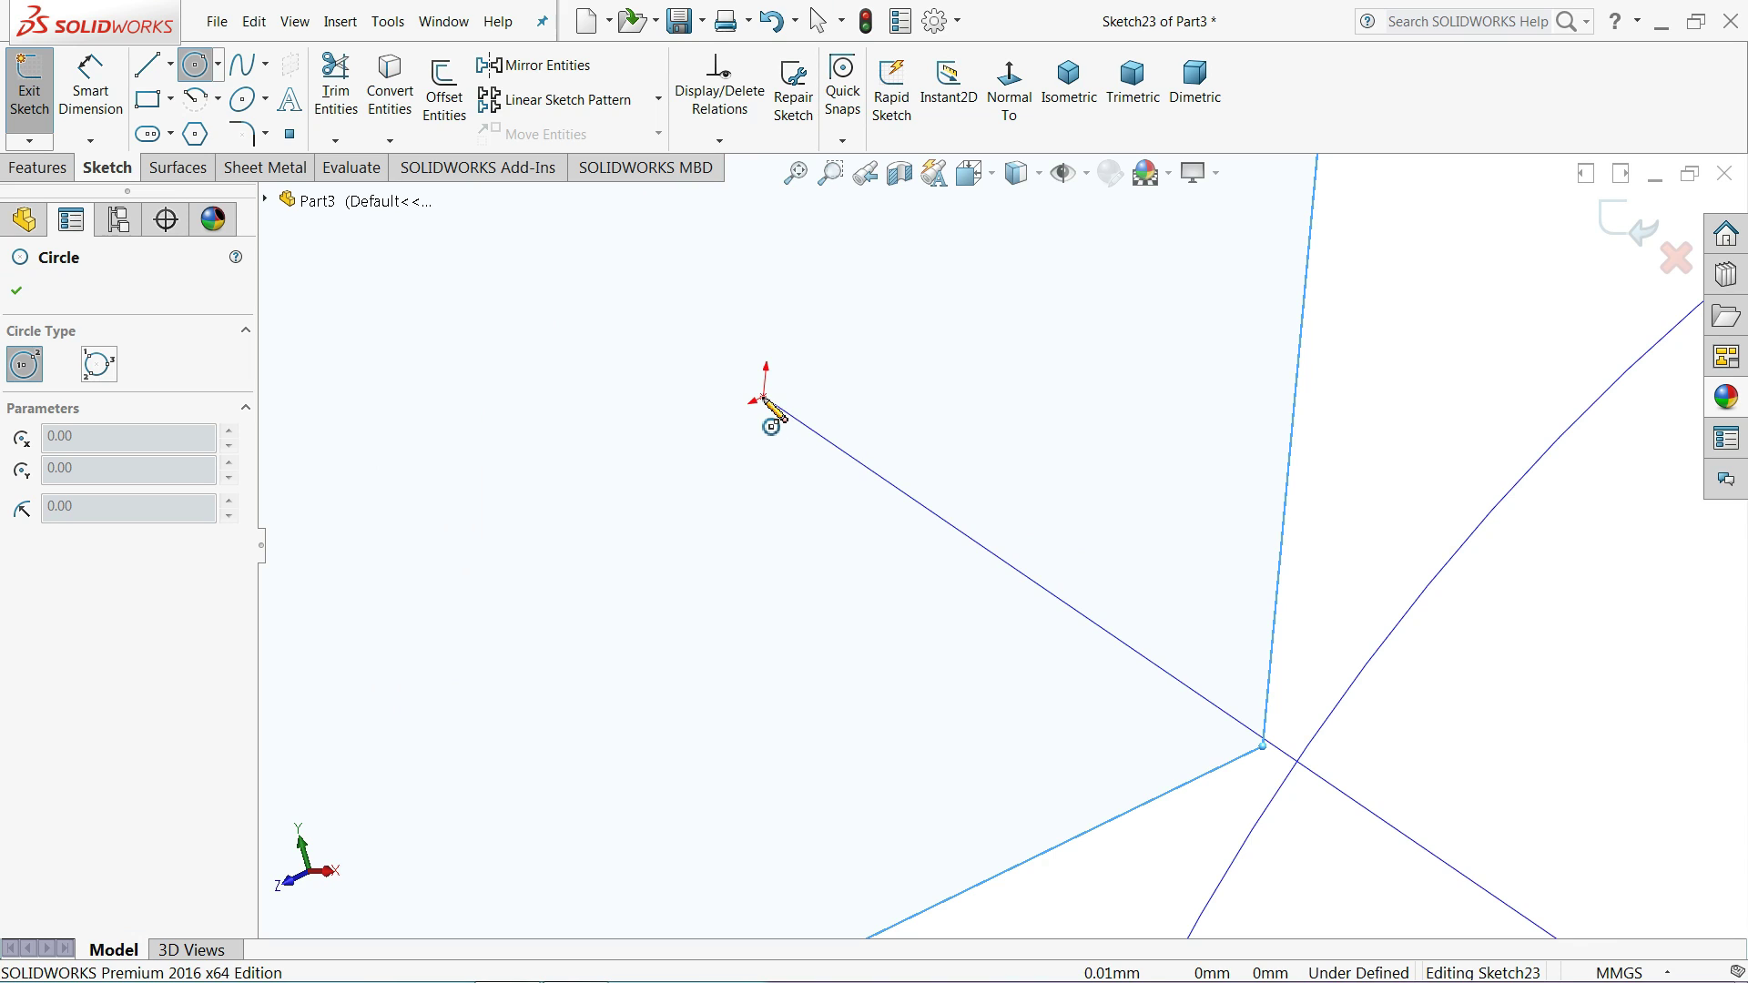
- Sketch a circle of about 0.99 mm radius on Plane4, centred near the composite curve's free end
click(766, 394)
click(863, 173)
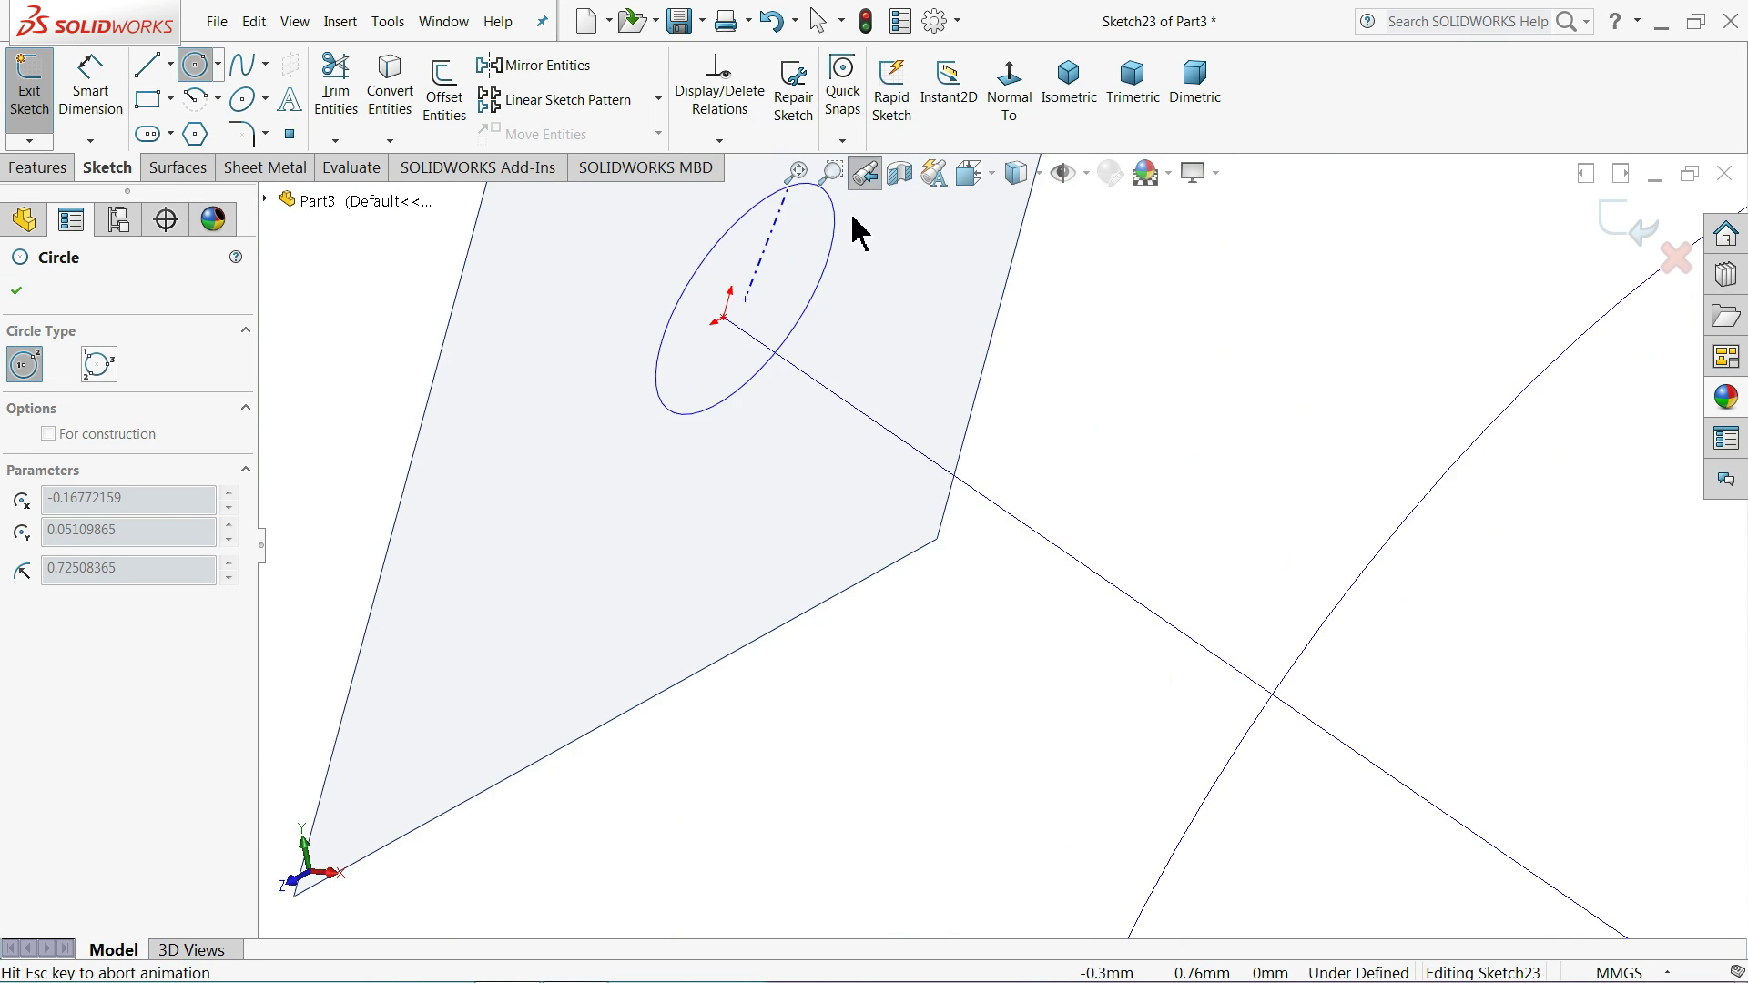
mouse_move(860, 350)
middle_down()
mouse_move(722, 379)
mouse_move(734, 359)
mouse_move(659, 308)
middle_up()
scroll(714, 343, down, 5)
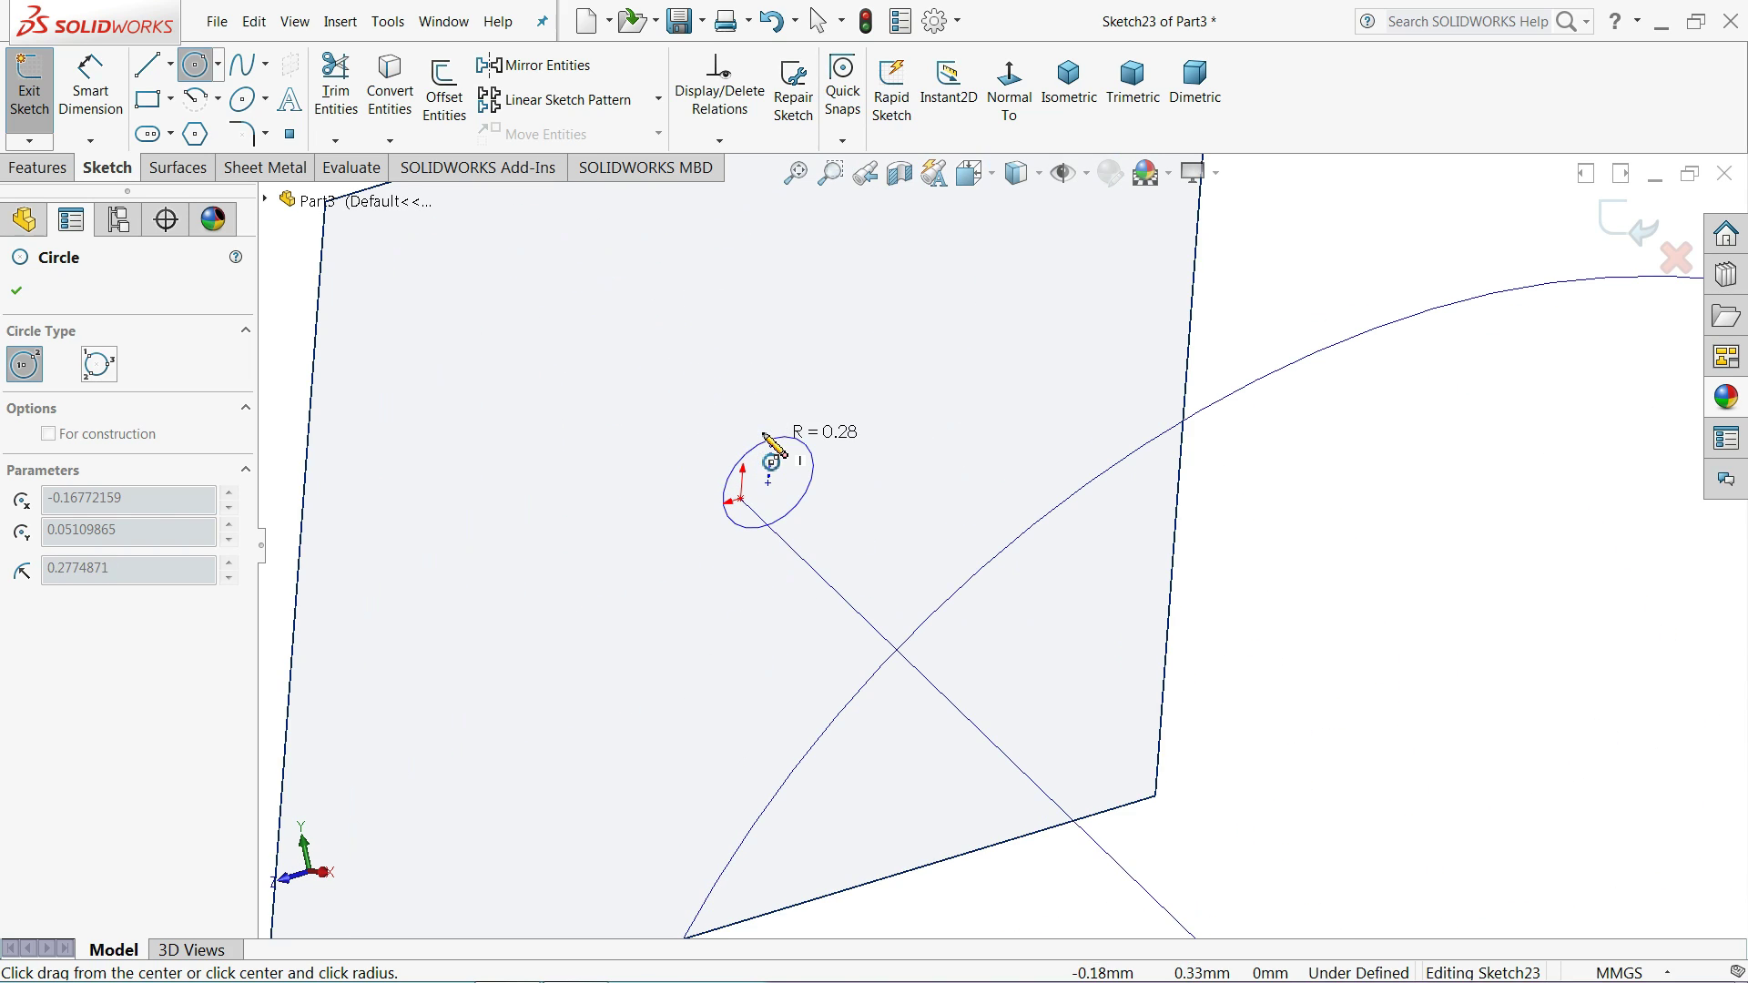
click(810, 321)
right_click(1277, 239)
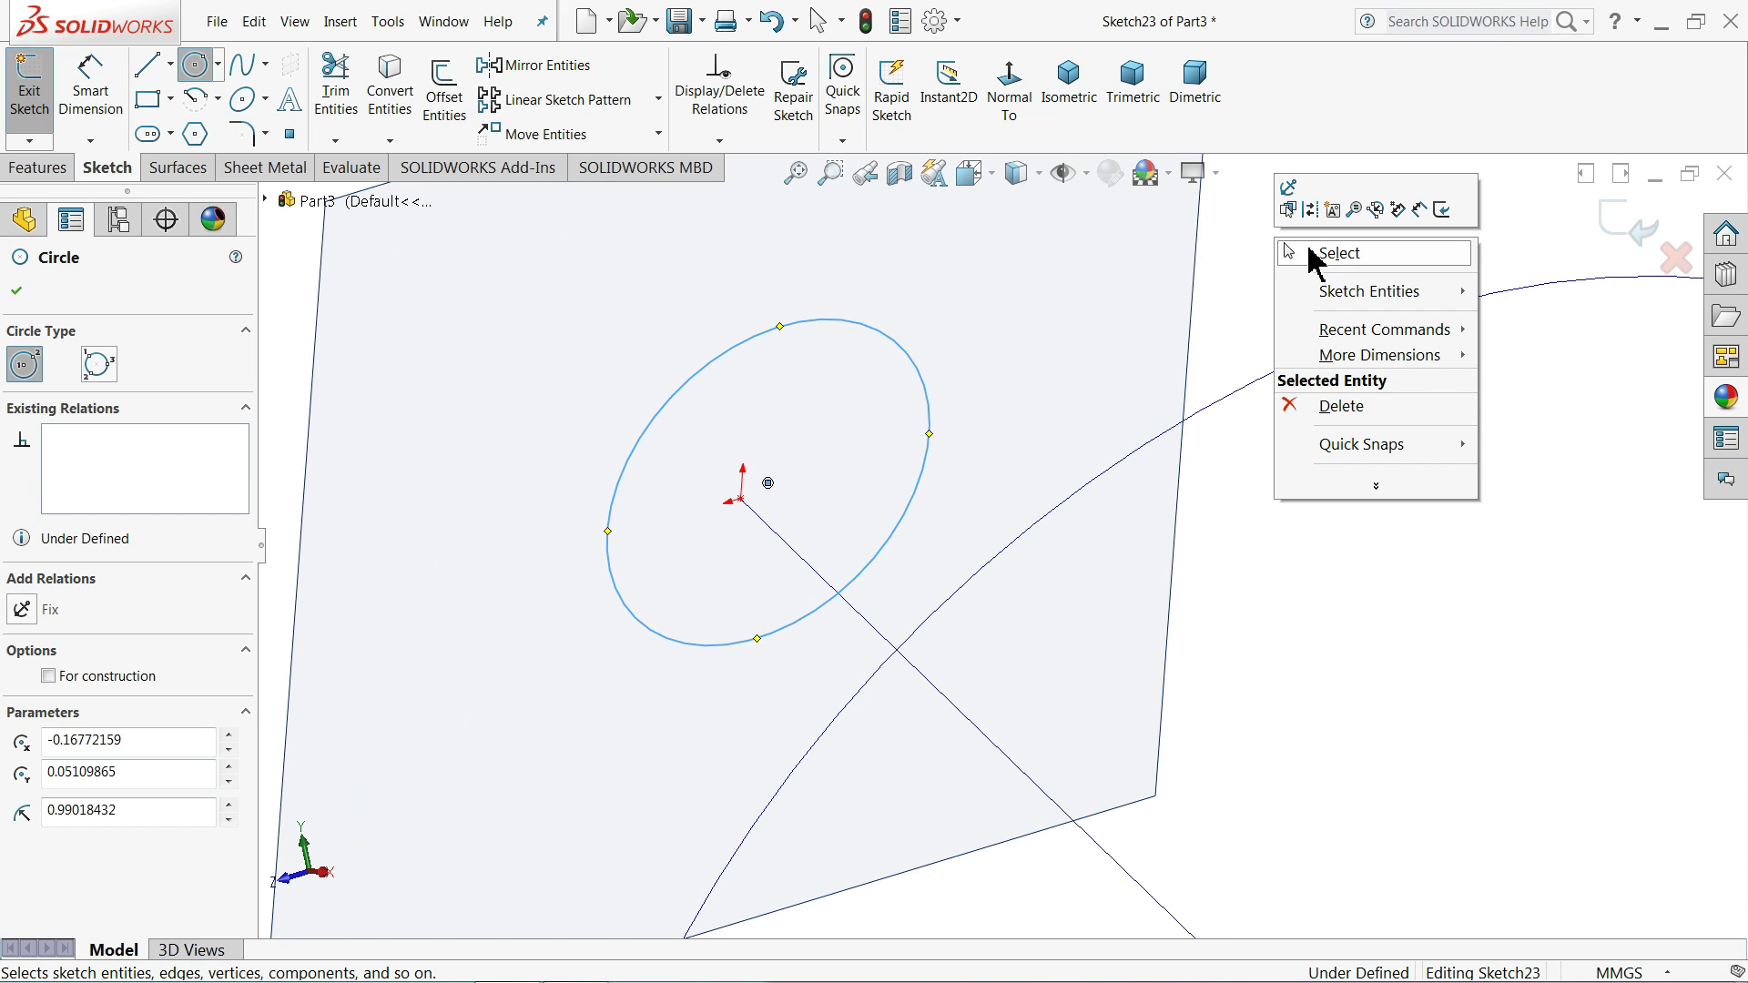
click(1330, 250)
- Dimension the circle's diameter at 5.05 mm
key(d)
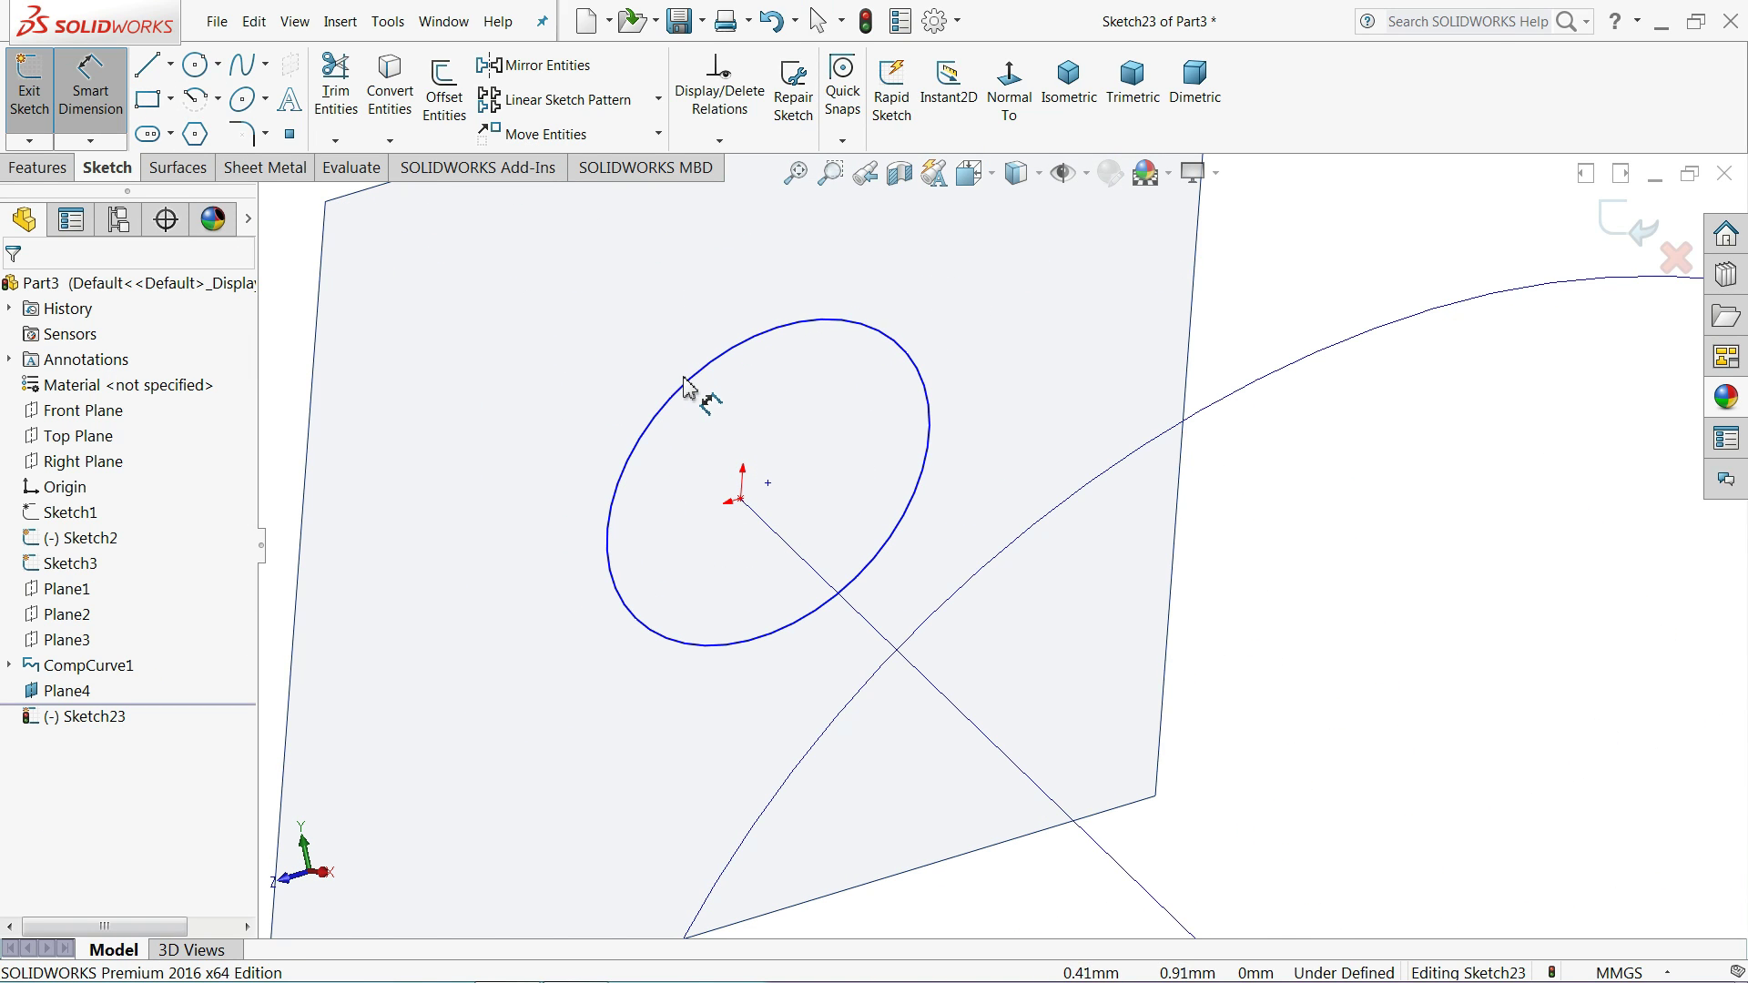
click(692, 387)
click(656, 345)
text(5.05)
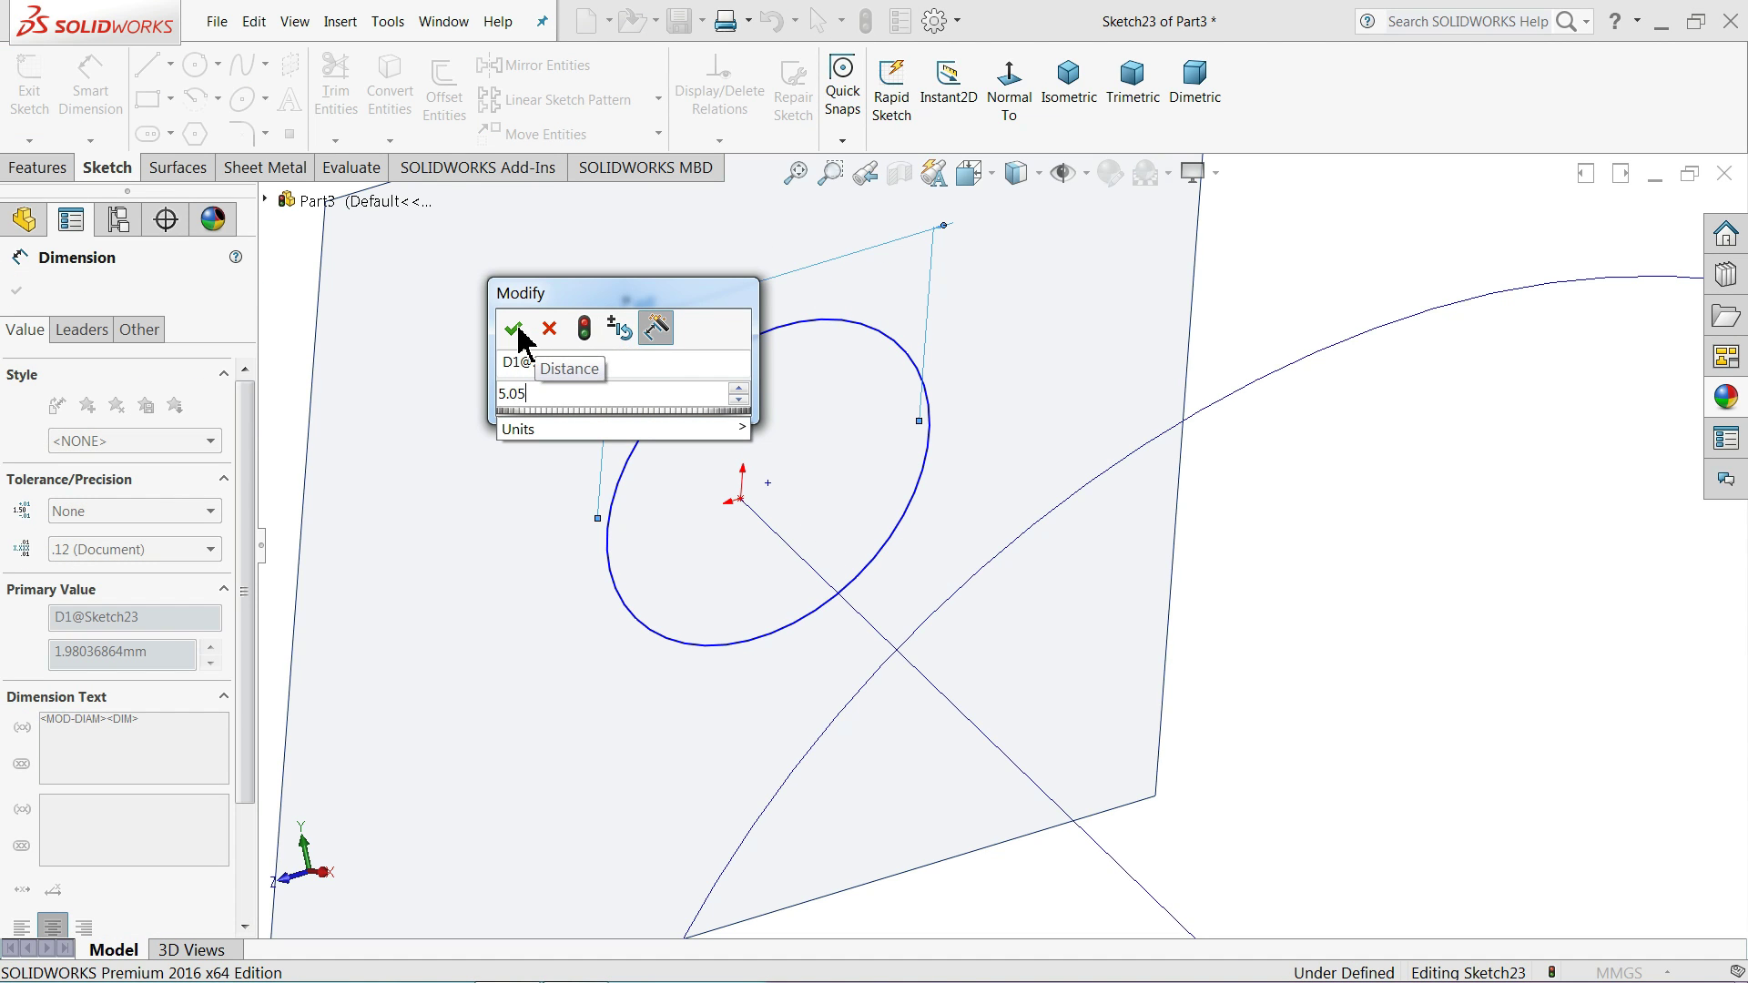
click(514, 330)
scroll(851, 501, up, 5)
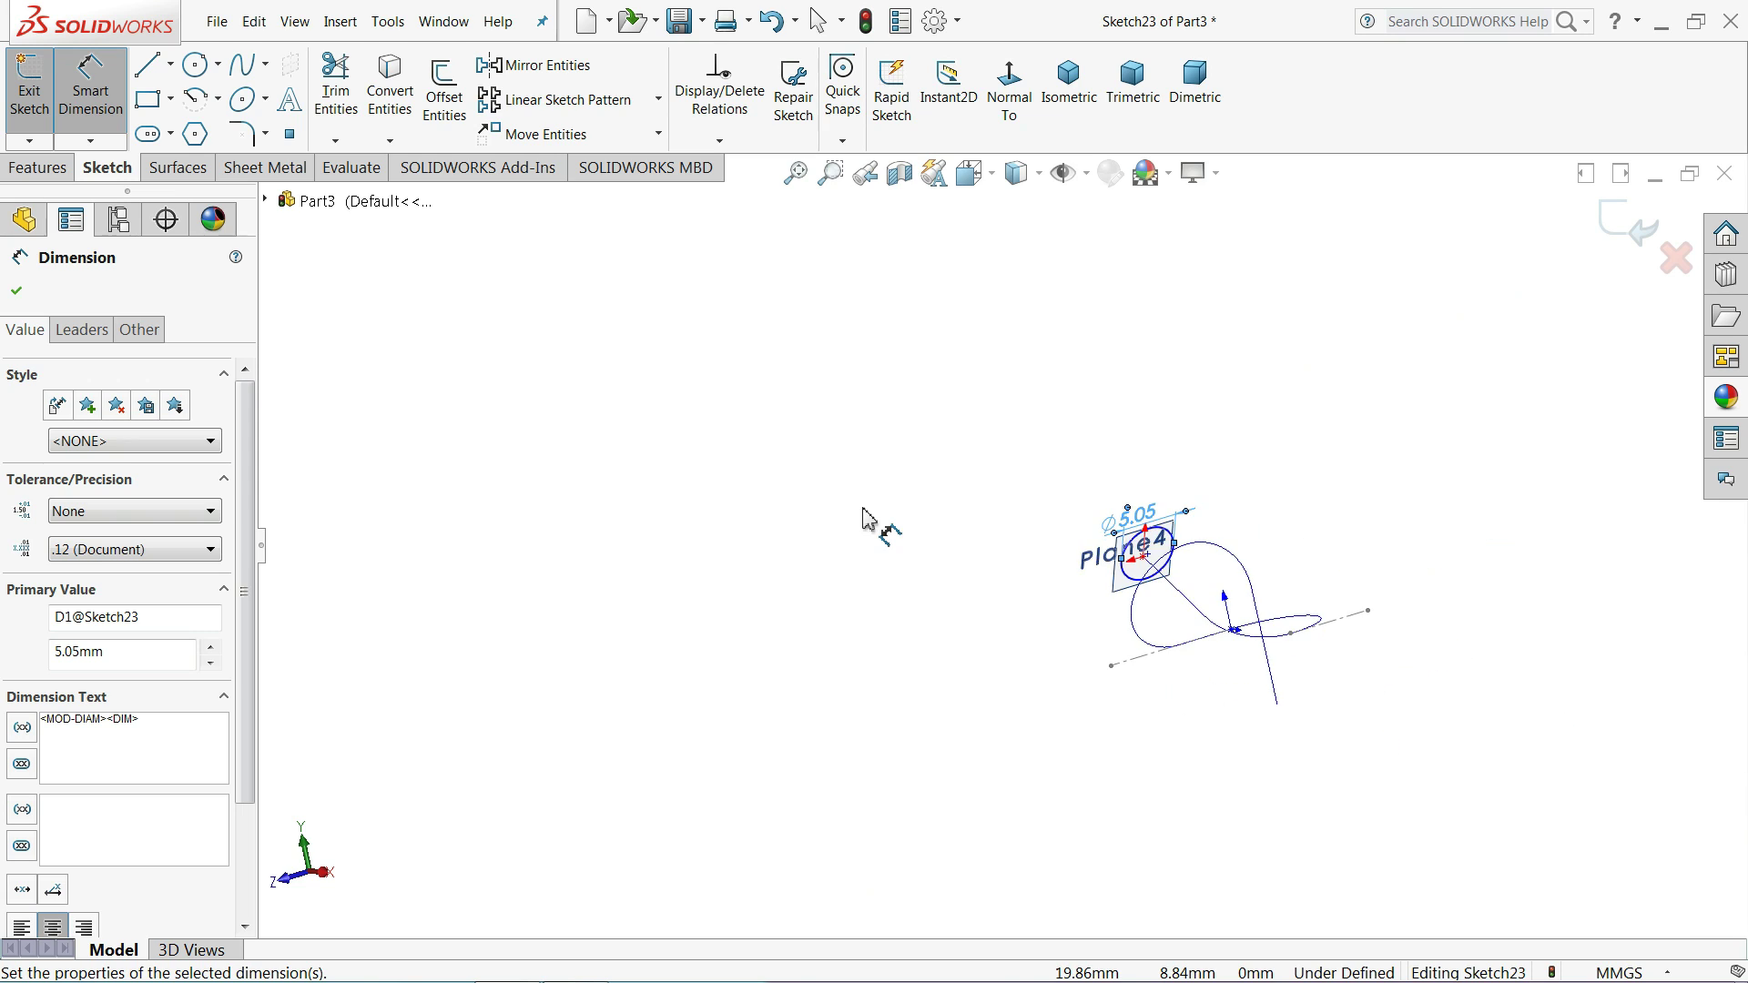
- Move the diameter dimension slightly away from the circle and set it to 5 mm
scroll(1357, 635, down, 5)
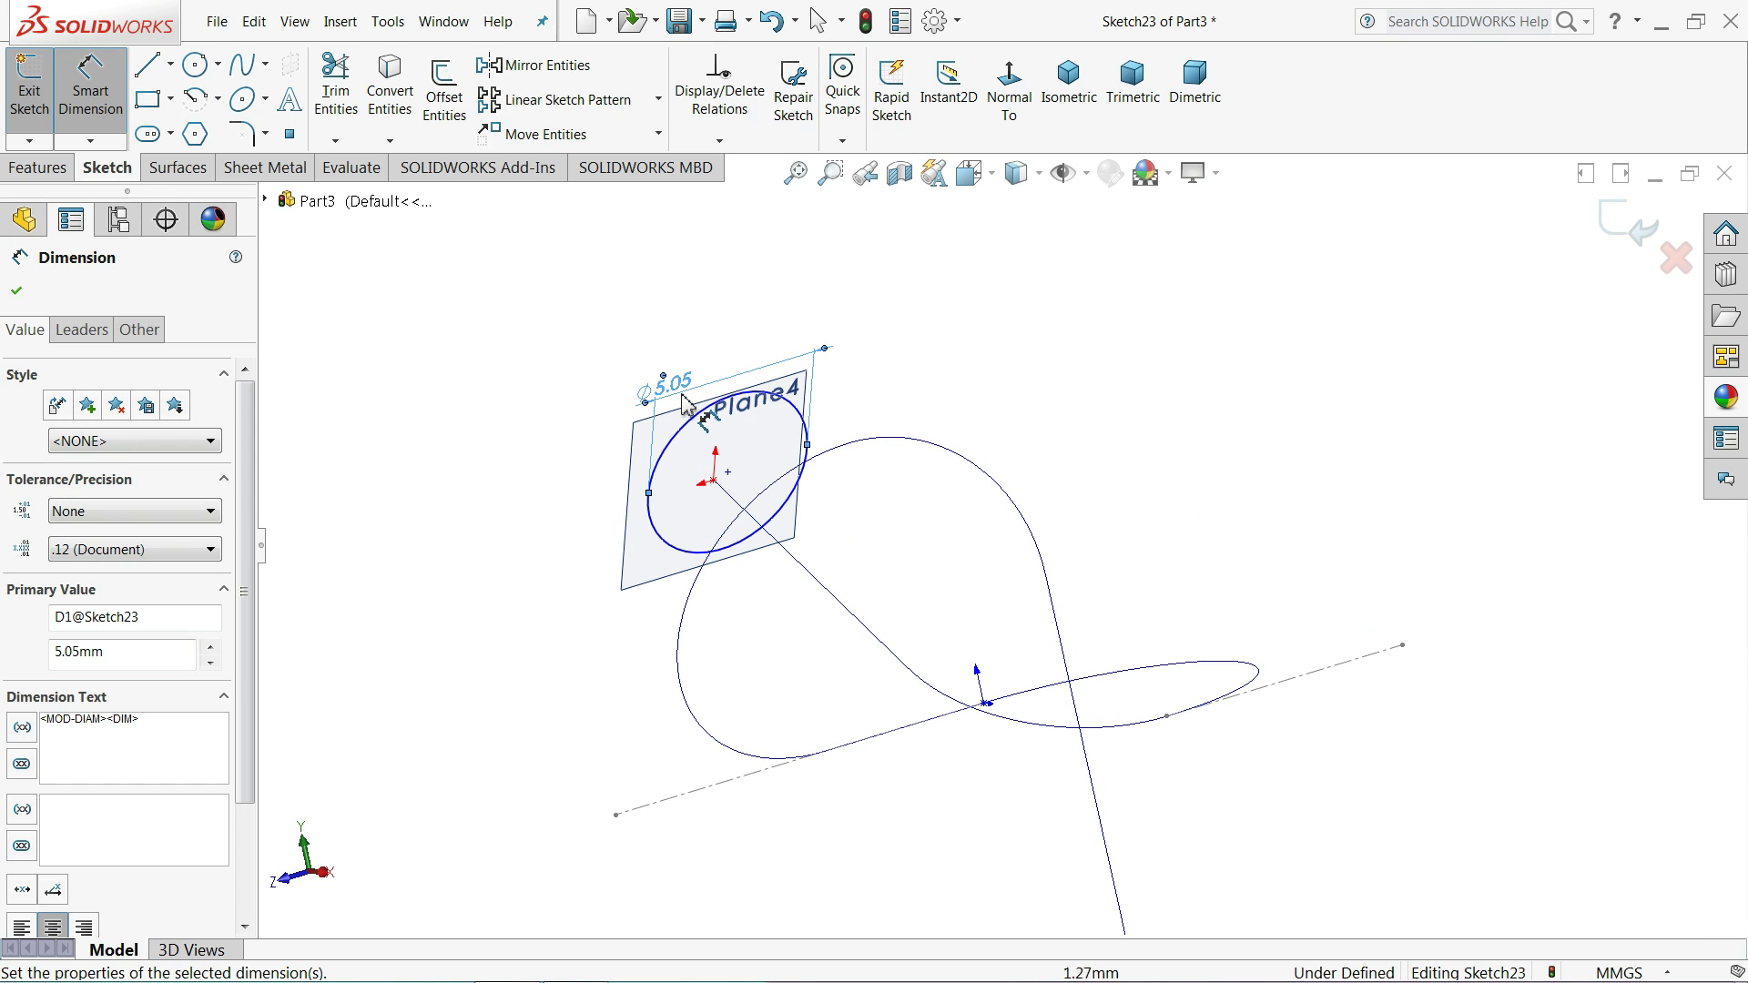
drag(687, 403, 679, 393)
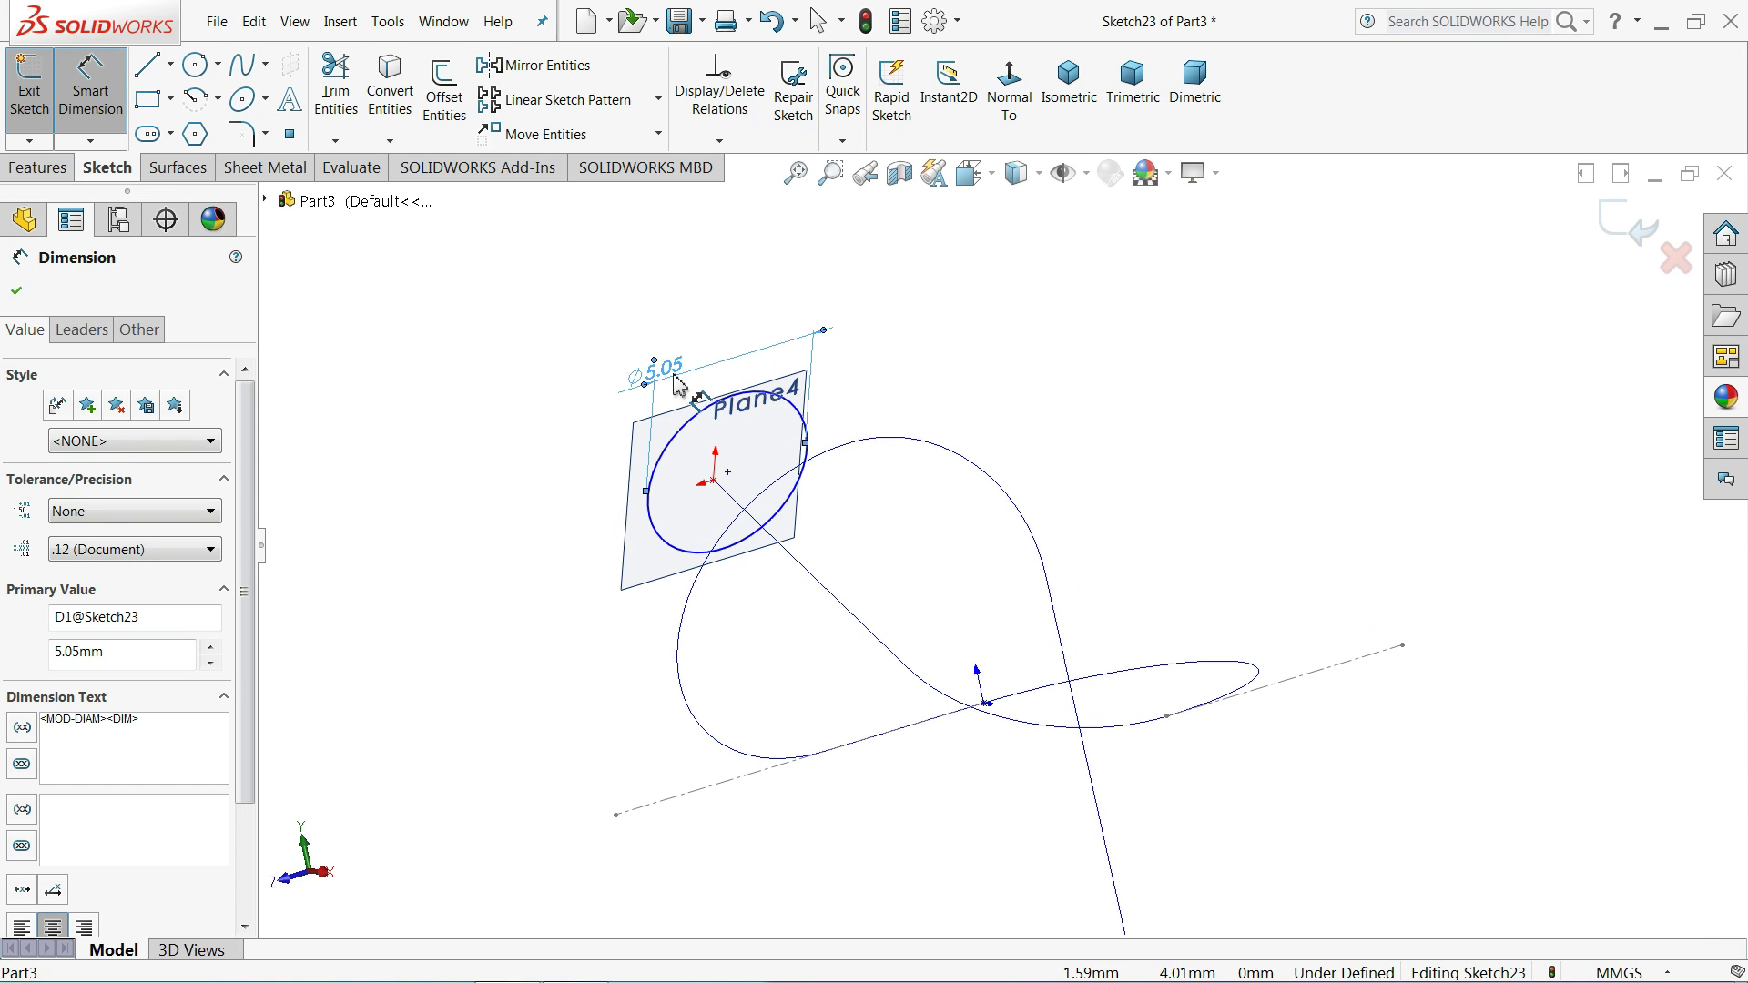
double_click(679, 382)
text(5)
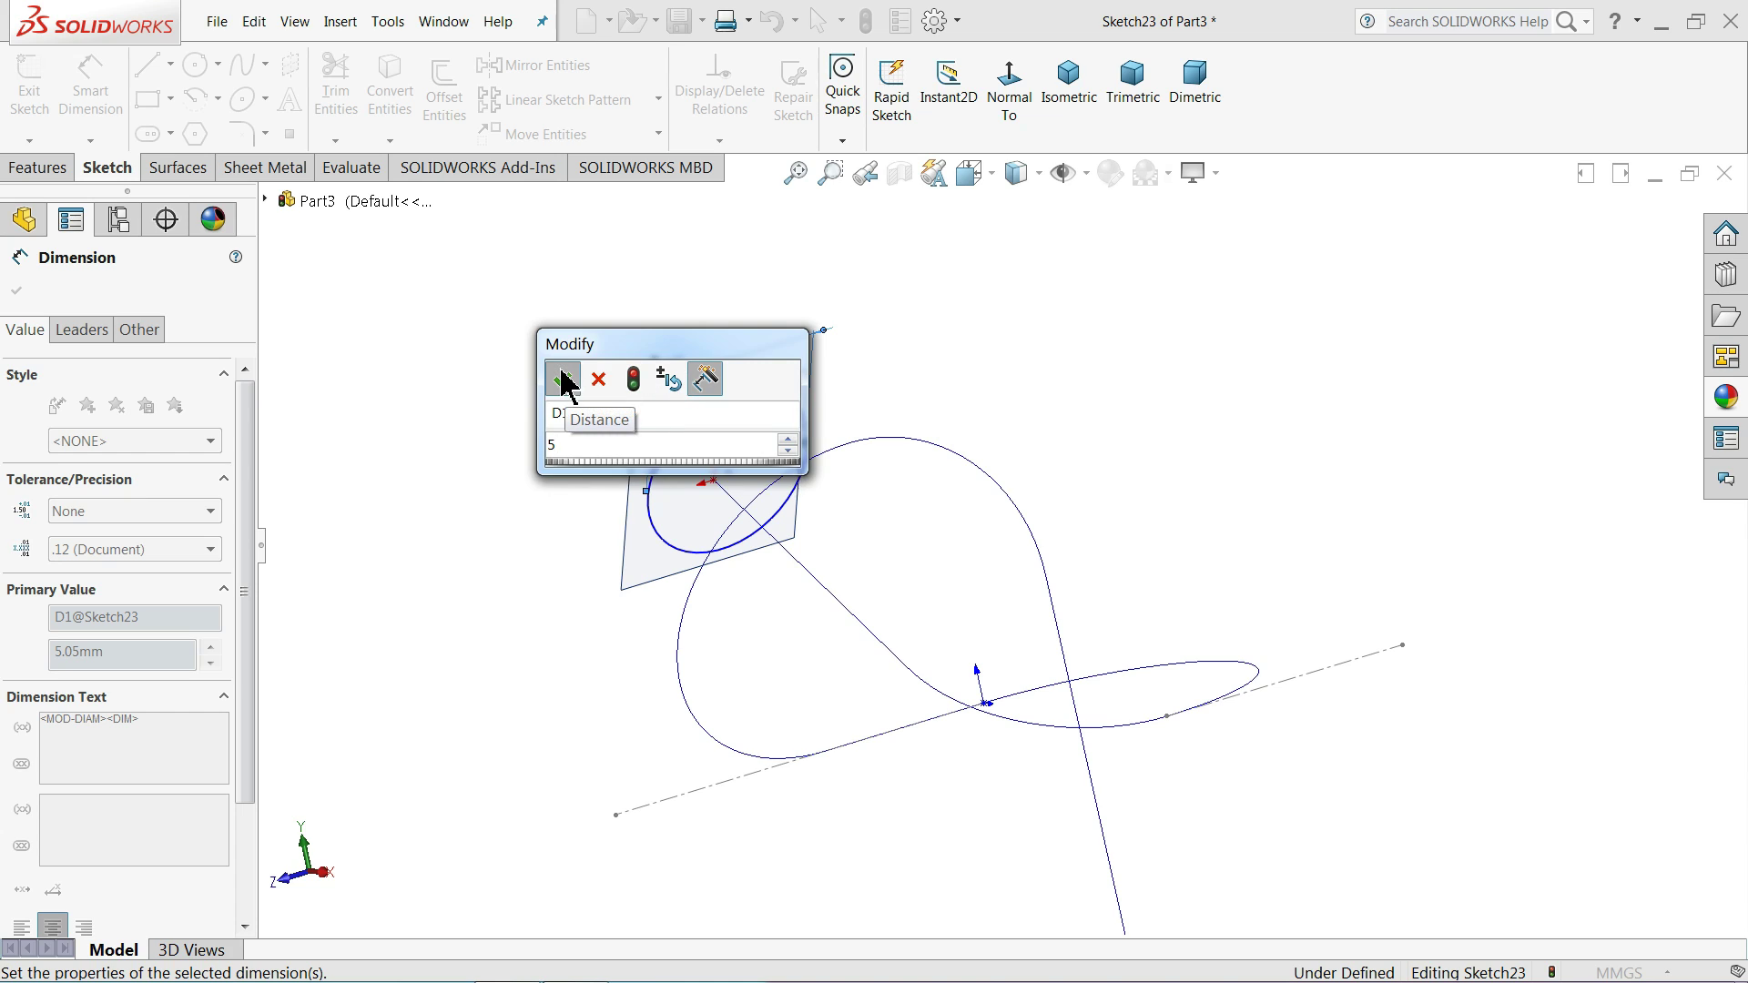
click(563, 379)
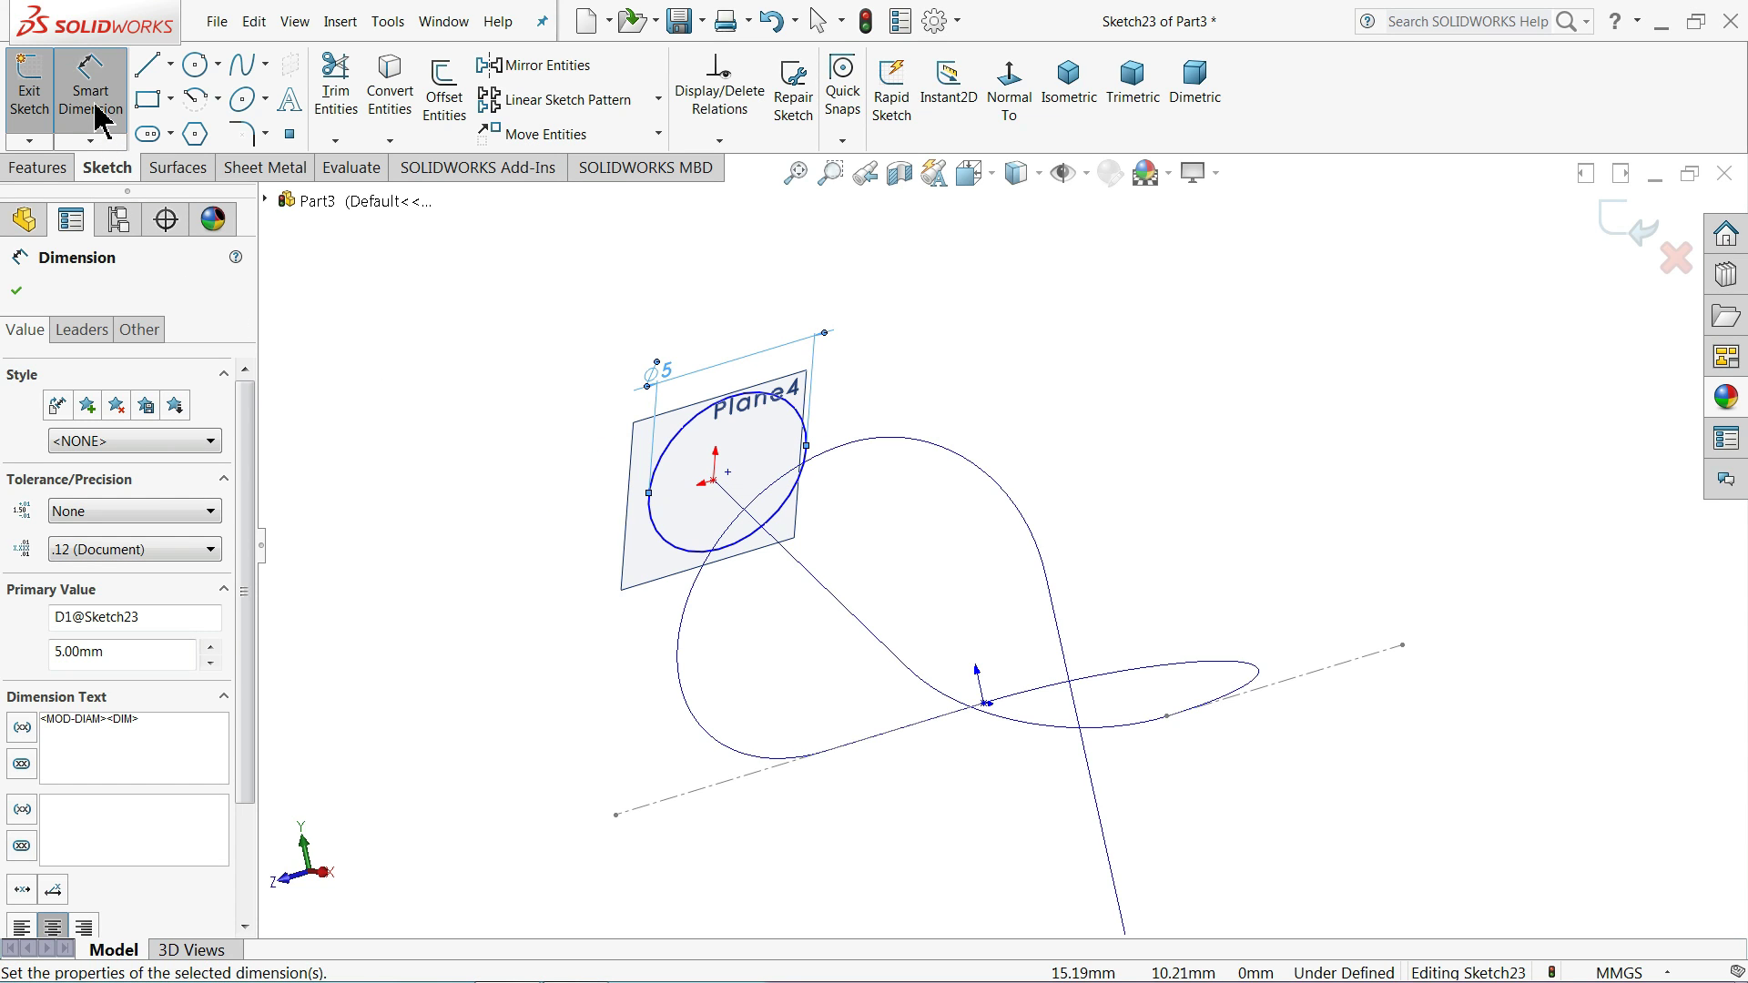
click(96, 107)
- Add a Pierce relation between the circle's centre and the composite curve, and finish the sketch
scroll(625, 483, down, 5)
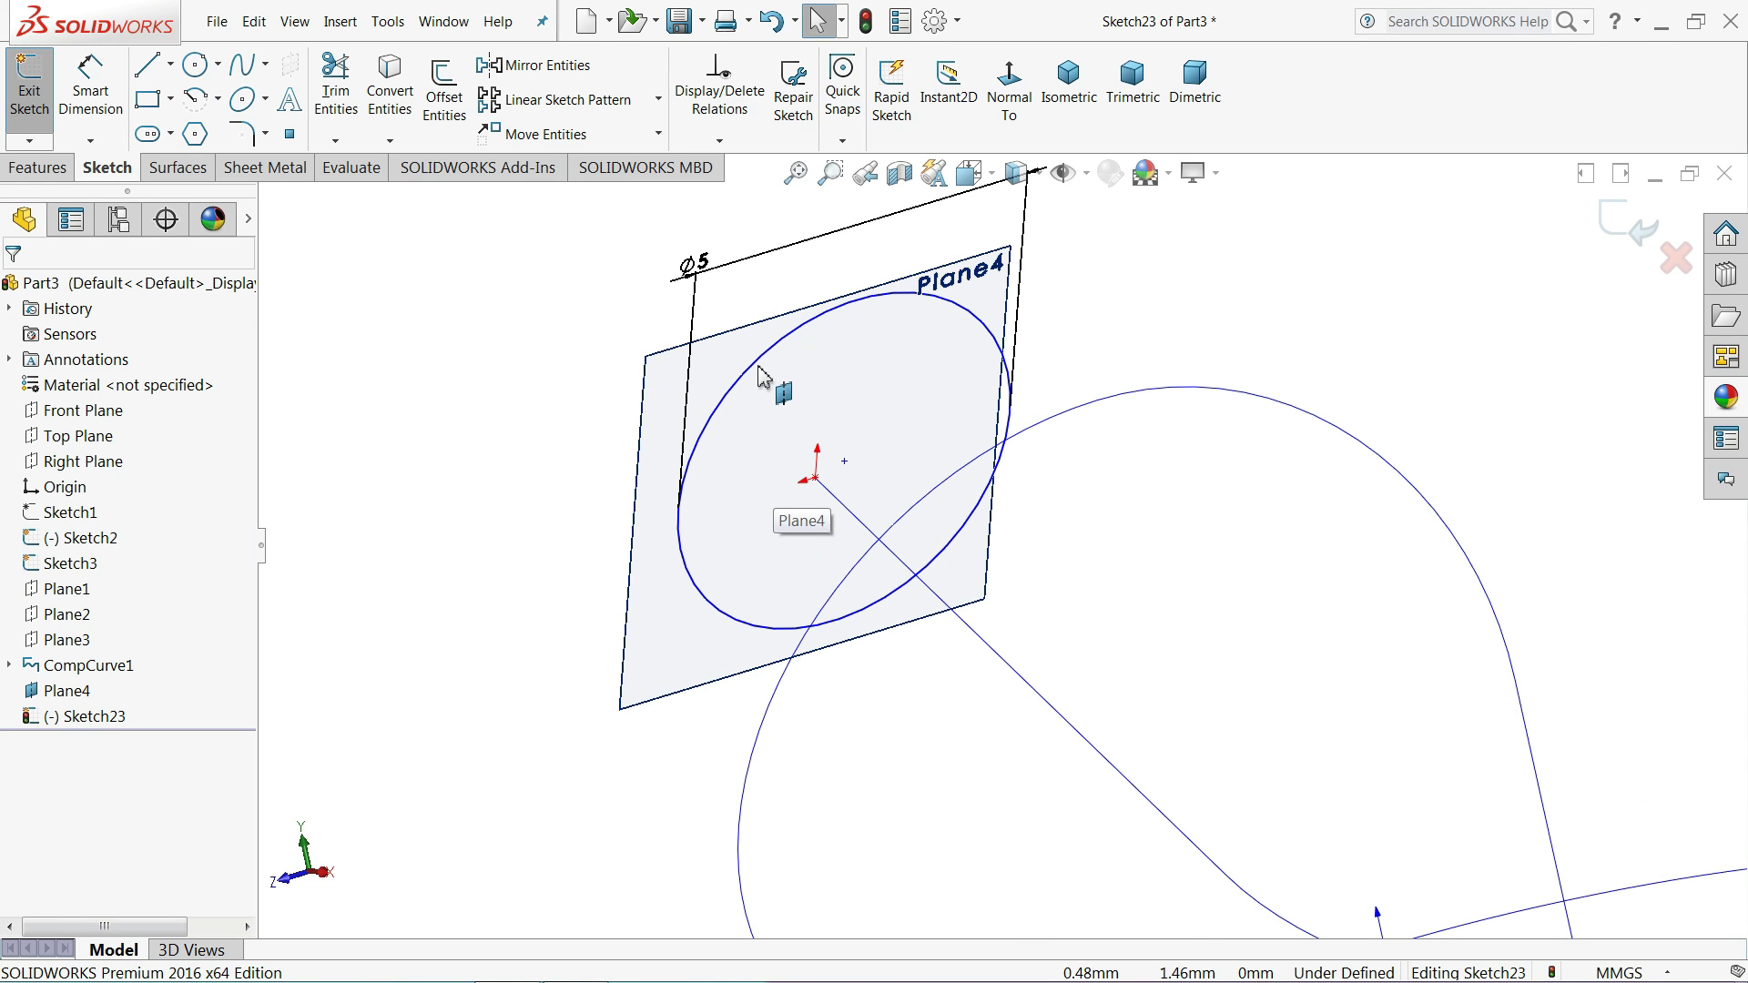
click(845, 461)
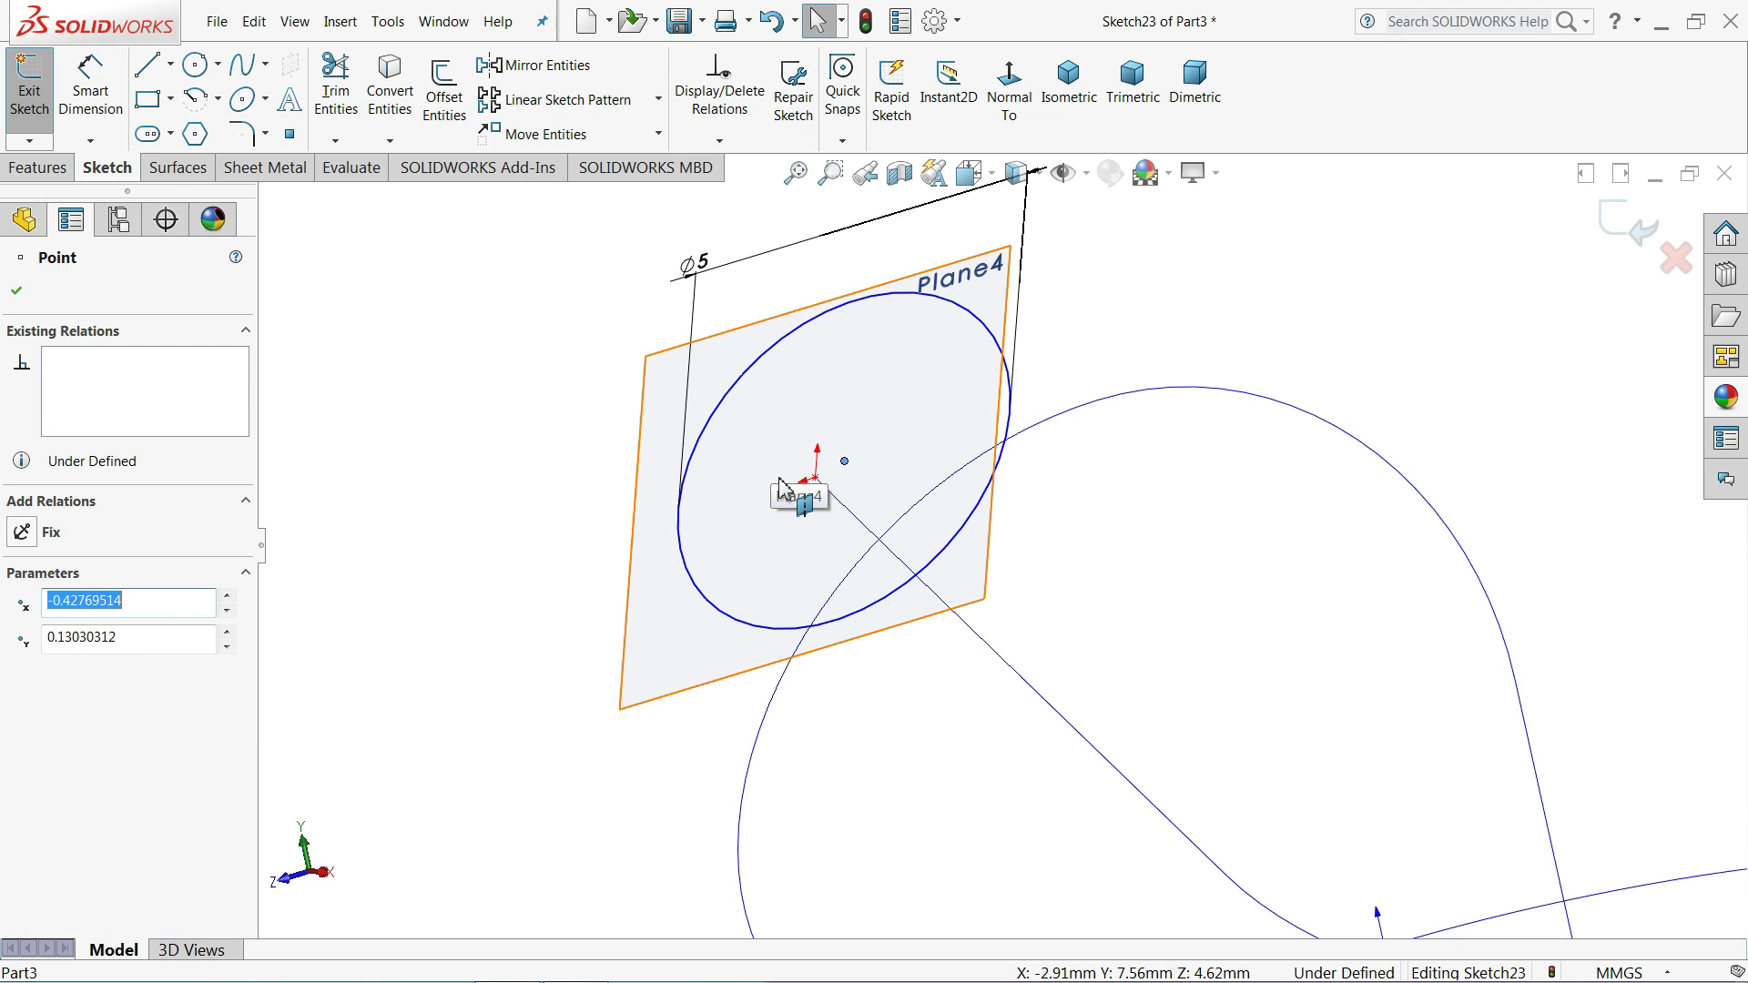
ctrl+click(844, 506)
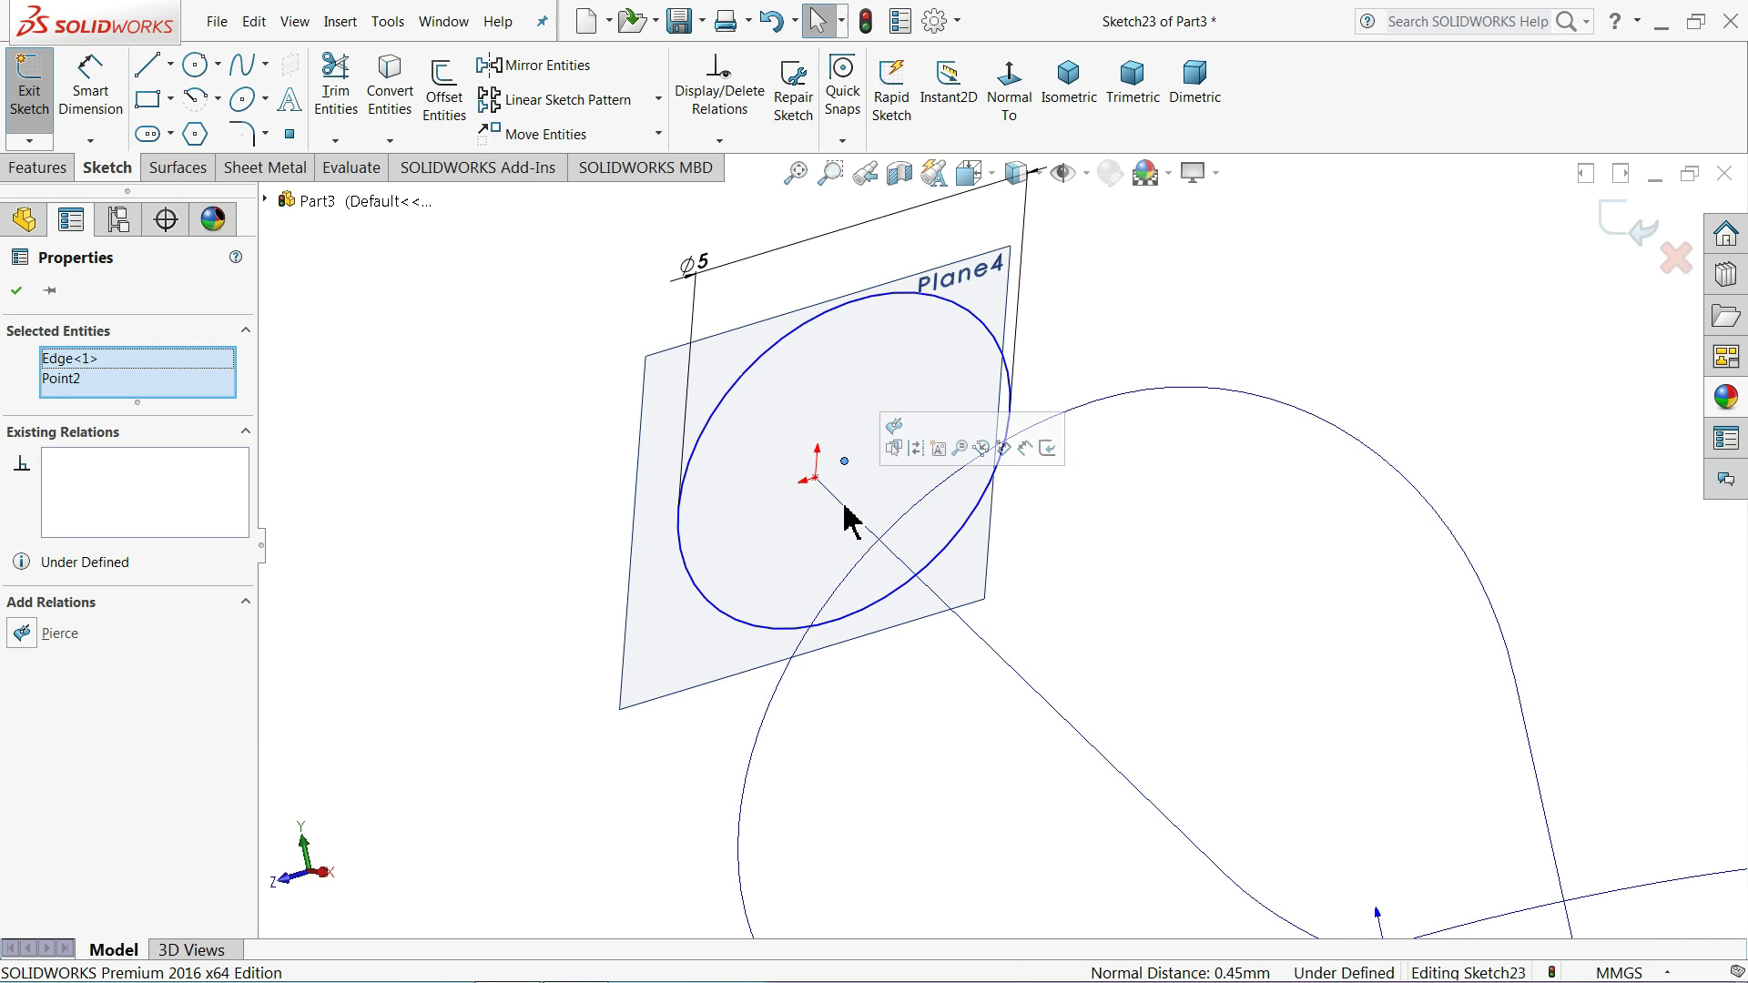
click(895, 428)
click(1073, 339)
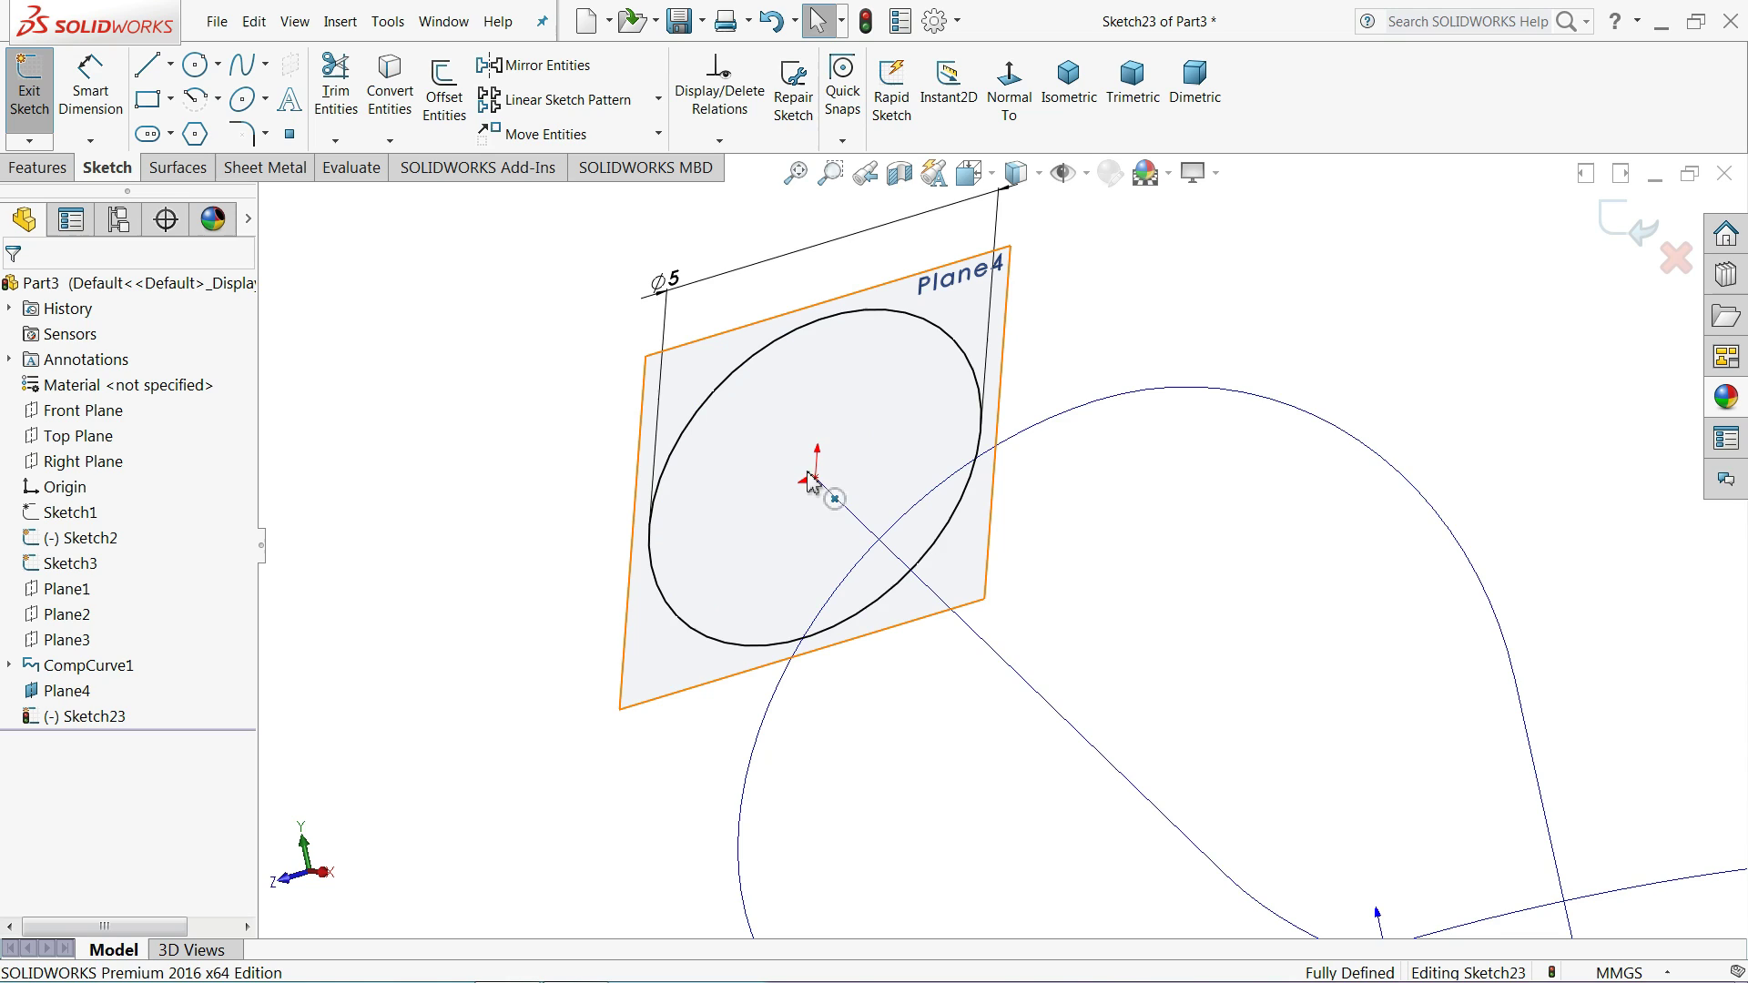
click(1613, 223)
- Create a swept boss using the circle on Plane4 as profile and the composite curve CompCurve1 as path
scroll(843, 445, up, 5)
mouse_move(844, 446)
middle_down()
mouse_move(874, 574)
mouse_move(893, 586)
middle_up()
scroll(1134, 642, down, 4)
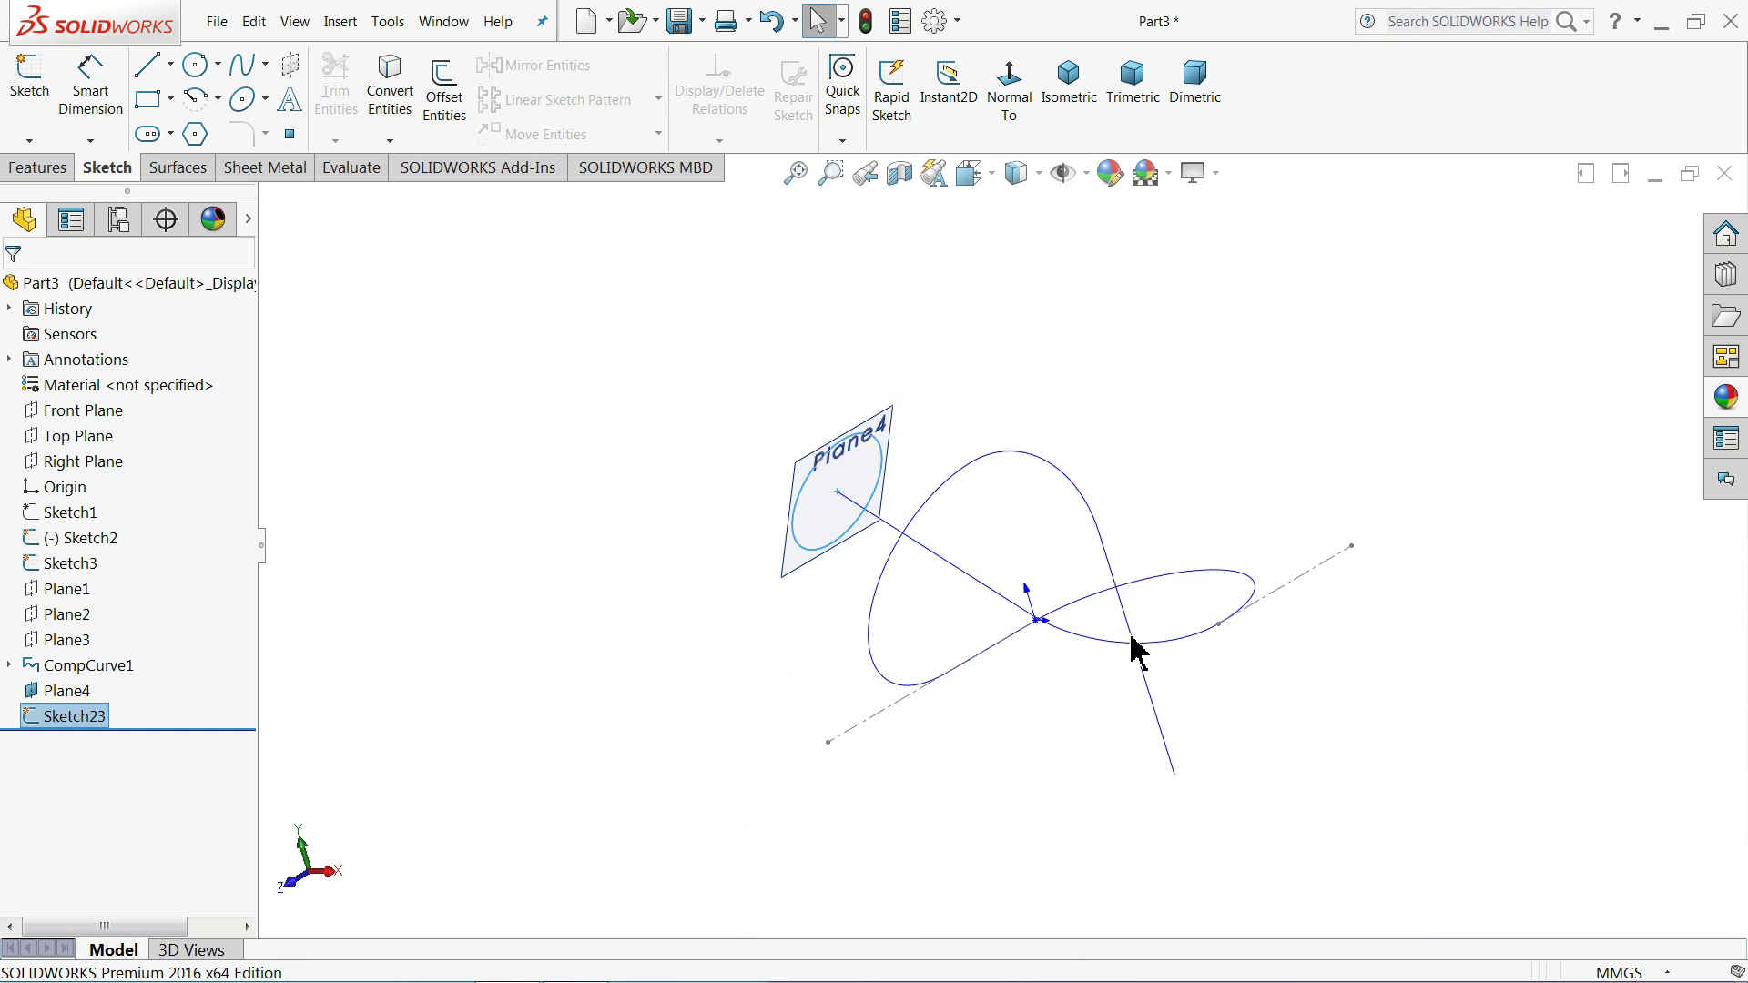
click(38, 167)
click(231, 66)
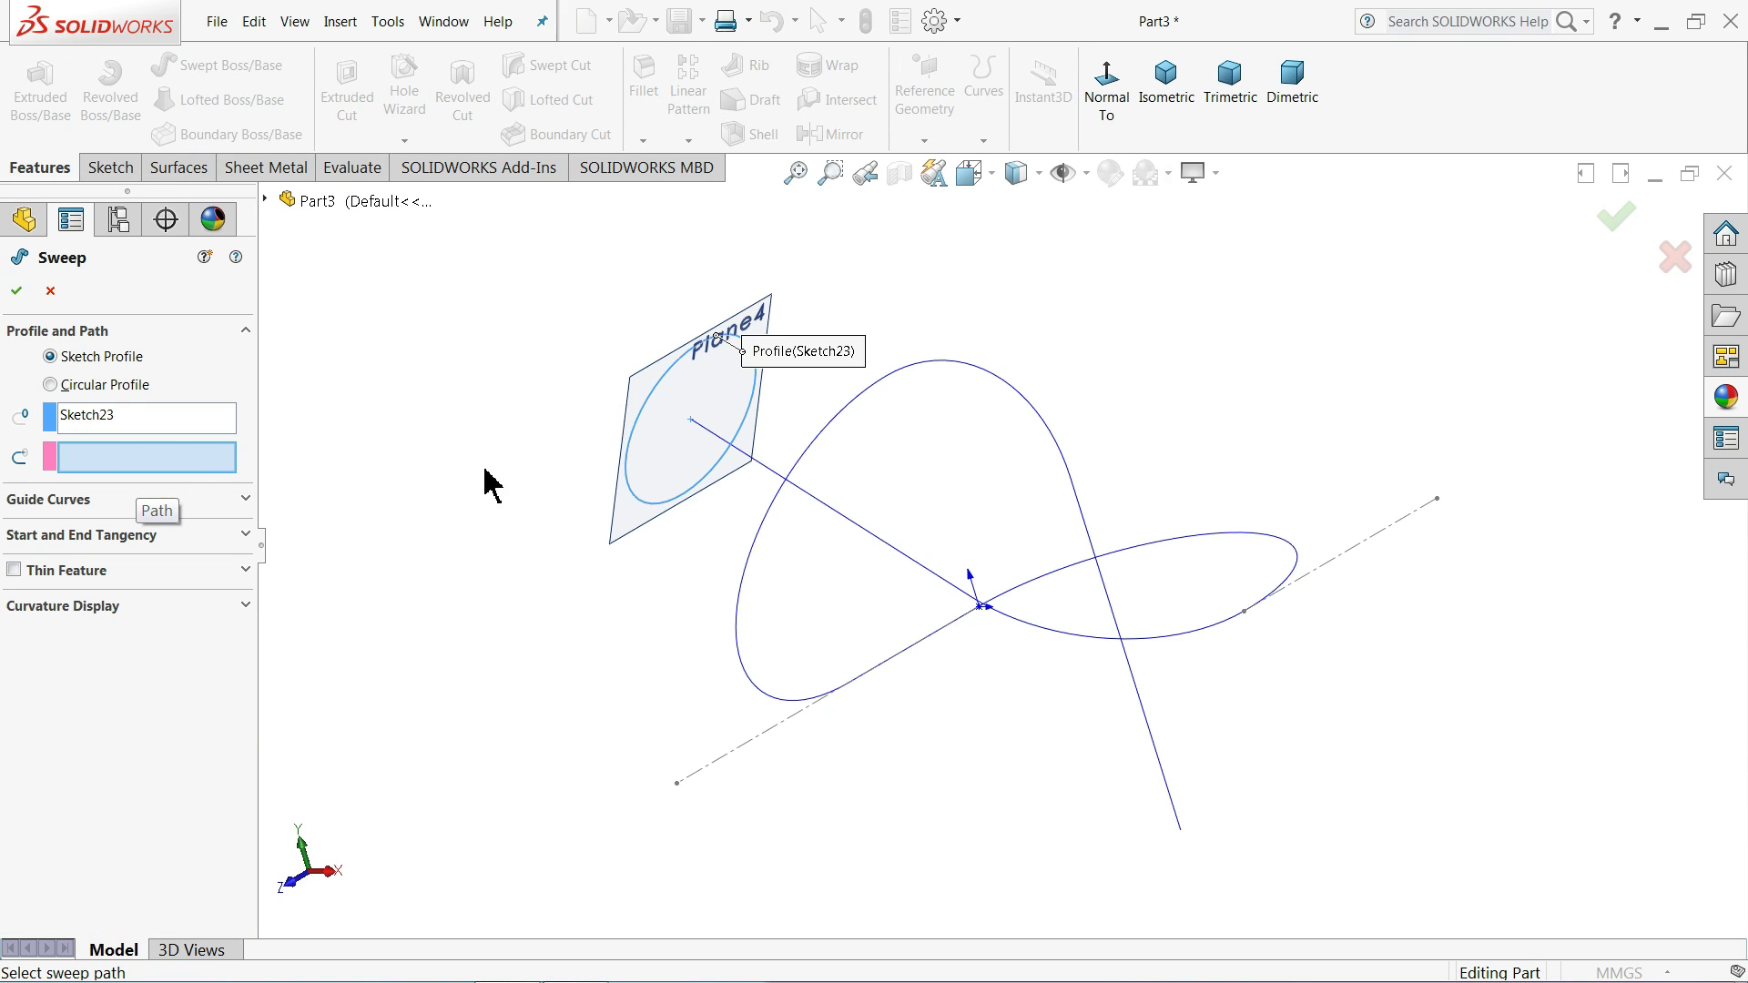
click(787, 478)
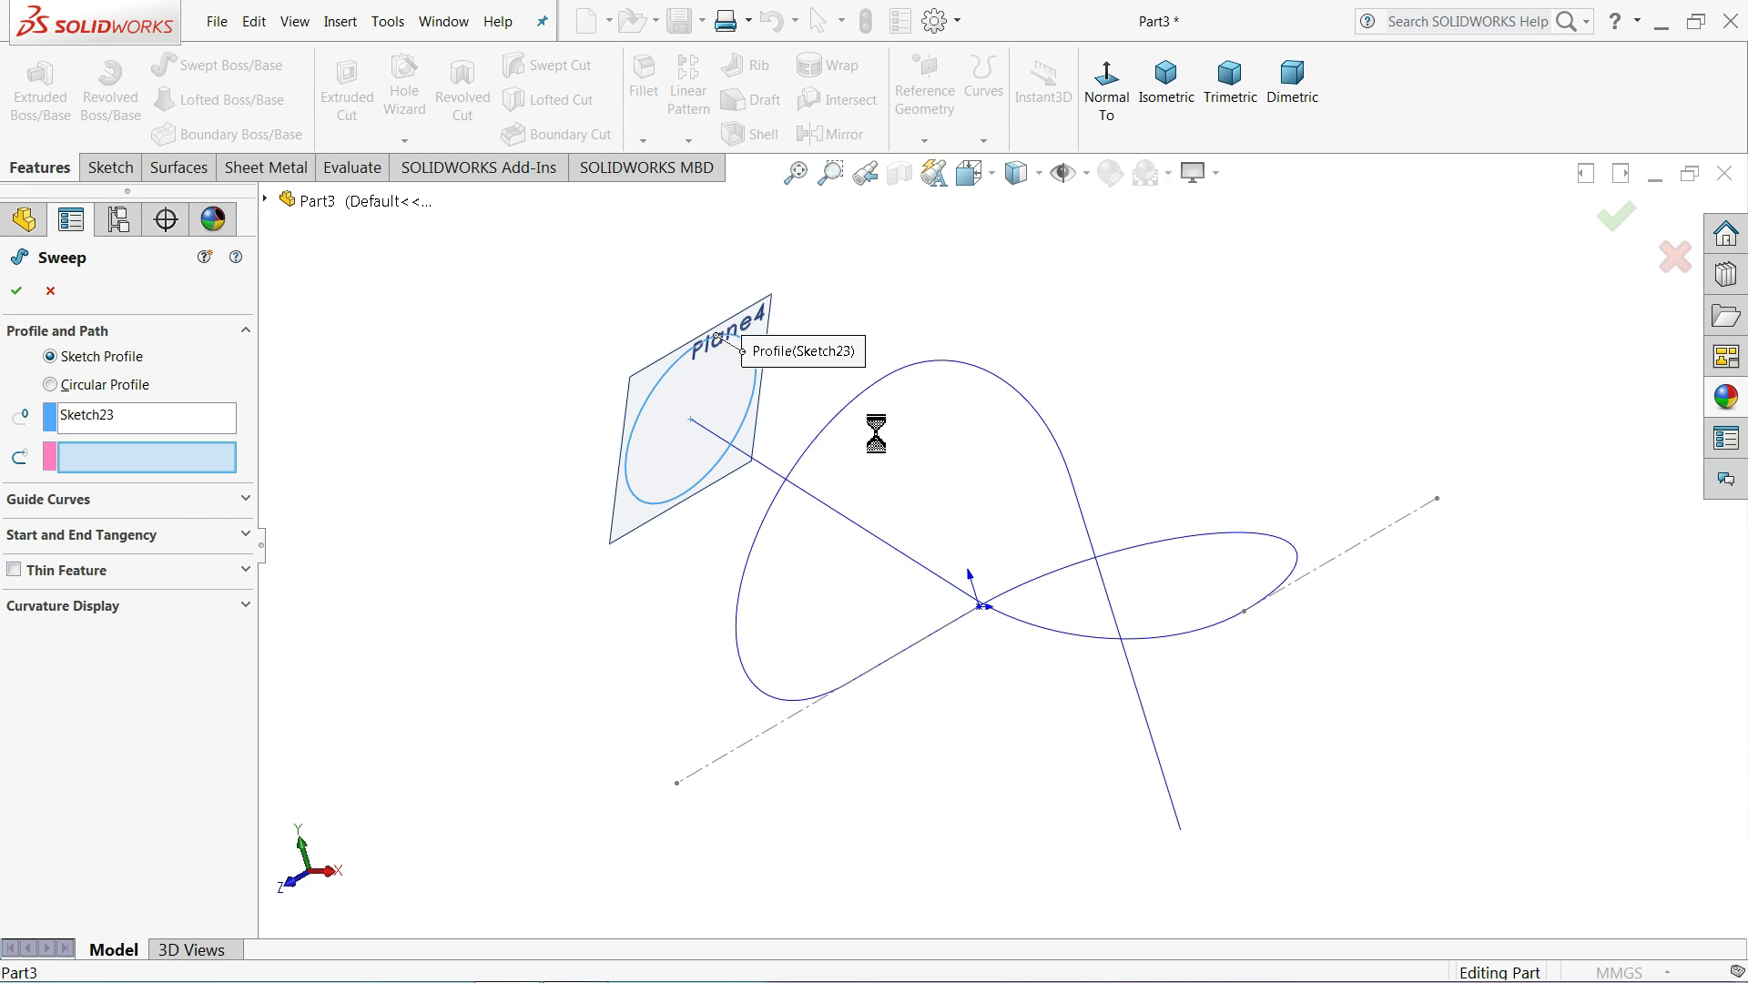
middle_drag(1249, 678, 1021, 681)
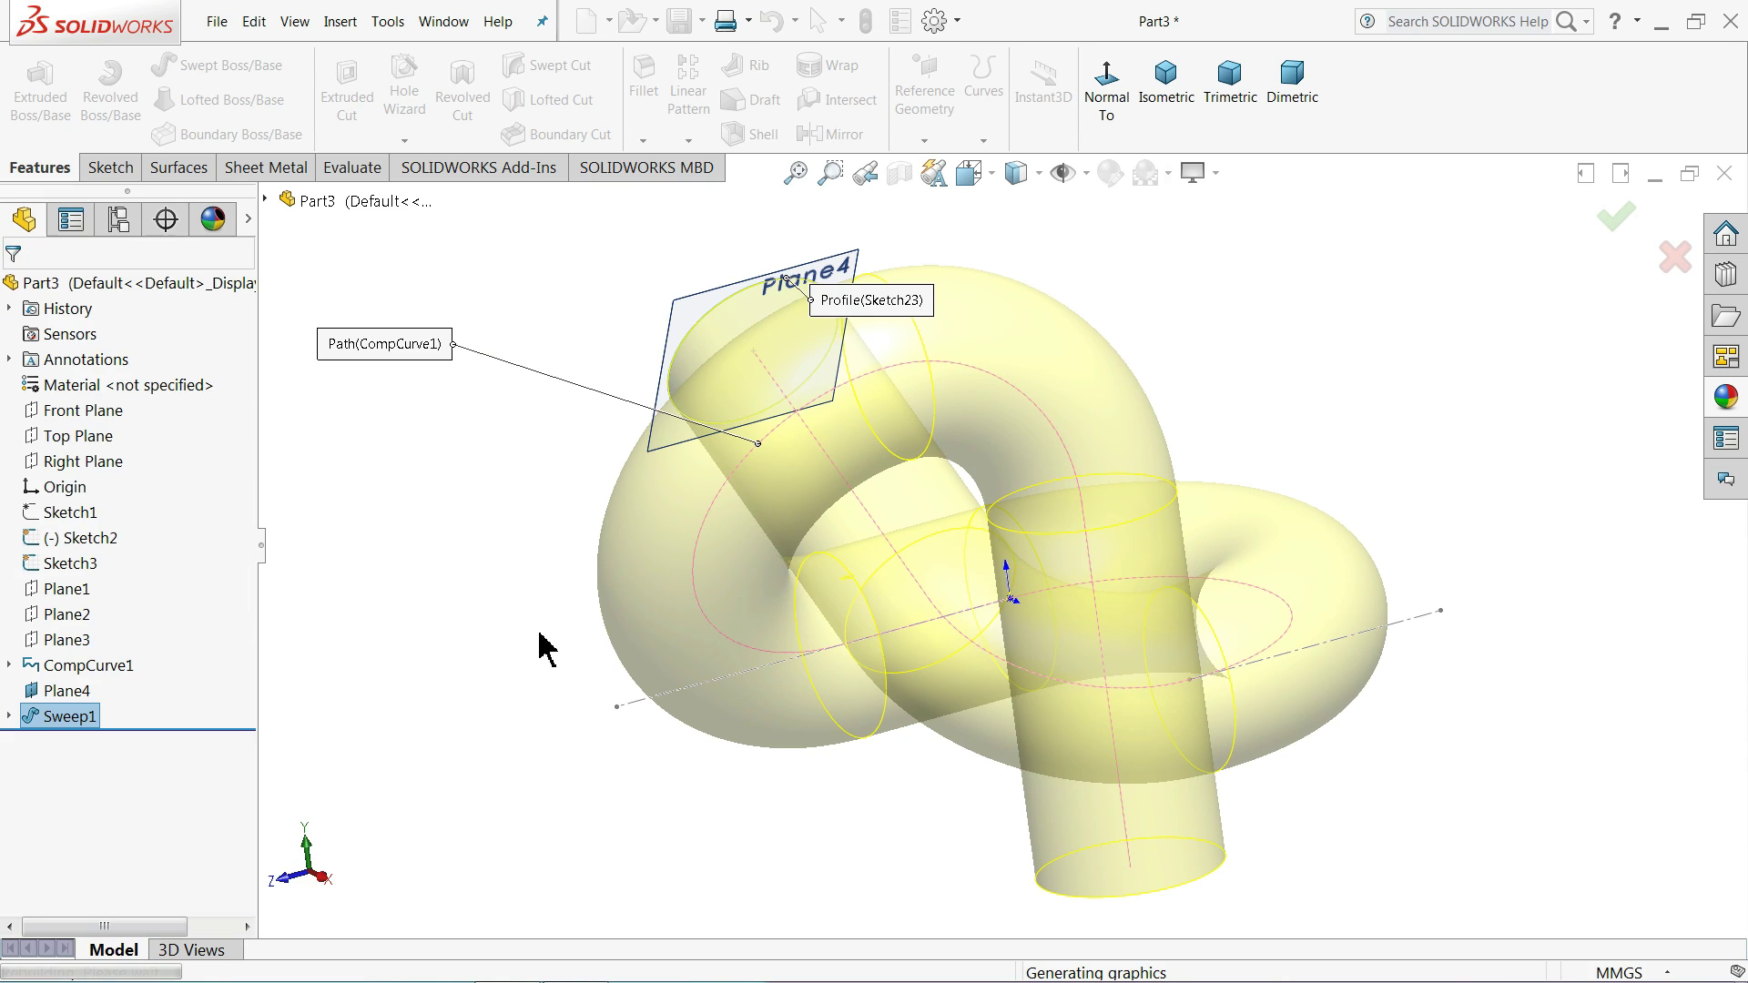
- Hide the composite curve CompCurve1 and the two centreline sketches still showing on either side of the swept body
click(73, 666)
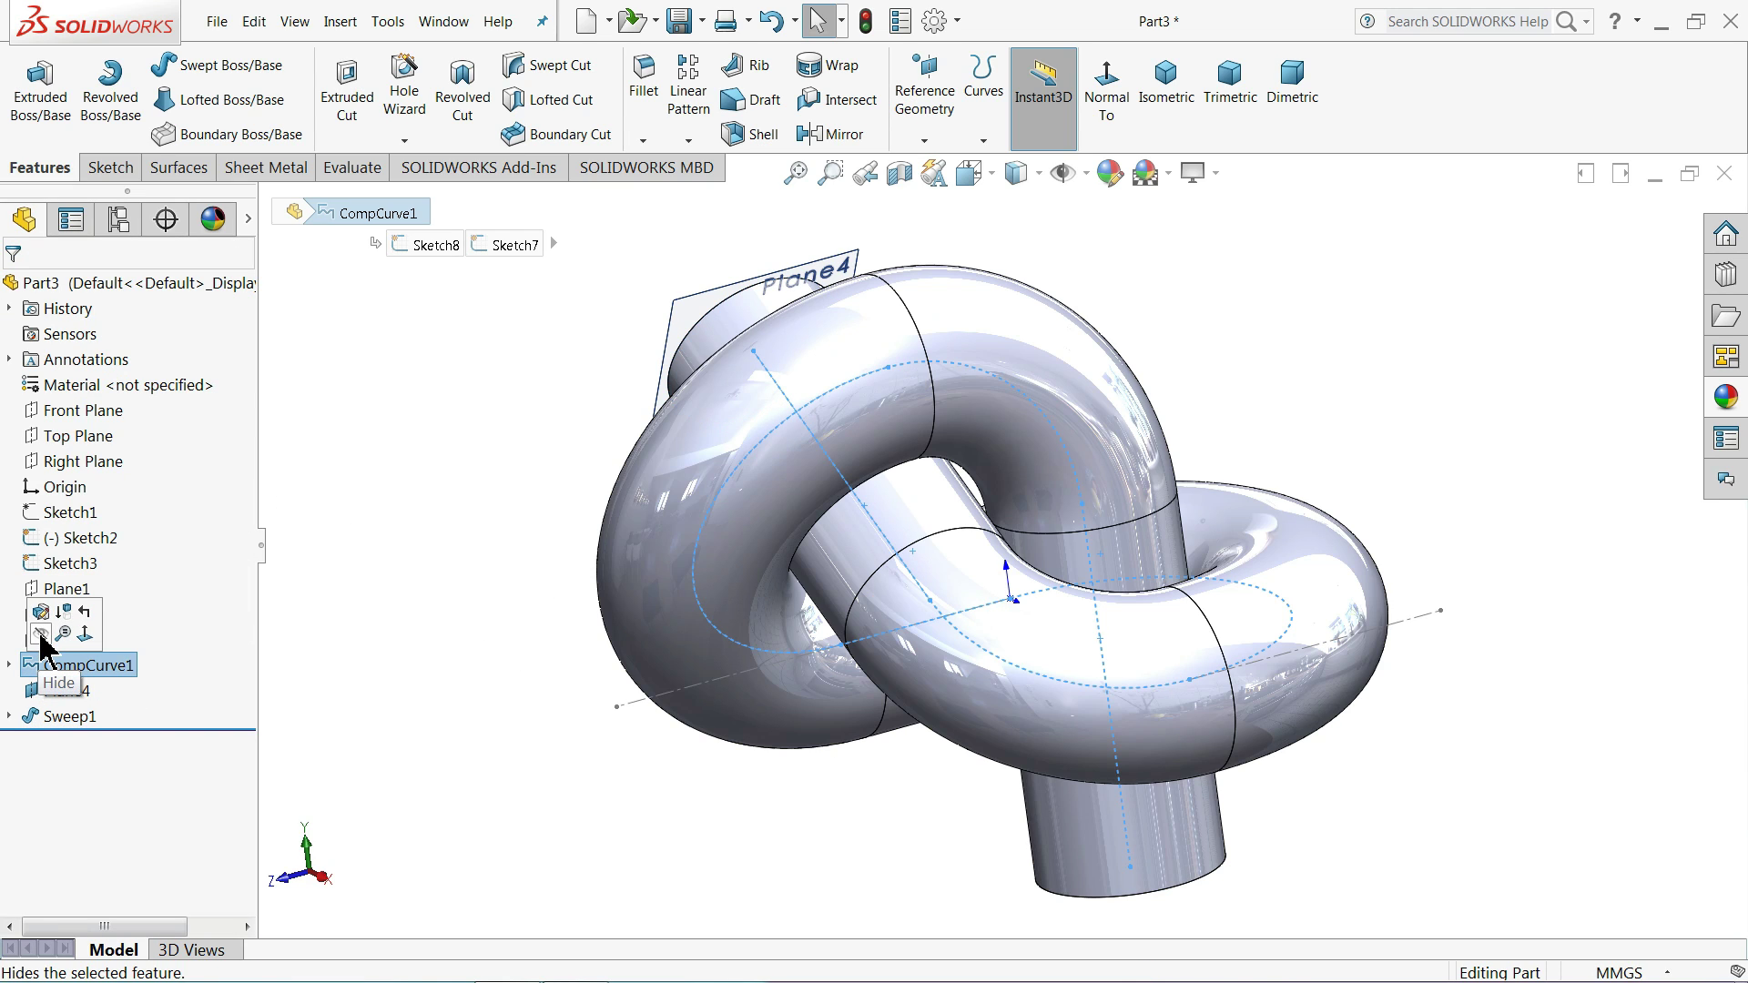
click(40, 633)
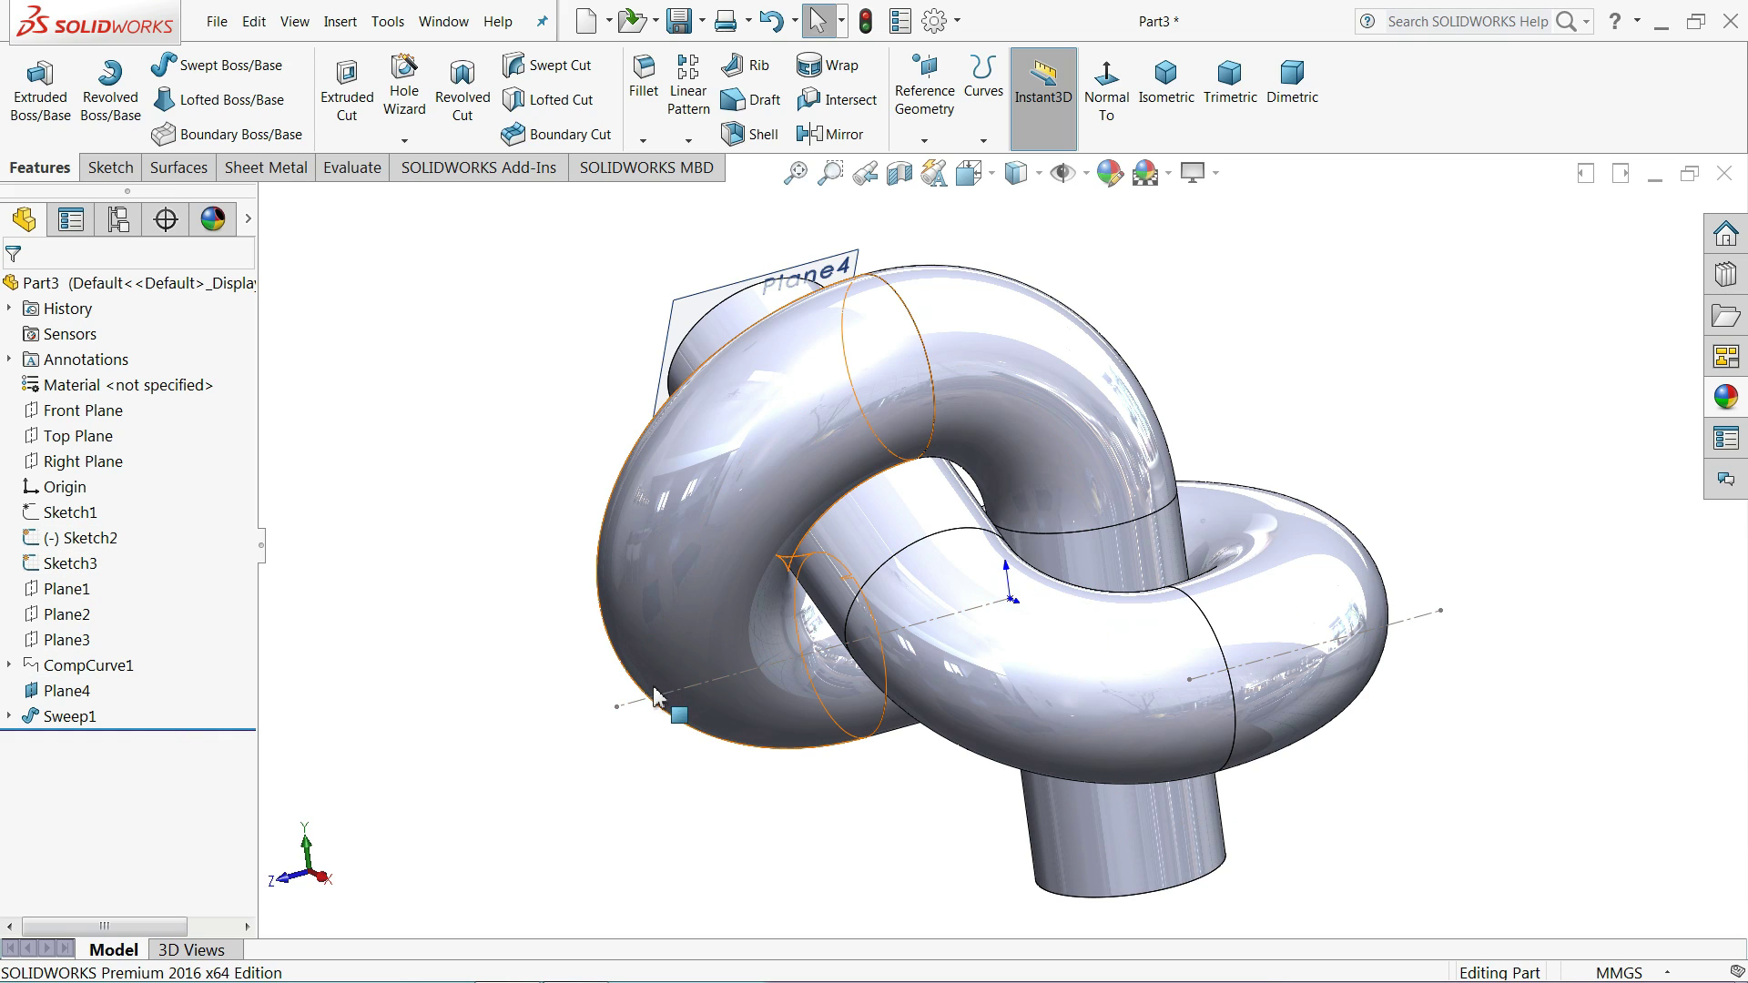
click(629, 706)
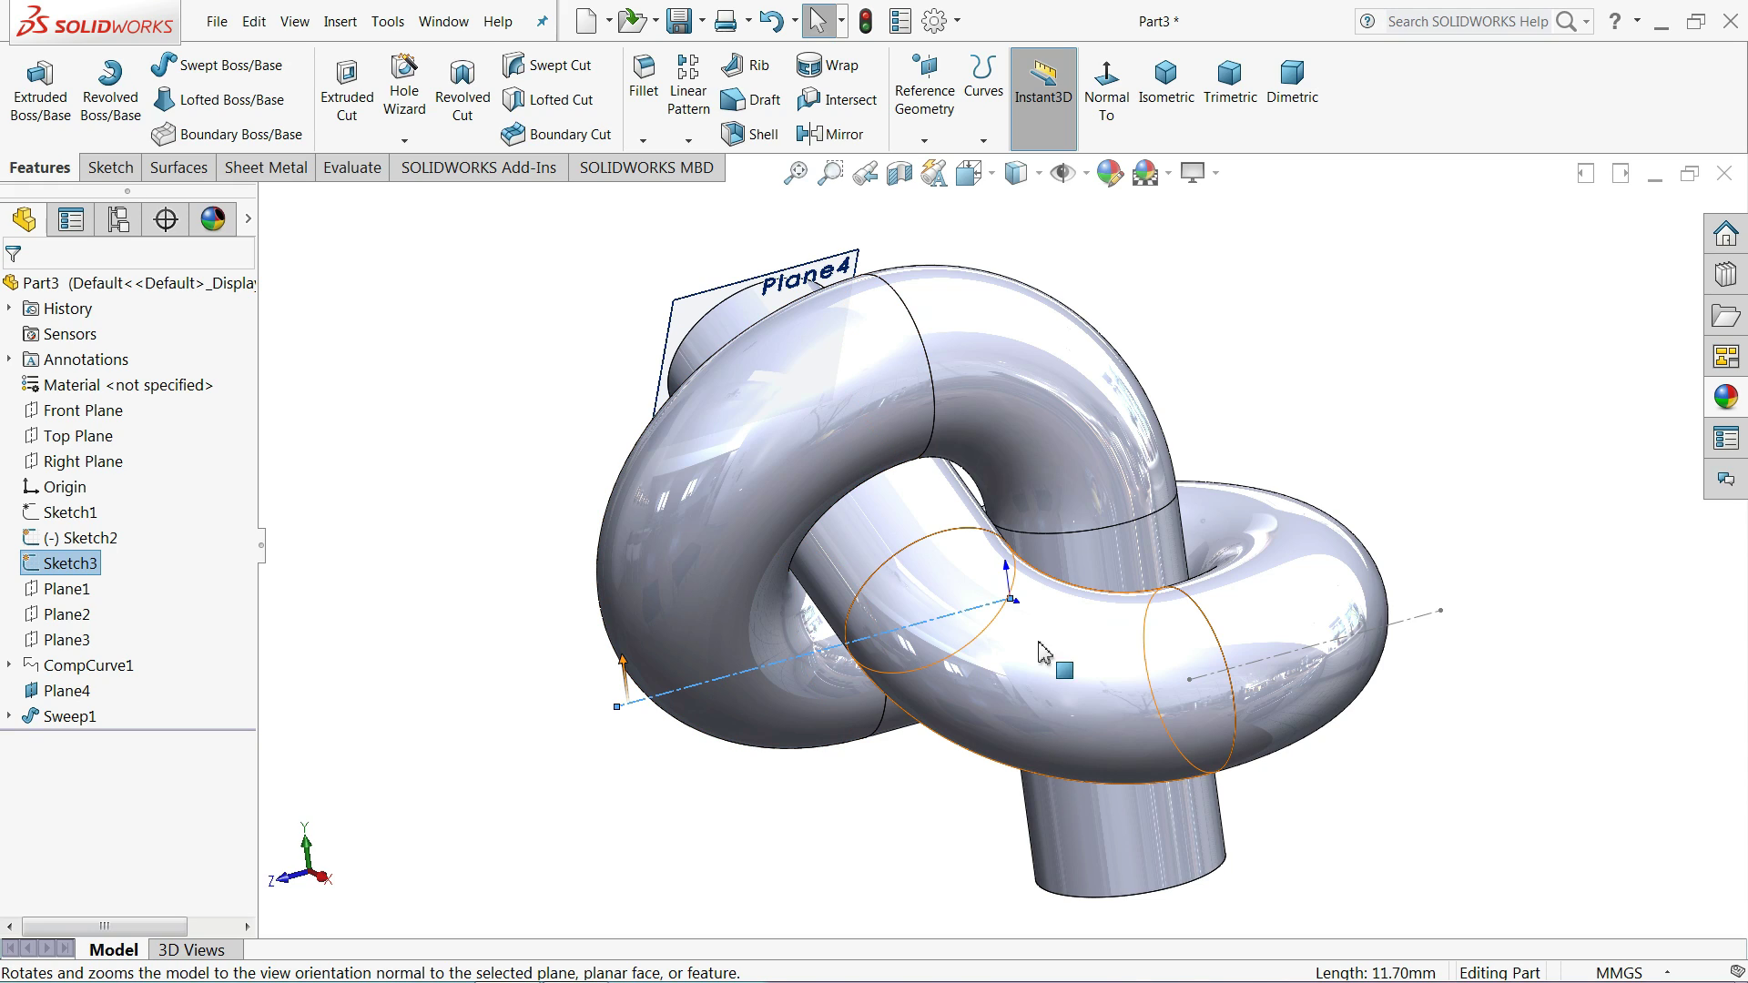
click(1426, 629)
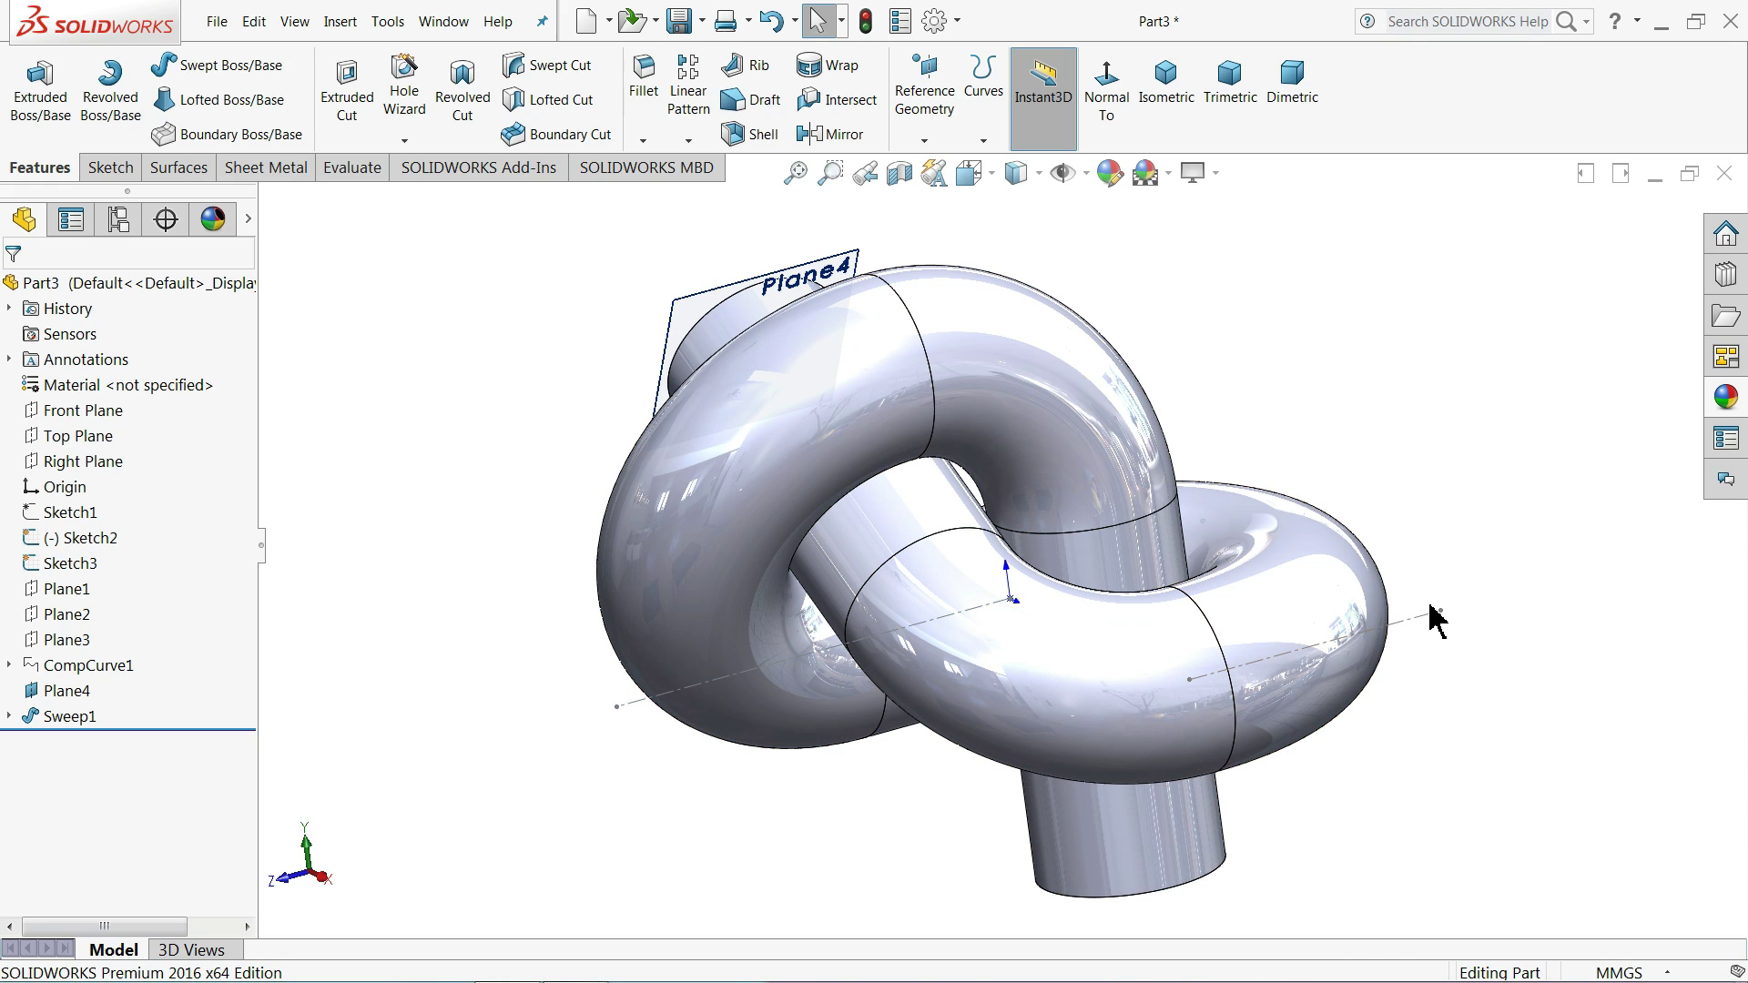
click(1430, 618)
click(1502, 576)
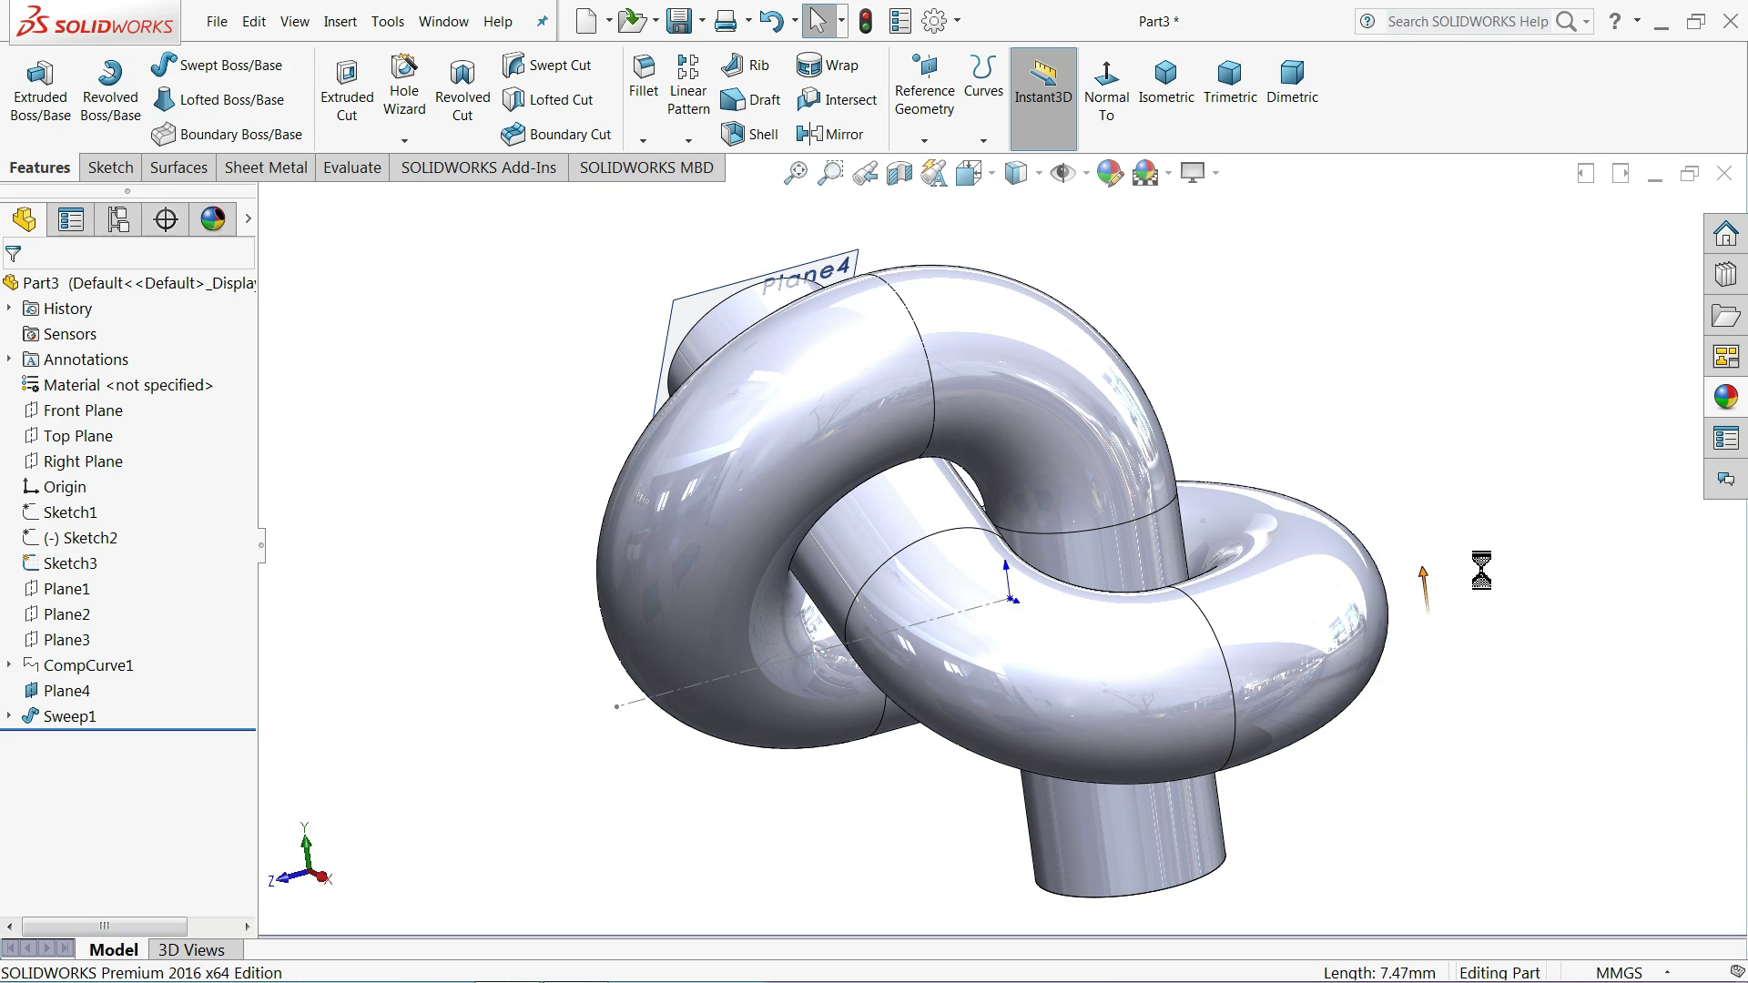
click(634, 704)
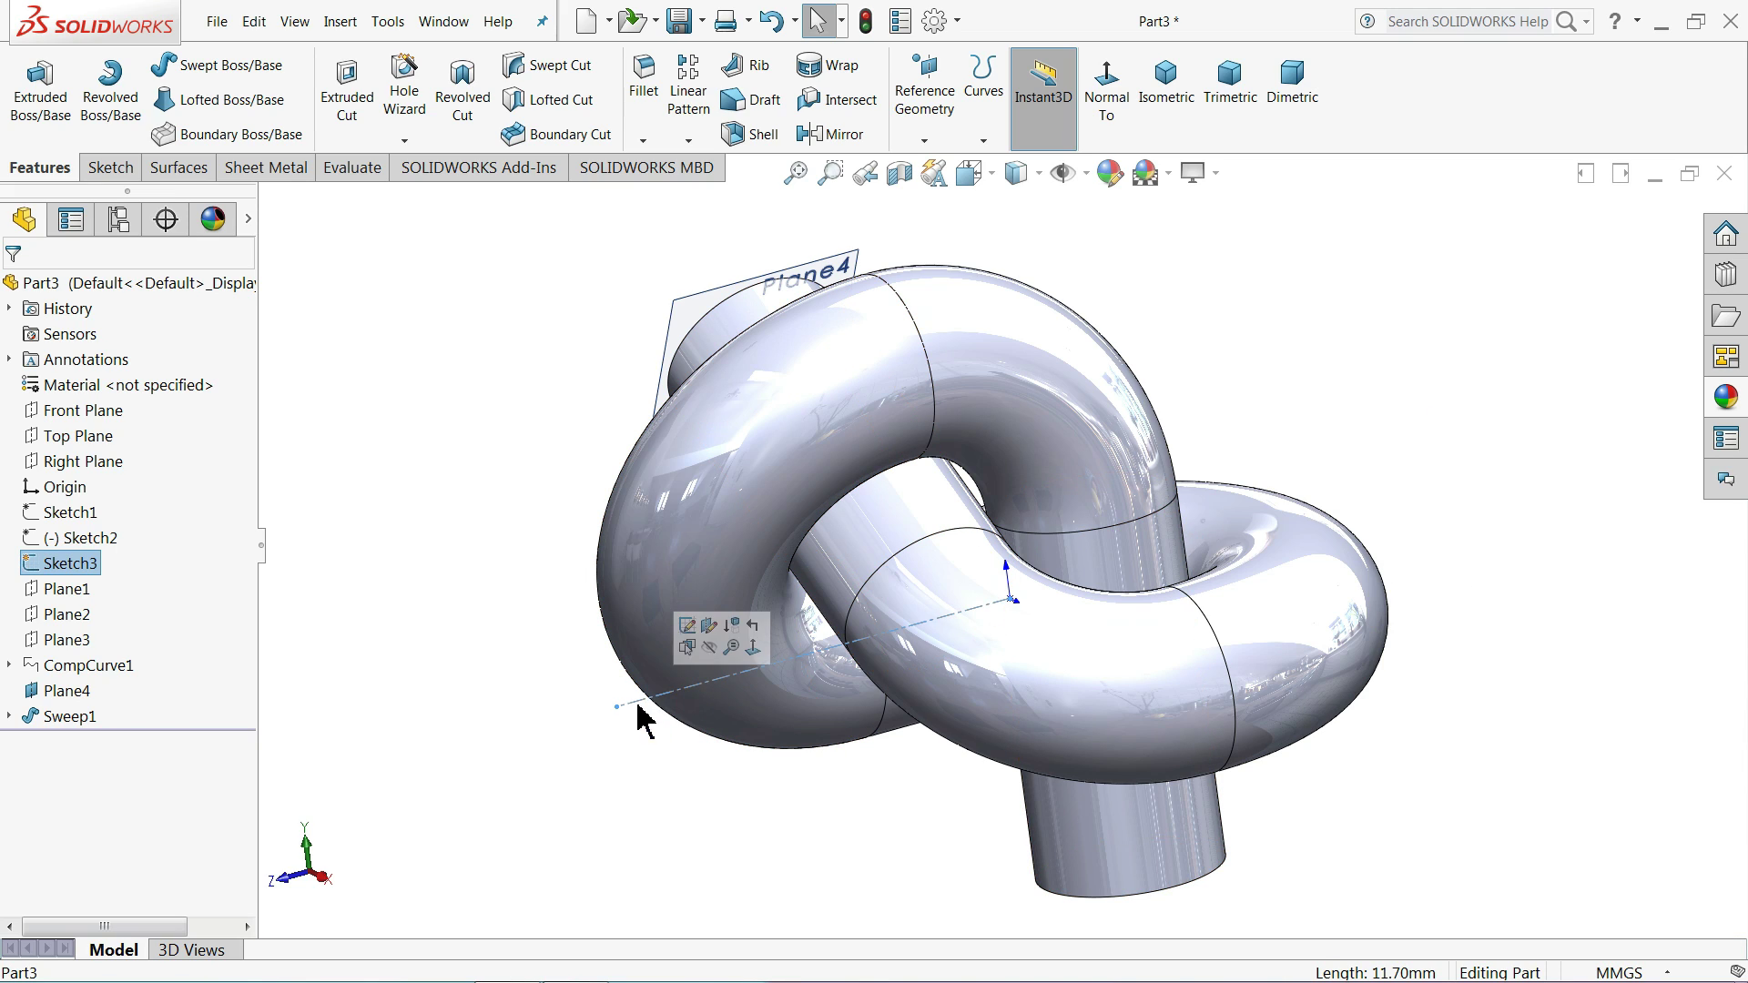
click(710, 647)
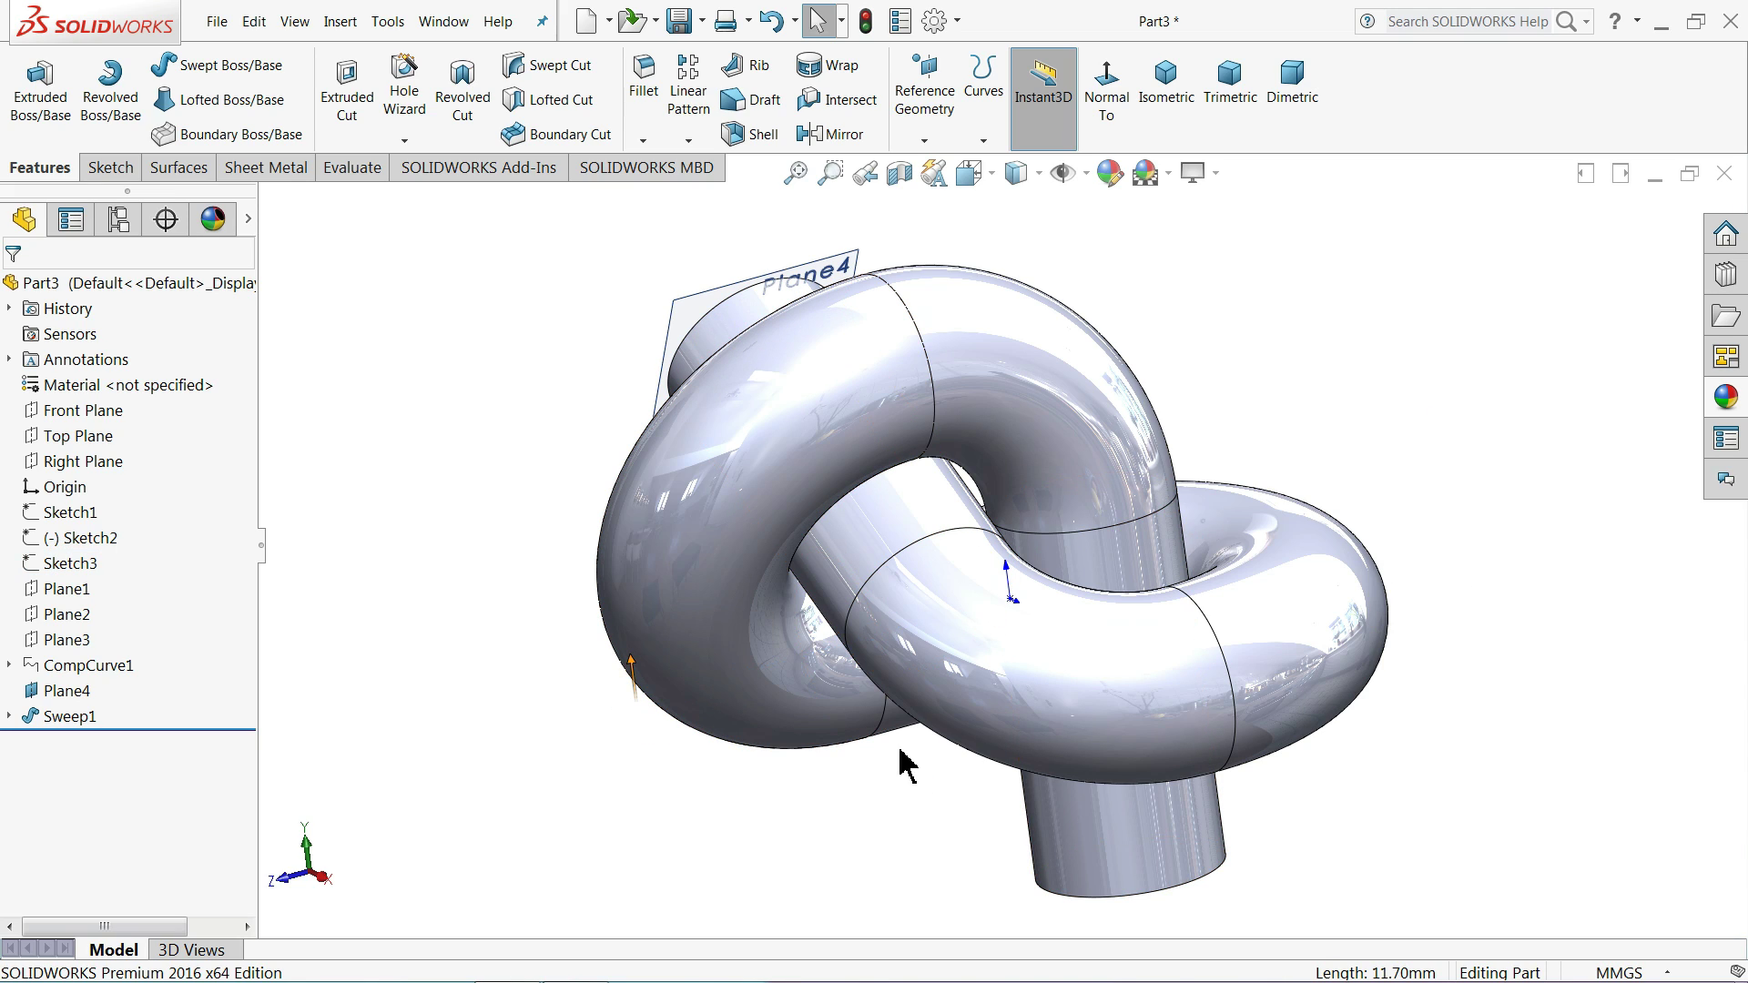
- Hide the reference plane Plane4 at the upper end of the pipe
scroll(1007, 492, up, 3)
scroll(897, 364, down, 3)
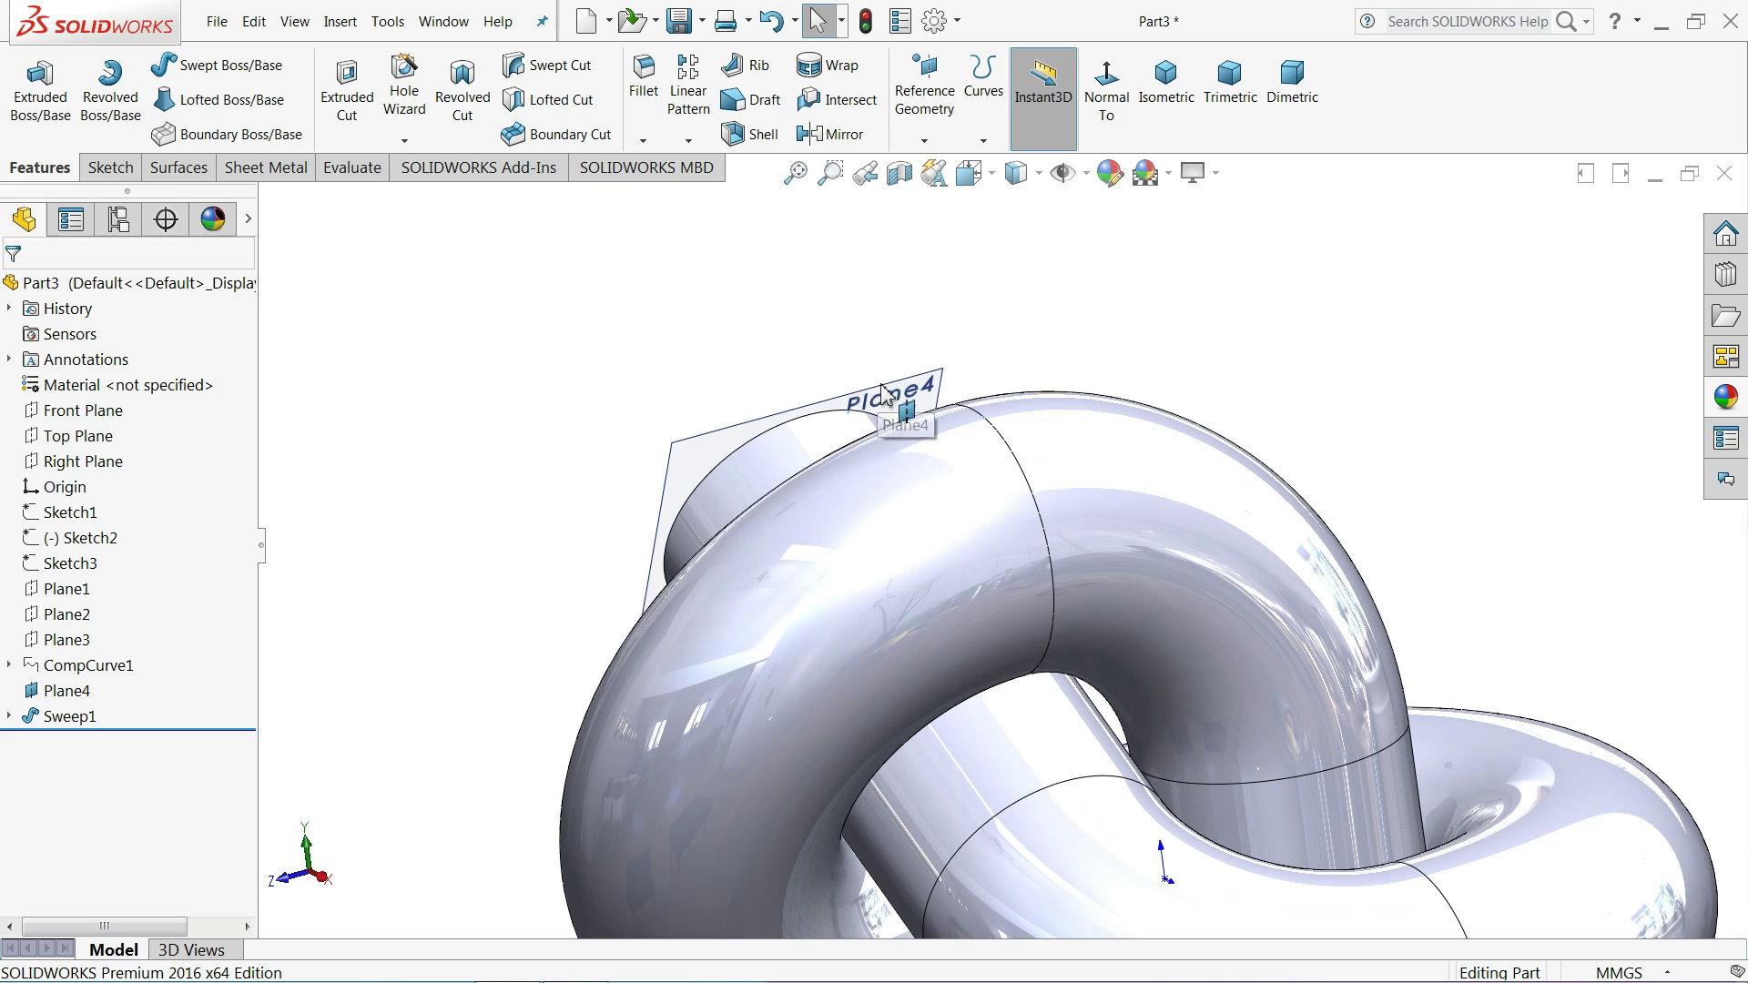
click(924, 387)
click(1005, 344)
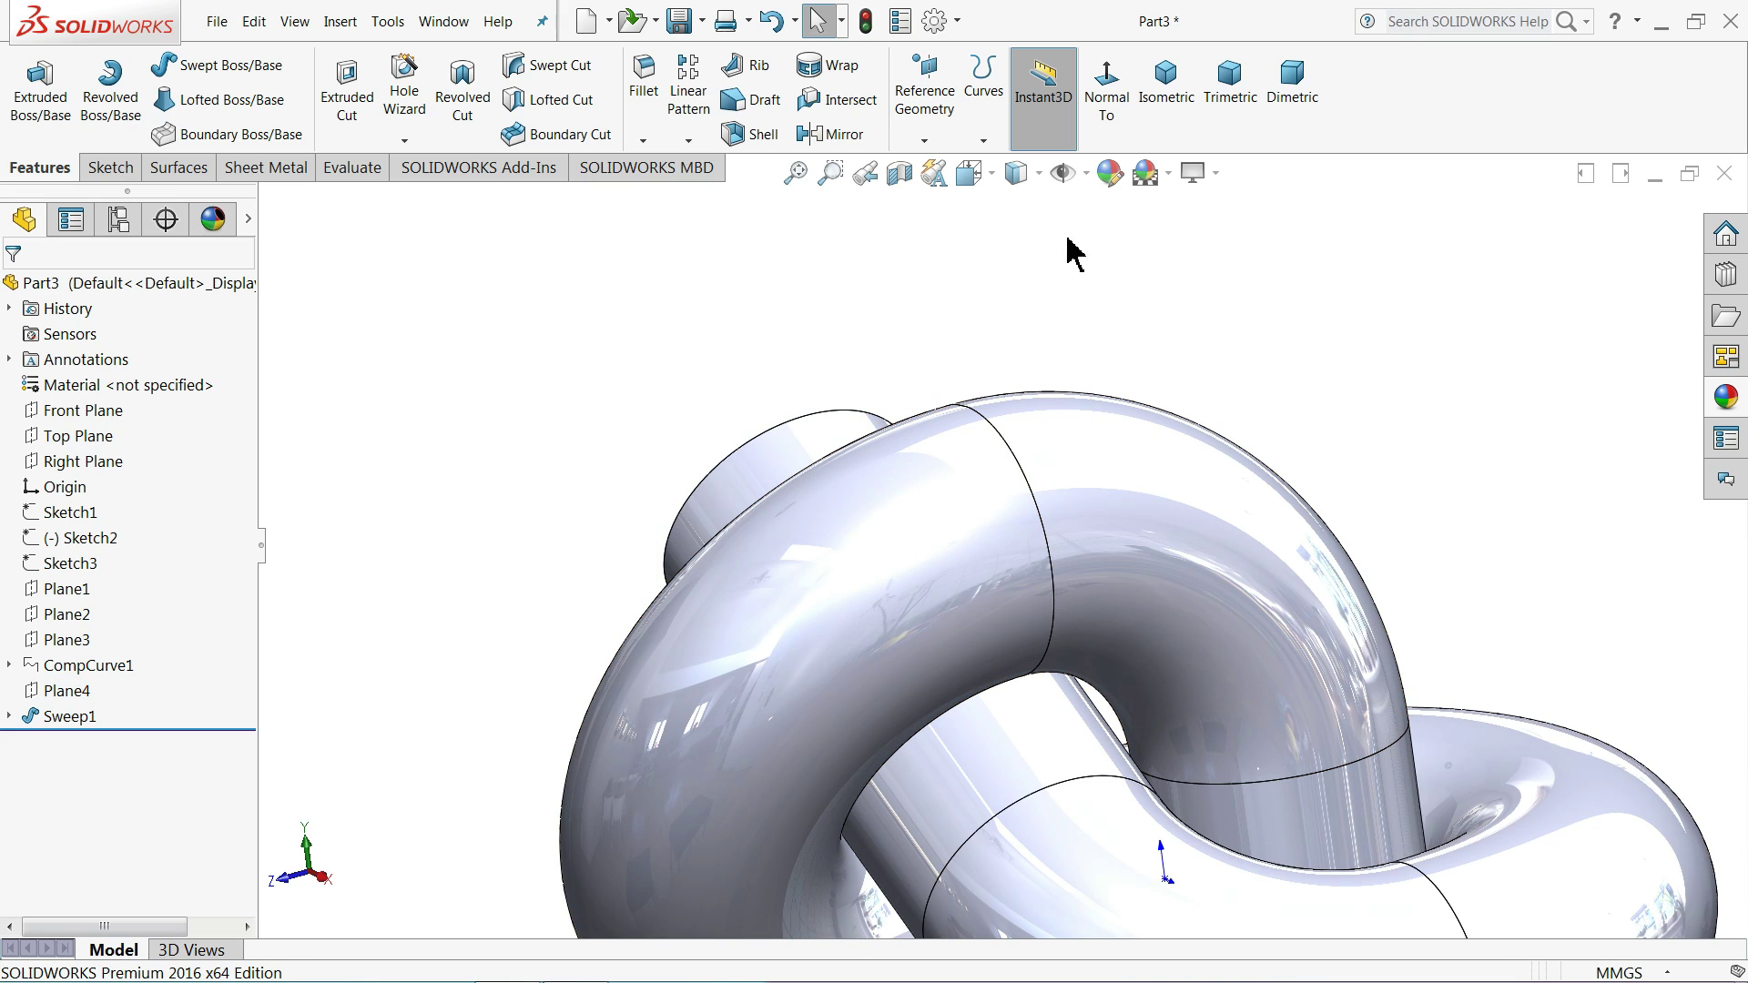
click(1087, 175)
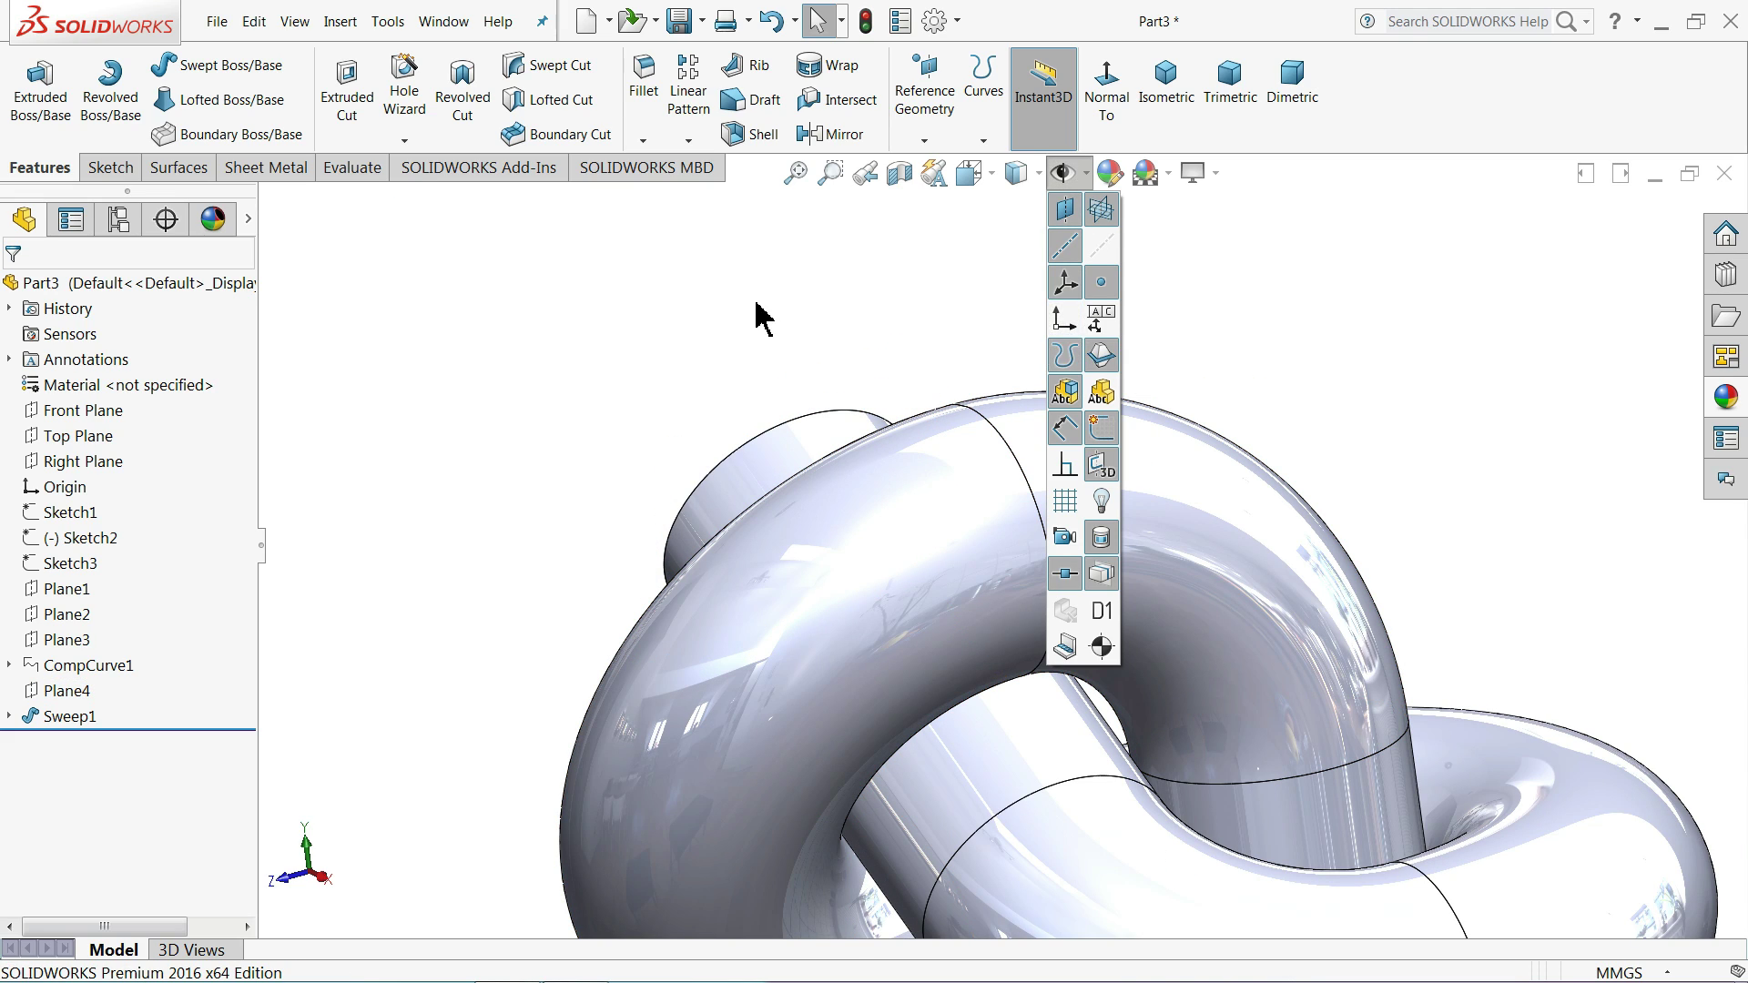
- Apply the blue polished ABS plastic appearance from the High Gloss plastics to the knotted pipe
key(f)
click(1727, 399)
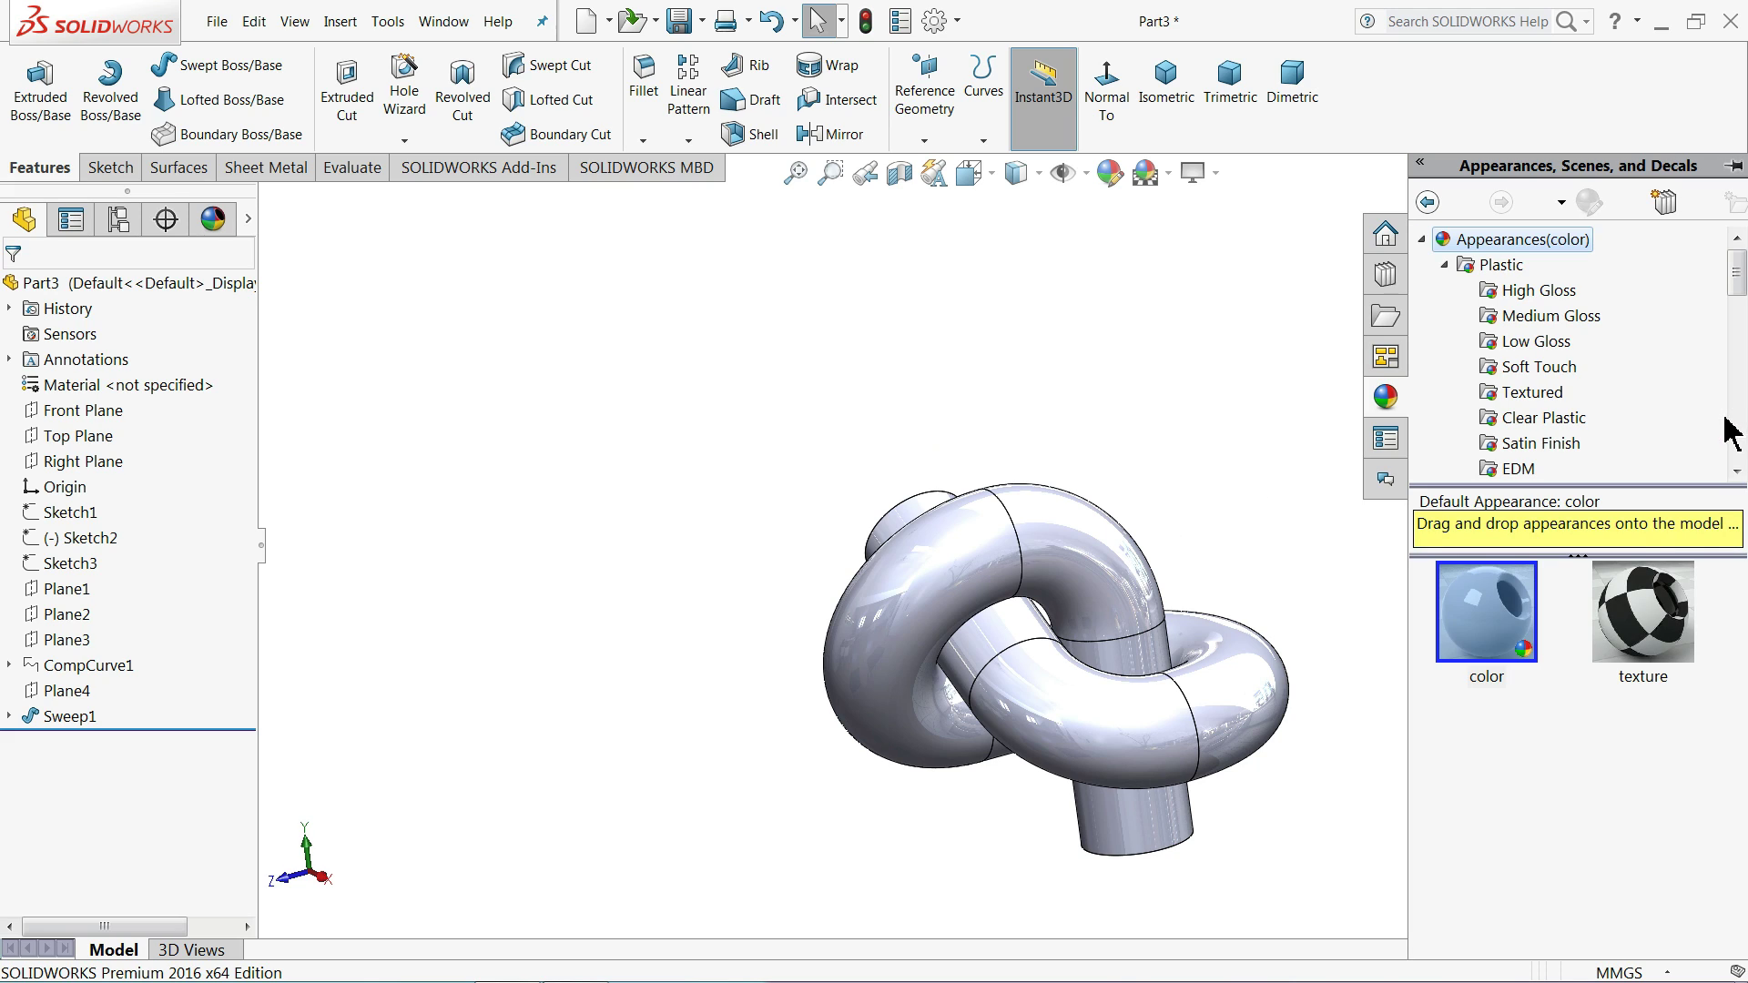
click(1494, 290)
scroll(1519, 751, down, 5)
drag(1501, 835, 1104, 684)
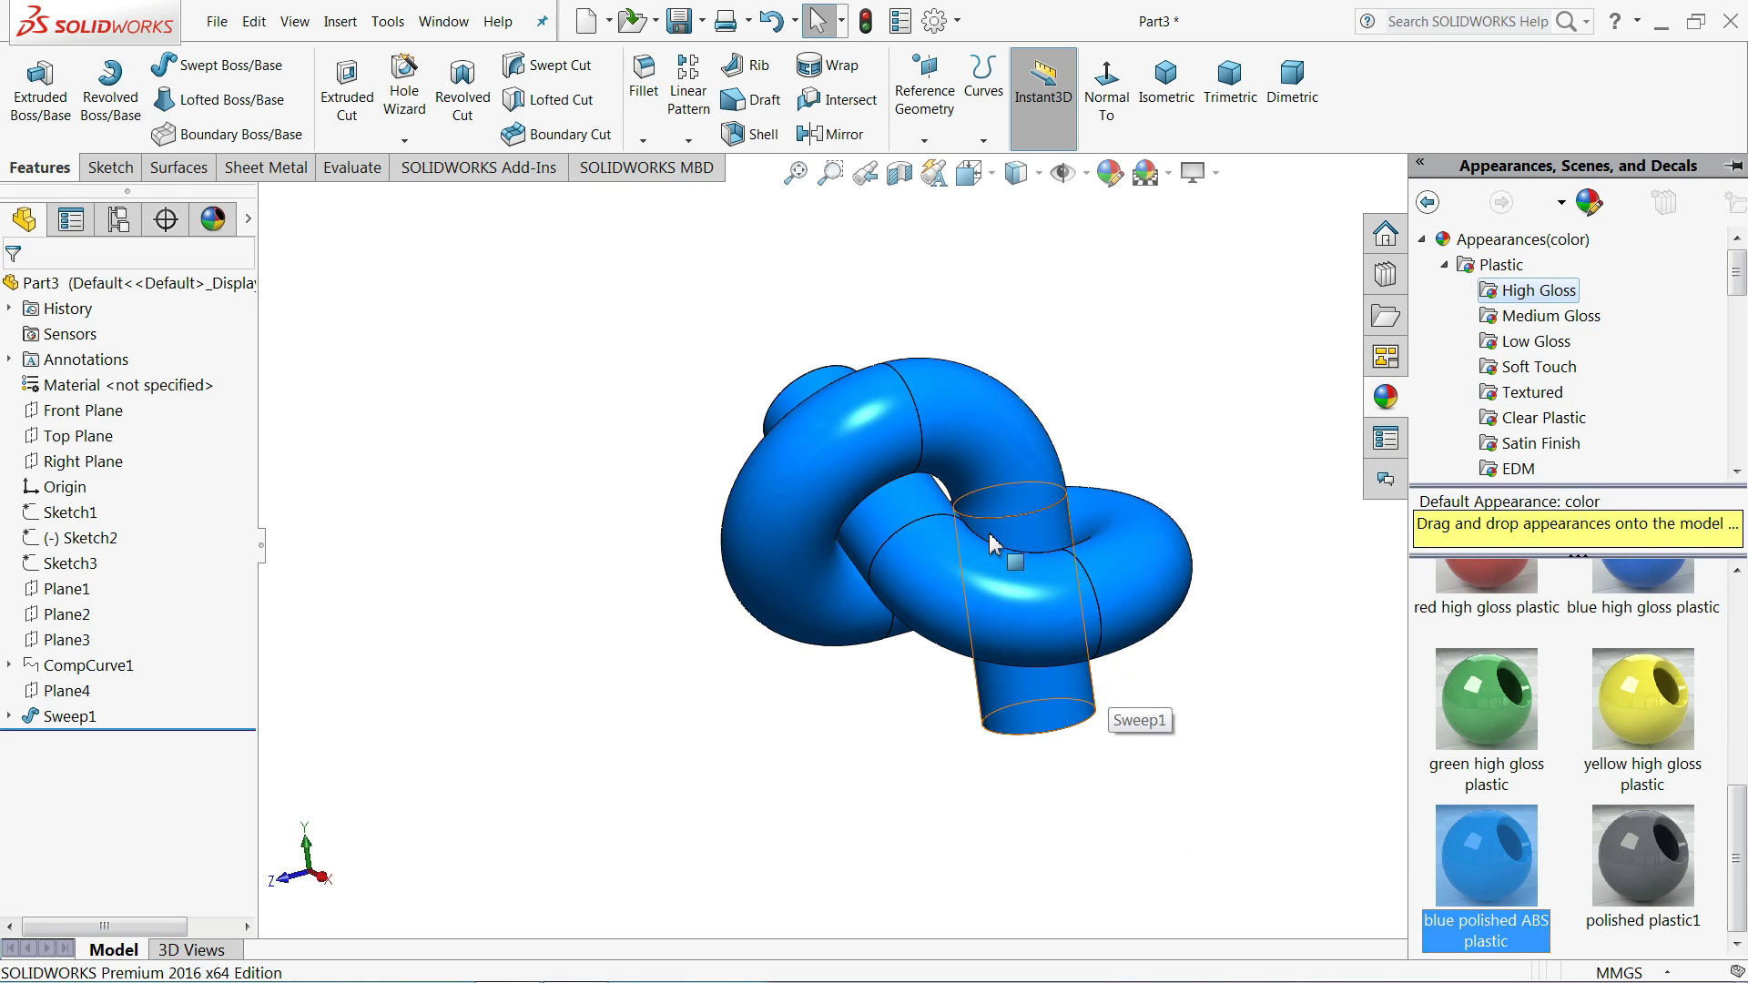
drag(995, 543, 997, 538)
- Examine the coloured knot in isometric view and from slightly rotated angles
scroll(1002, 519, down, 4)
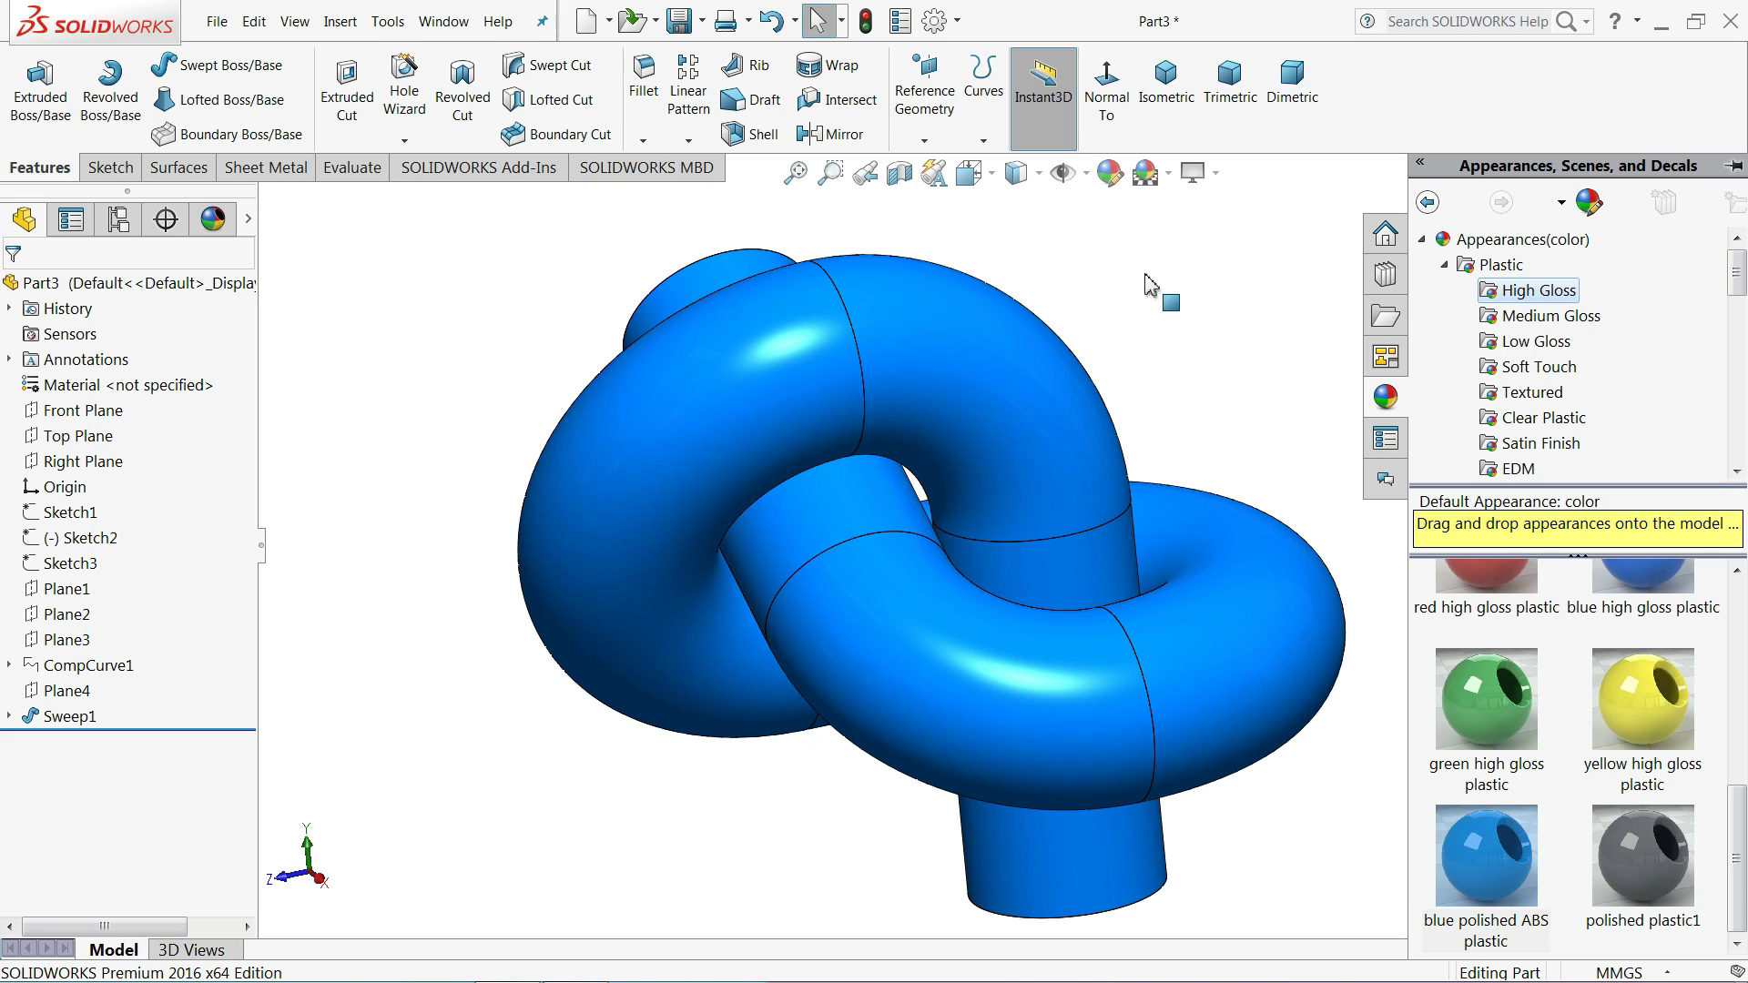
click(1165, 87)
middle_drag(1056, 576, 913, 578)
scroll(967, 597, down, 3)
scroll(979, 574, up, 3)
scroll(970, 560, down, 2)
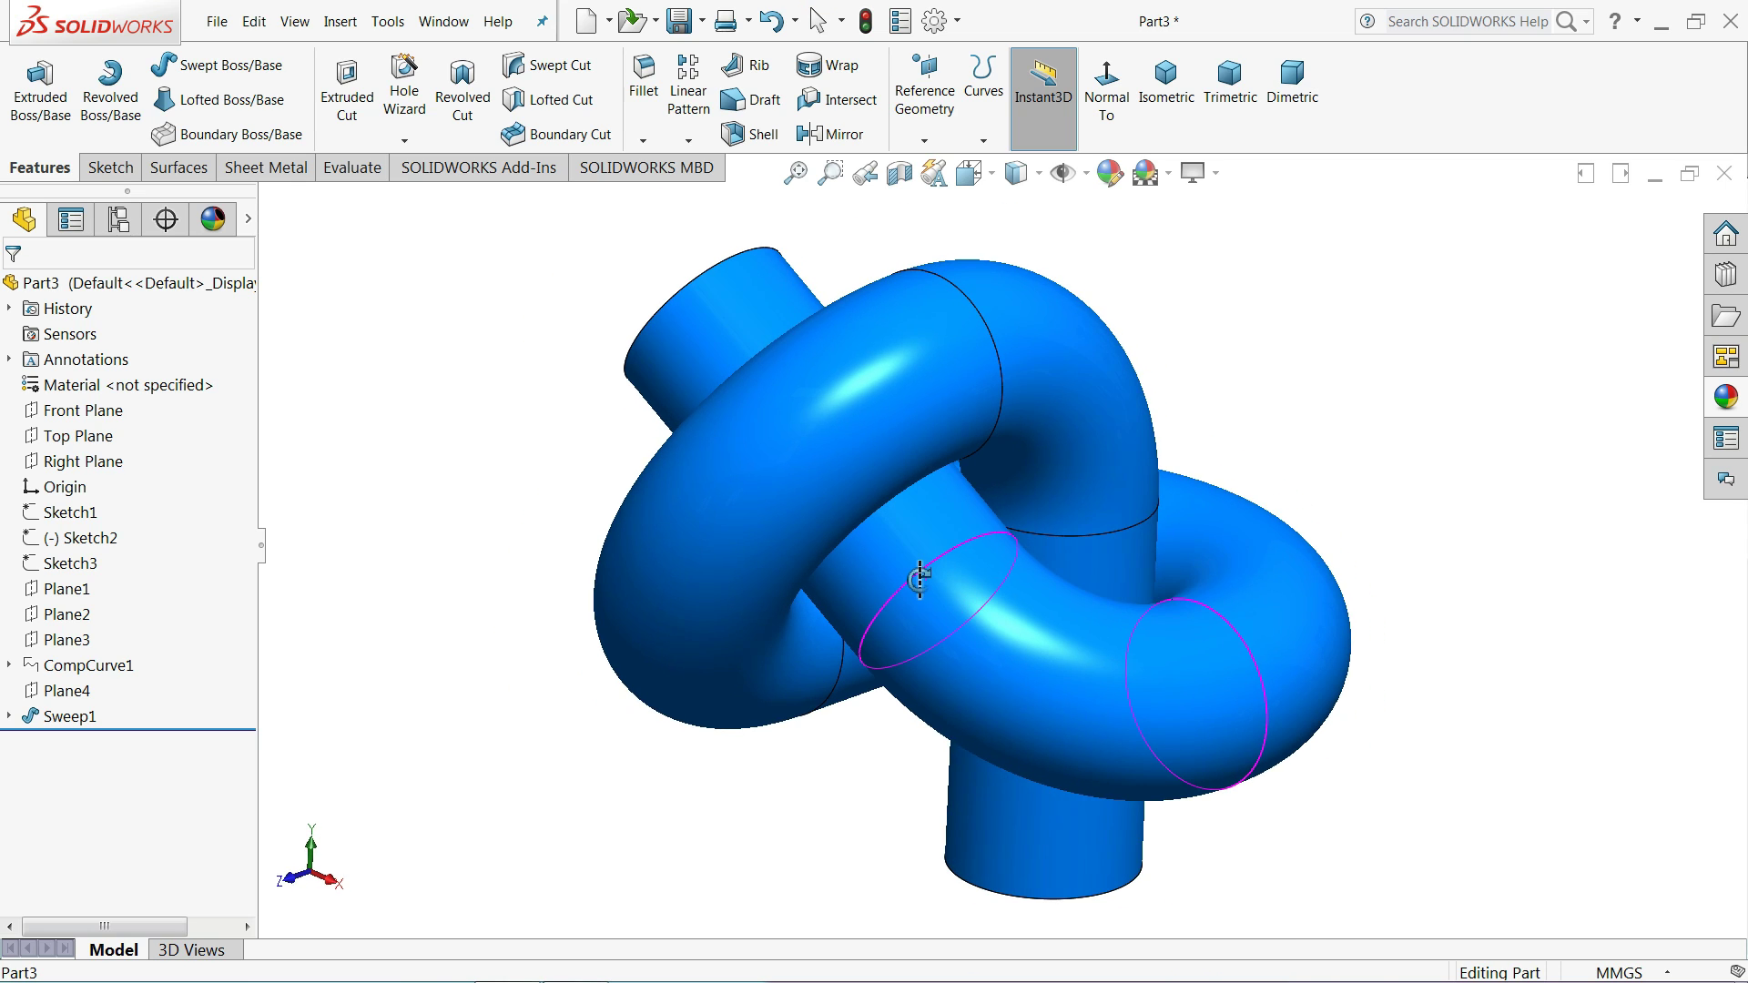